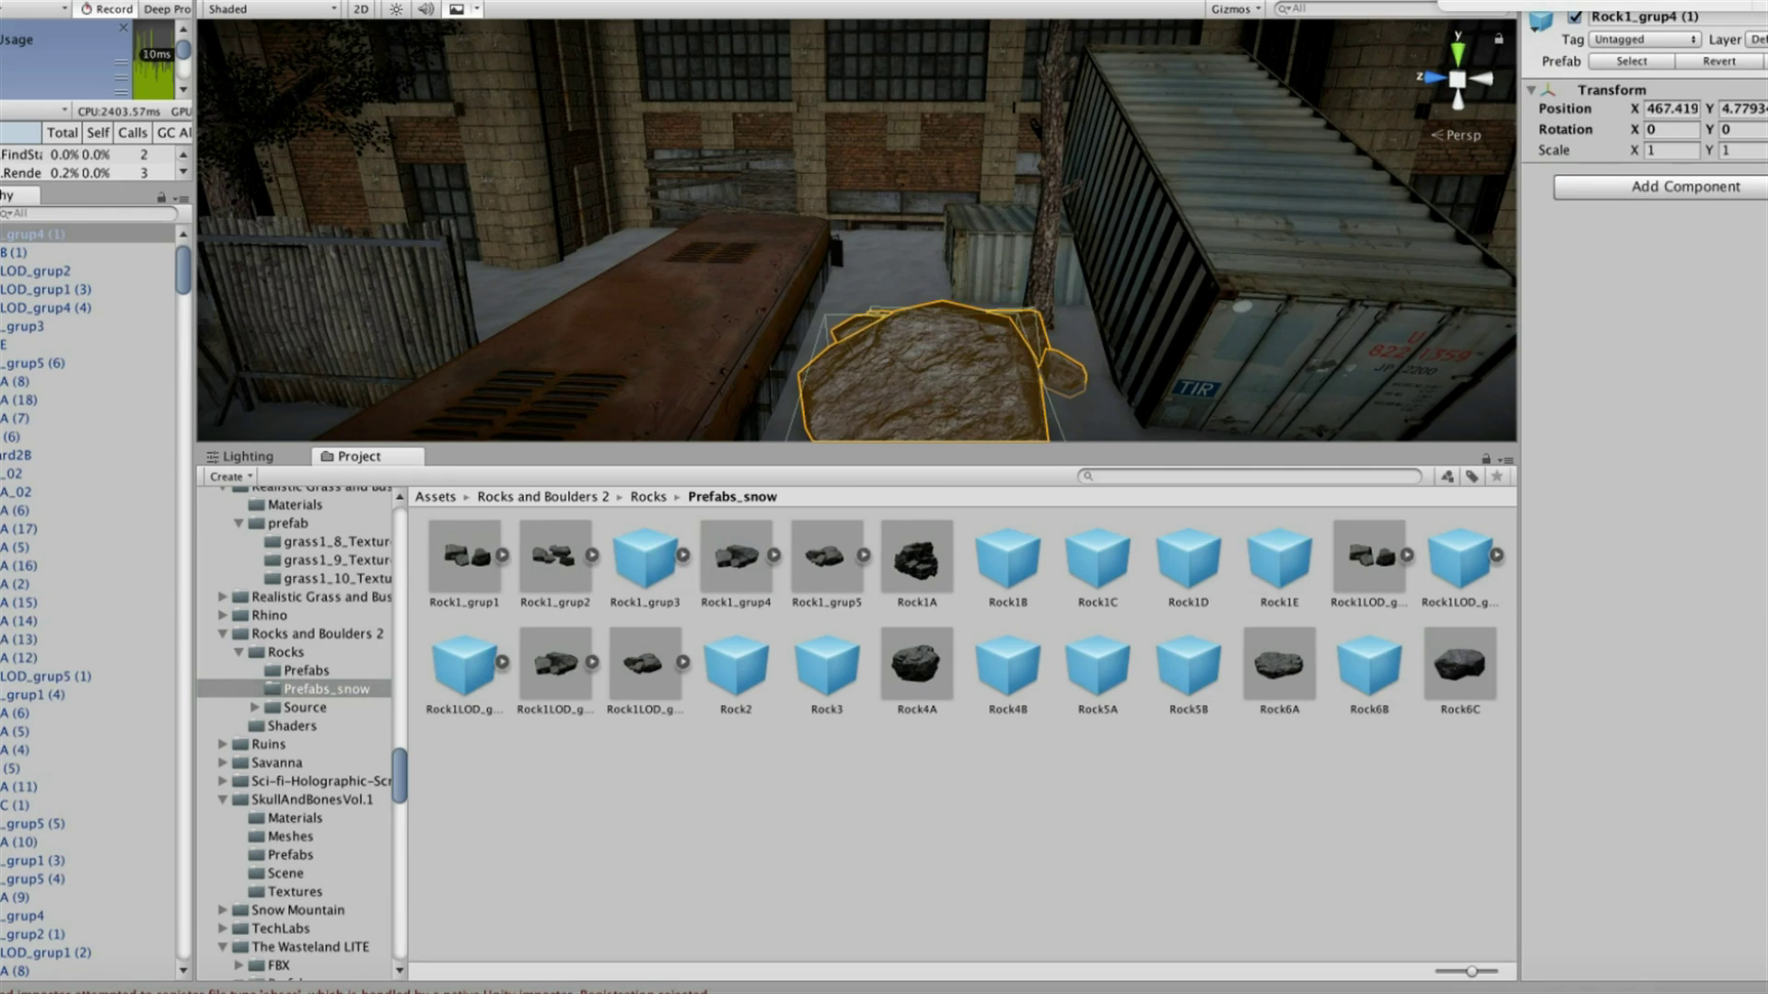
Make the Rock4A (7) snow rock lightmap static
key("Return")
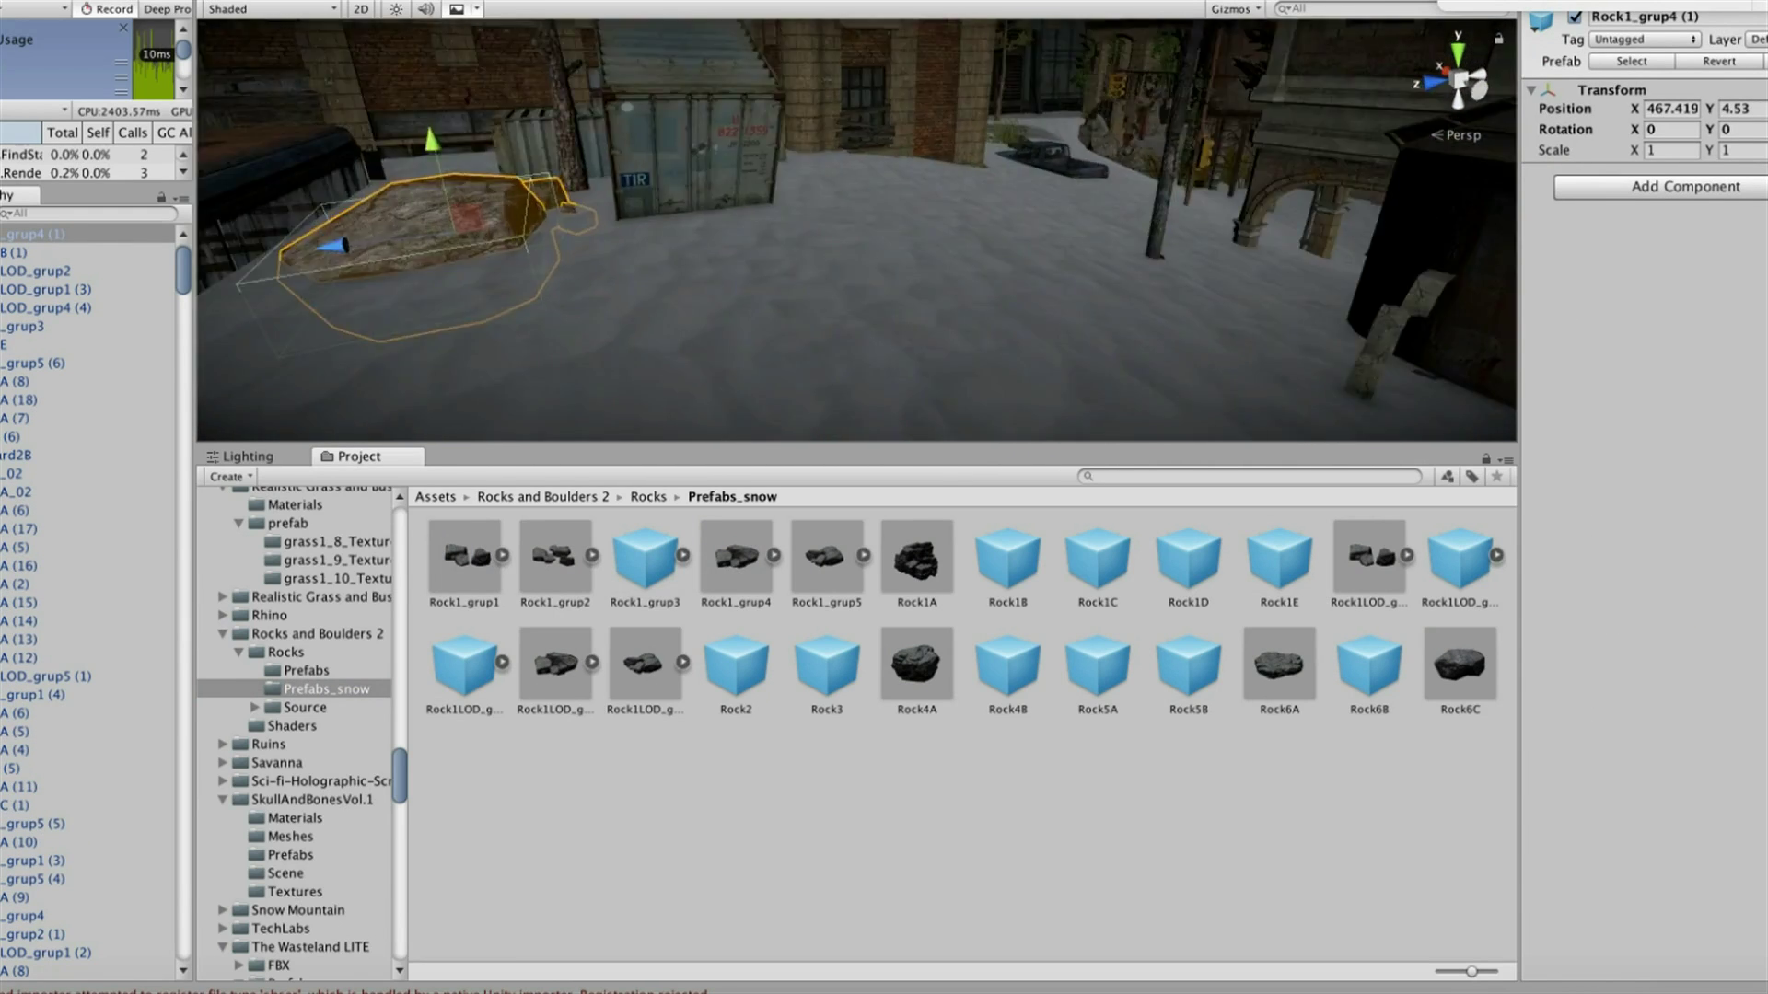
left_click(1087, 368)
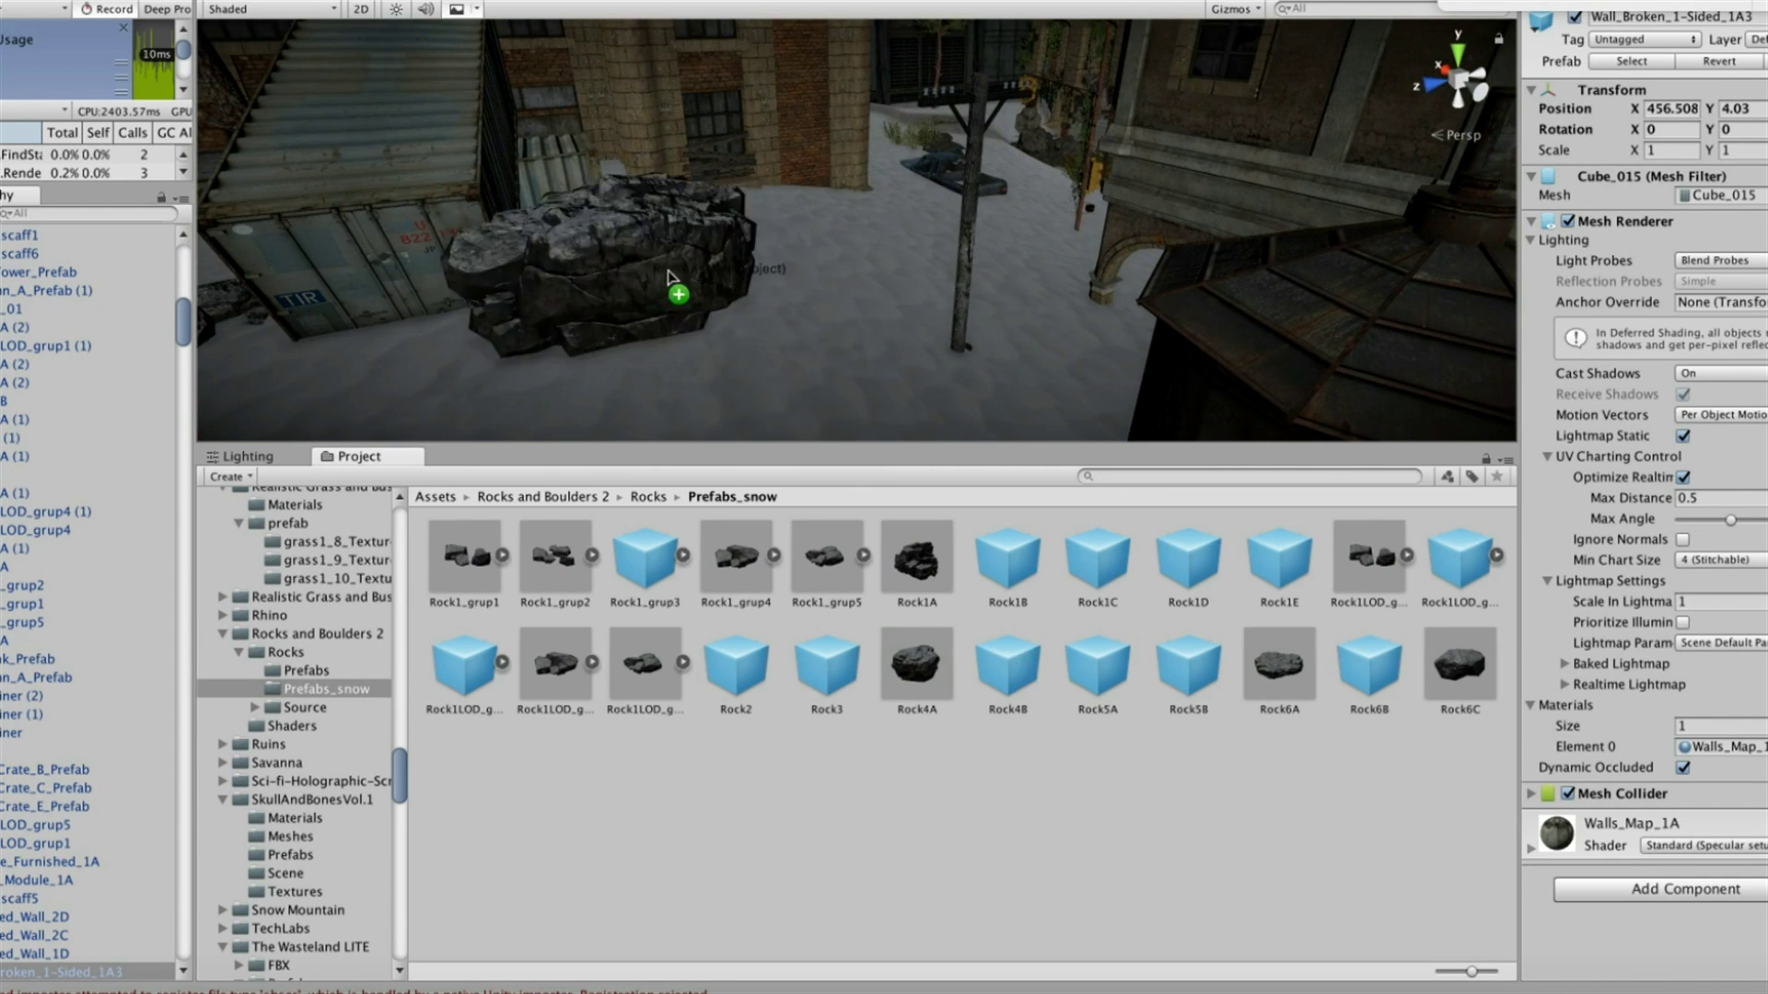
left_click(635, 225)
left_click(1681, 435)
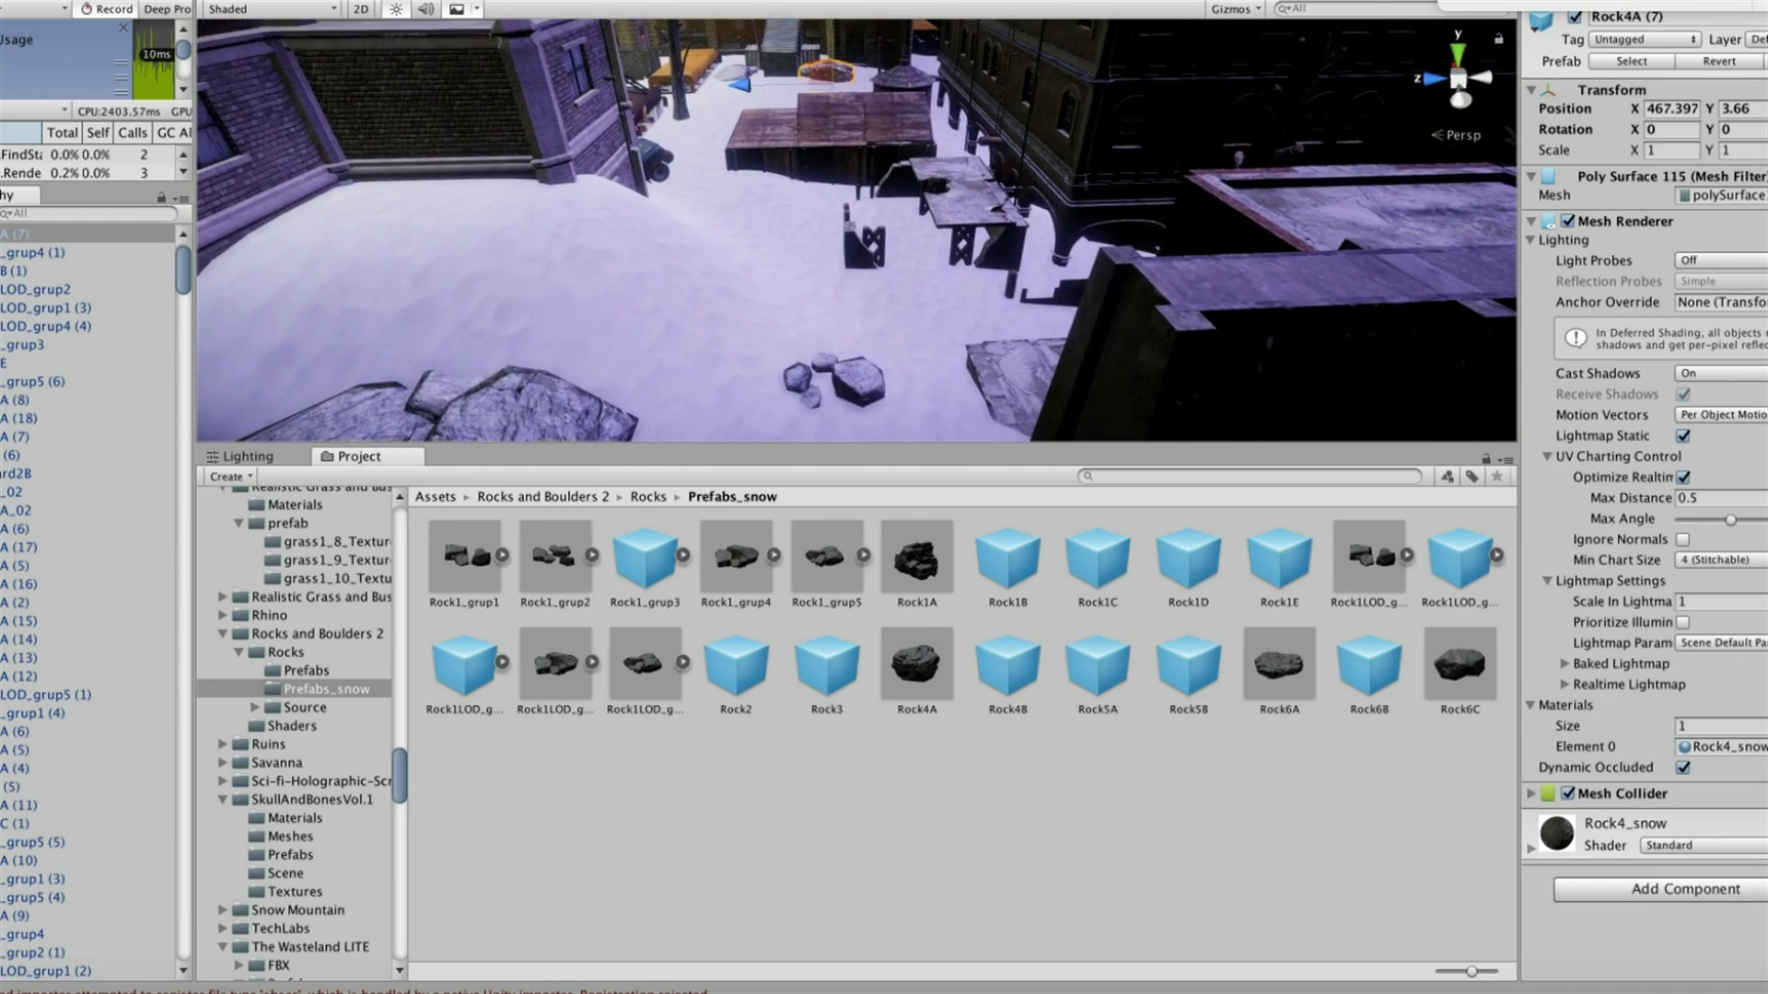
Browse the Project folders past Props and Fortified_Walls to the PostApo prefab collection
scroll(294, 736, "down", 5)
left_click(320, 844)
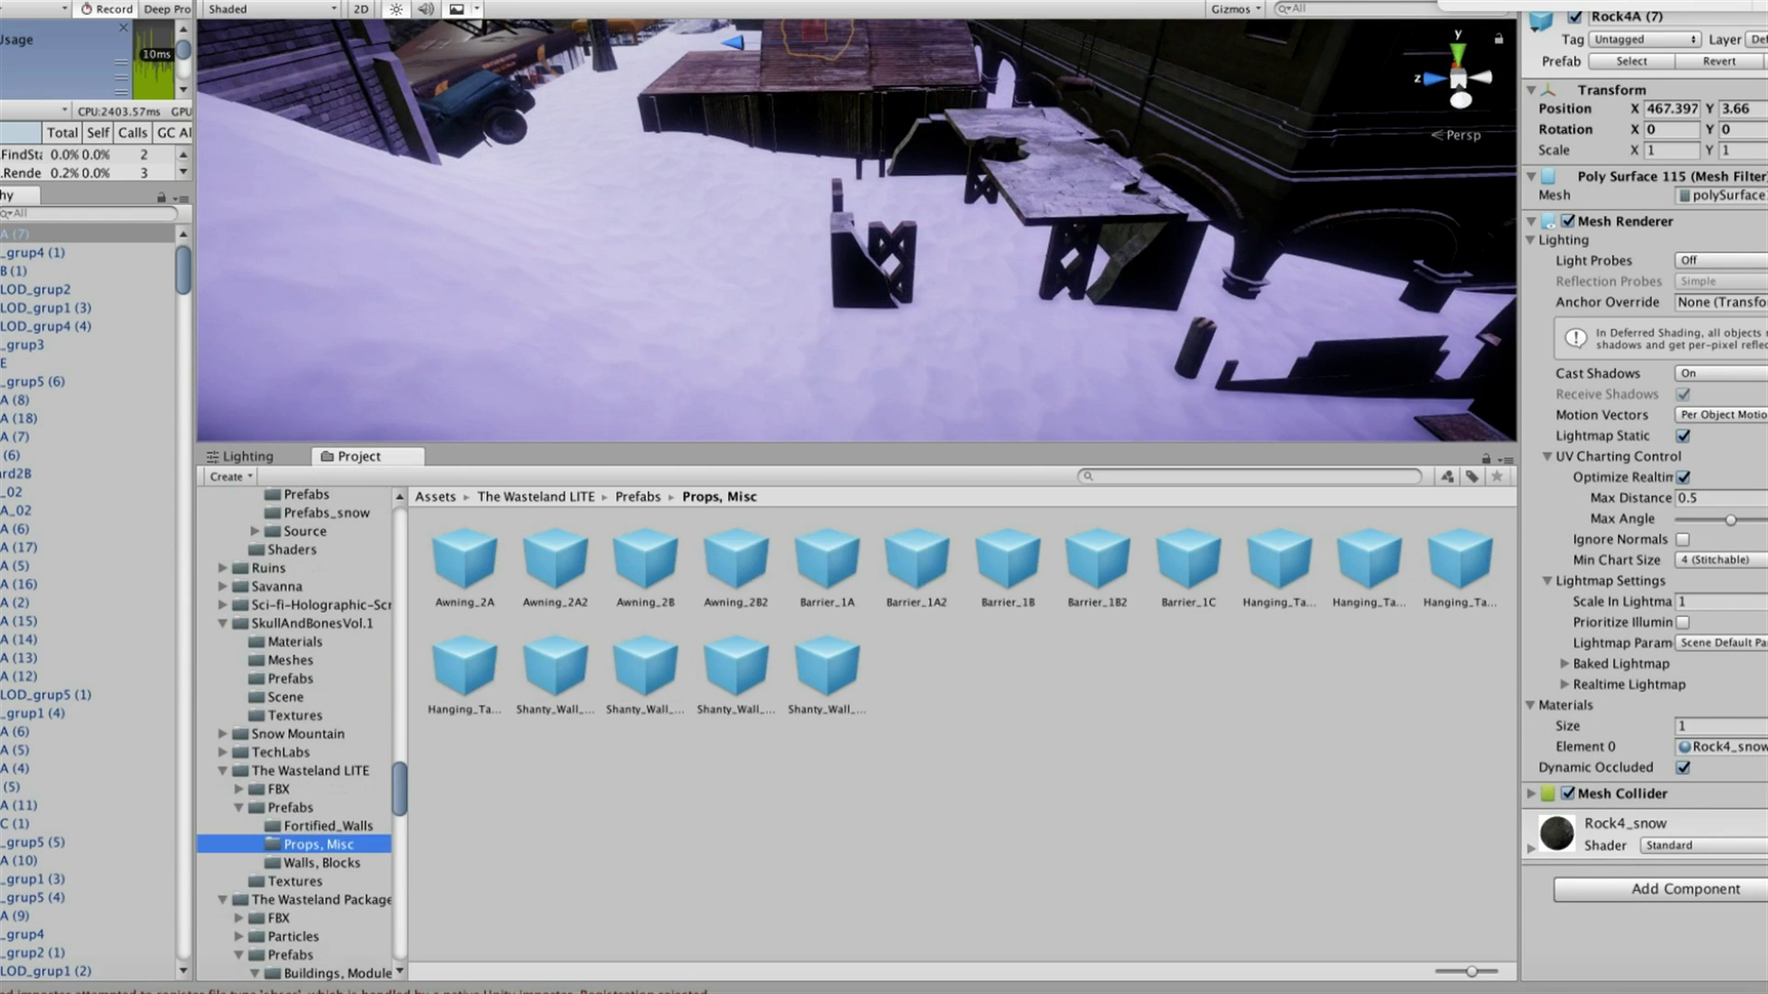
left_click(327, 826)
scroll(294, 736, "down", 8)
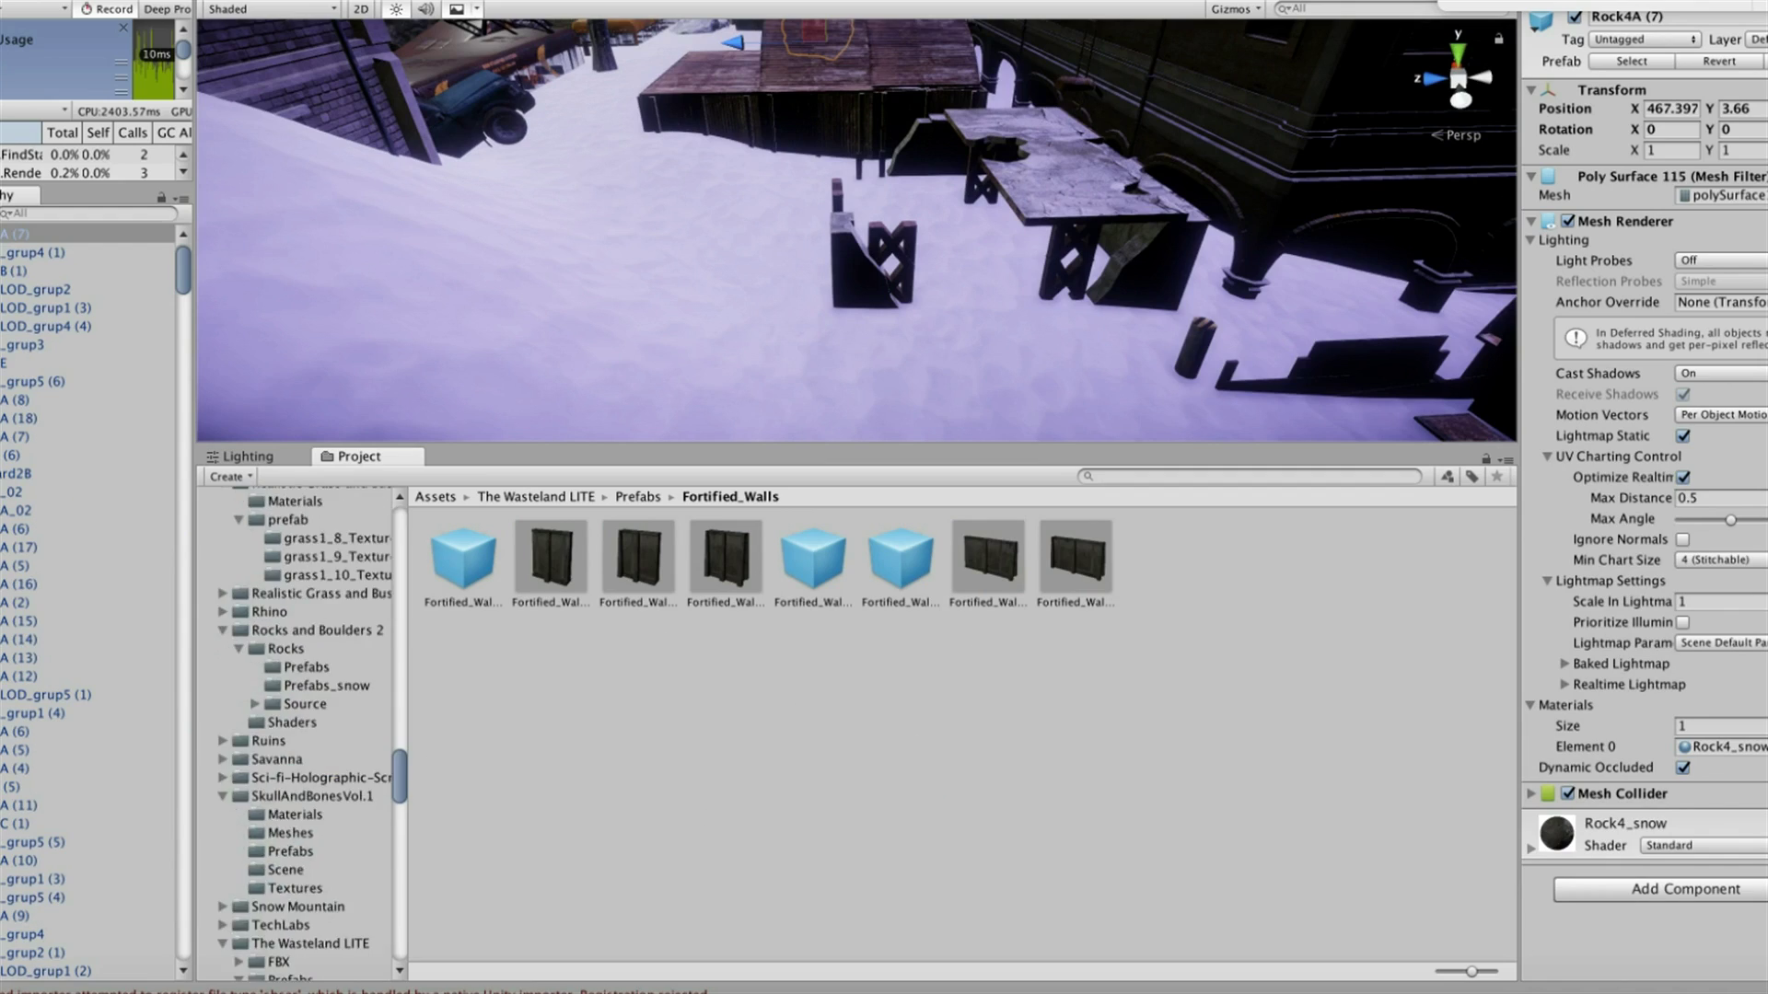
scroll(294, 737, "up", 5)
left_click(290, 585)
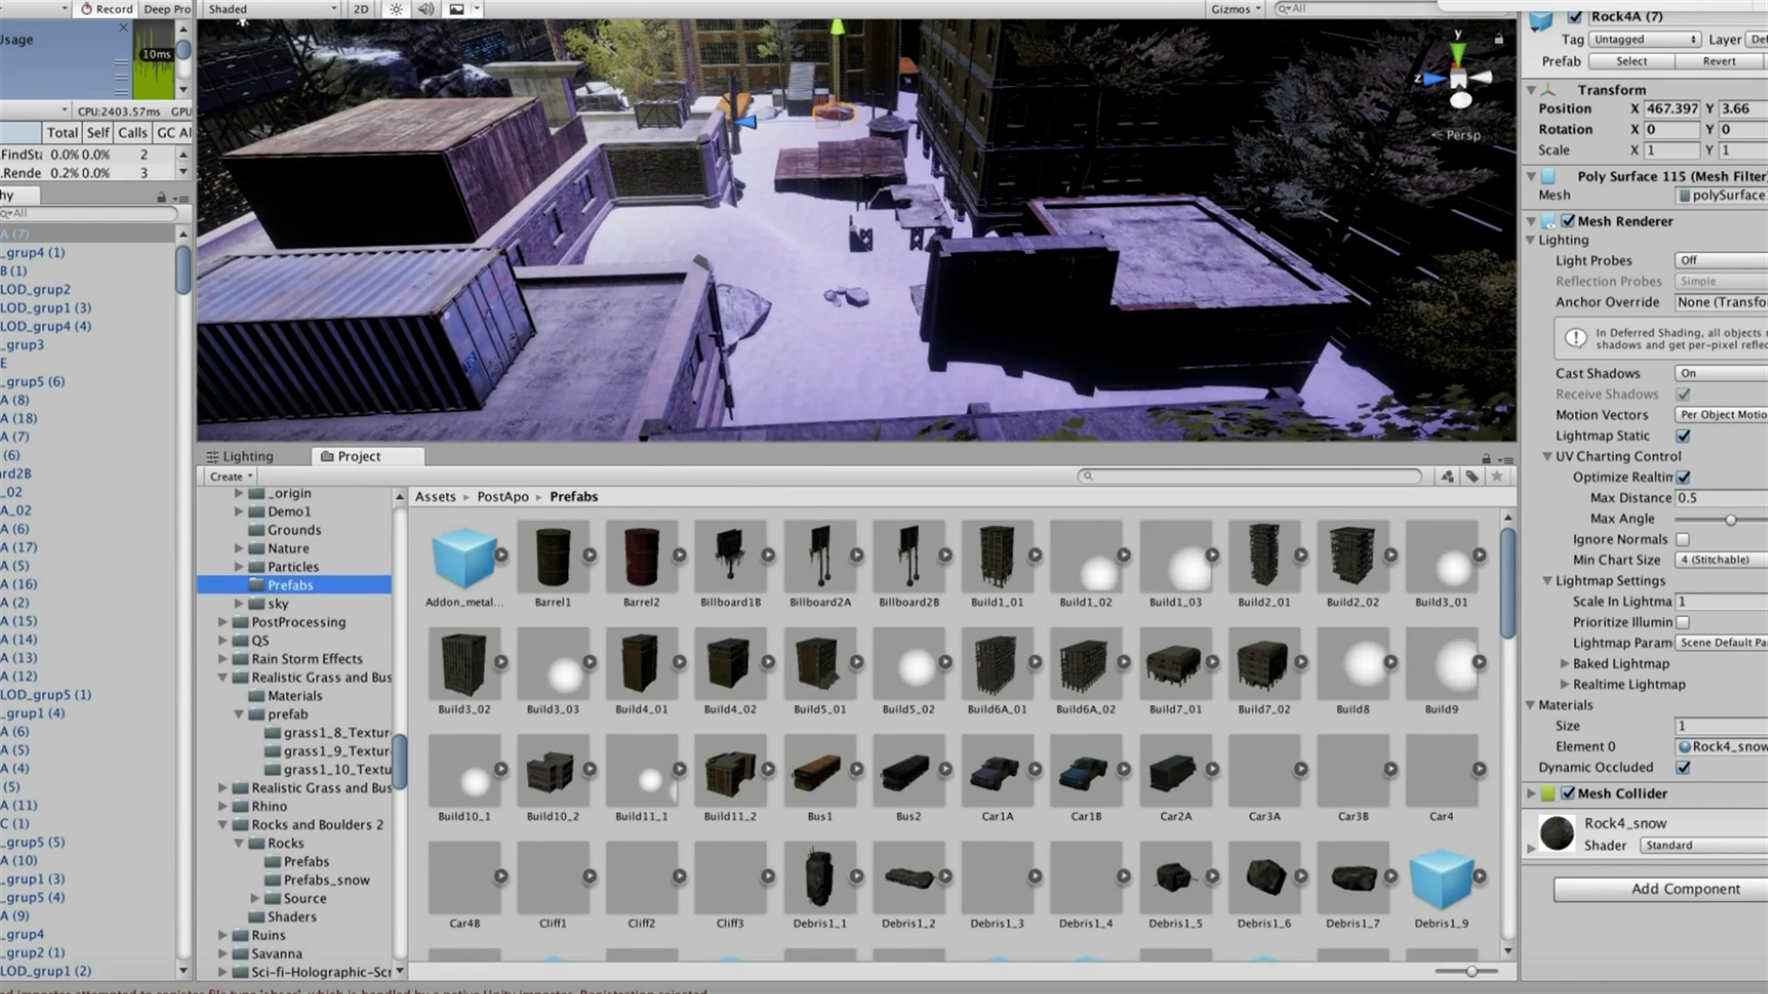
Place a Billboard1B, a Debris1_2 piece and a wrecked Car1A in the snow, framing each
left_click_drag(884, 285, 884, 285)
key("f")
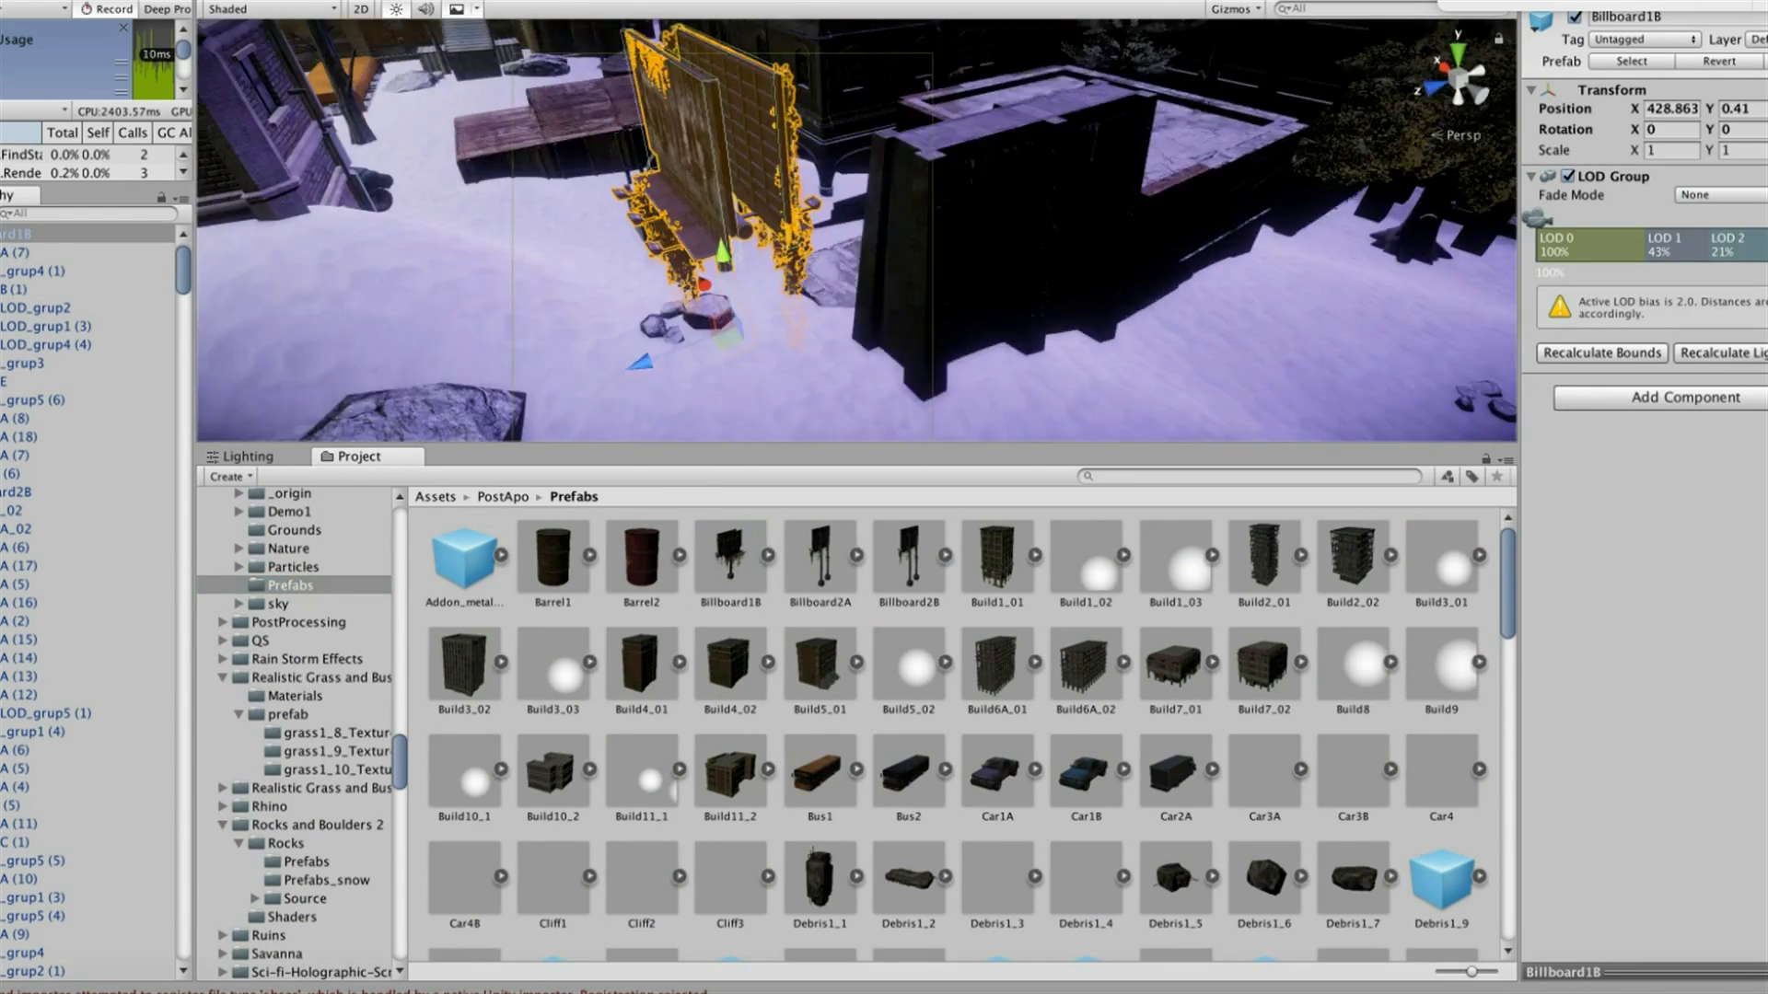
mouse_move(1535, 218)
left_mouse_down()
mouse_move(1702, 218)
mouse_move(1536, 218)
left_mouse_up()
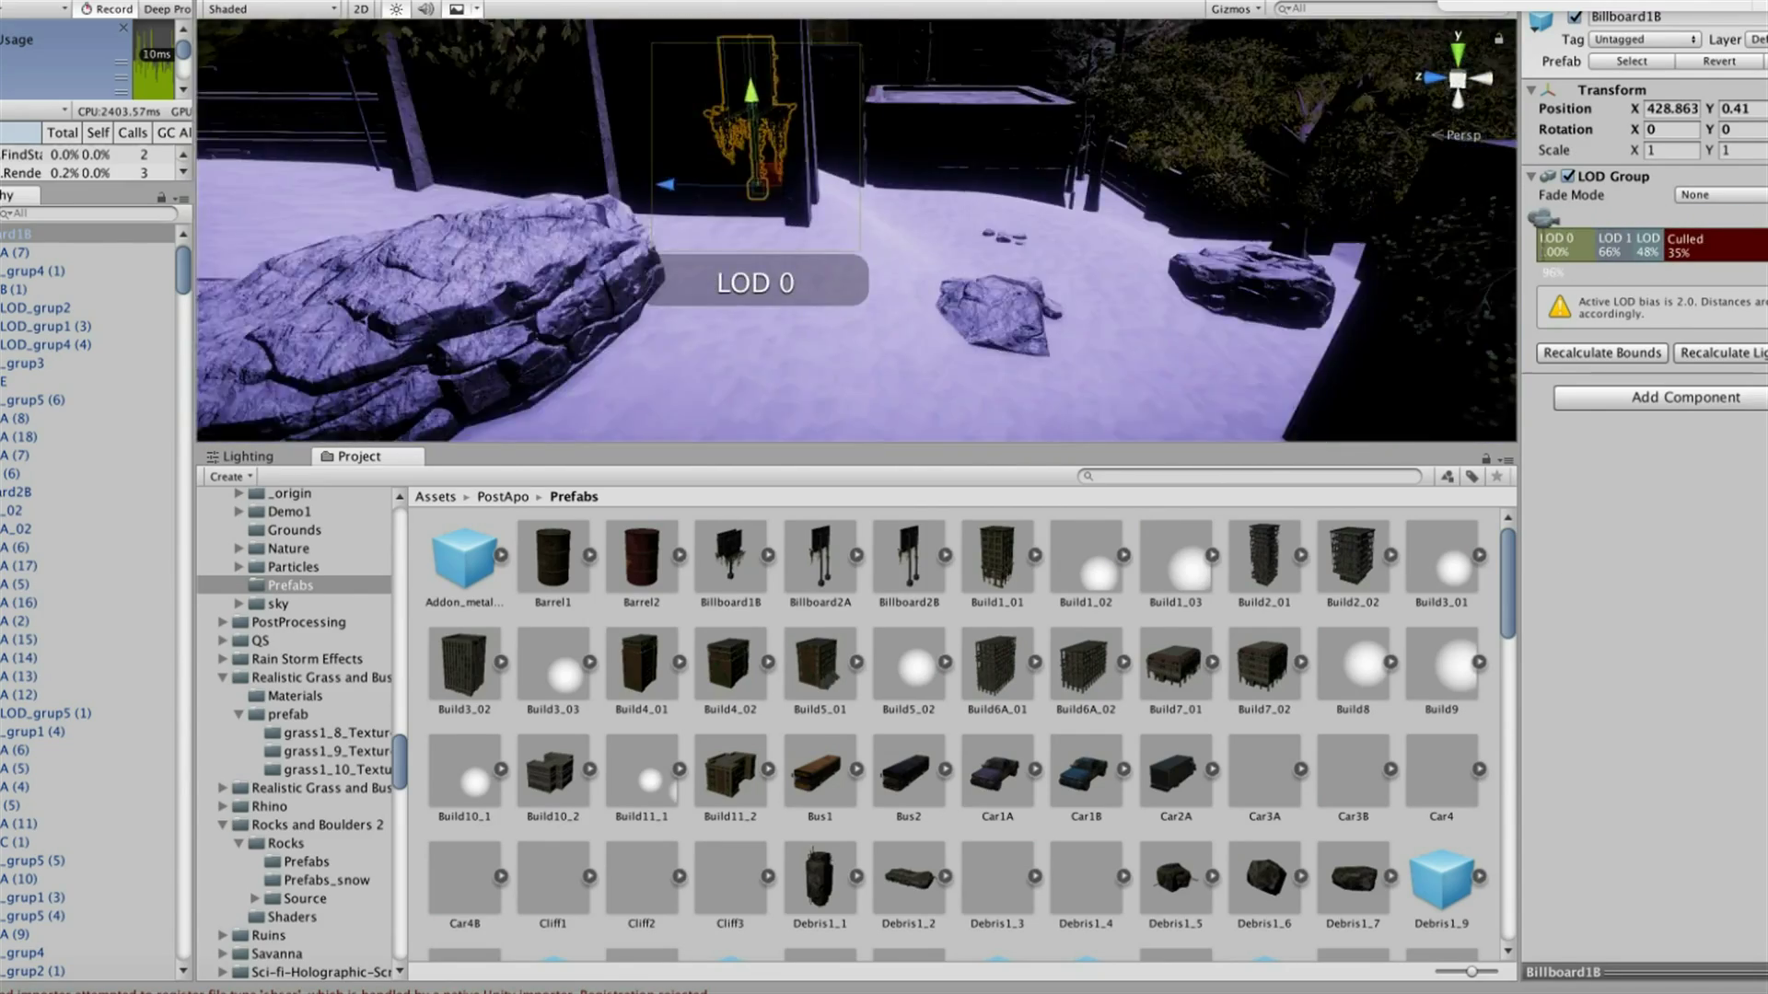
scroll(962, 733, "down", 1)
left_click_drag(1116, 313, 1117, 315)
key("f")
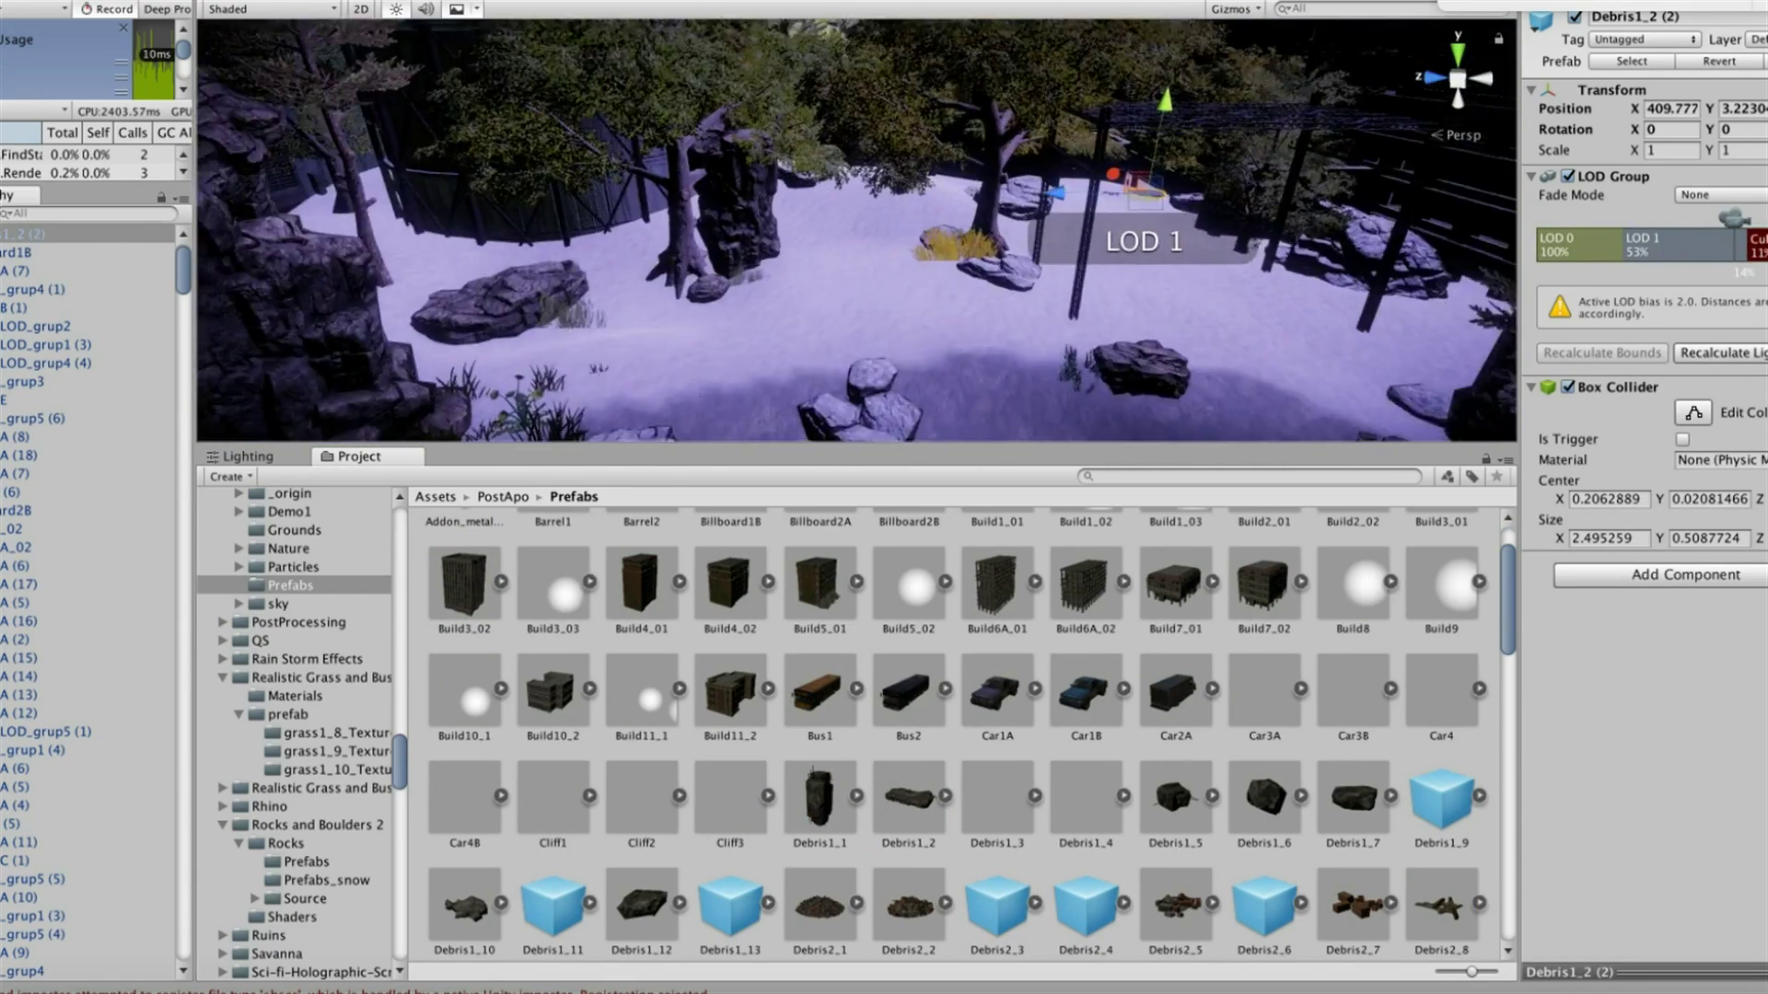
scroll(962, 733, "down", 1)
left_click_drag(857, 239, 857, 238)
key("f")
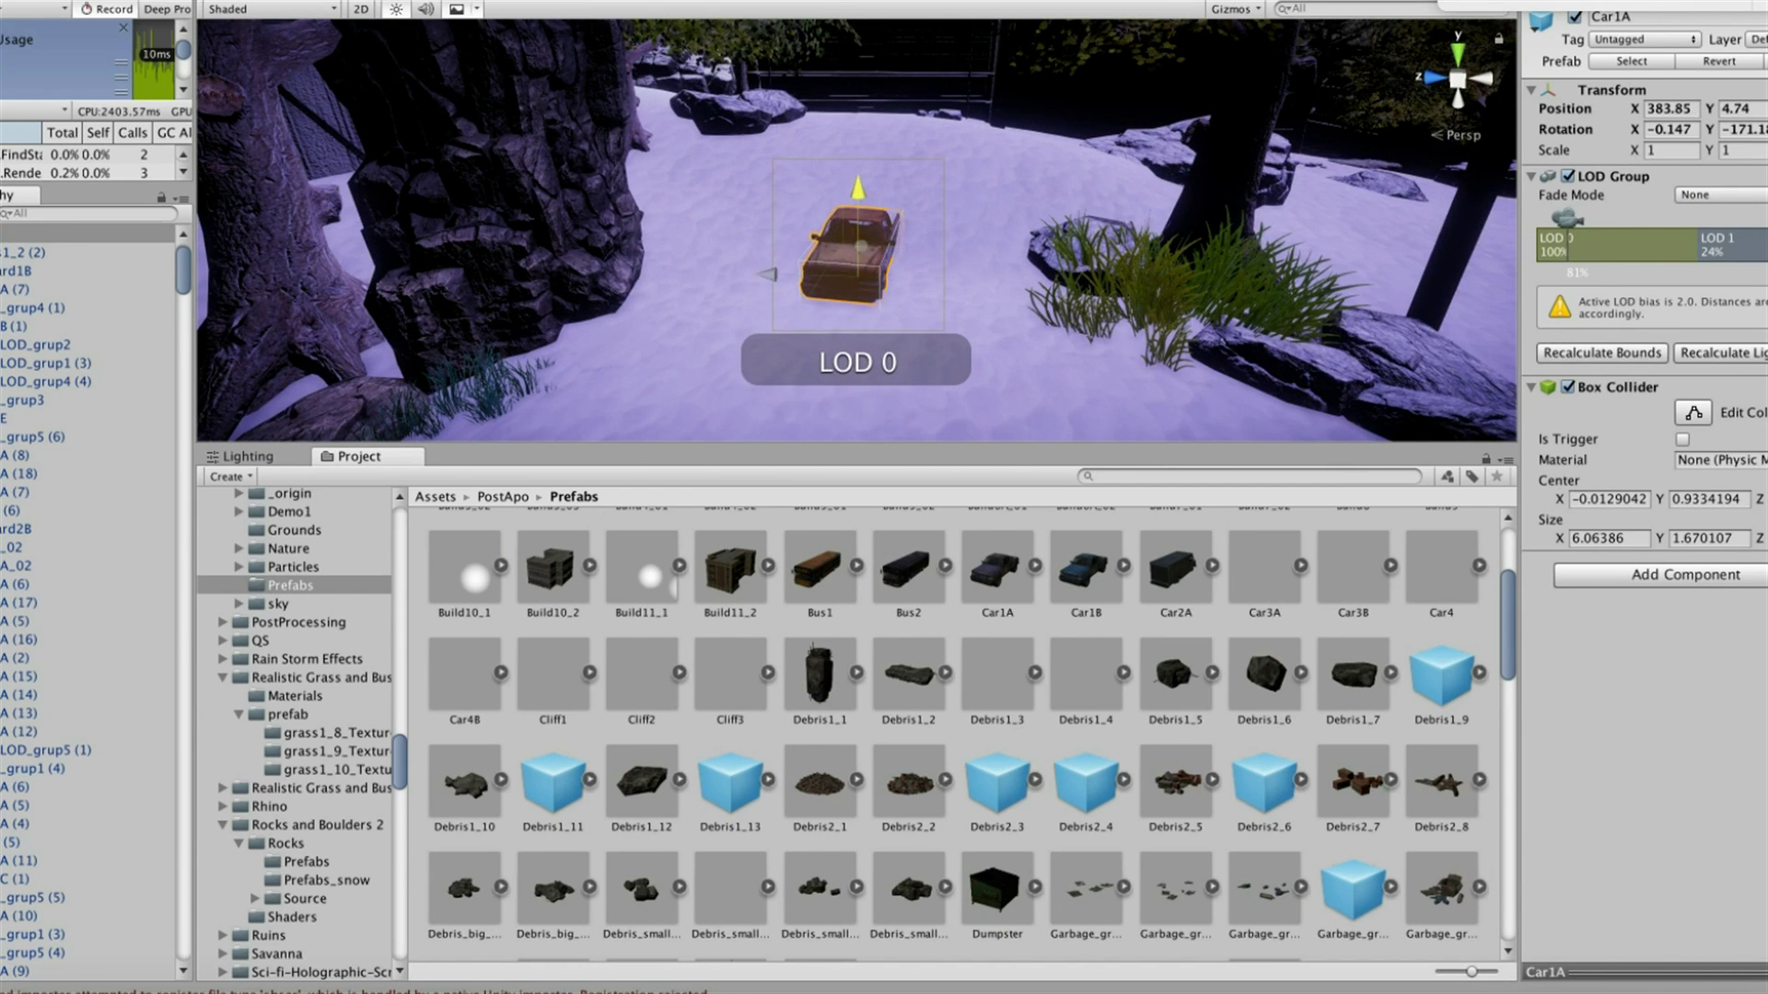
Drop Rock1 snow rock groups from Prefabs_snow and make them static
scroll(856, 230, "up", 5)
scroll(295, 737, "down", 6)
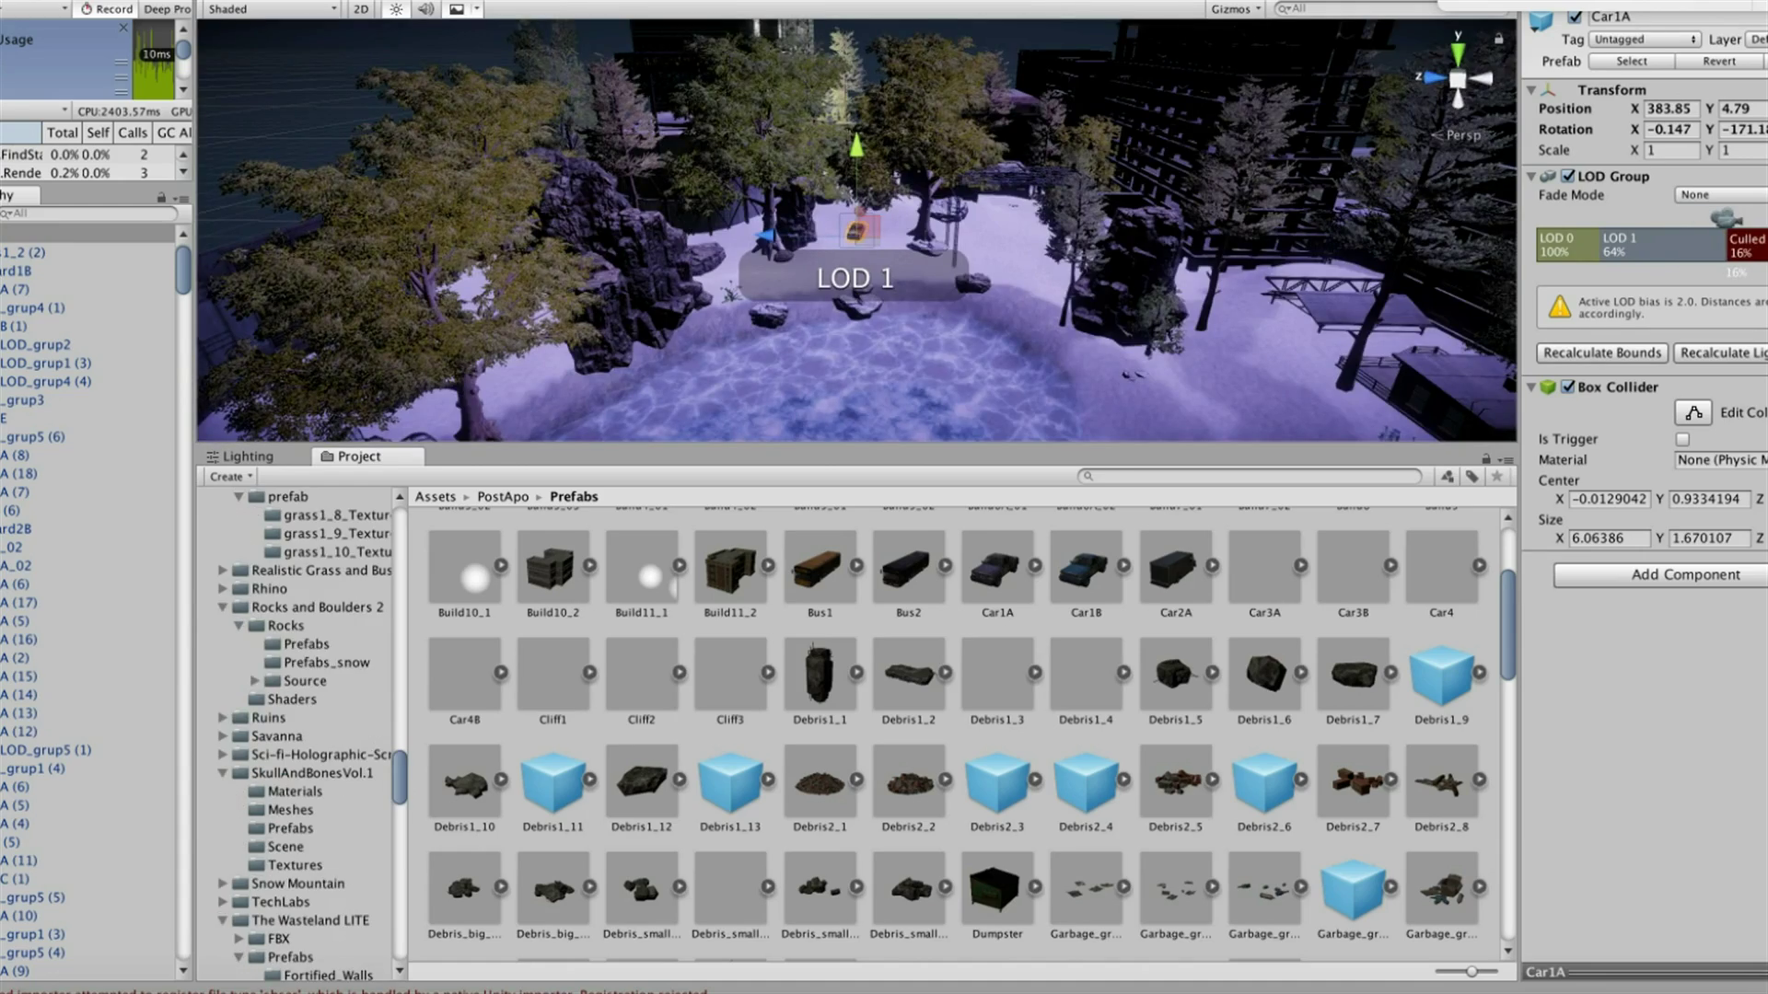
left_click(327, 662)
scroll(856, 230, "up", 5)
left_click(848, 304)
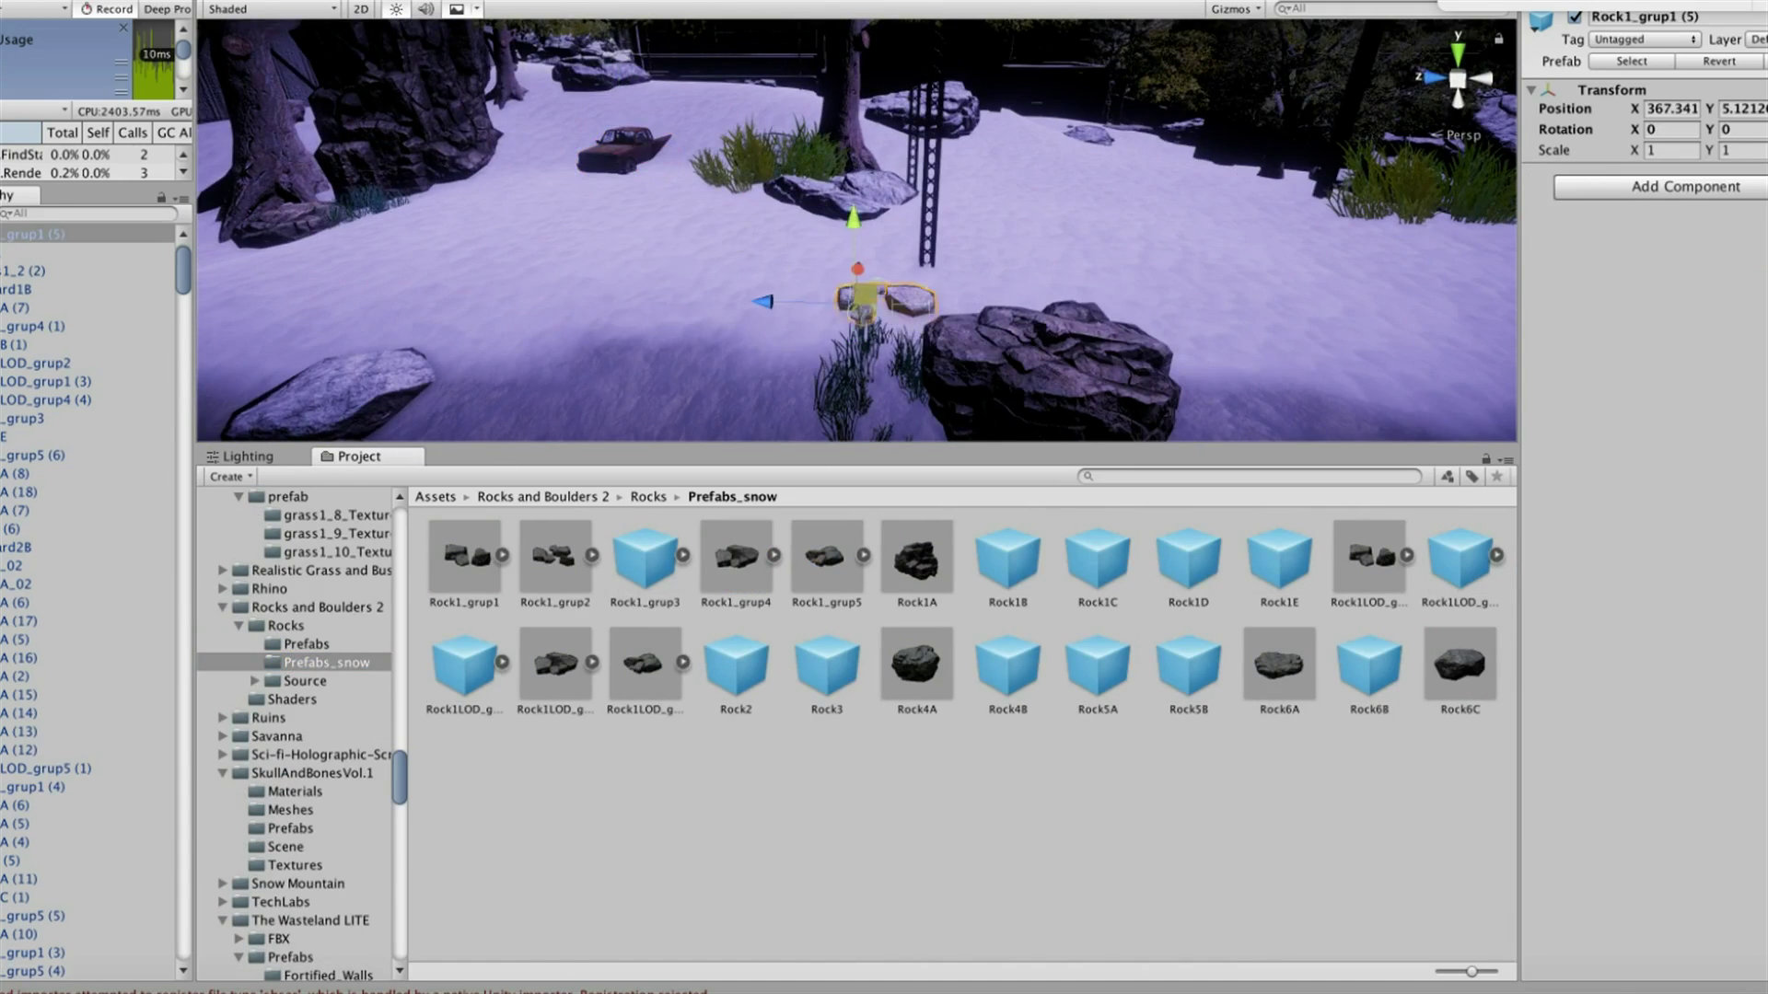
key("Return")
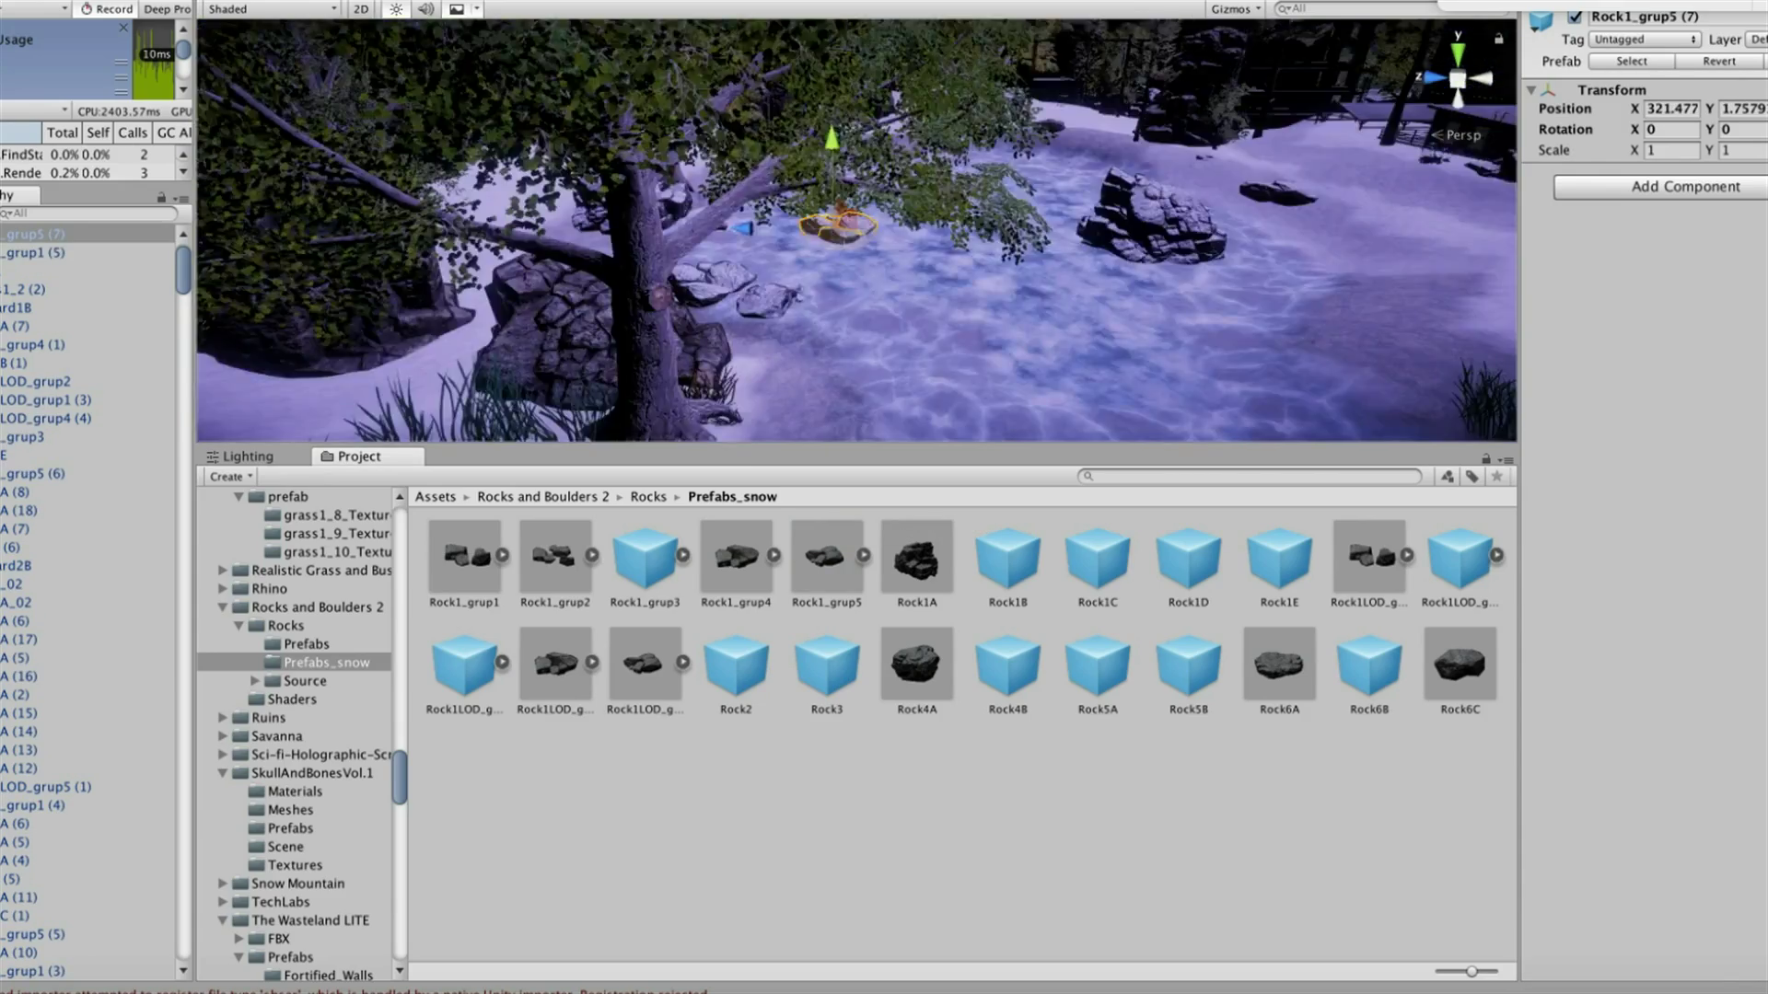
key("Return")
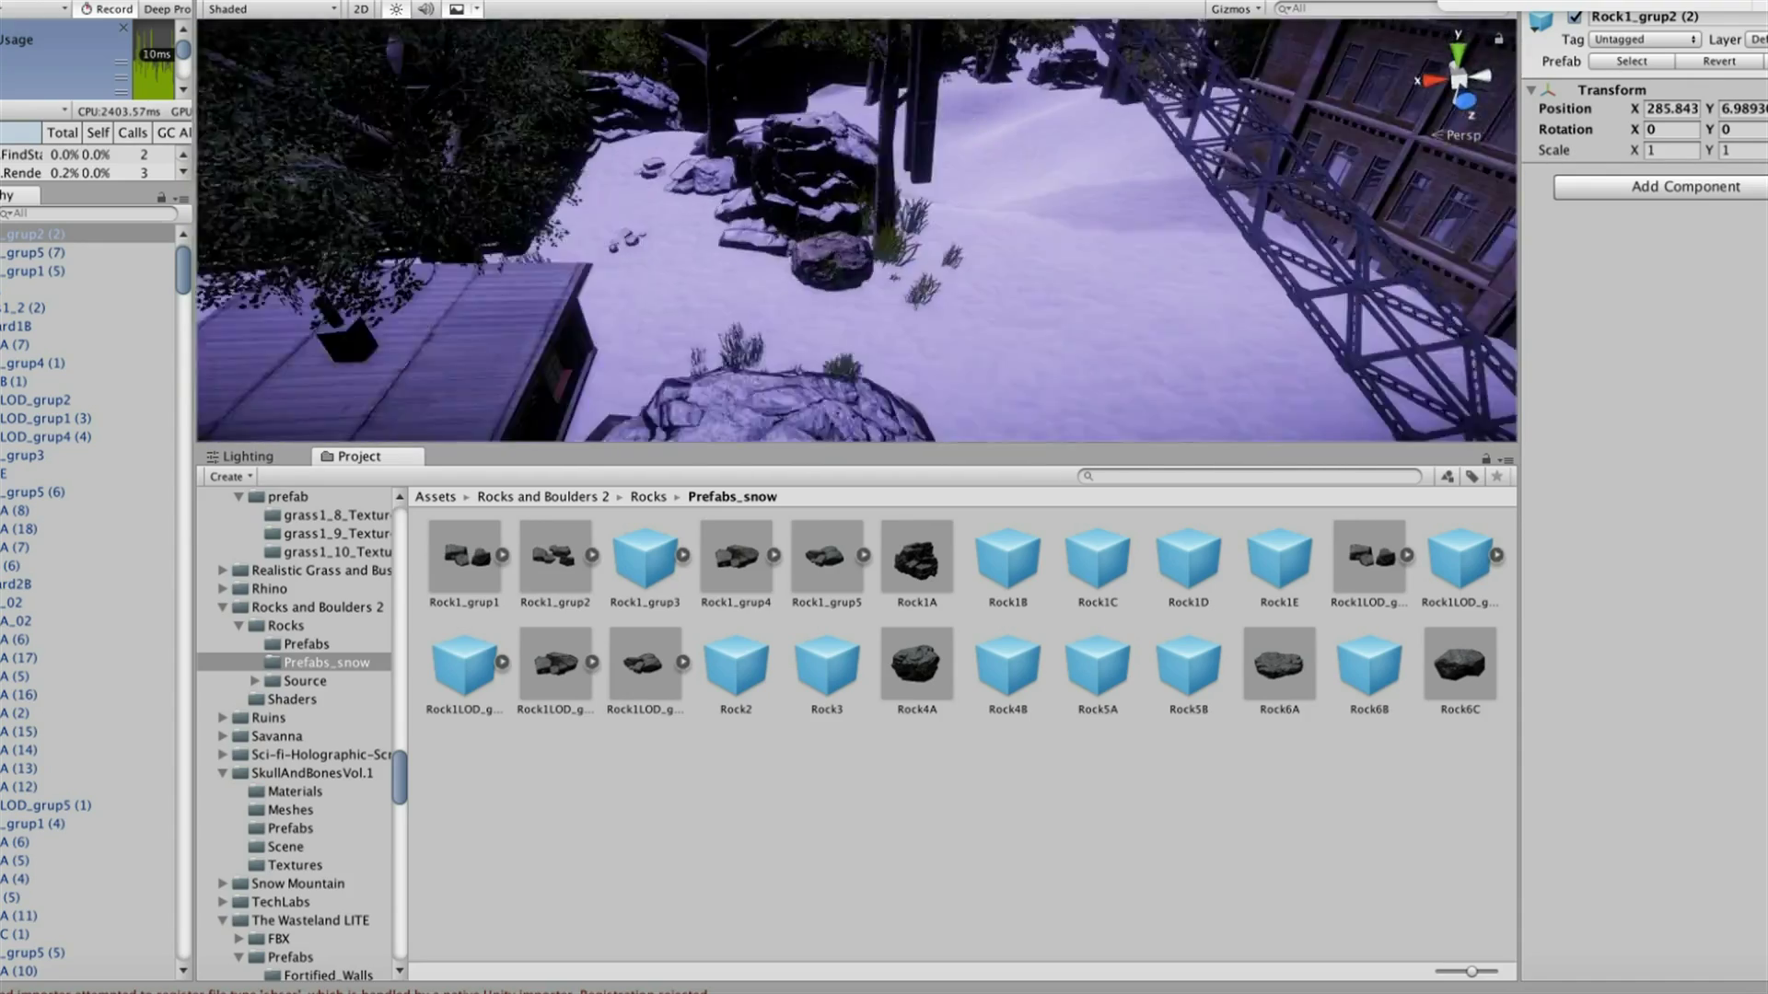
Browse the Project window to the IndustrialDistrict prefab folders
scroll(295, 727, "up", 5)
scroll(295, 728, "up", 5)
scroll(294, 736, "down", 5)
left_click(301, 867)
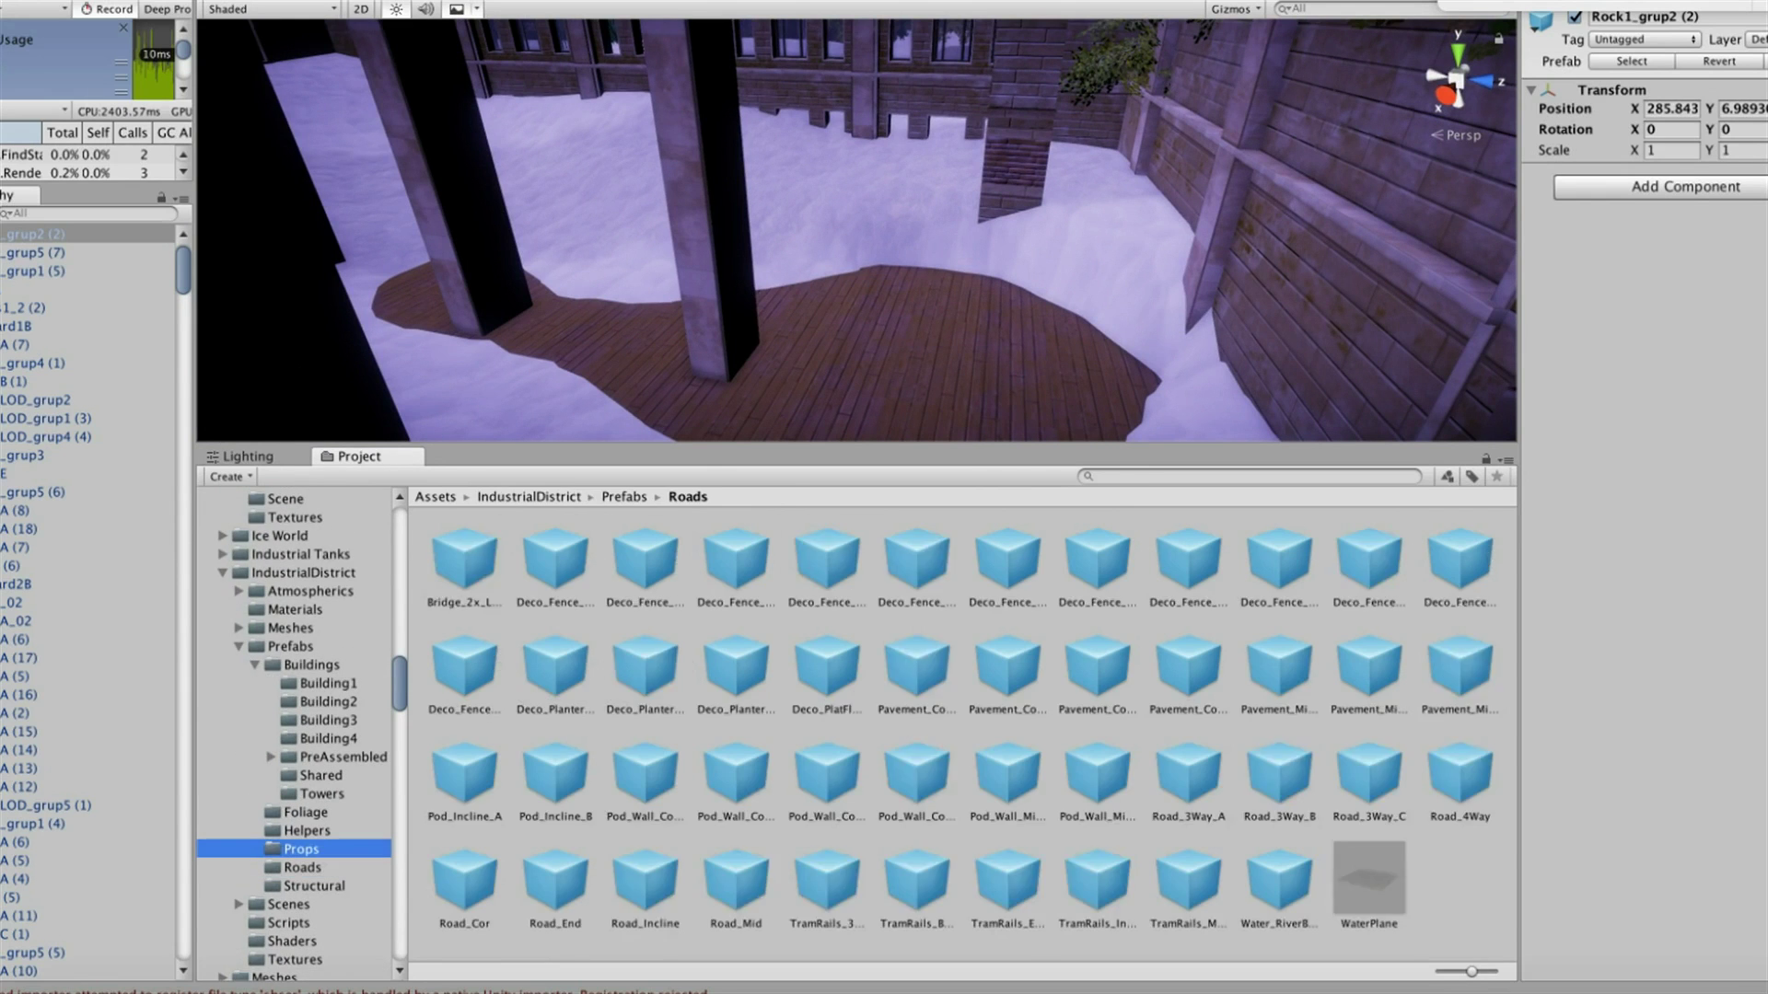
Place a Crates_Grouped_L stack on the deck and a shipping container beside the wall
left_click(302, 849)
left_click_drag(729, 665, 720, 656)
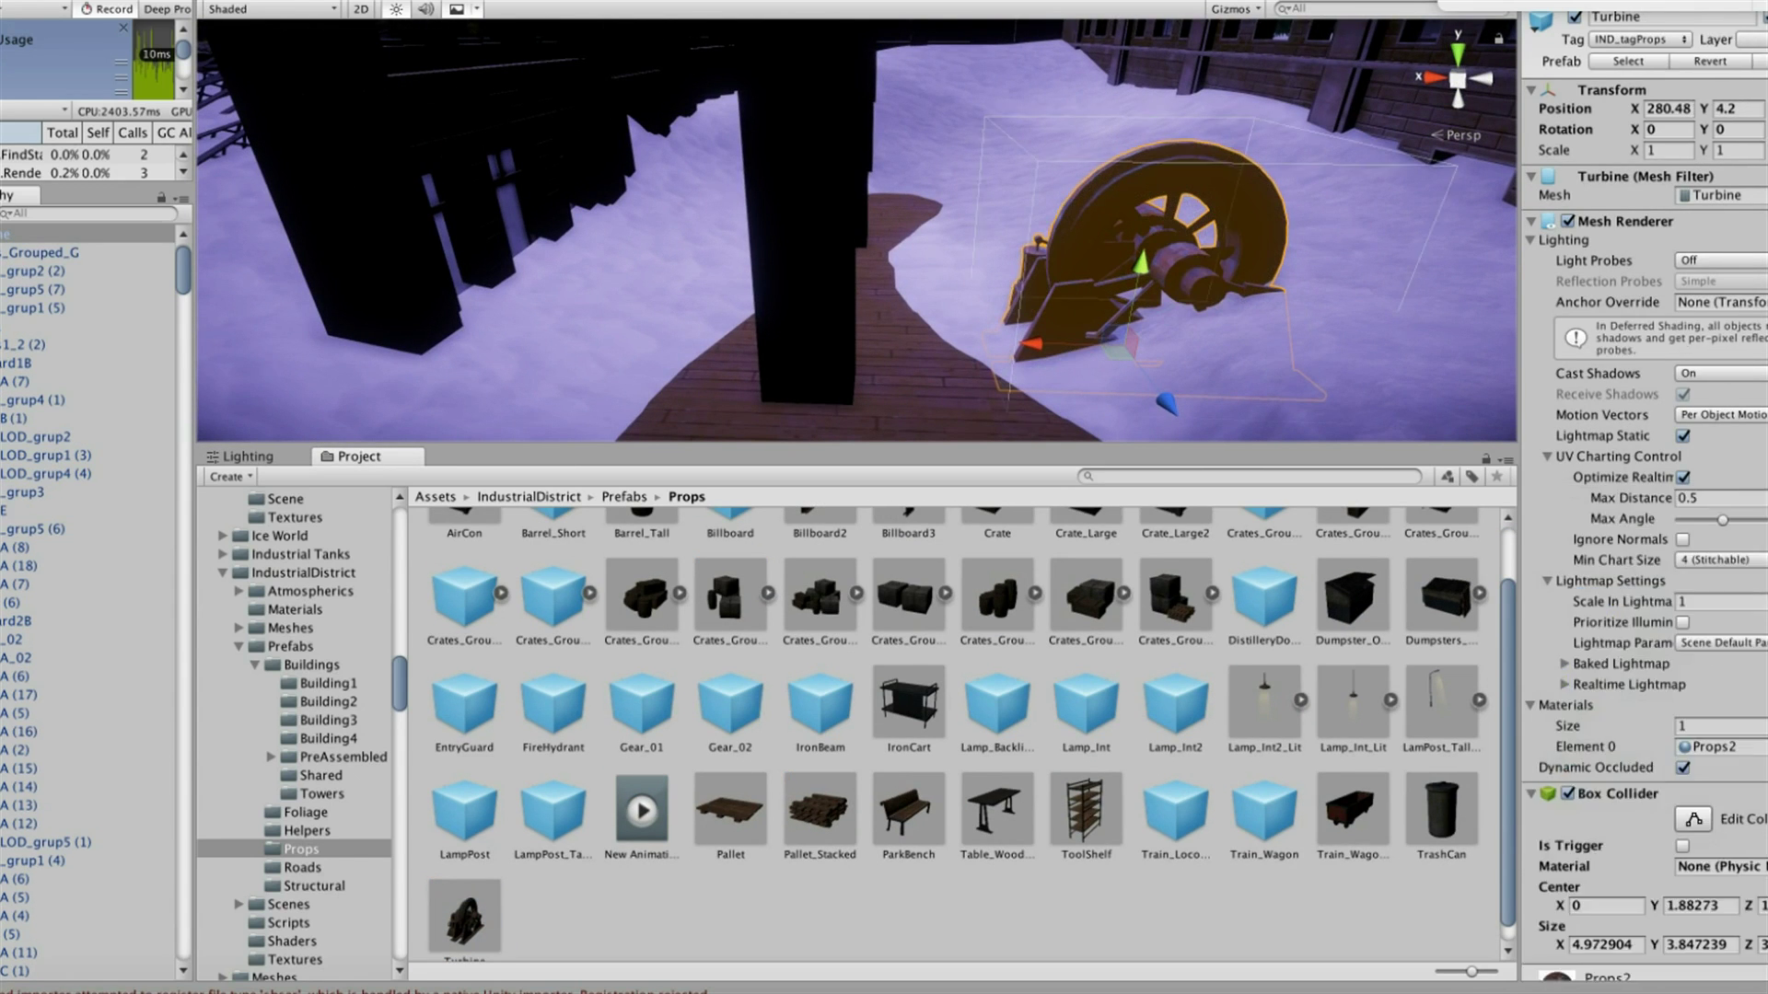
left_click_drag(1142, 258, 1109, 302)
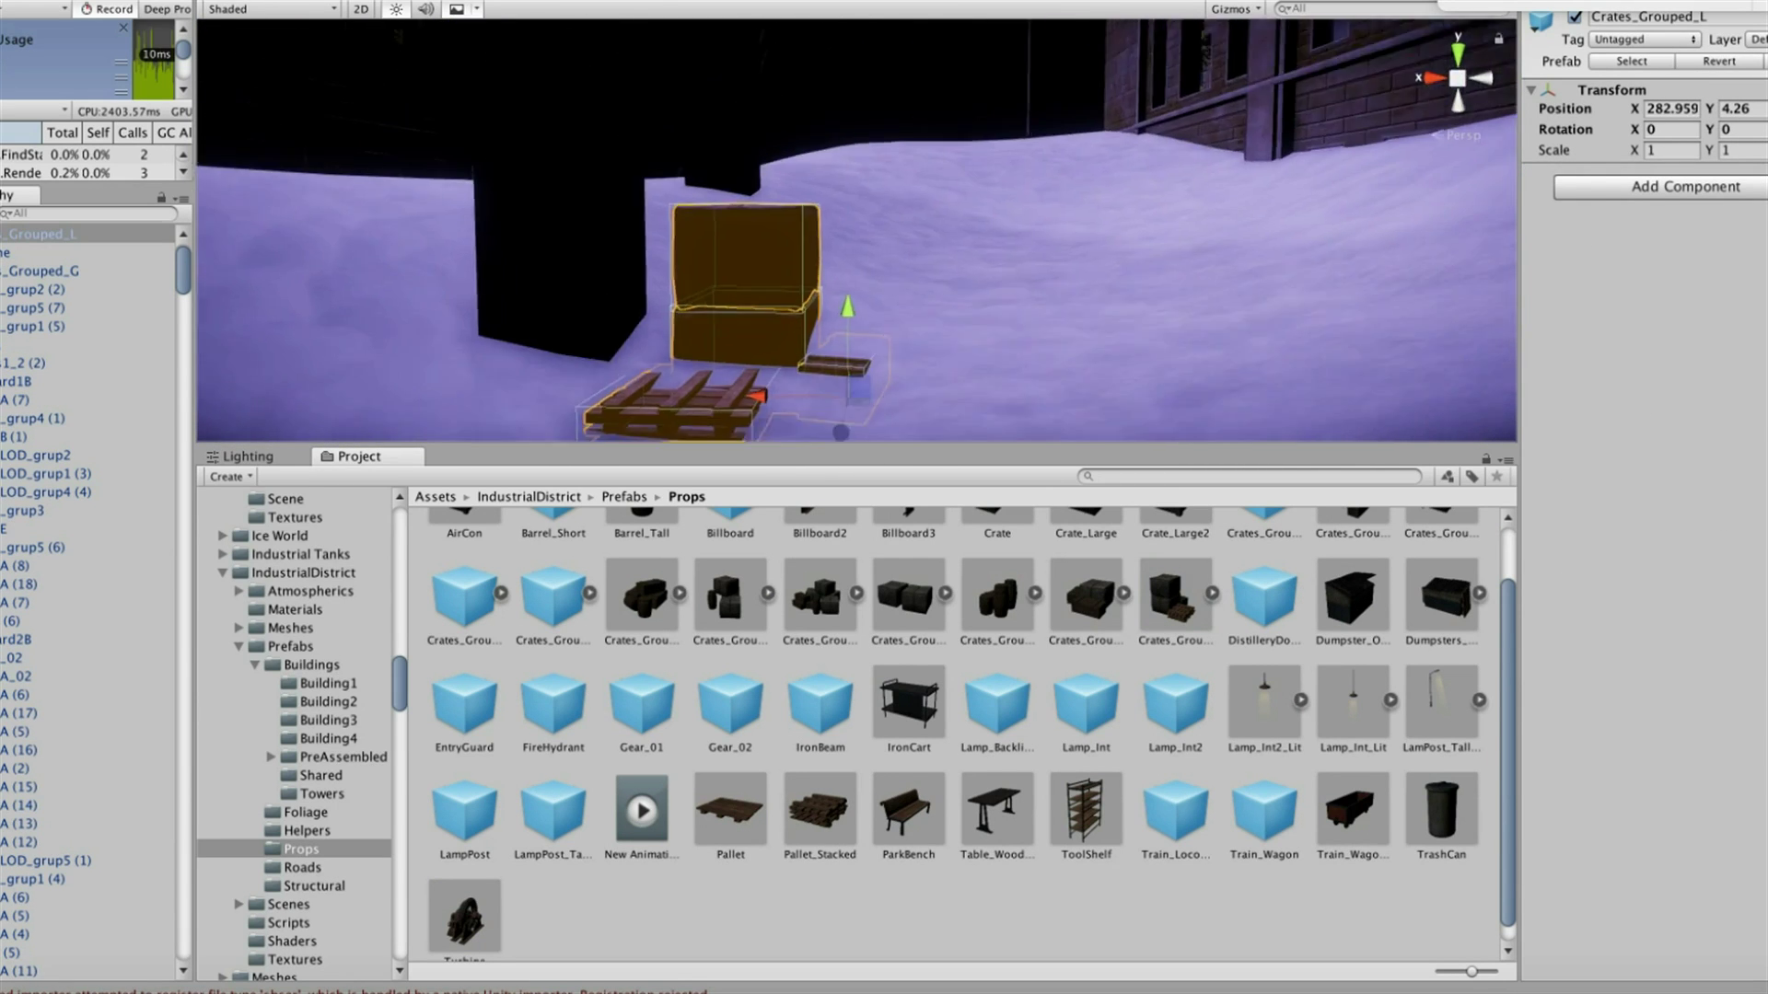
scroll(295, 736, "down", 8)
left_click(290, 800)
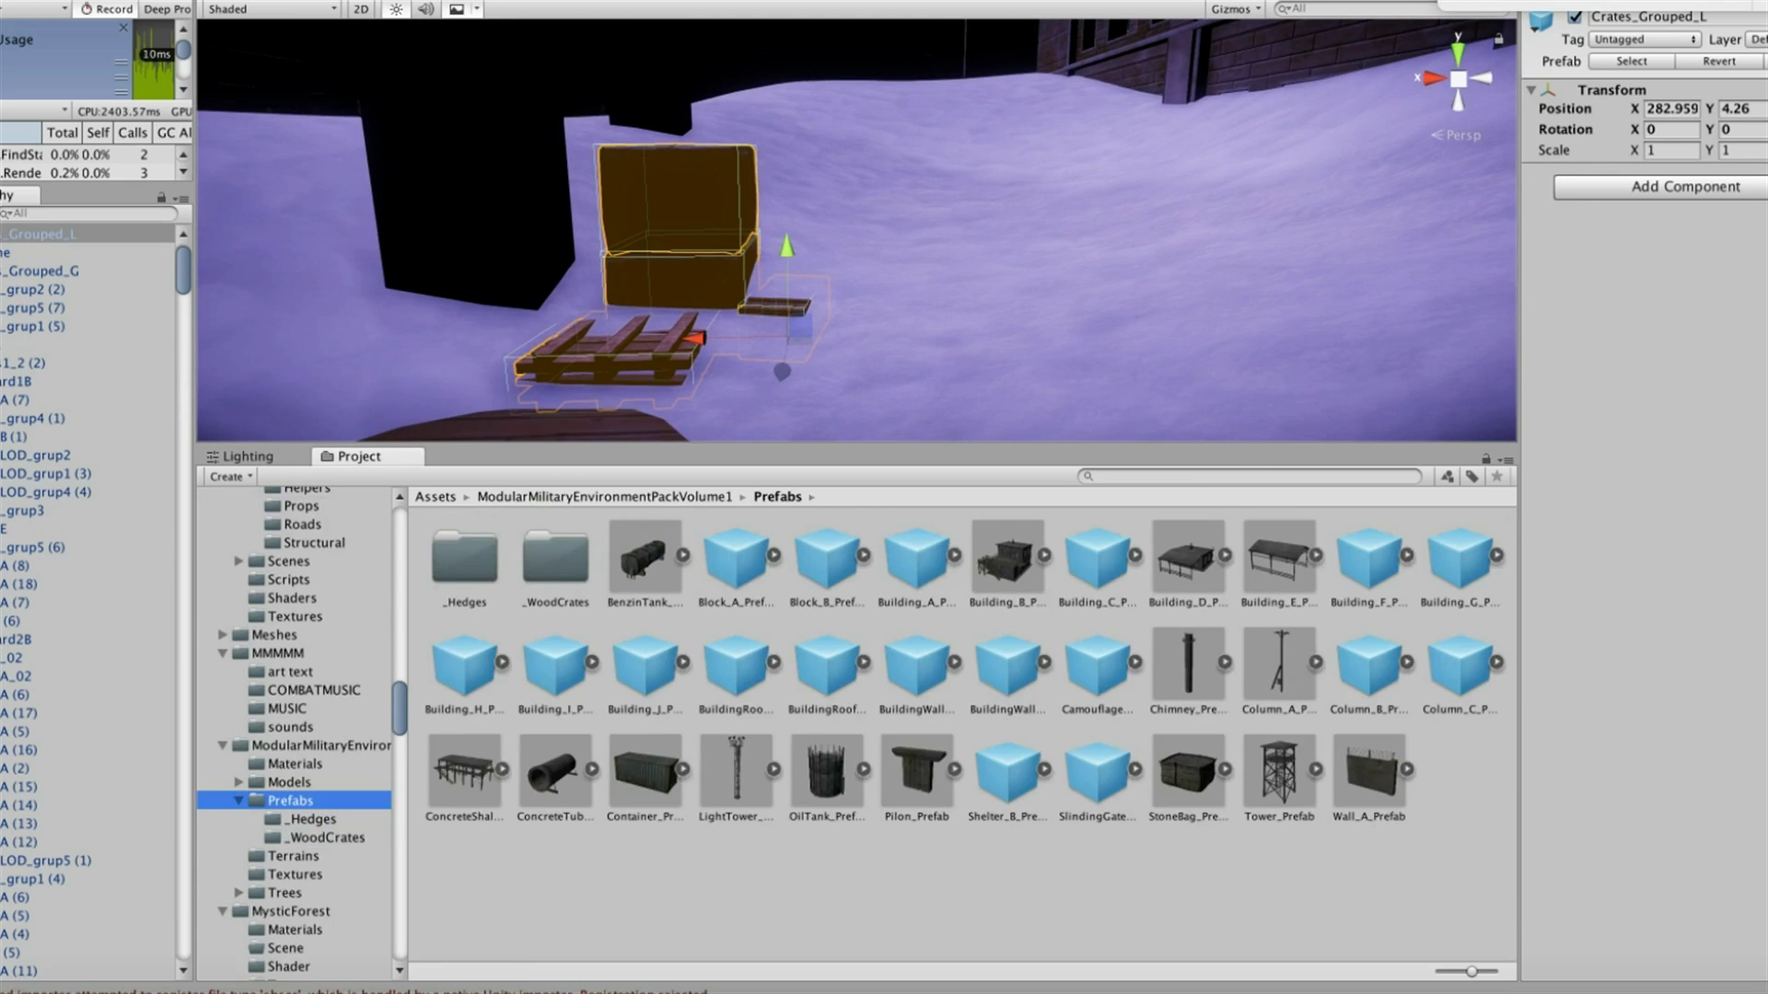
left_click_drag(993, 378, 999, 363)
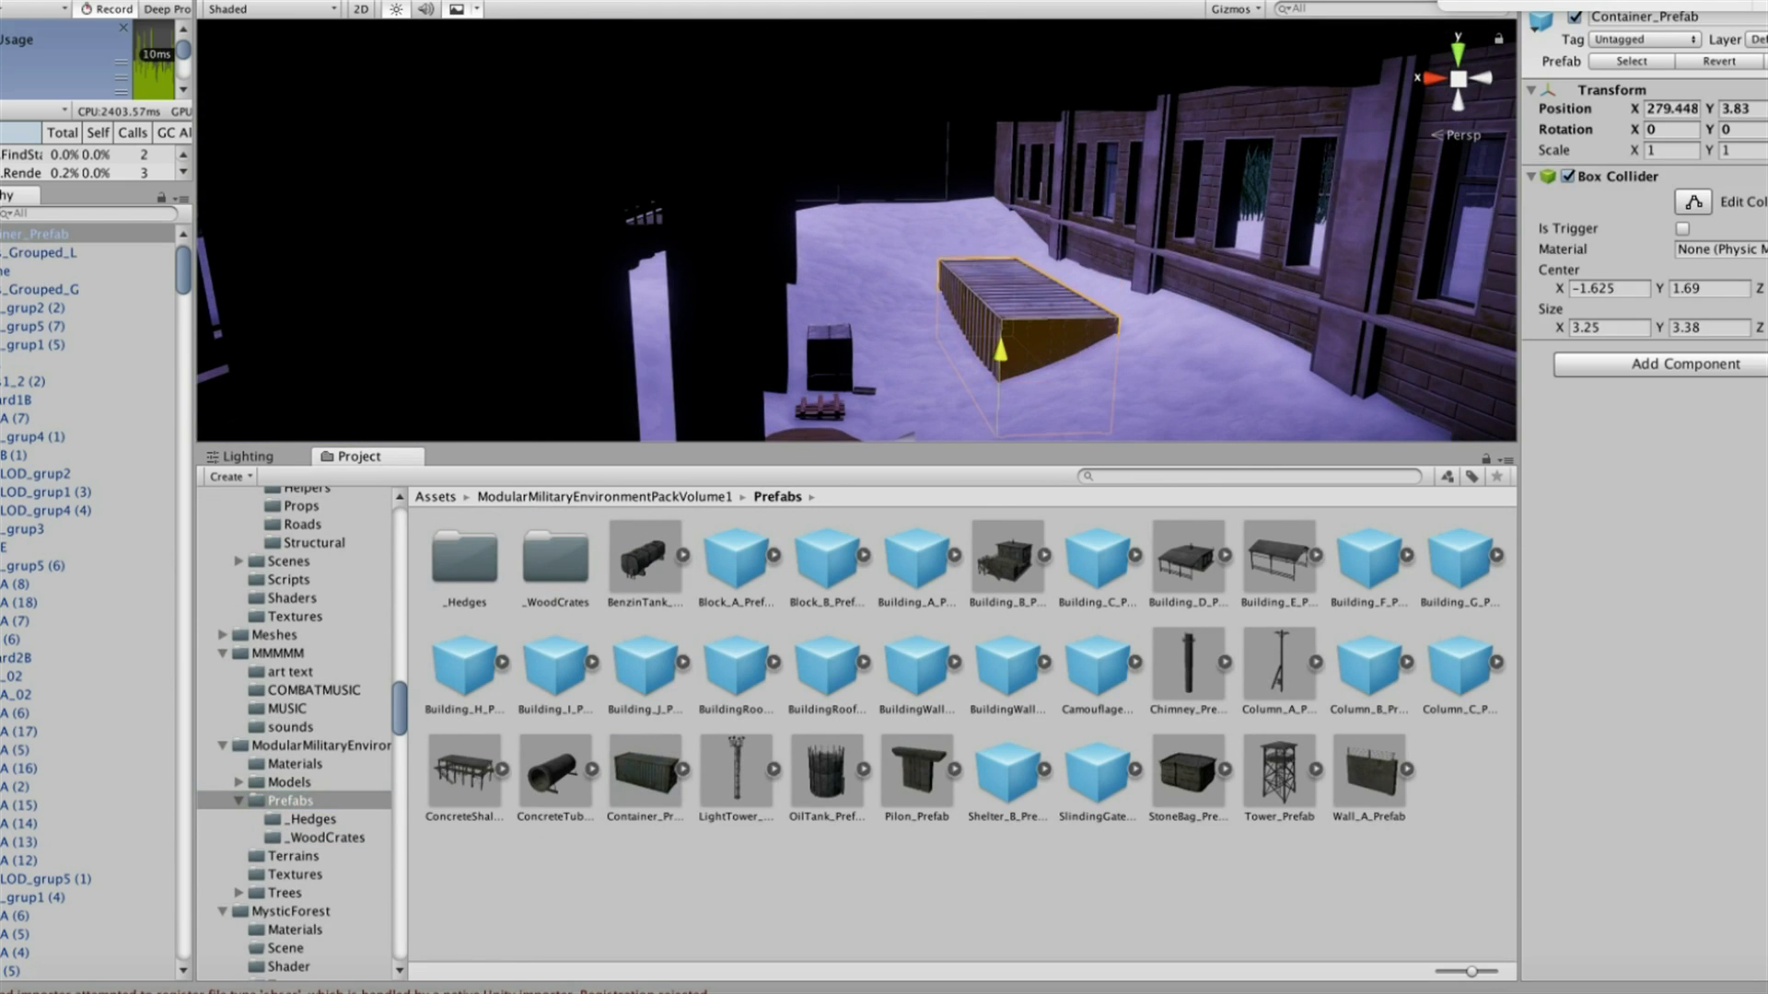
Add a Lamp_Int_Lit hanging lamp and widen its Point_Local light range to 8.28
scroll(295, 736, "up", 5)
left_click(301, 735)
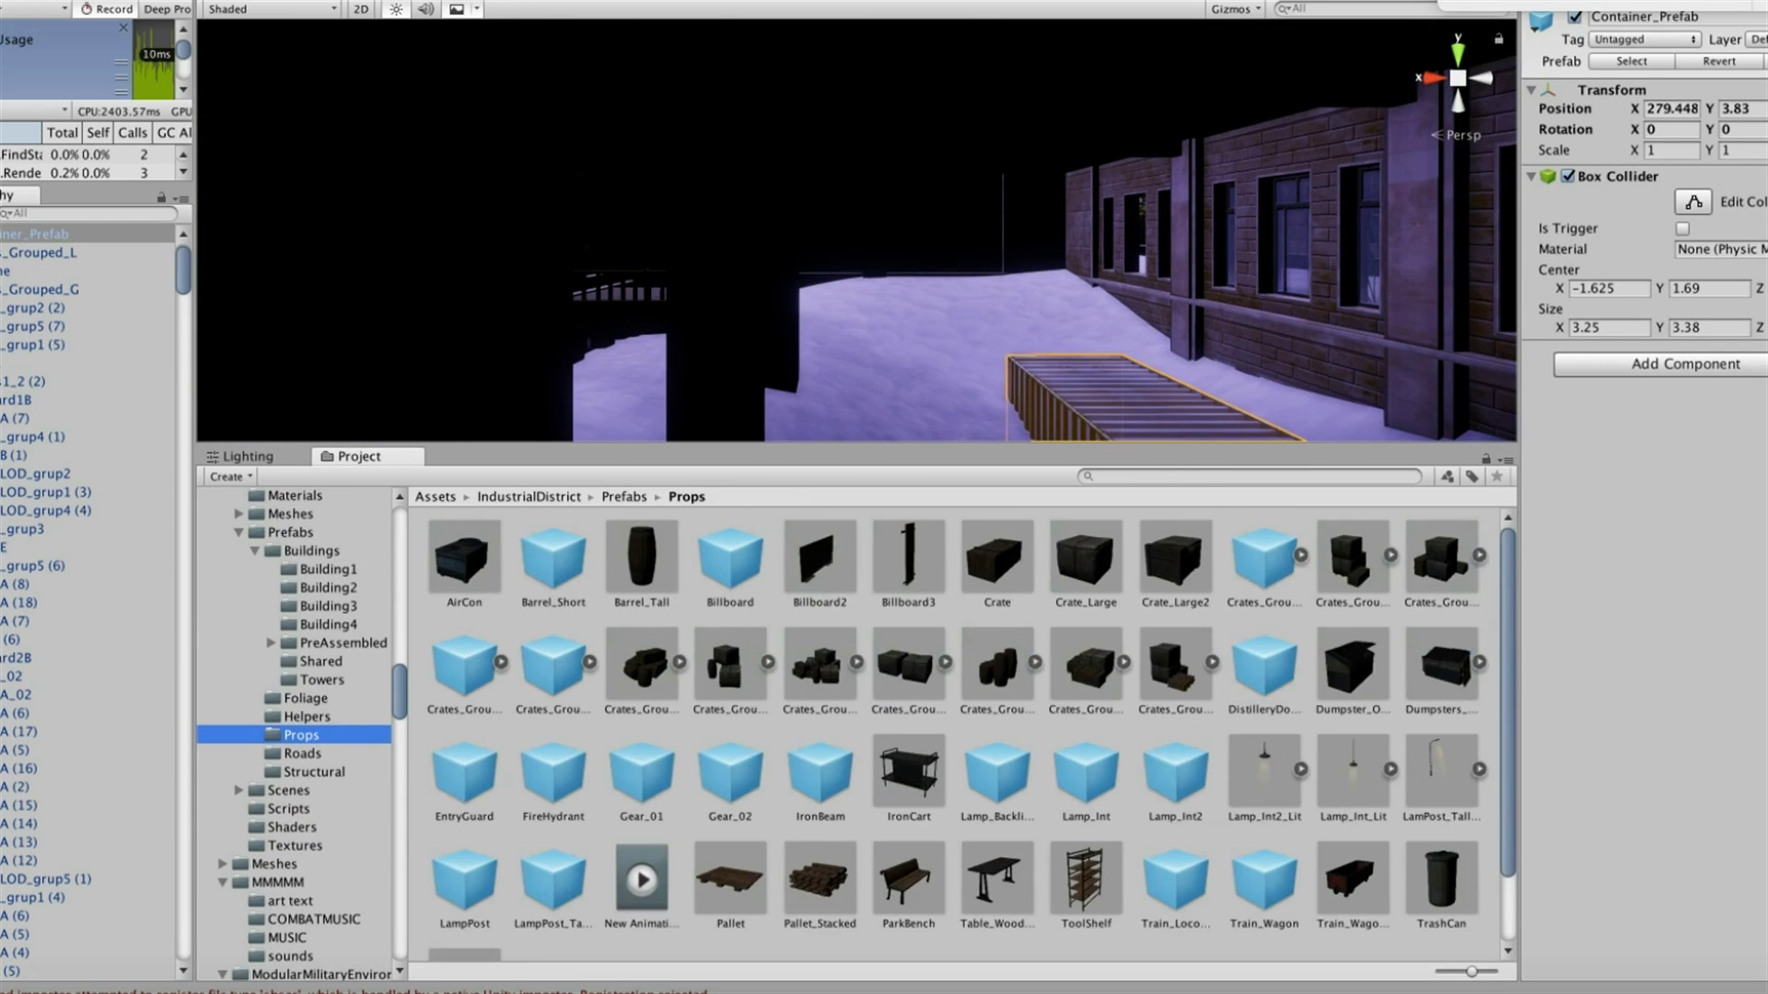
left_click_drag(983, 85, 958, 276)
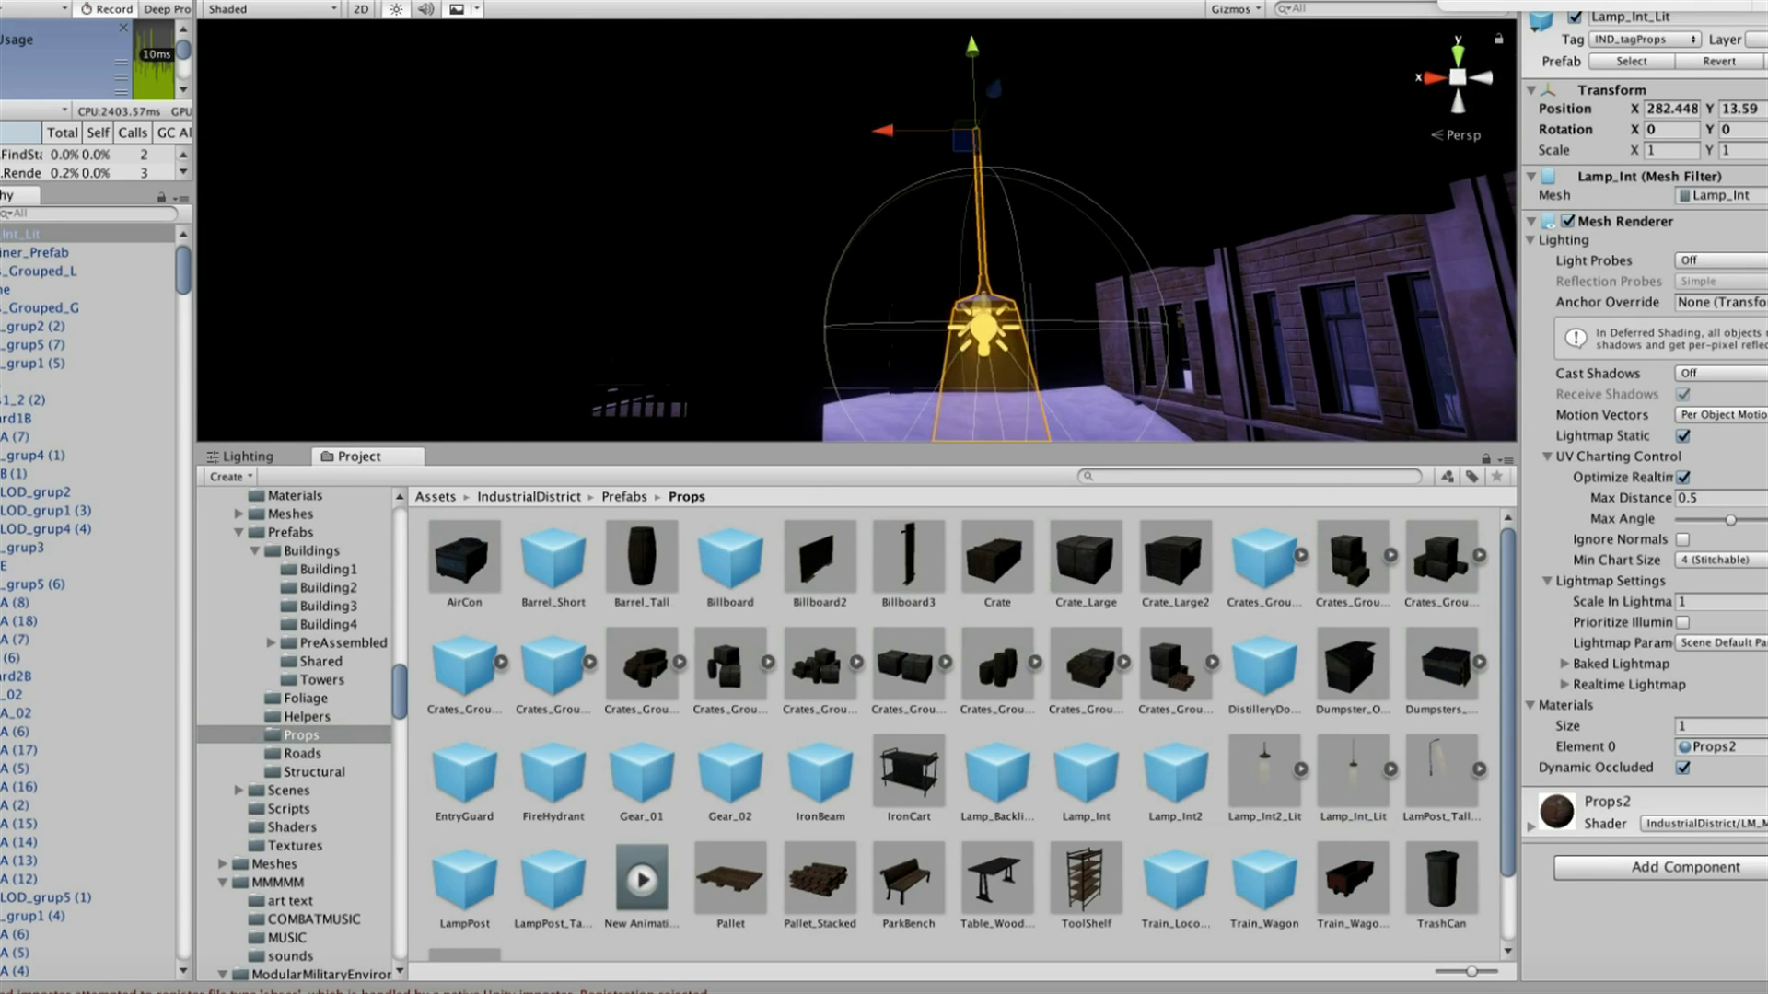
key("f")
double_click(28, 289)
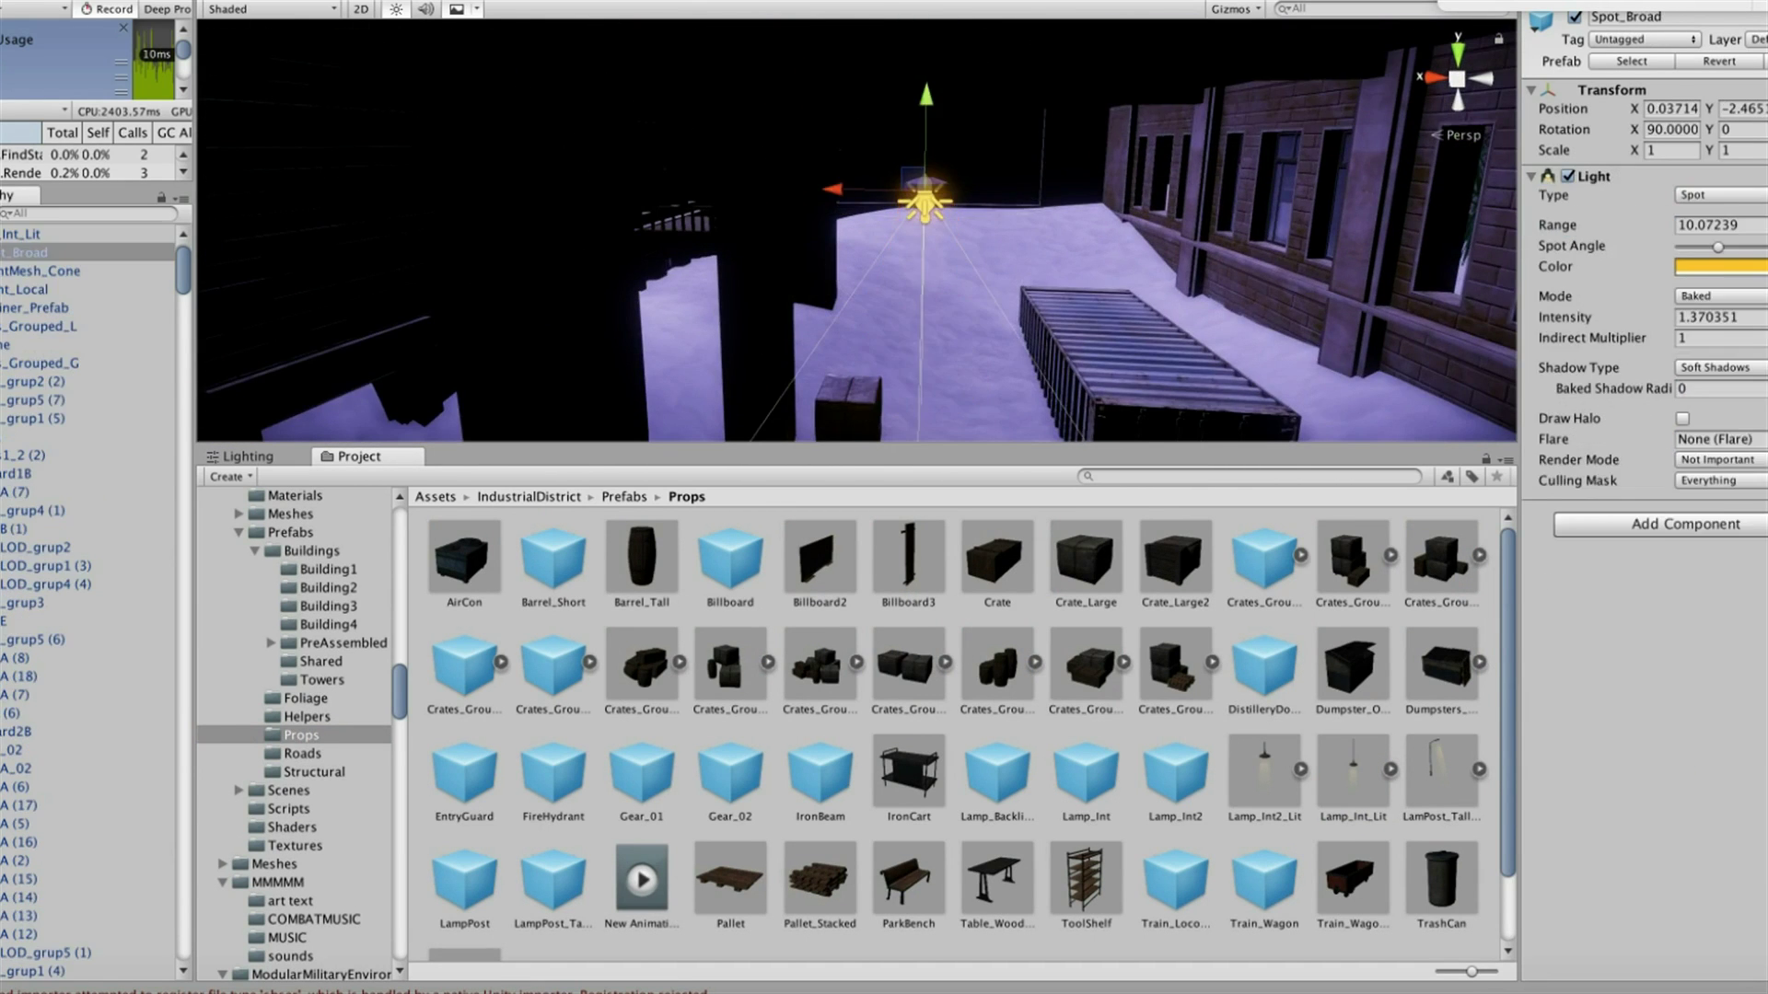
left_click_drag(904, 379, 902, 438)
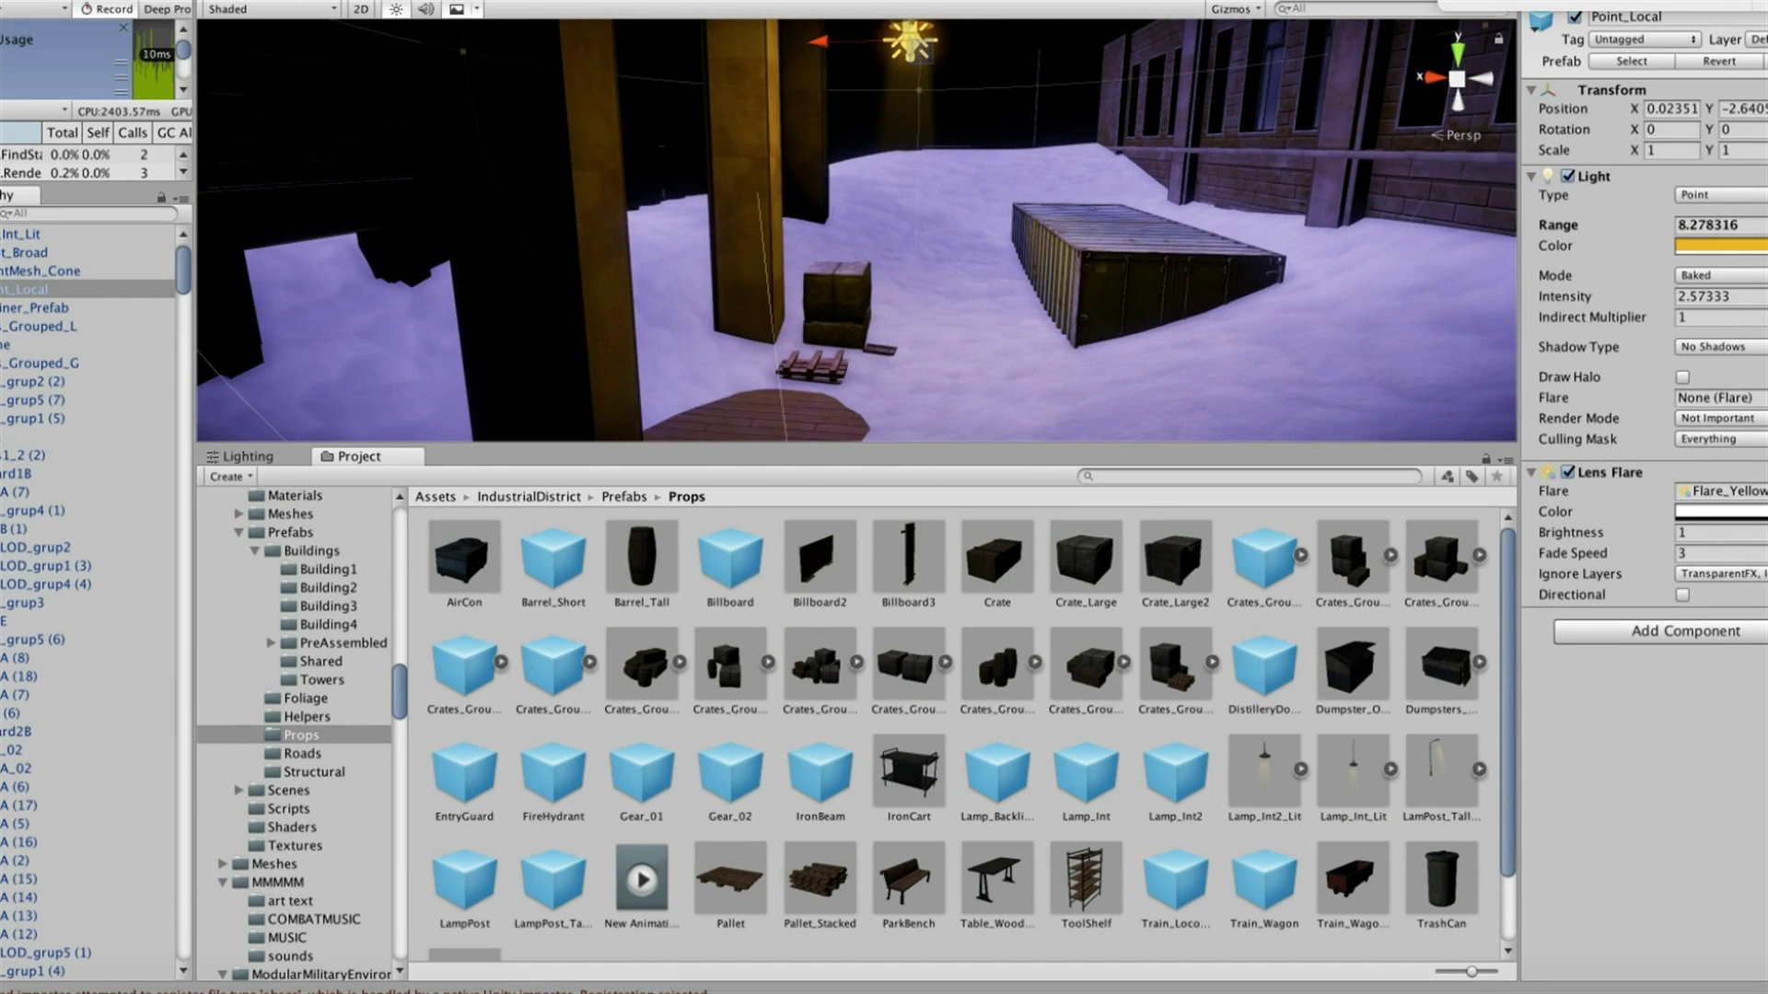
Add a ToolShelf and another Crates_Grouped stack on the deck, keeping them static
scroll(856, 231, "down", 5)
left_click_drag(1012, 373, 1008, 373)
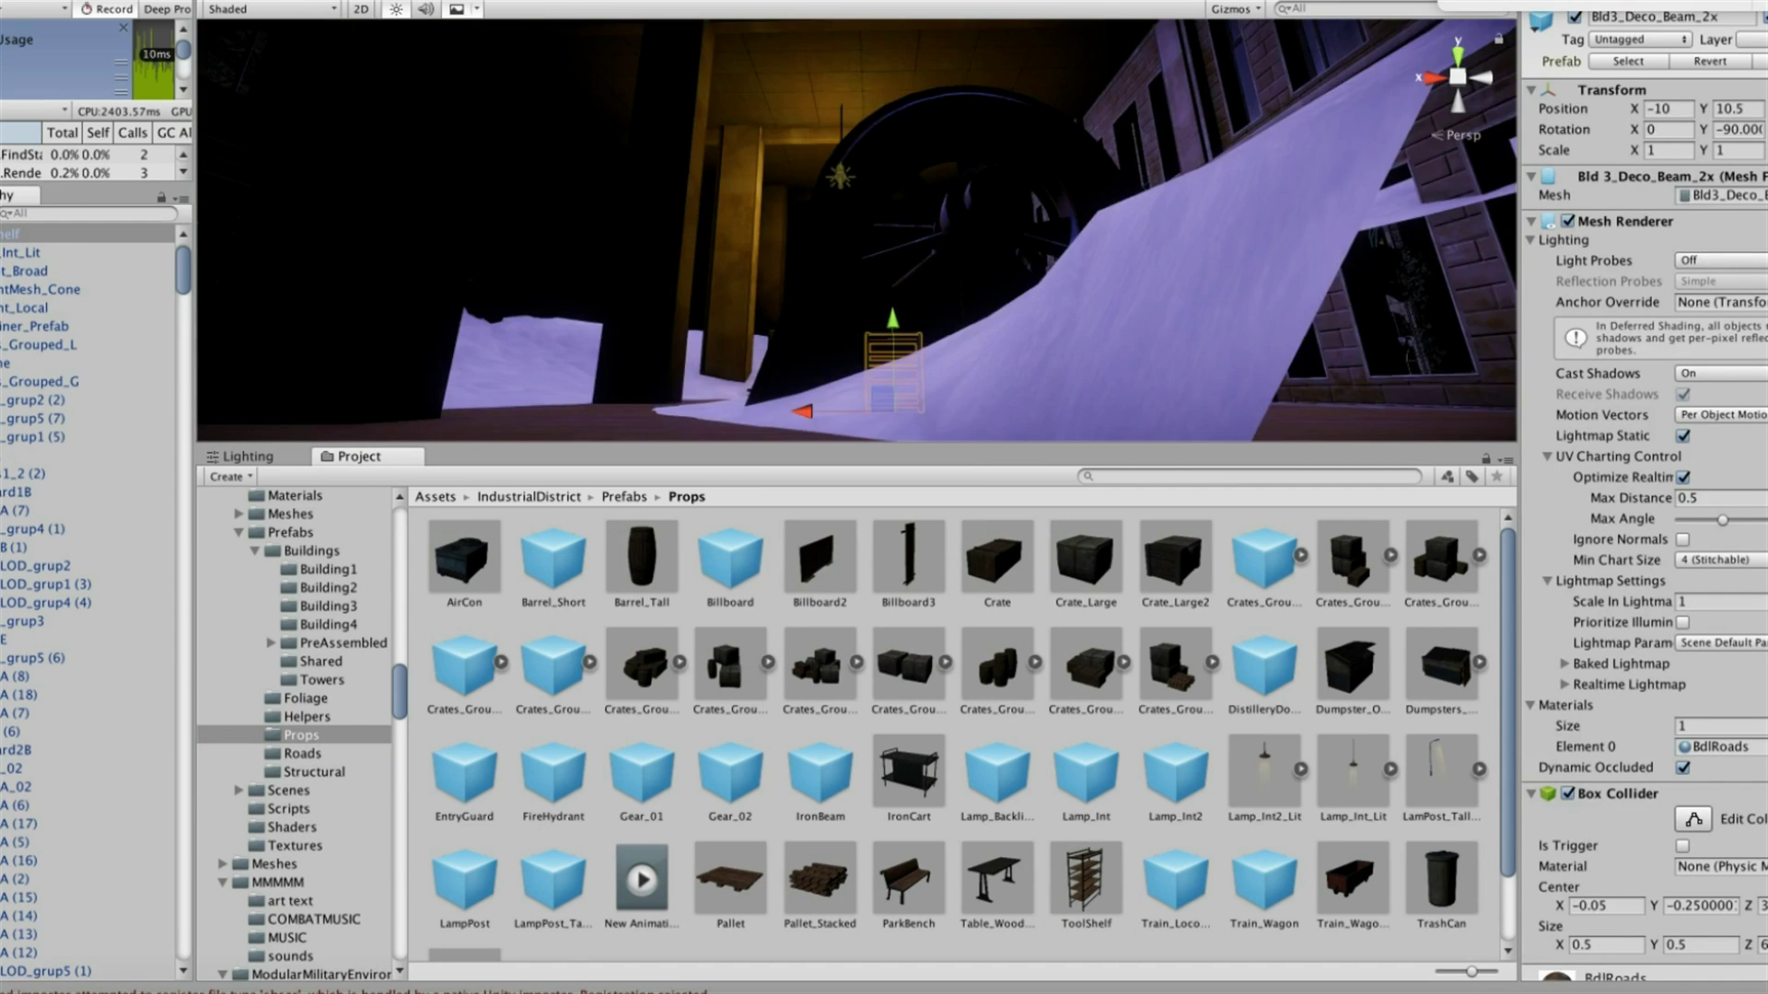
left_click(985, 180)
left_click(1063, 322)
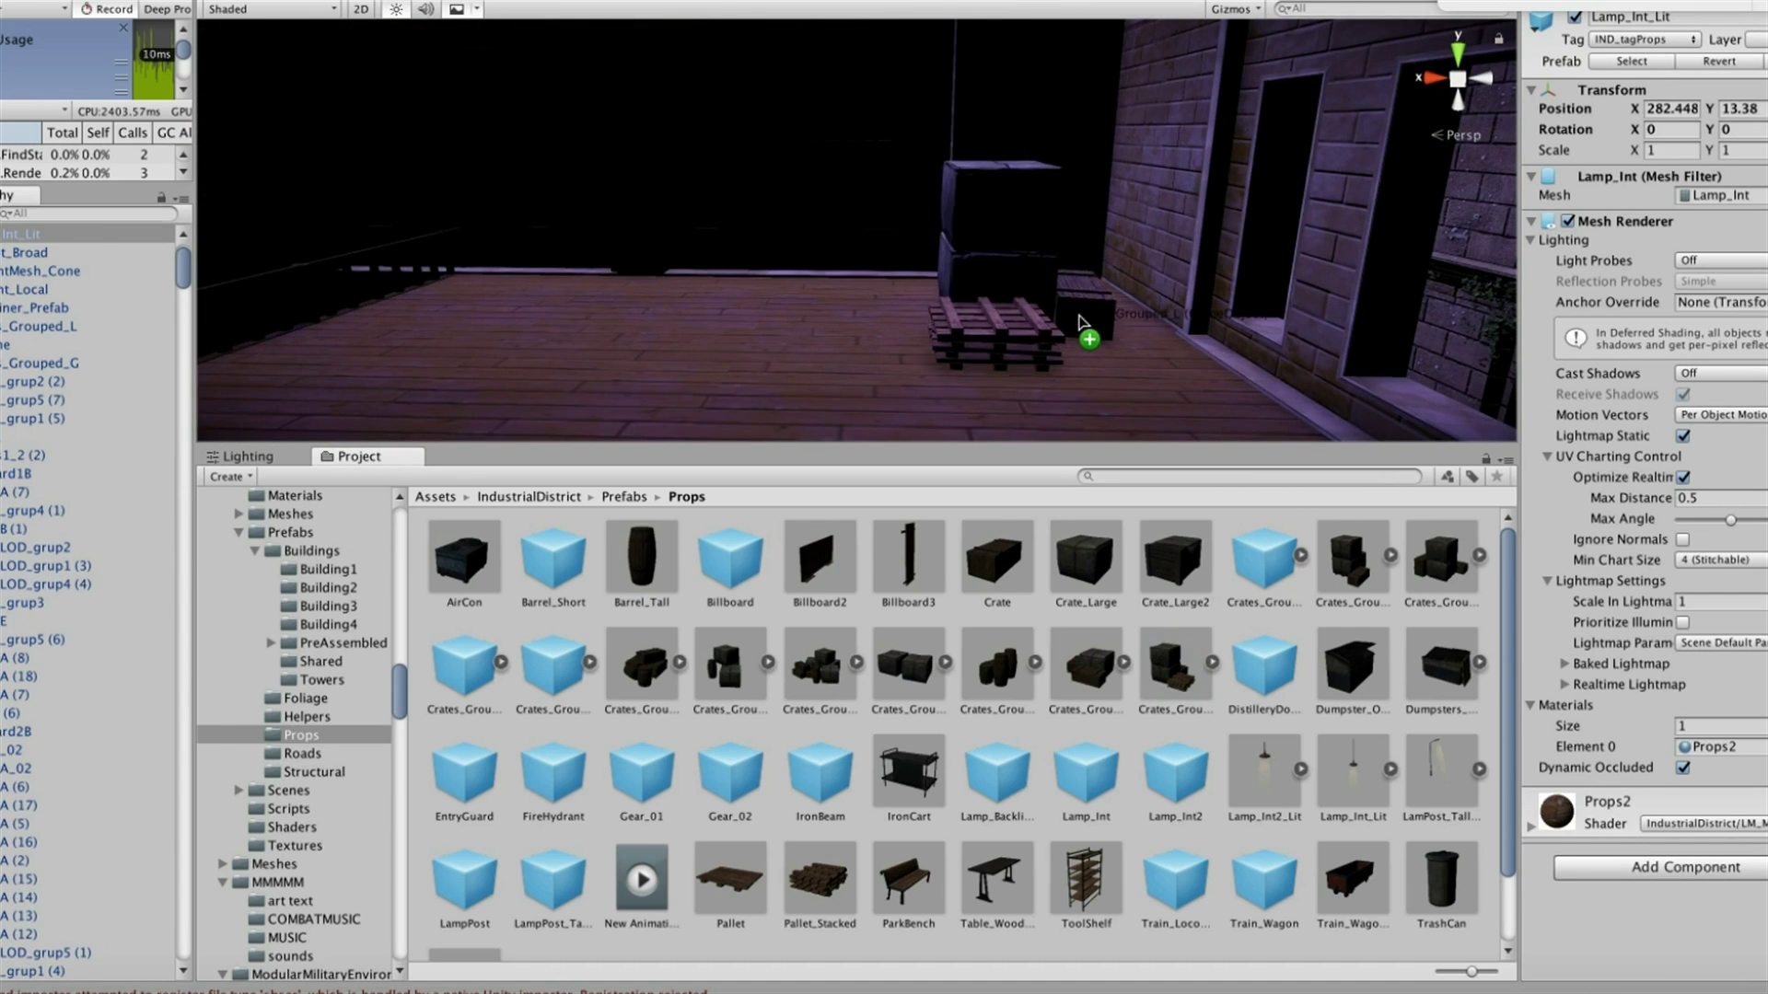
left_click_drag(1071, 327, 1071, 327)
key("Return")
scroll(303, 737, "up", 5)
scroll(304, 737, "up", 5)
scroll(304, 737, "down", 5)
scroll(303, 737, "down", 5)
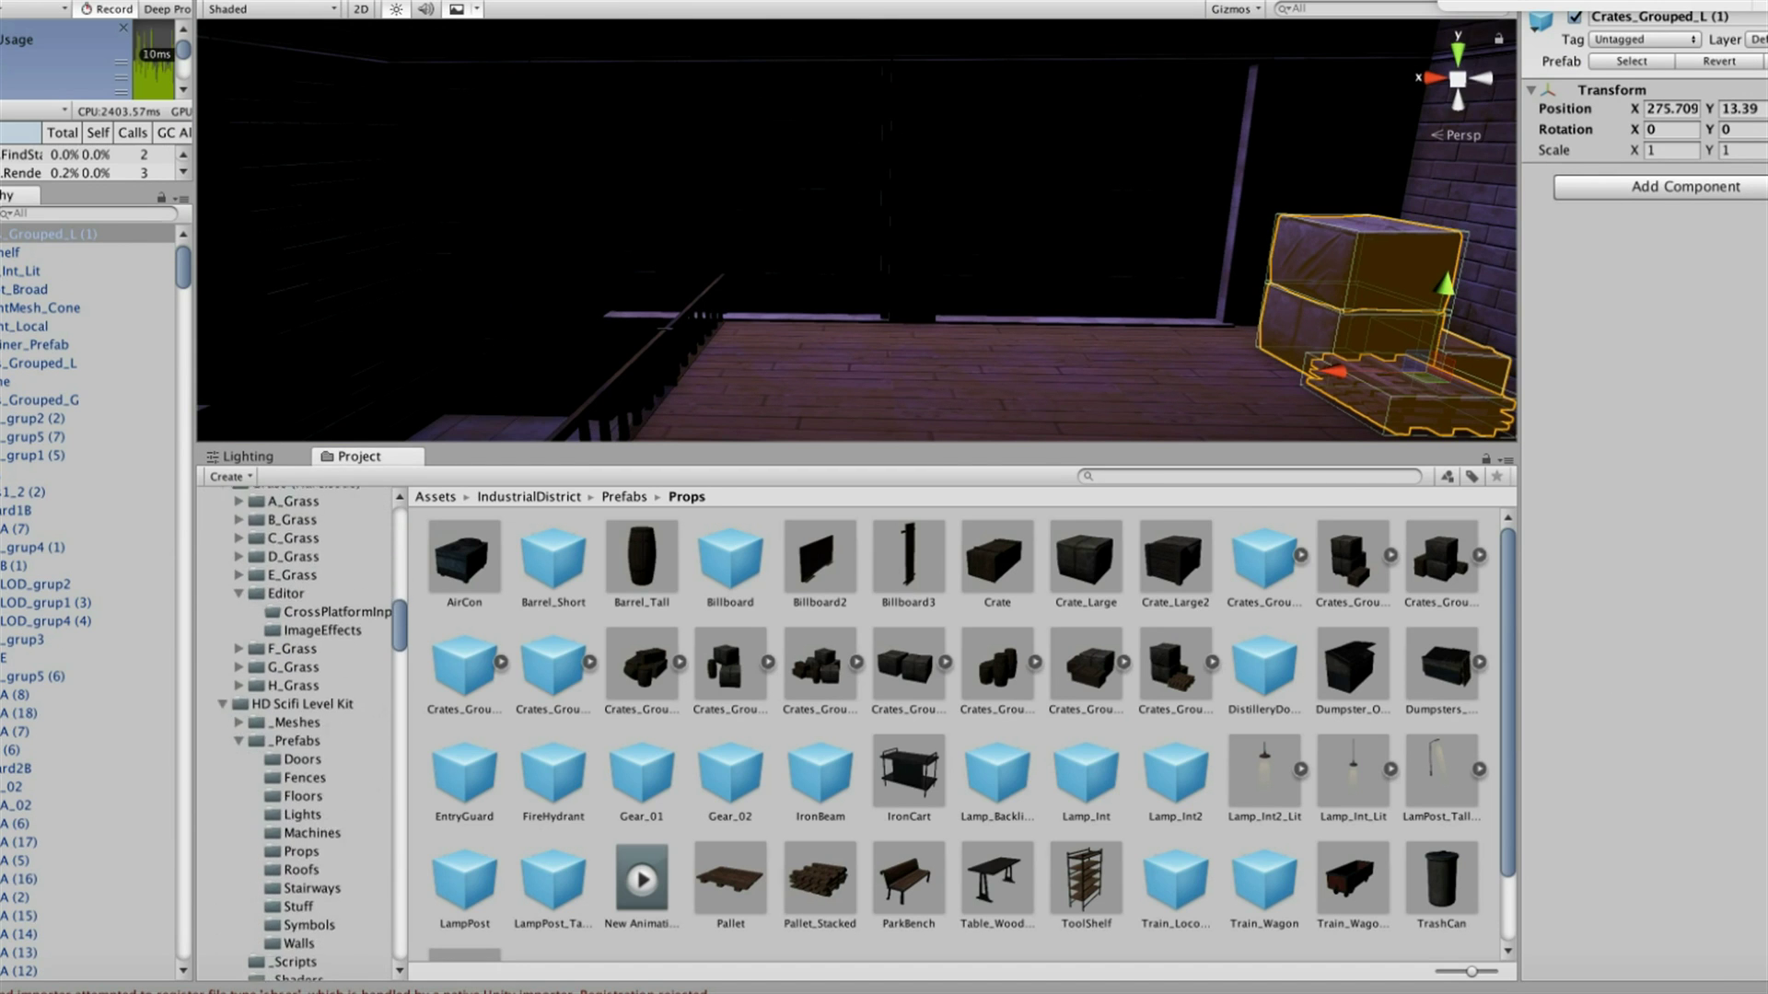
Place a Table_01 and a Chair_01 from the HD Scifi Level Kit on the deck
scroll(304, 736, "down", 3)
left_click(302, 782)
left_click_drag(900, 555, 884, 295)
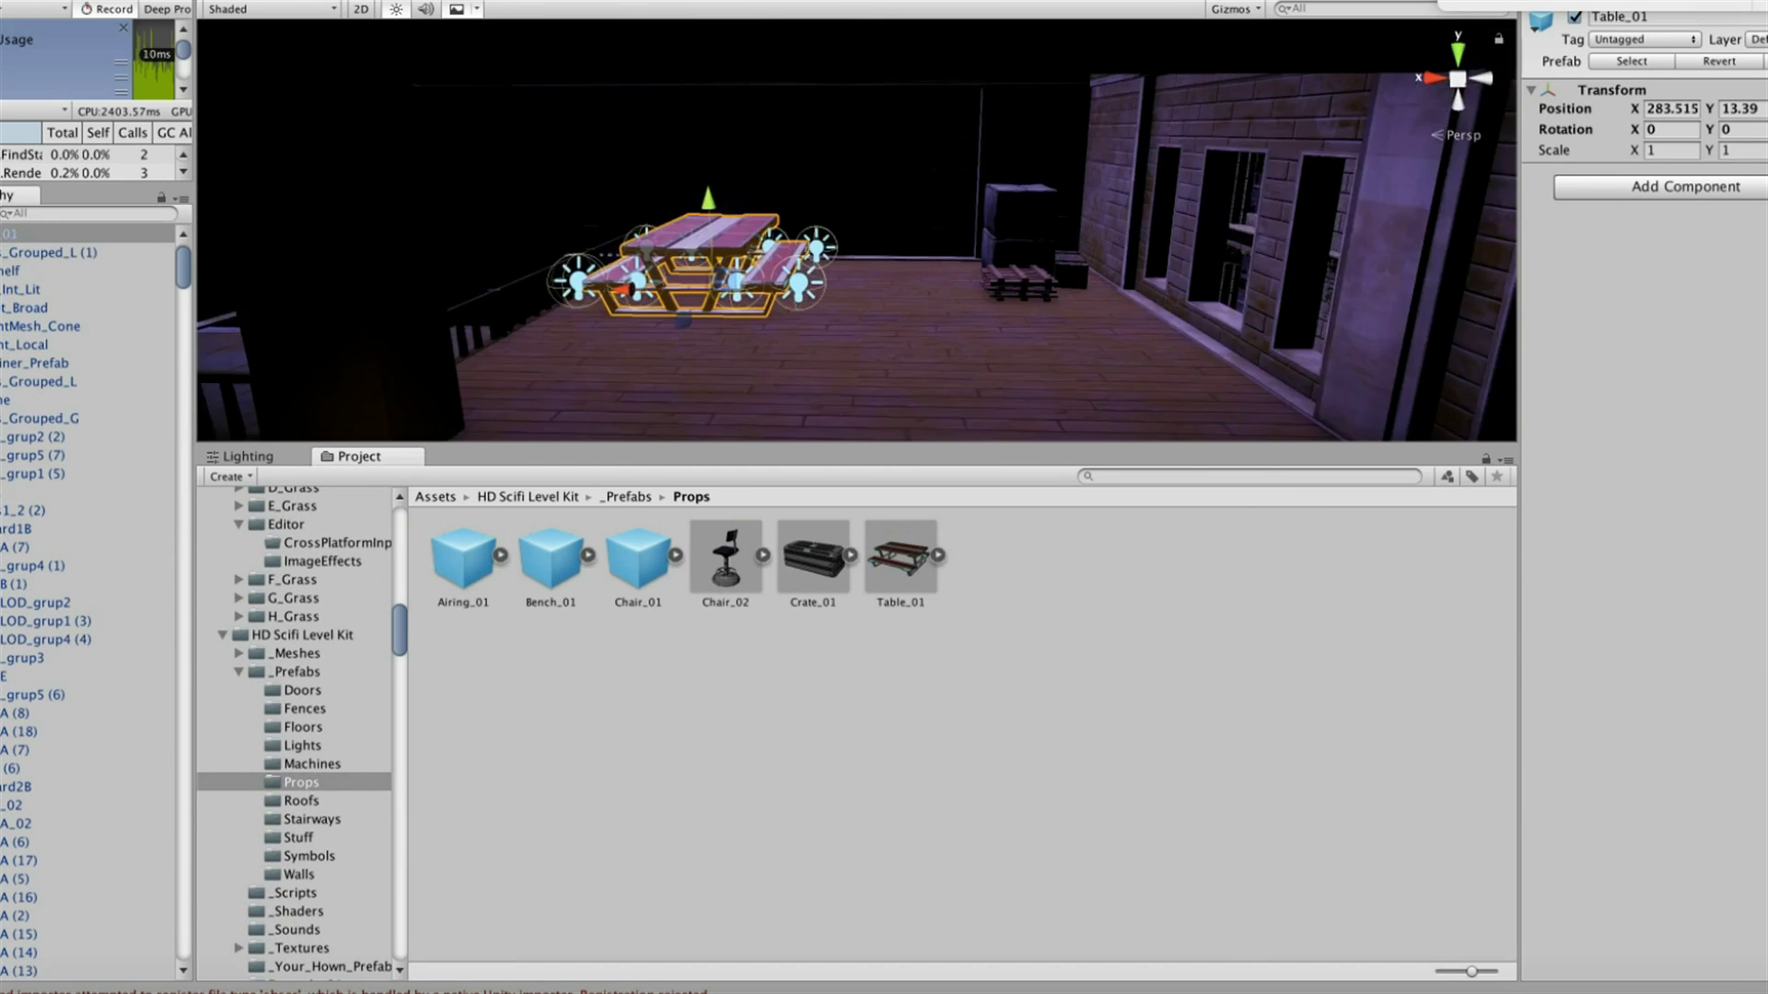
mouse_move(856, 230)
right_mouse_down()
mouse_move(1013, 239)
mouse_move(902, 258)
right_mouse_up()
left_click_drag(726, 555, 530, 348)
left_click(638, 562)
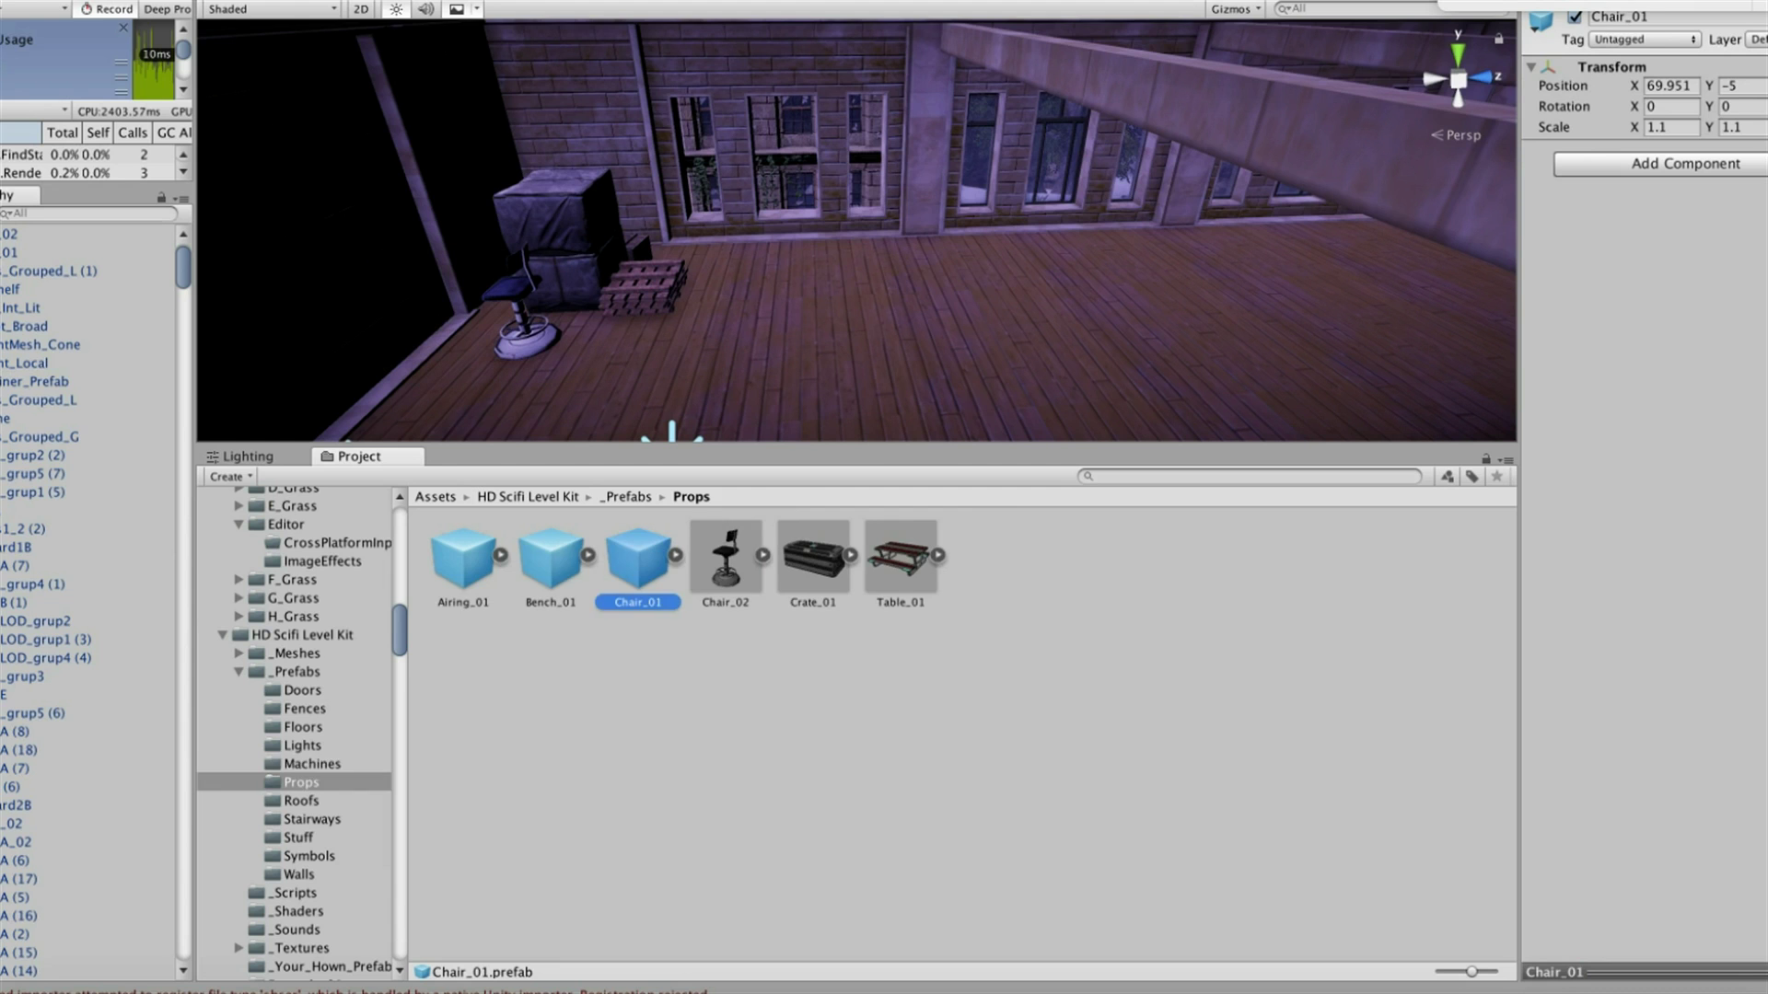
Add the Computer_Desk_Console_03 group, rotated 180°, and slide it along the deck
left_click(313, 763)
left_click_drag(763, 288, 763, 288)
type("180")
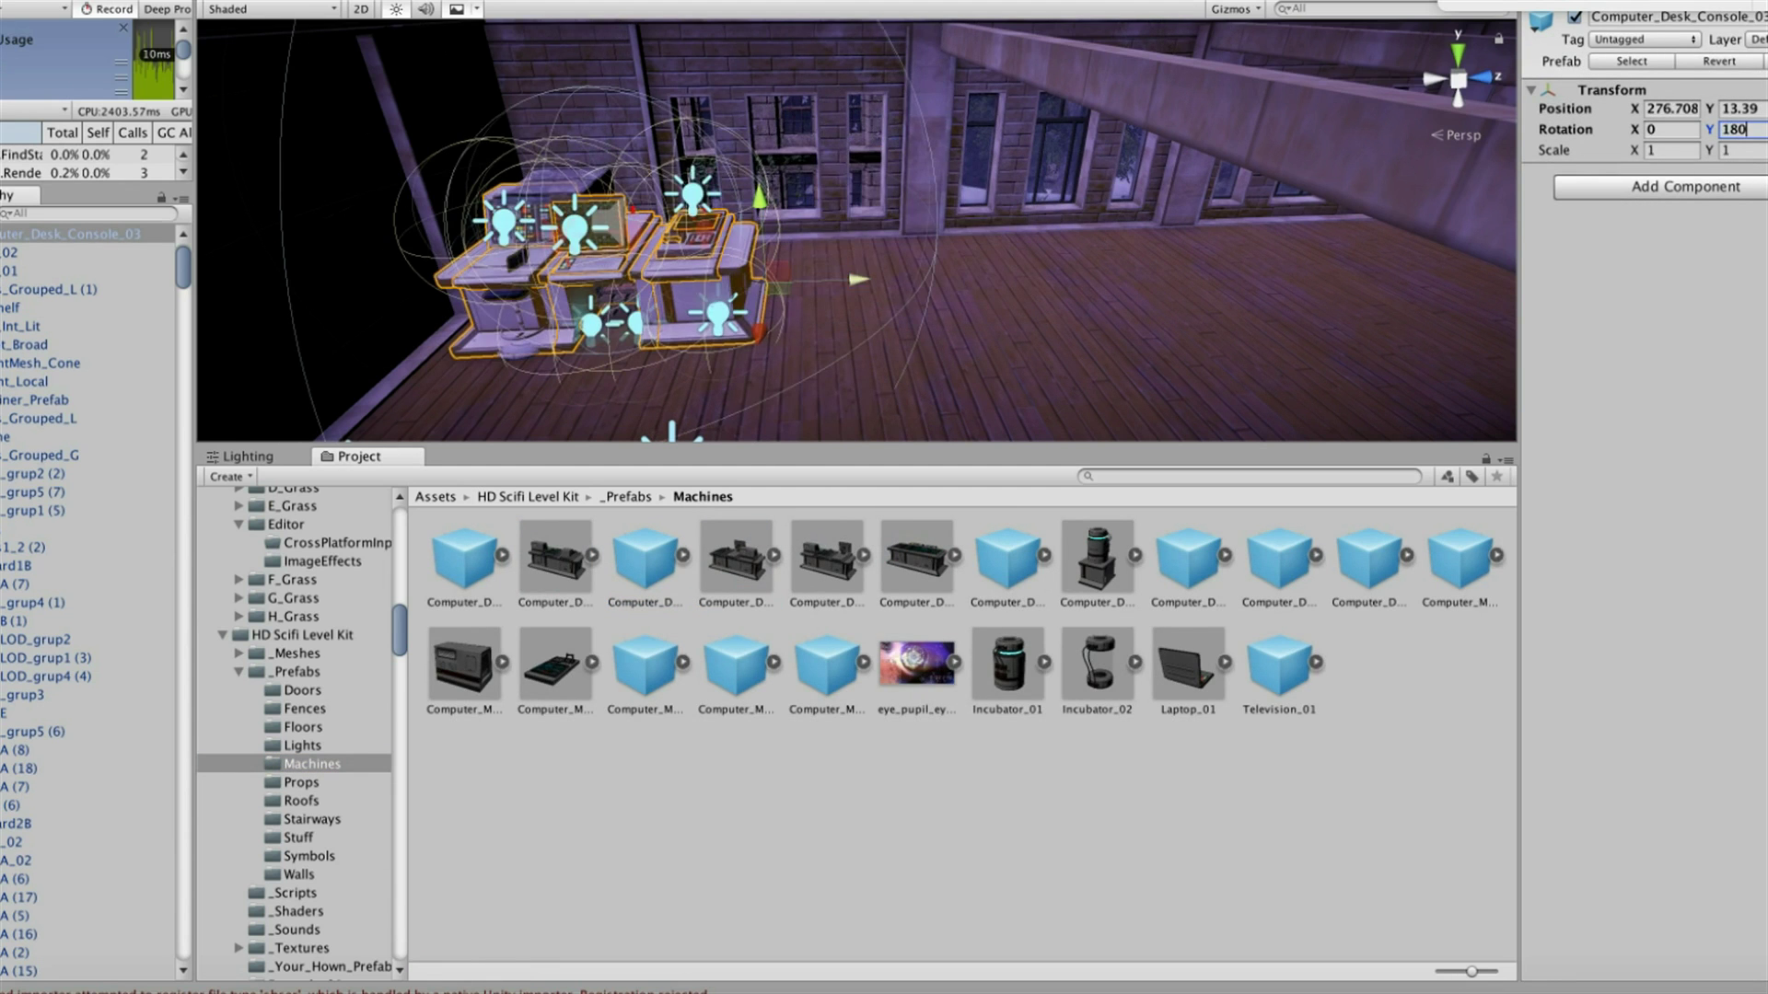
left_click_drag(856, 279, 1017, 274)
Remove Animate Sprite Sheet from the monitor Screen and Audio Source from the Sound object
left_click(902, 176)
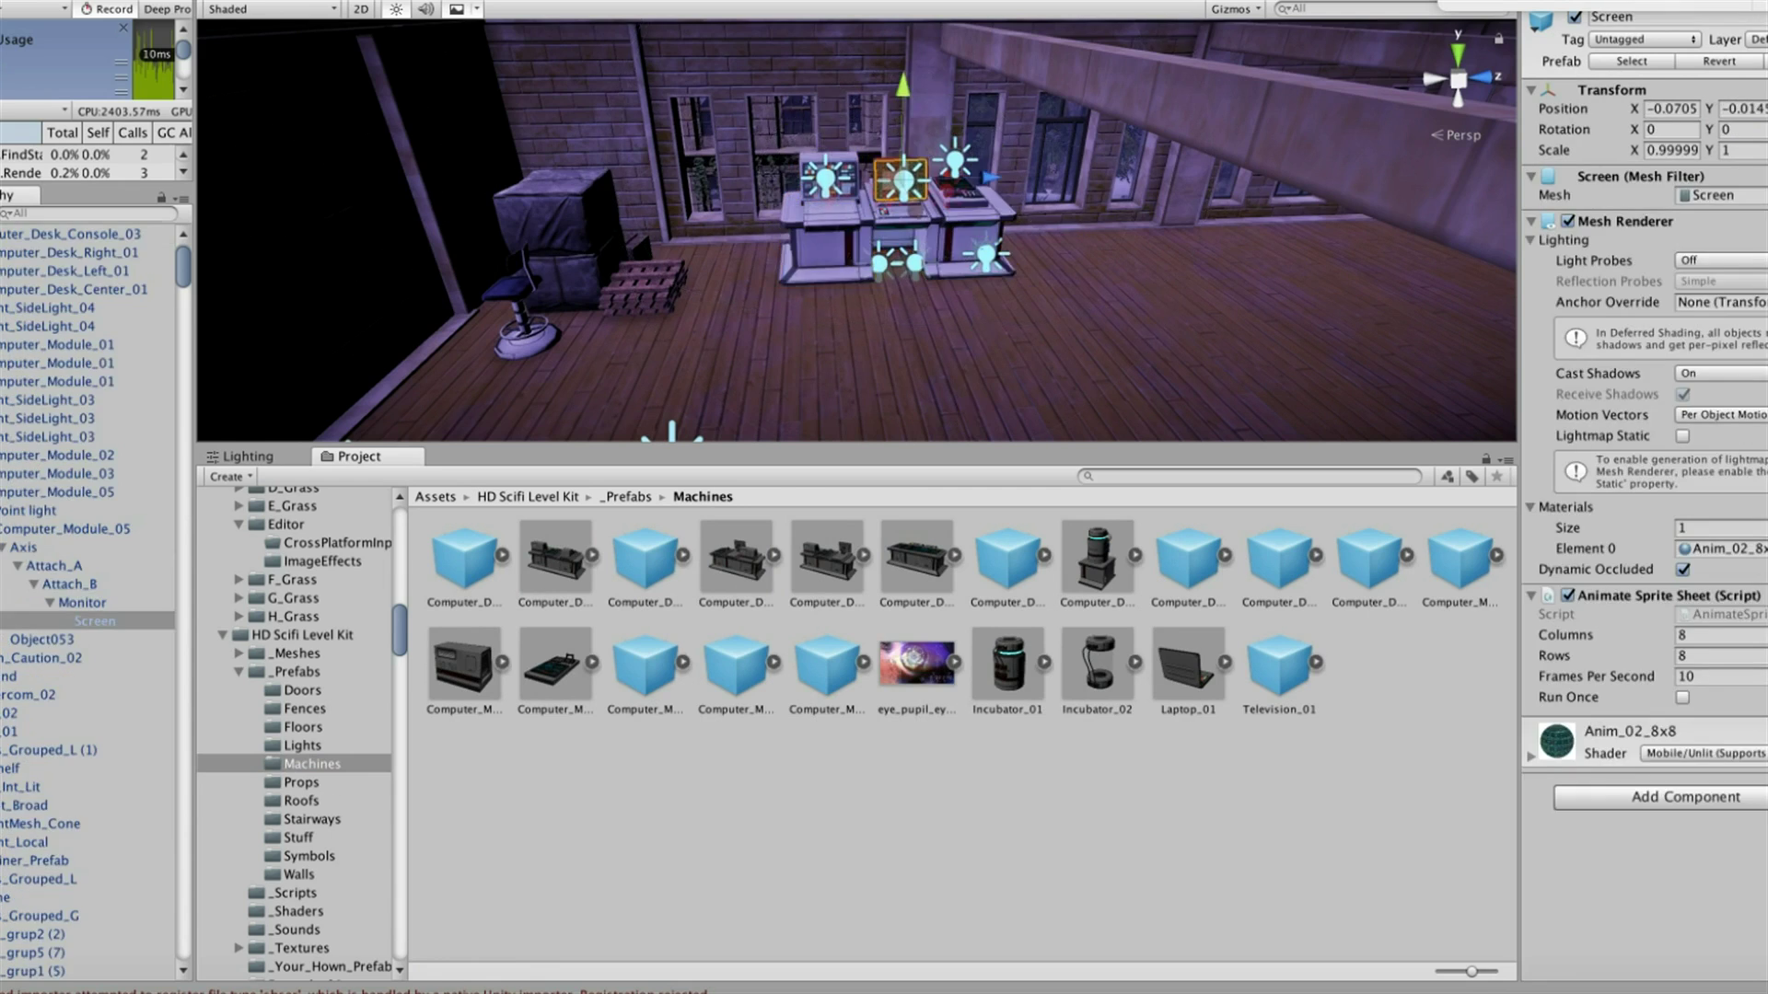
key("f")
left_click(1704, 669)
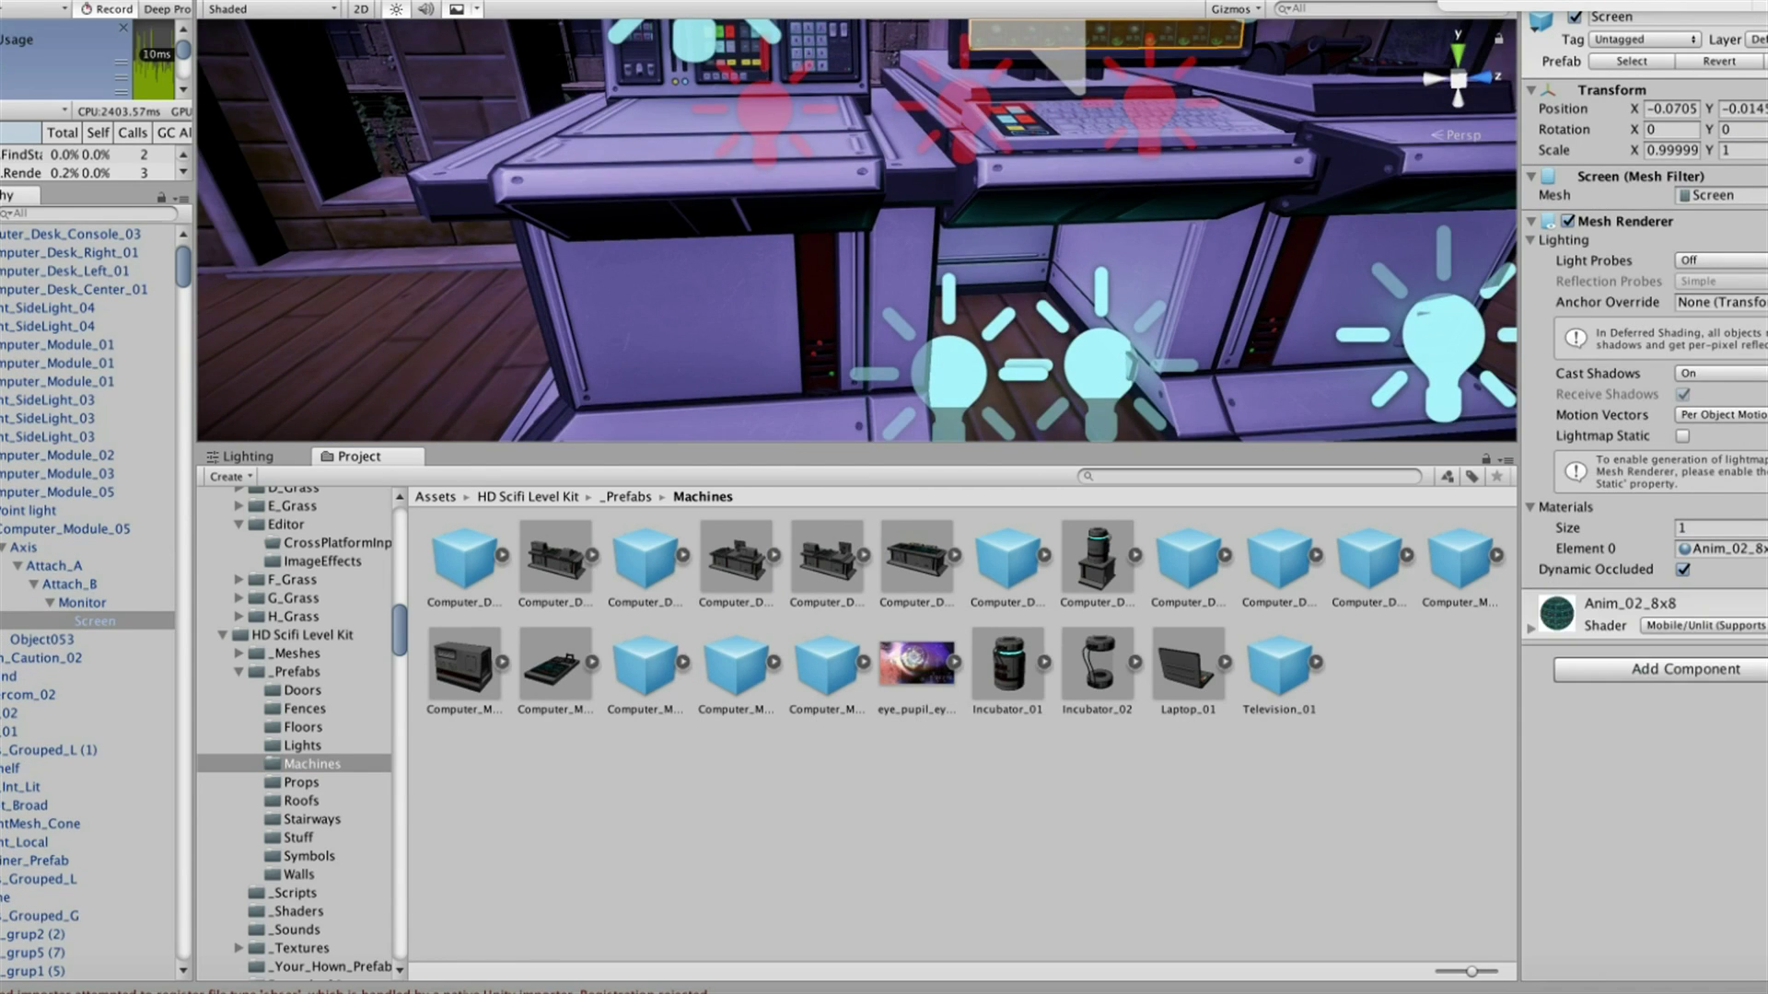
left_click(925, 359)
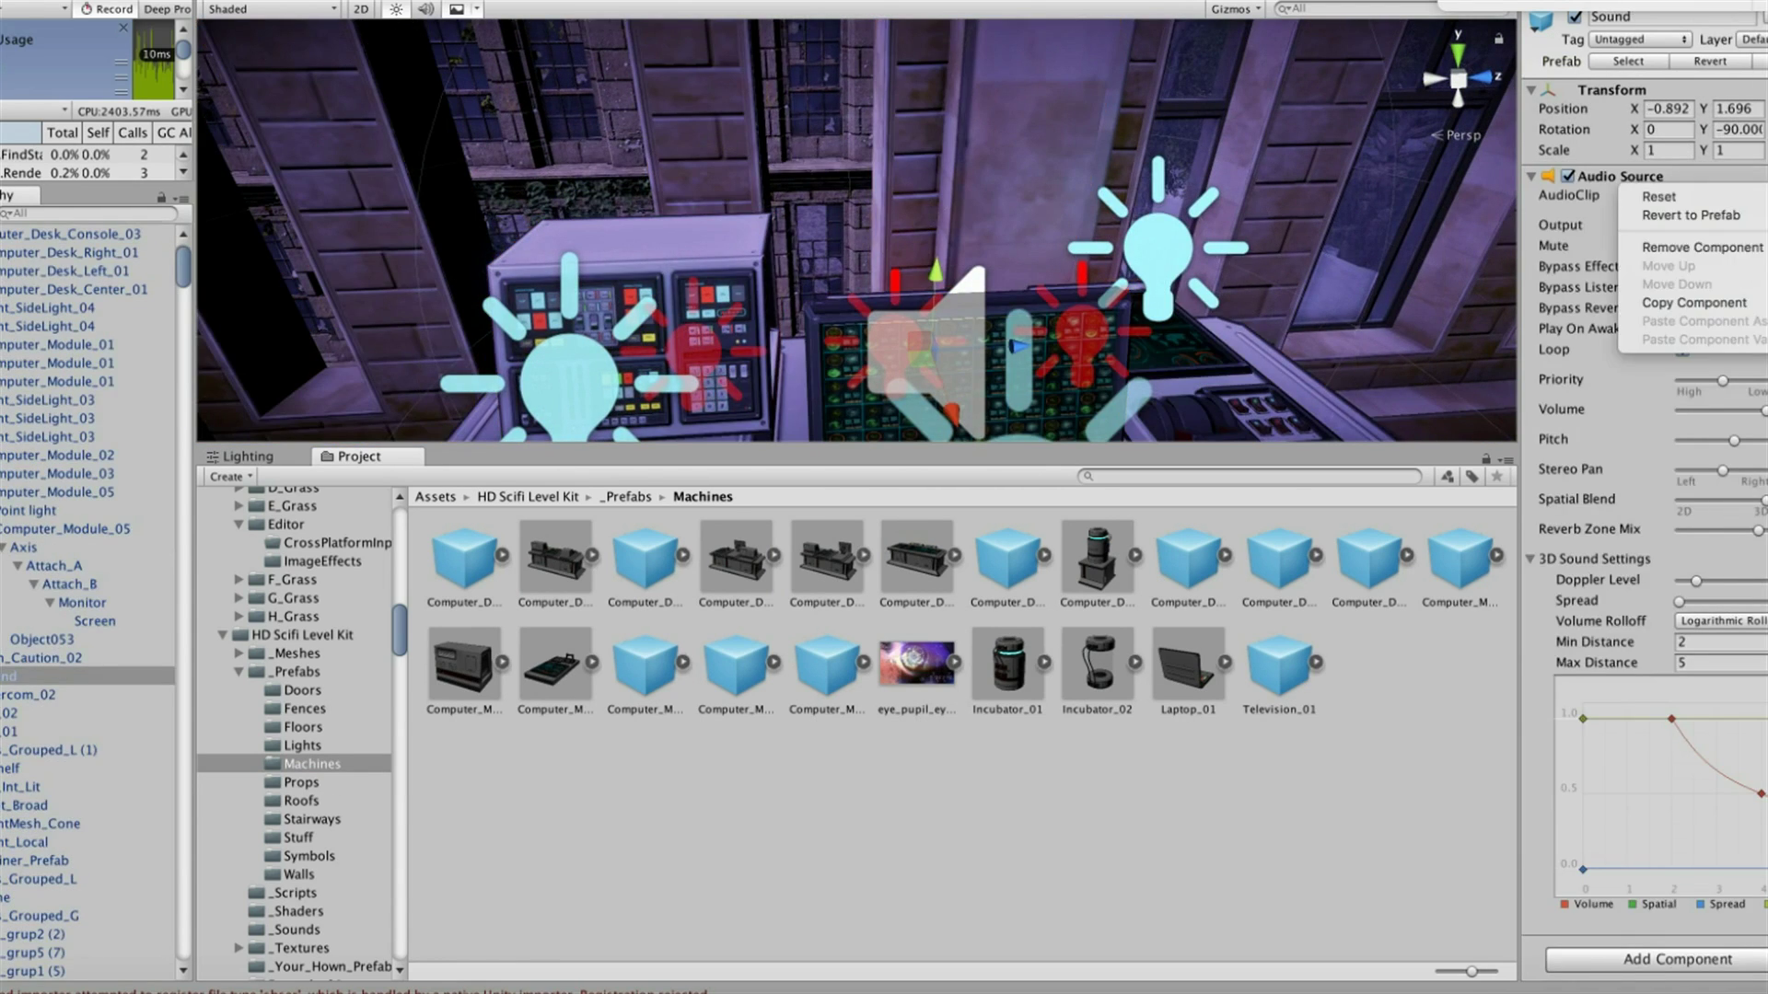
right_click_drag(856, 230, 856, 230)
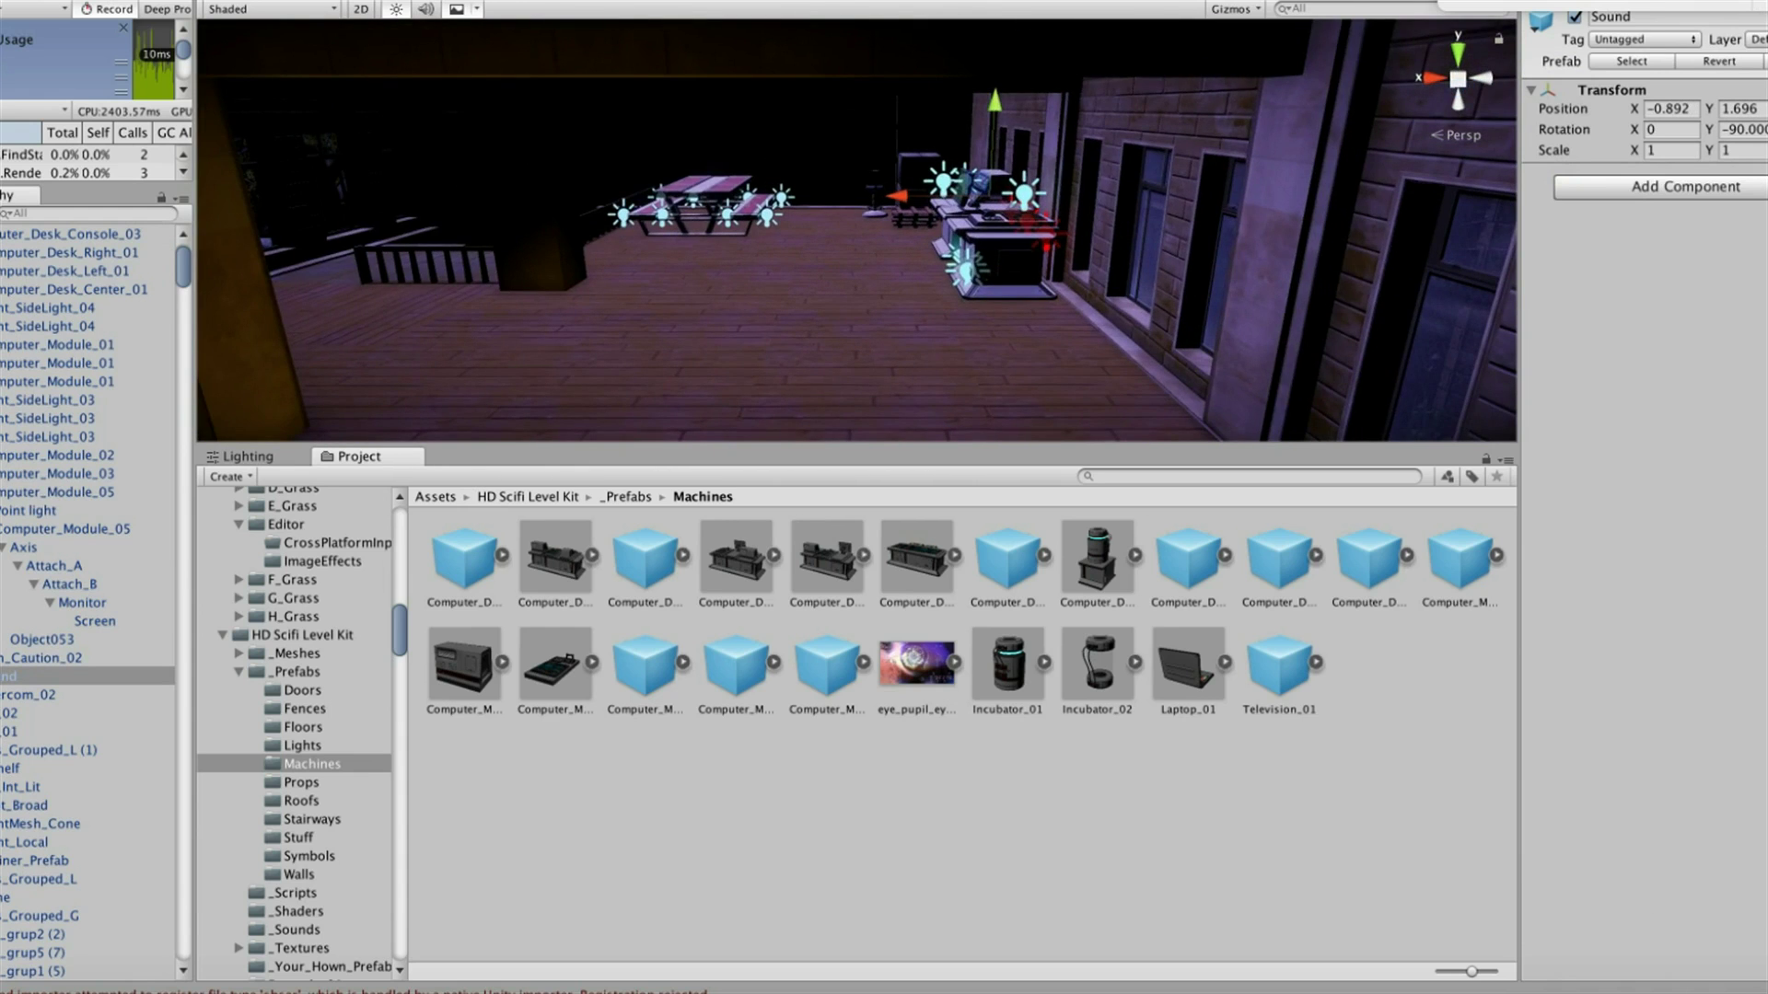
Place a Crate_01 prop on the deck
left_click(301, 782)
left_click_drag(989, 353, 989, 353)
right_click_drag(988, 354, 920, 276)
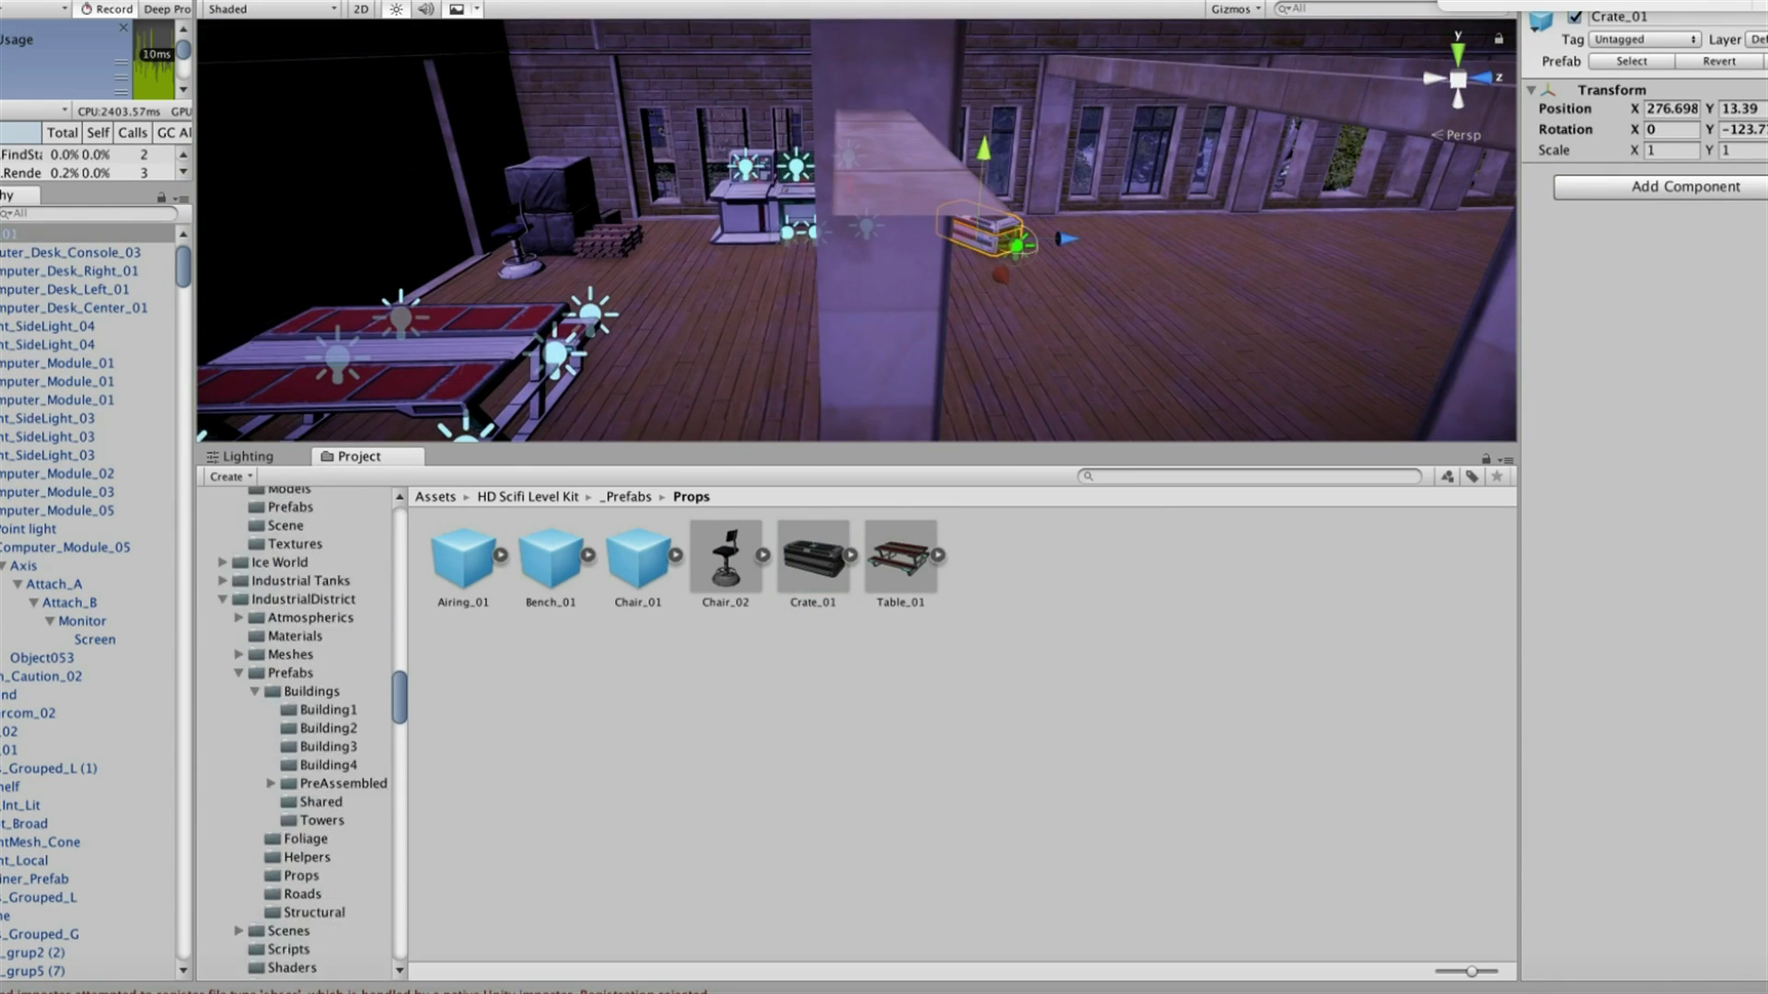
Place an AirCon unit and a Crates_Grouped_H stack on the deck
scroll(295, 783, "down", 5)
left_click(301, 875)
left_click_drag(493, 557, 903, 303)
mouse_move(902, 303)
right_mouse_down()
mouse_move(1105, 304)
mouse_move(856, 230)
right_mouse_up()
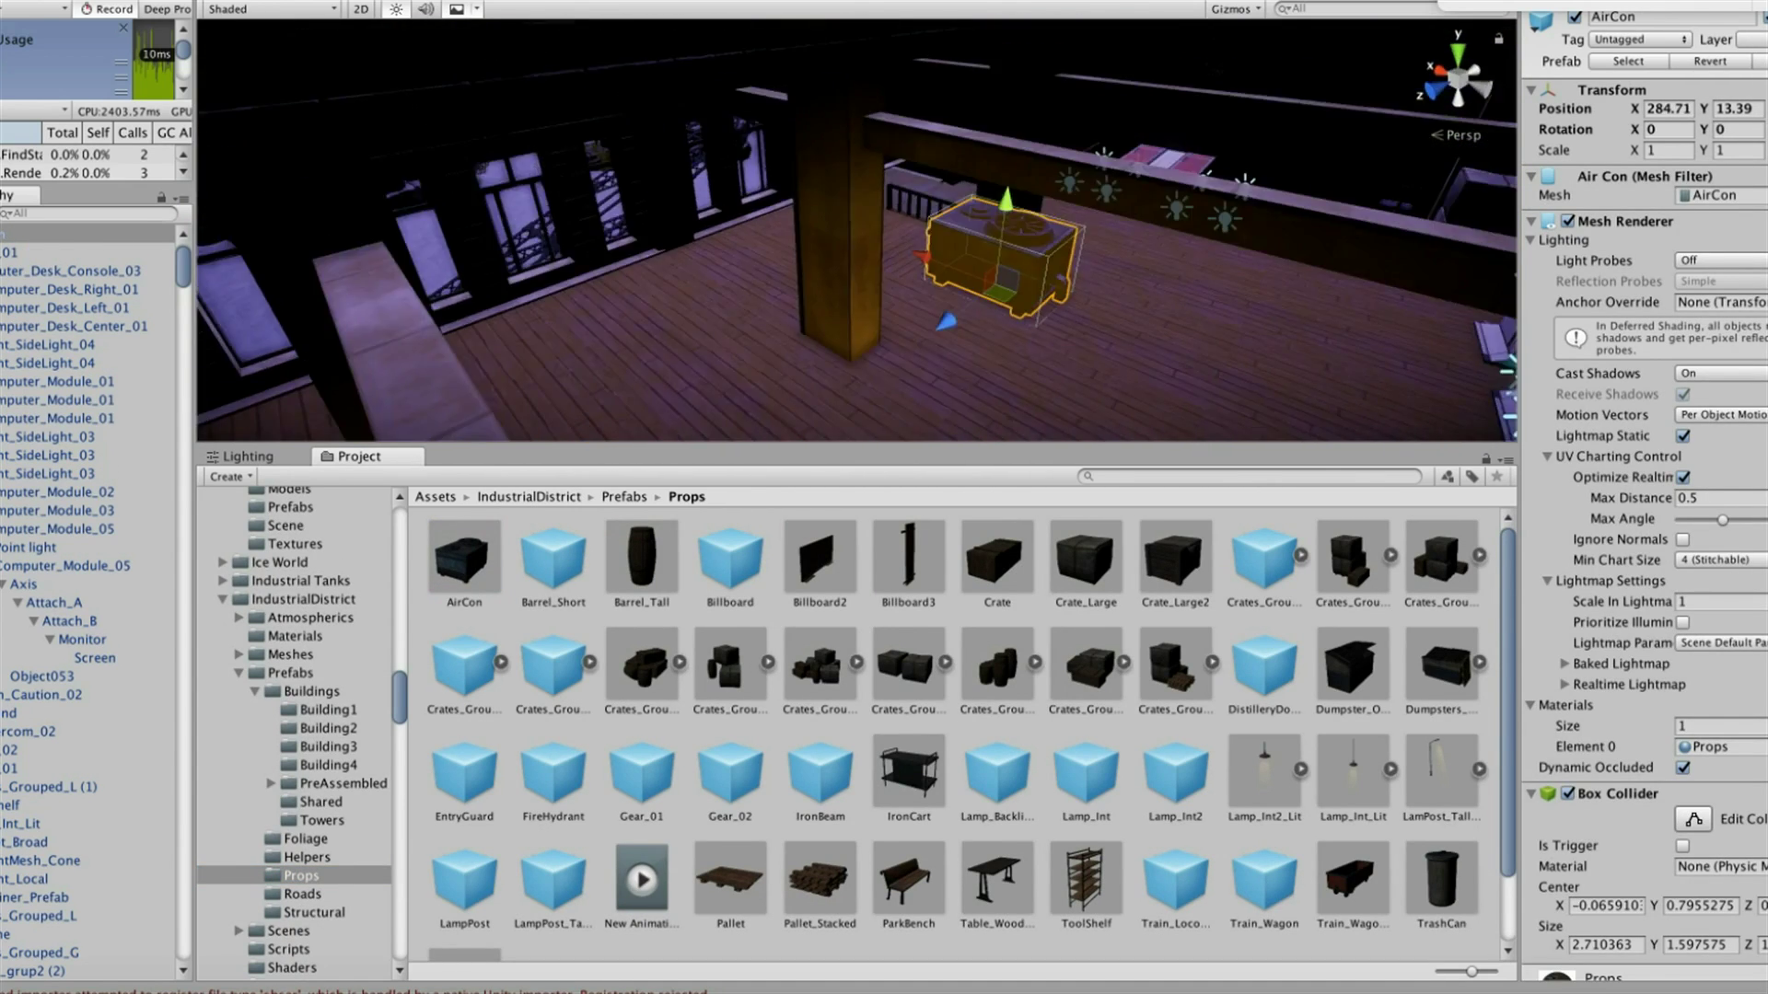
left_click_drag(838, 327, 839, 329)
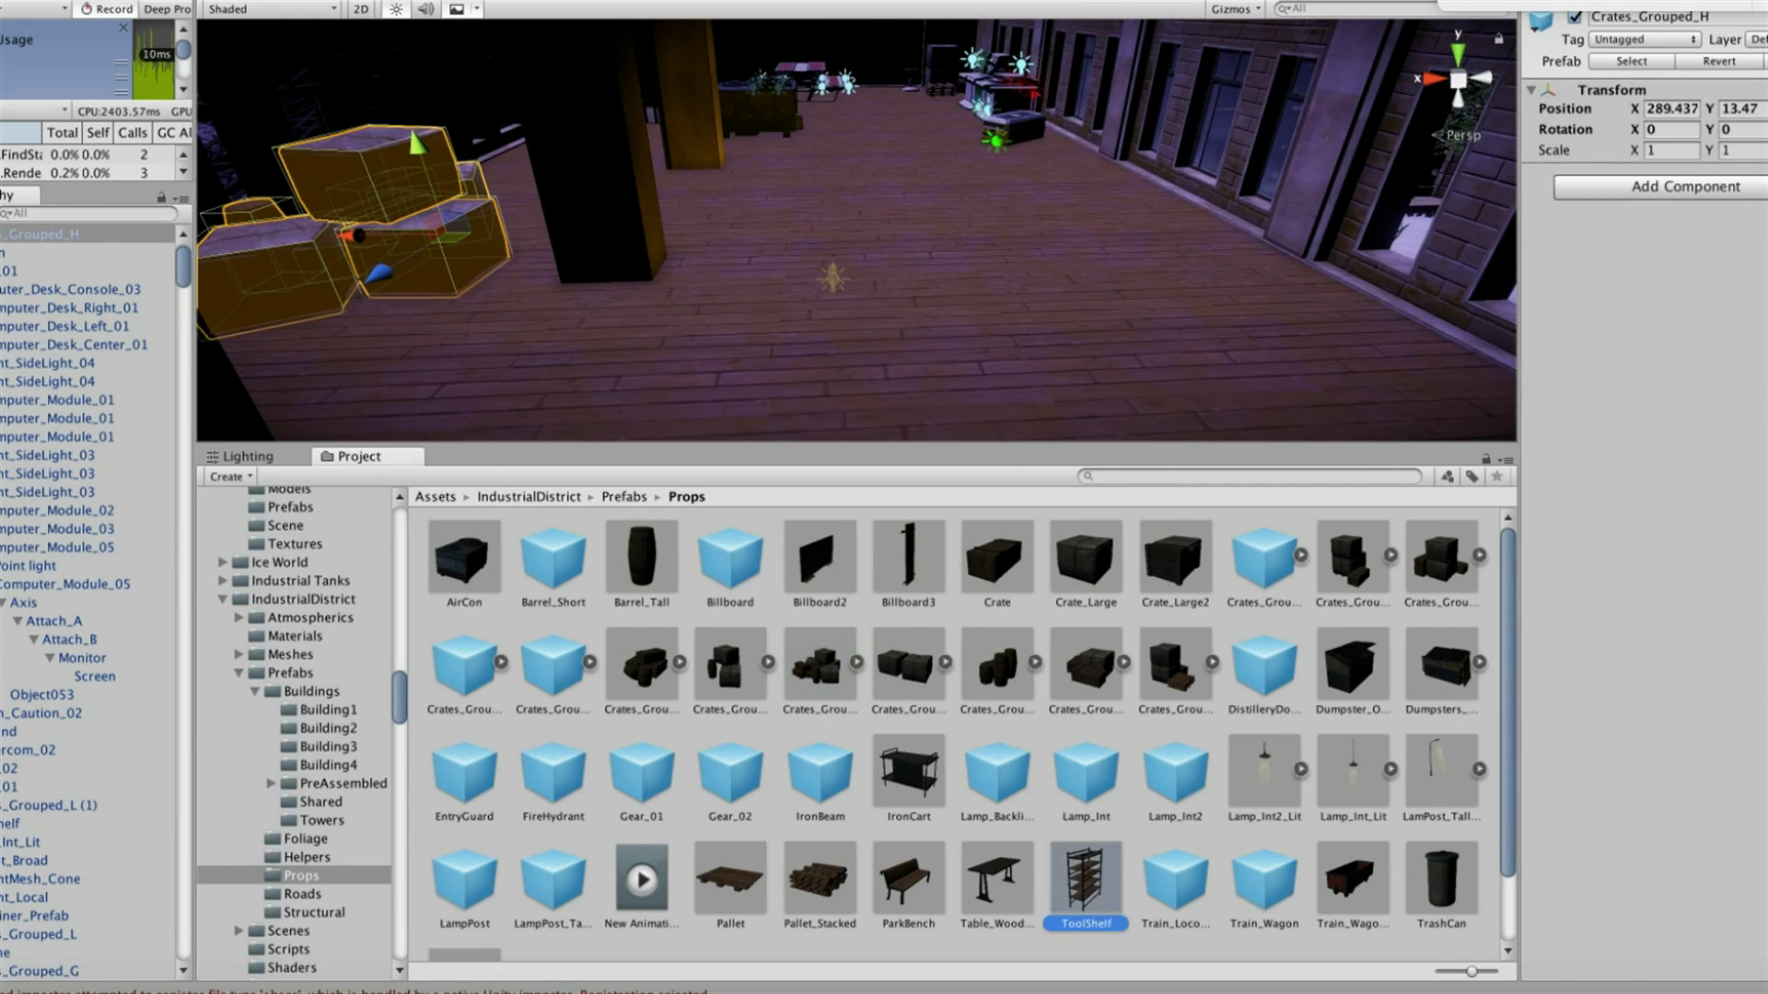
Add two ToolShelf racks and a Lamp_Int2_Lit hanging lamp under the ceiling
left_click_drag(1207, 260, 1208, 262)
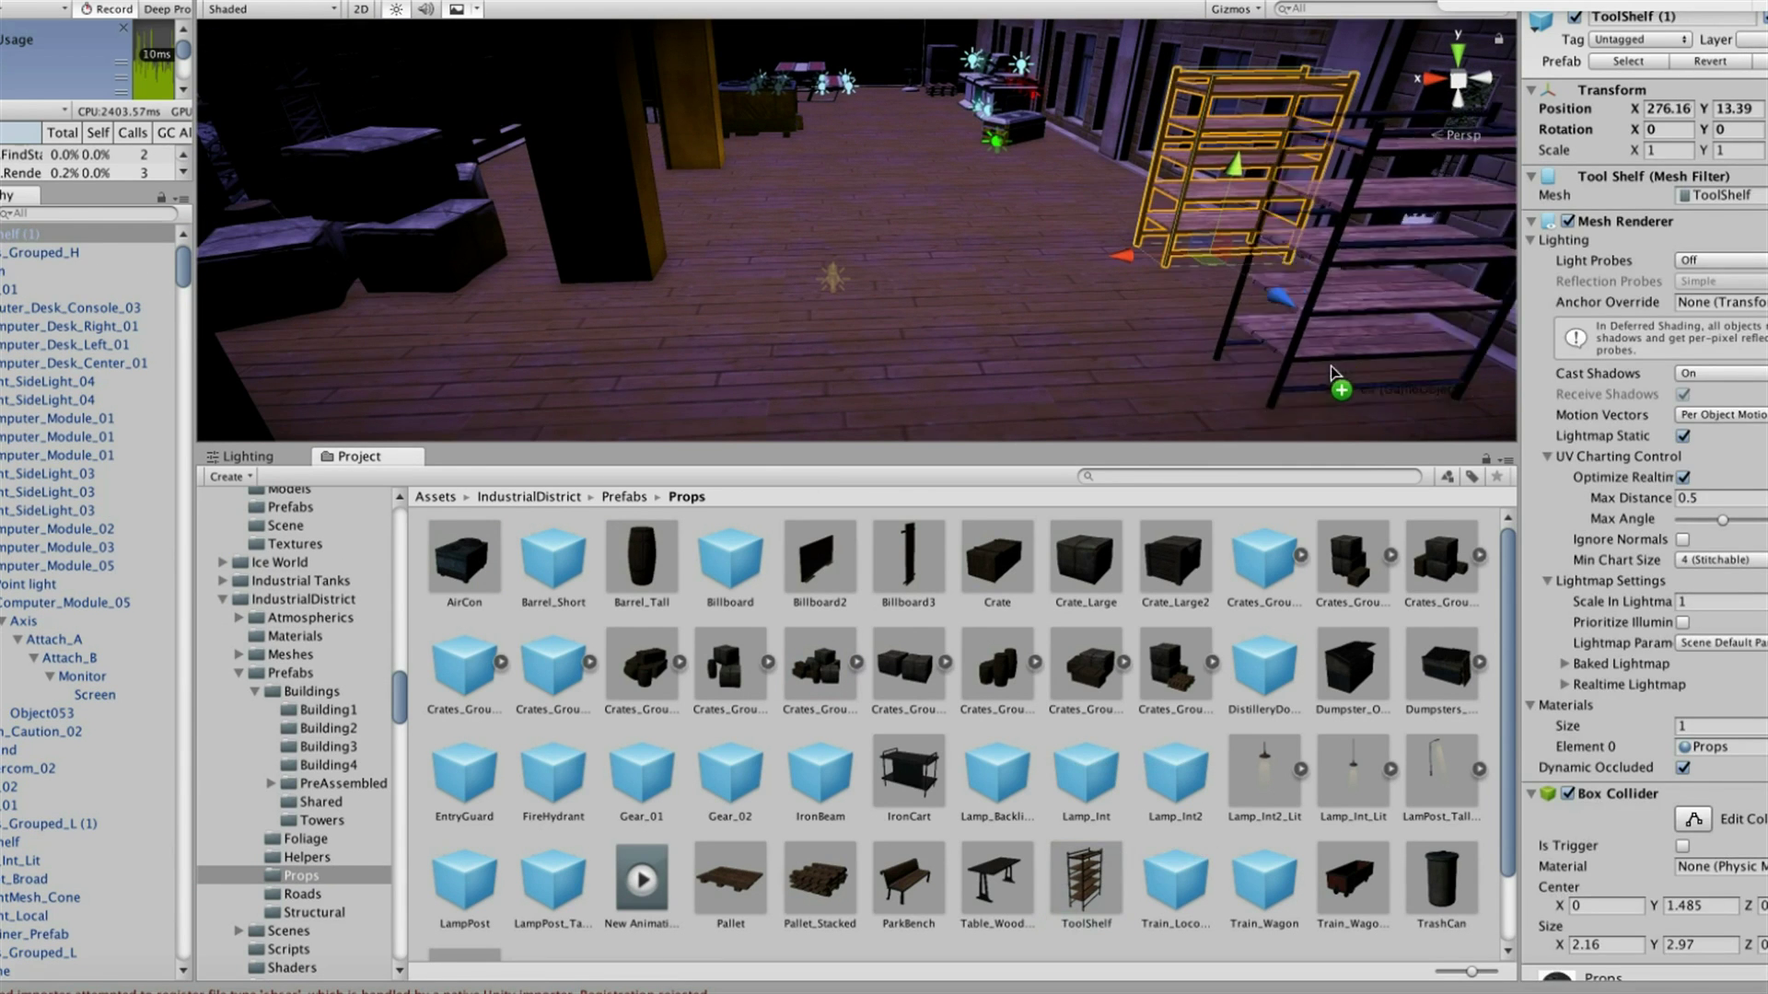
left_click_drag(1086, 880, 1436, 230)
scroll(921, 230, "down", 3)
left_click_drag(1264, 769, 853, 138)
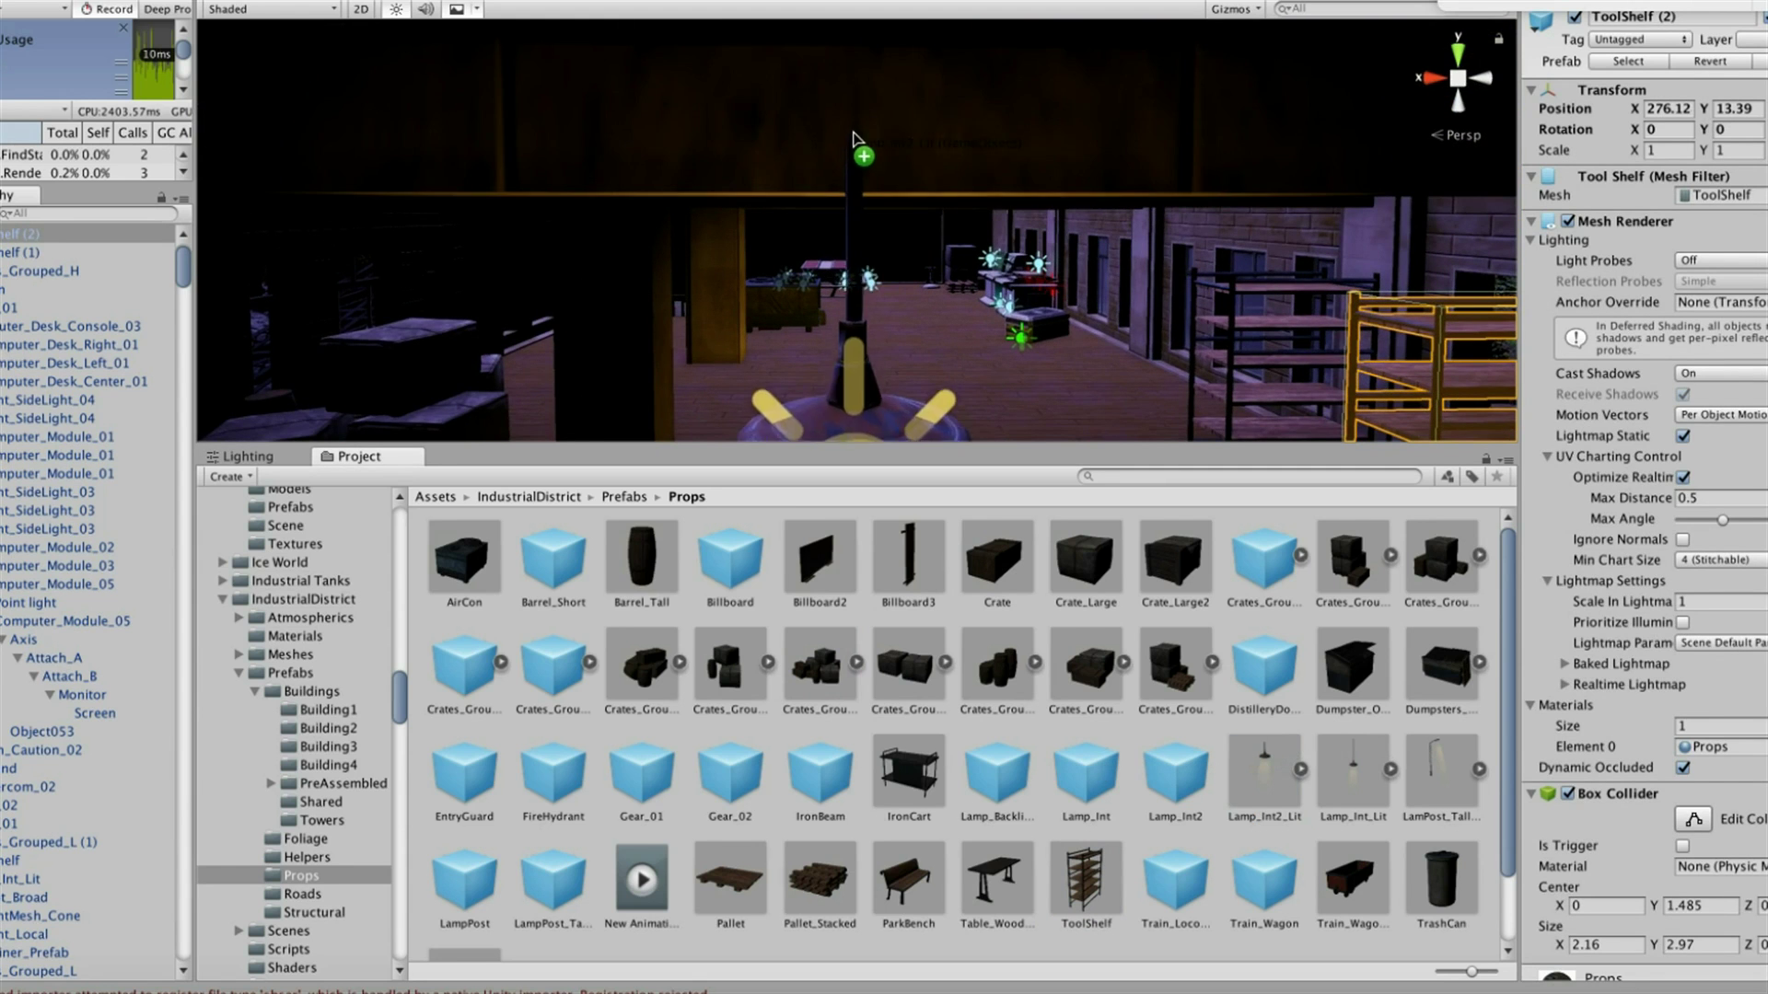
left_click_drag(870, 221, 870, 223)
key("f")
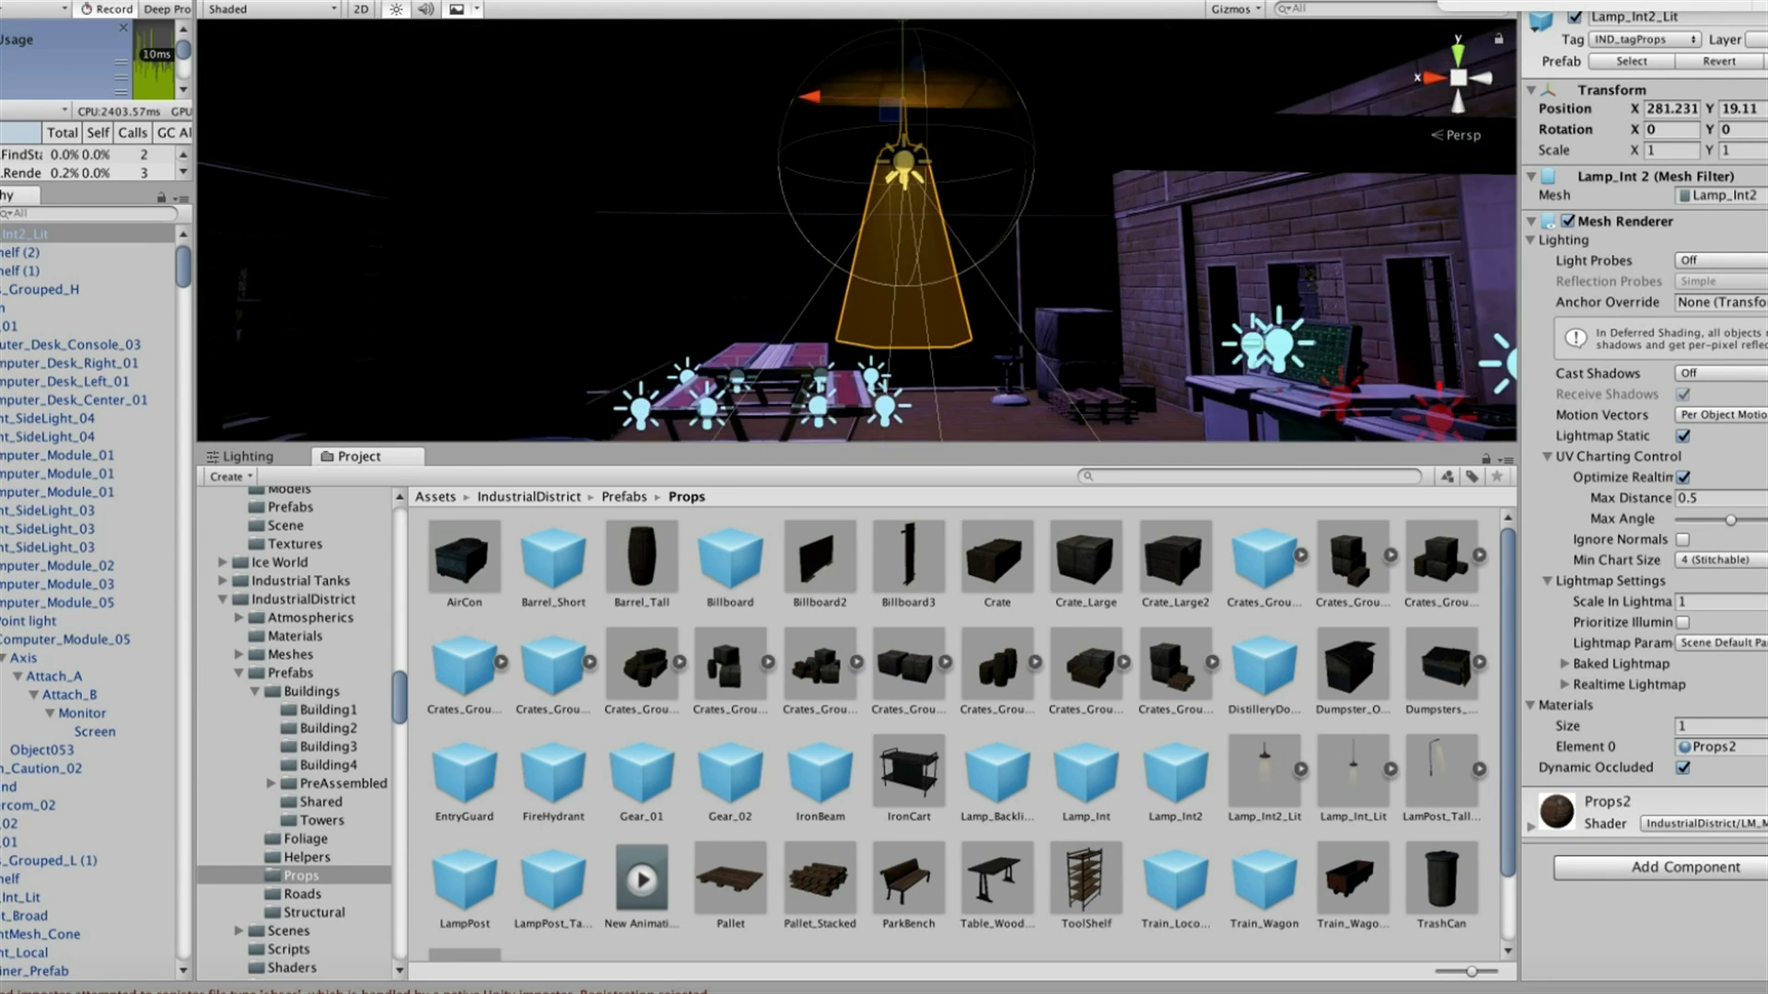
left_click(19, 252)
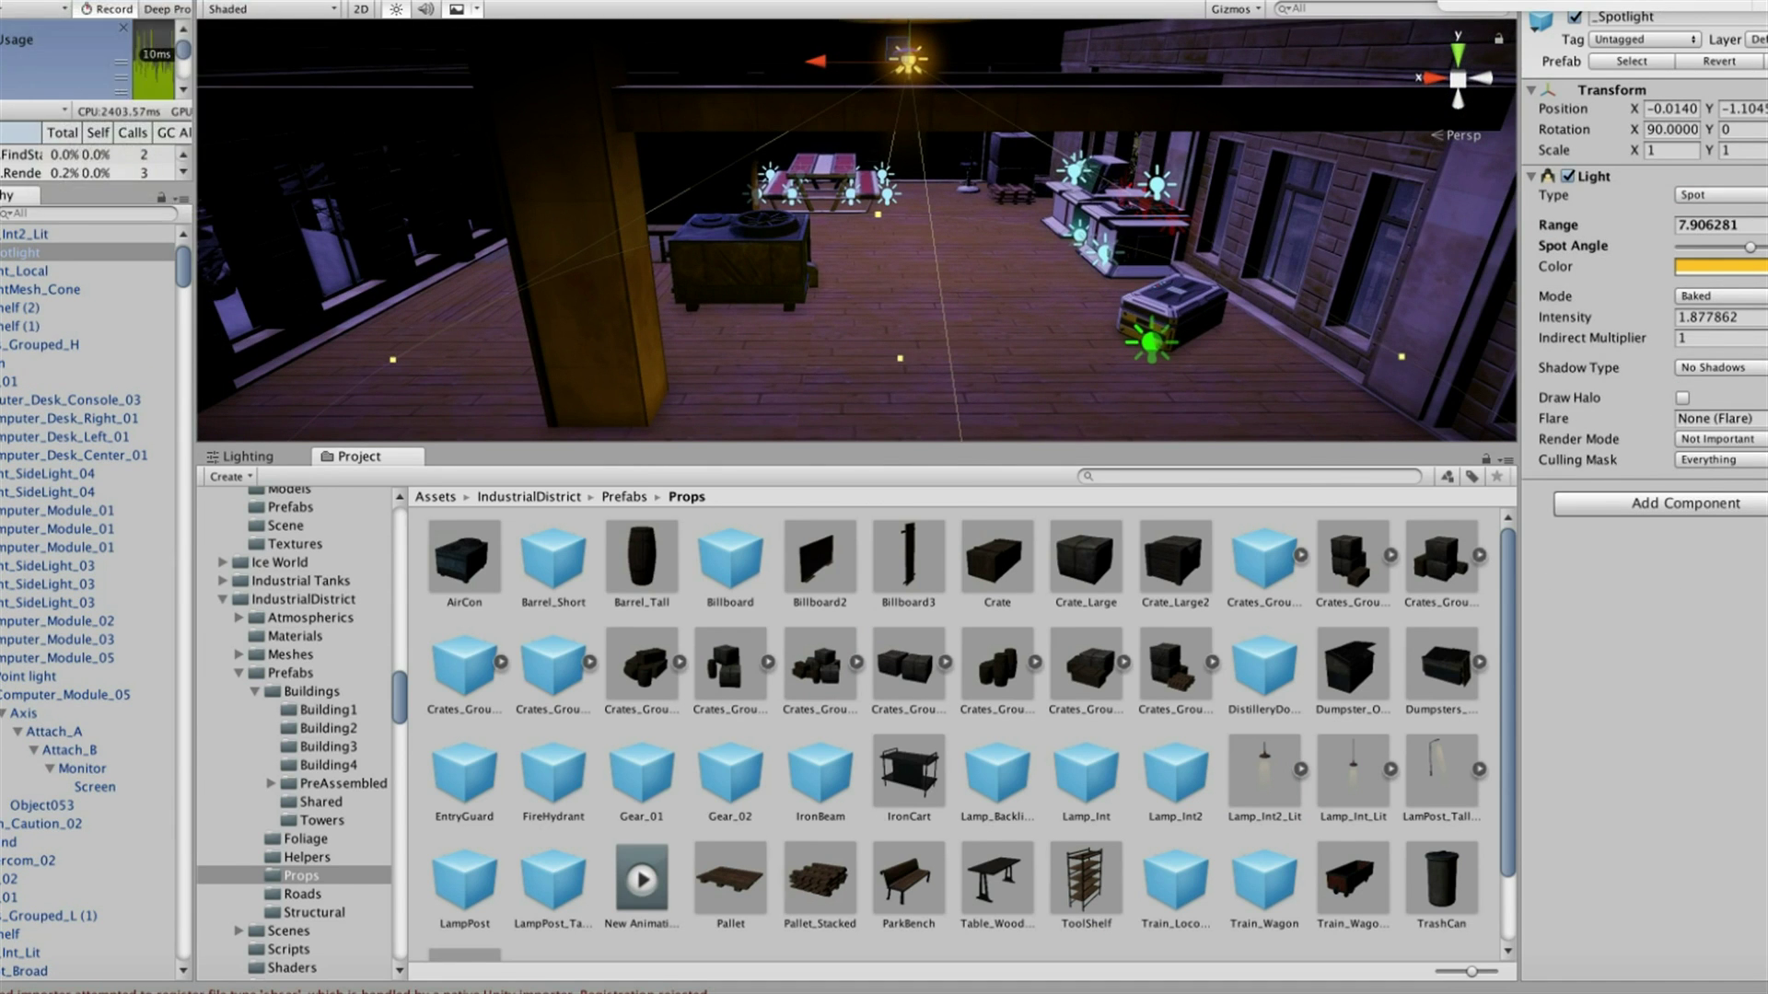
Set the Quality settings Shadow Distance to 25.04
mouse_move(168, 399)
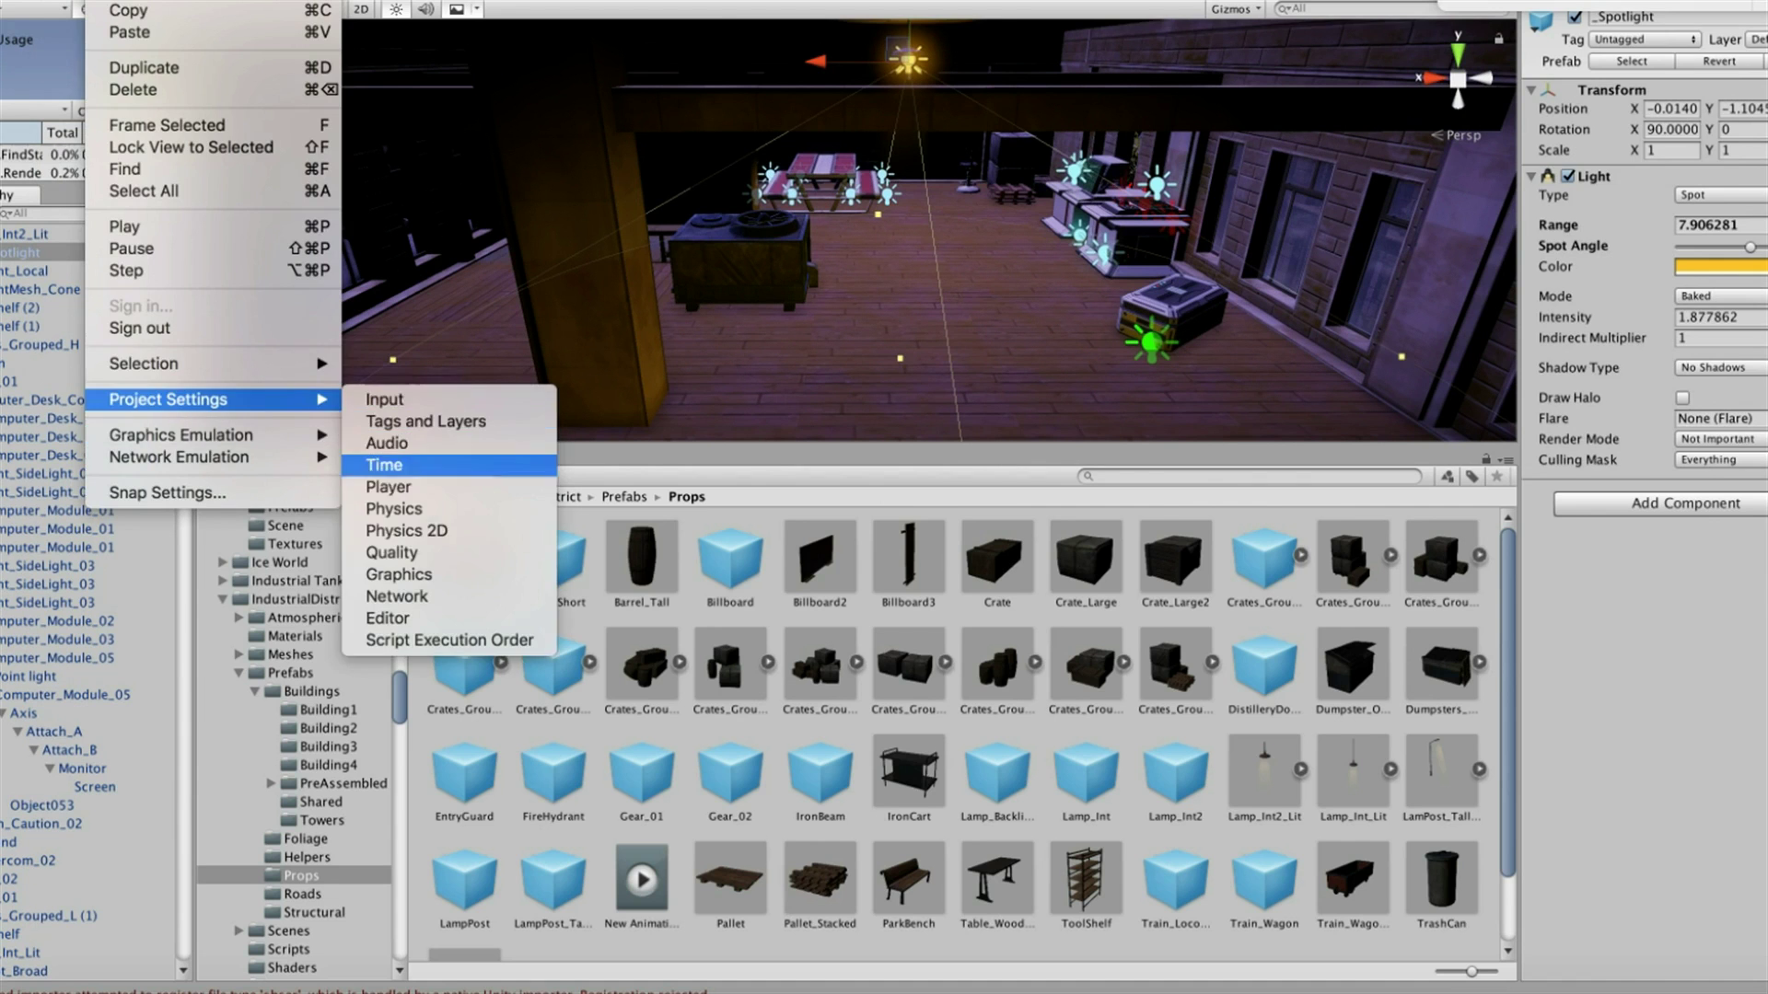
left_click(391, 552)
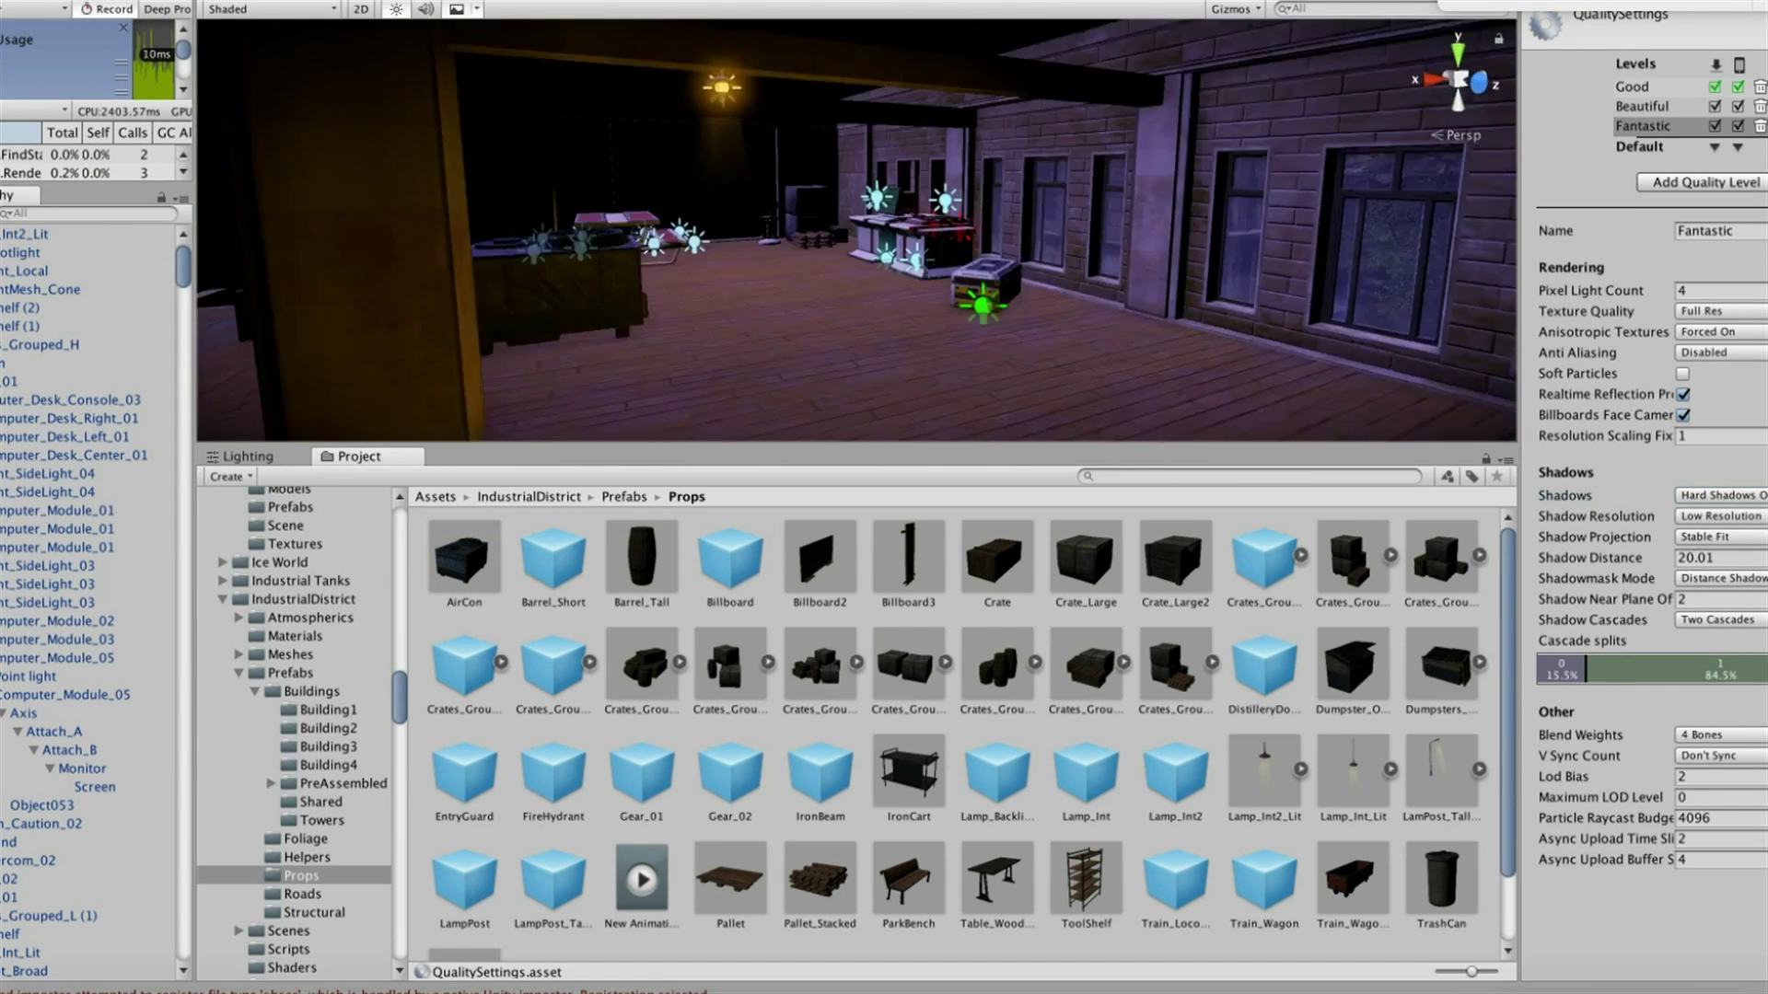
left_click(1718, 558)
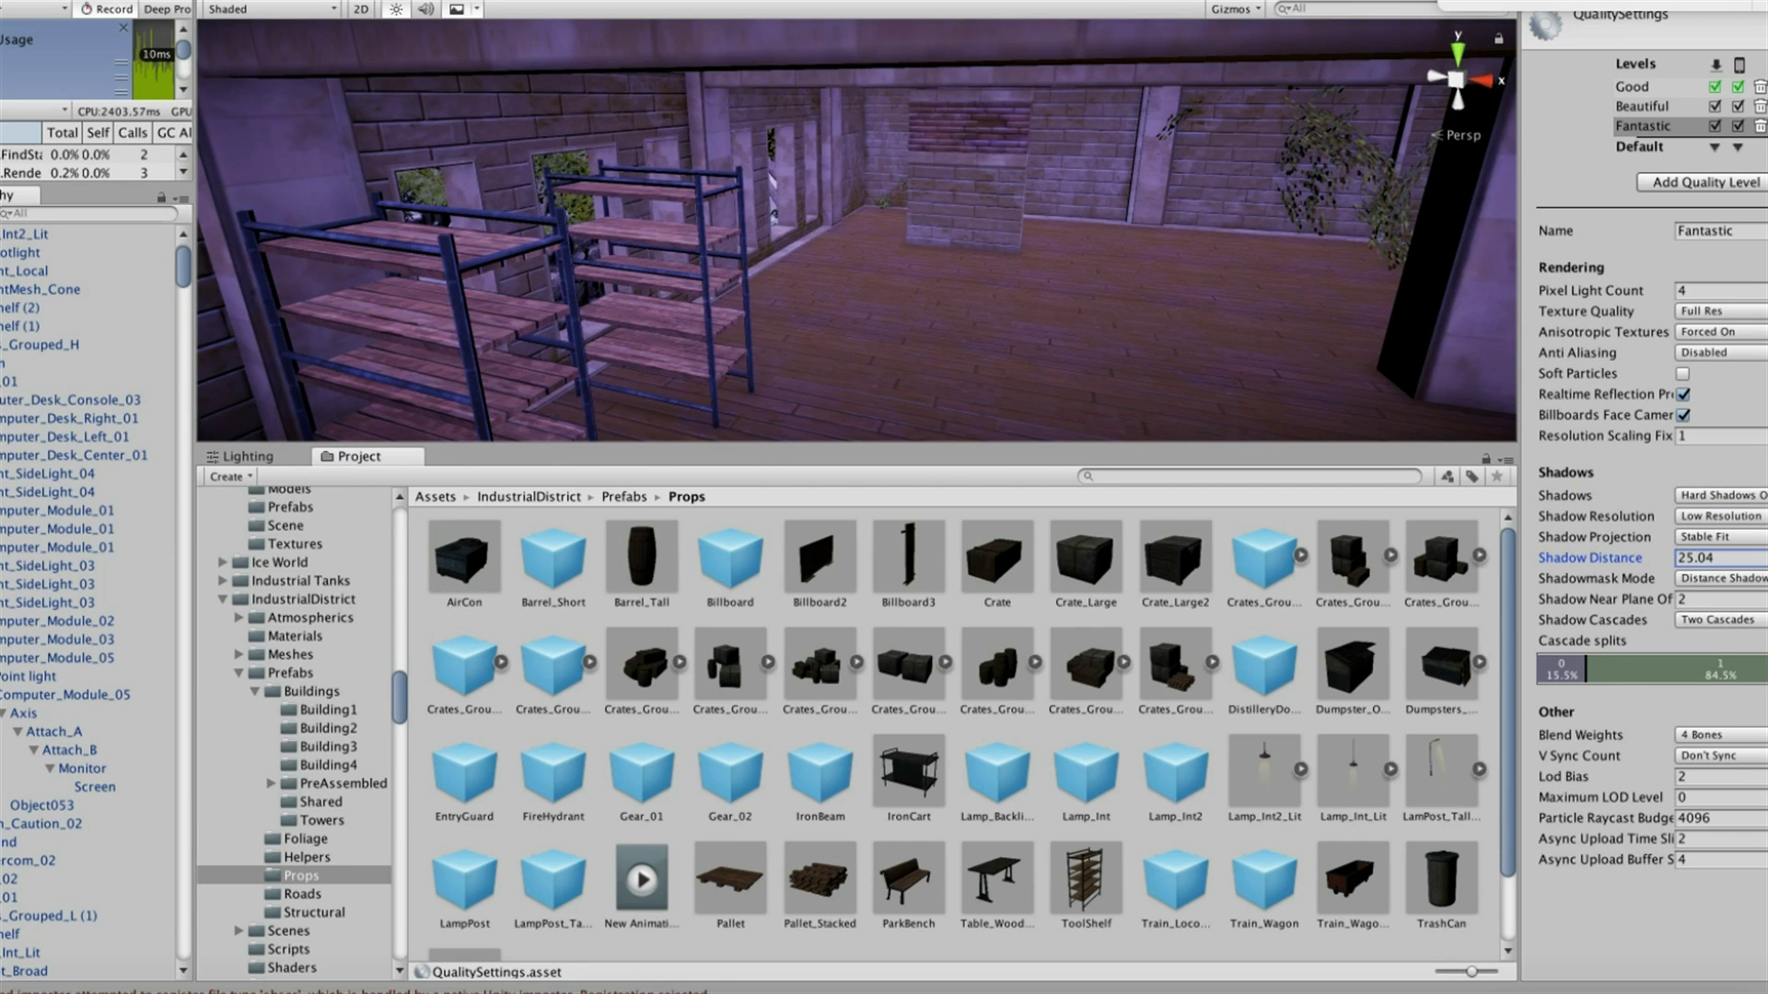
key("Return")
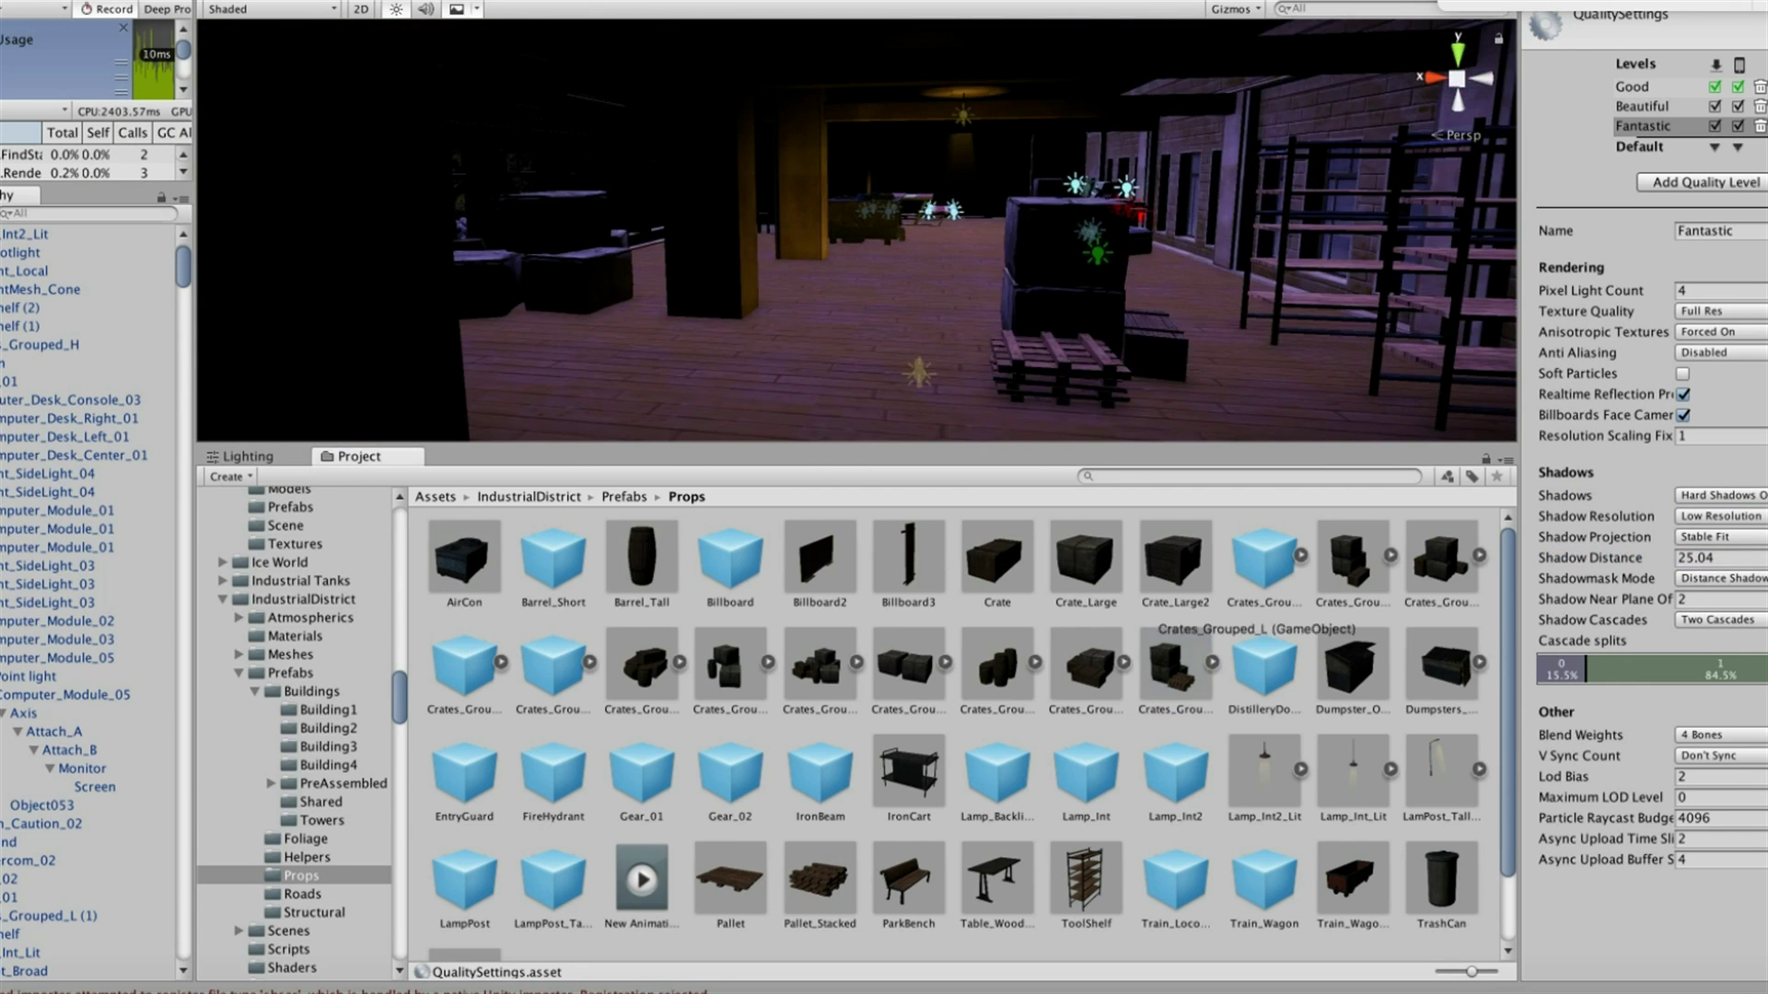
Add another Crates_Grouped_L stack by the shelves and a Barrel2 from PostApo Prefabs
left_click_drag(1201, 341, 1202, 343)
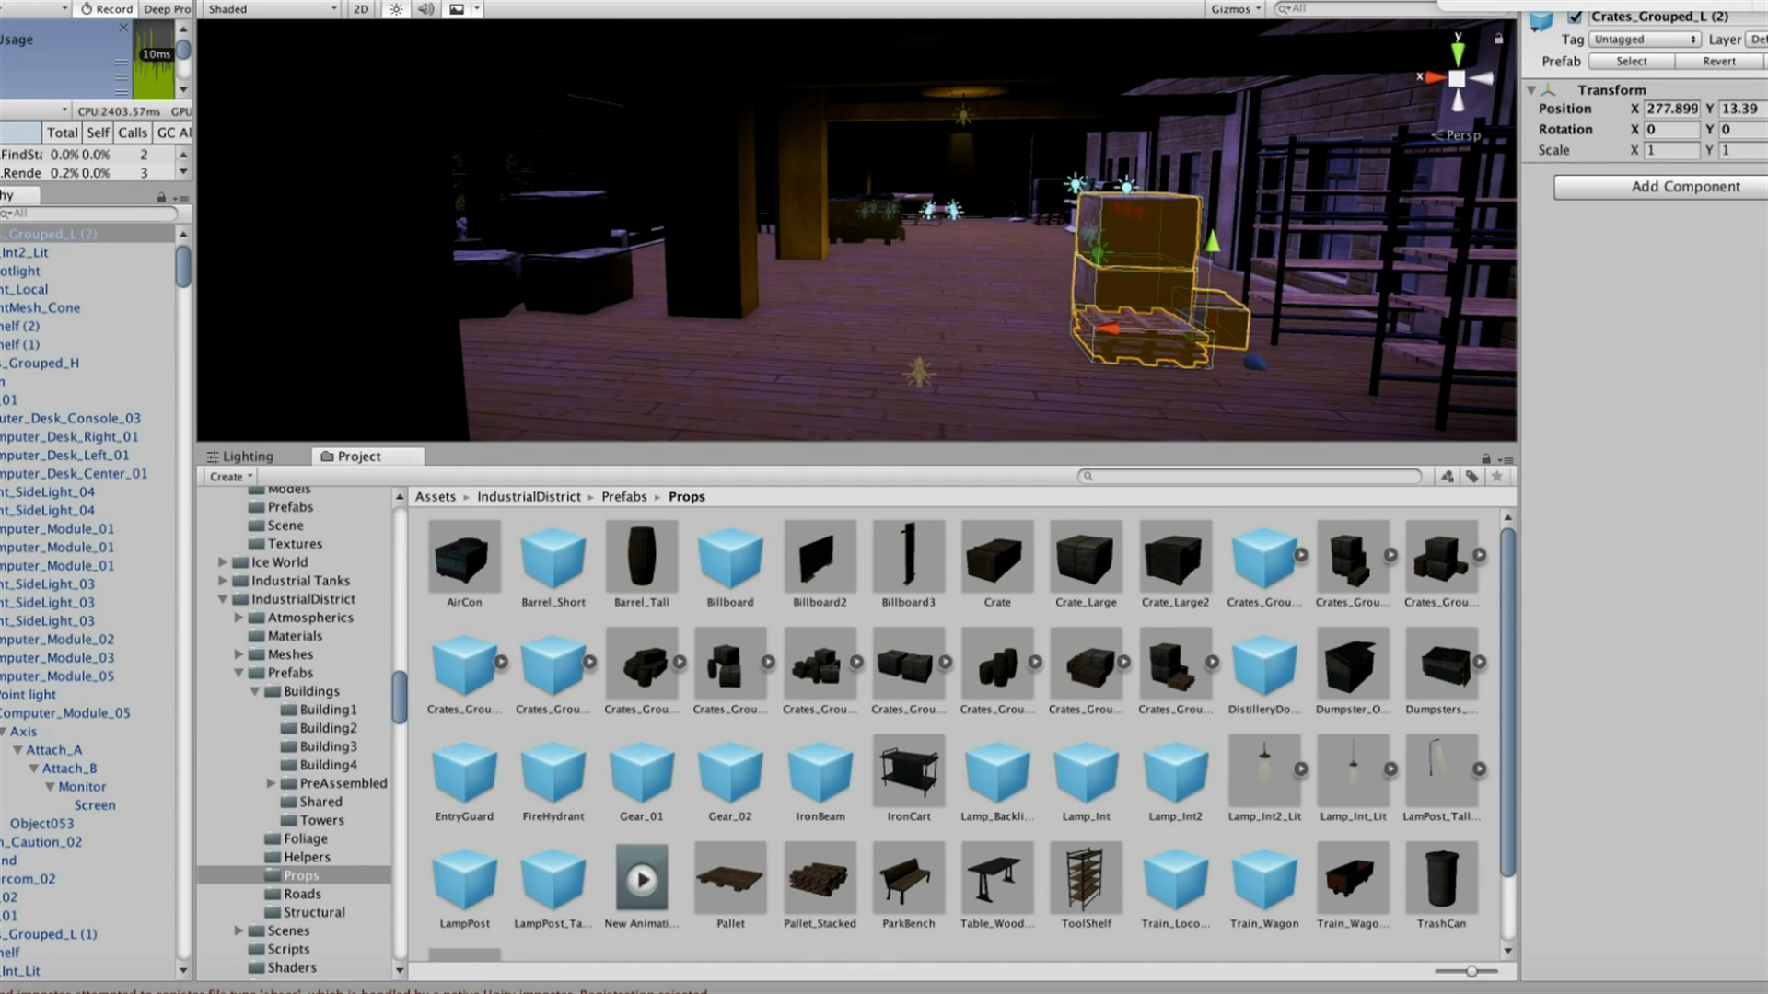
scroll(921, 736, "down", 3)
scroll(294, 736, "down", 10)
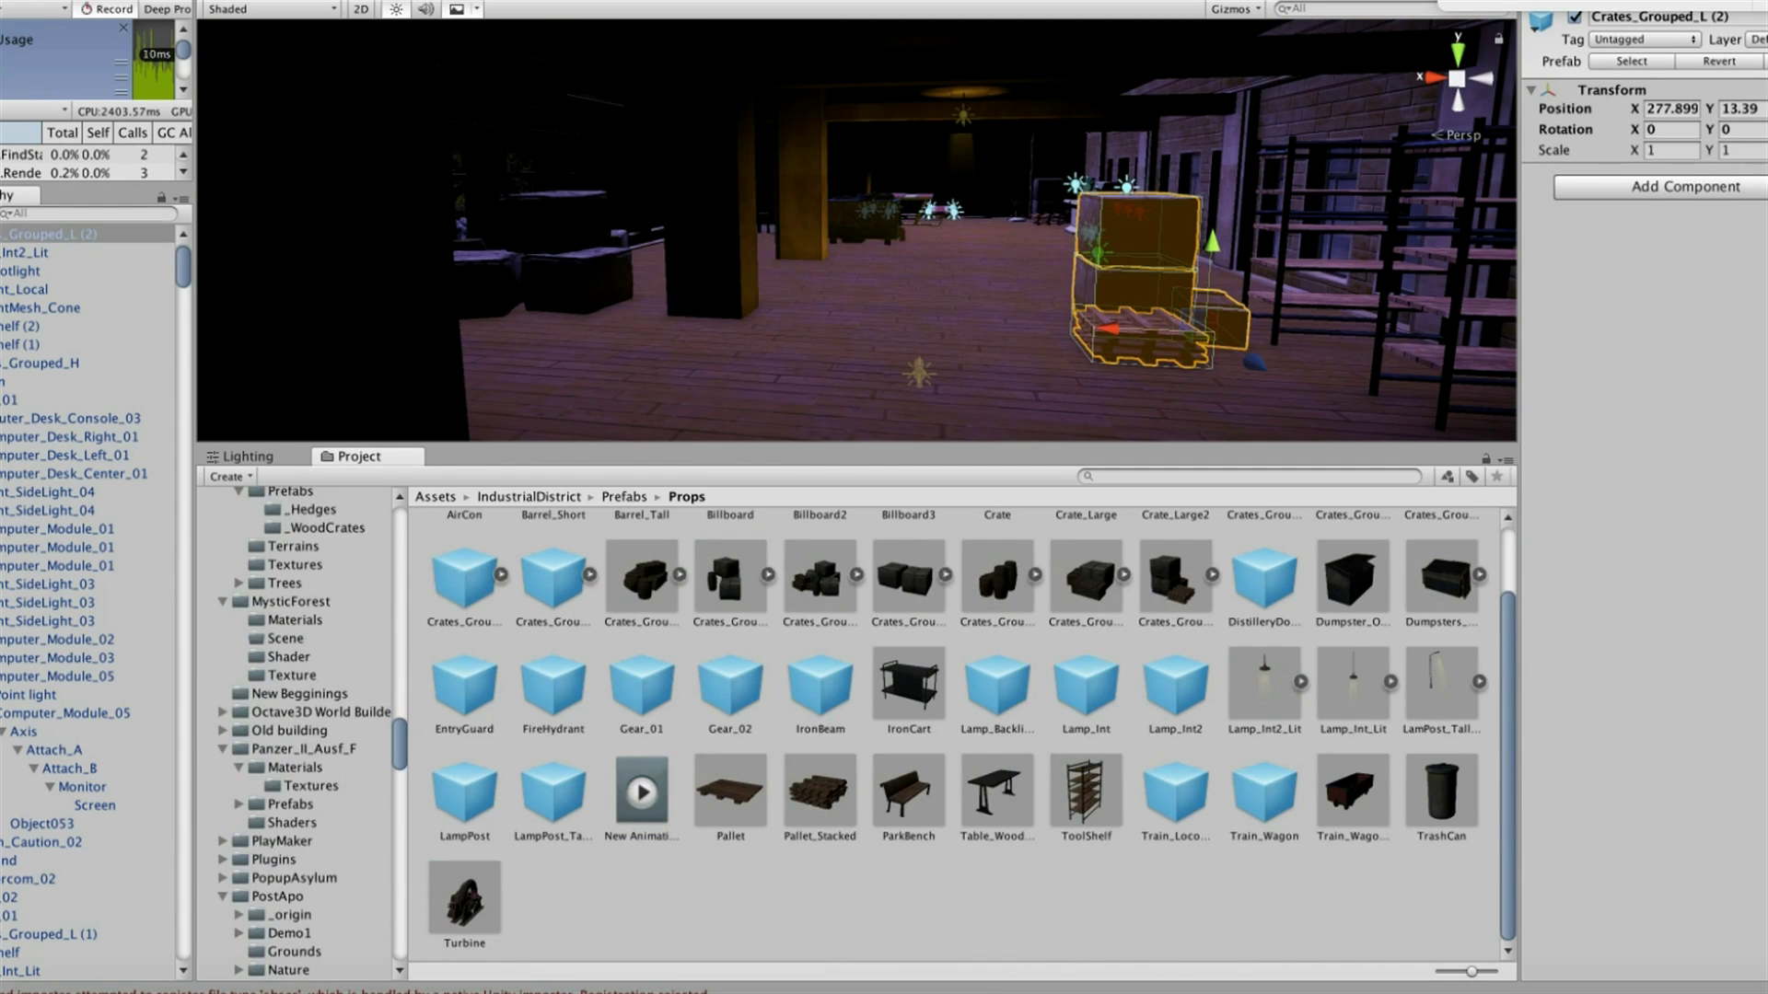
scroll(294, 737, "down", 5)
left_click(290, 782)
left_click_drag(714, 327, 714, 327)
key("f")
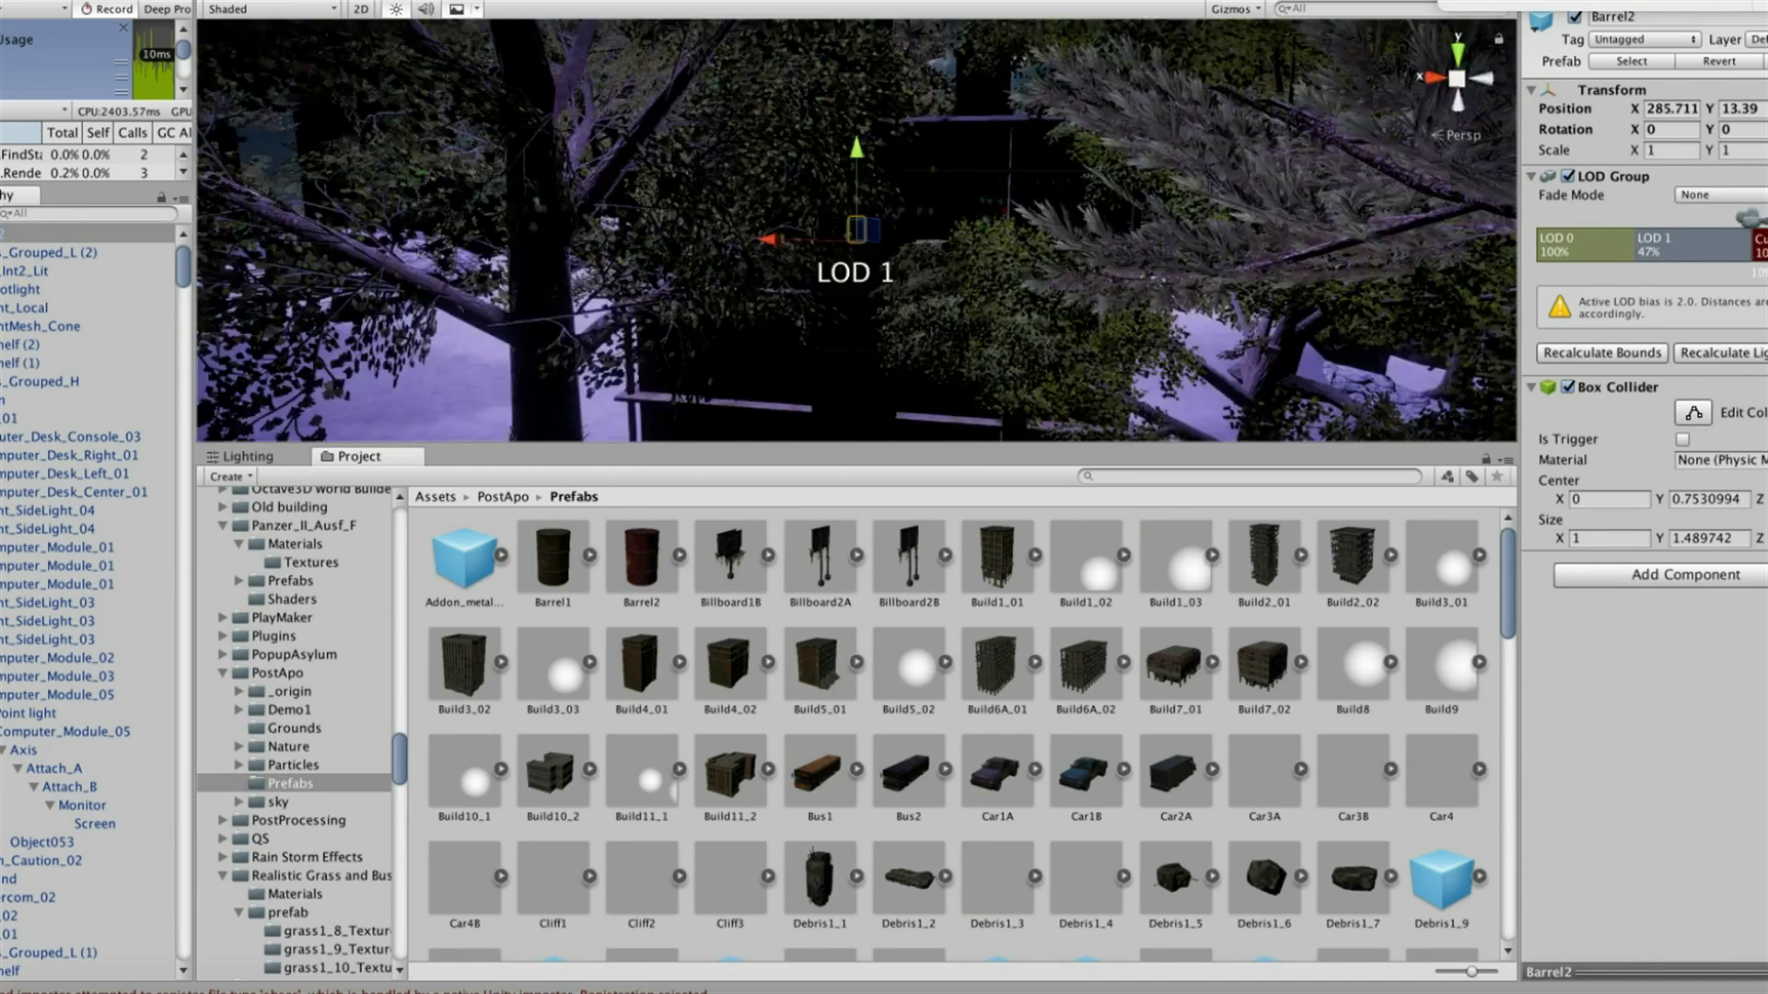
Preview the barrel at LOD 1, then place Garbage_group2 and Garbage_group3 piles
left_click_drag(856, 230, 921, 276, "alt")
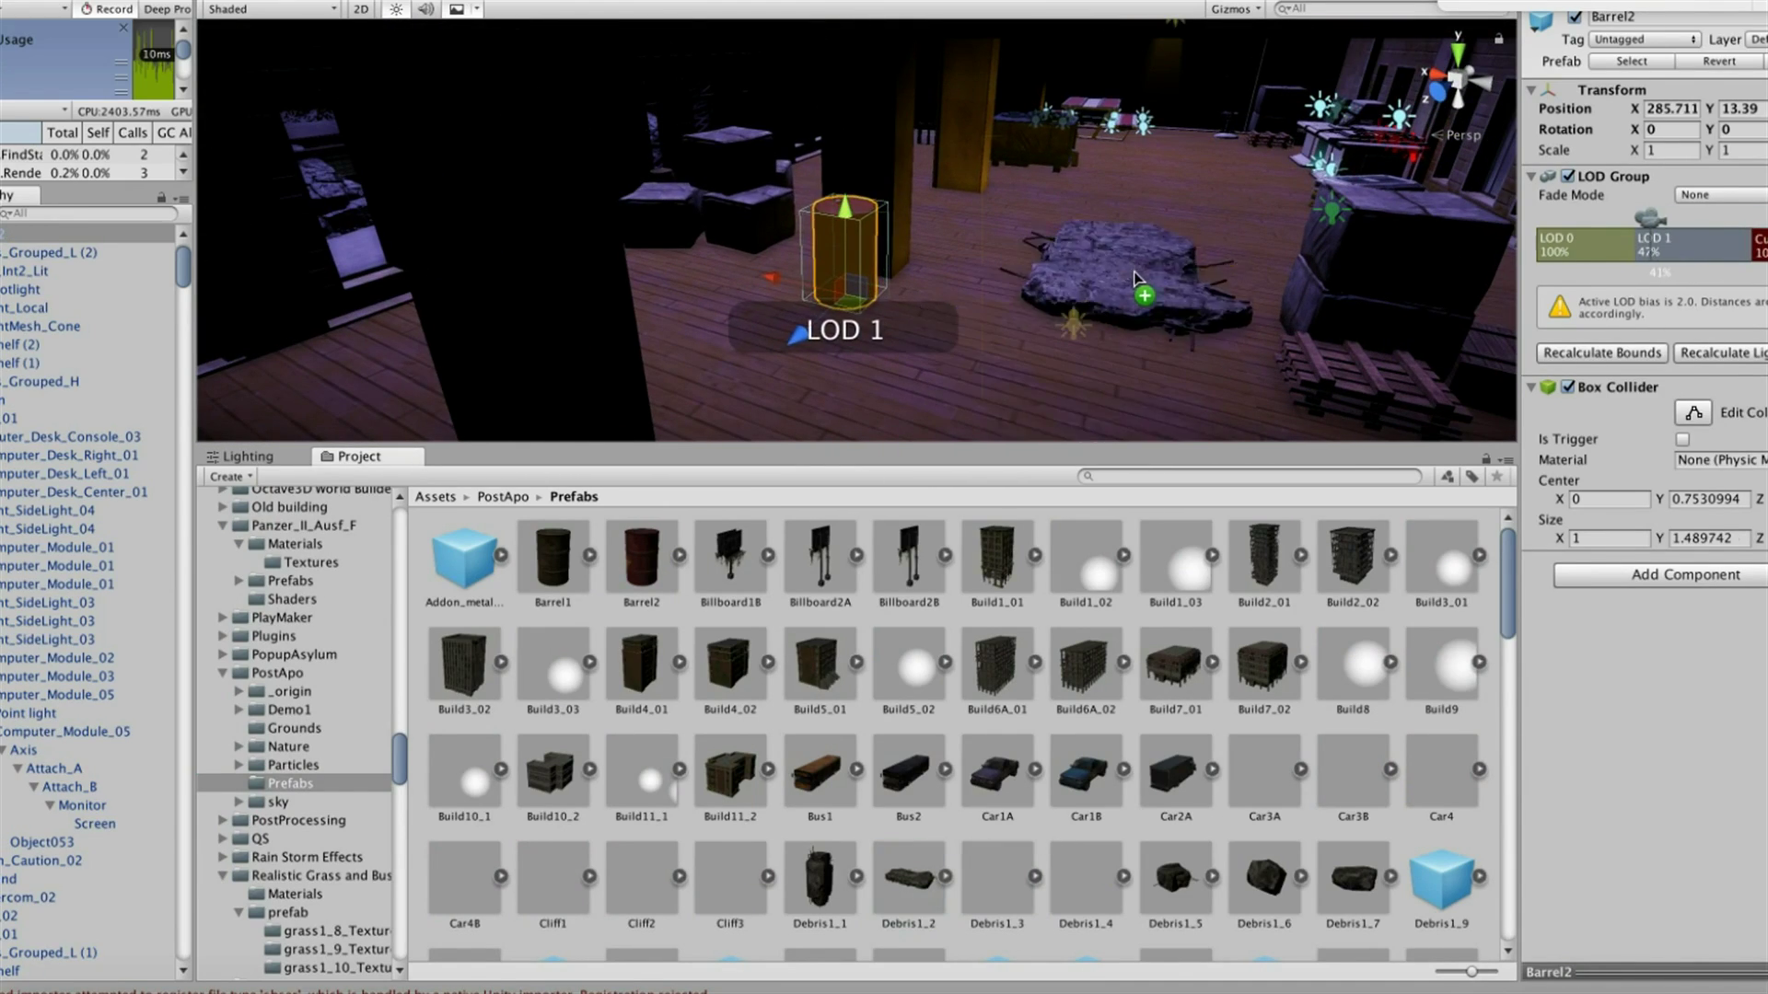
left_click_drag(1532, 219, 1665, 218)
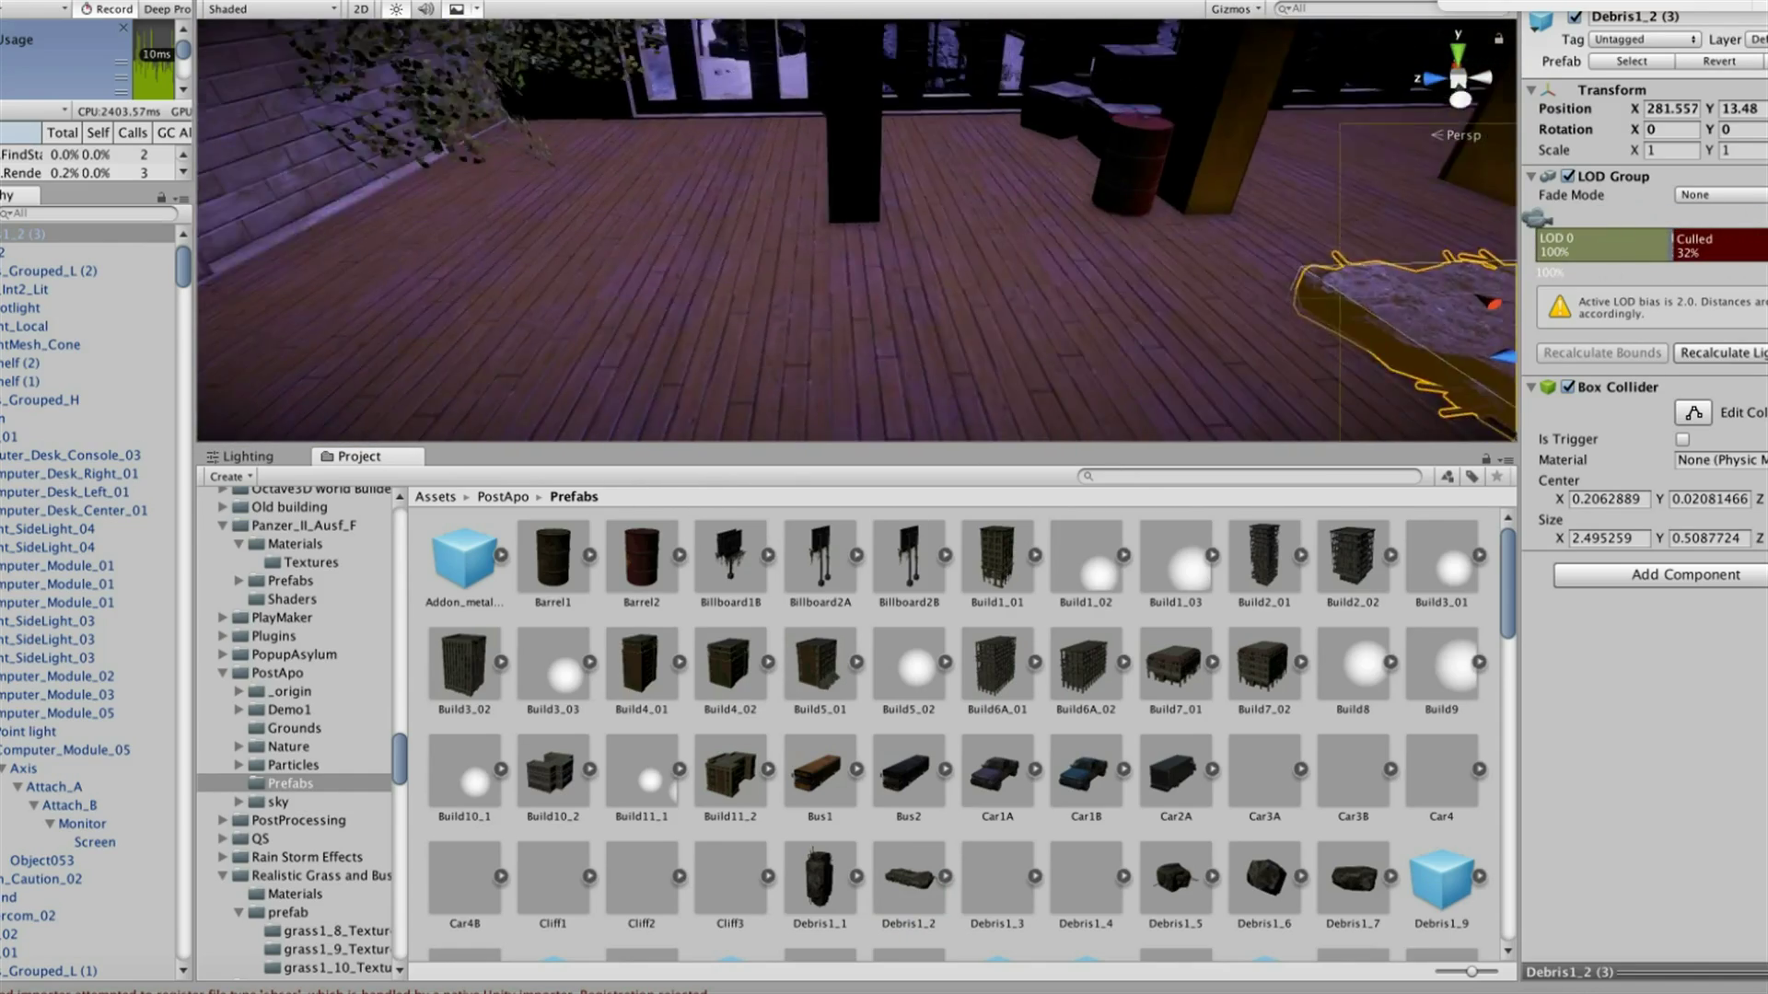
scroll(1175, 782, "down", 3)
left_click_drag(1174, 892, 656, 317)
left_click_drag(1539, 219, 1547, 218)
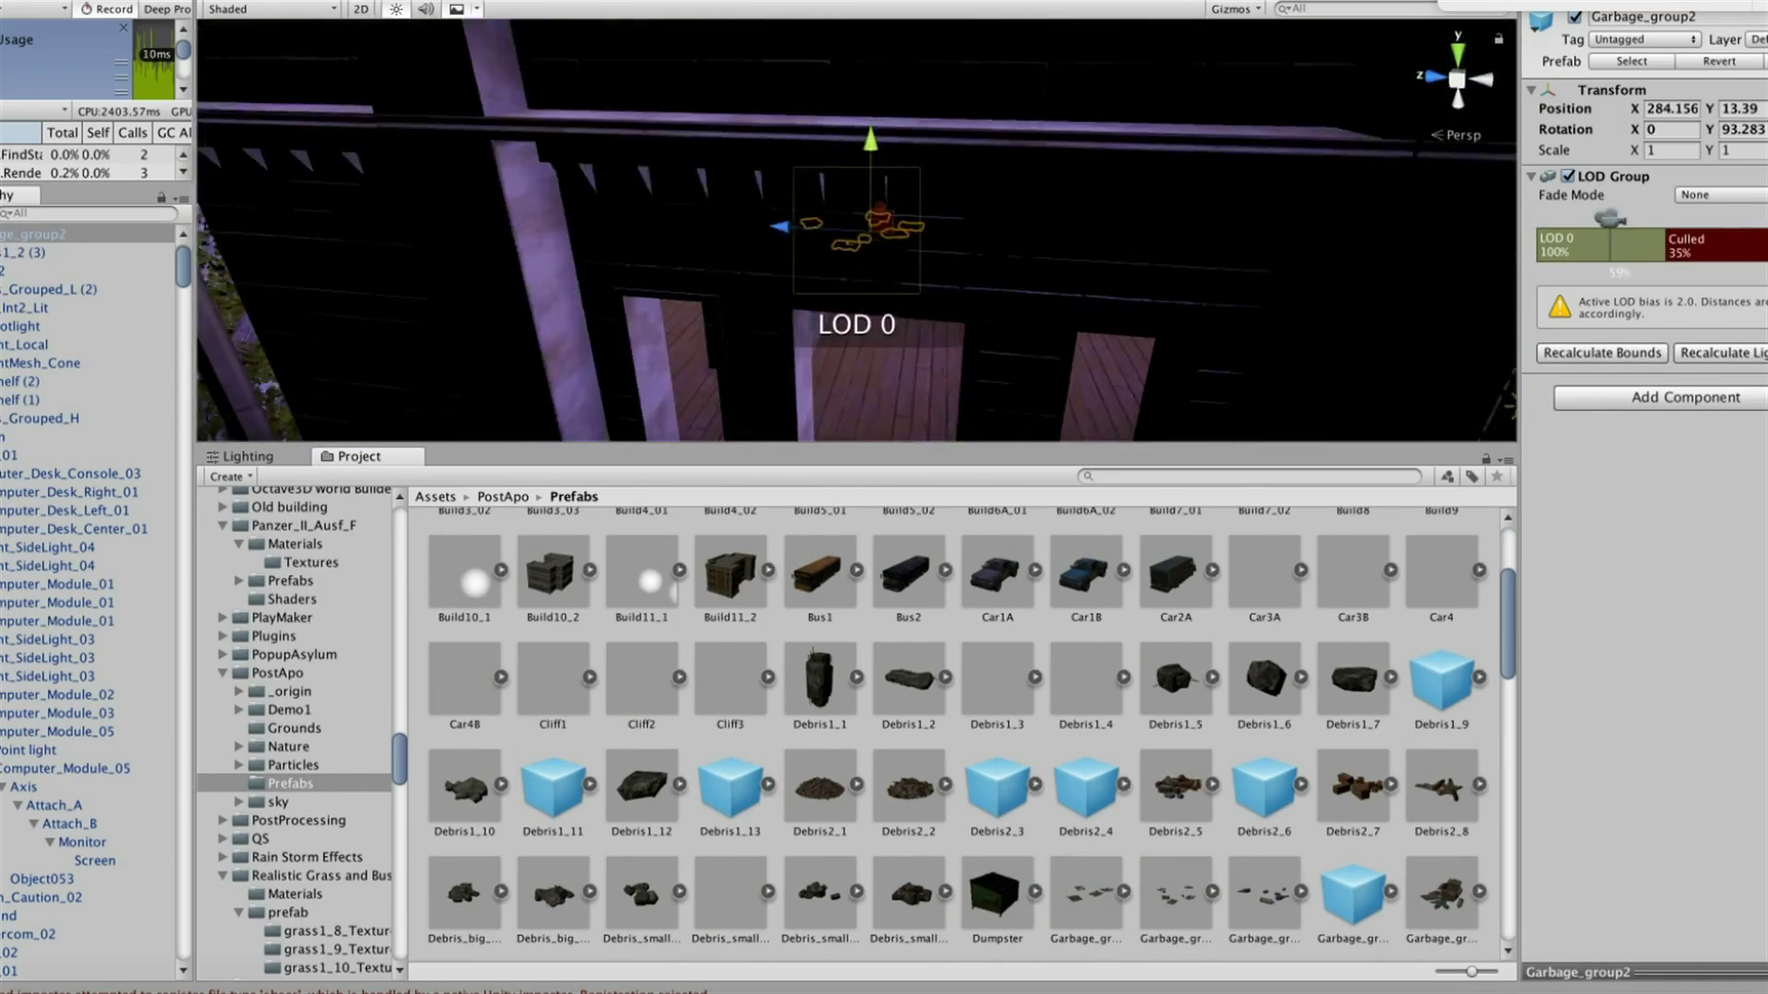
left_click_drag(1098, 309, 1097, 308)
key("f")
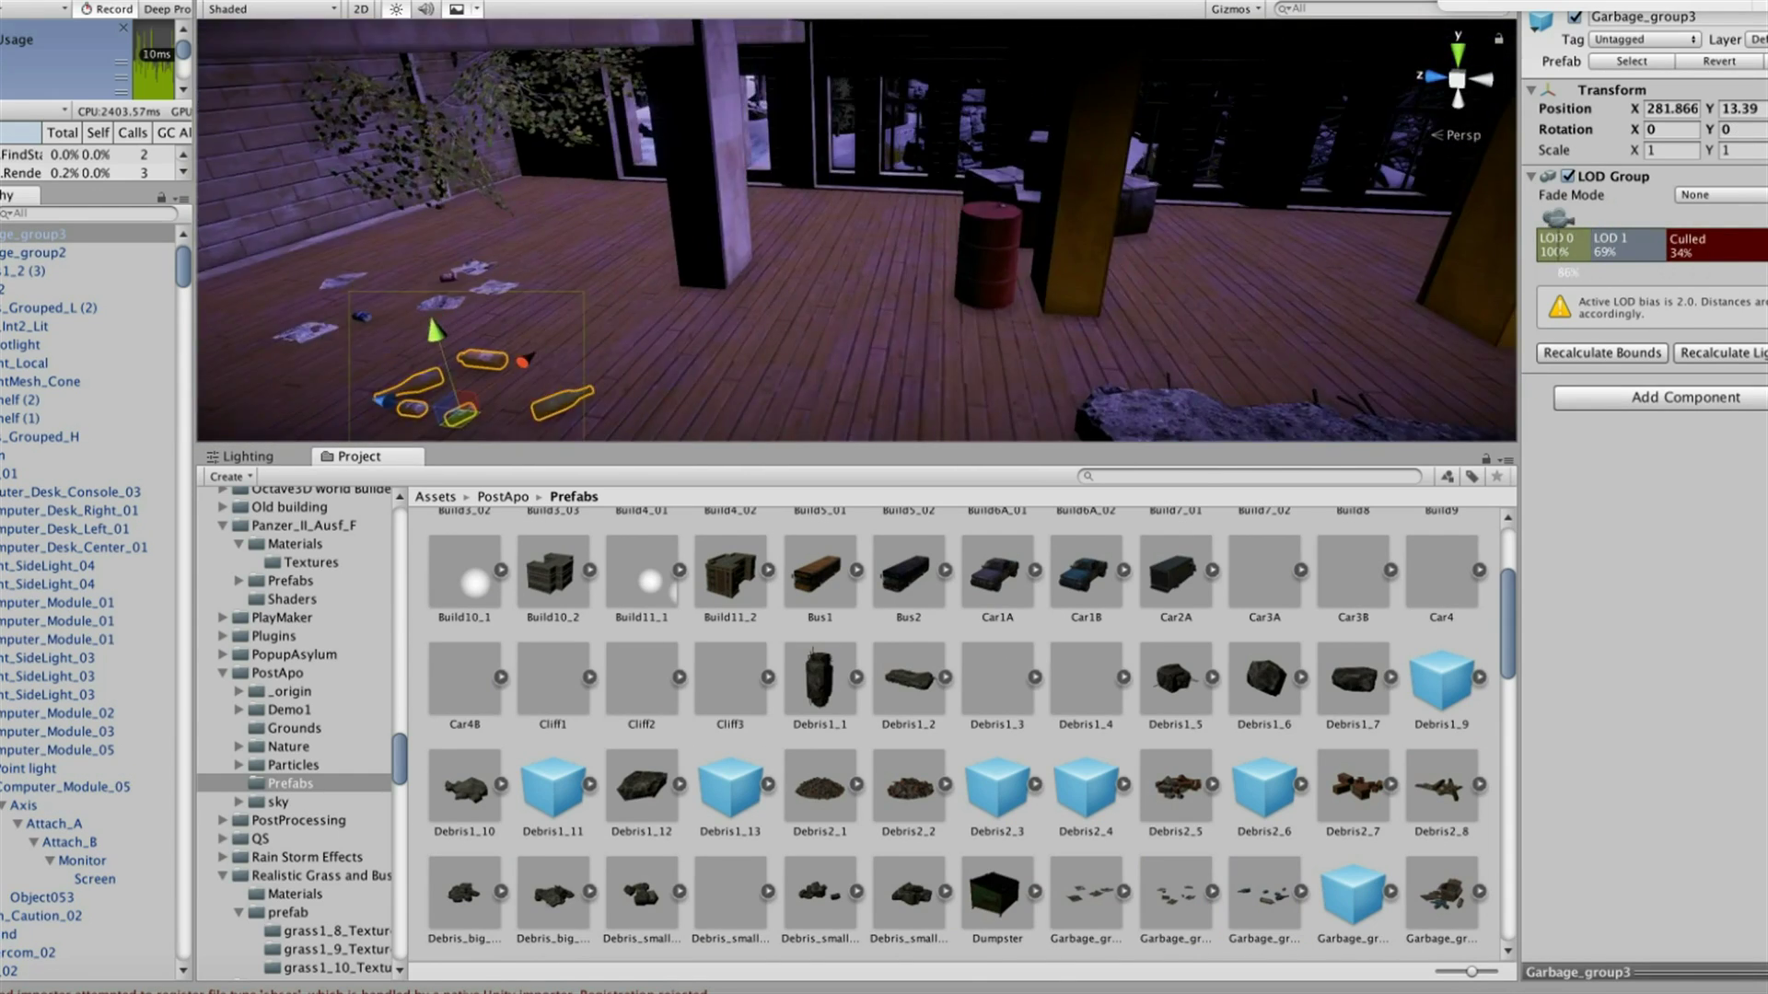
Add Debris_small_grup1, Debris2_5 and another garbage pile, previewing their LOD levels
left_click_drag(1625, 218, 1588, 218)
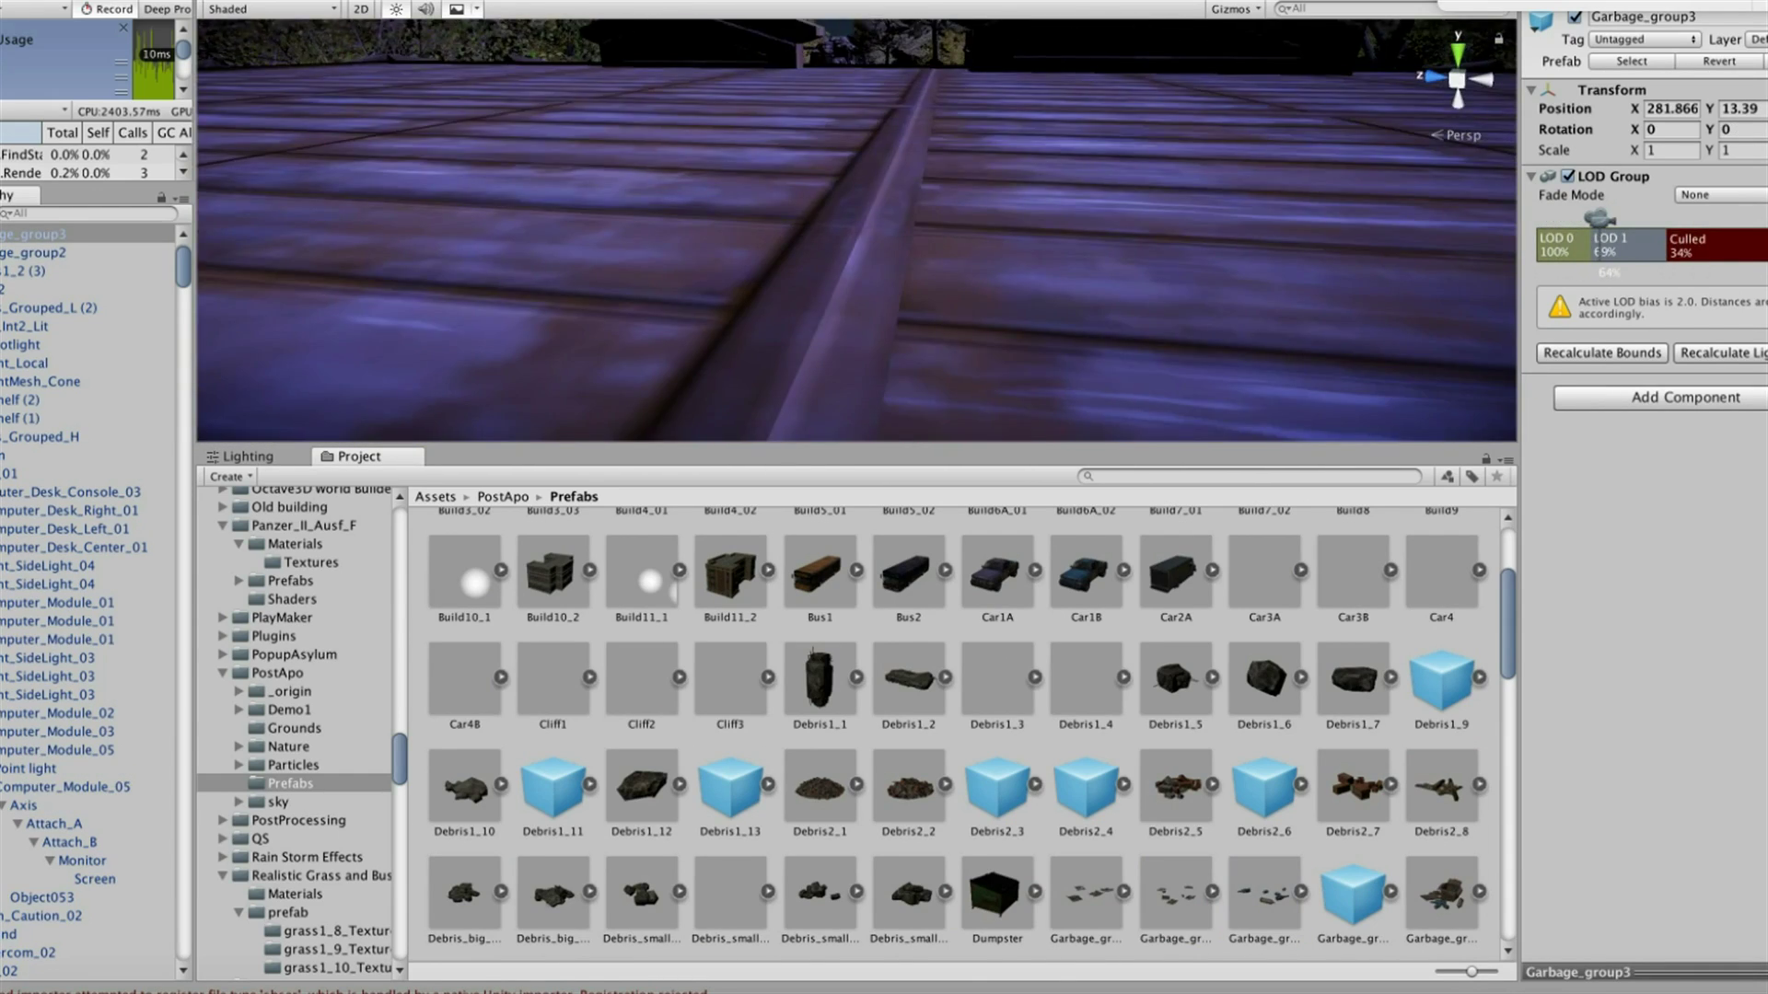
left_click_drag(747, 355, 747, 354)
key("f")
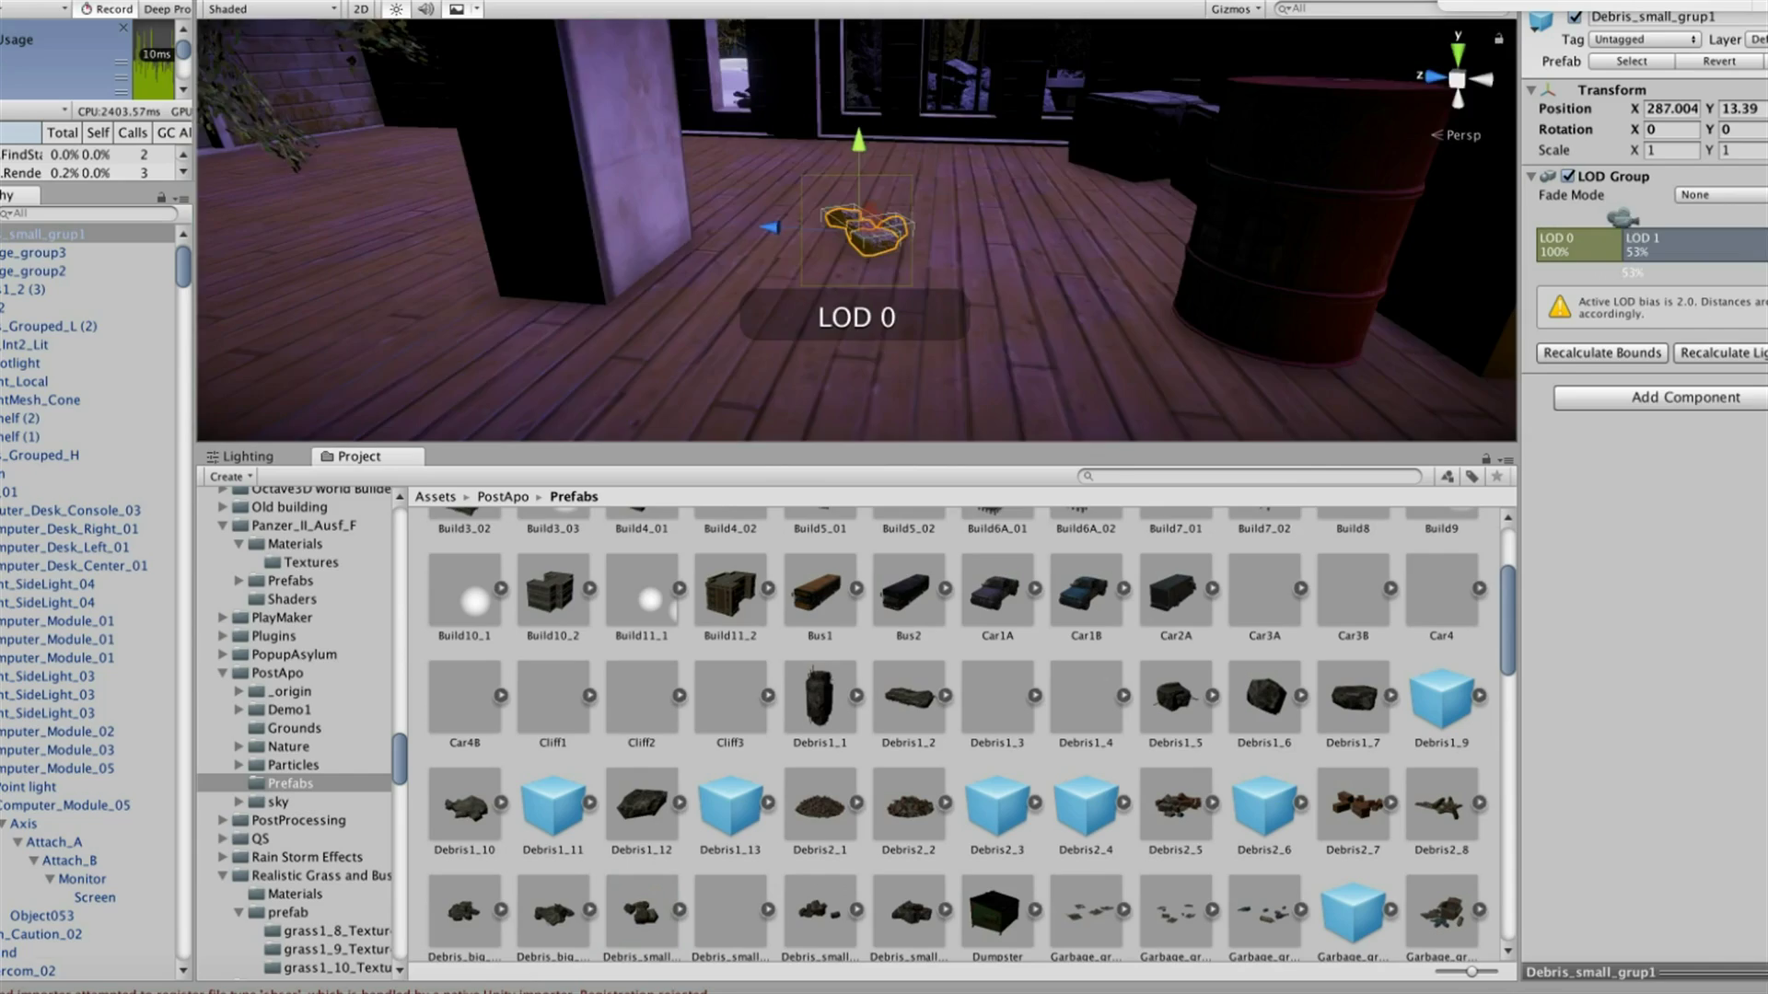
left_click_drag(1622, 218, 1713, 218)
left_click_drag(822, 244, 823, 244)
key("f")
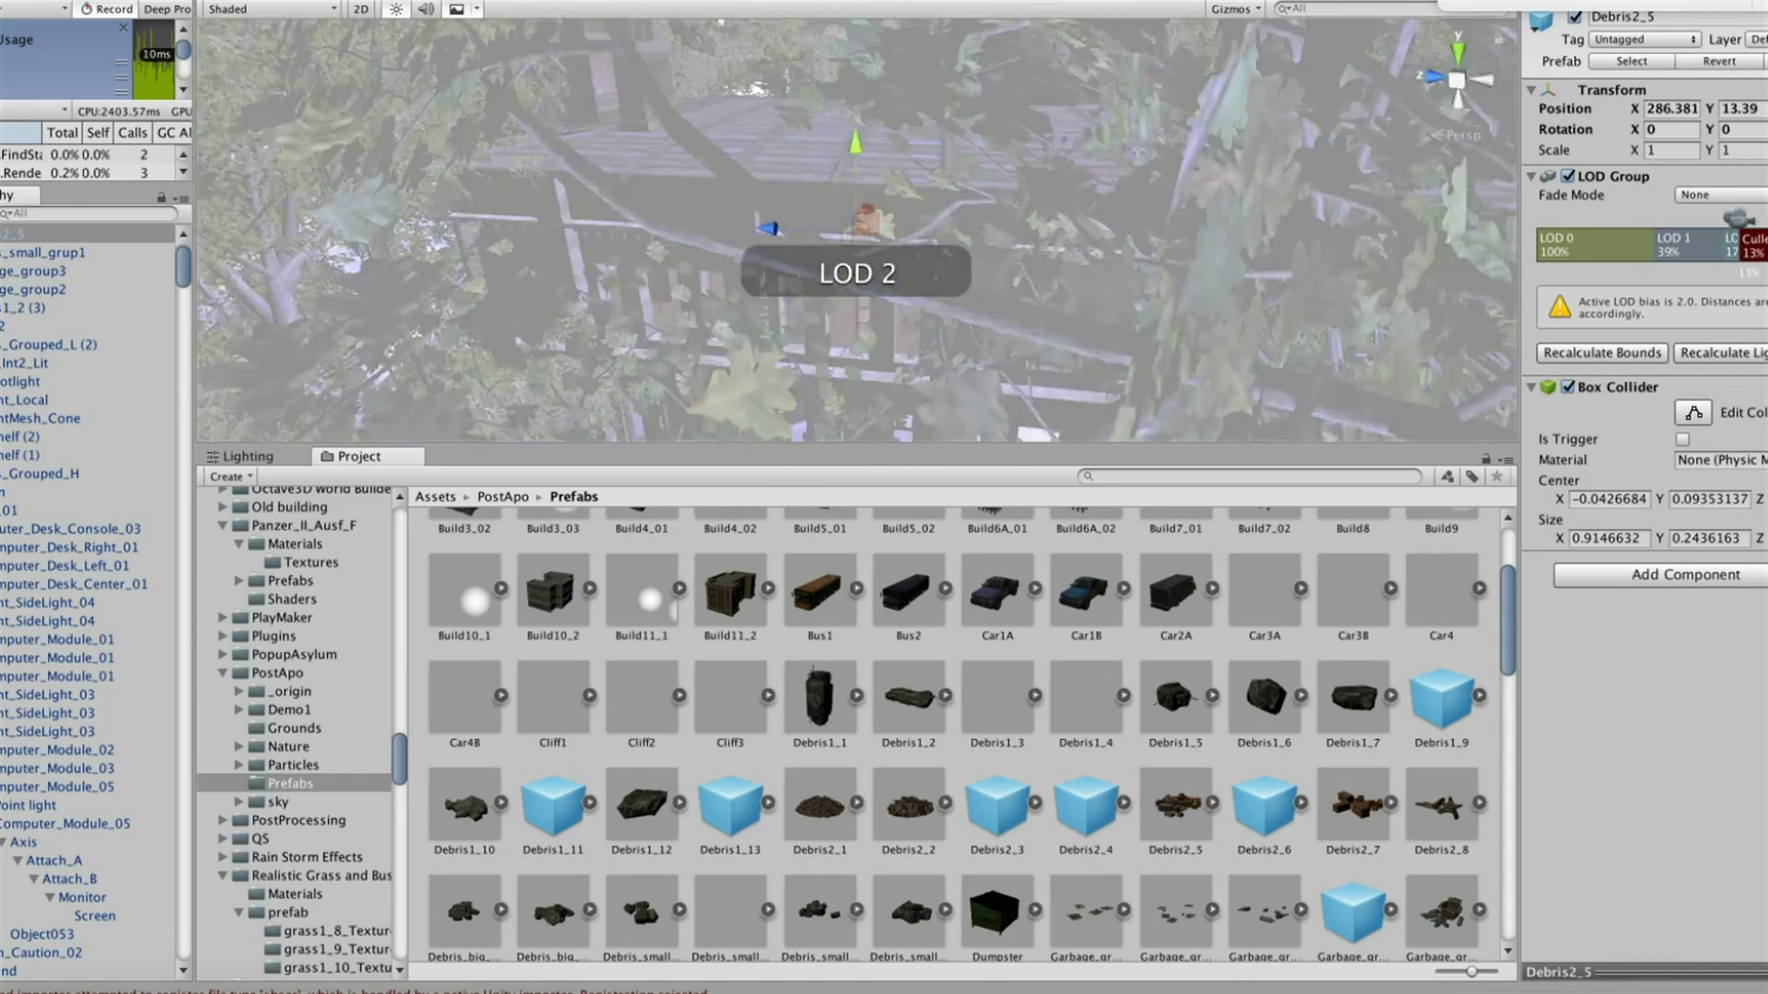
left_click_drag(1738, 219, 1629, 218)
scroll(1264, 910, "down", 1)
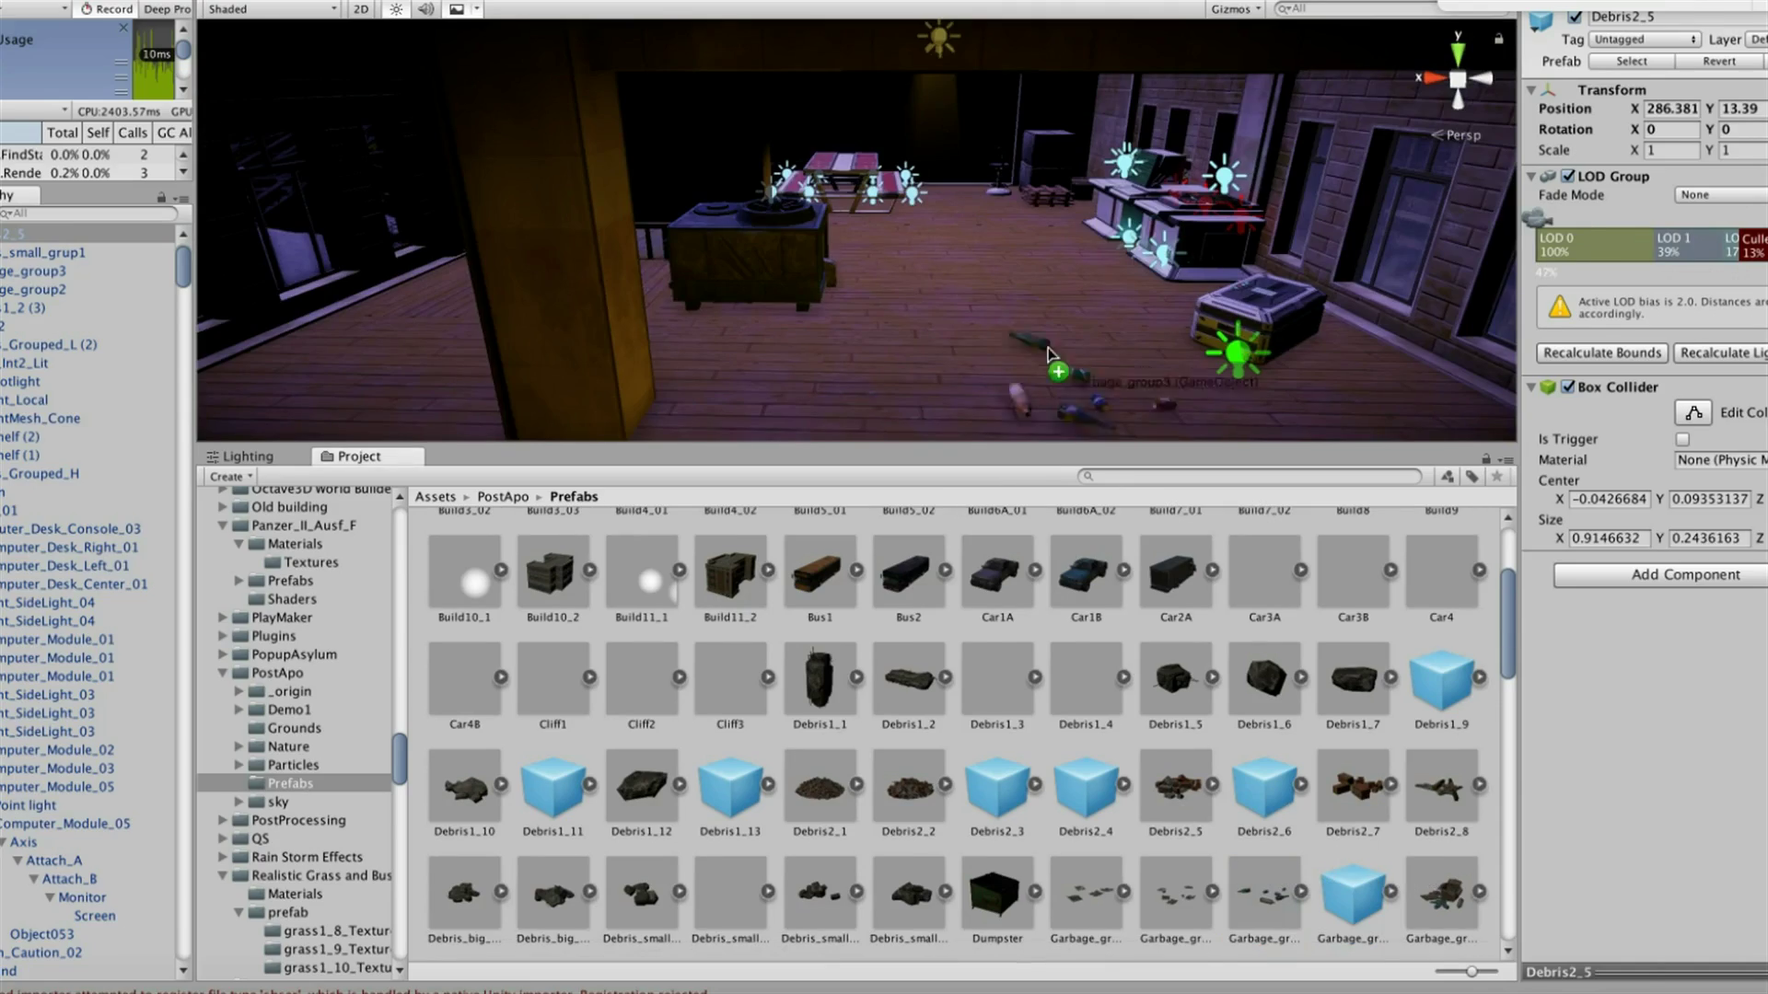
left_click_drag(1264, 892, 1026, 355)
key("f")
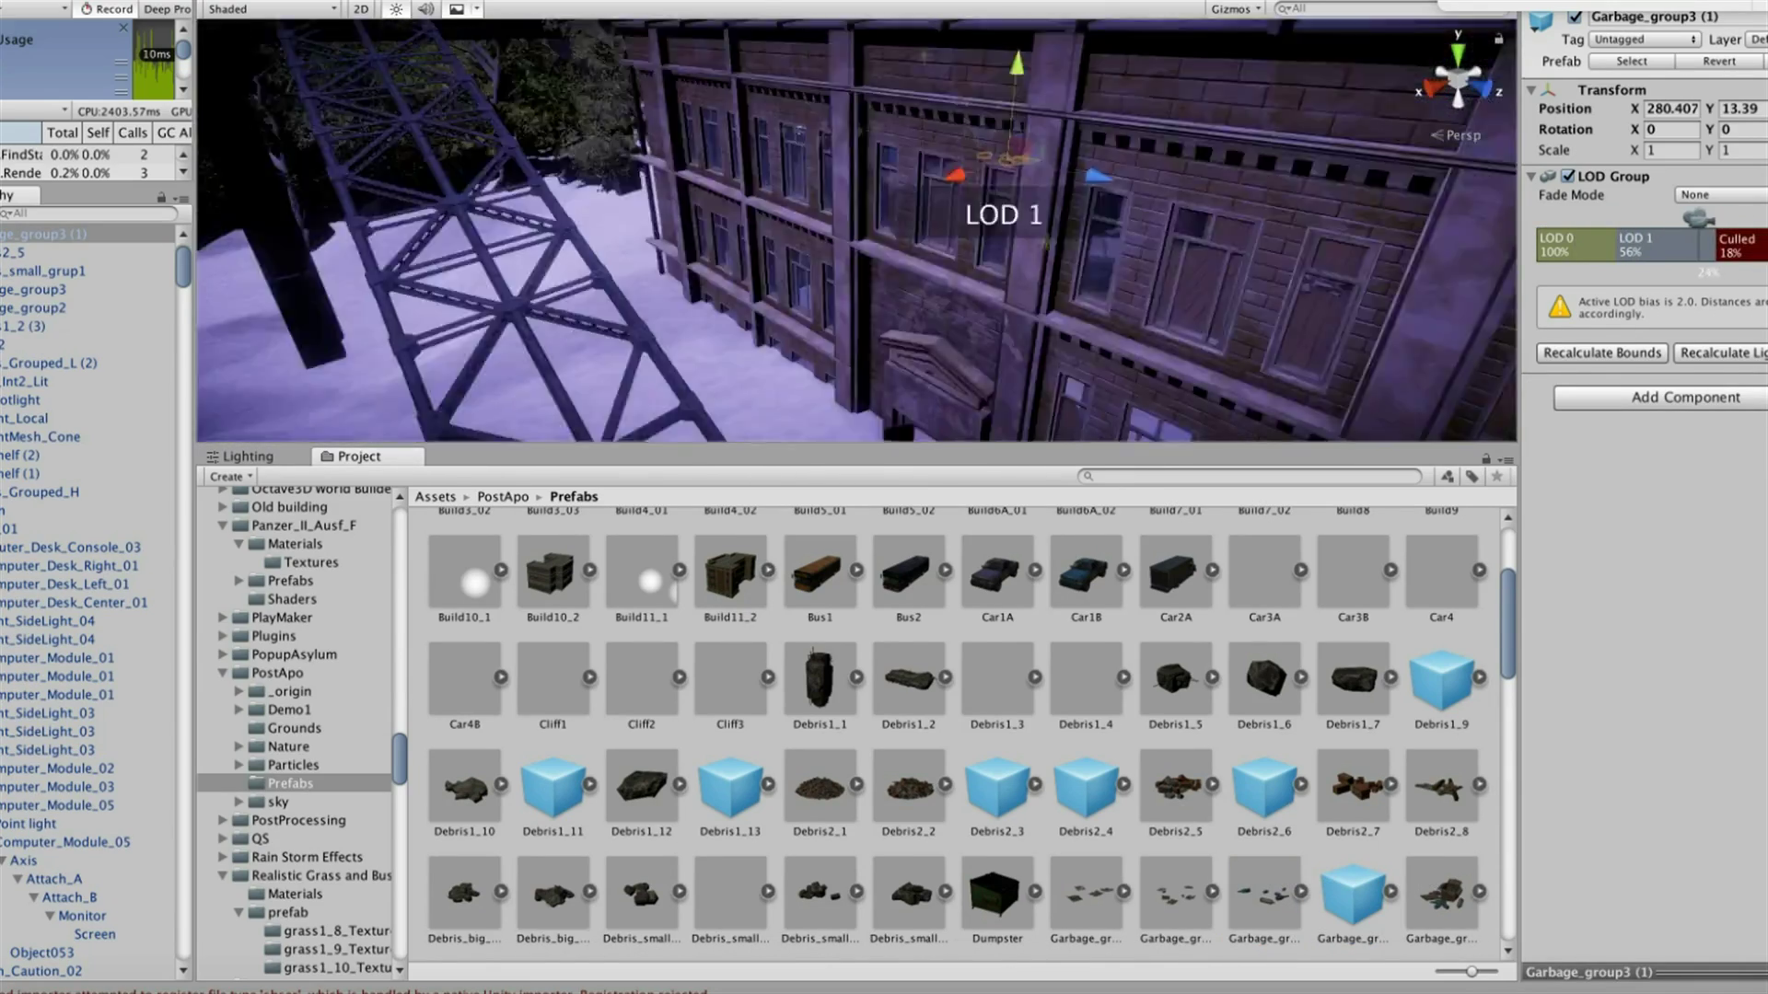
scroll(294, 736, "down", 5)
Place a lightmap-static Rock1A, a Rock1_grup1 cluster and a Rock4A rock on the snow
left_click(326, 736)
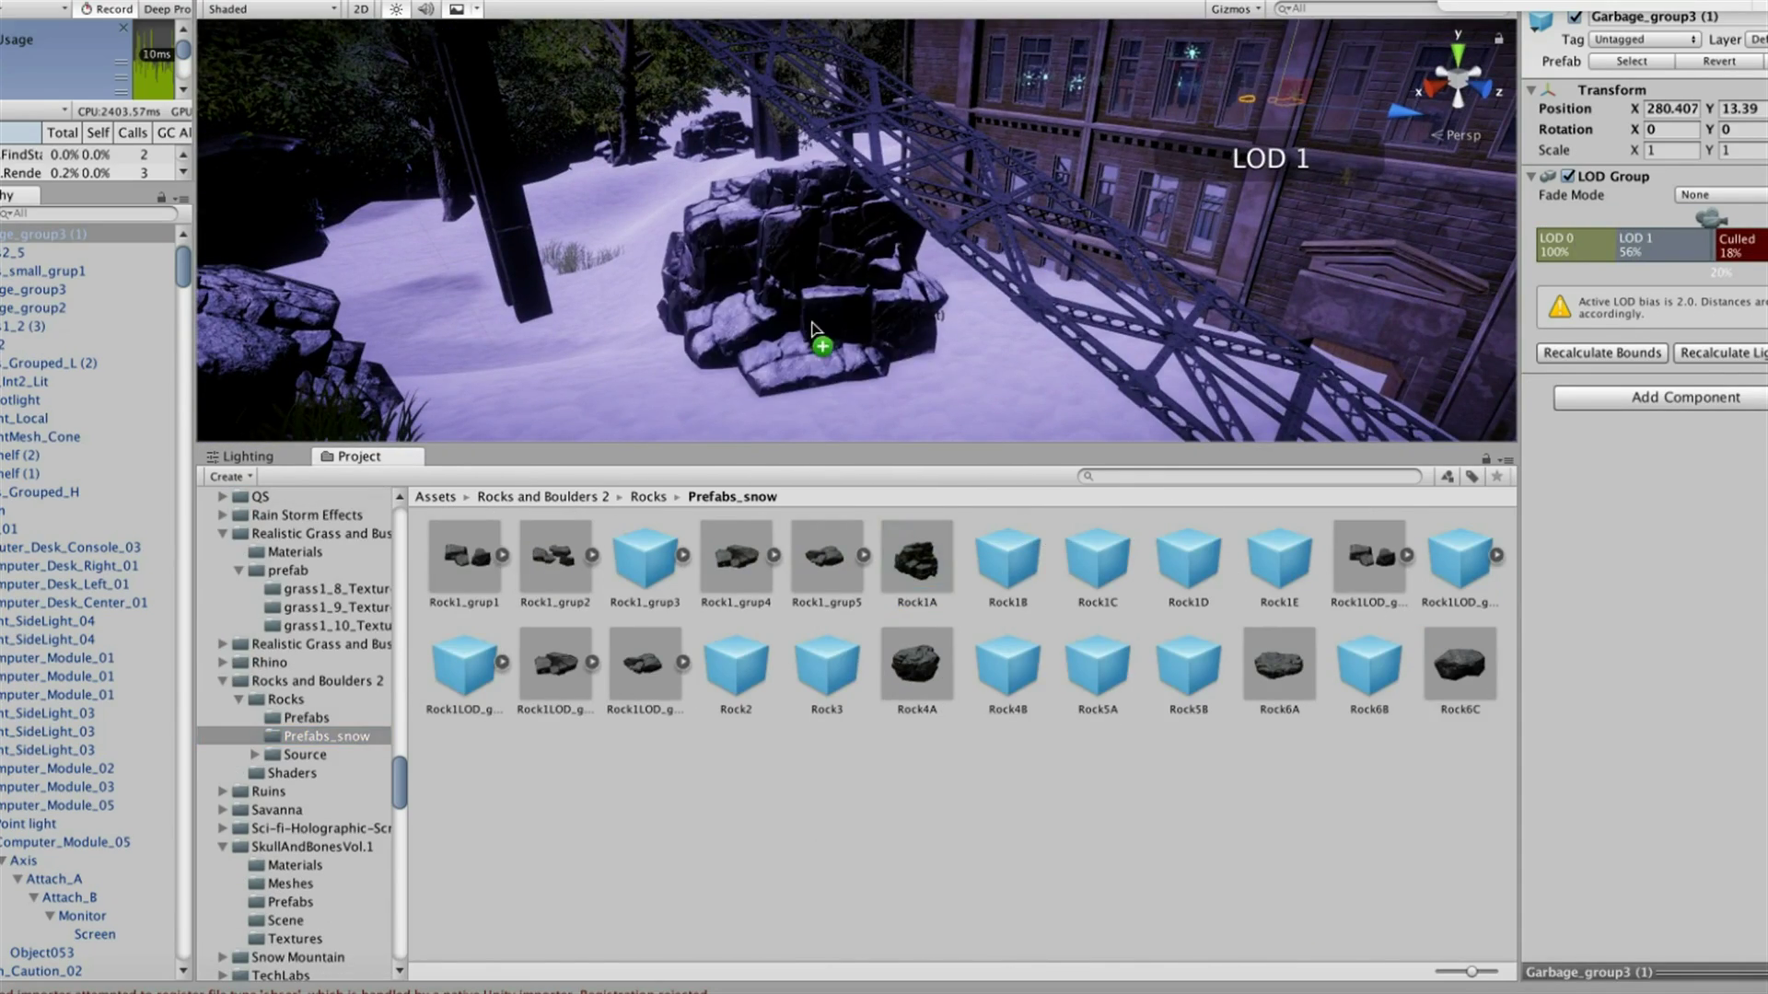
left_click_drag(812, 329, 813, 337)
left_click(1682, 436)
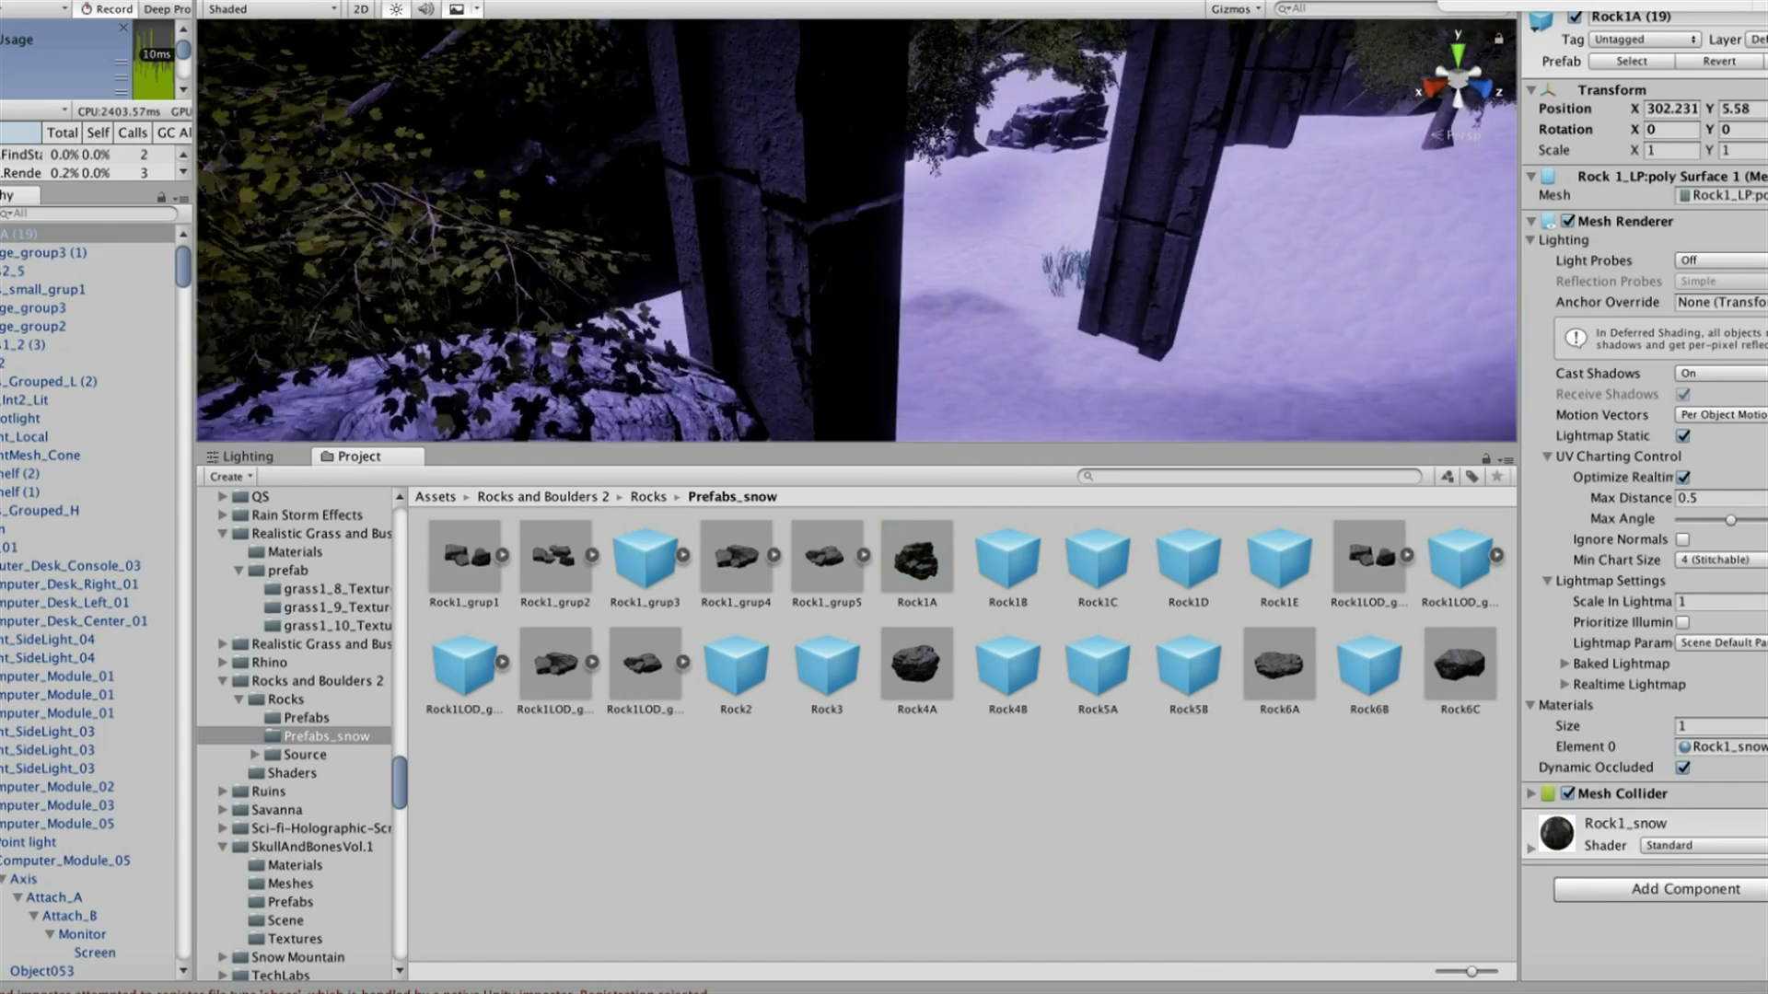
left_click(464, 560)
left_click_drag(464, 560, 695, 348)
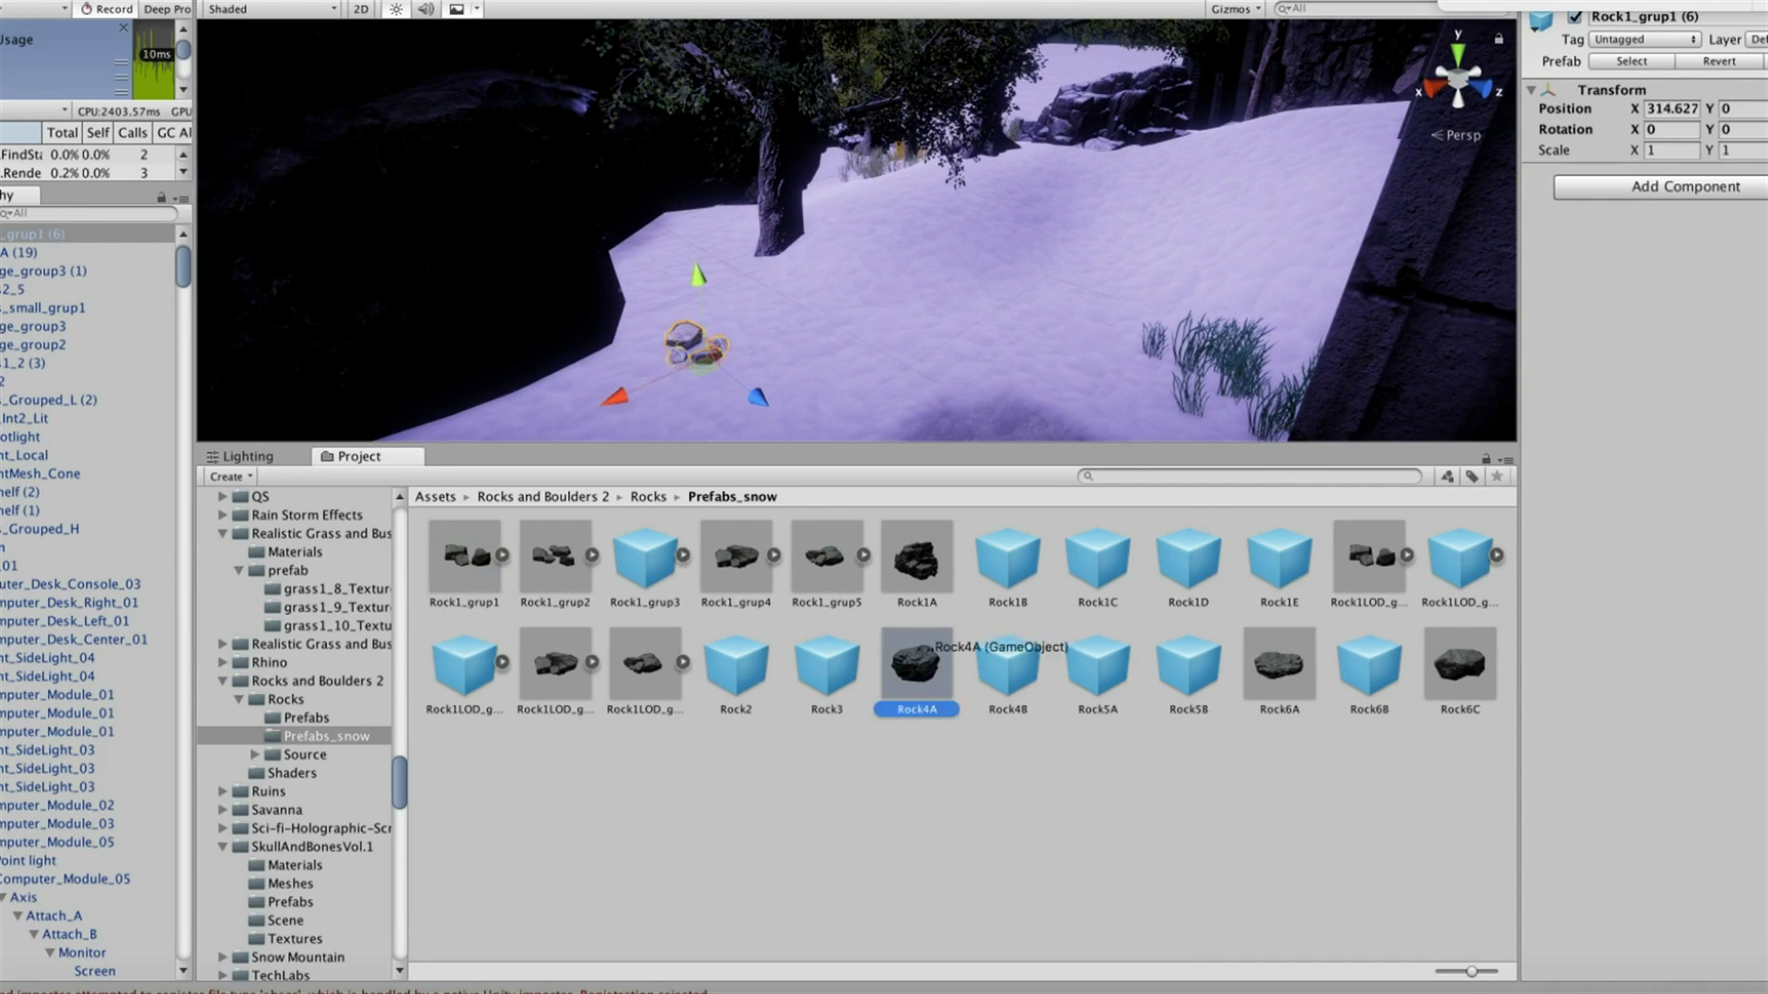
left_click_drag(930, 649, 962, 258)
Make Rock1_grup1's child rocks static and add a Rock1_grup4 group by the icy river
double_click(28, 252)
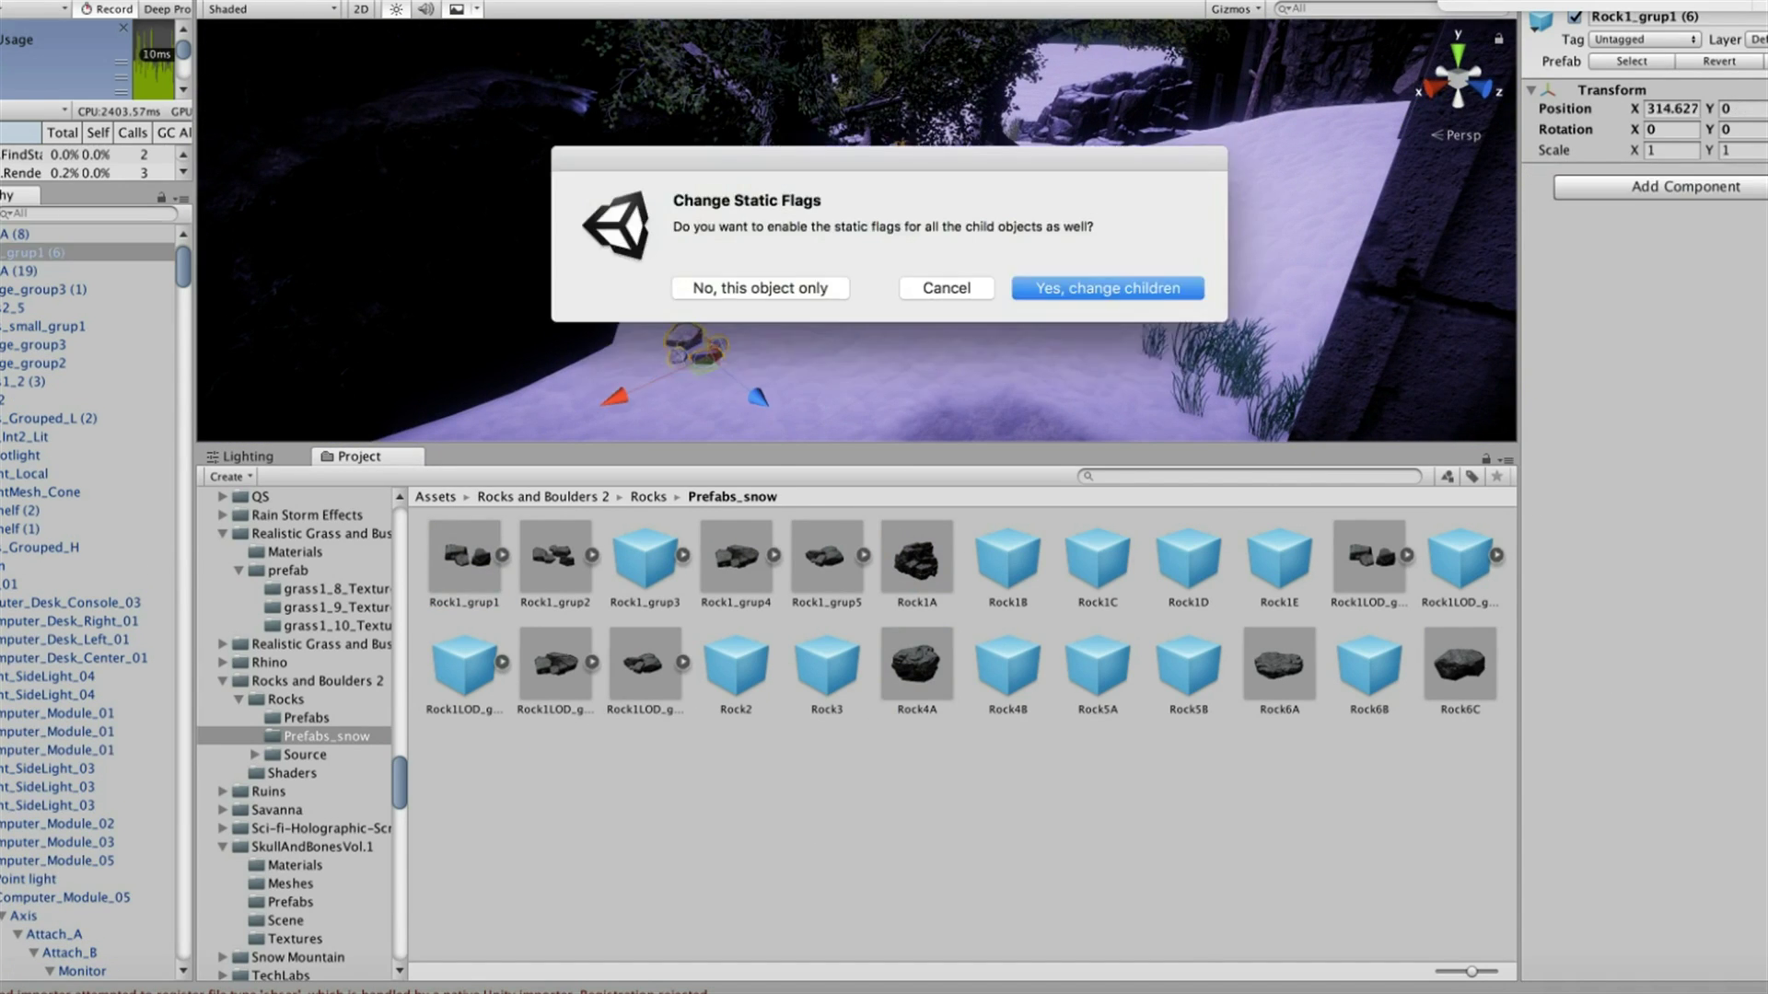
key("Return")
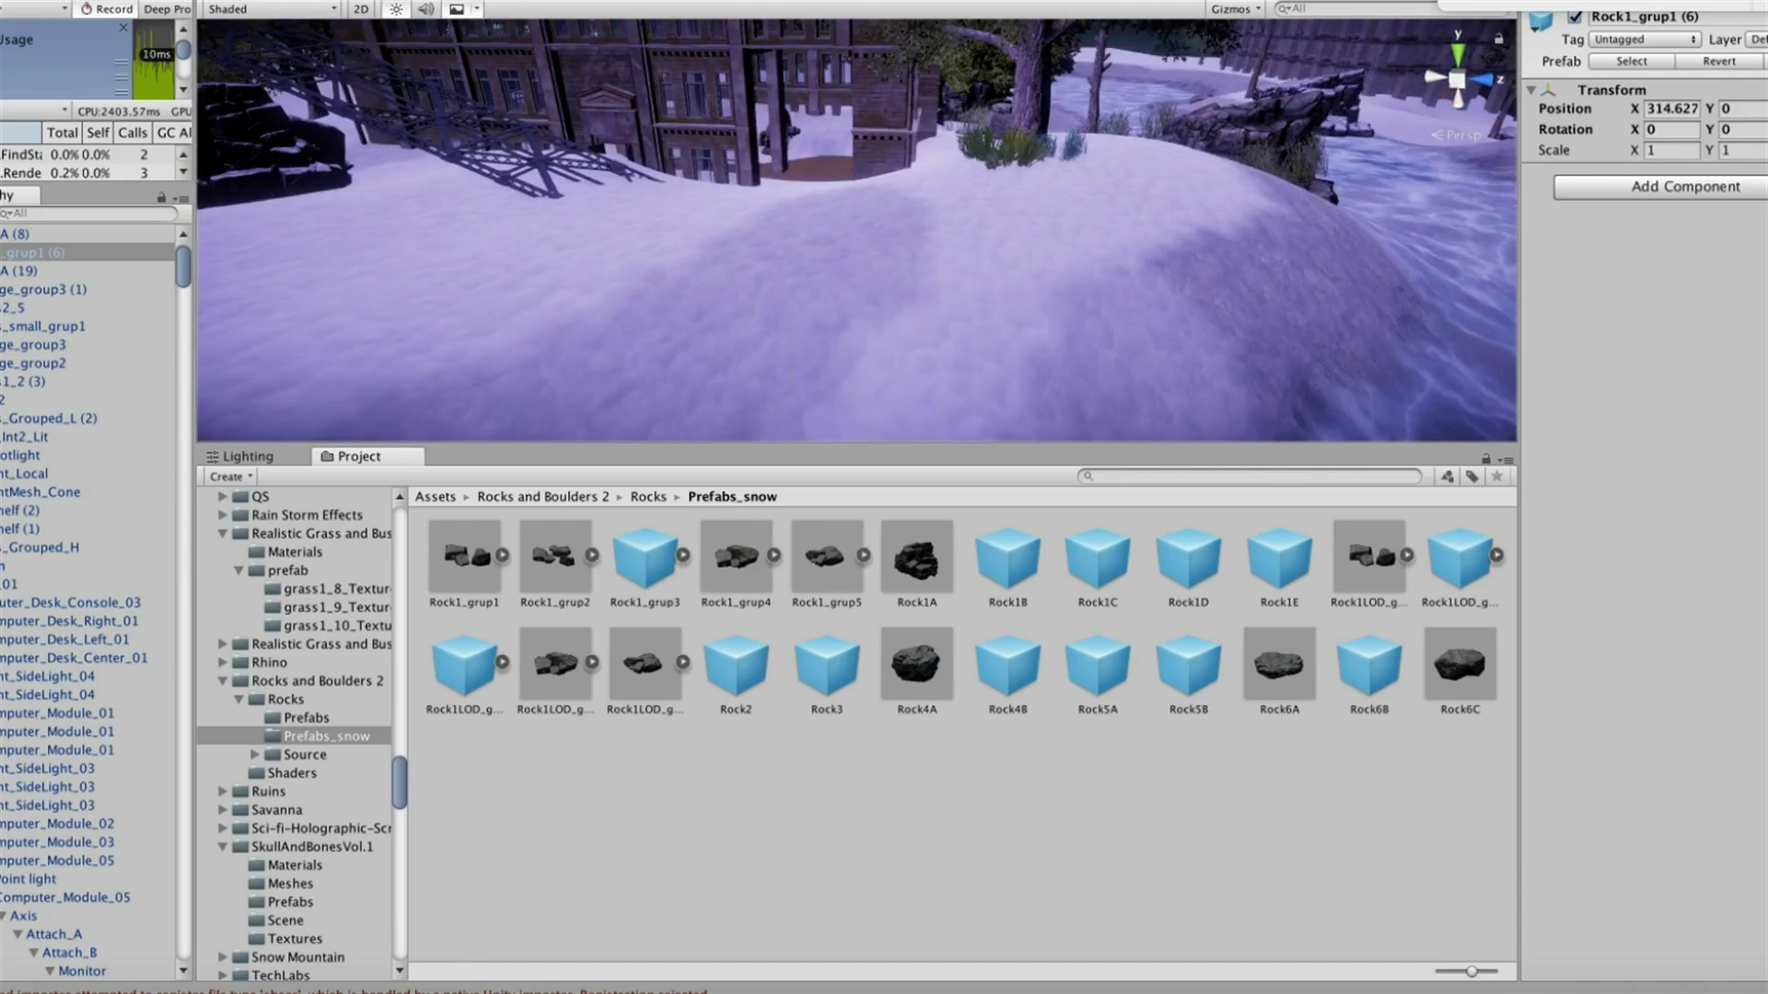
left_click_drag(736, 557, 1119, 277)
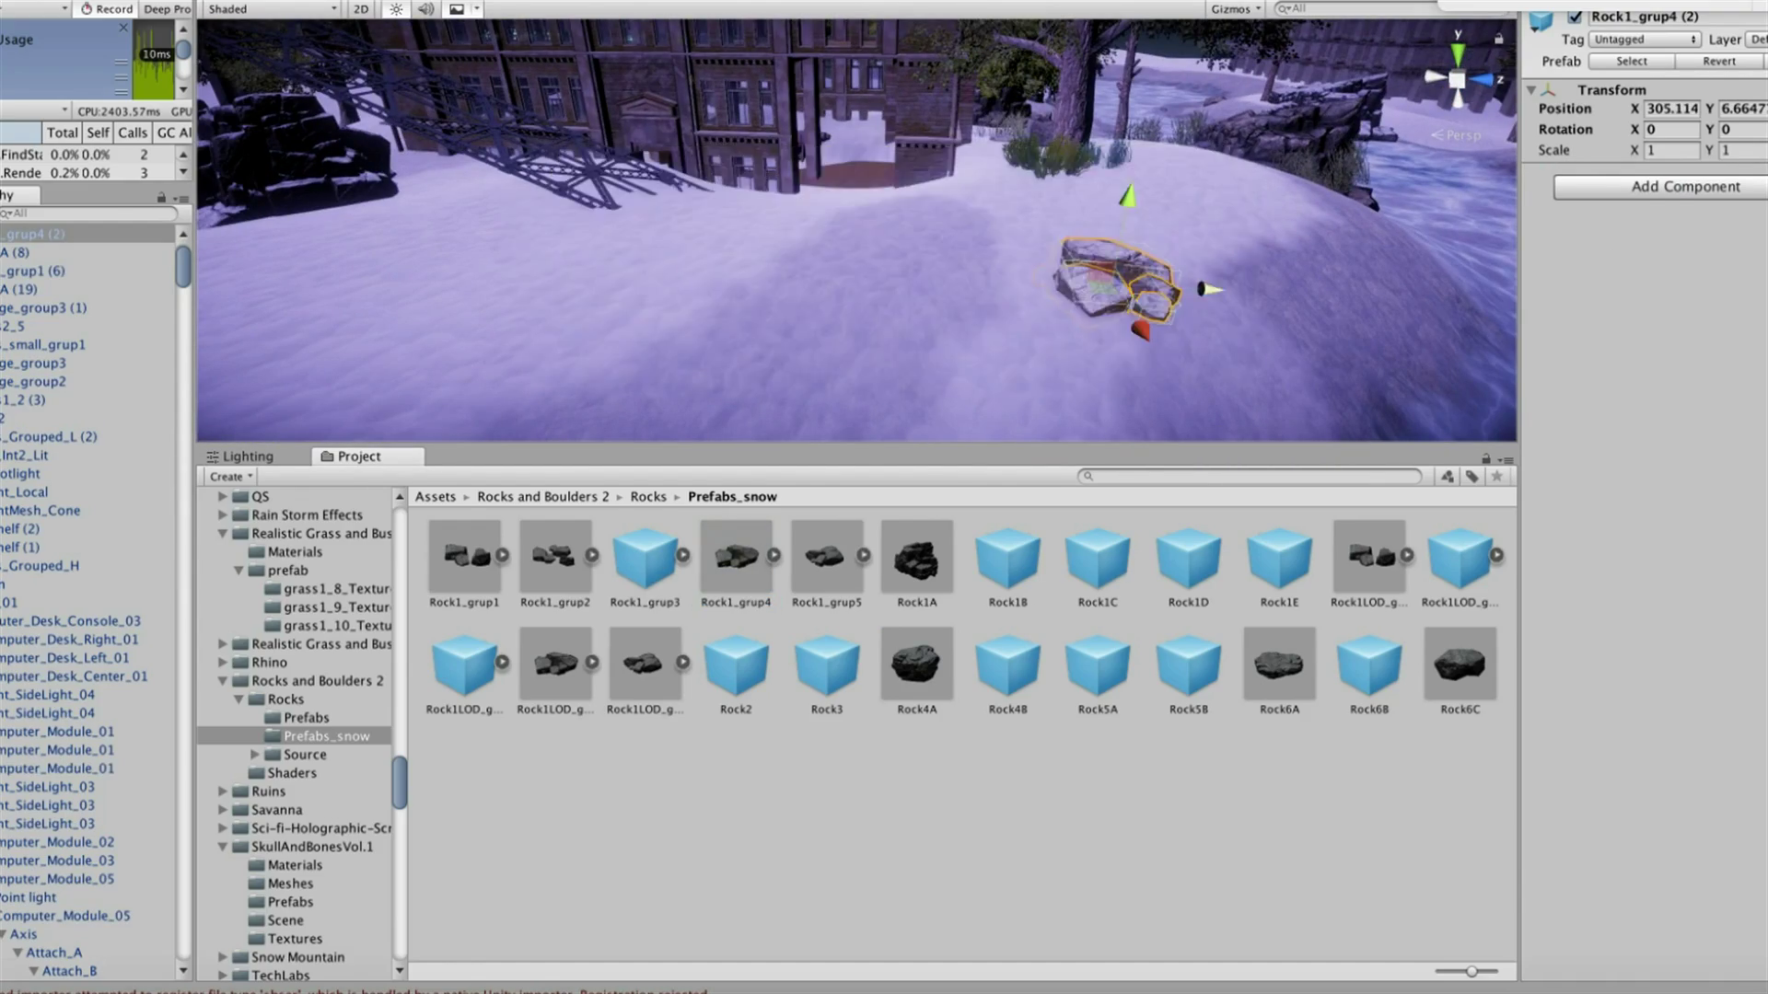
right_click_drag(856, 277, 829, 230)
key("w")
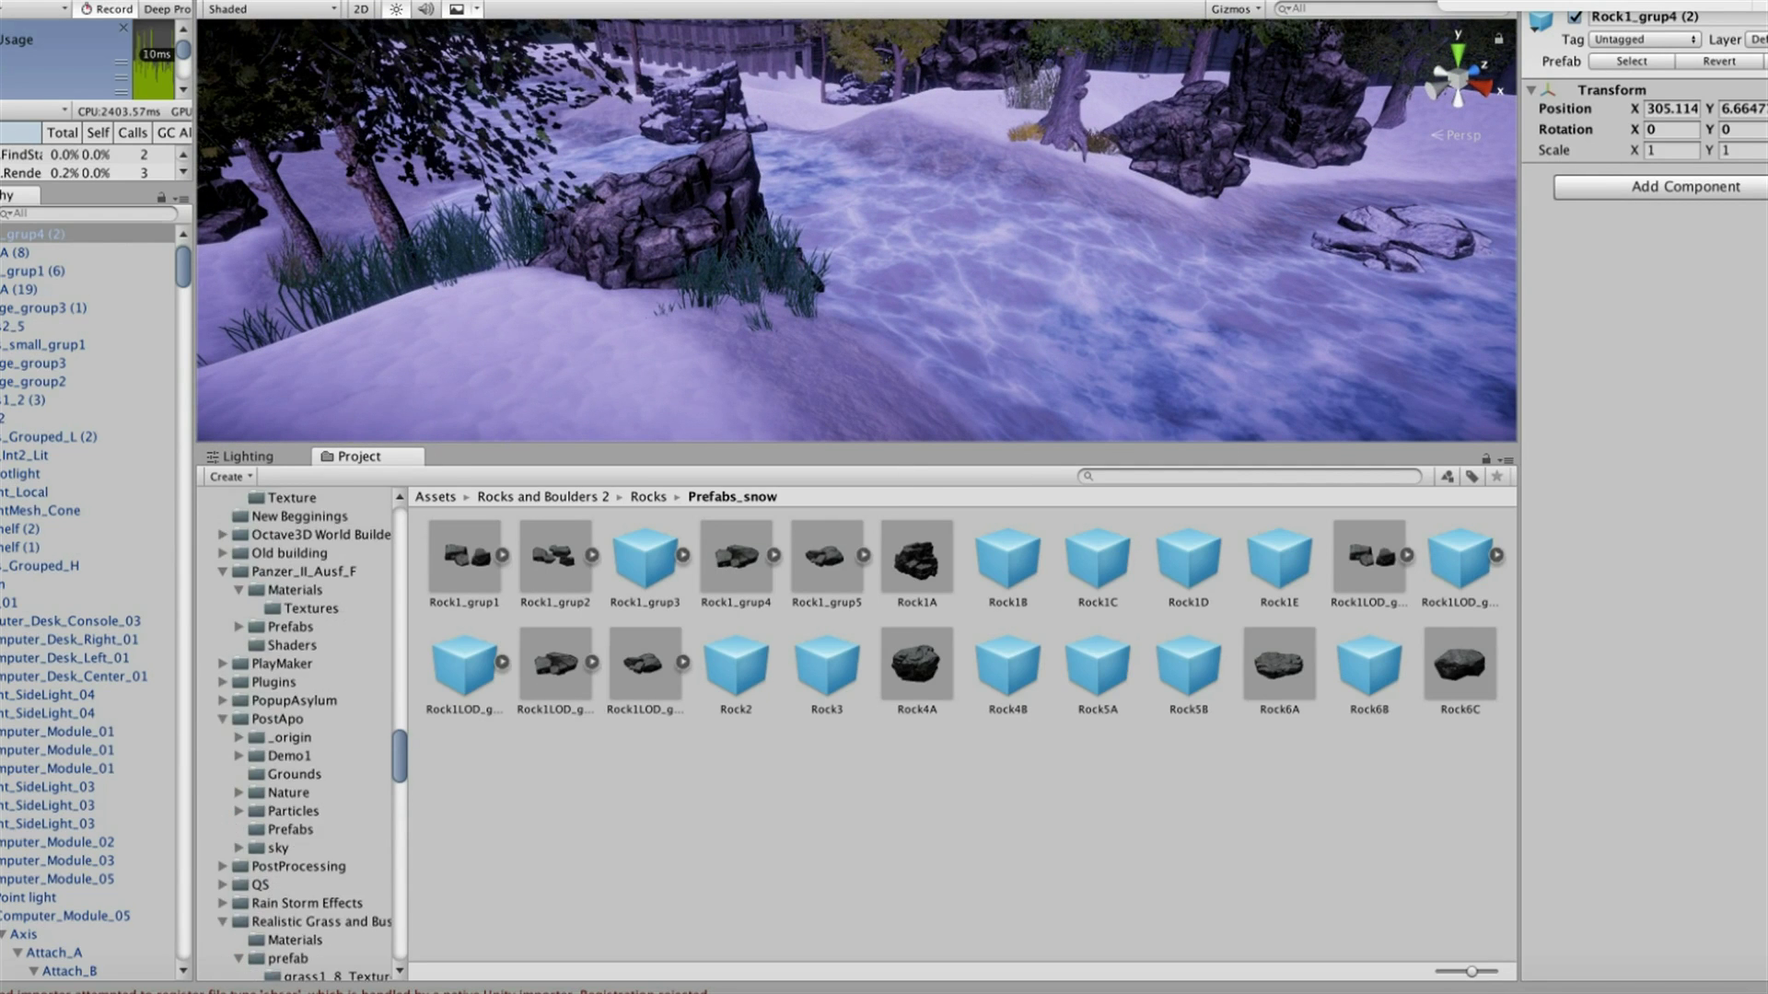
left_click(313, 715)
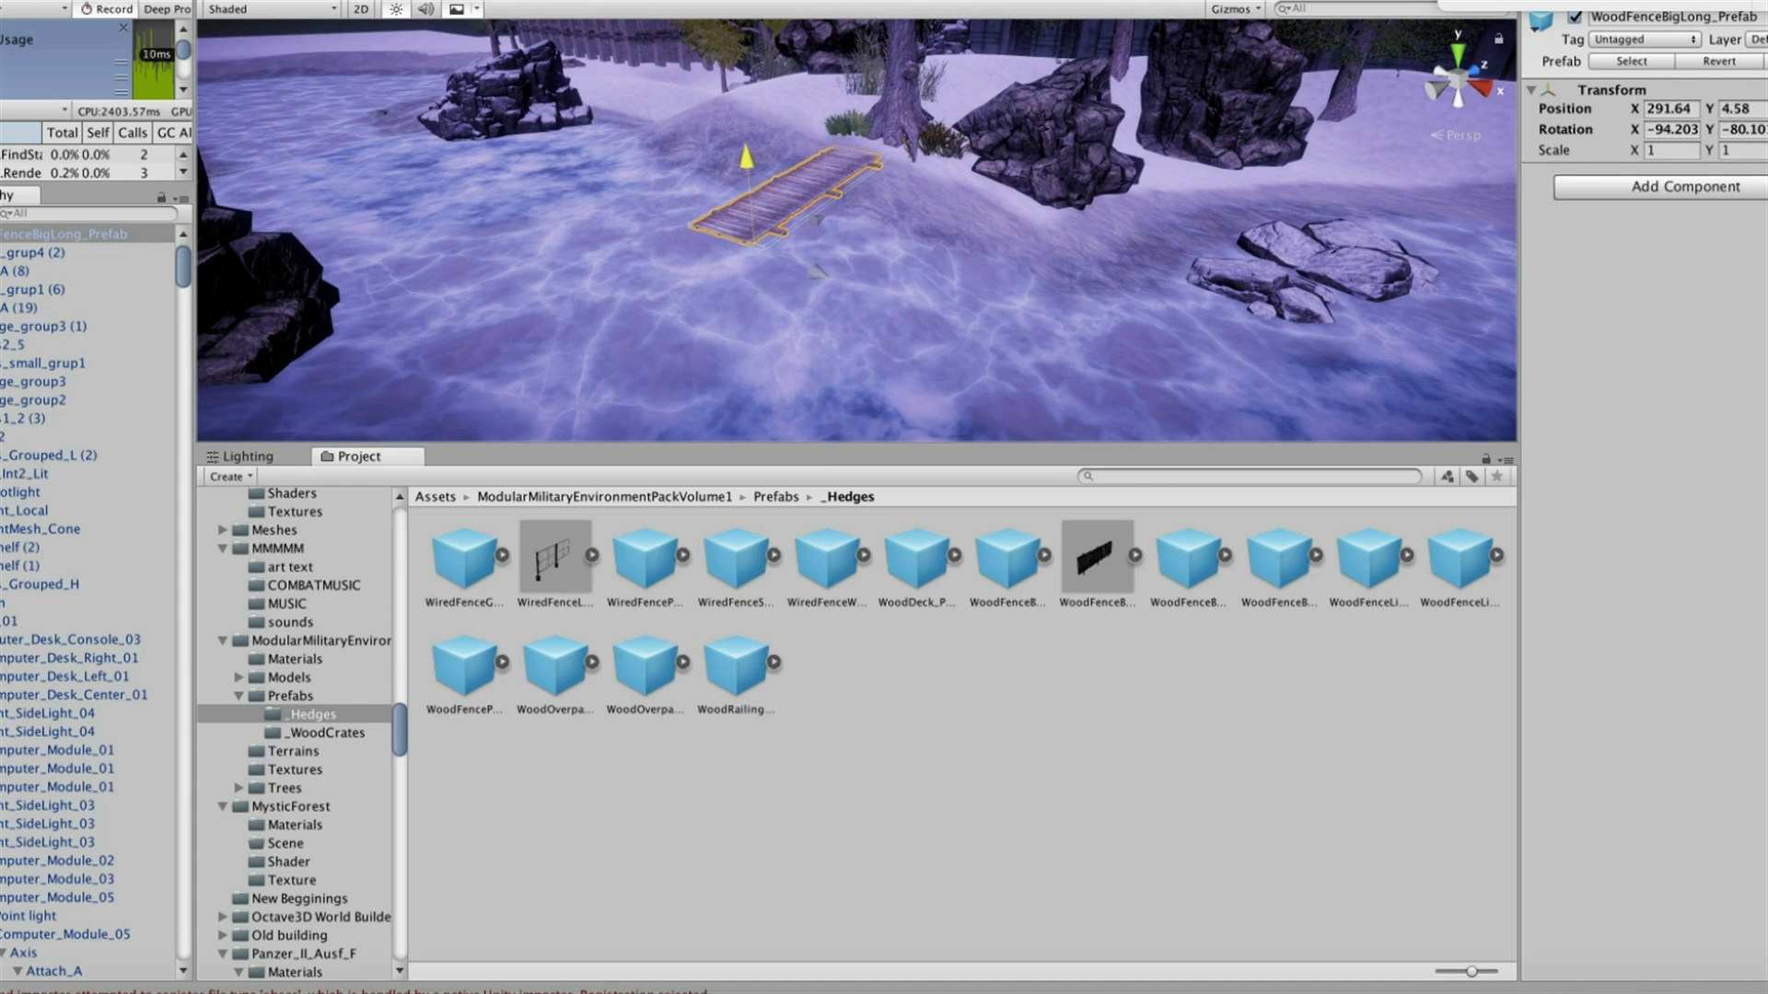
Duplicate the WoodFenceBigLong_Prefab plank with Edit > Duplicate and view it from above
left_click(128, 7)
left_click(144, 68)
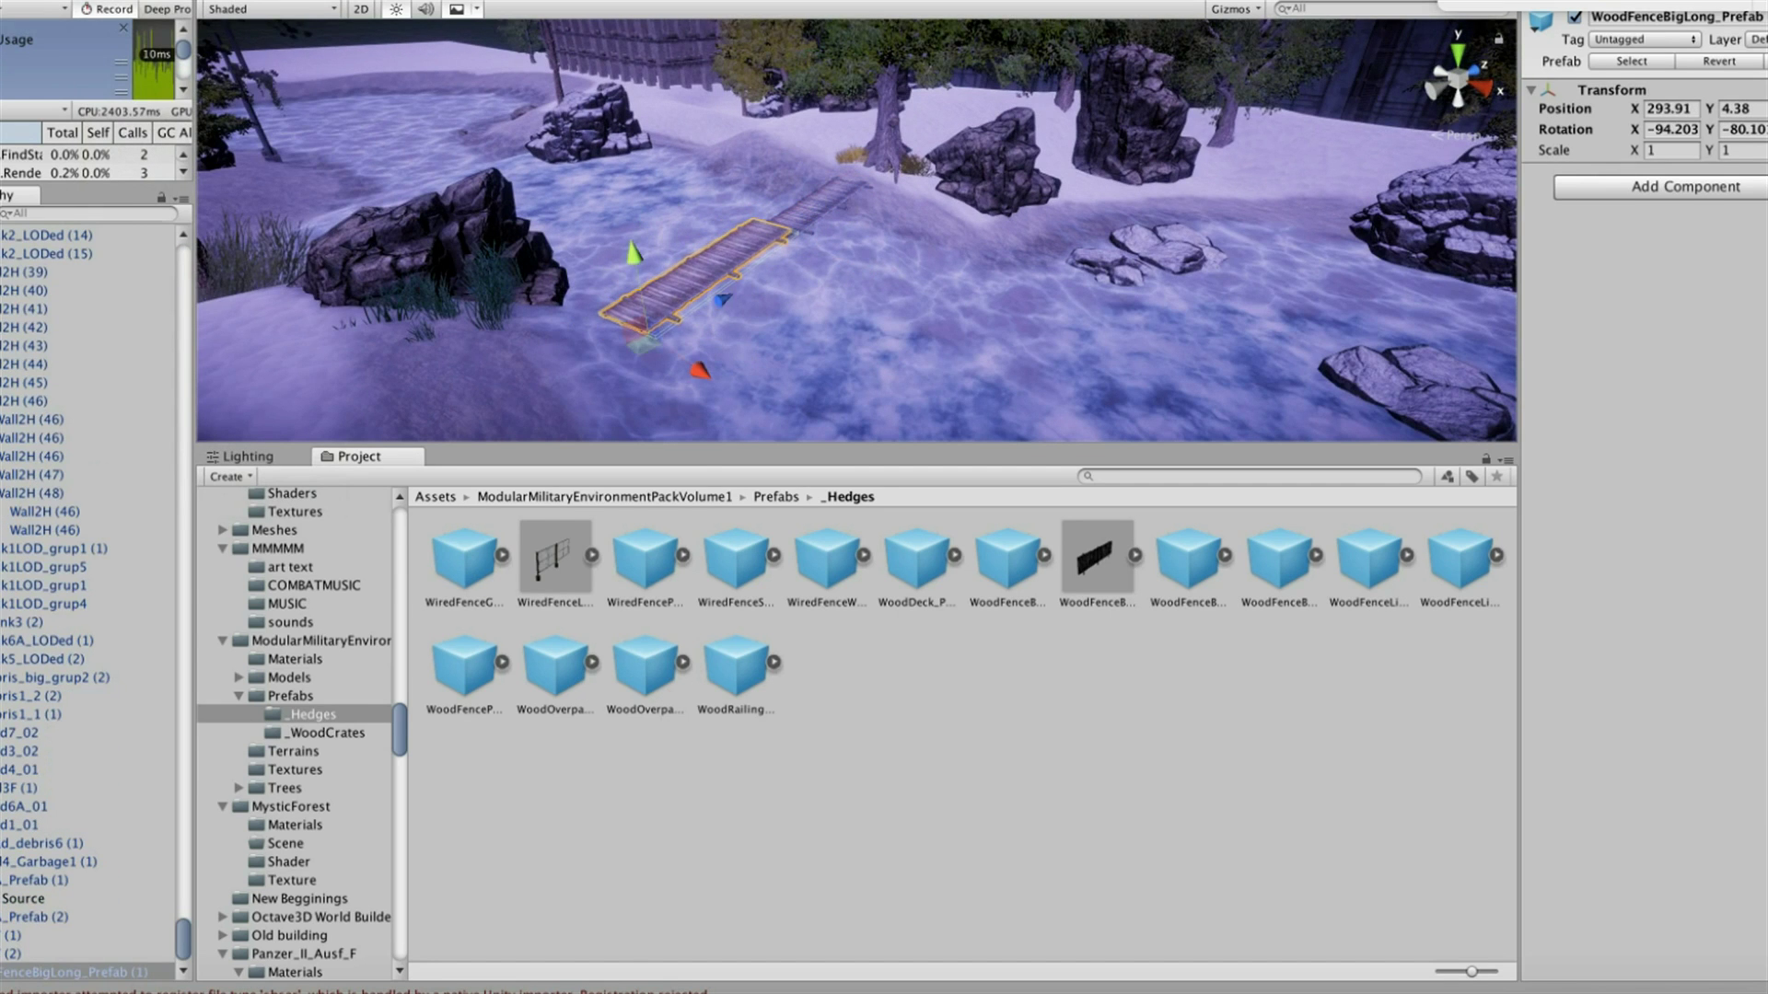
key("f")
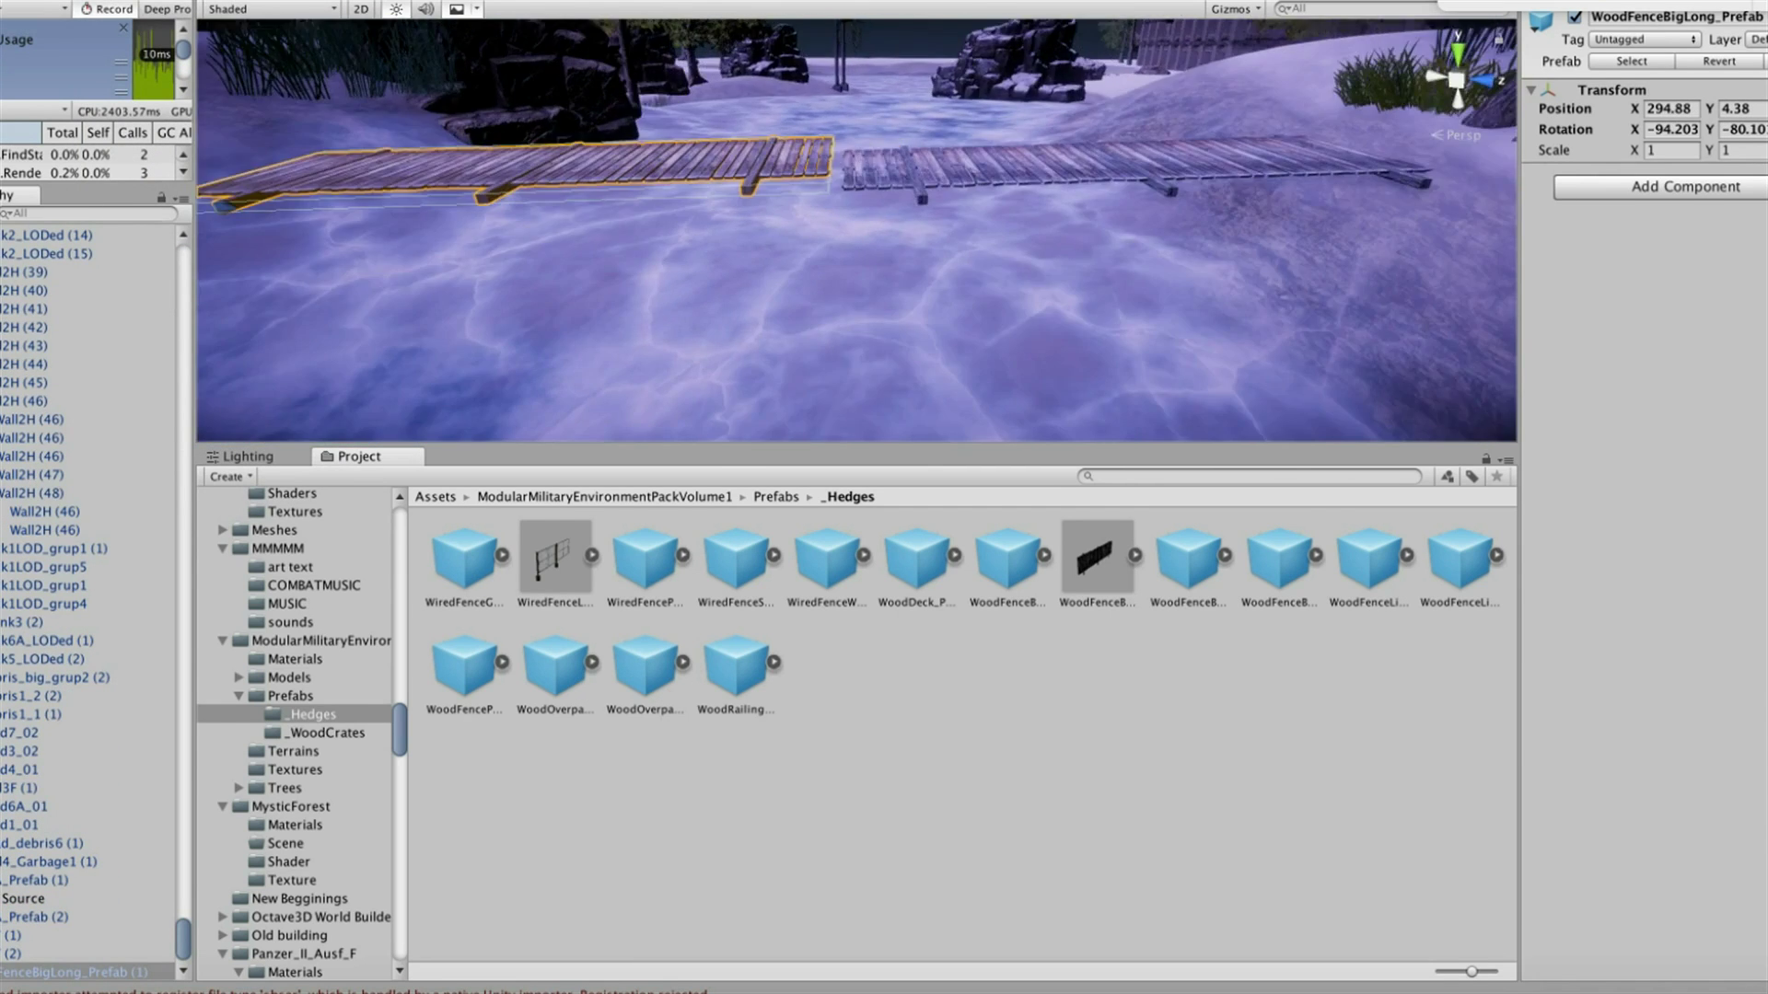
left_click_drag(856, 276, 1041, 386, "alt")
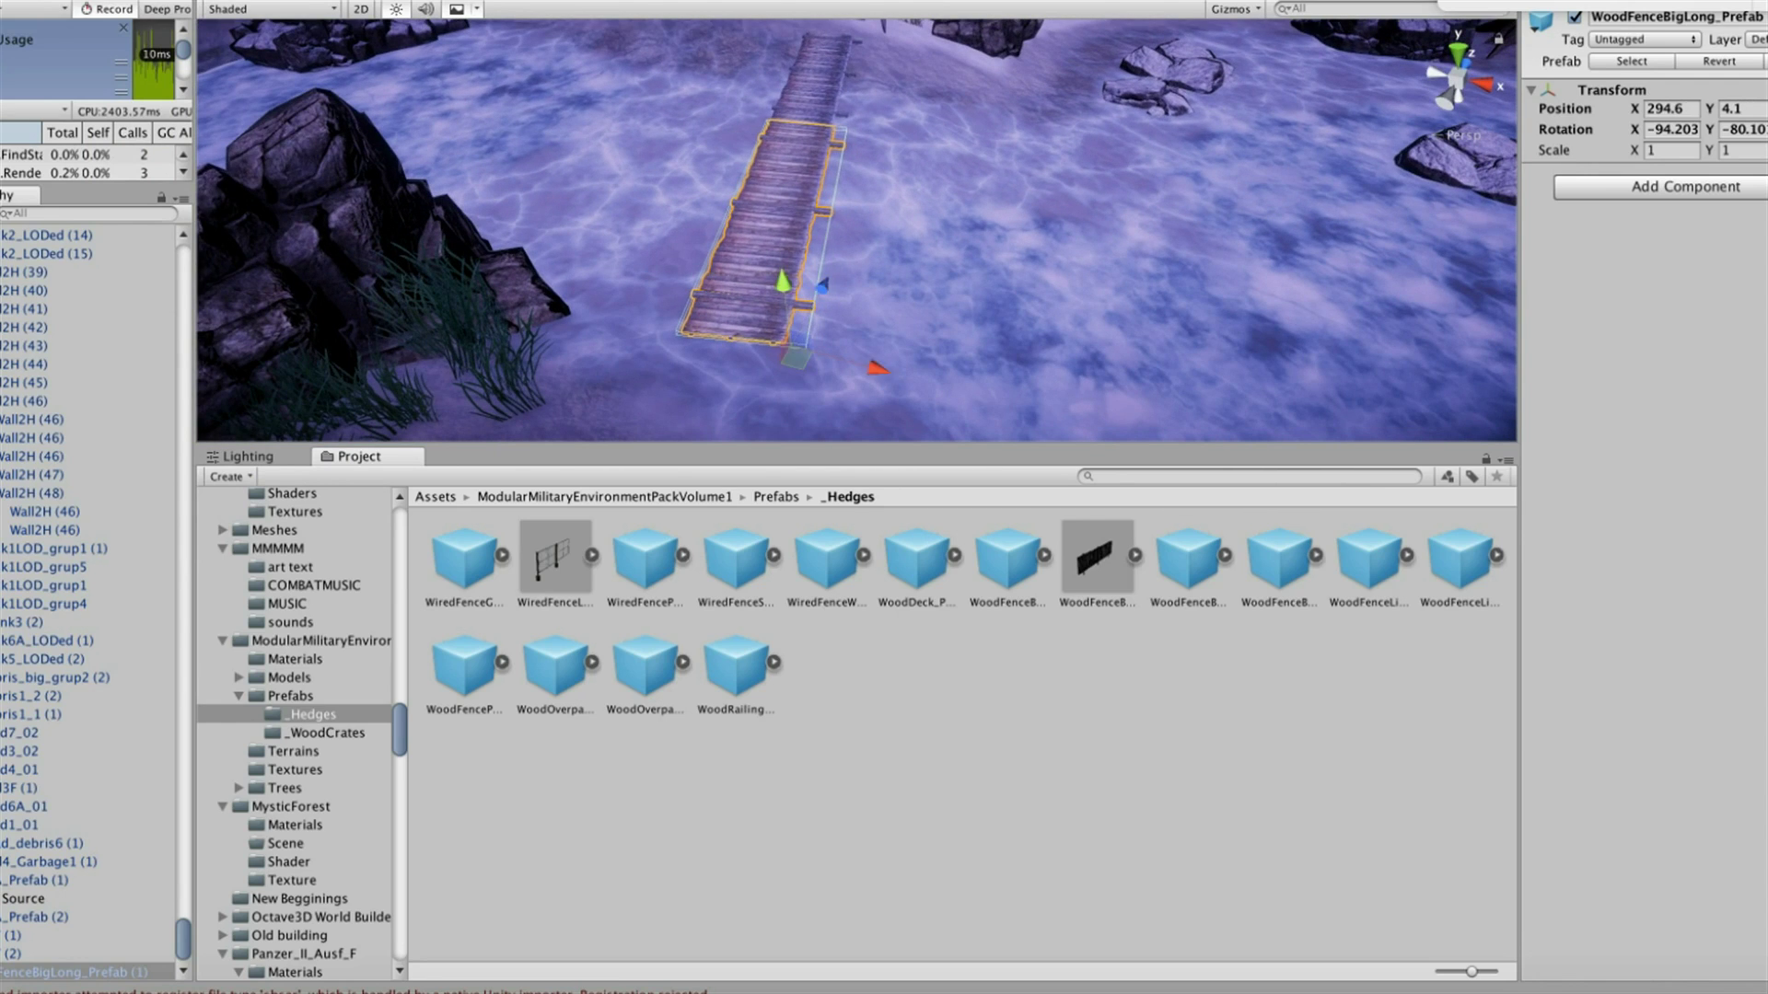
Make another plank copy with Ctrl+D and slide it to lengthen the bridge
key("ctrl+d")
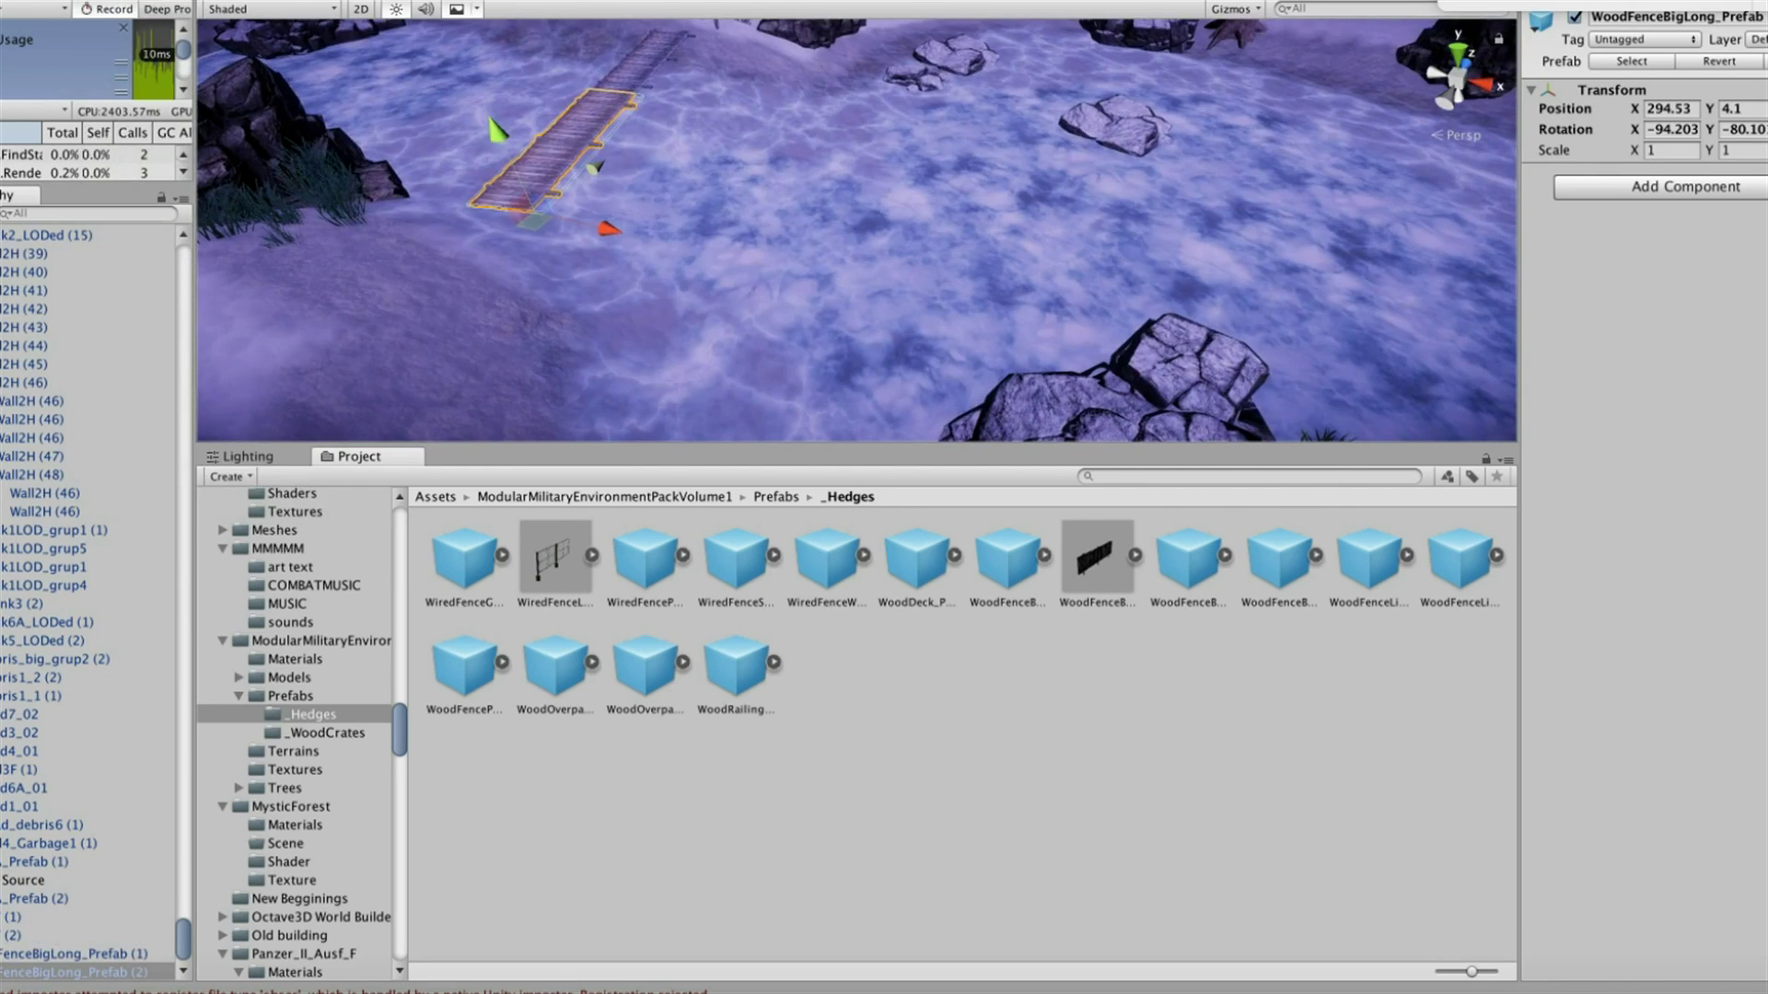
left_click_drag(359, 399, 398, 373)
left_click(402, 375)
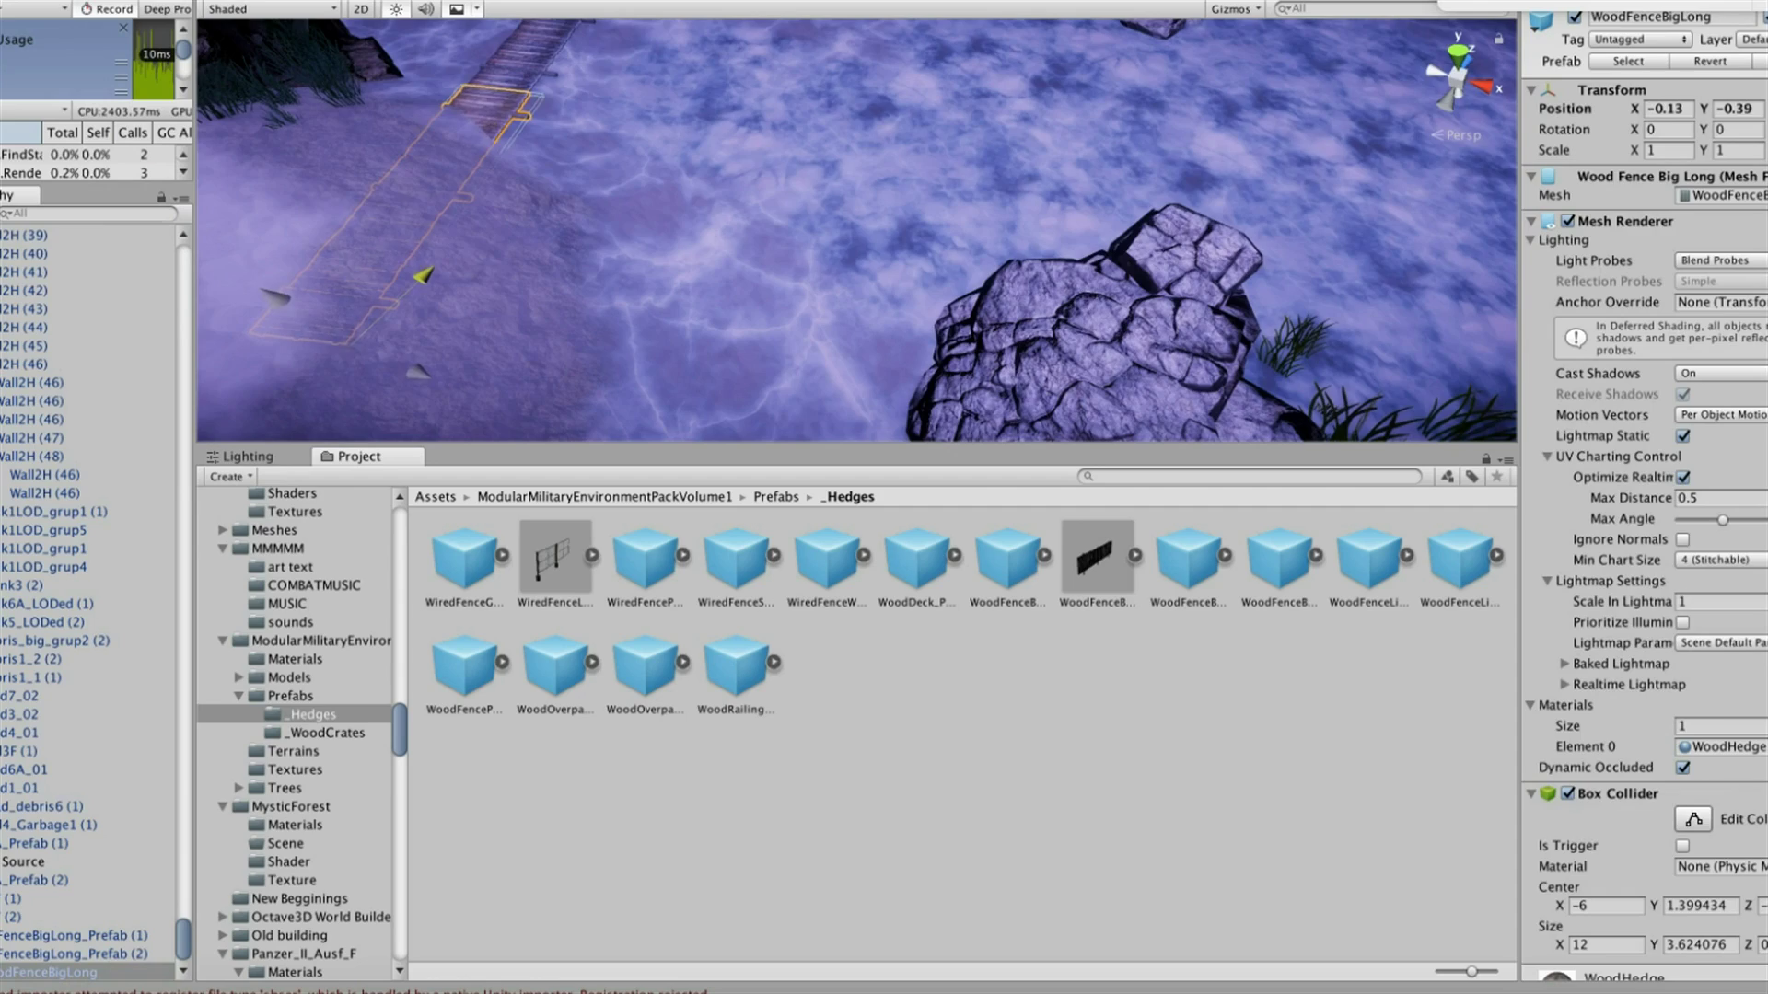
left_click_drag(857, 230, 921, 276, "alt")
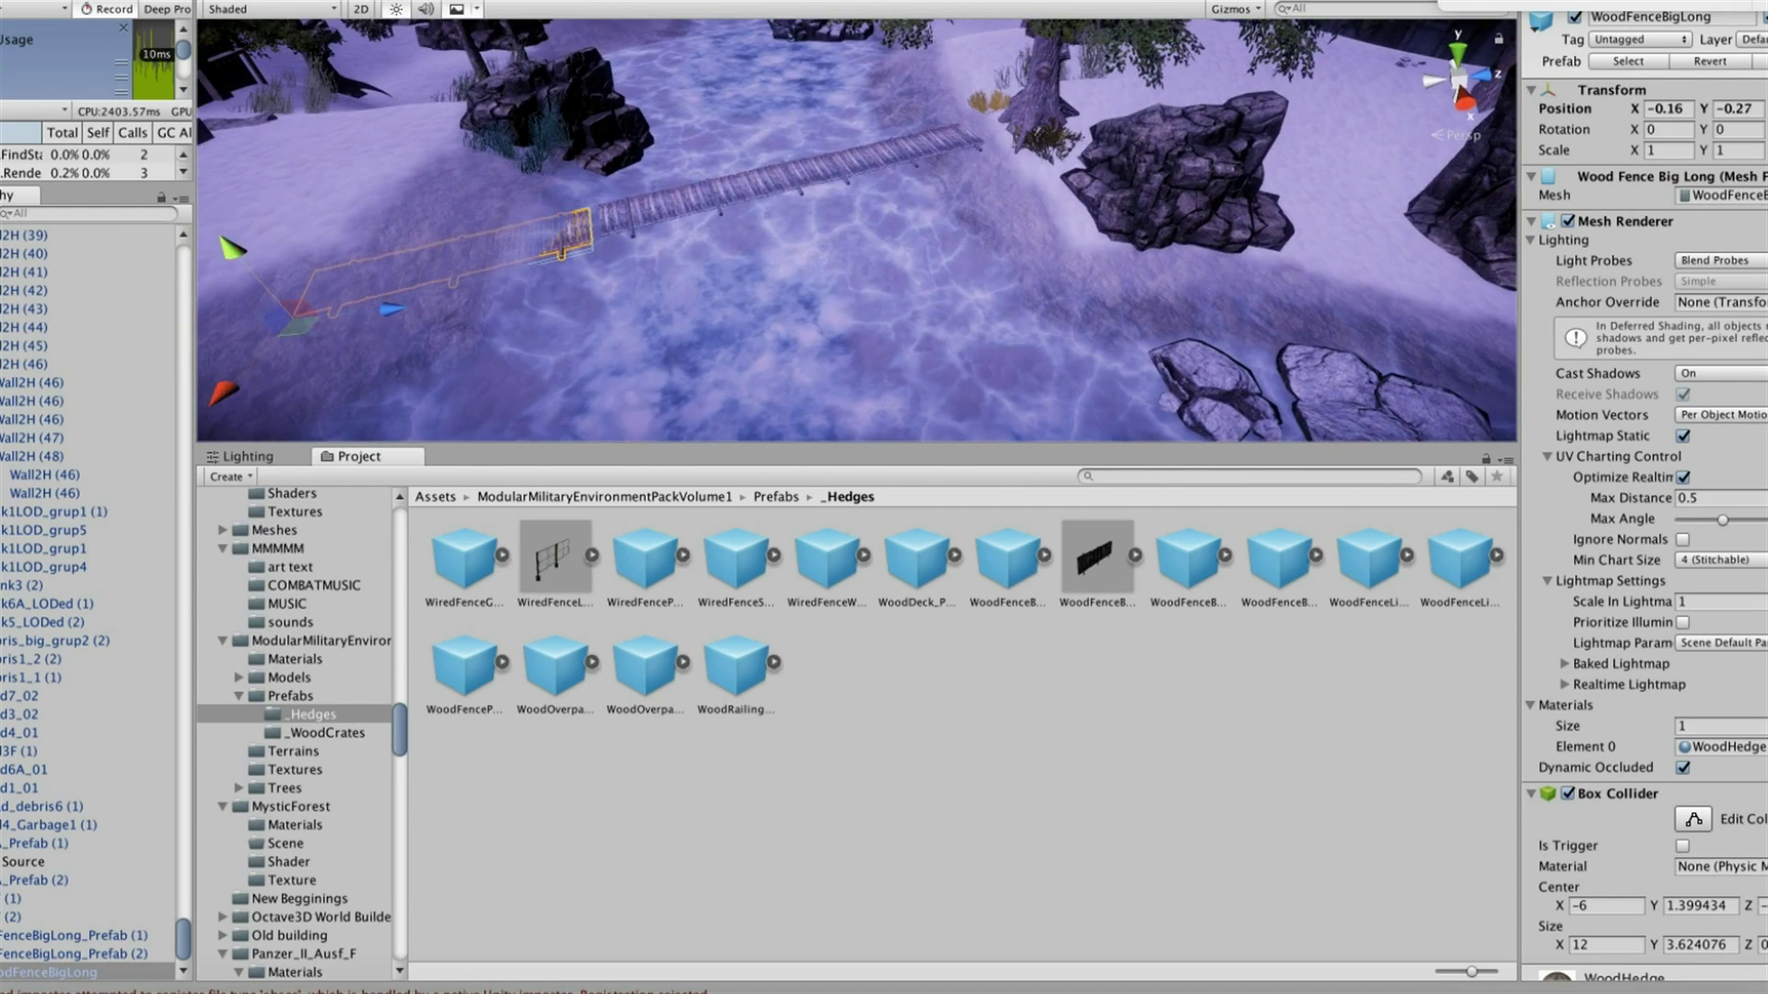
mouse_move(856, 230)
right_mouse_down()
mouse_move(929, 262)
mouse_move(920, 276)
right_mouse_up()
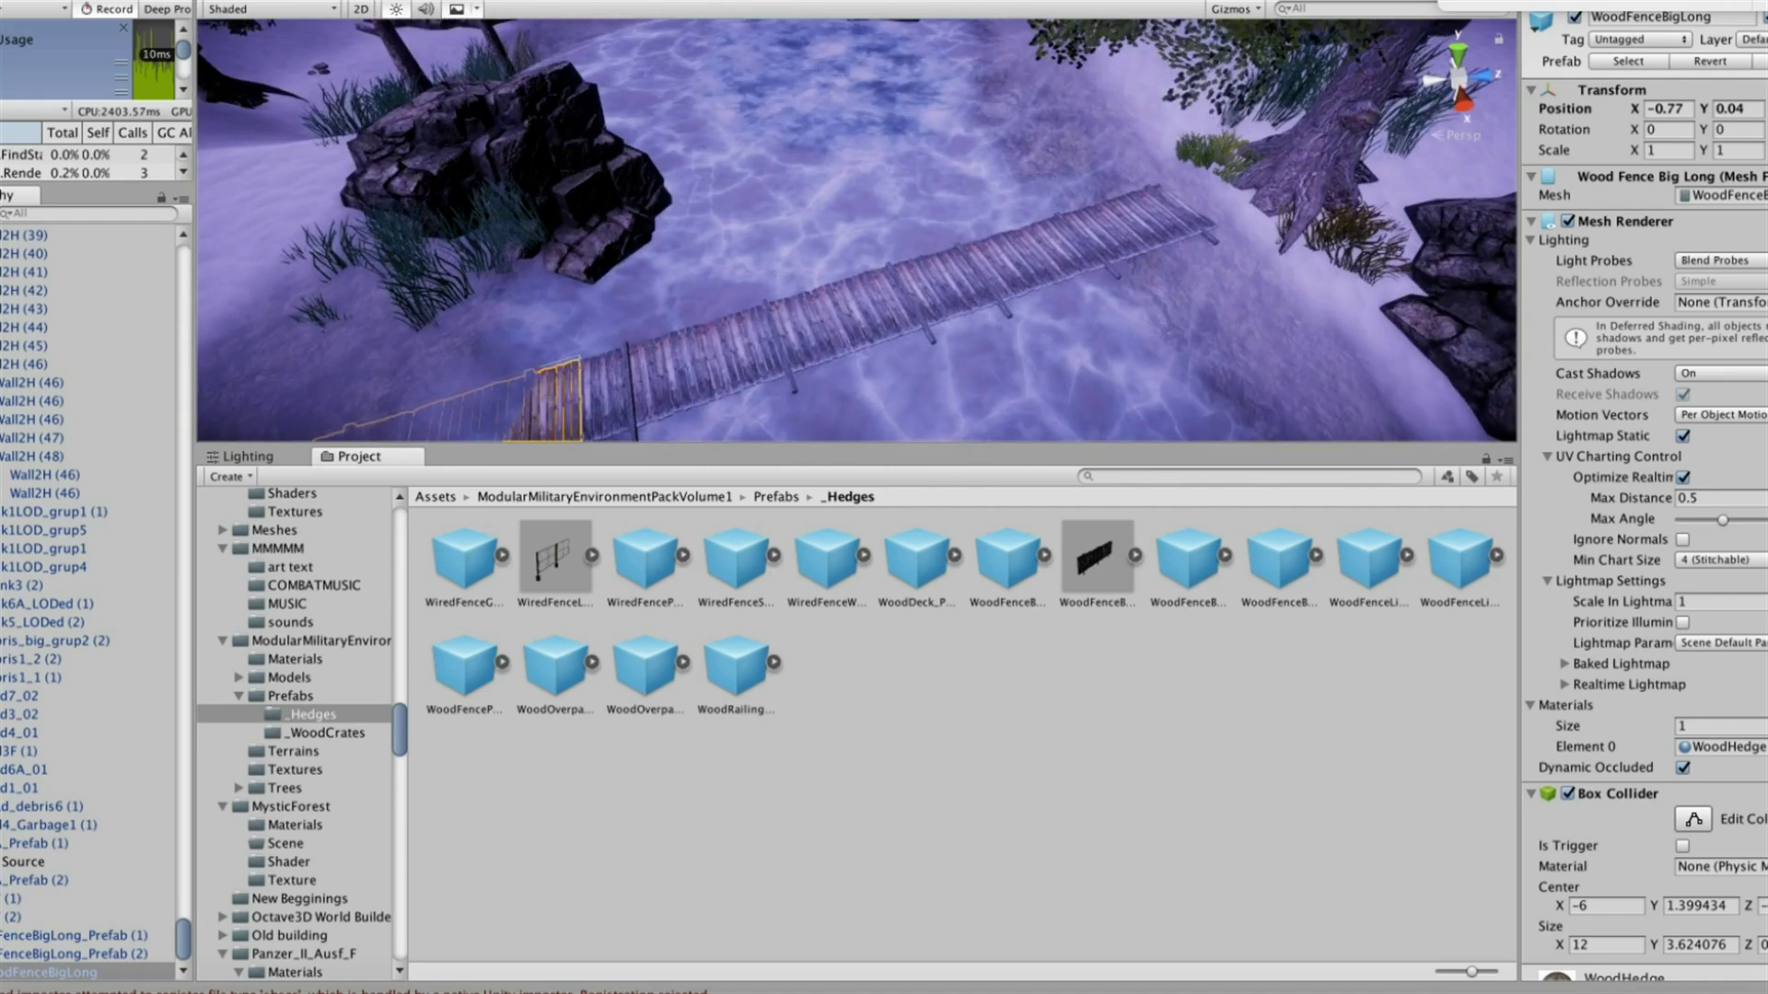
left_click(1618, 177)
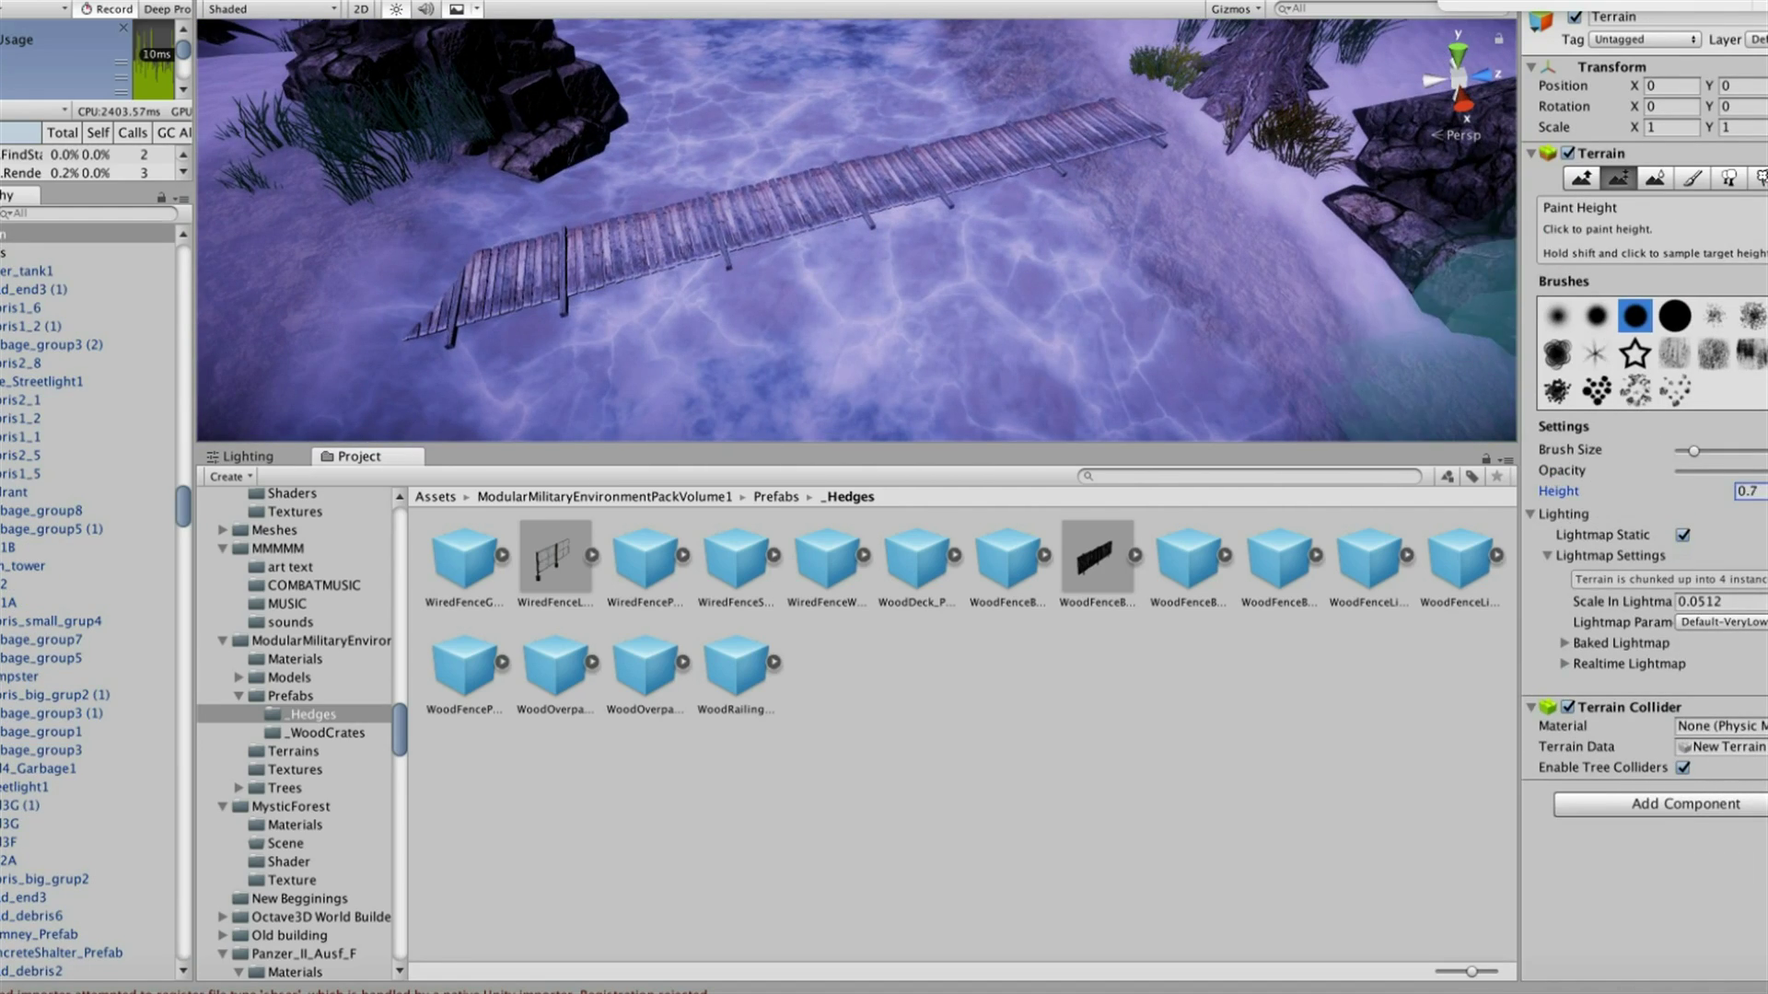
Raise and reshape the riverbed terrain beneath the bridge with Paint Height
right_click_drag(920, 276, 920, 267)
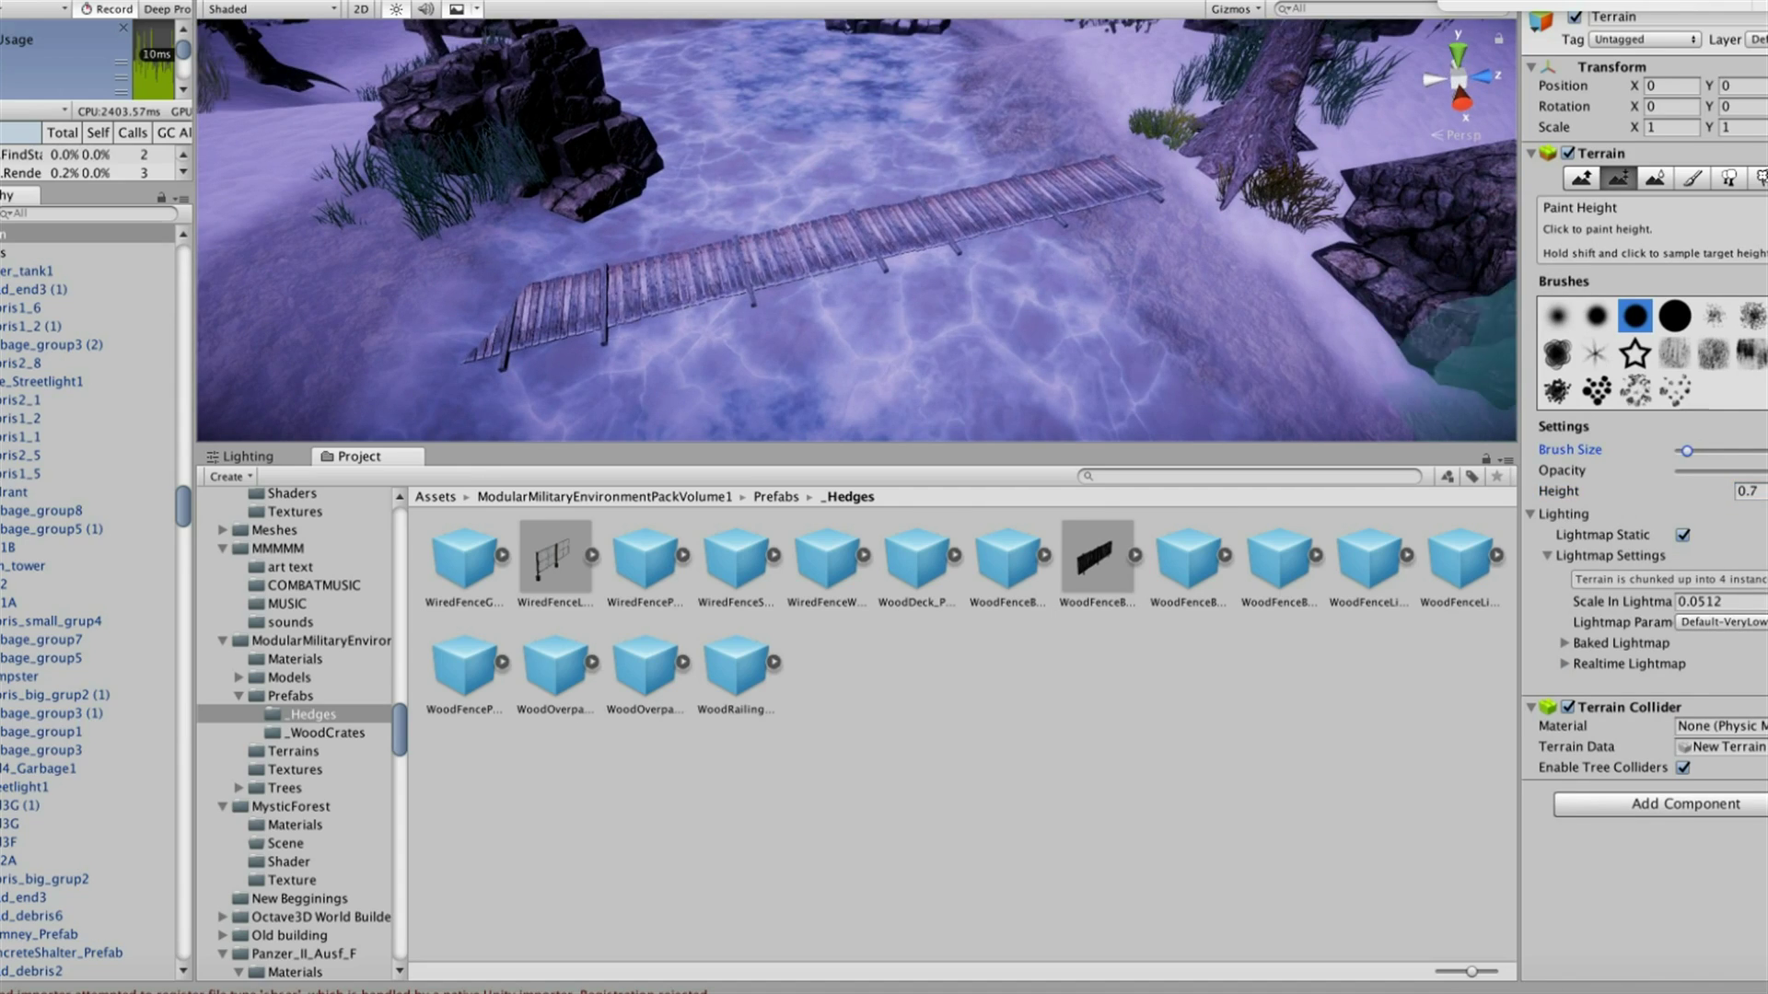
left_click_drag(856, 387, 907, 414)
mouse_move(907, 414)
right_mouse_down()
mouse_move(833, 253)
mouse_move(903, 267)
right_mouse_up()
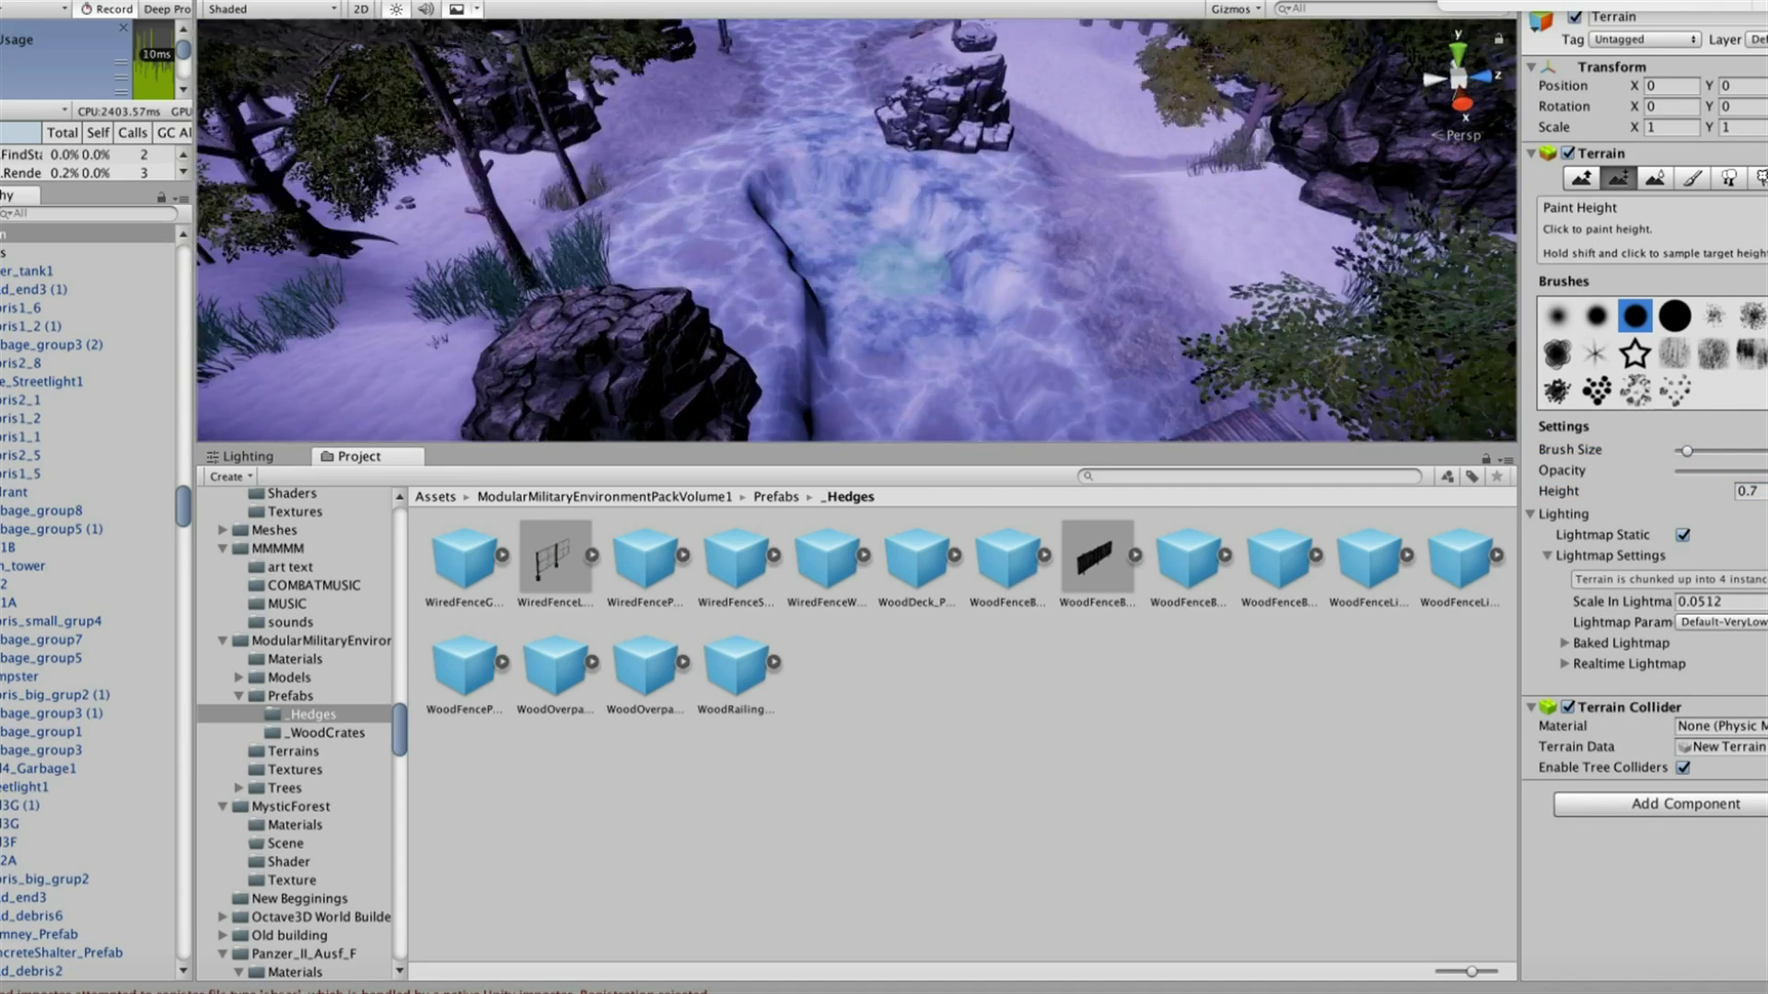
Smooth the terrain height along the river and the snow by the rock cluster
key("shift+e")
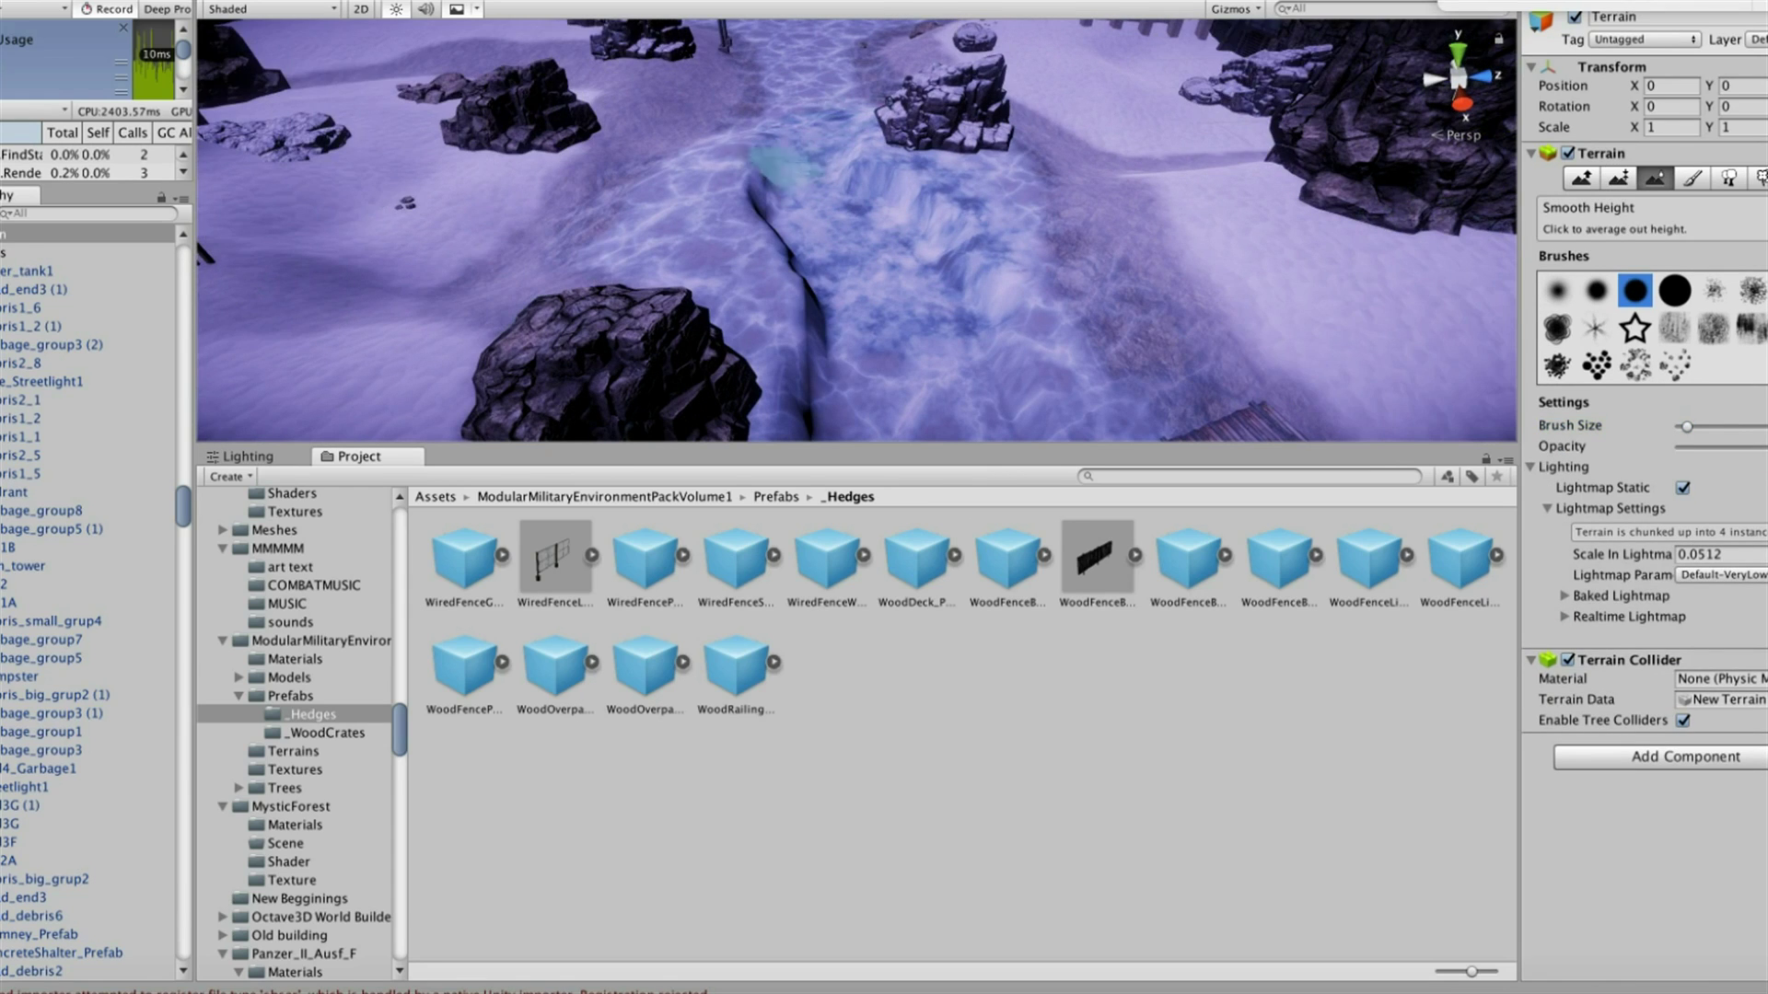
right_click_drag(824, 165, 764, 207)
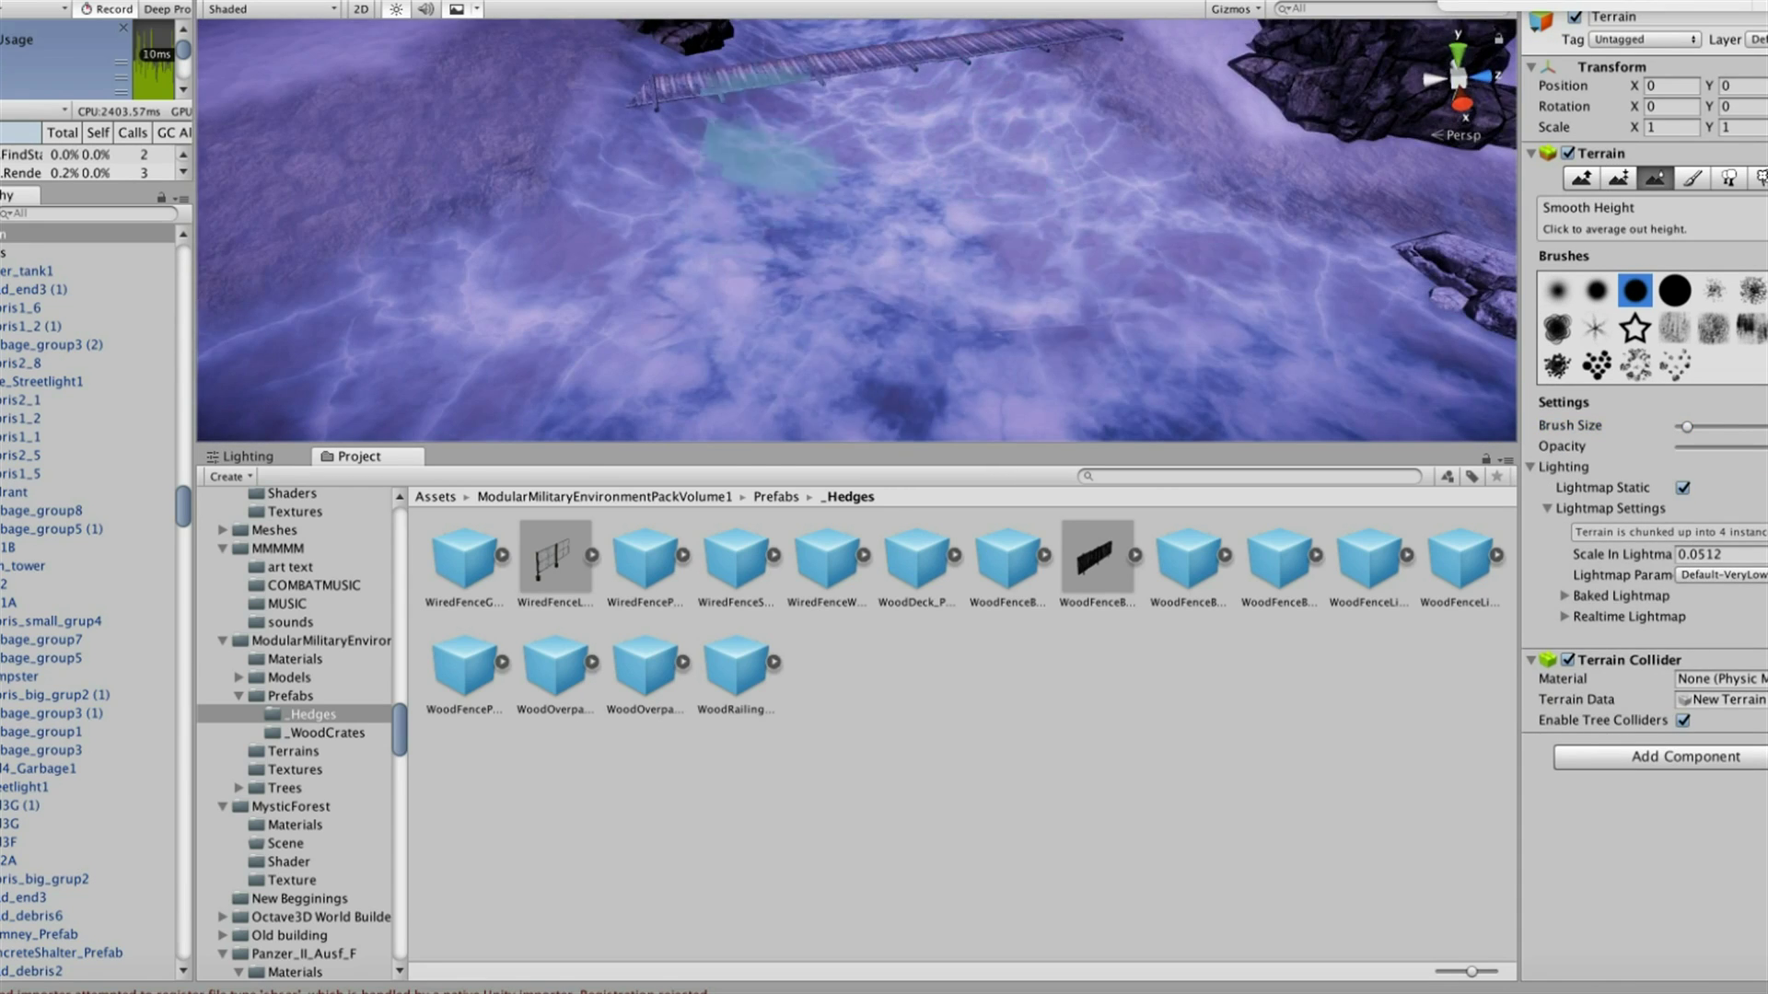
right_click_drag(801, 101, 810, 139)
key("shift+t")
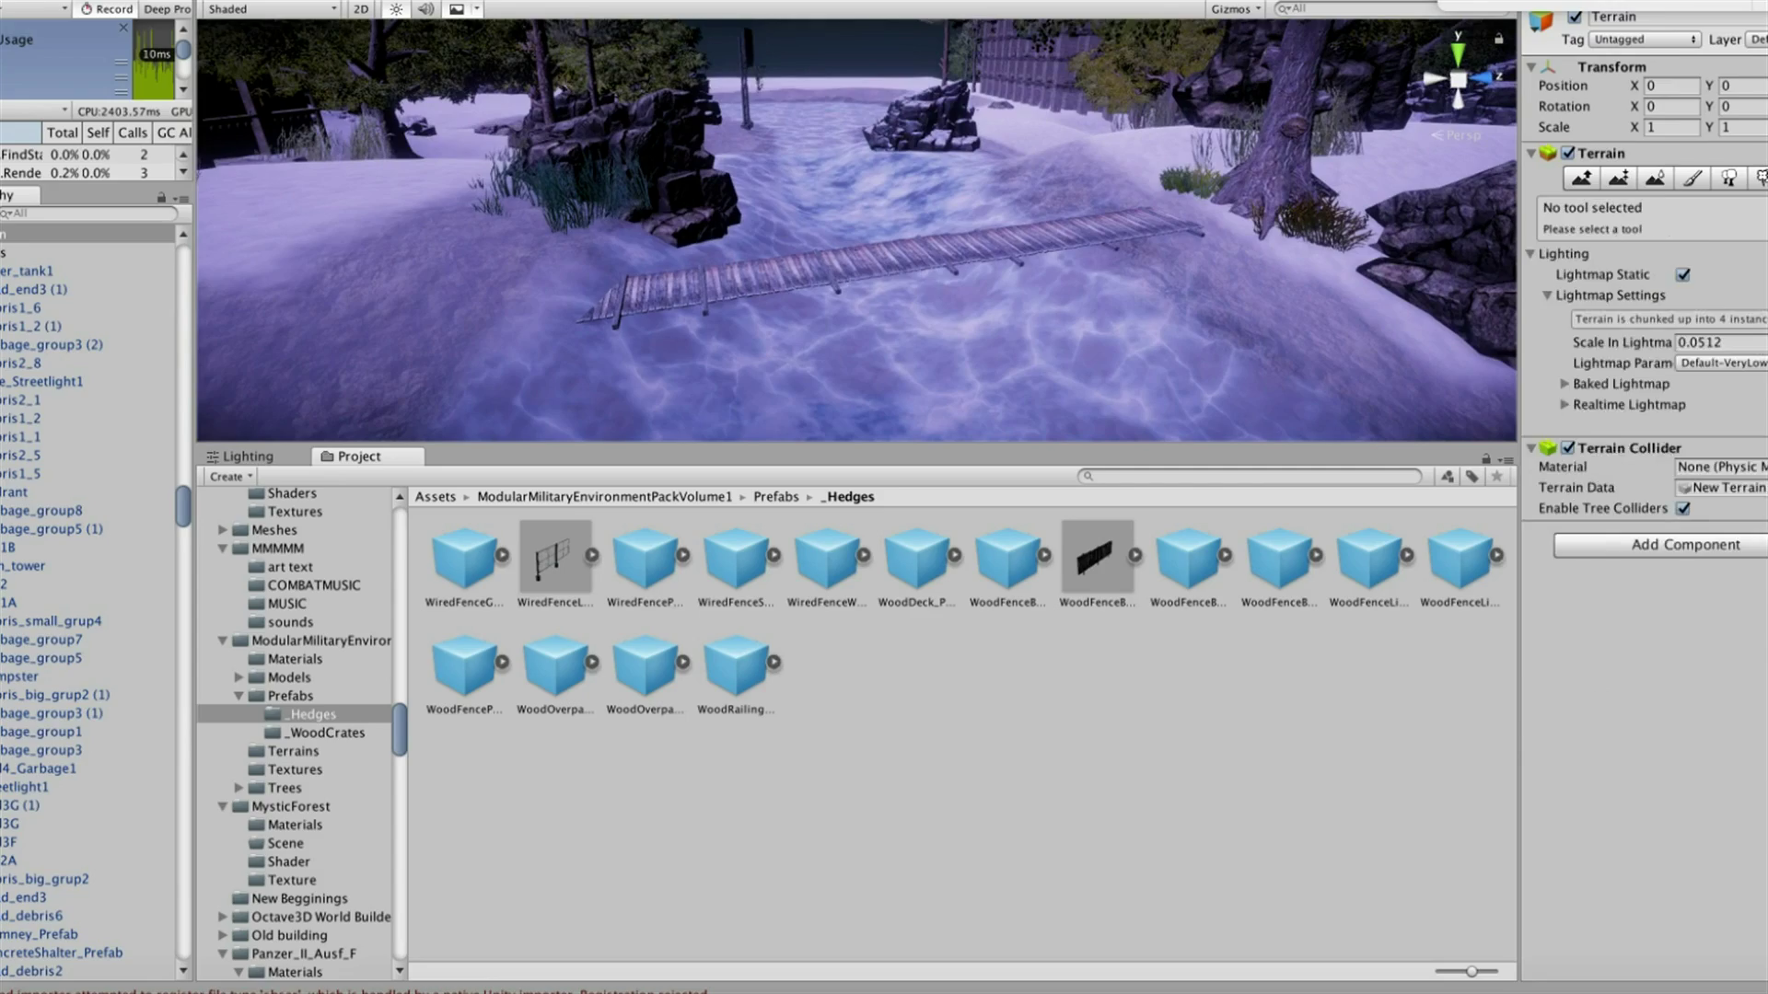
mouse_move(856, 230)
right_mouse_down()
mouse_move(828, 239)
mouse_move(801, 295)
right_mouse_up()
key("shift+e")
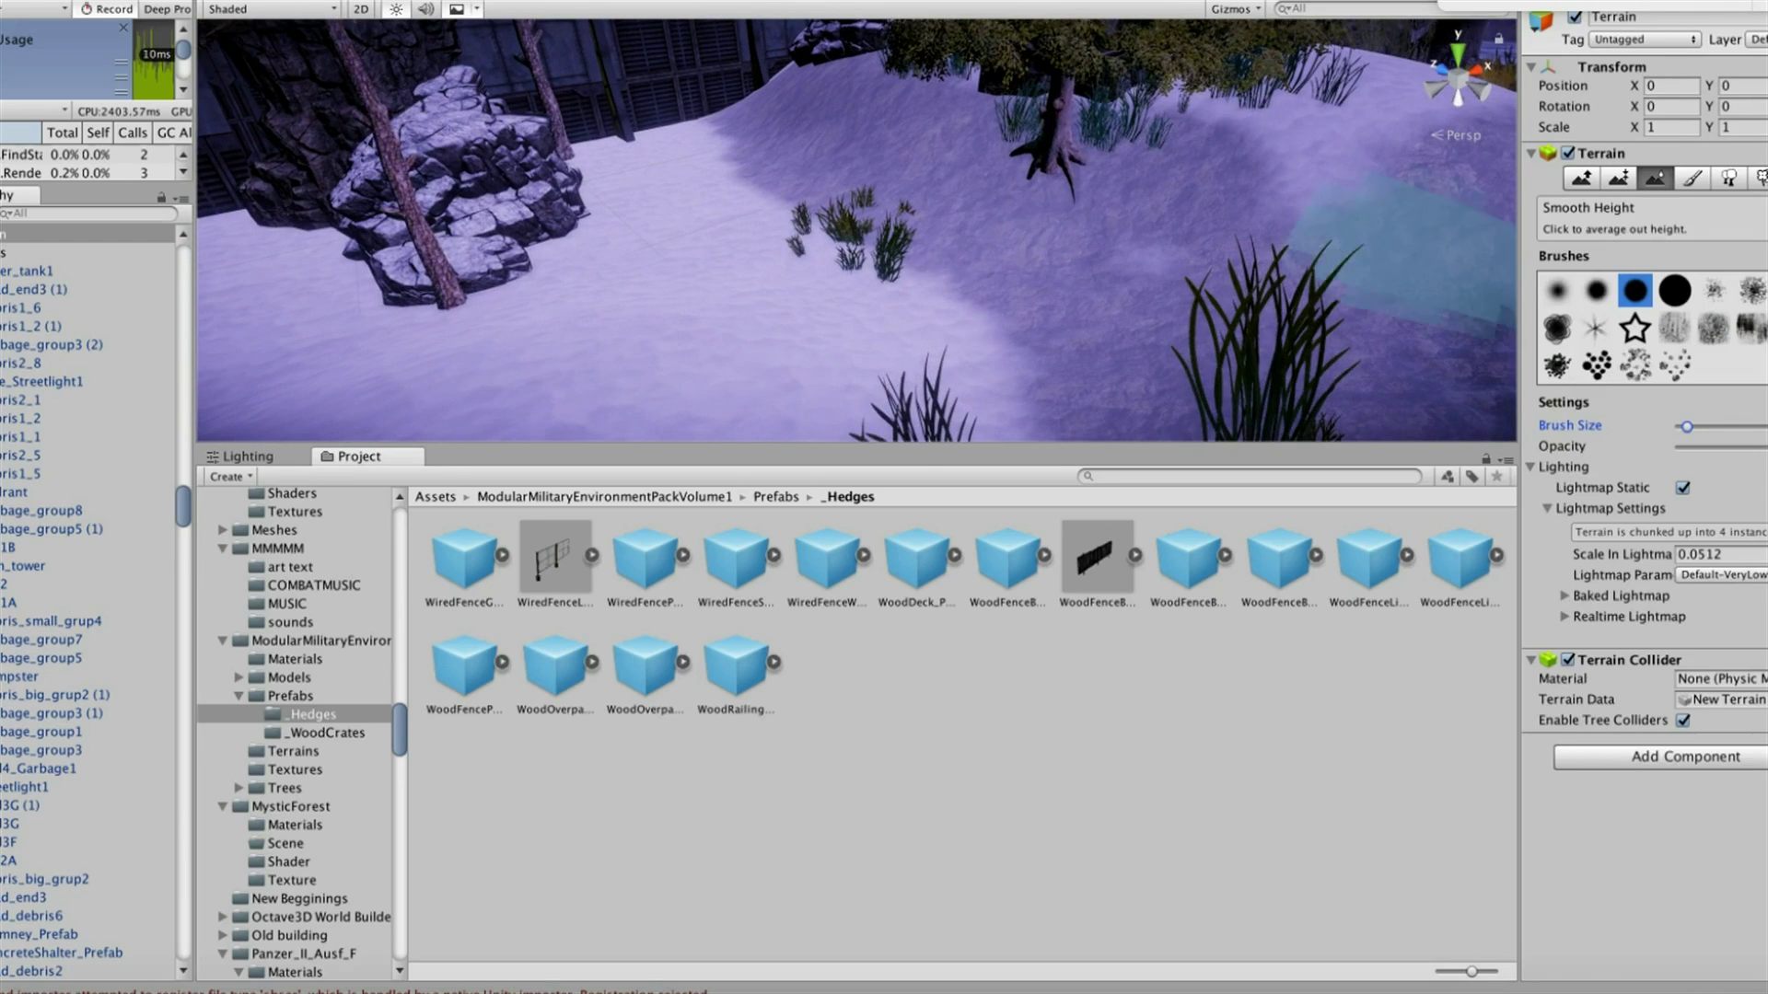
key("shift+w")
type("4.1")
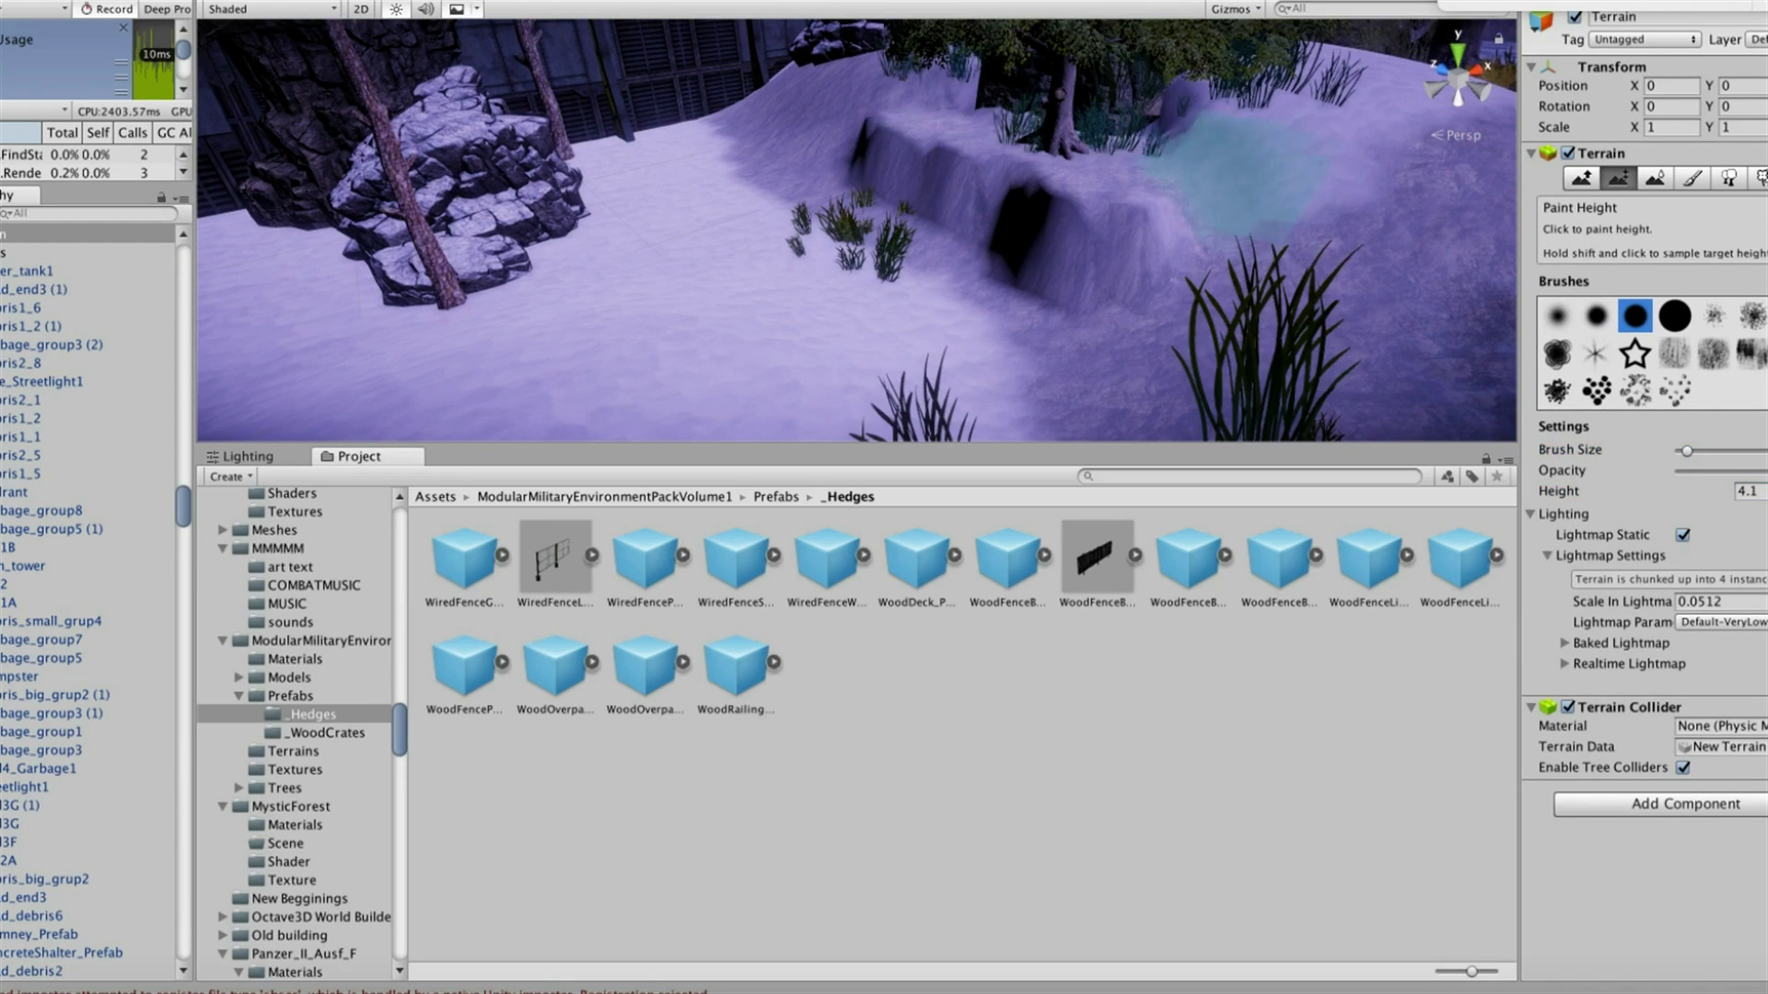
key("shift+e")
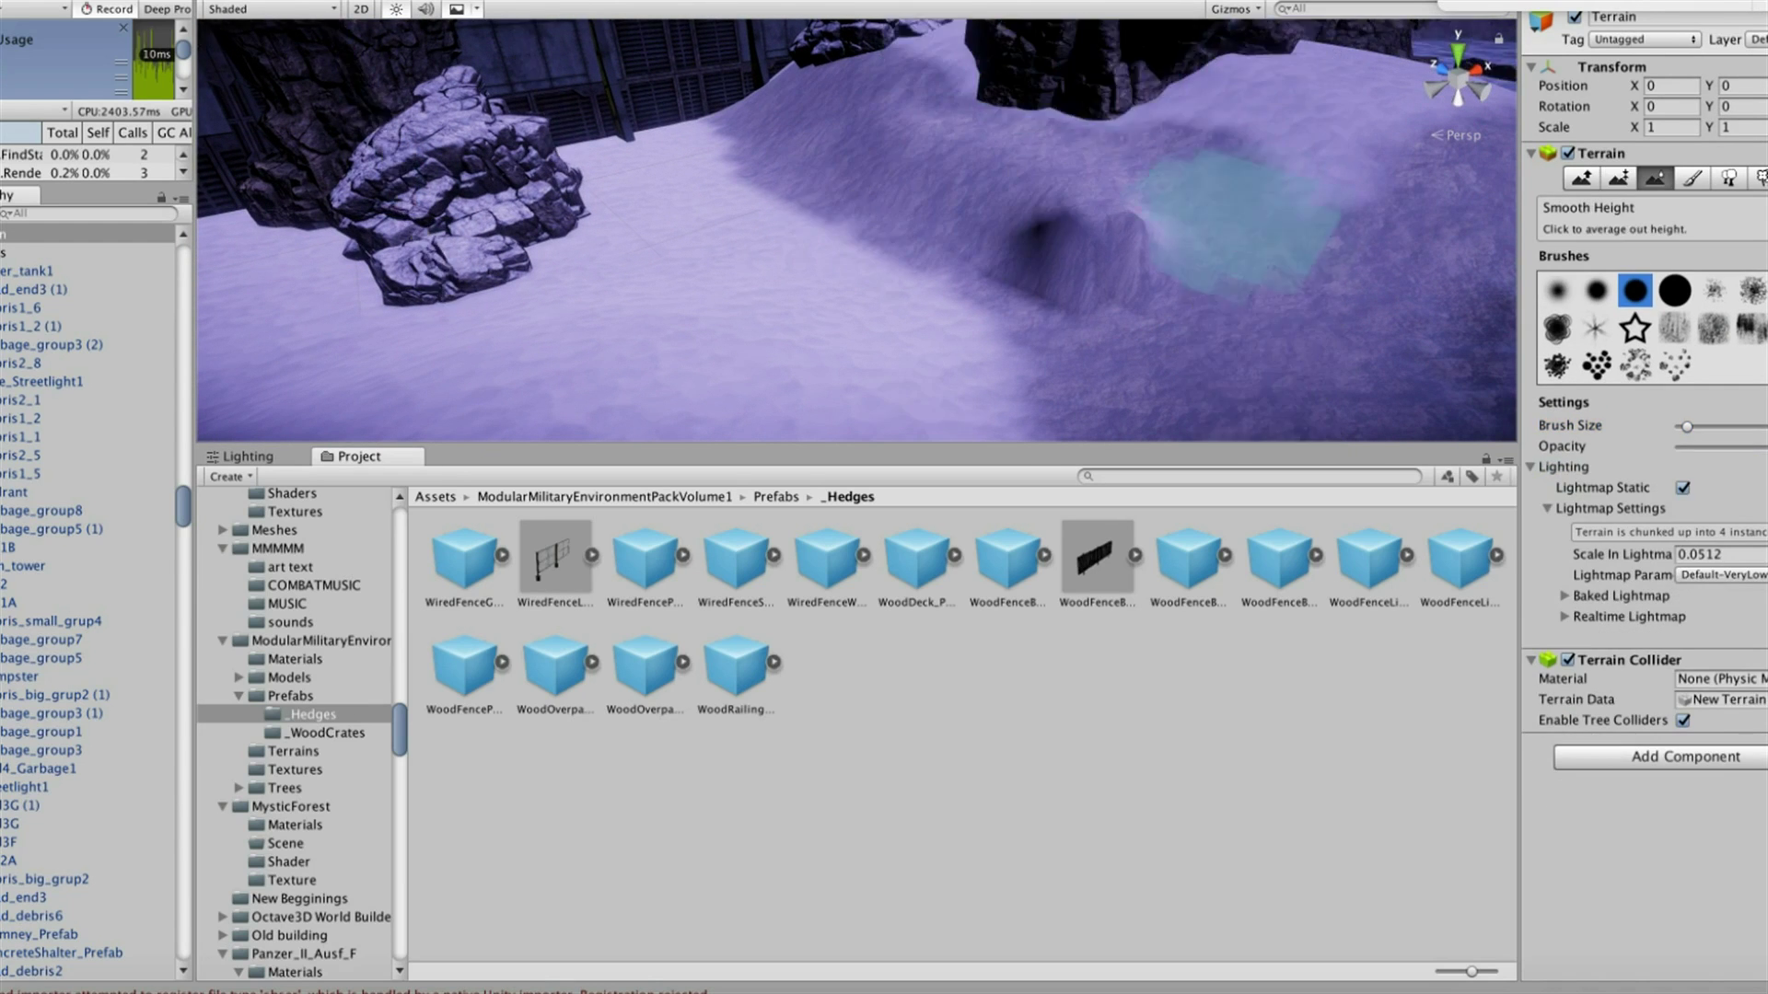
Switch to Paint Trees and open the Winter Nature Pack Prefabs LoDed folder
right_click_drag(1234, 221, 1197, 230)
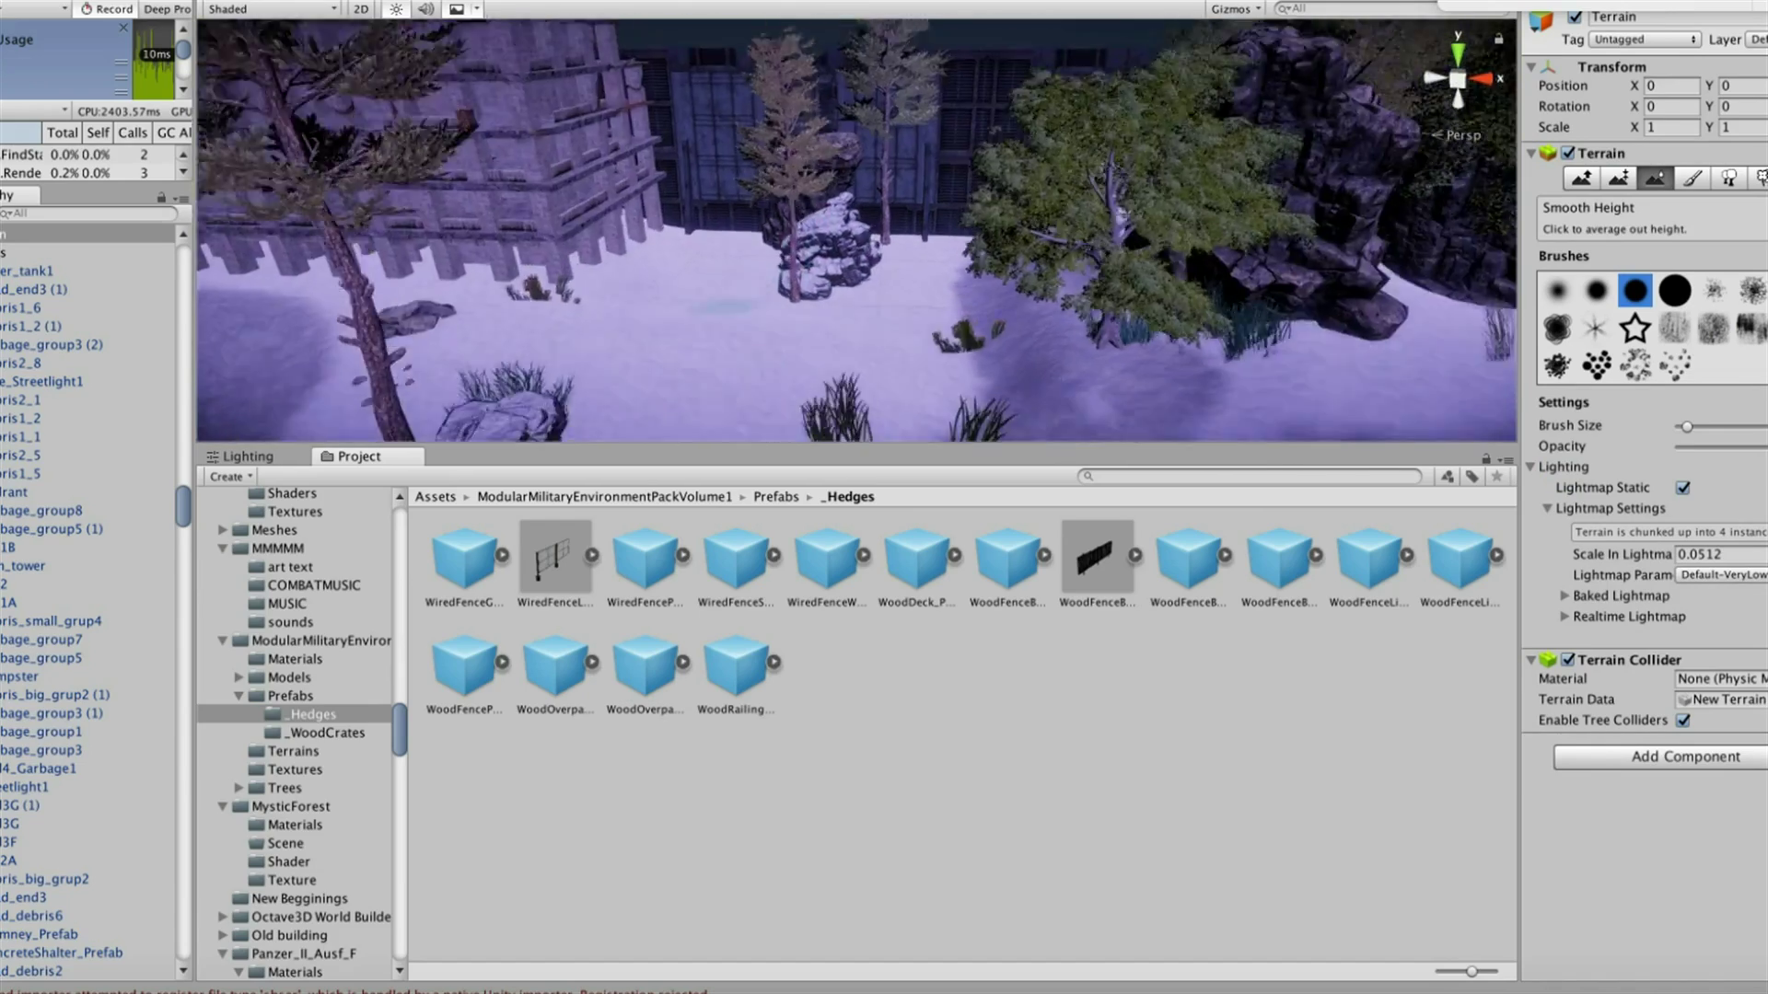
key("shift+t")
middle_click_drag(829, 230, 911, 231)
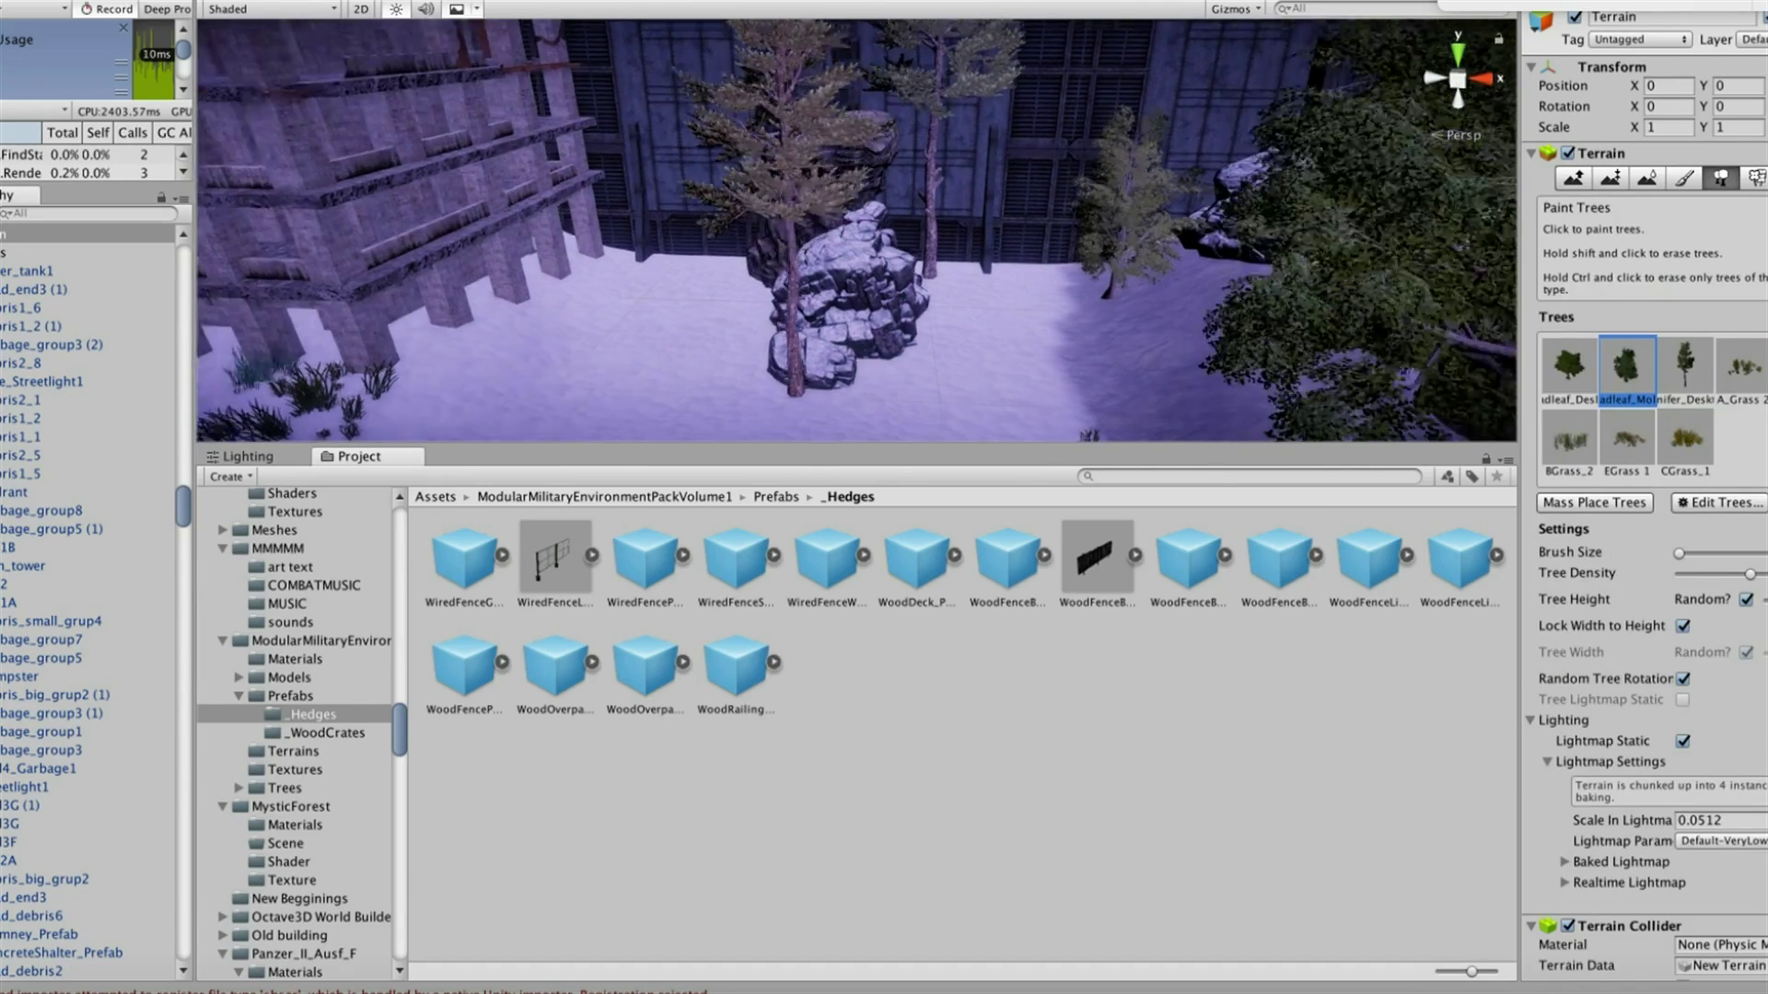
right_click_drag(856, 230, 828, 240)
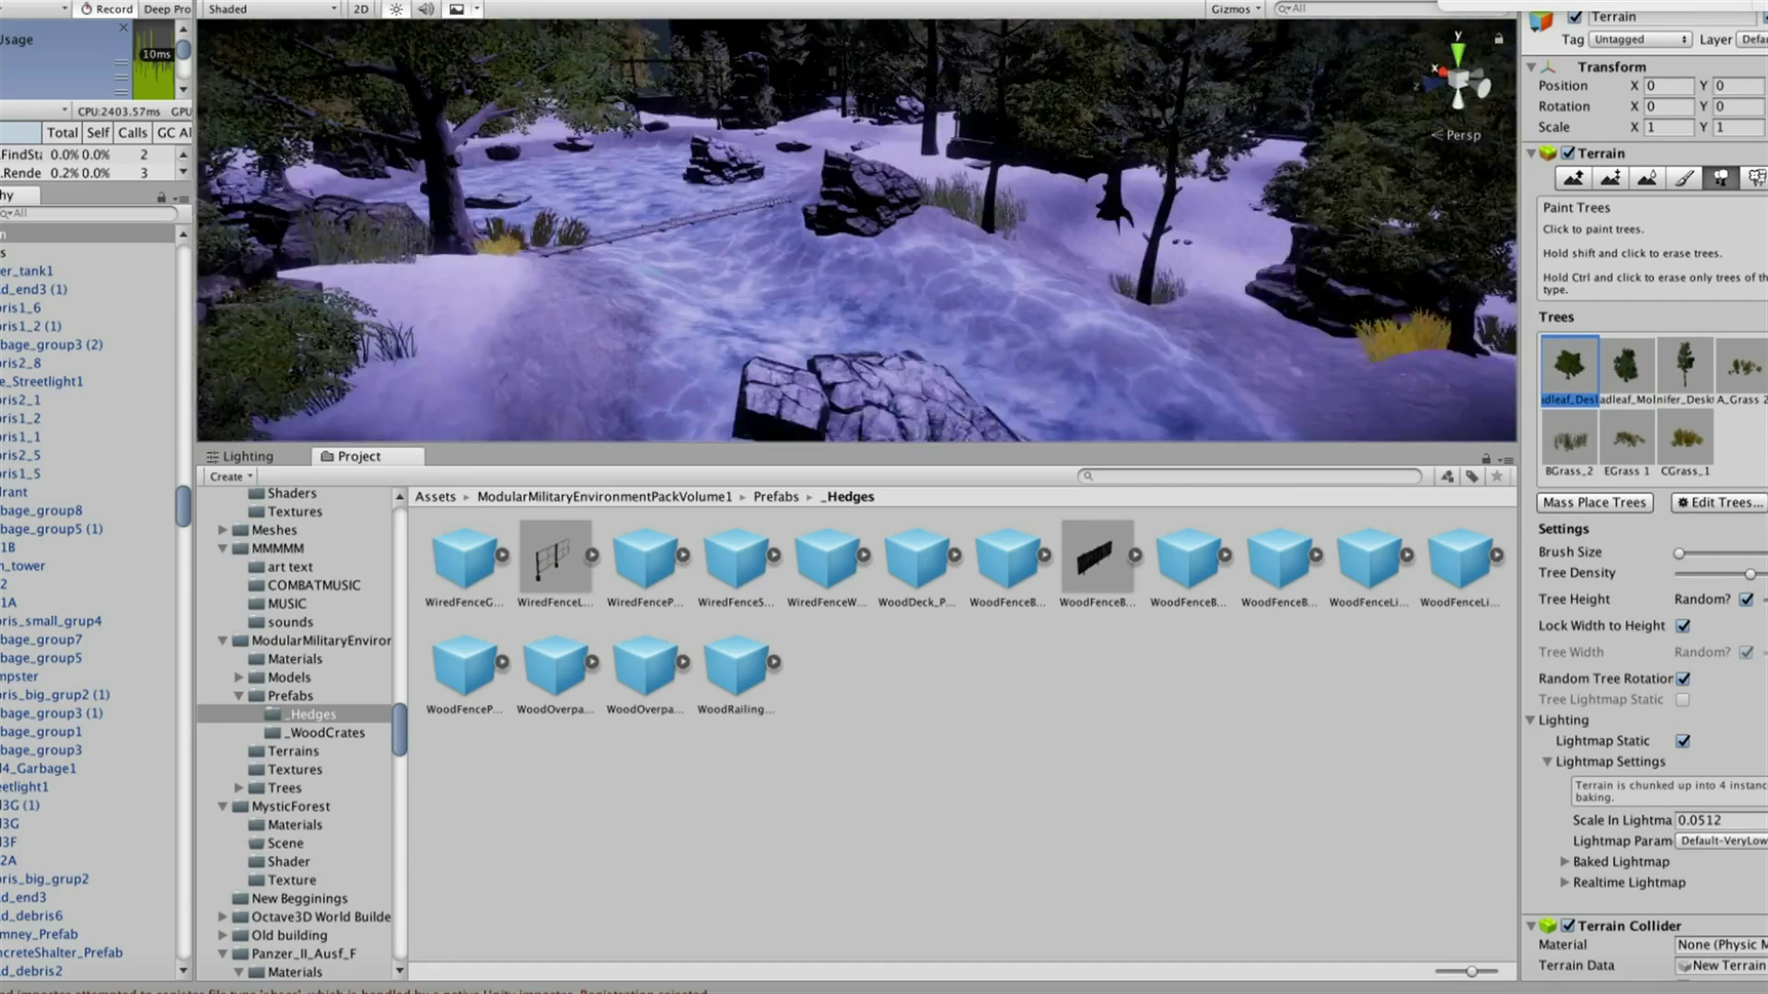
scroll(303, 737, "down", 10)
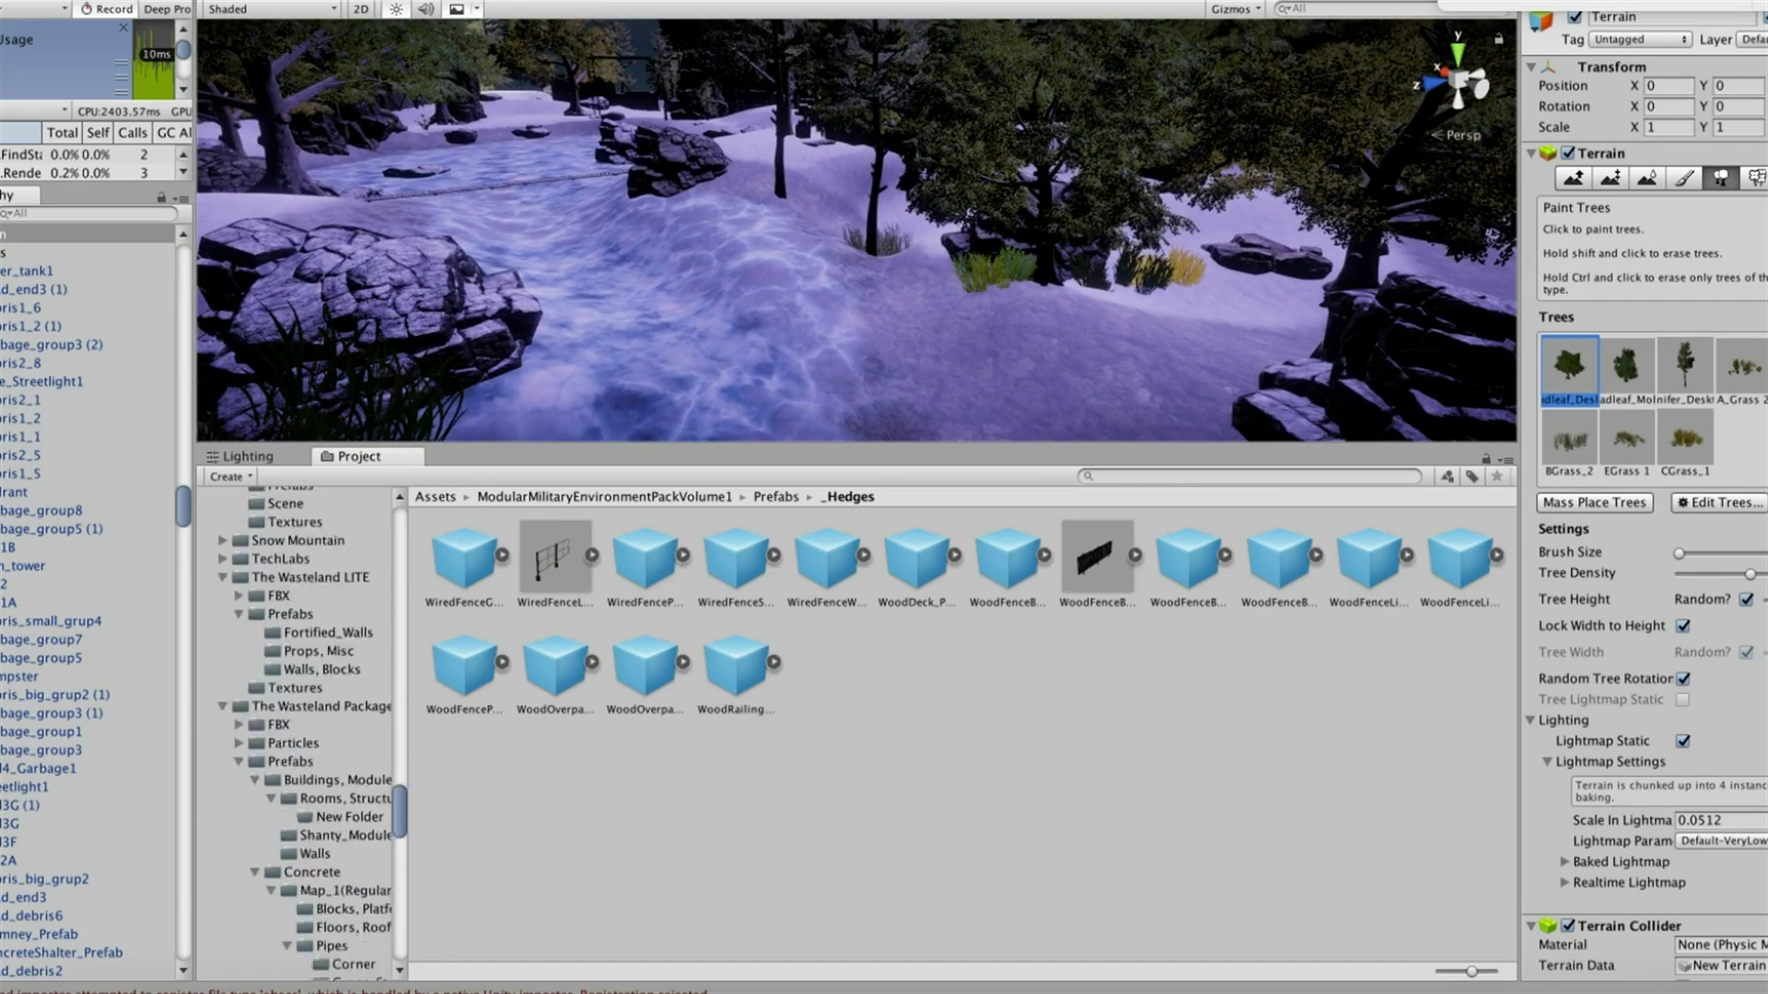
left_click(311, 801)
Place a Trunk3 log and a Rock6A_LODed rock in the stream
right_click_drag(916, 341, 883, 304)
key("w")
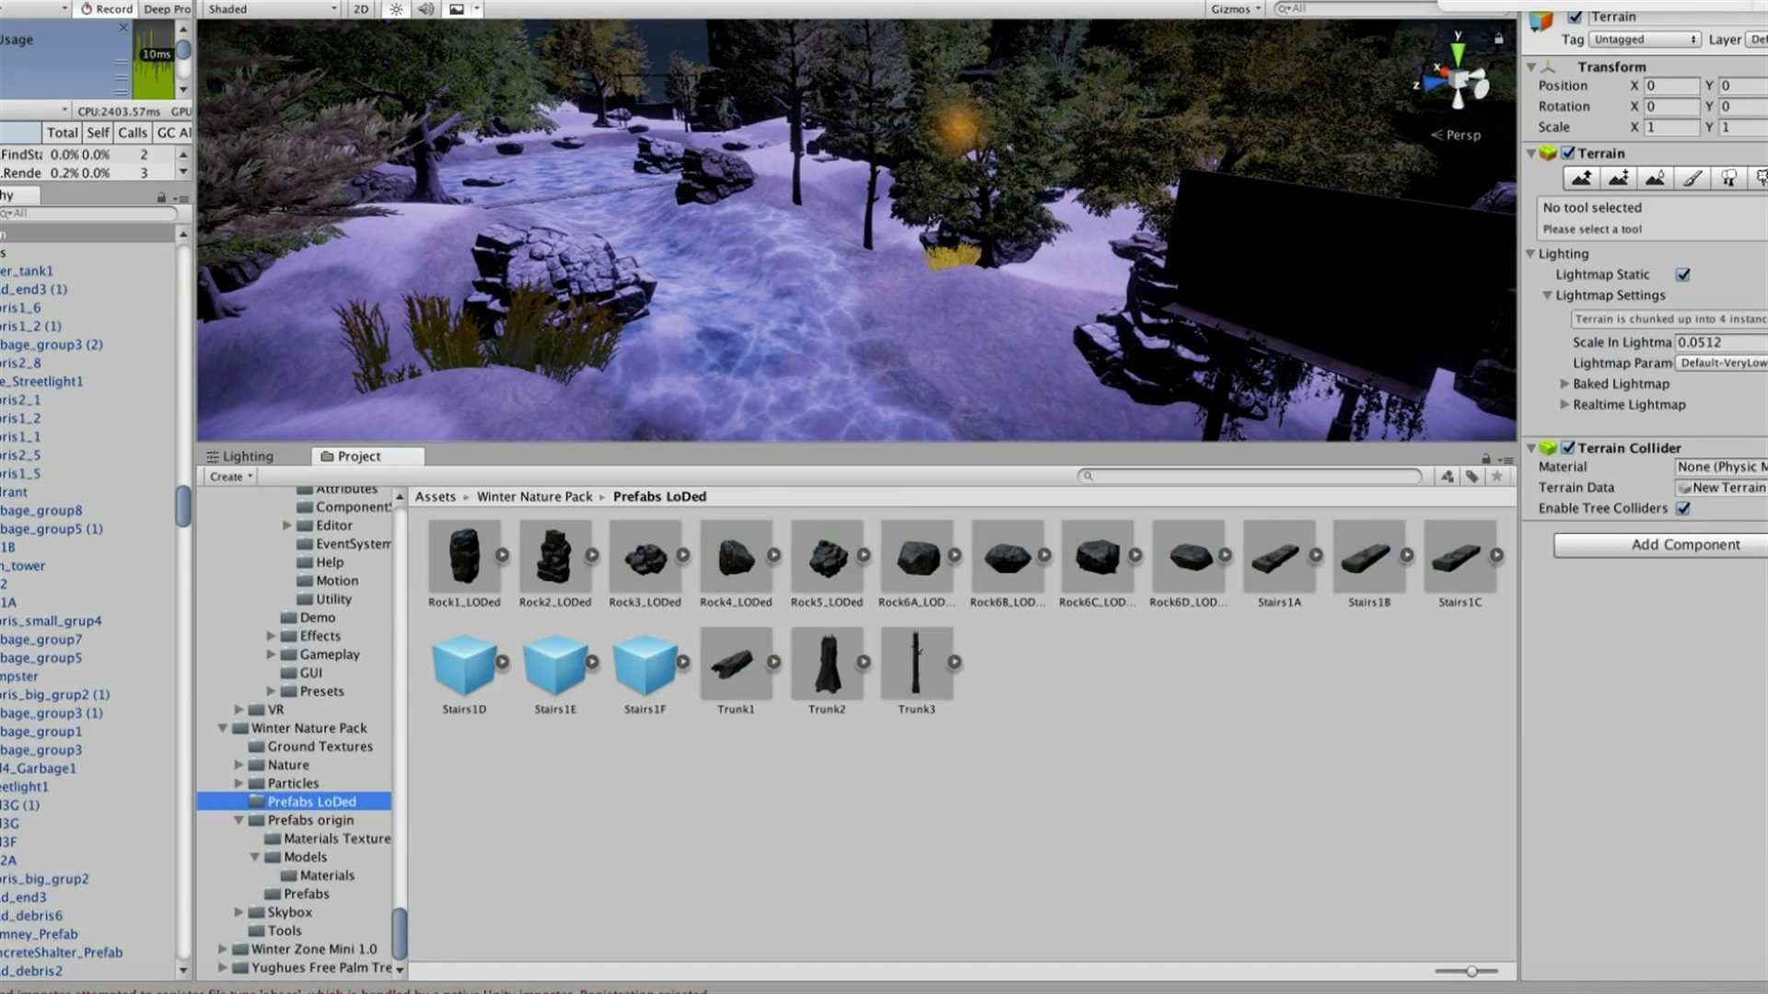
left_click_drag(1045, 342, 1047, 348)
key("f")
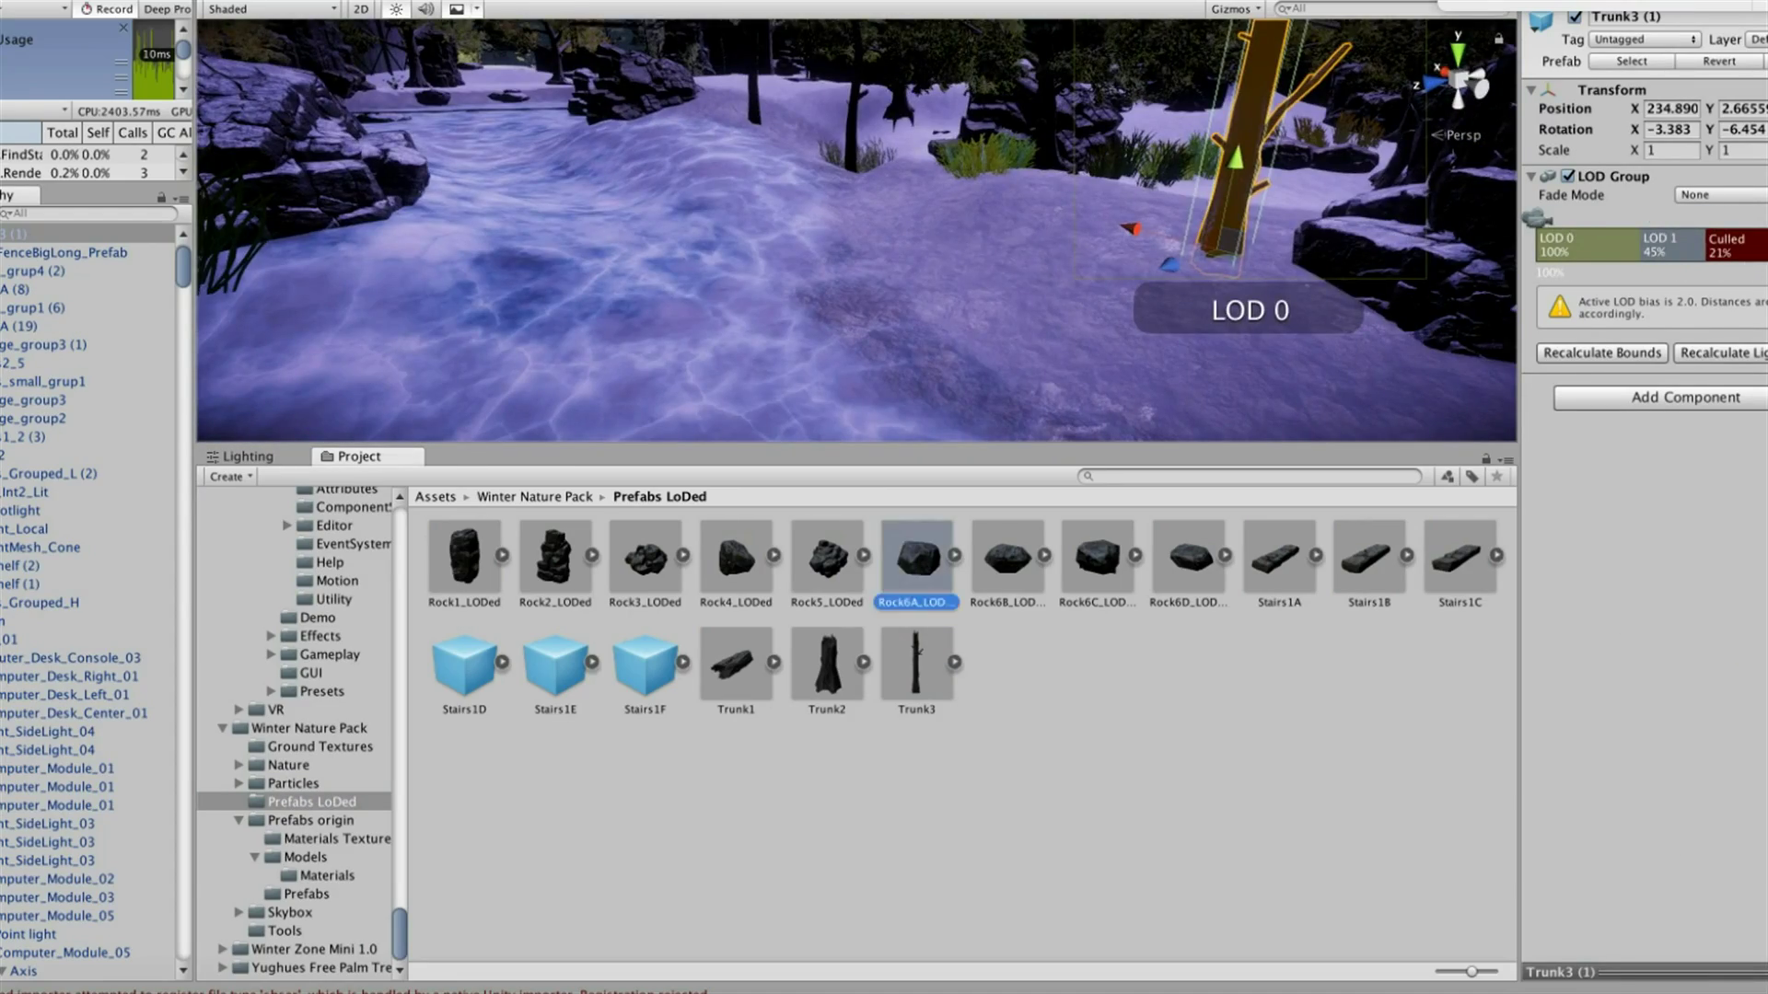
left_click_drag(917, 557, 994, 268)
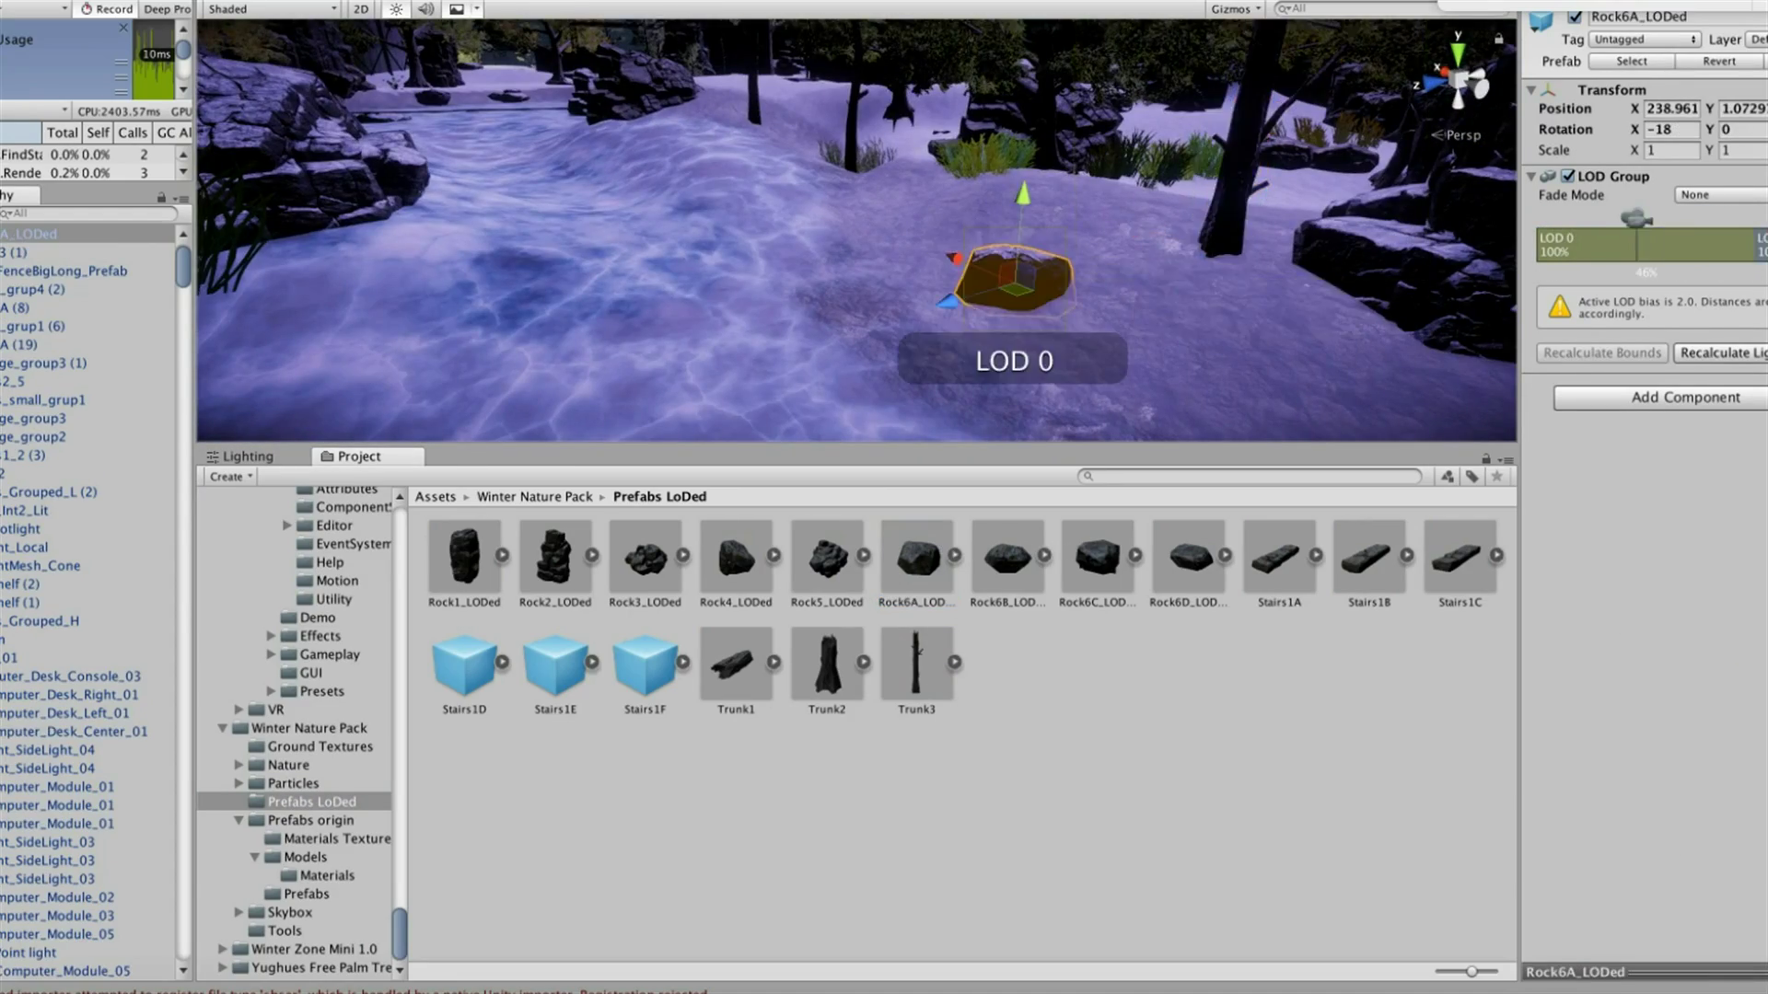
key("f")
left_click_drag(1701, 218, 1763, 218)
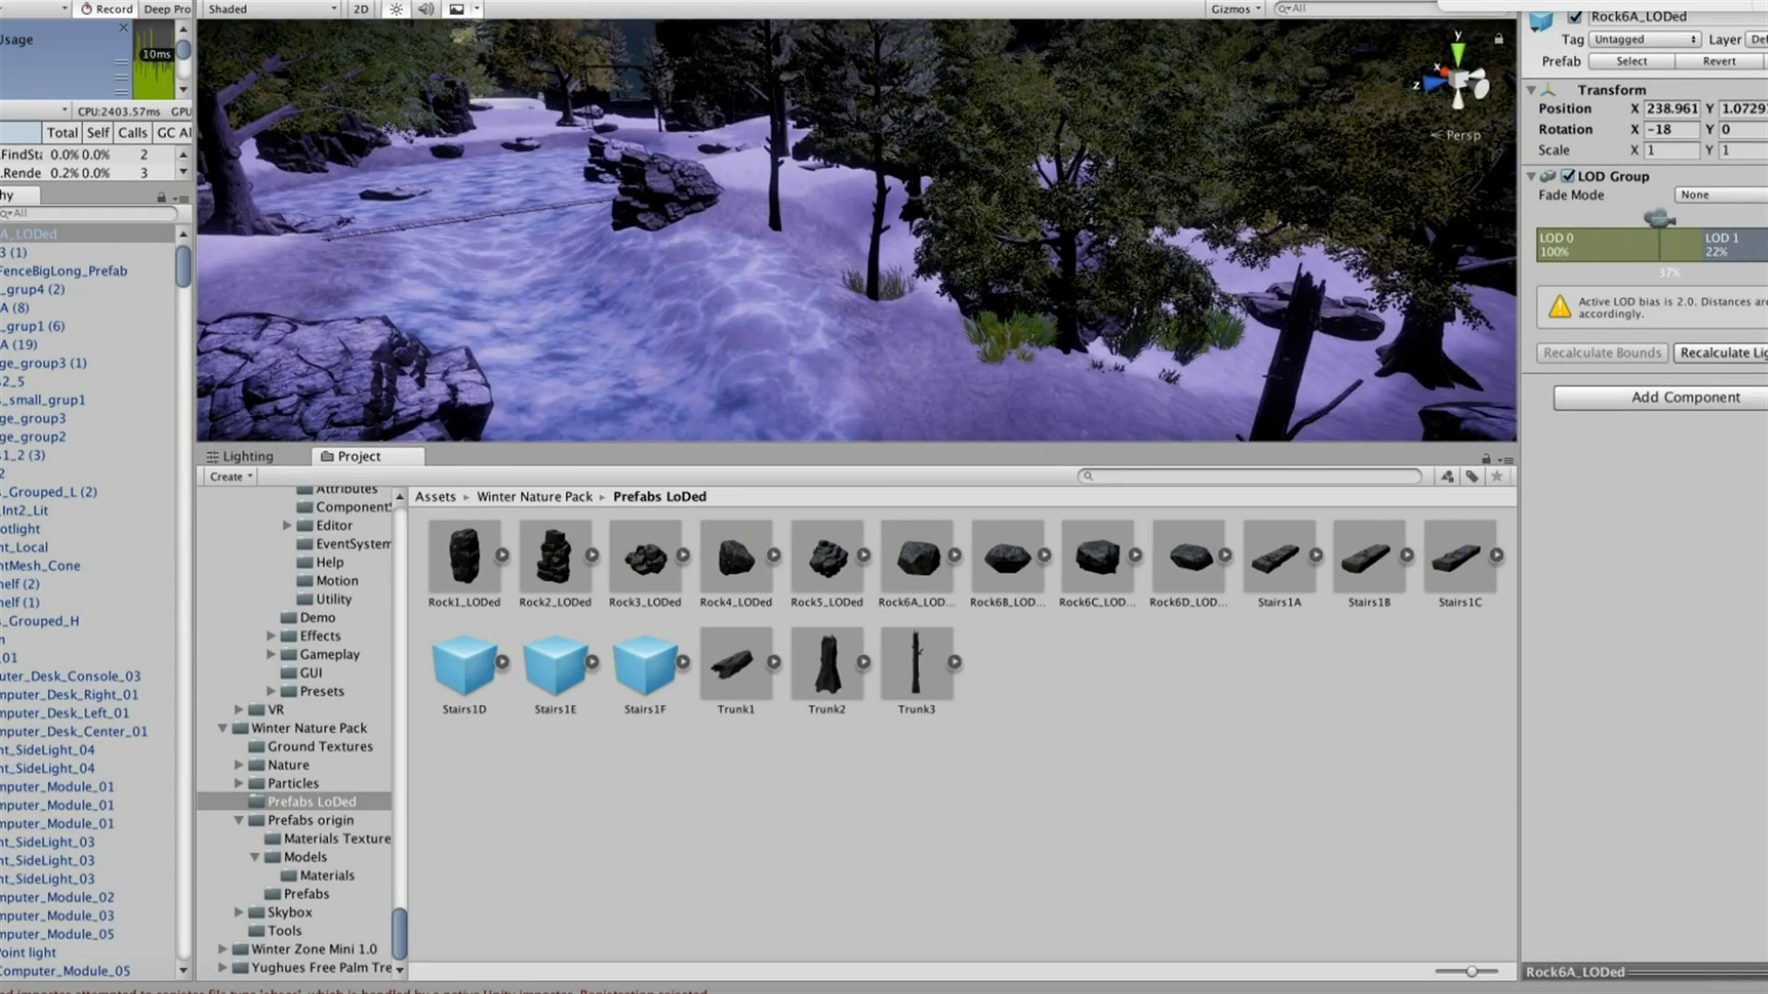
Add a Trunk1 log, a Rock1_LODed rock beside the frozen pond, and a dead trunk on it
left_click_drag(988, 397, 1035, 375)
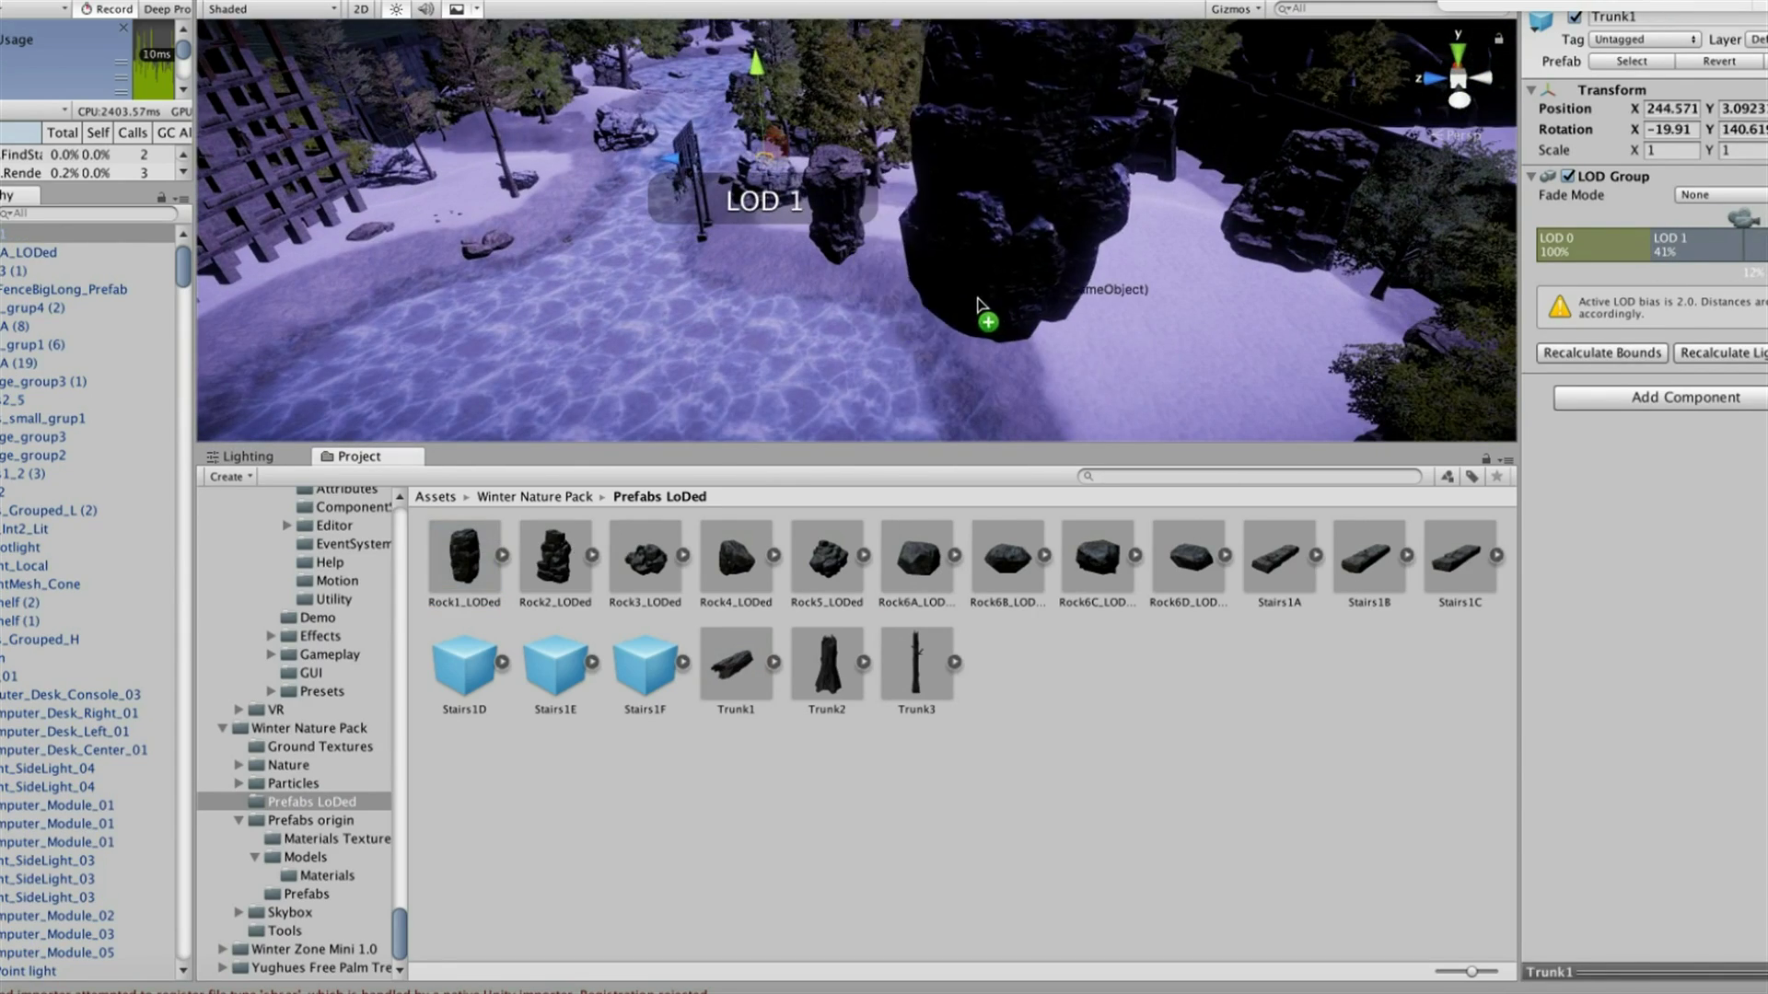
left_click_drag(979, 304, 974, 317)
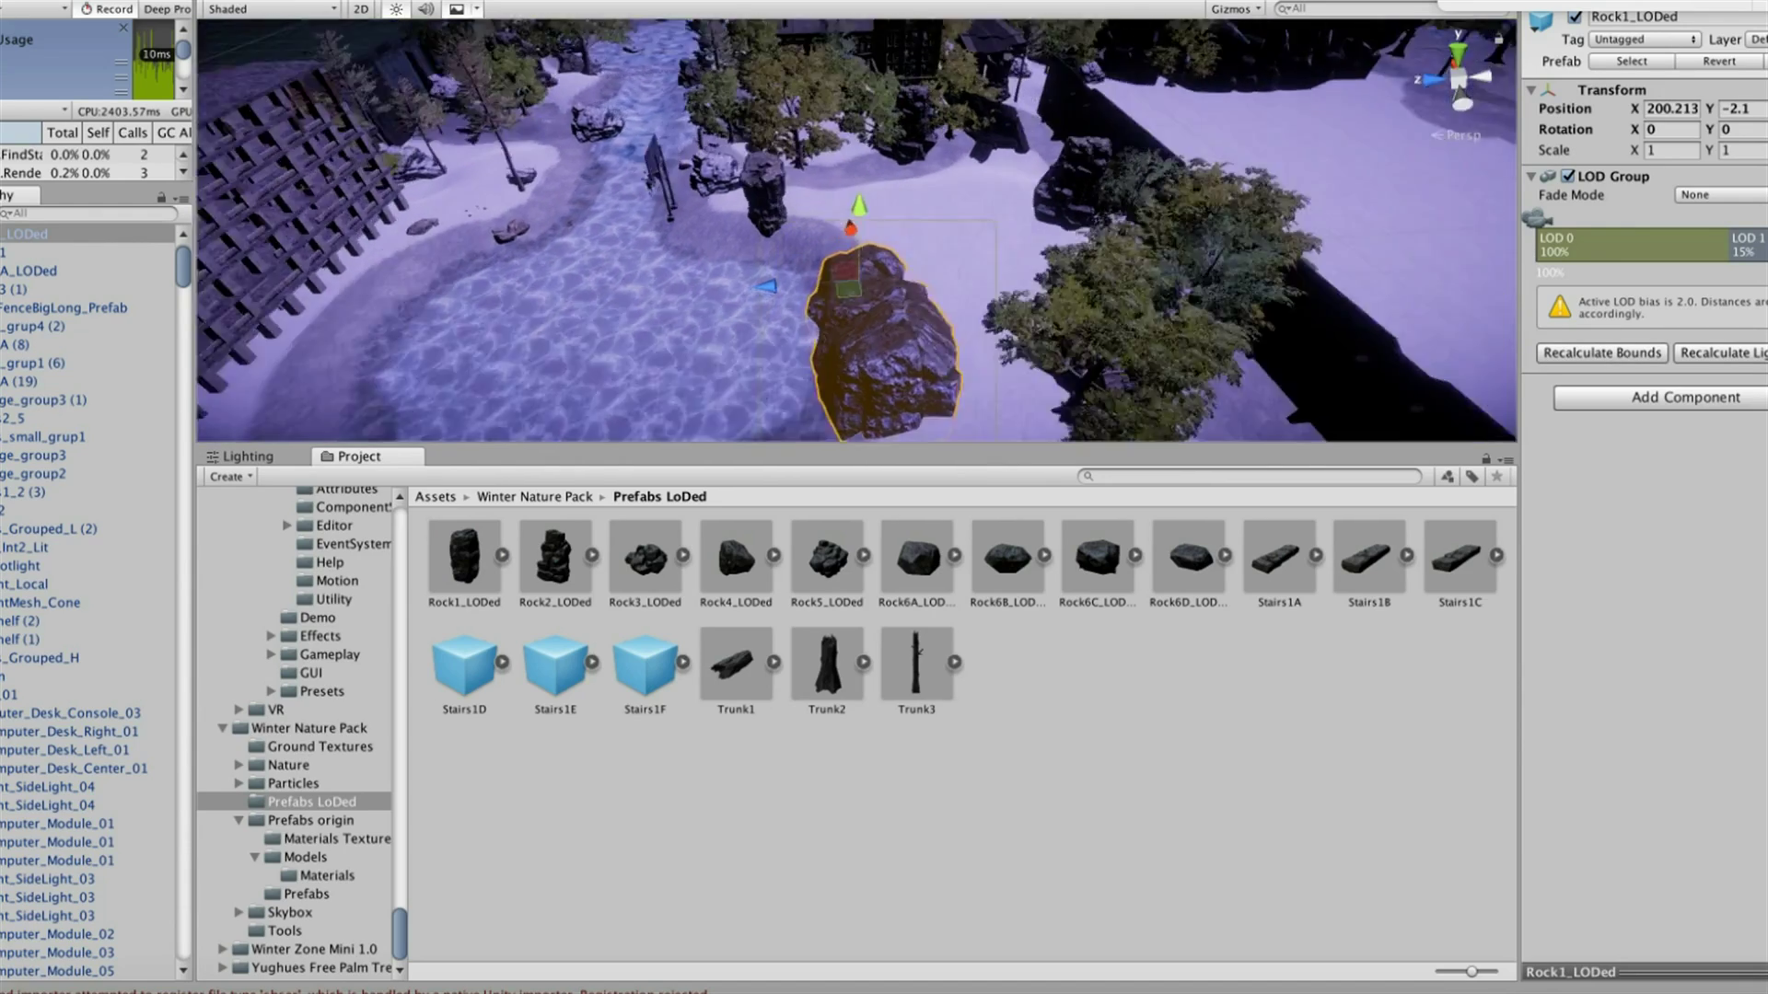
left_click_drag(1047, 191, 1049, 194)
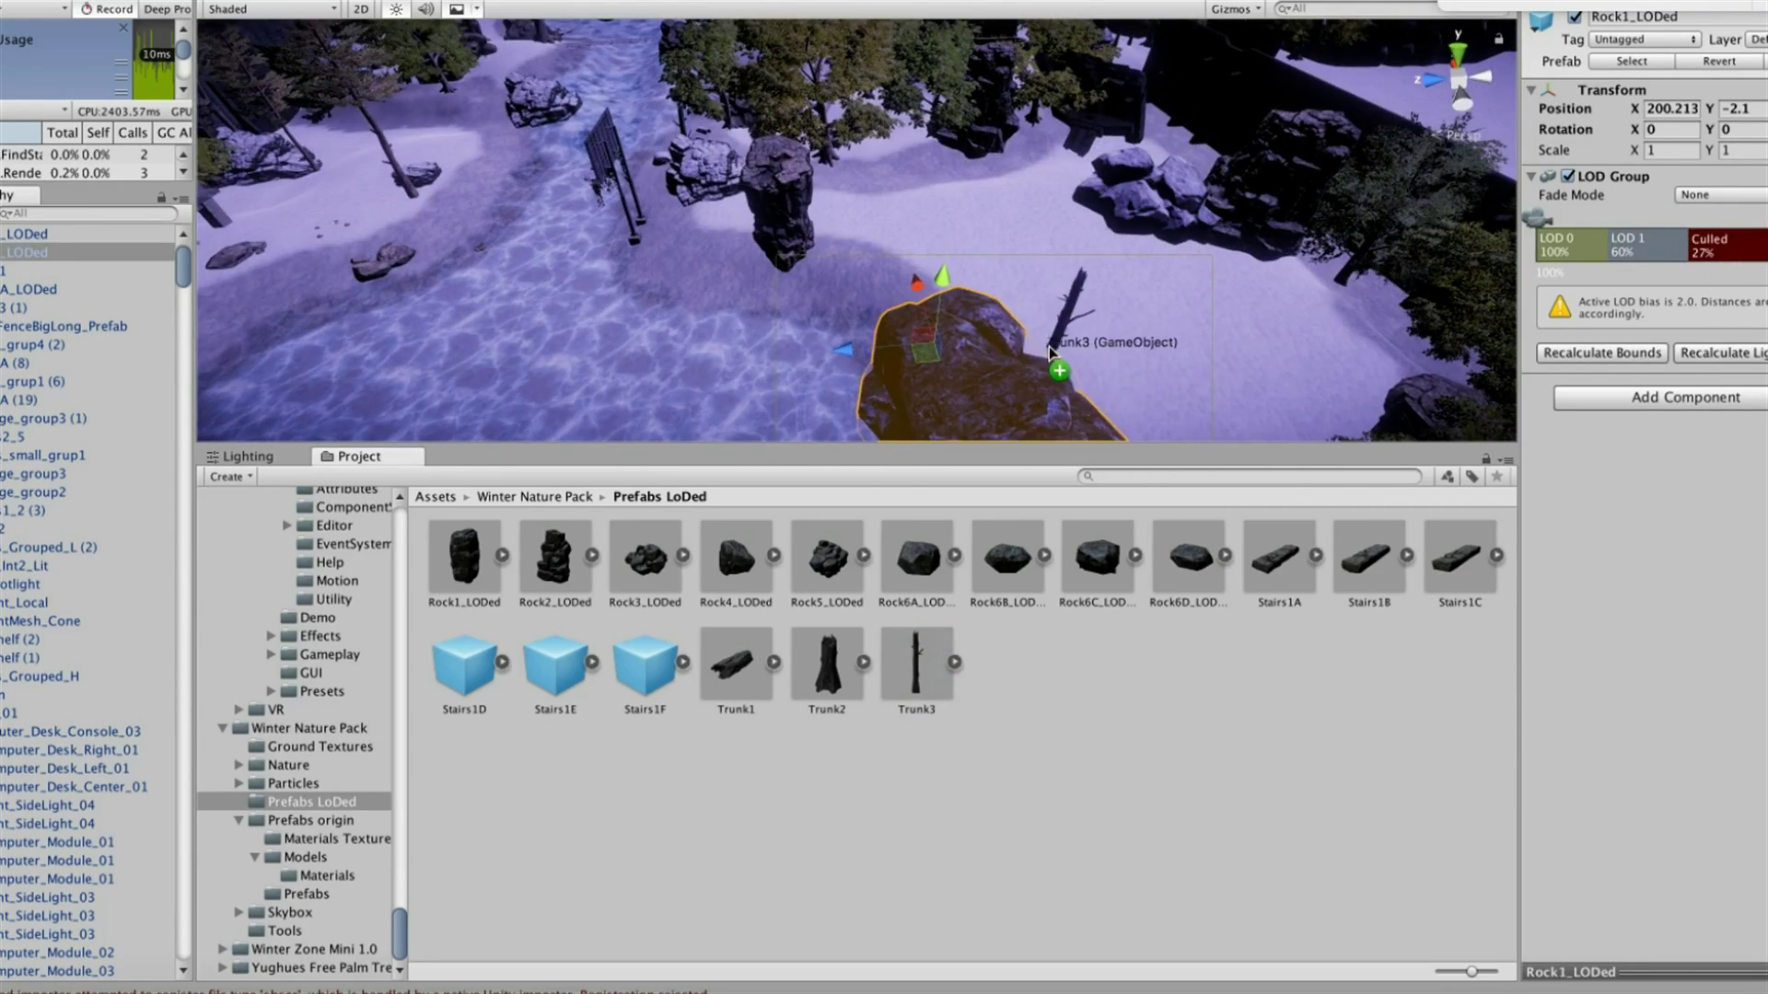
left_click_drag(1049, 350, 1049, 350)
key("f")
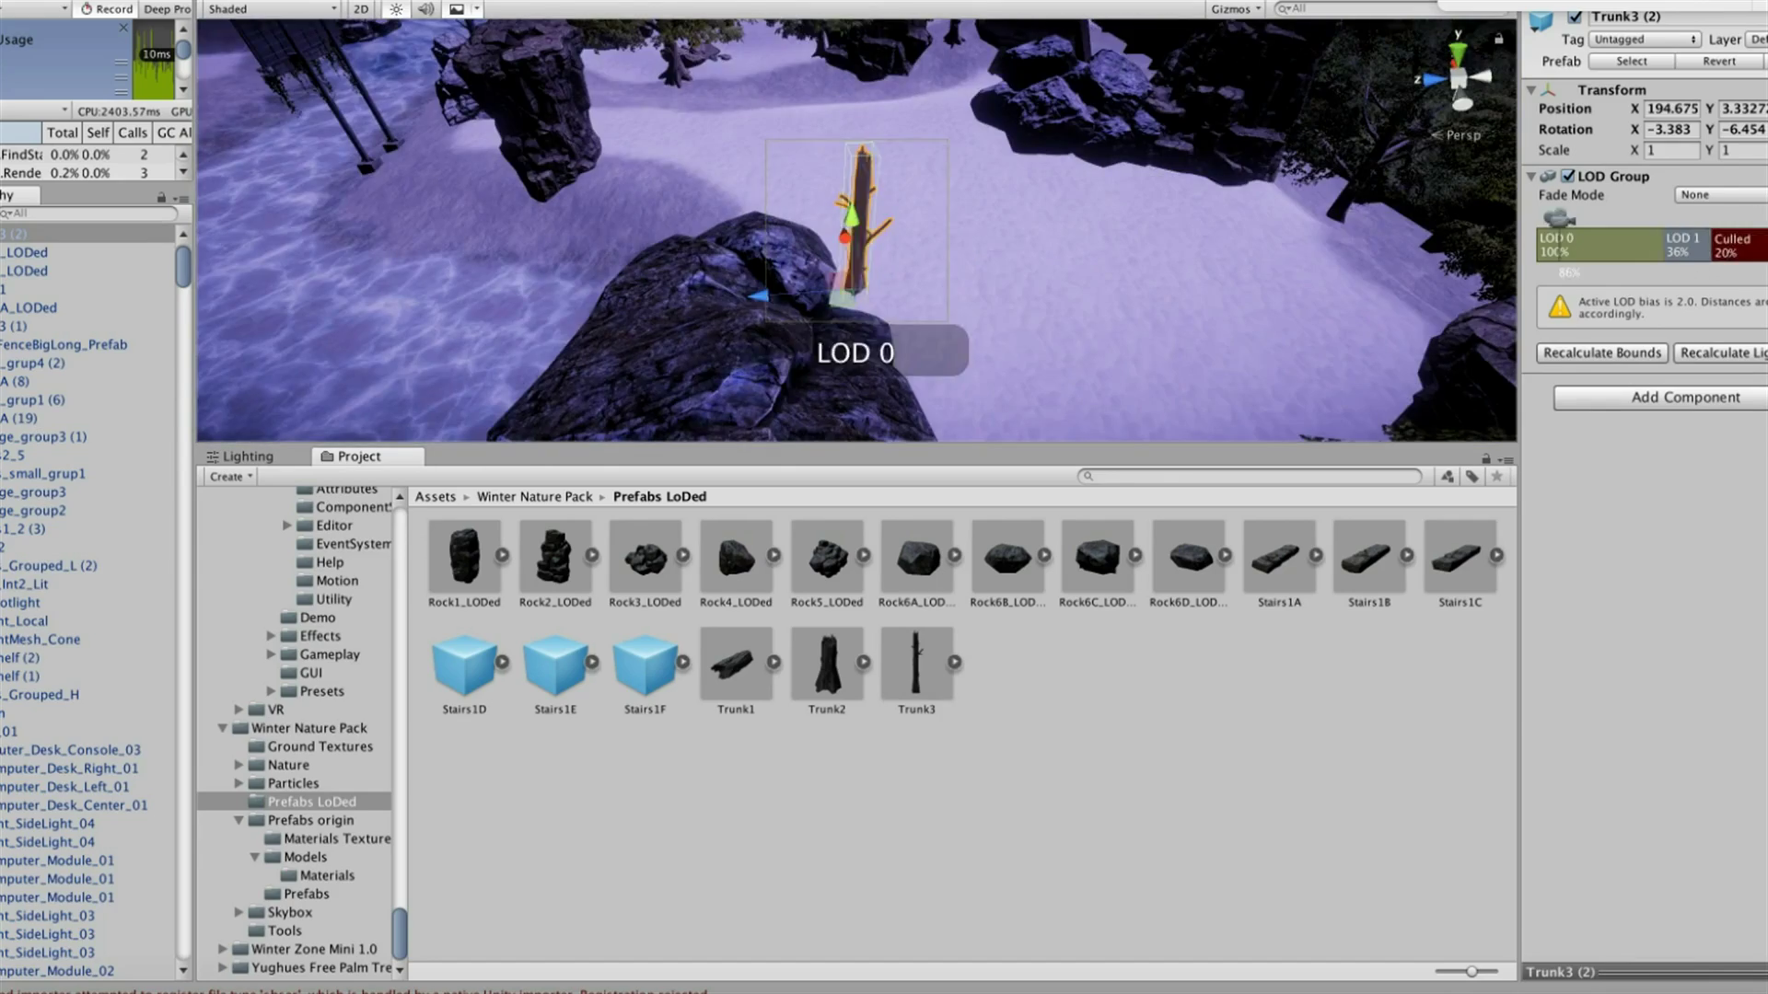
Place a Rock3_LODed rock at the pond edge and check it within the level
left_click(1105, 276)
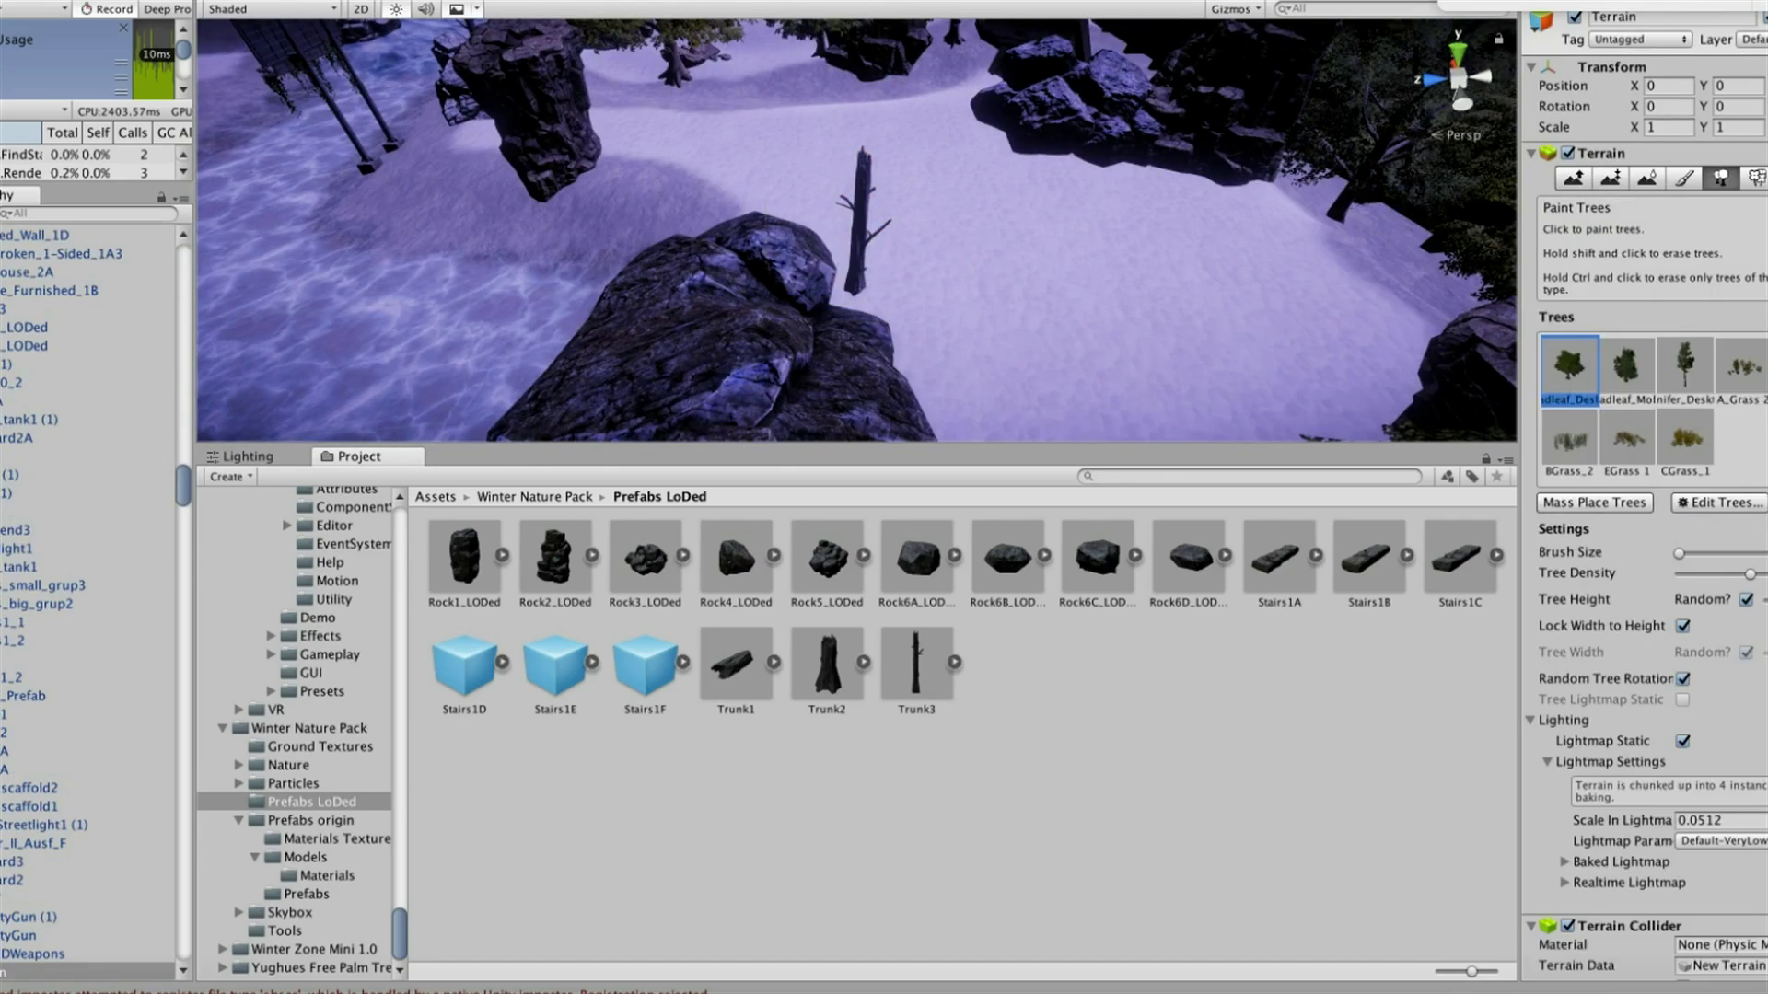
scroll(856, 231, "down", 3)
scroll(856, 230, "down", 3)
scroll(856, 230, "down", 3)
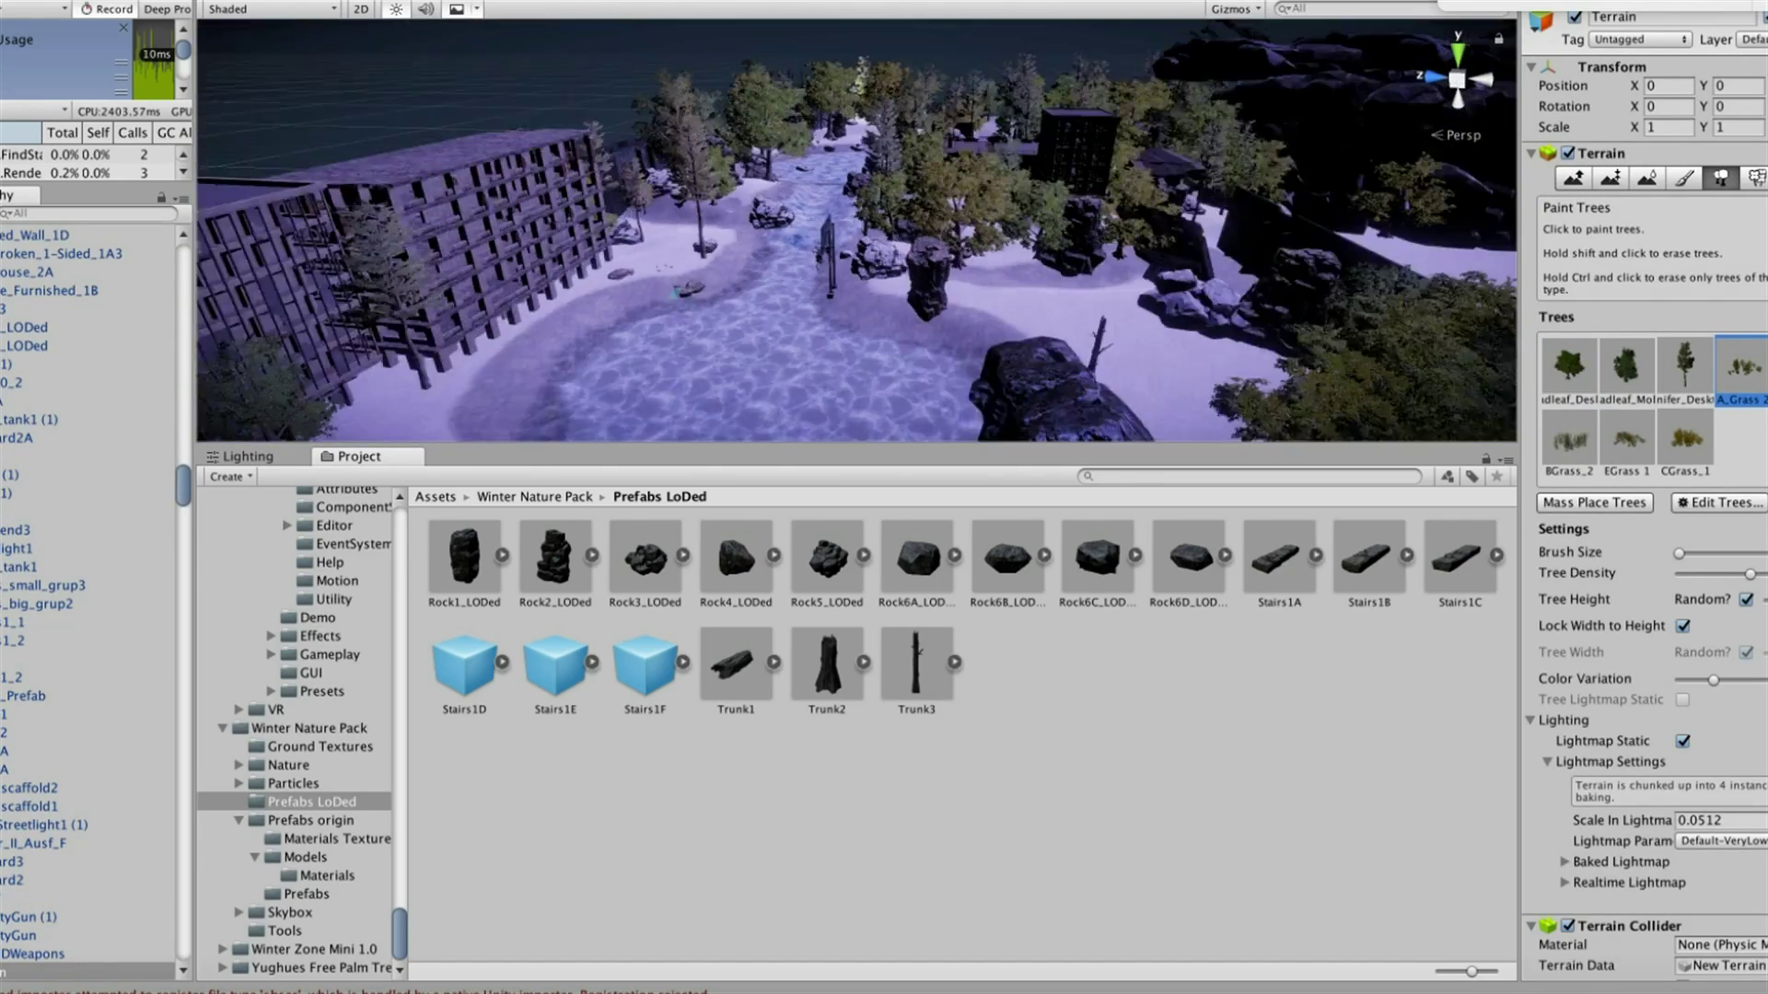
scroll(856, 230, "down", 2)
left_click_drag(953, 376, 953, 376)
key("f")
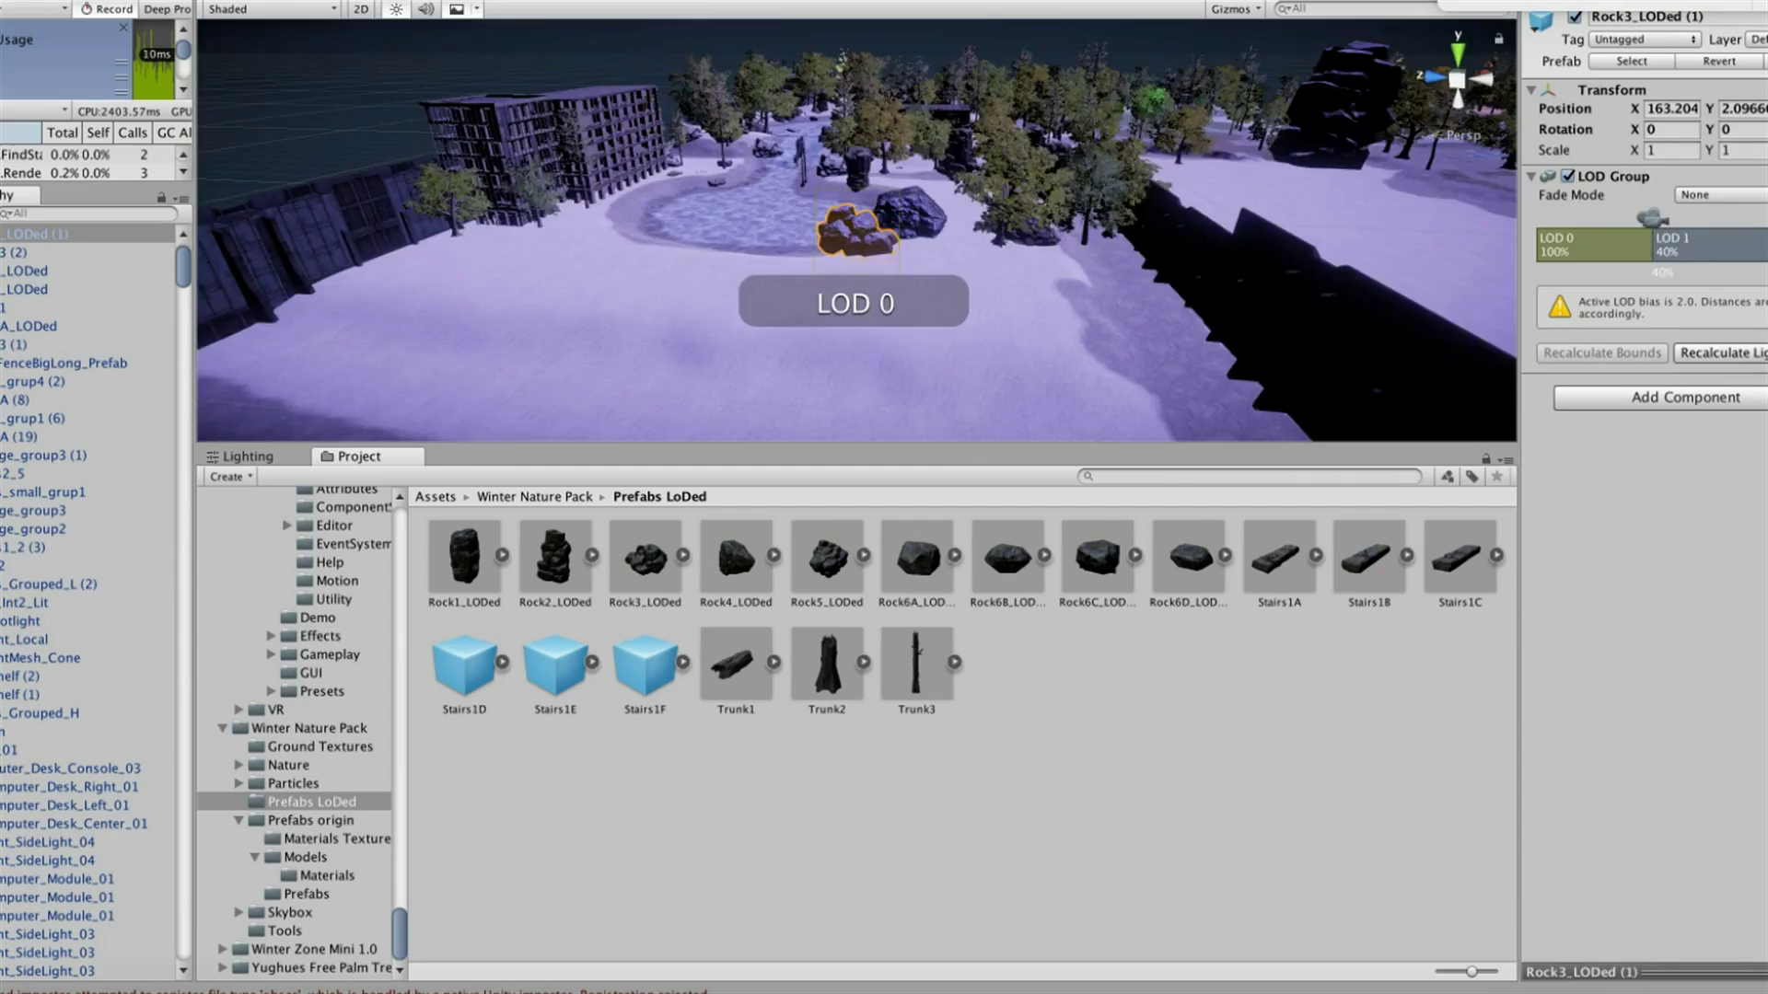
scroll(856, 230, "up", 2)
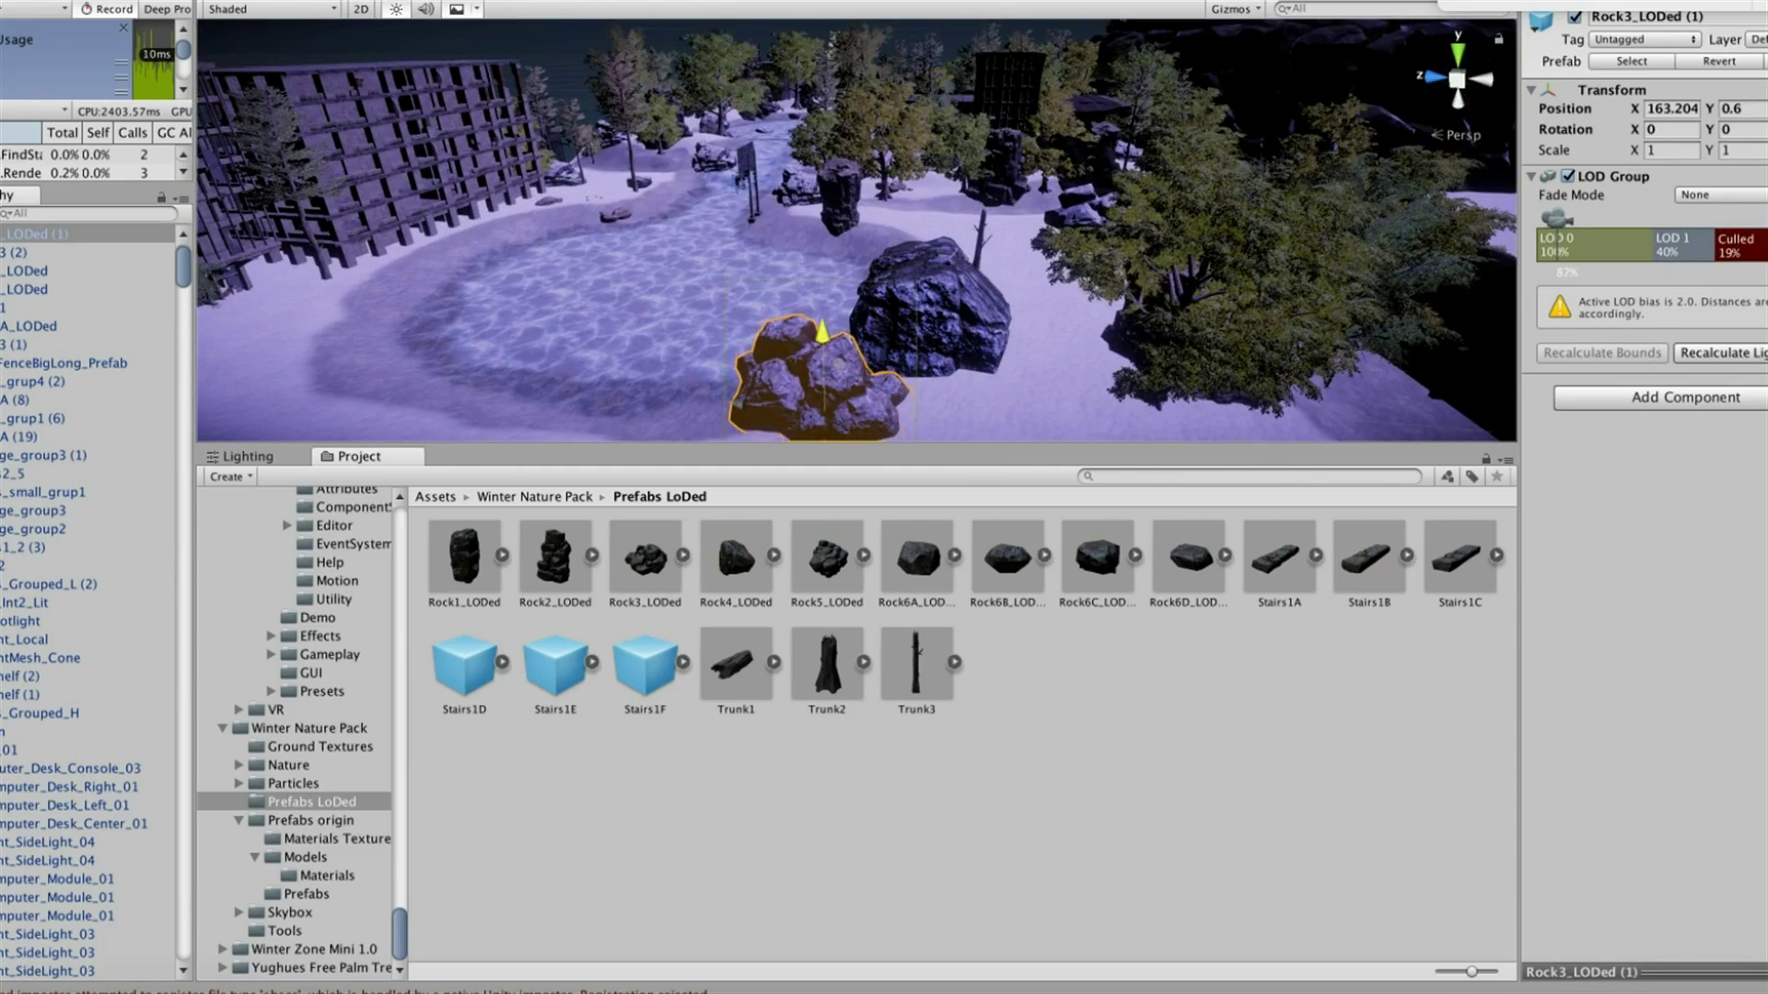
left_click_drag(856, 277, 1013, 258, "alt")
mouse_move(856, 230)
left_mouse_down("alt")
mouse_move(921, 240)
mouse_move(810, 240)
left_mouse_up("alt")
left_click(1013, 350)
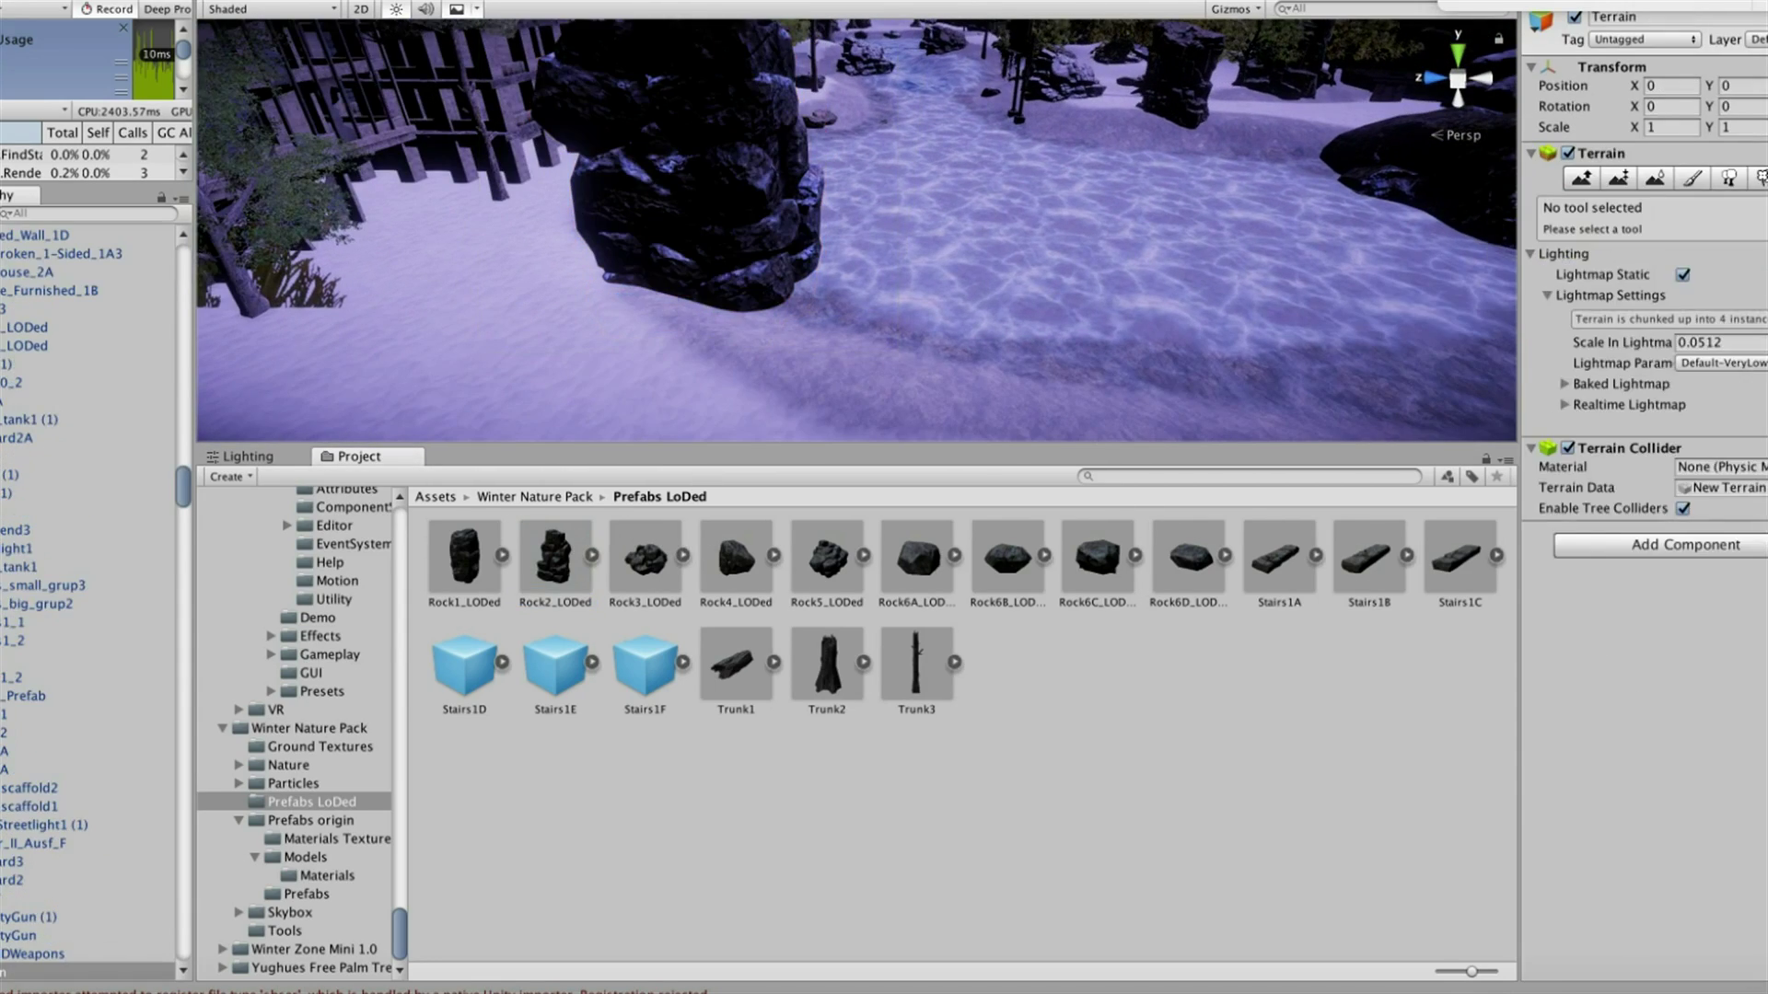
Paint a leaf tree beside the rock and pick the A_Grass entry
left_click(1728, 178)
left_click(731, 377)
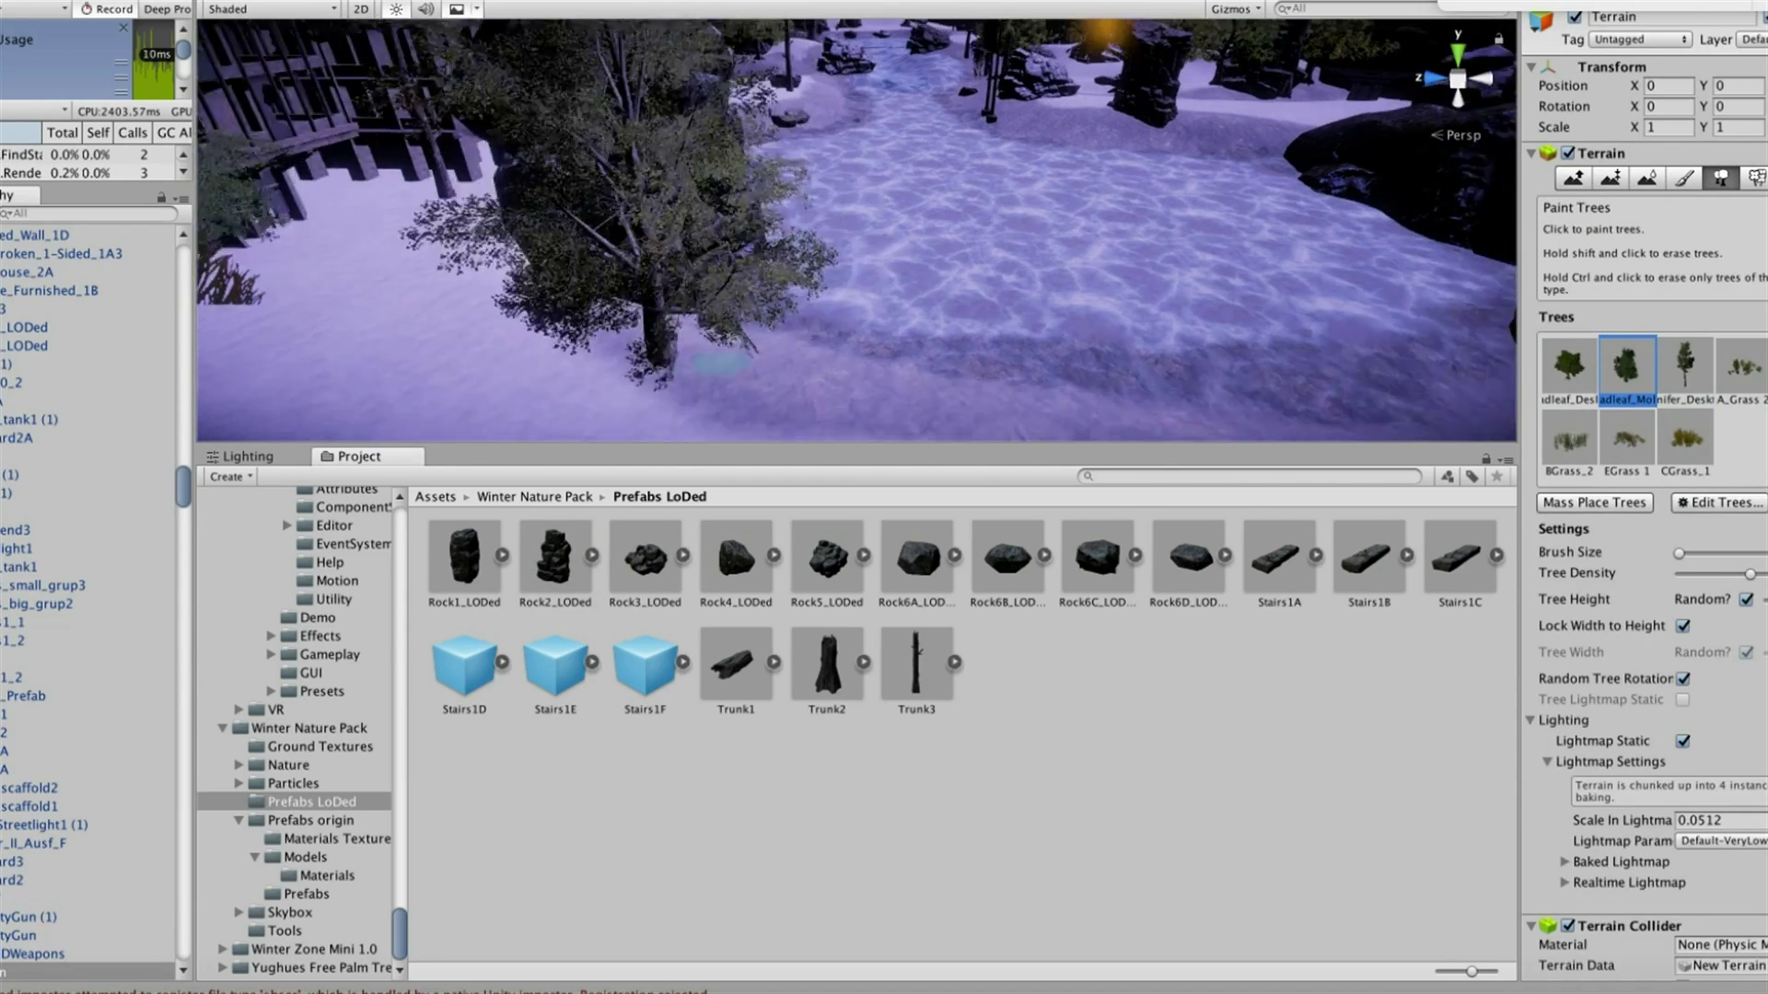
left_click(1742, 369)
Look through Terrain Settings, then return via Paint Details to Paint Trees
left_click(1757, 177)
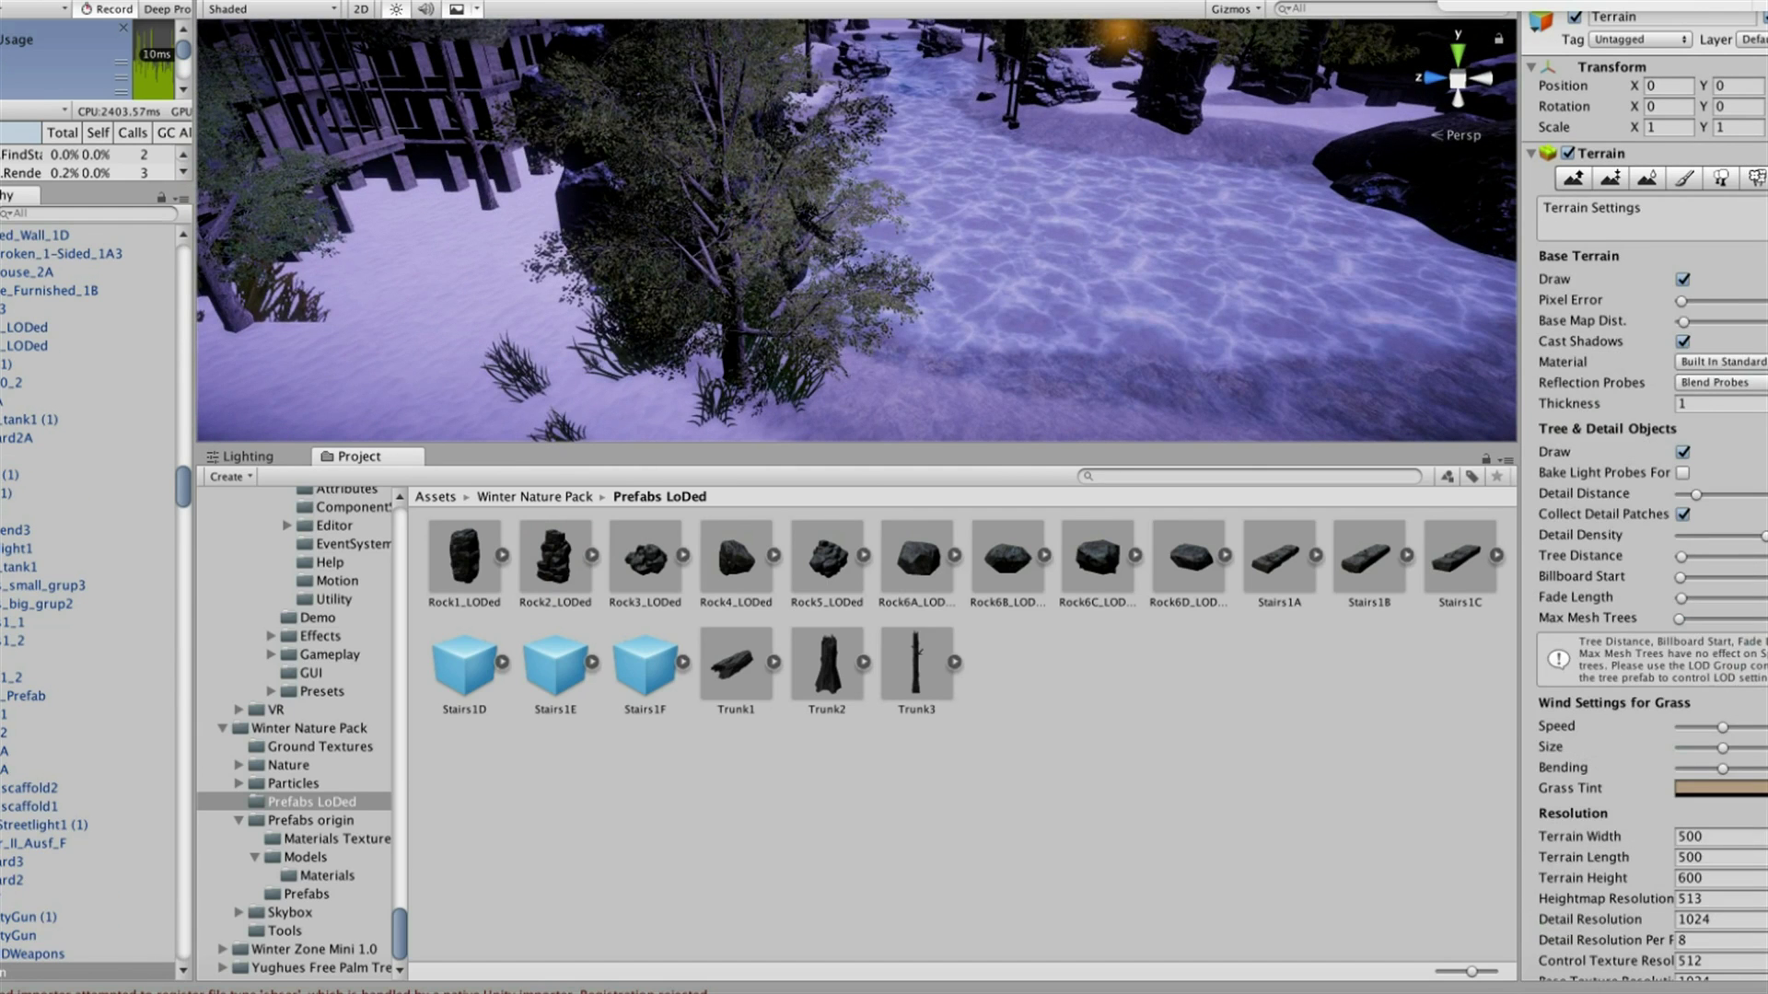
scroll(1643, 552, "down", 5)
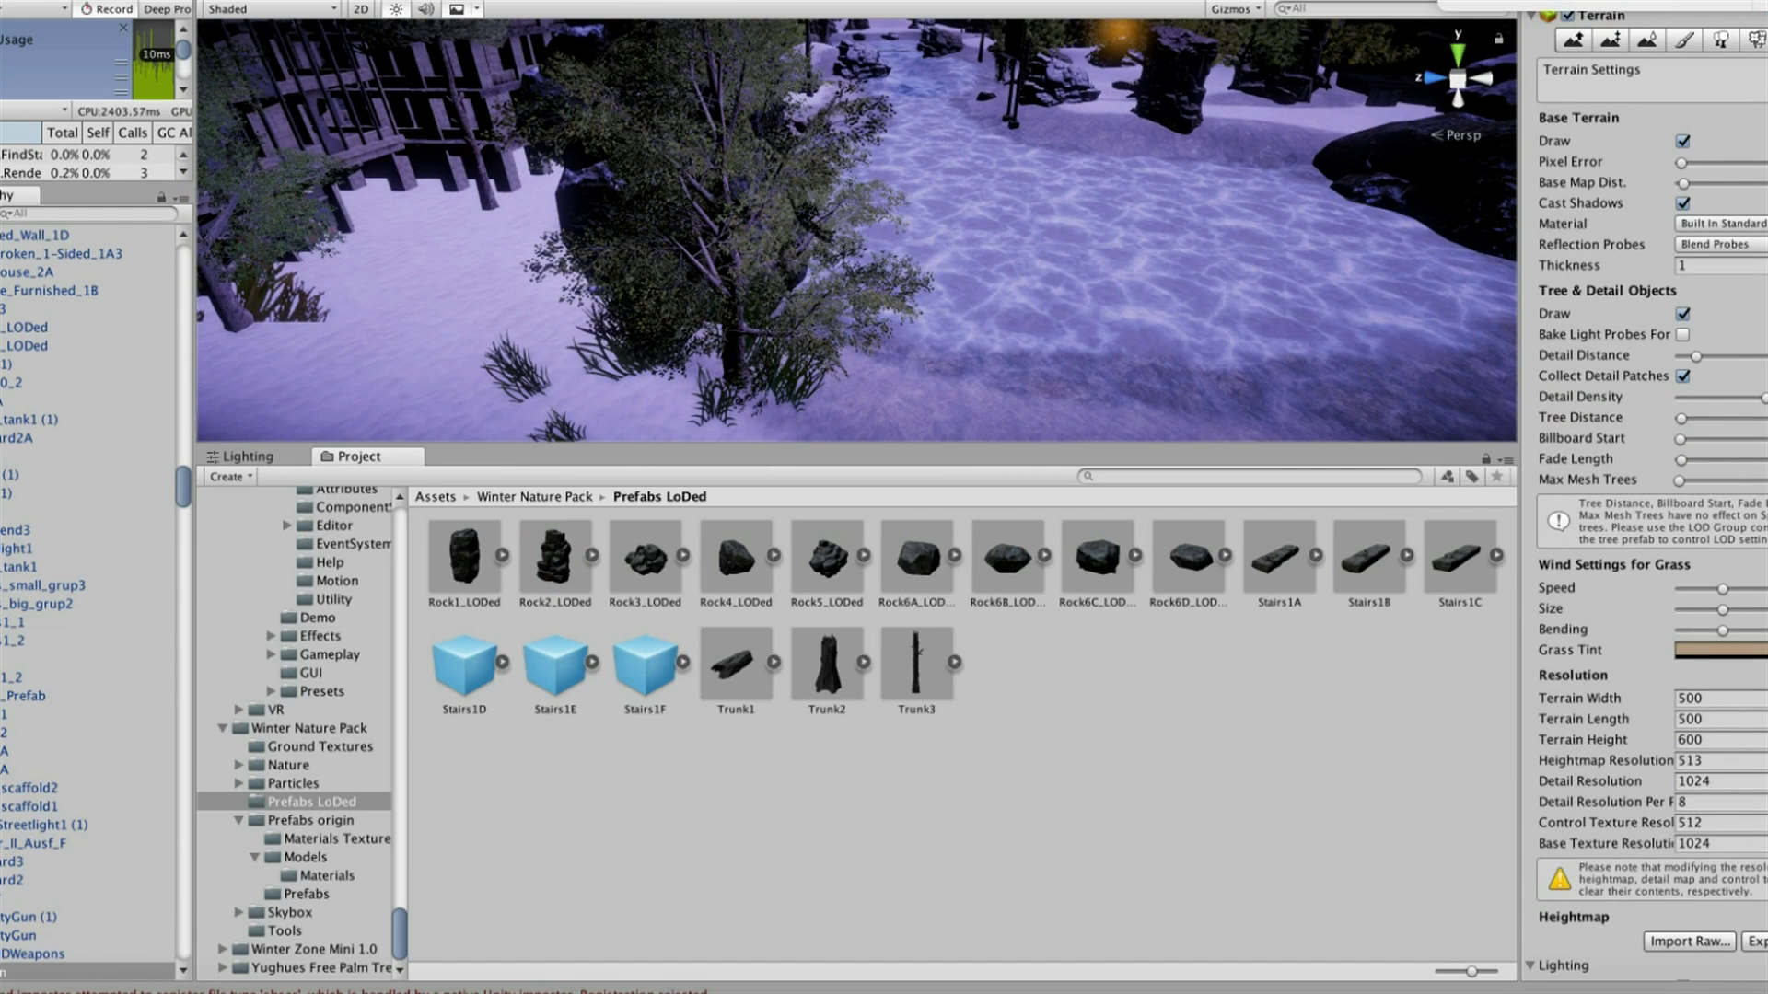
scroll(1644, 552, "up", 4)
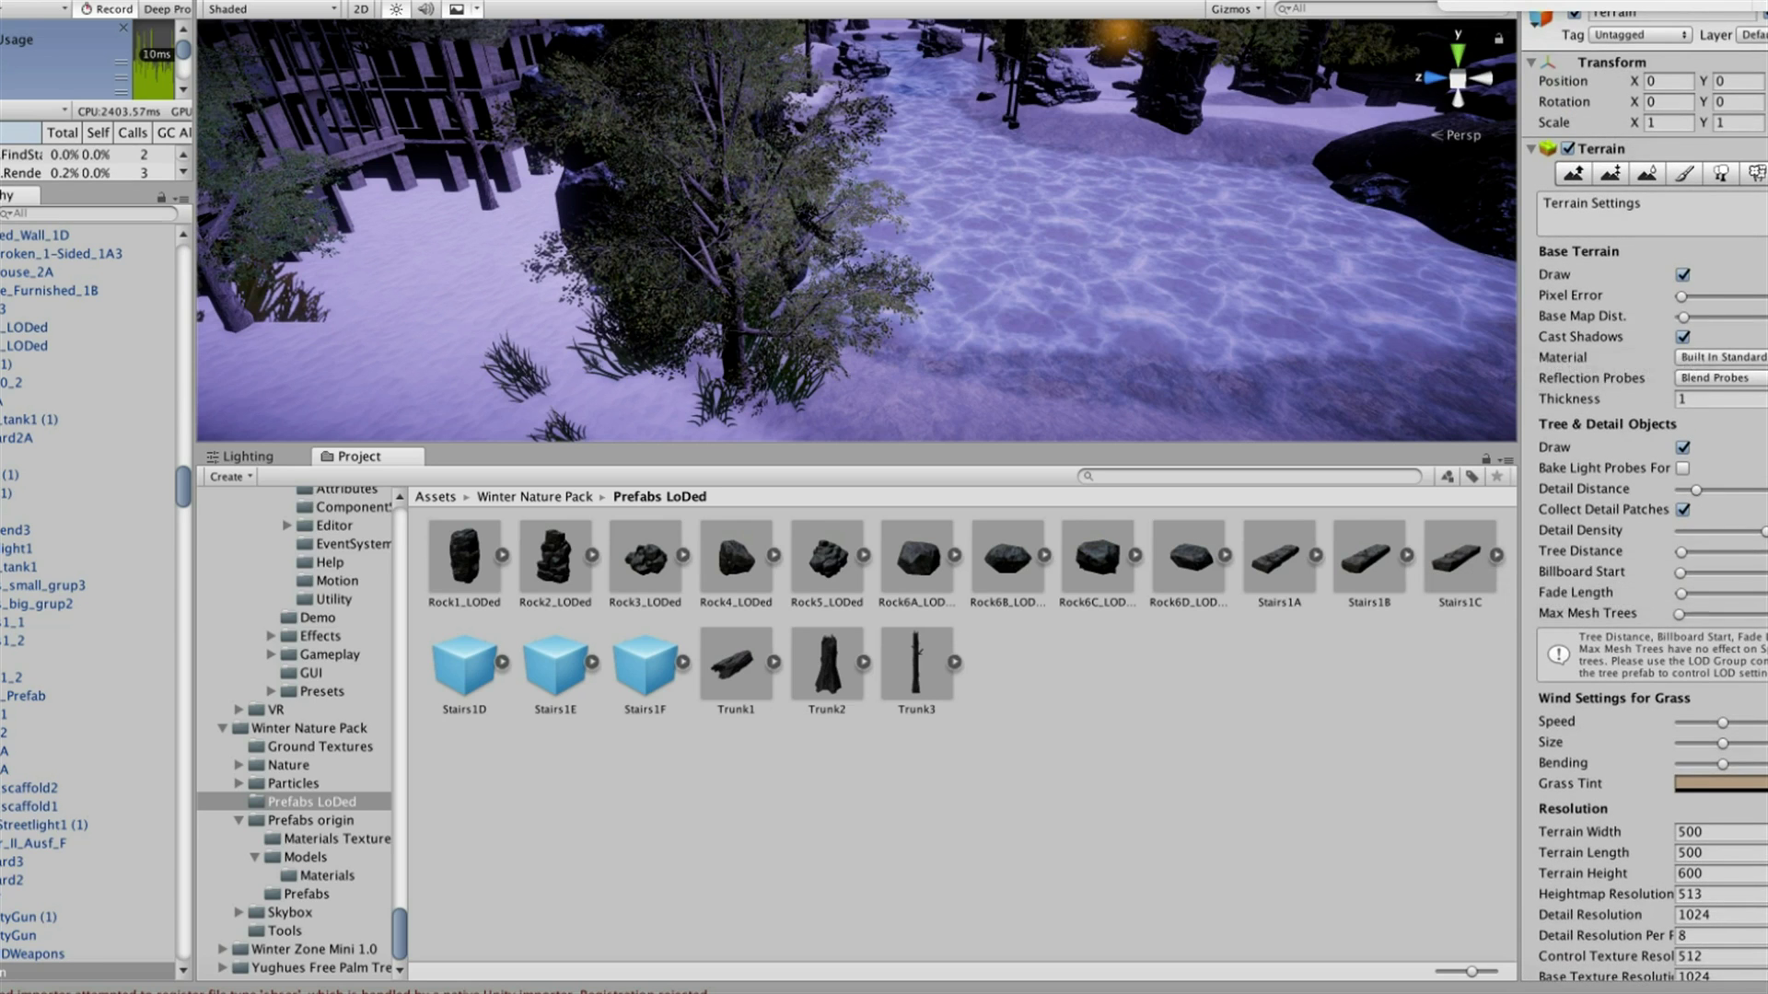
left_click(1754, 173)
left_click(1729, 178)
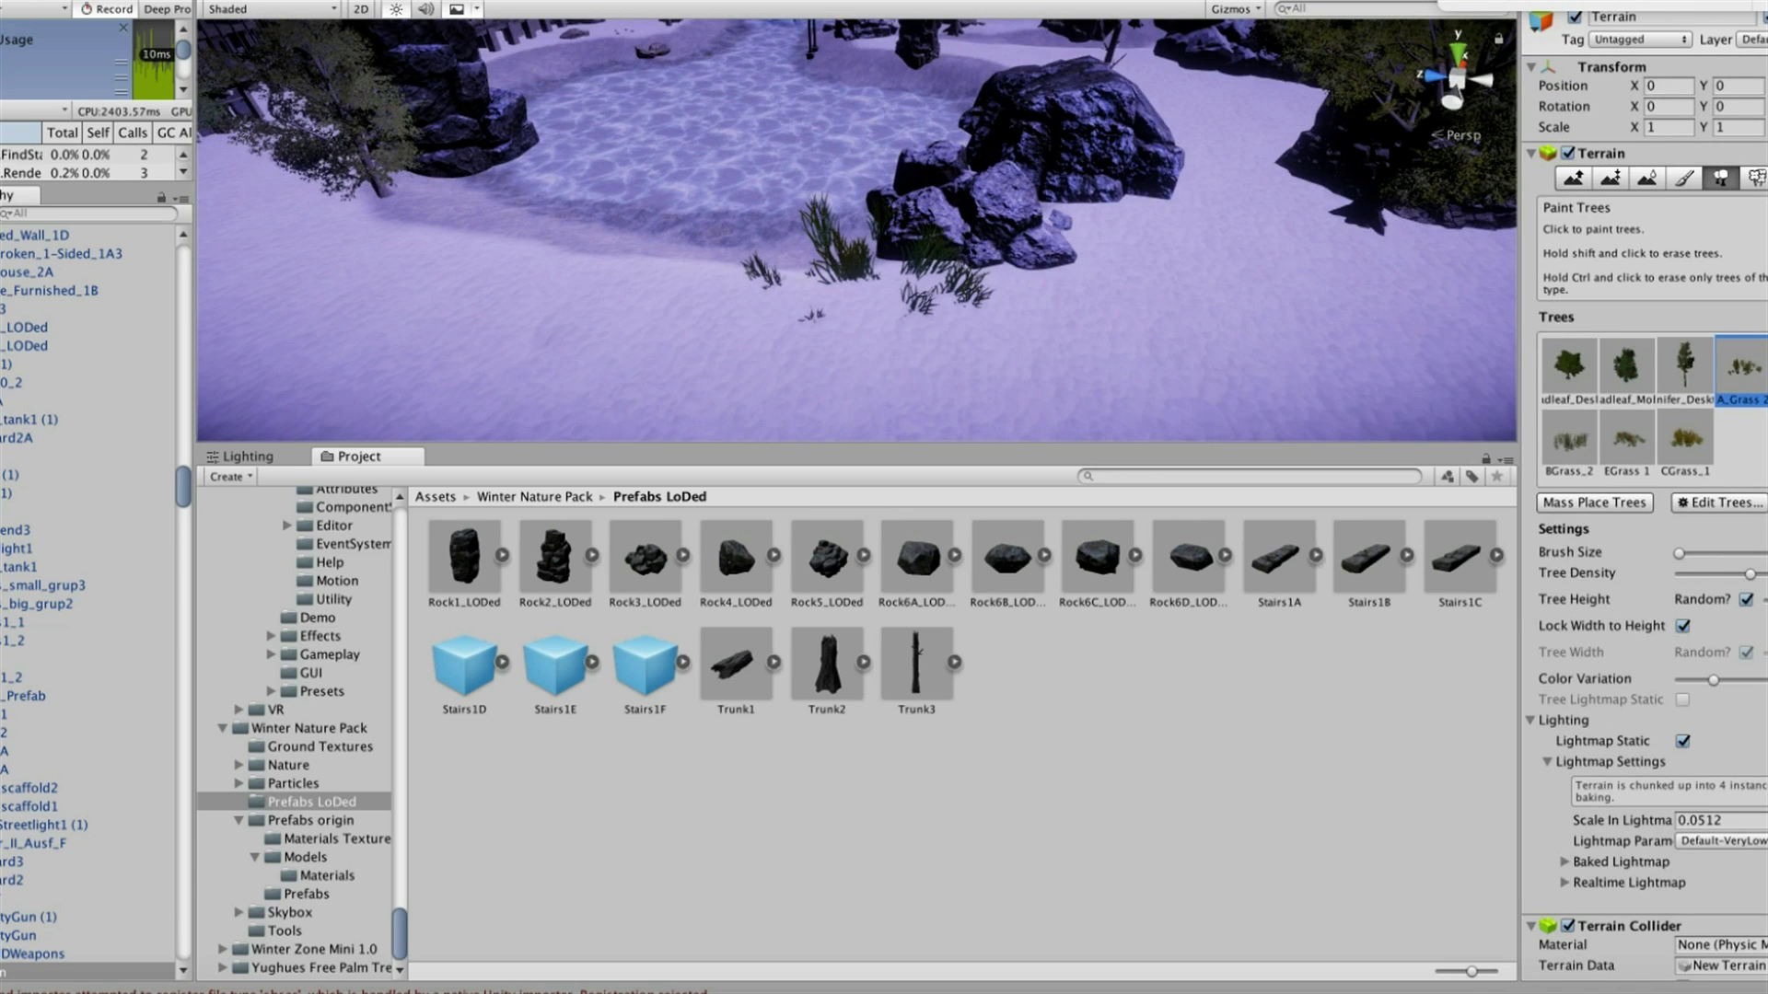
Reopen Terrain Settings and scroll through its options
left_click(1756, 178)
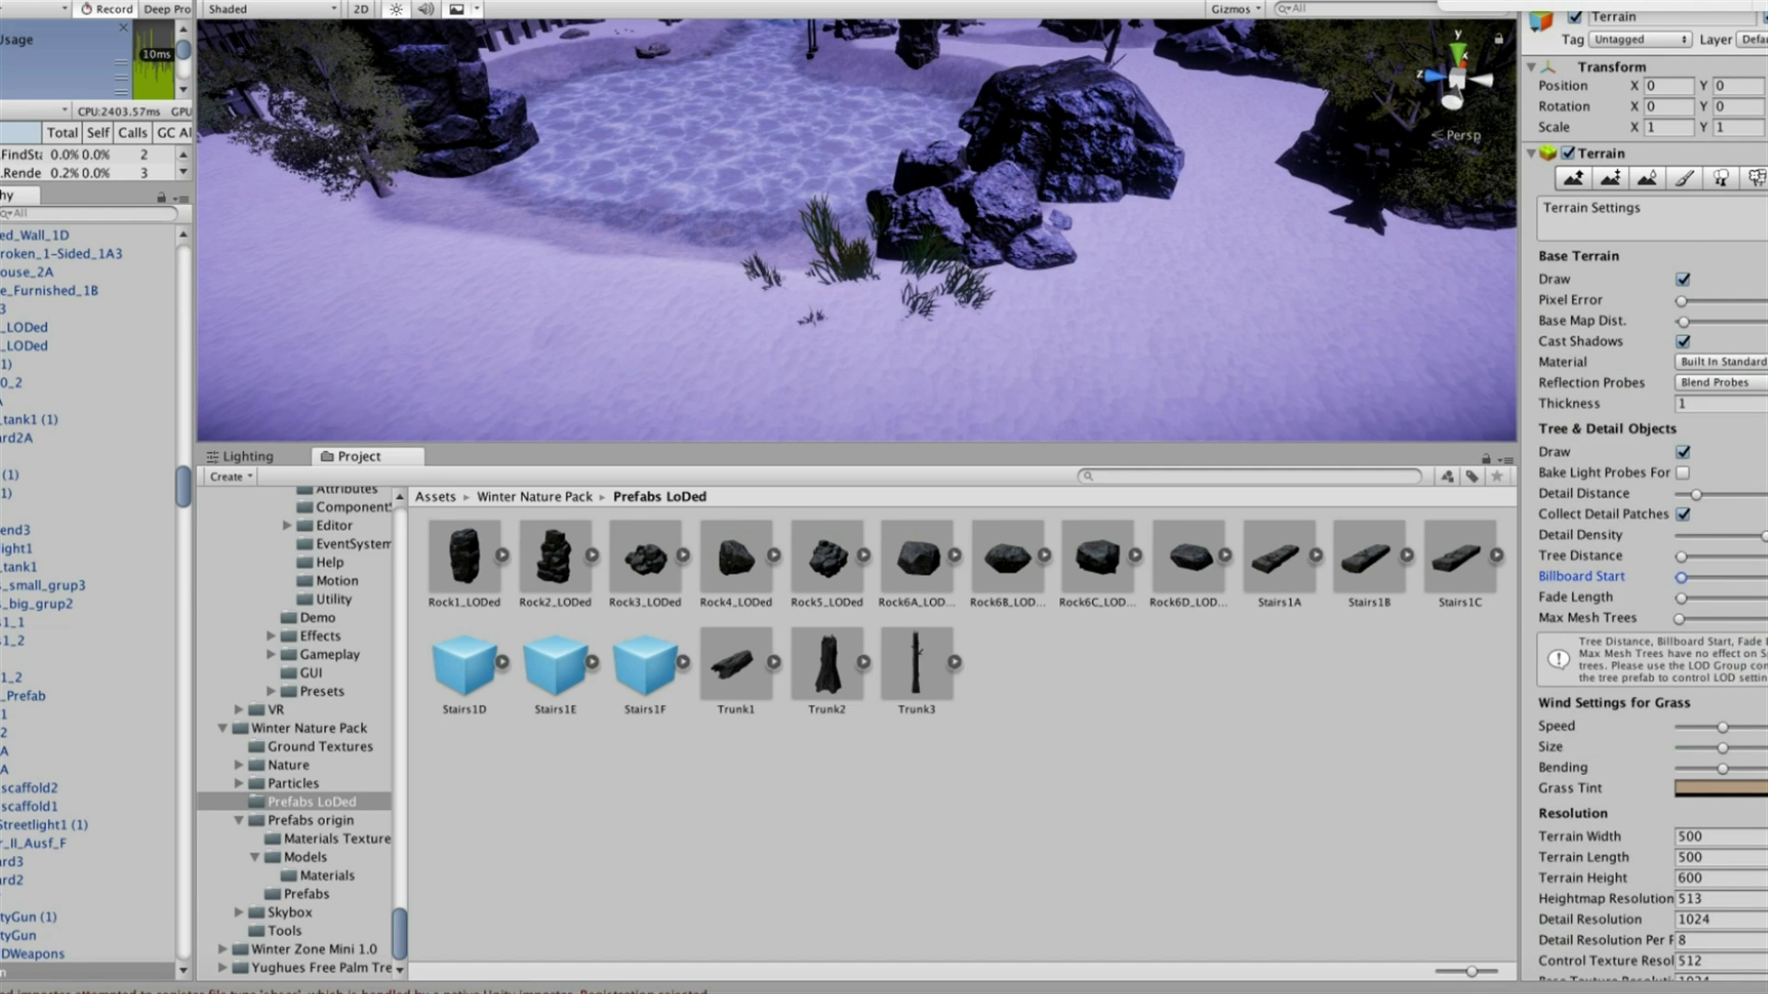
scroll(857, 230, "down", 3)
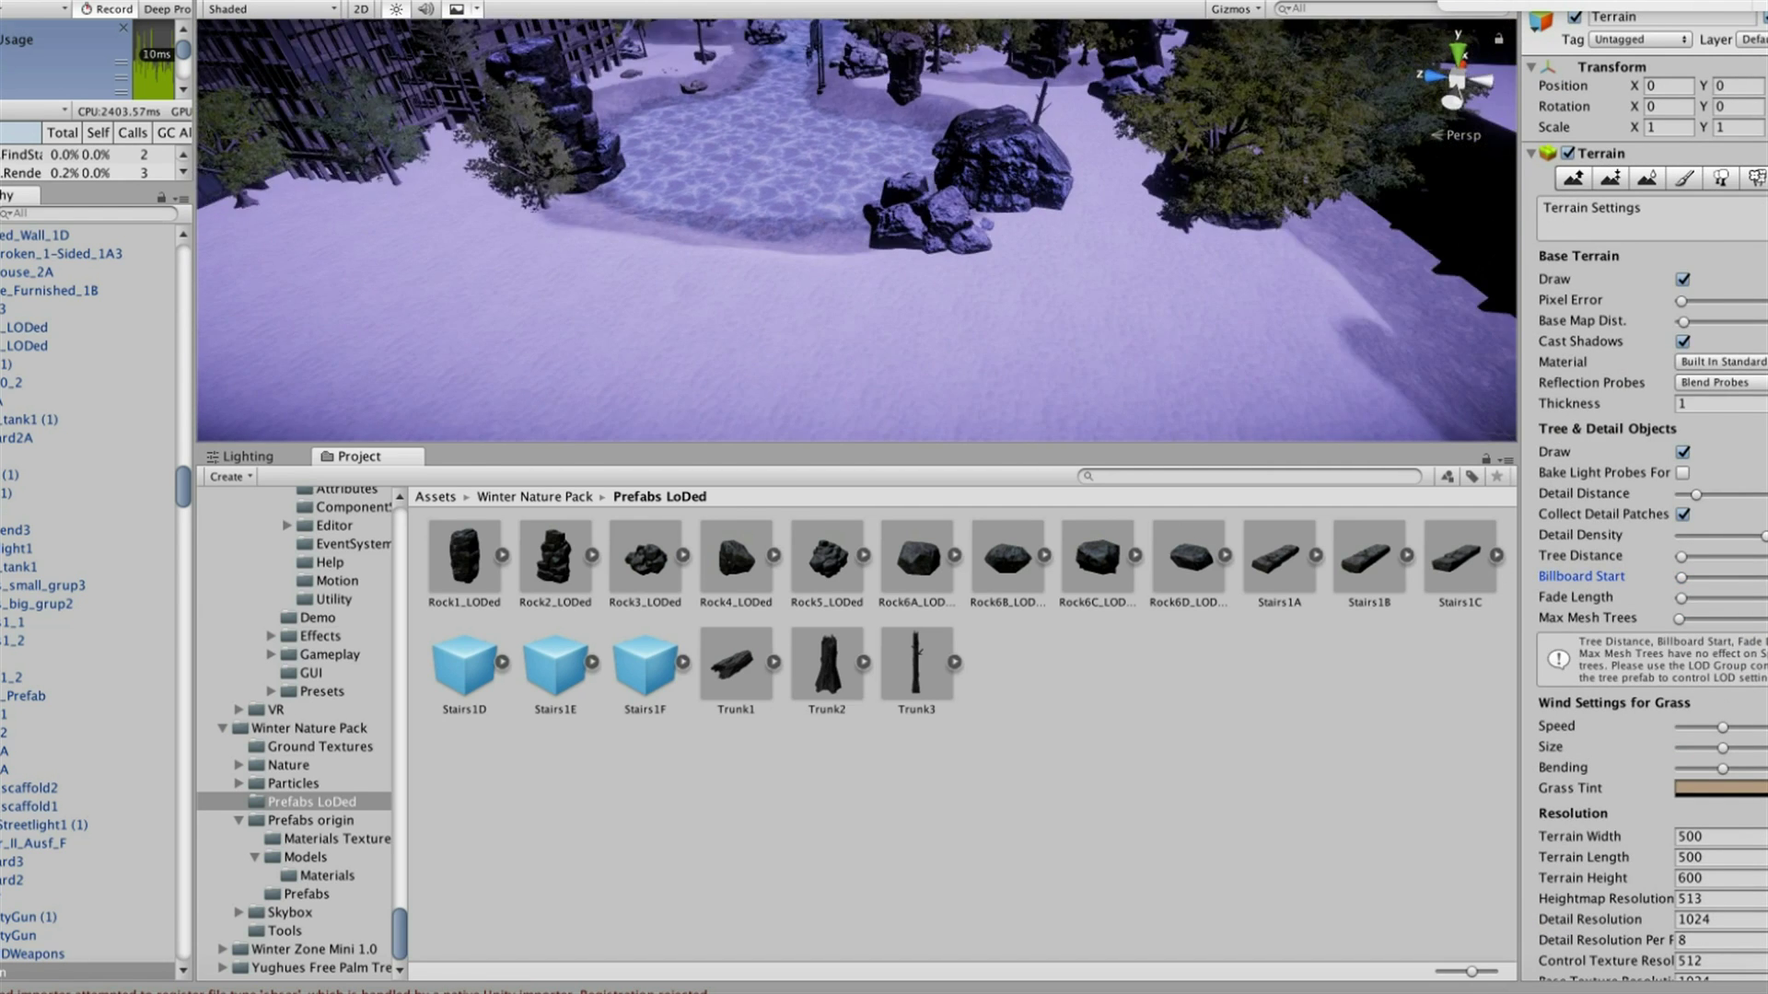
scroll(304, 727, "up", 5)
scroll(304, 728, "up", 5)
scroll(304, 727, "up", 5)
scroll(304, 727, "up", 5)
scroll(304, 727, "up", 5)
scroll(304, 728, "up", 5)
scroll(304, 727, "up", 5)
scroll(304, 727, "up", 5)
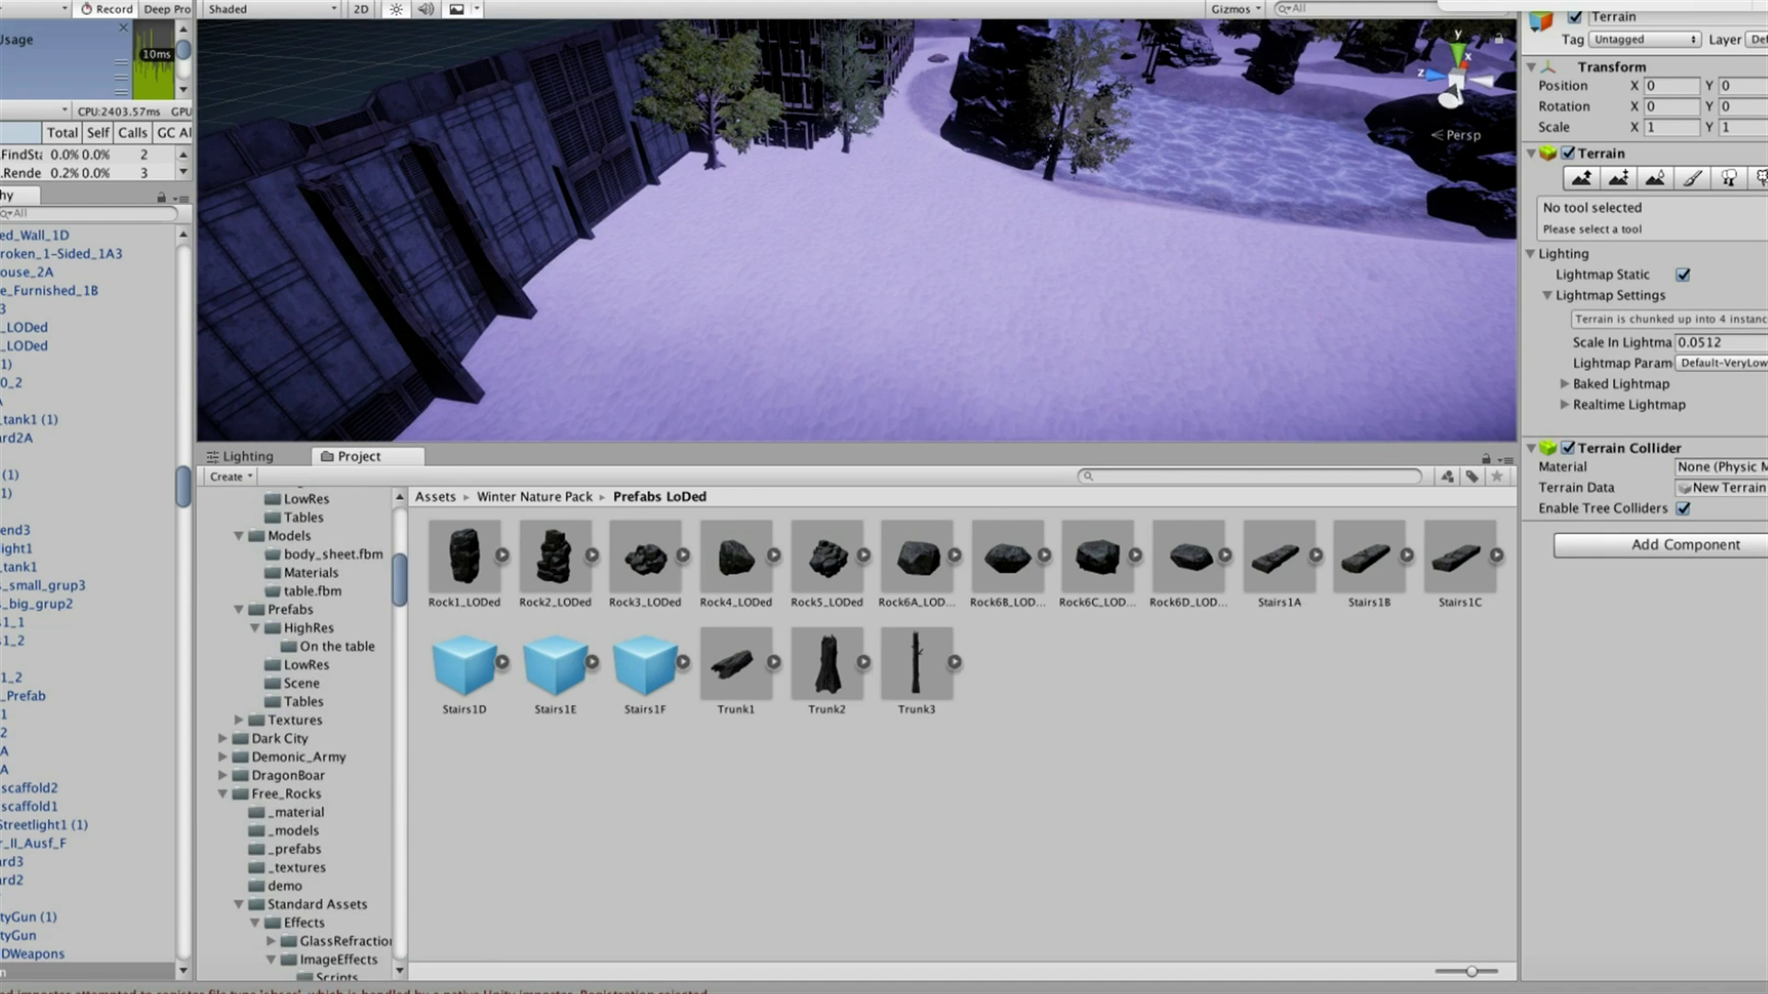
Place Build10_4 from Dark City Prefabs_grouped, rotated 180° on Y, and move it along the street
left_click(222, 738)
left_click(330, 732)
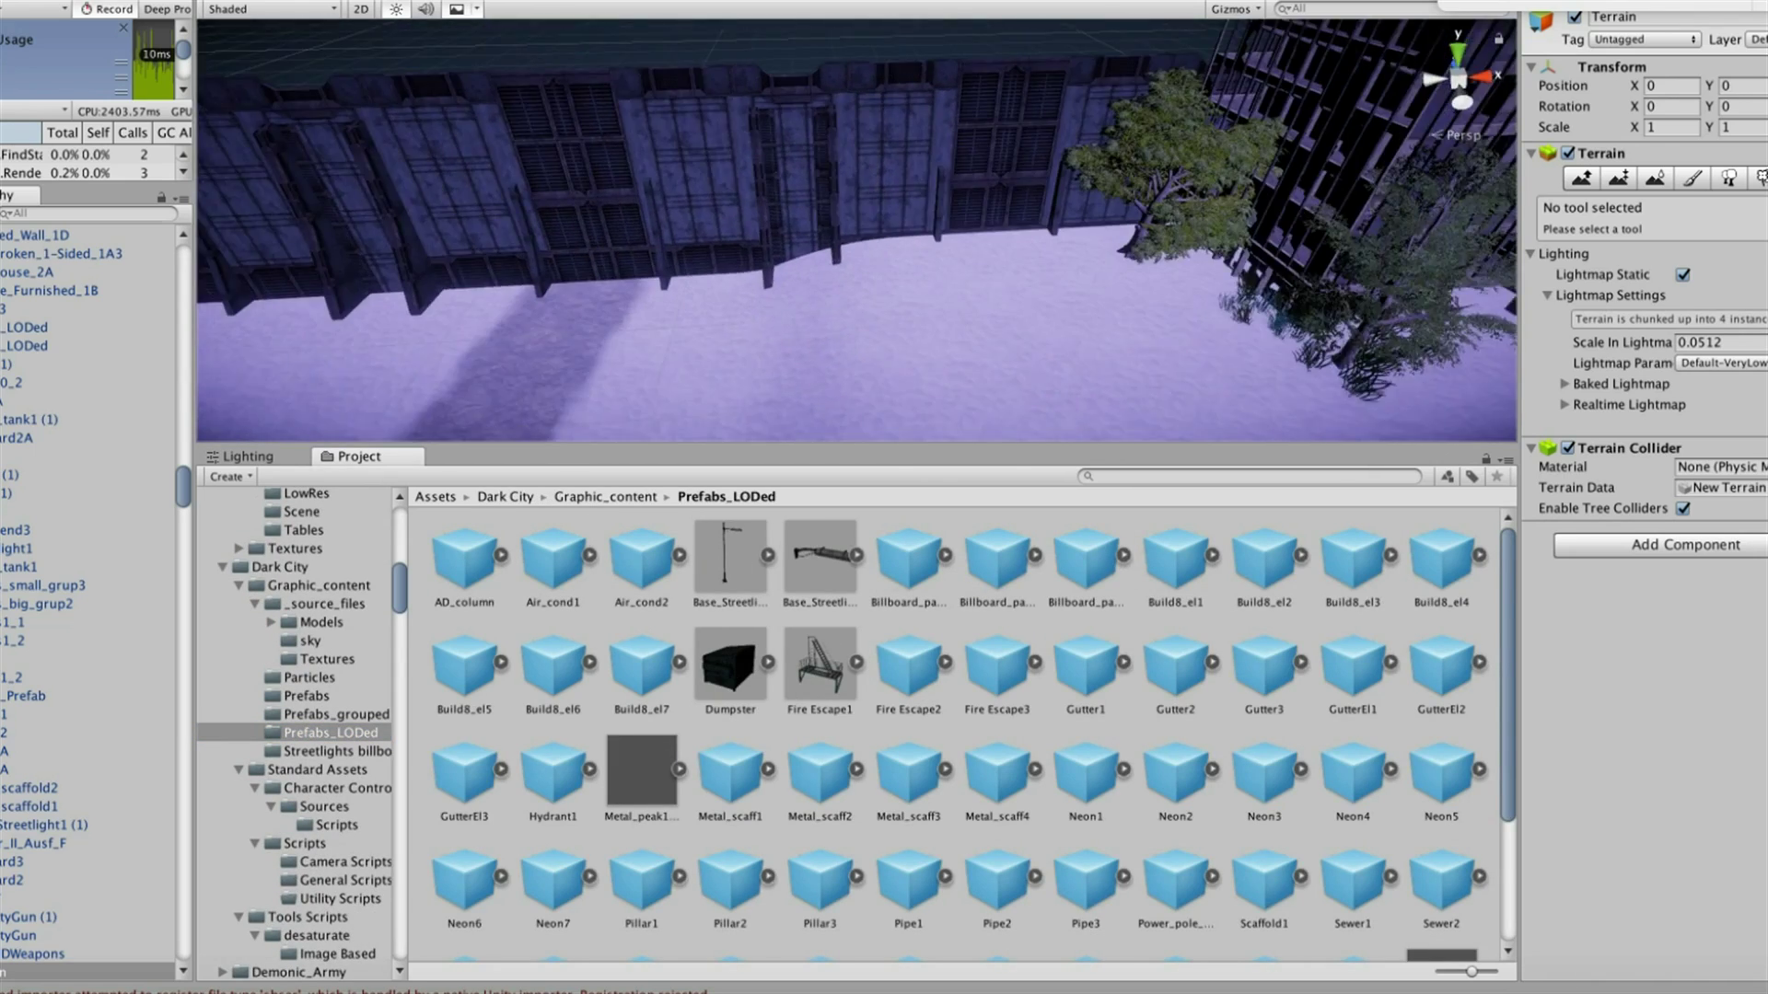
left_click(336, 714)
left_click_drag(641, 575, 1087, 343)
key("f")
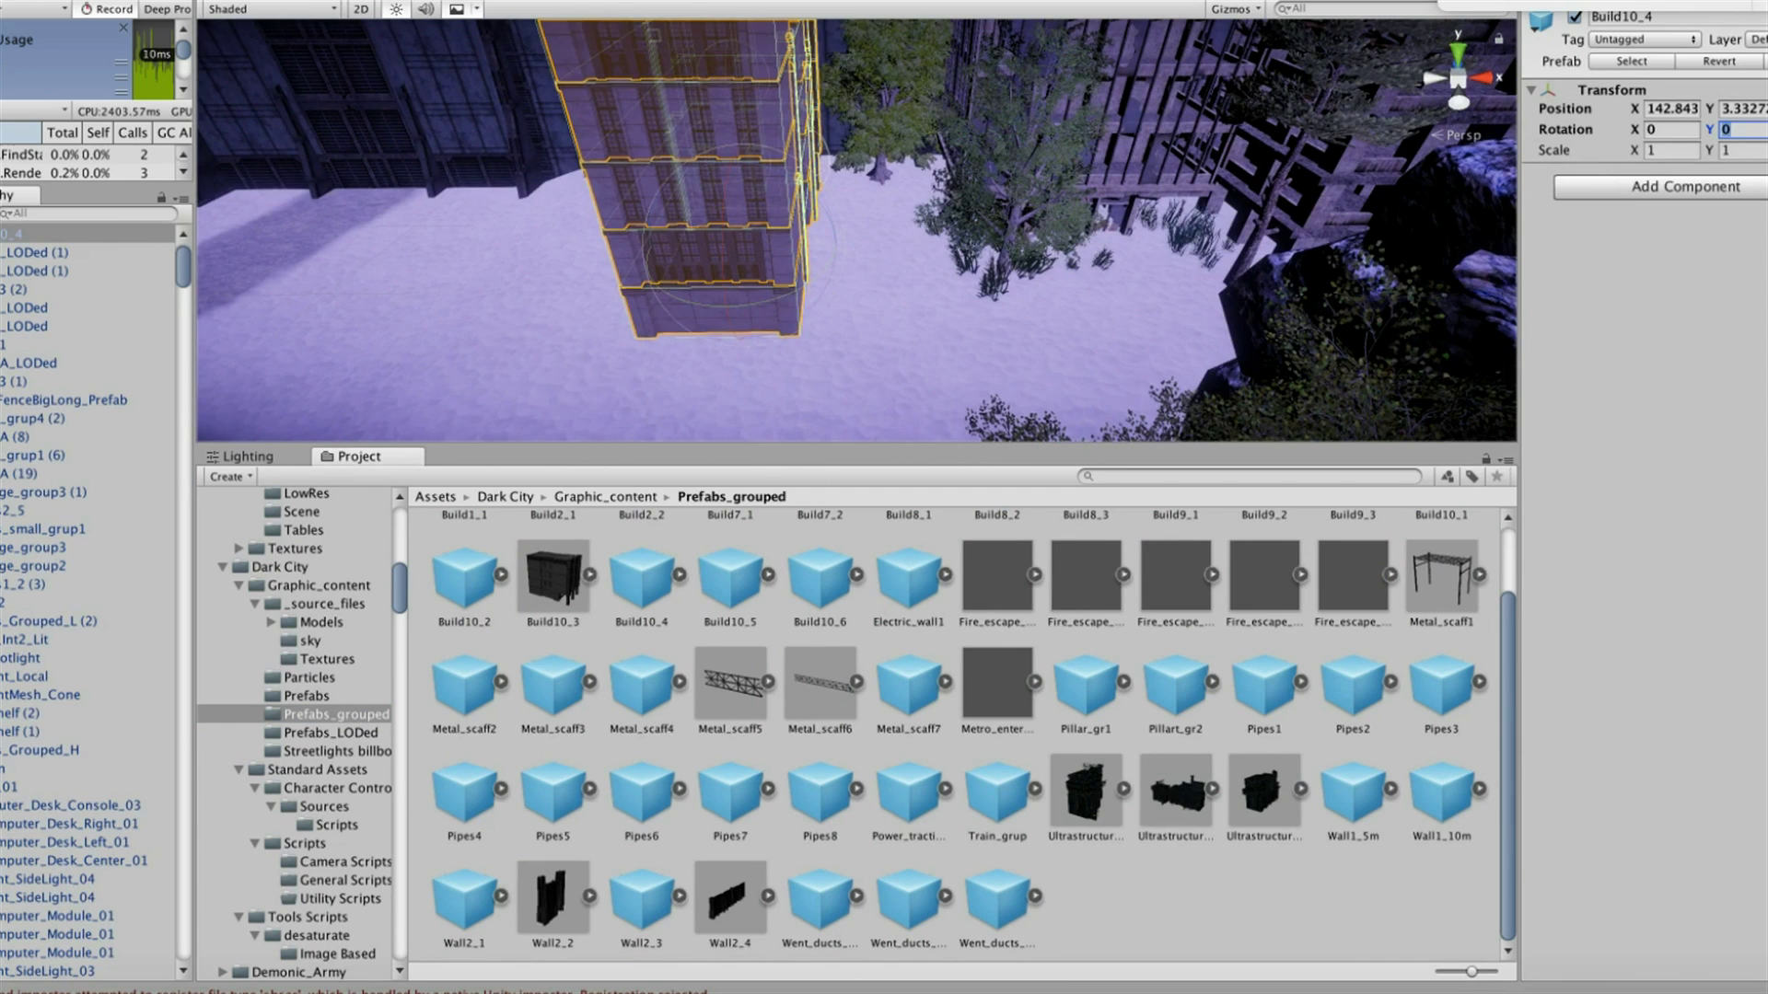
type("180")
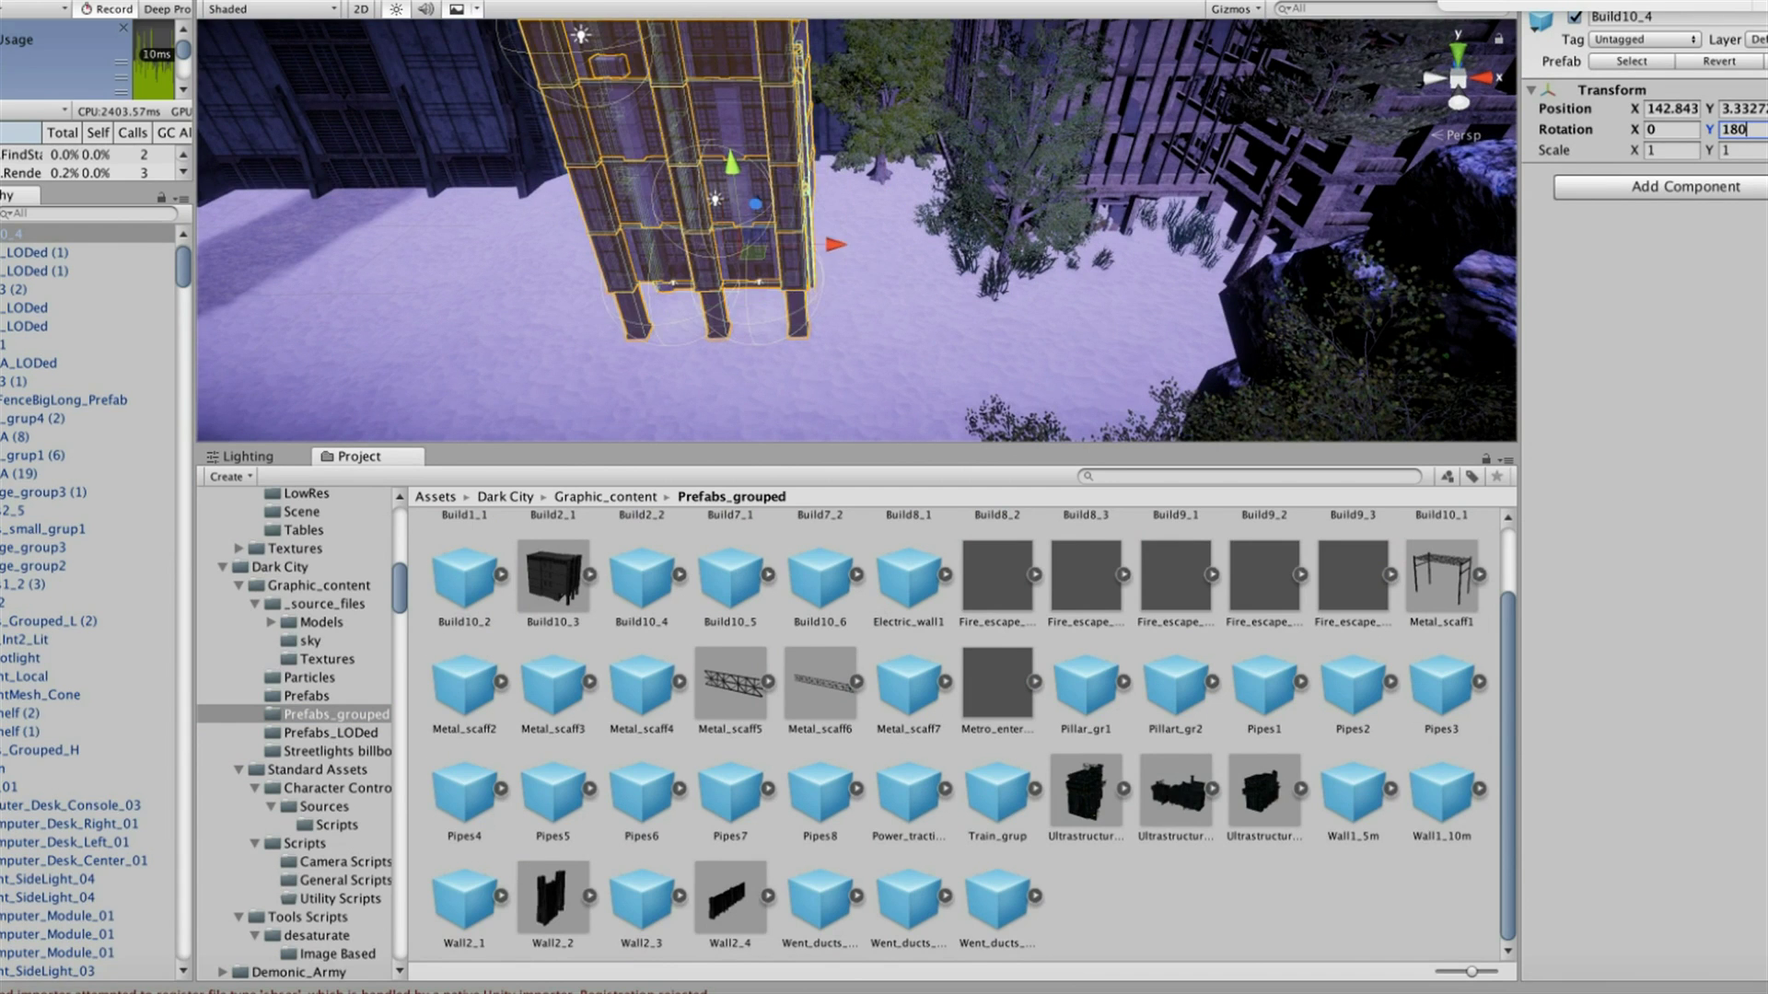
mouse_move(833, 244)
left_mouse_down()
mouse_move(810, 230)
mouse_move(1013, 184)
left_mouse_up()
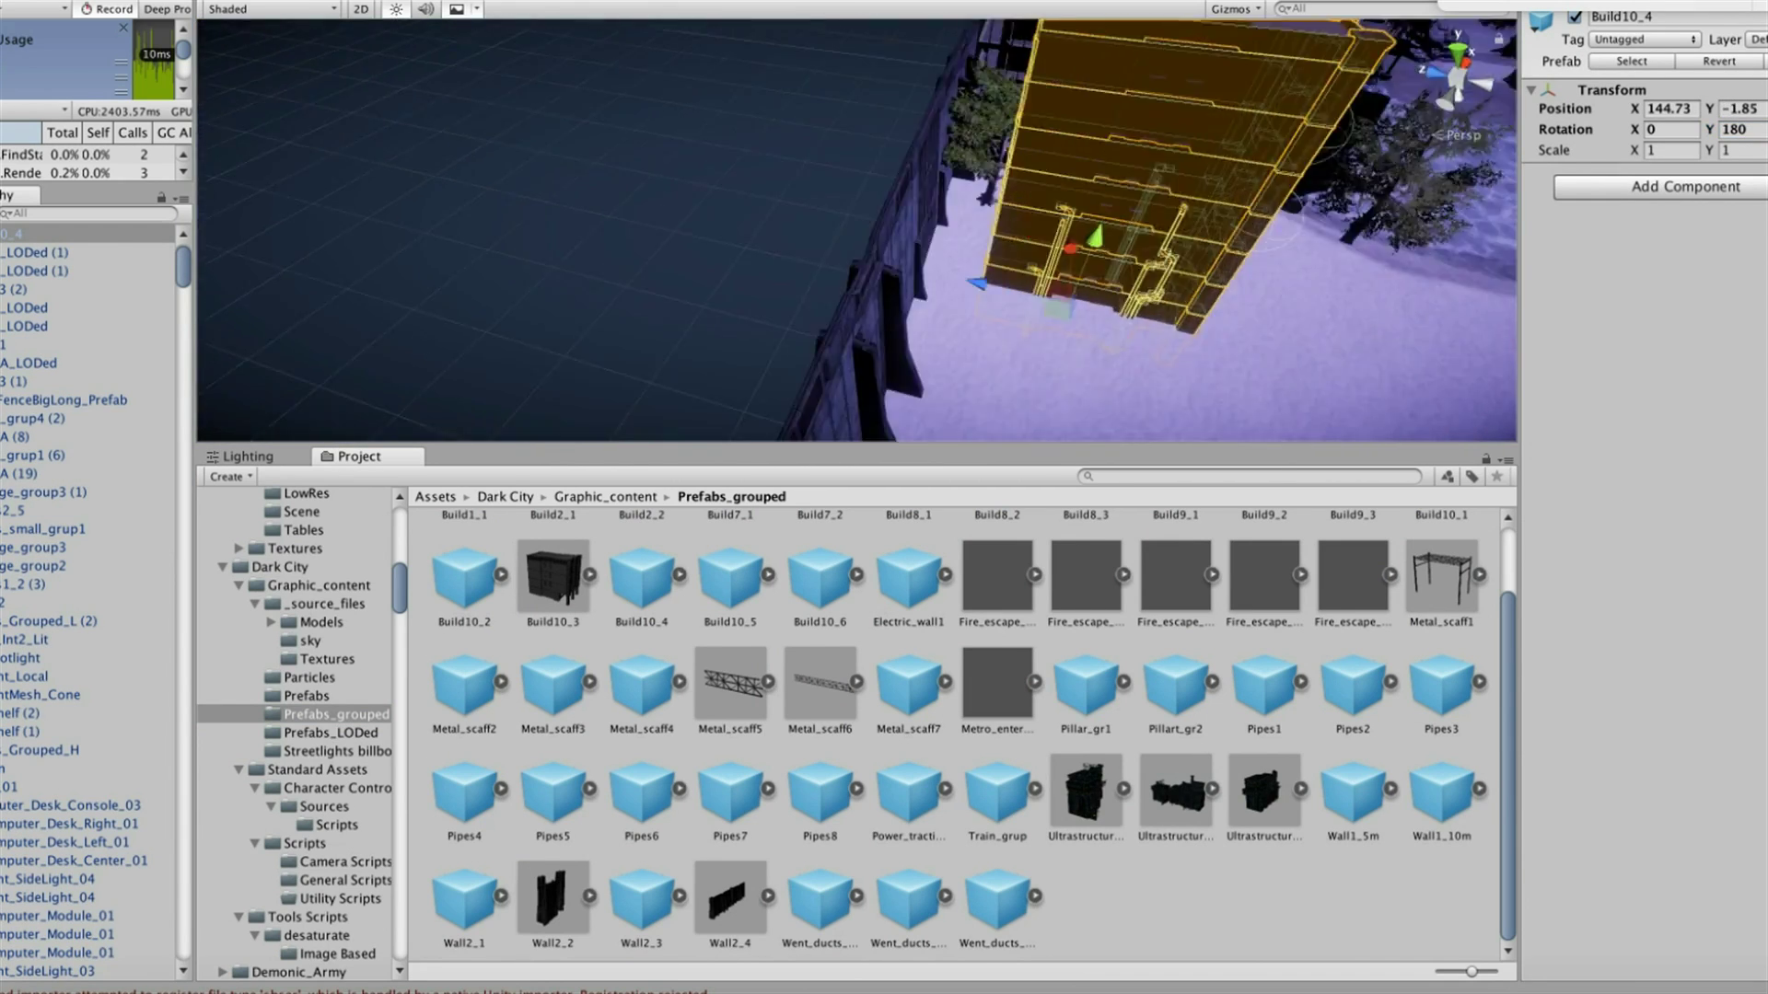
left_click_drag(856, 230, 921, 202, "alt")
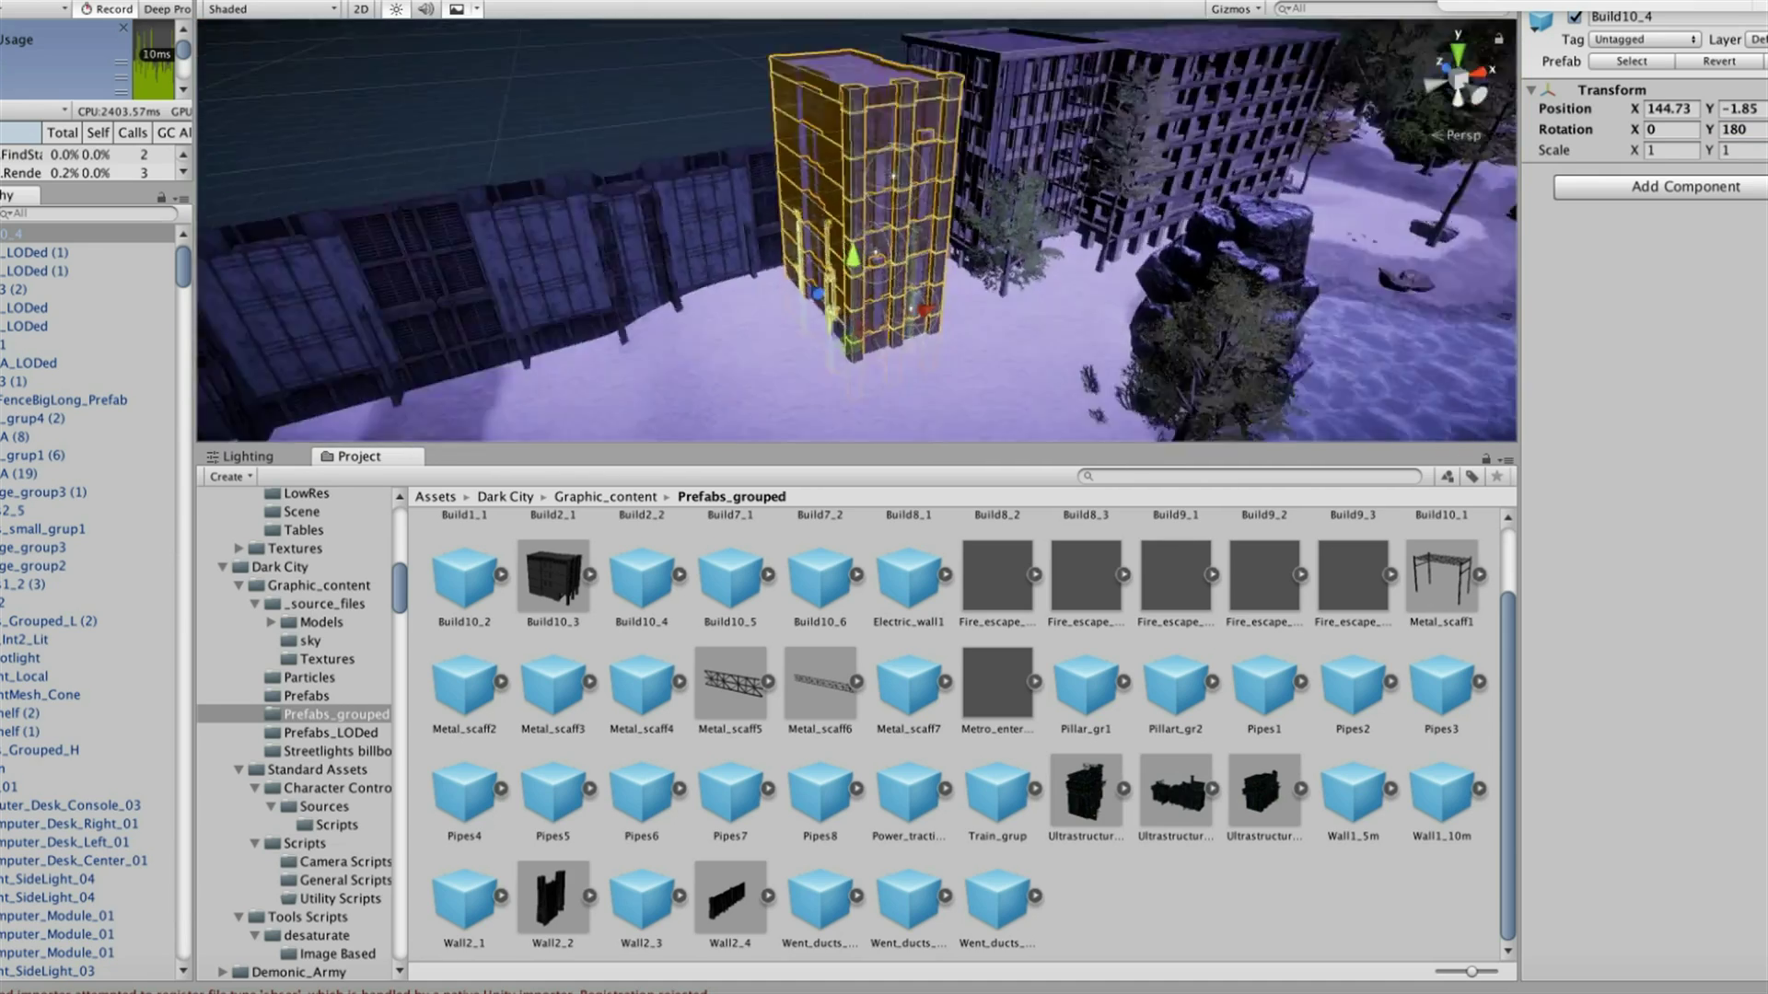
Paste a second Build10_4, slide it left along the street, and pick terrain height sculpting
left_click(236, 28)
mouse_move(967, 329)
left_mouse_down()
mouse_move(791, 329)
mouse_move(599, 276)
left_mouse_up()
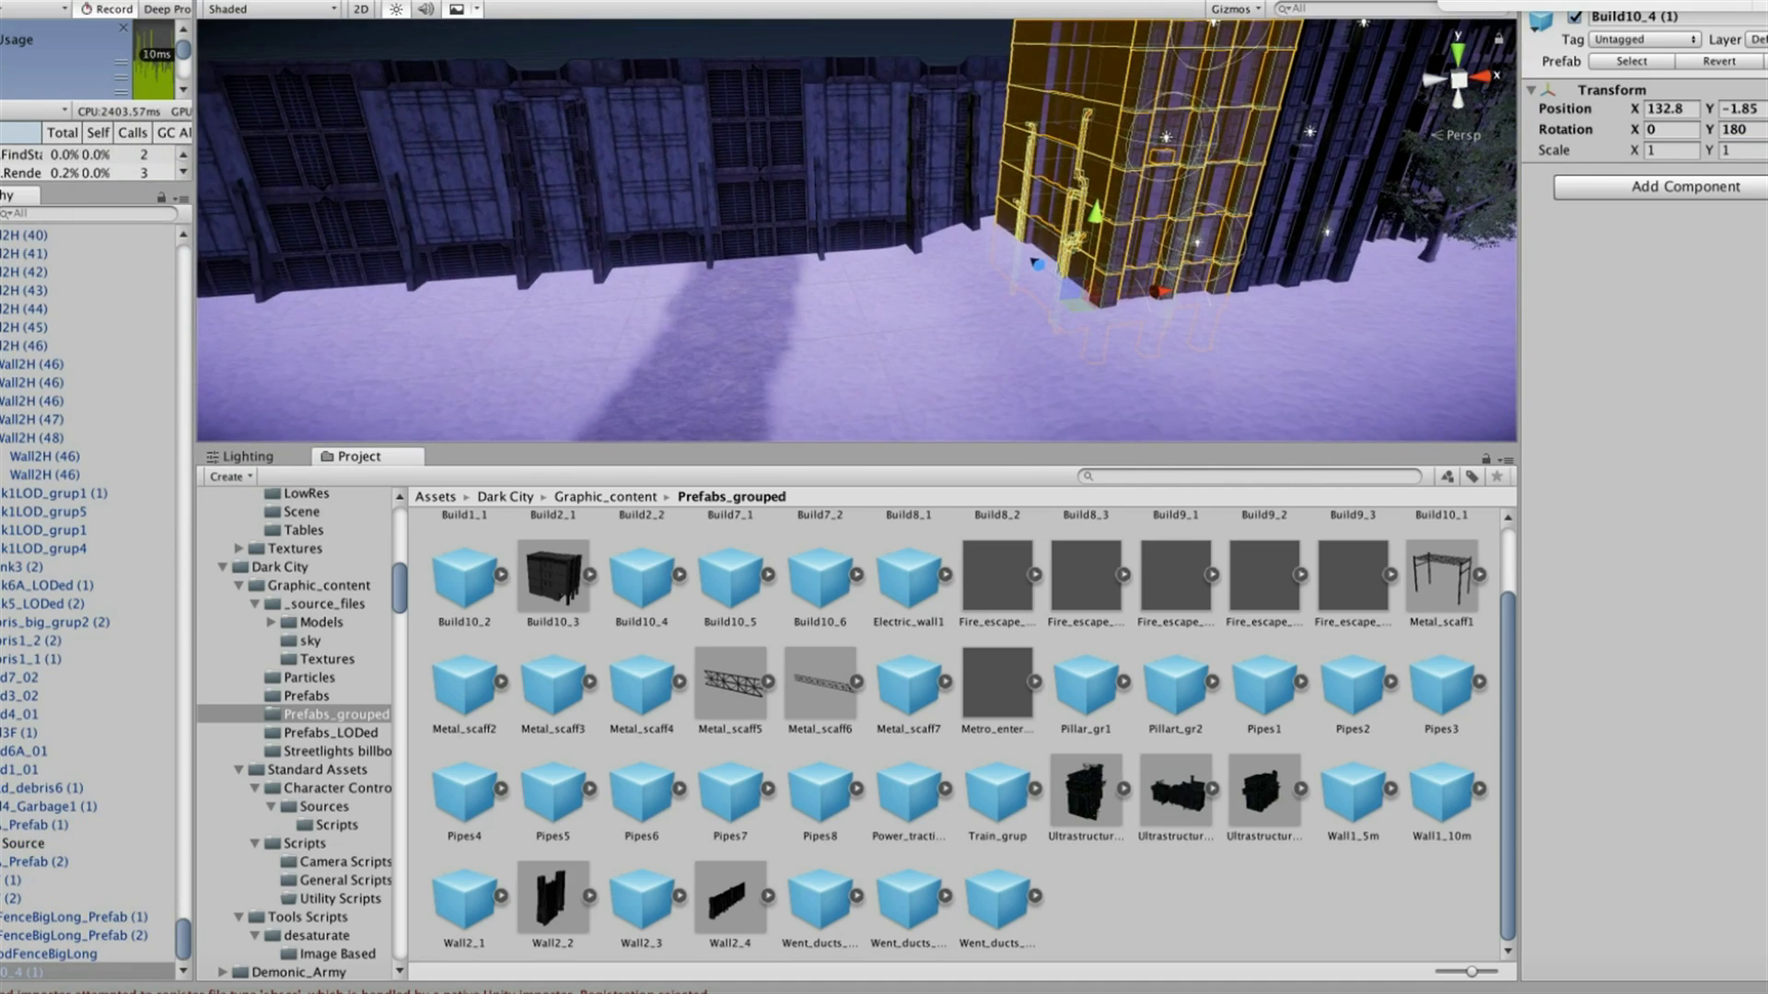
scroll(295, 732, "up", 5)
left_click(829, 368)
left_click(1692, 178)
left_click(1618, 177)
Raise a stepped plateau with ridges and a lower terrace in front of the buildings
left_click_drag(1559, 490, 1620, 491)
left_click_drag(958, 331, 1013, 212)
left_click_drag(856, 230, 1040, 239, "alt")
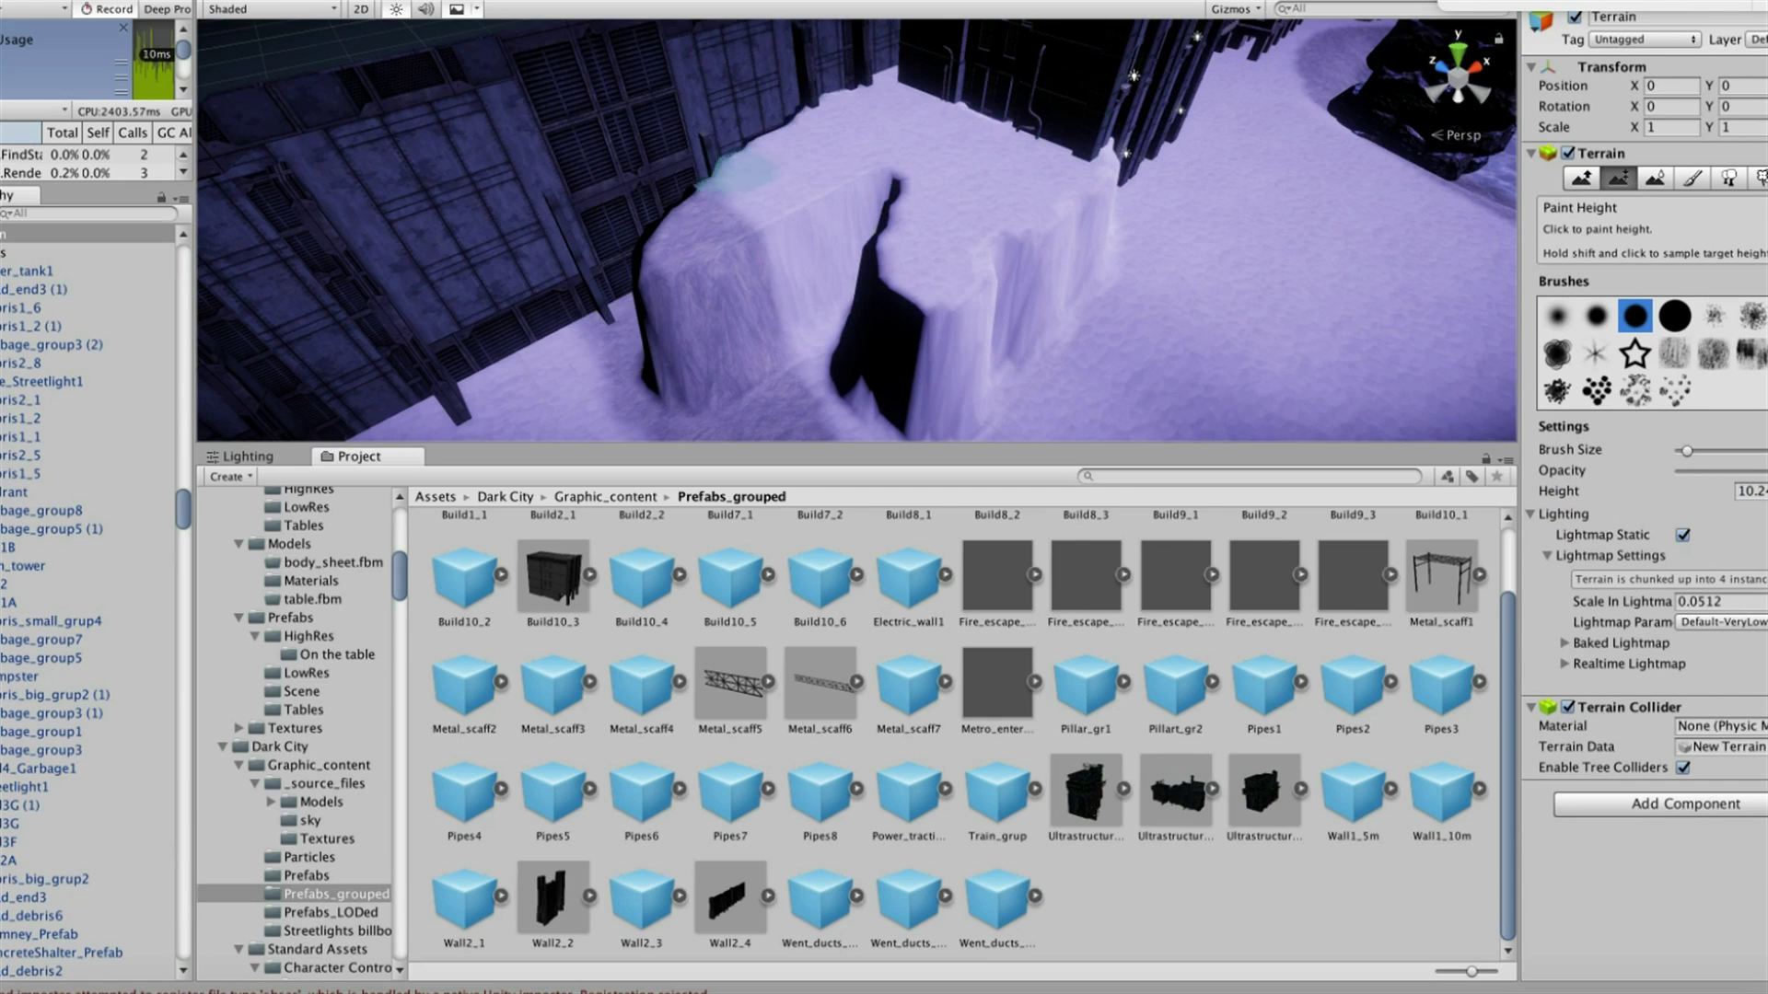
mouse_move(580, 217)
left_mouse_down("alt")
mouse_move(810, 203)
mouse_move(1008, 253)
mouse_move(801, 212)
mouse_move(976, 239)
left_mouse_up("alt")
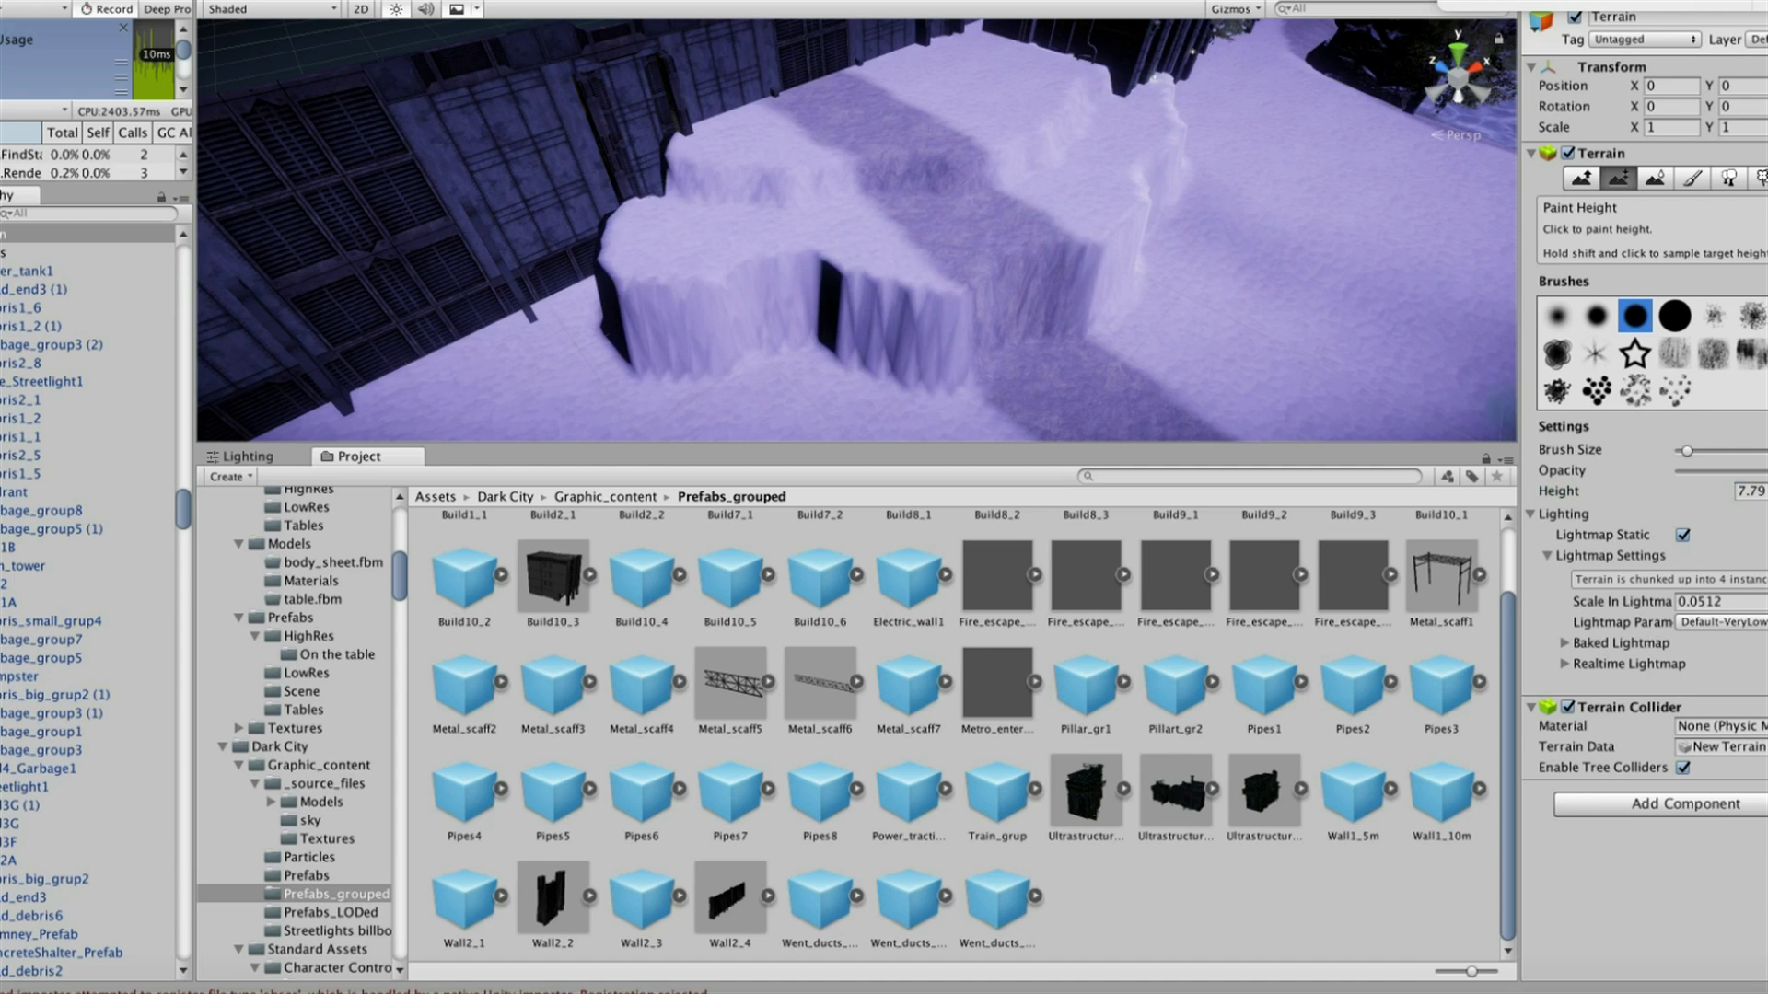
left_click_drag(662, 323, 1104, 239)
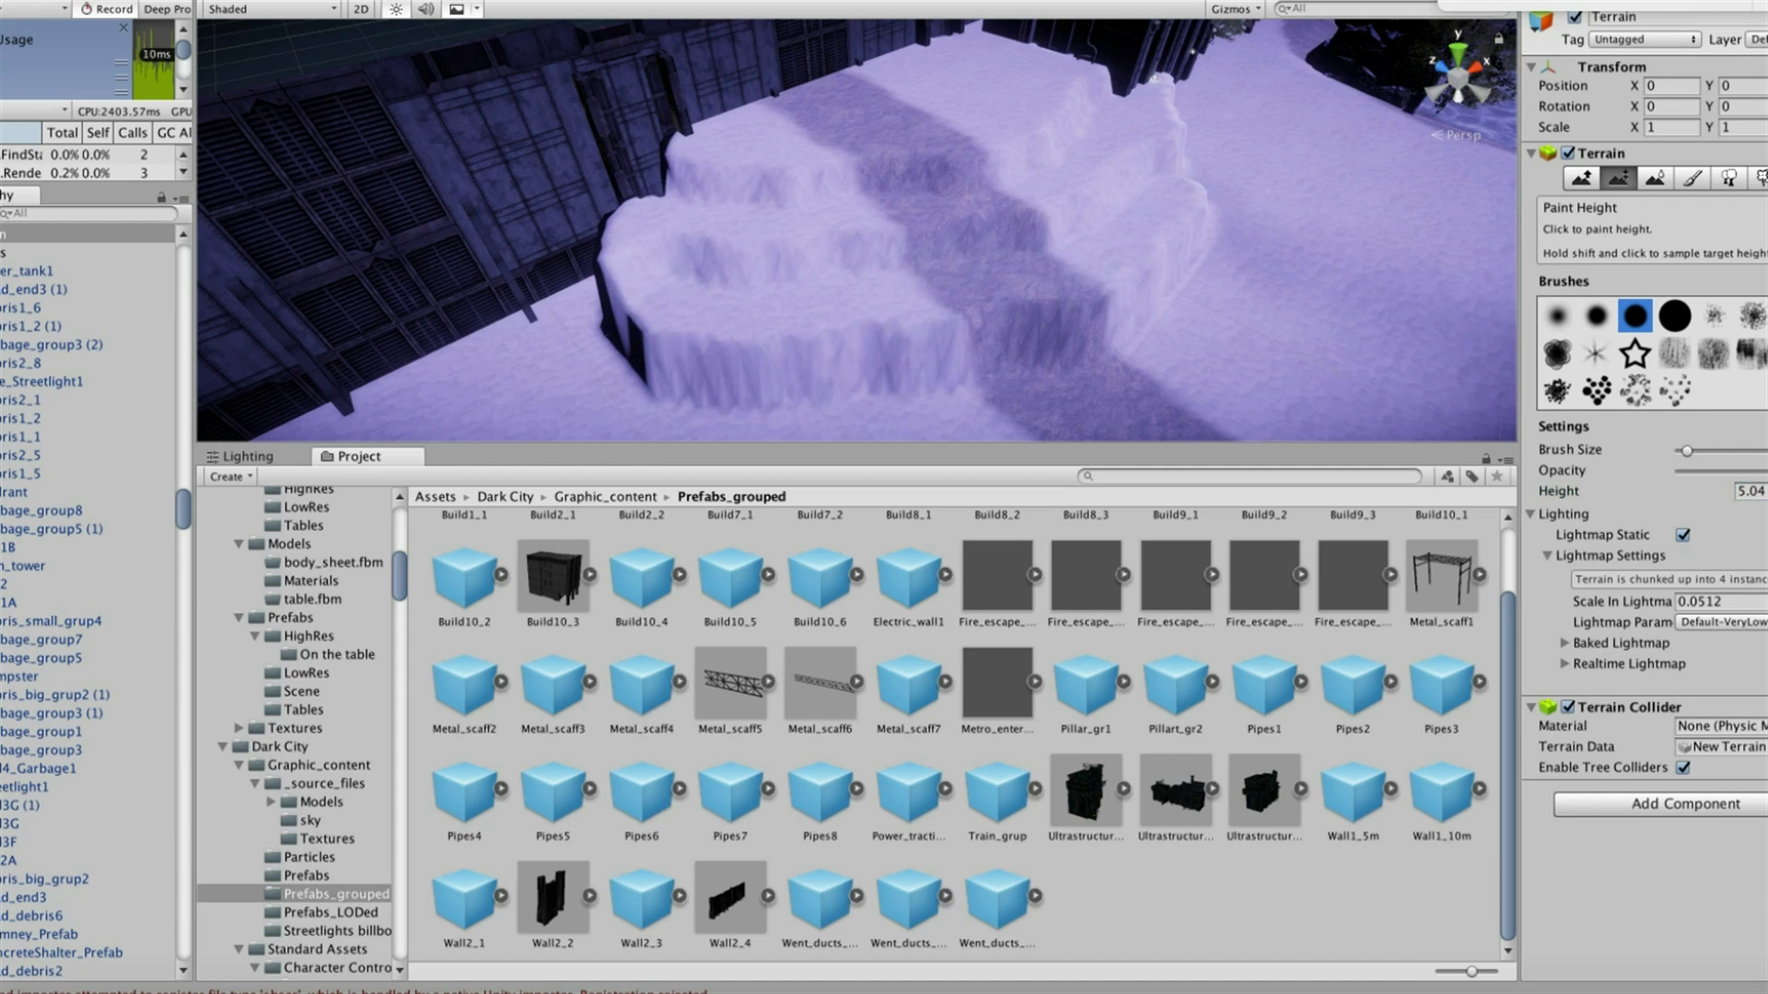
scroll(792, 120, "up", 10)
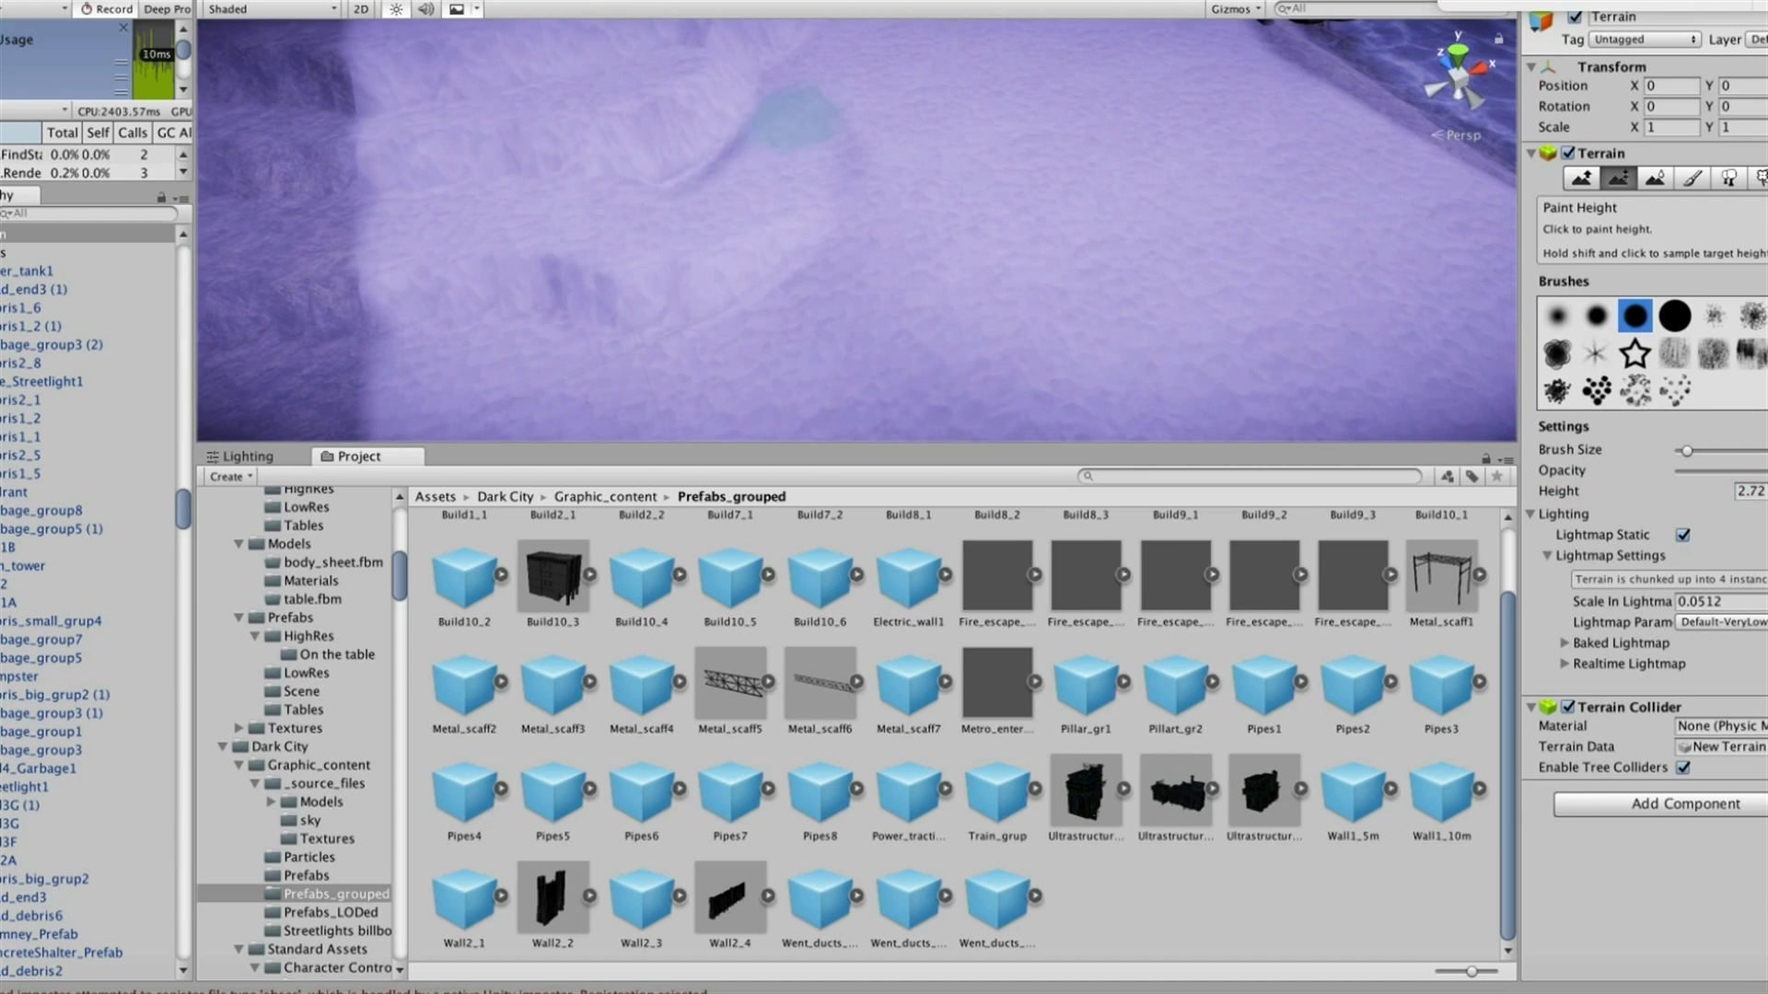
scroll(580, 203, "down", 5)
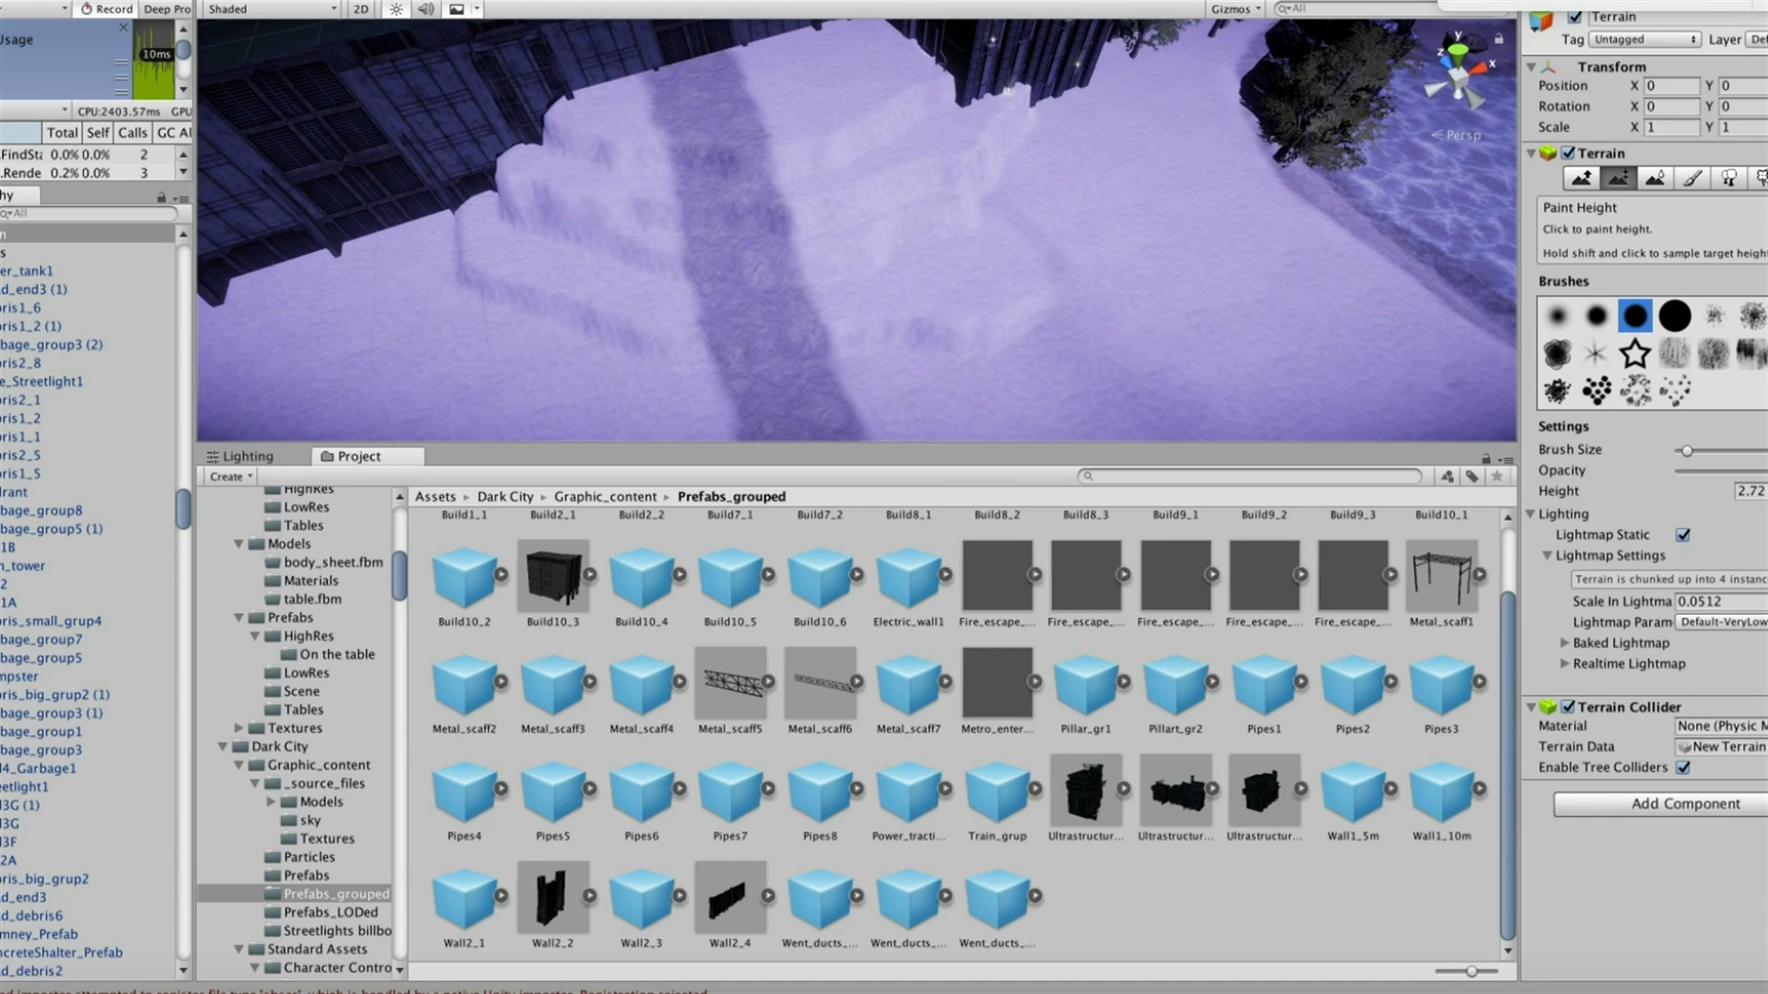
Smooth the plateau's terraces into an even snowbank
key("shift+e")
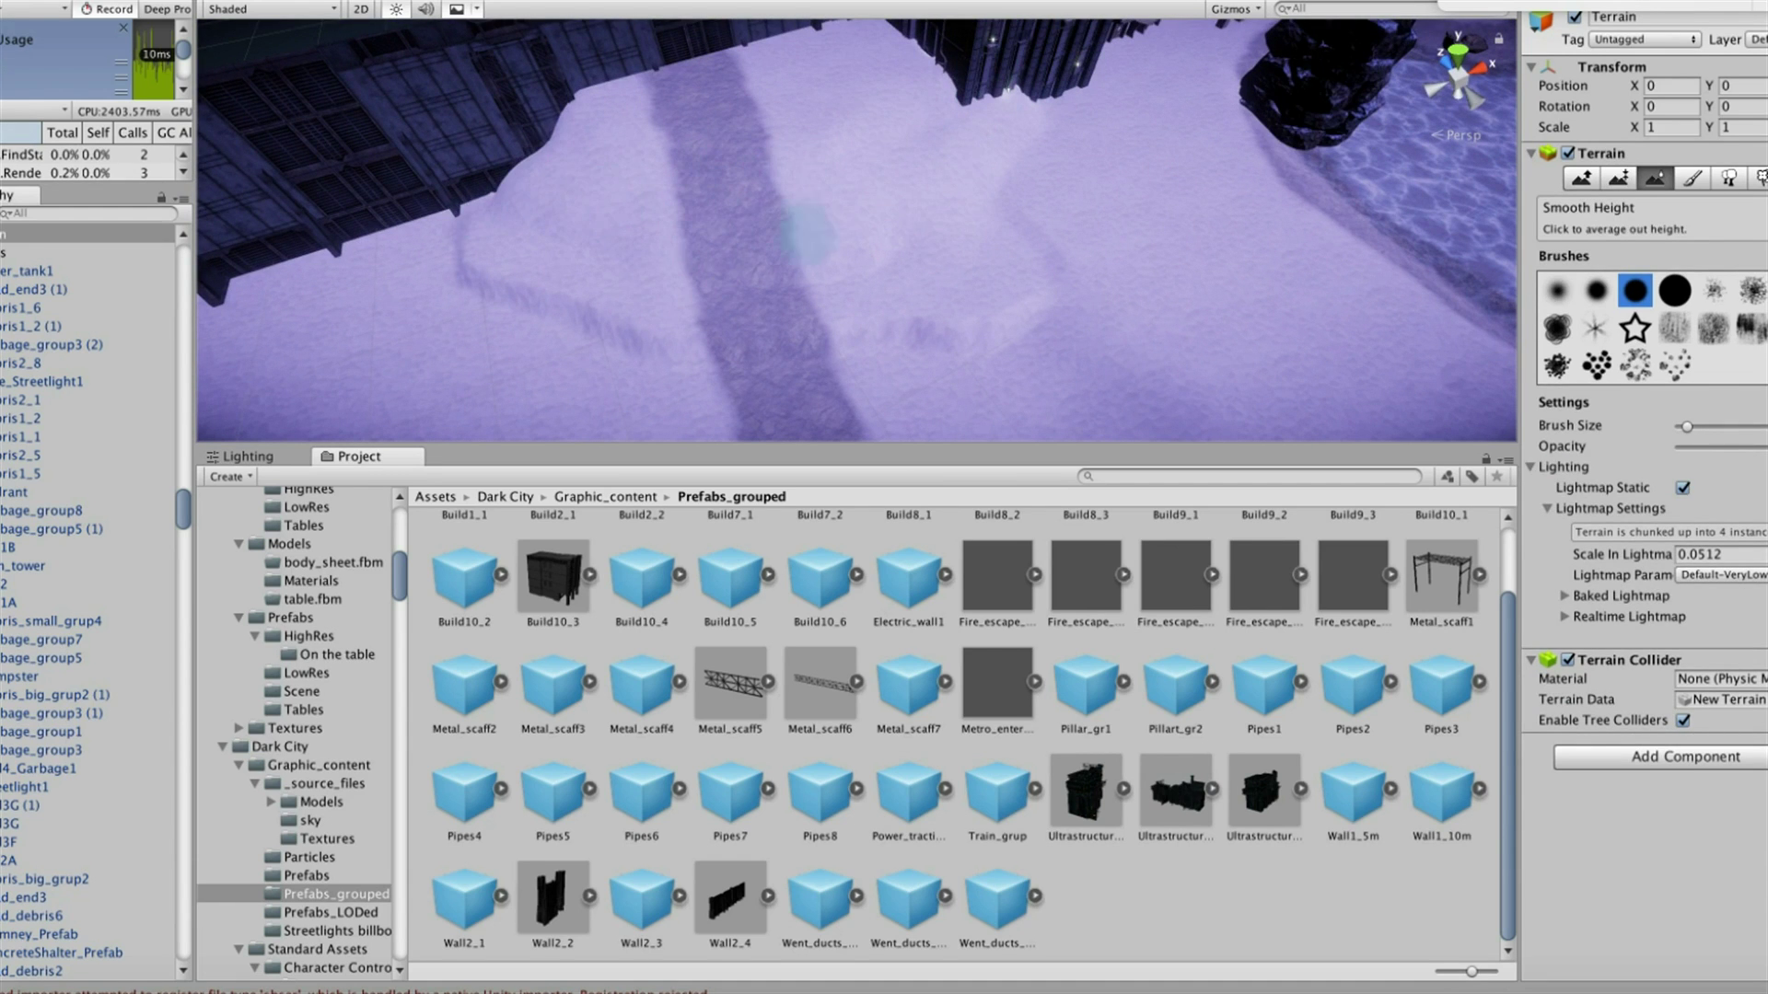
key("shift+r")
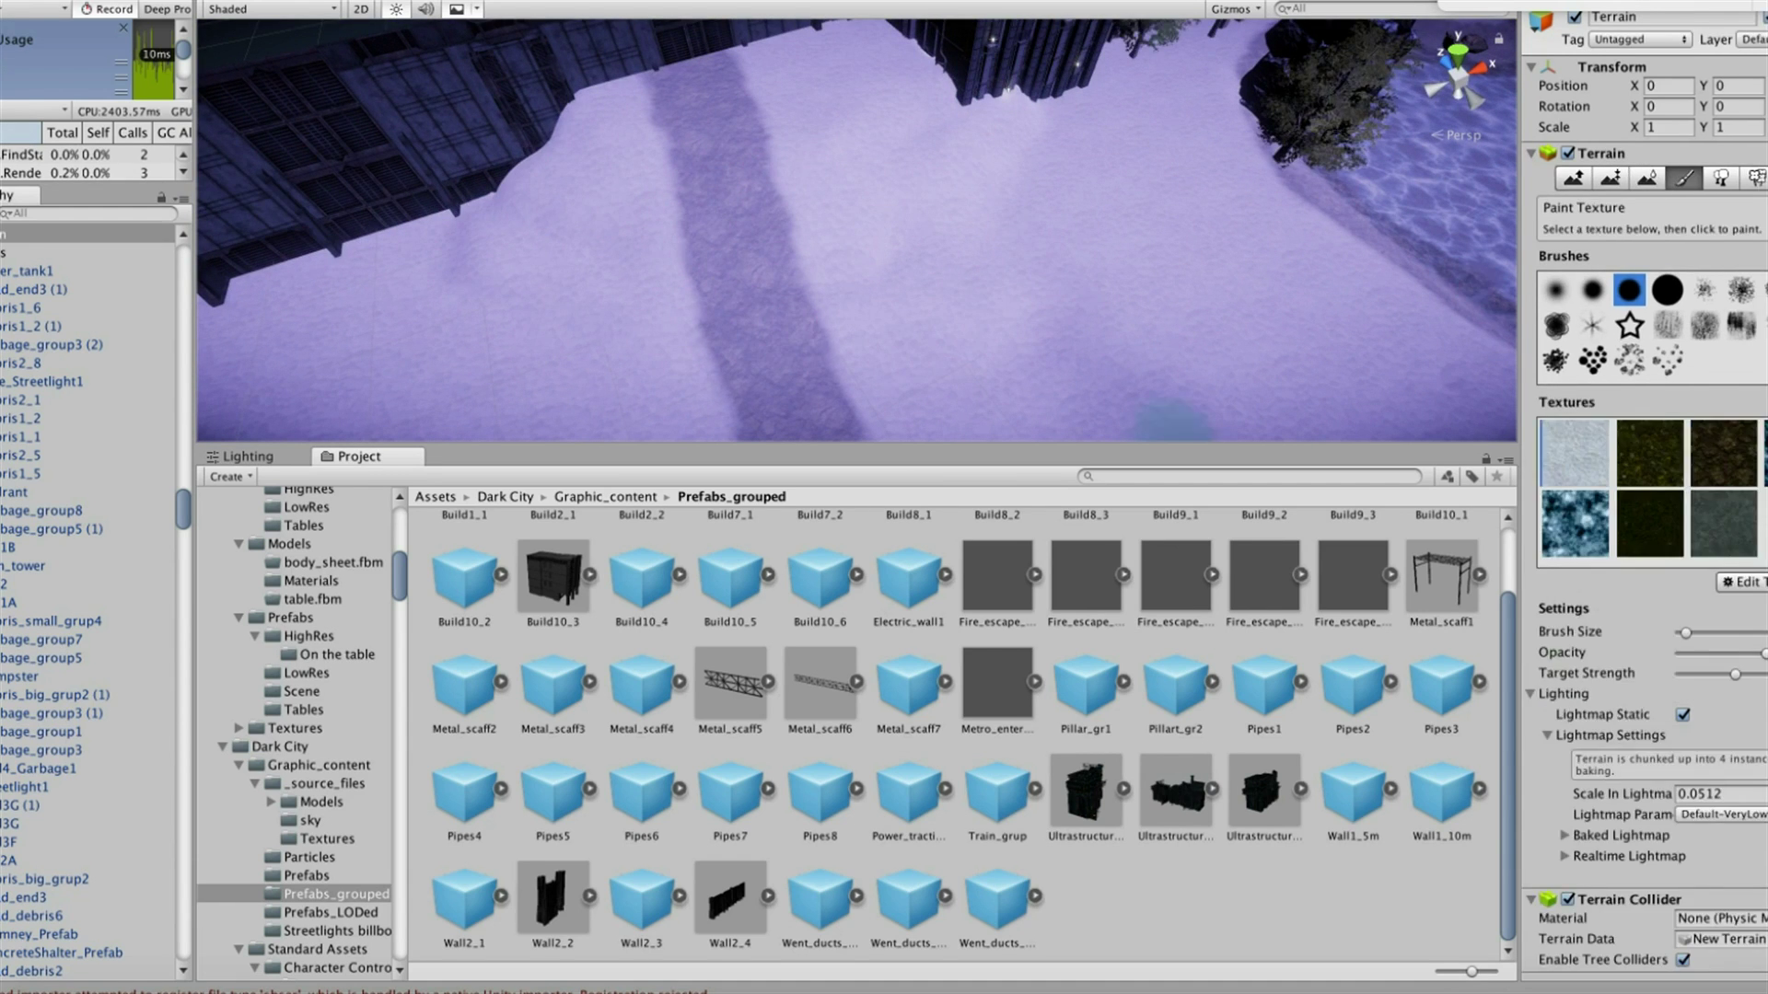
right_click_drag(813, 349, 813, 230)
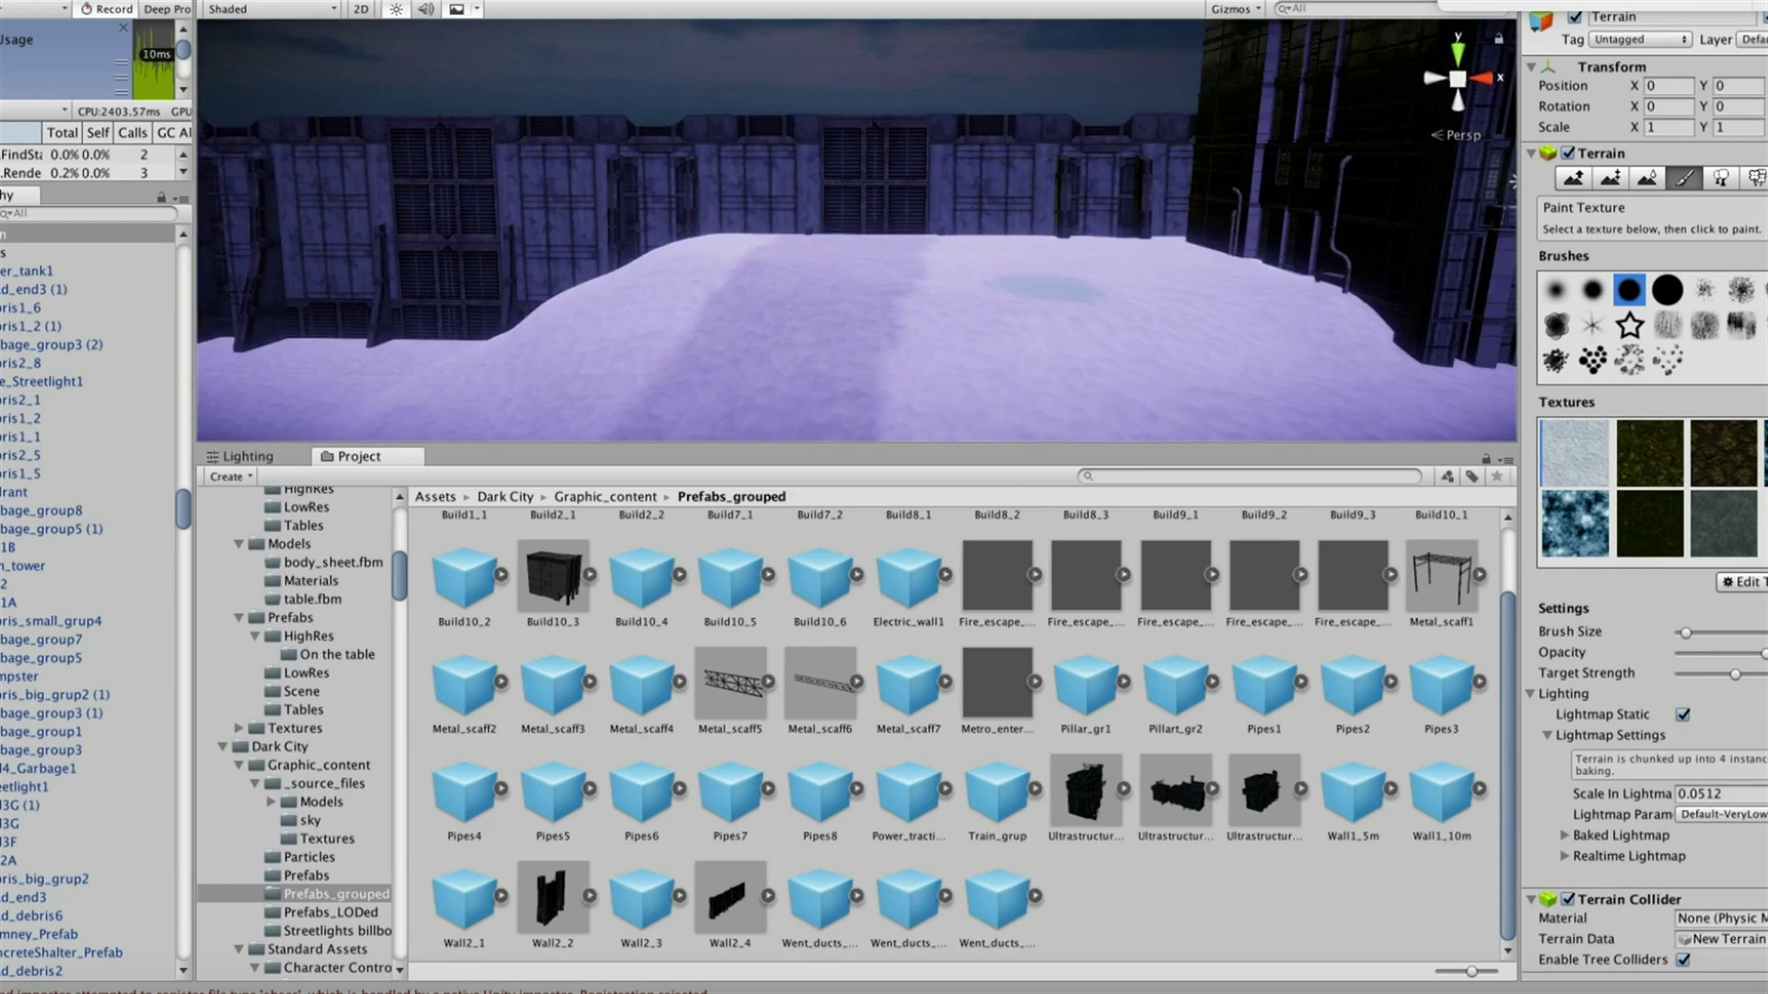
scroll(294, 727, "down", 3)
Browse The Wasteland Package's wall, concrete and Map_1 floor and roof prefab folders
scroll(295, 727, "down", 3)
scroll(294, 727, "down", 3)
scroll(294, 727, "down", 3)
scroll(295, 727, "down", 5)
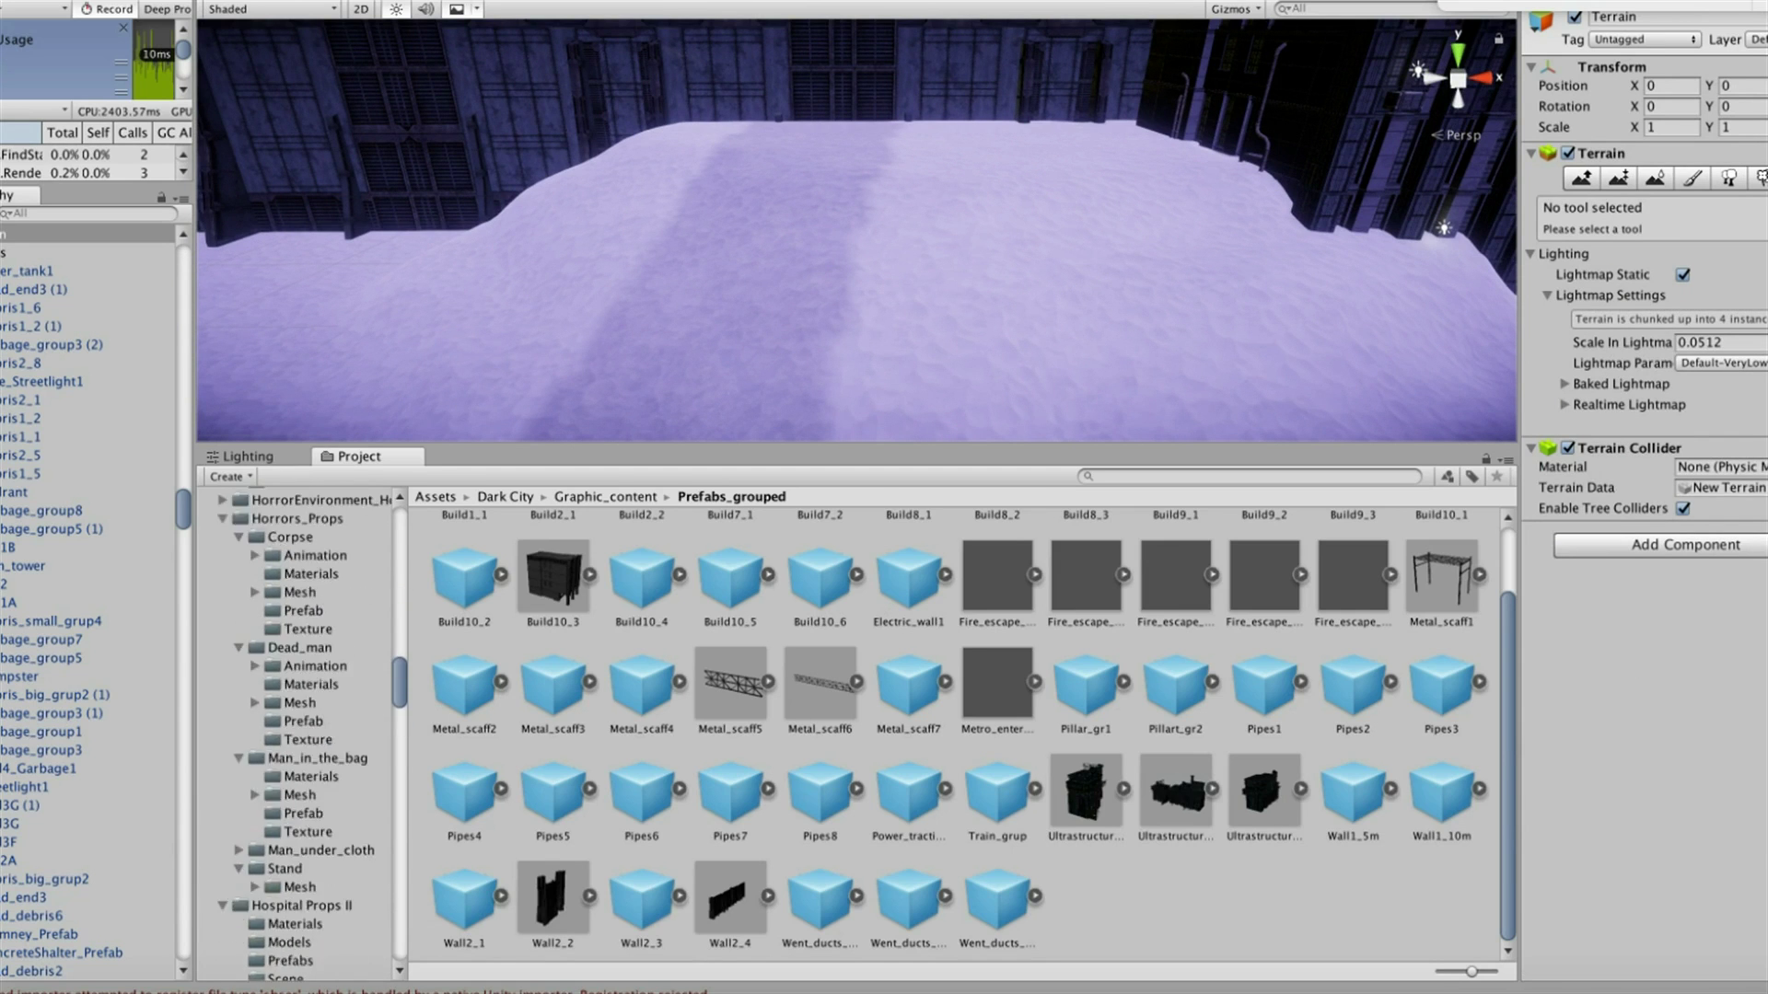
left_click(341, 851)
scroll(294, 727, "down", 2)
left_click(340, 758)
left_click(315, 776)
left_click(311, 794)
left_click(340, 923)
left_click(332, 942)
left_click(343, 850)
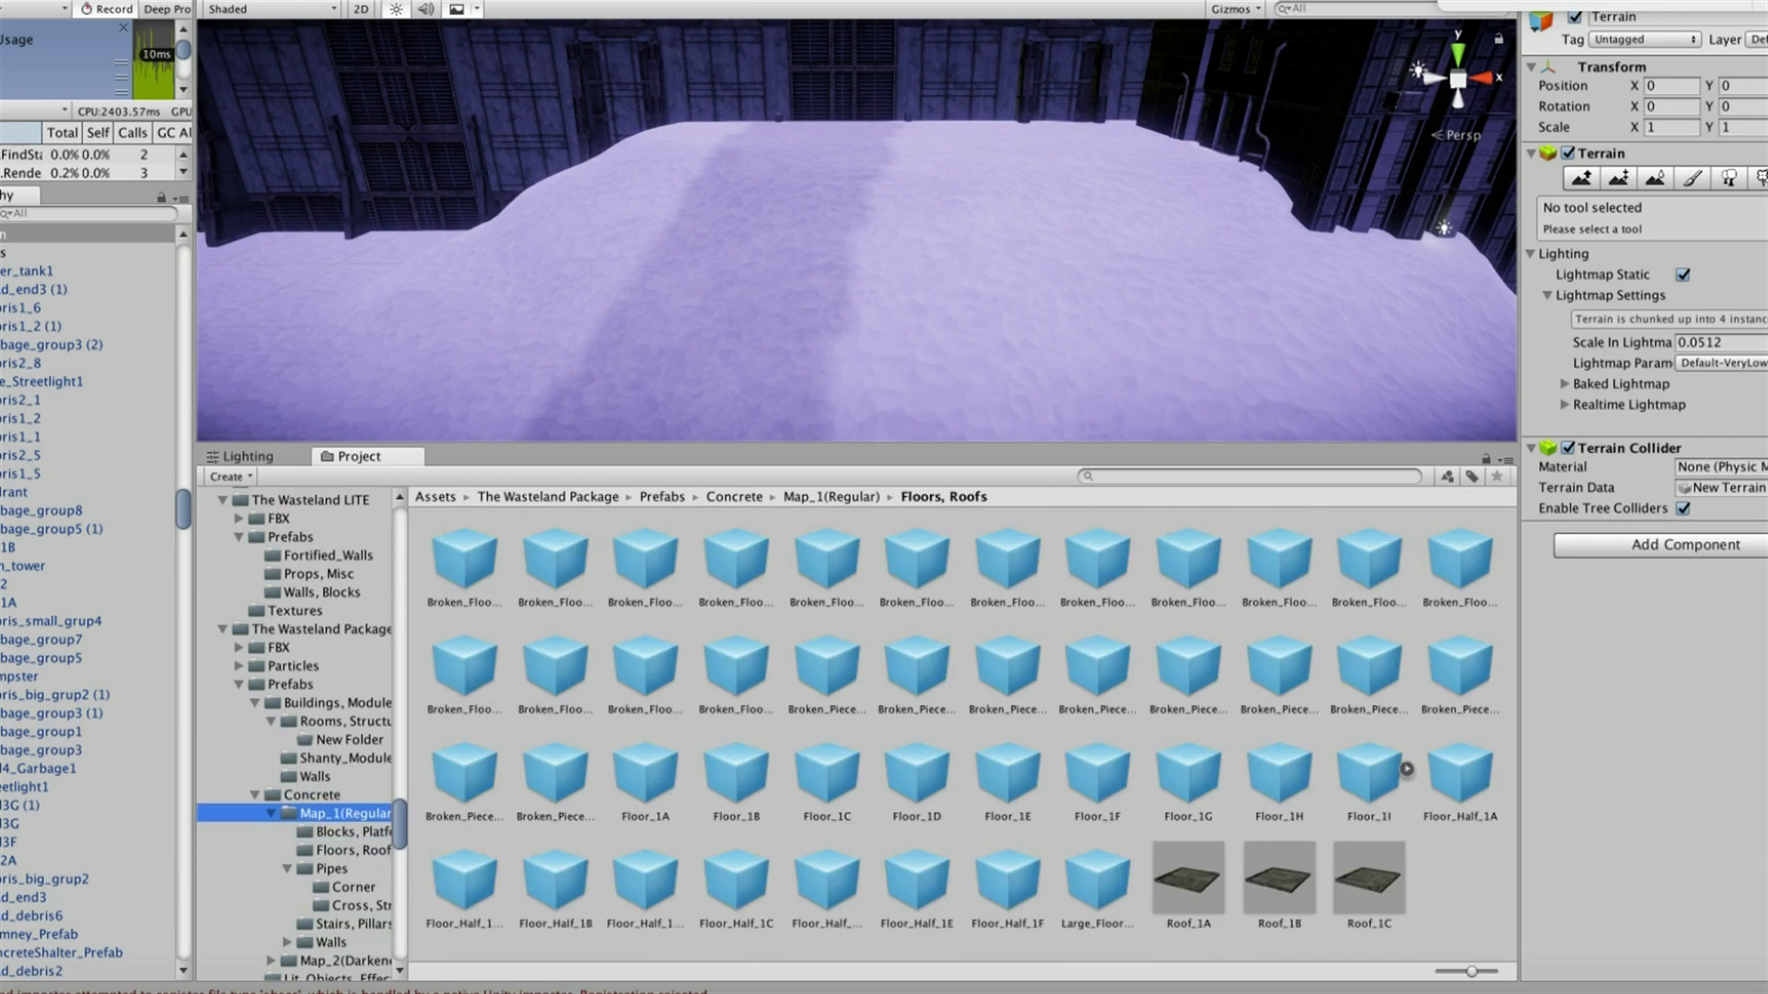
left_click(345, 726)
left_click(342, 829)
Place the Bus_1A wreck and its Bus_Interior shell on the snowy terrain
scroll(295, 737, "down", 5)
scroll(294, 737, "down", 3)
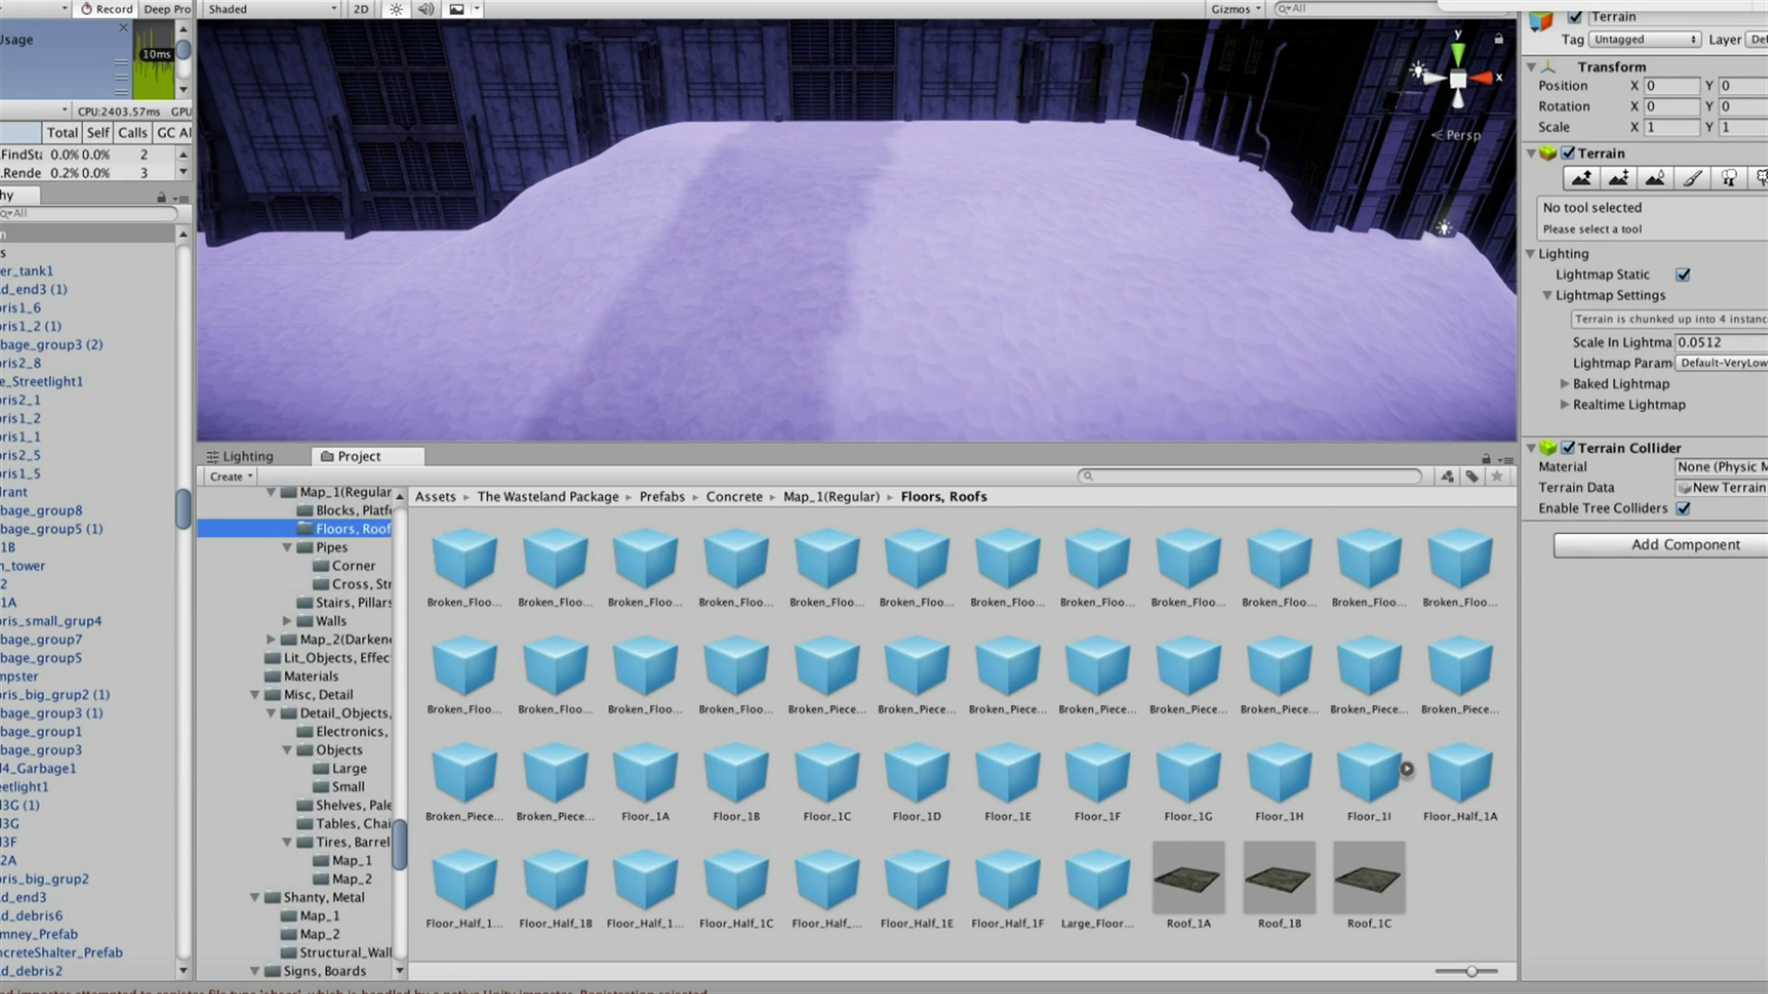
left_click(341, 953)
left_click(349, 768)
left_click_drag(464, 557, 1233, 248)
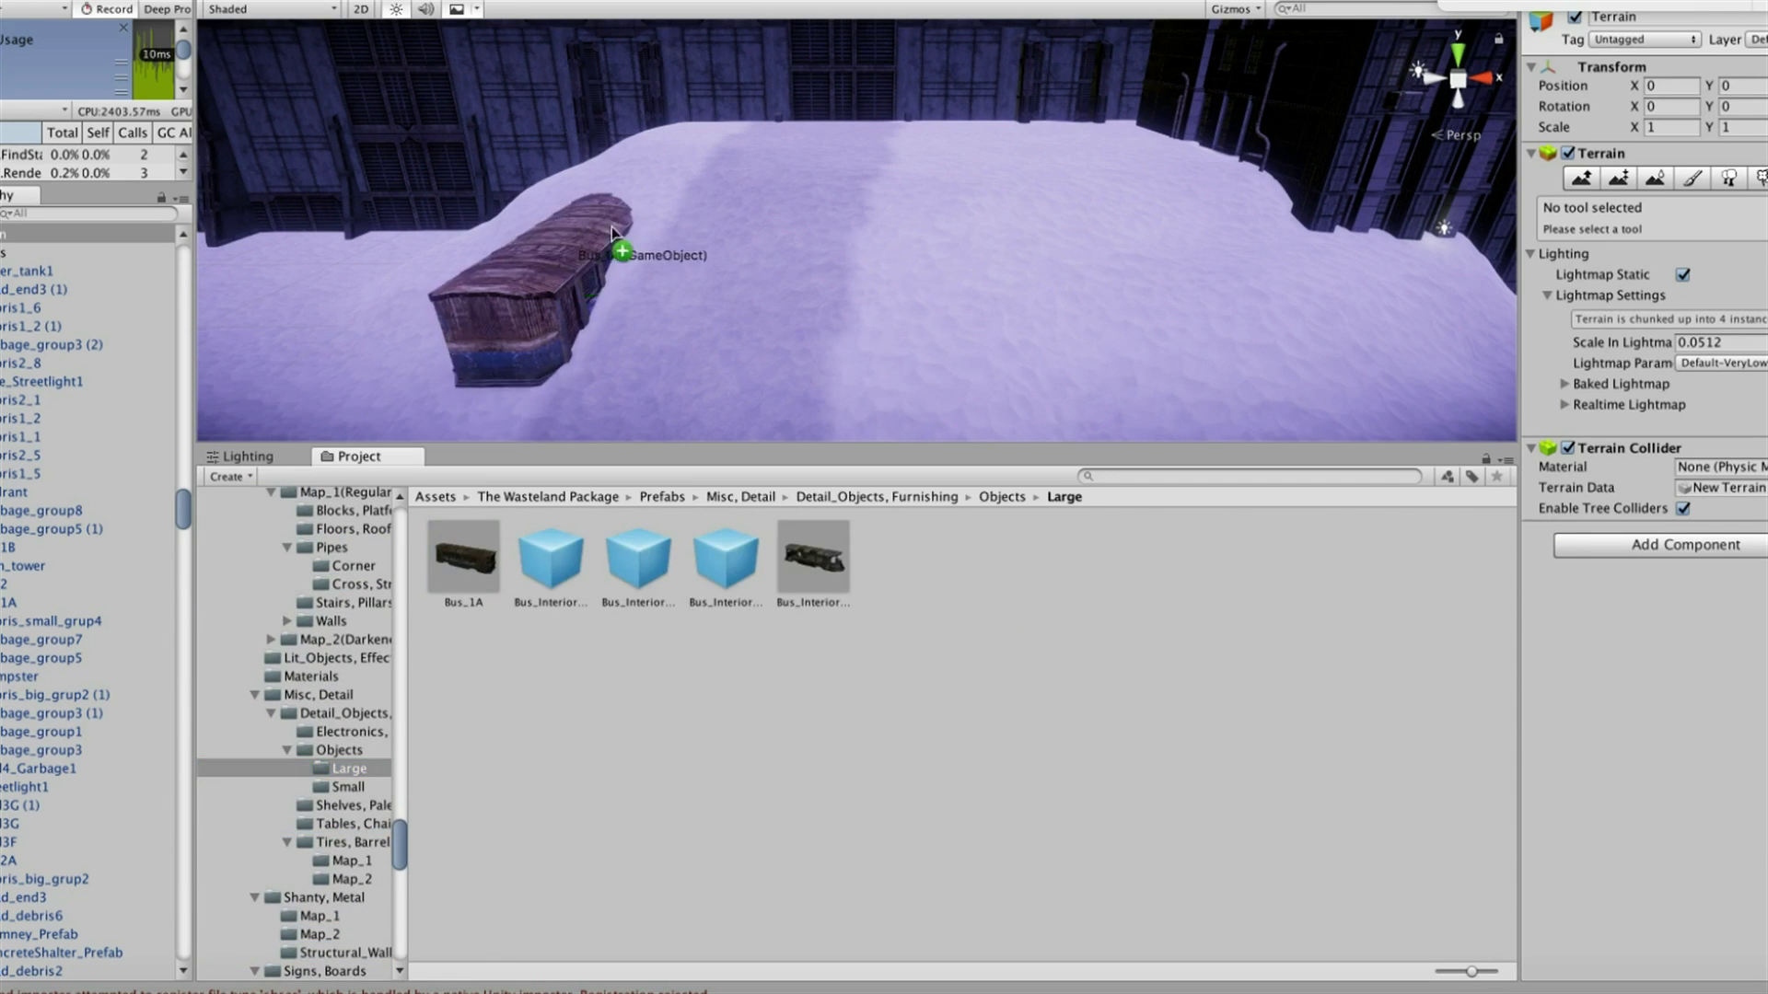
left_click_drag(813, 557, 1086, 212)
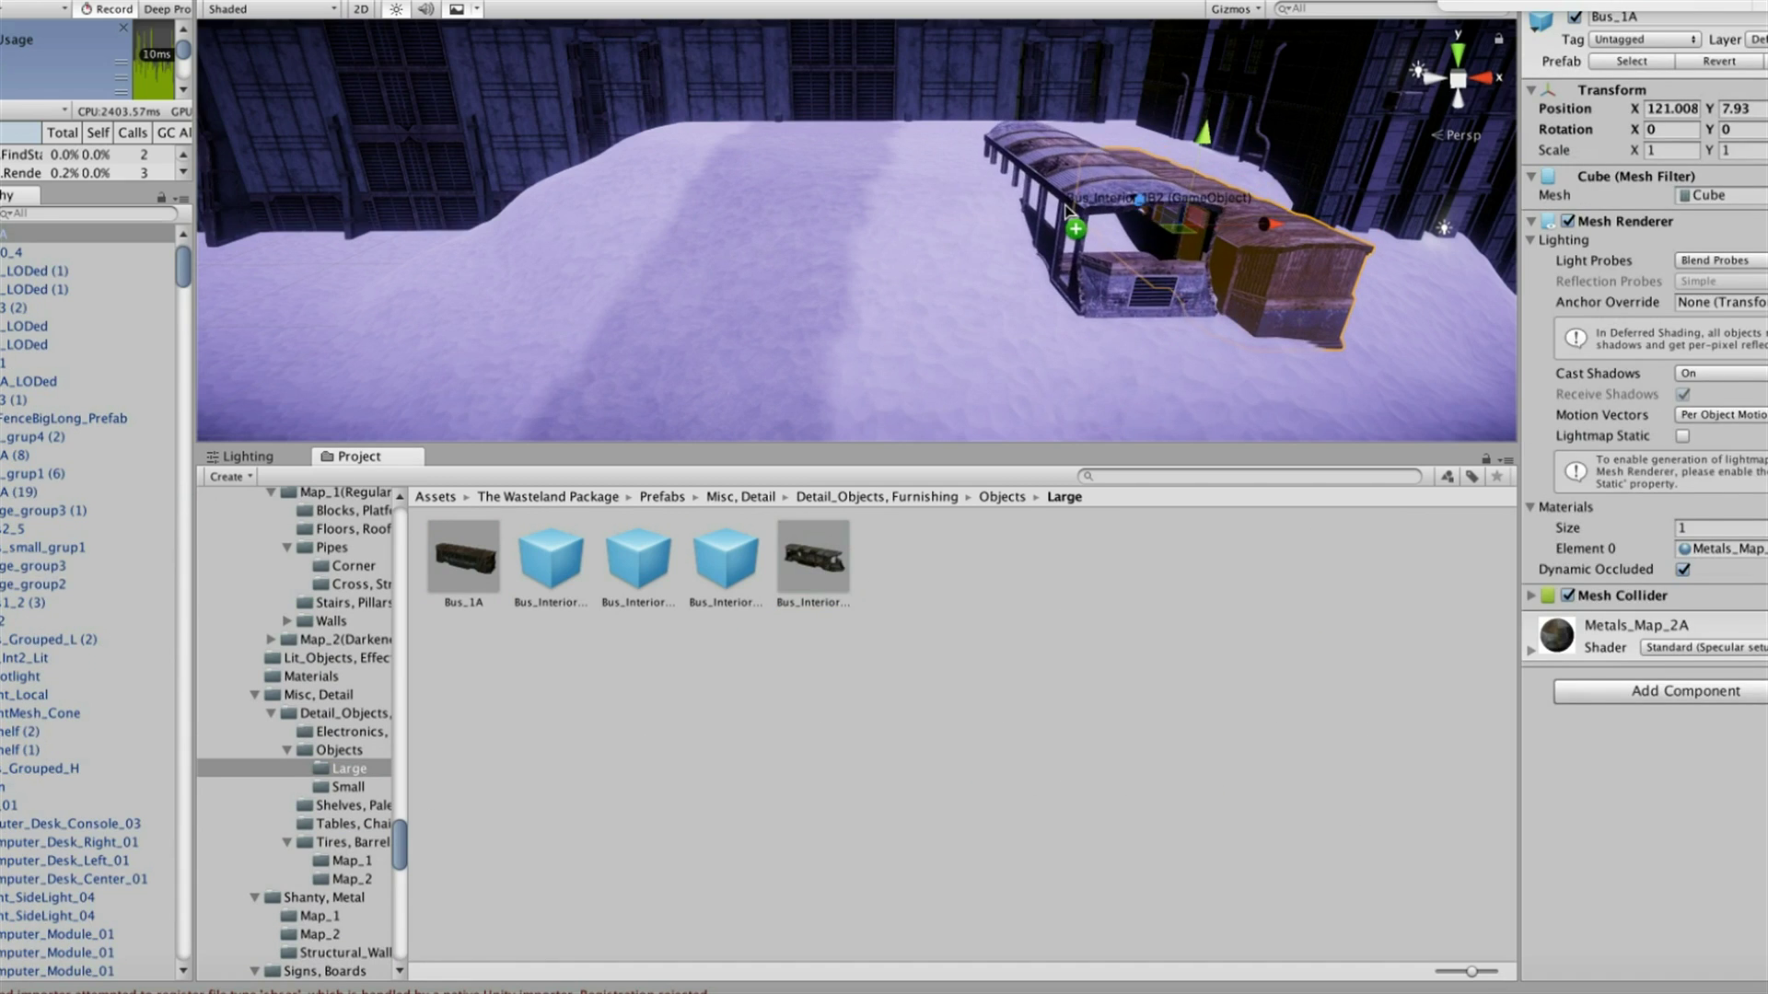
key("f")
right_click_drag(856, 230, 857, 230)
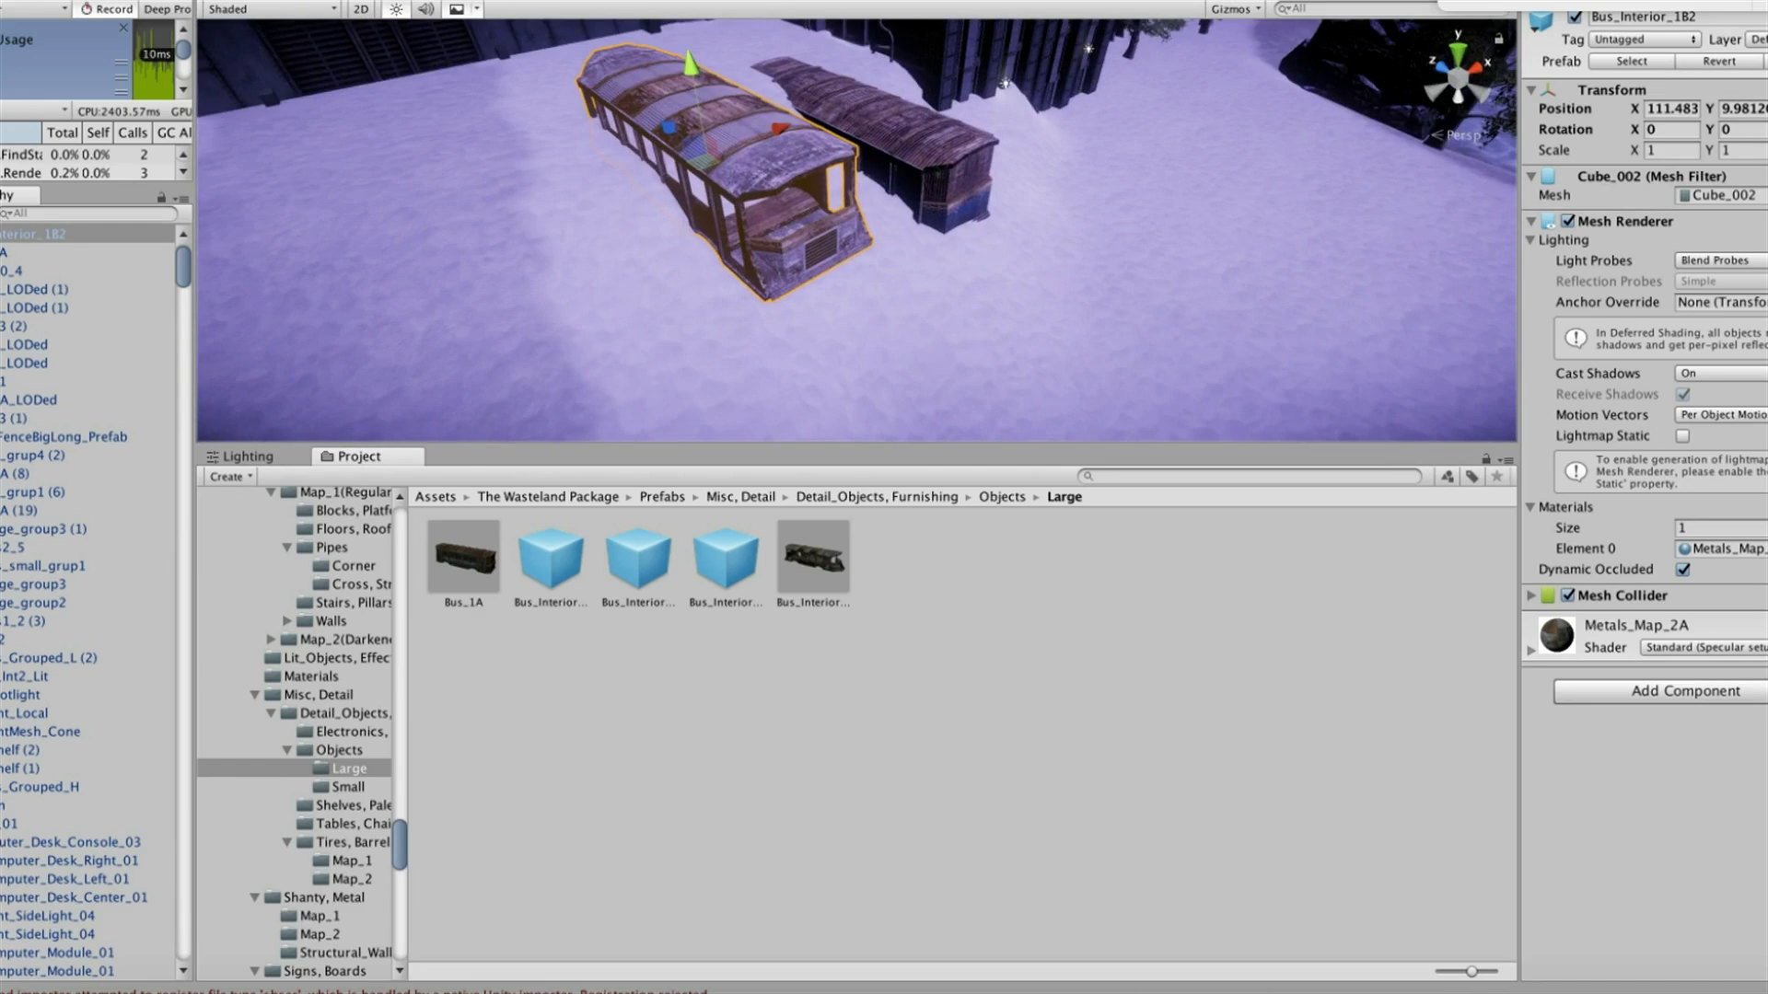
Place Room_Module_1A from Rooms, Structures next to the buses, answering the static flags prompt
left_click(336, 658)
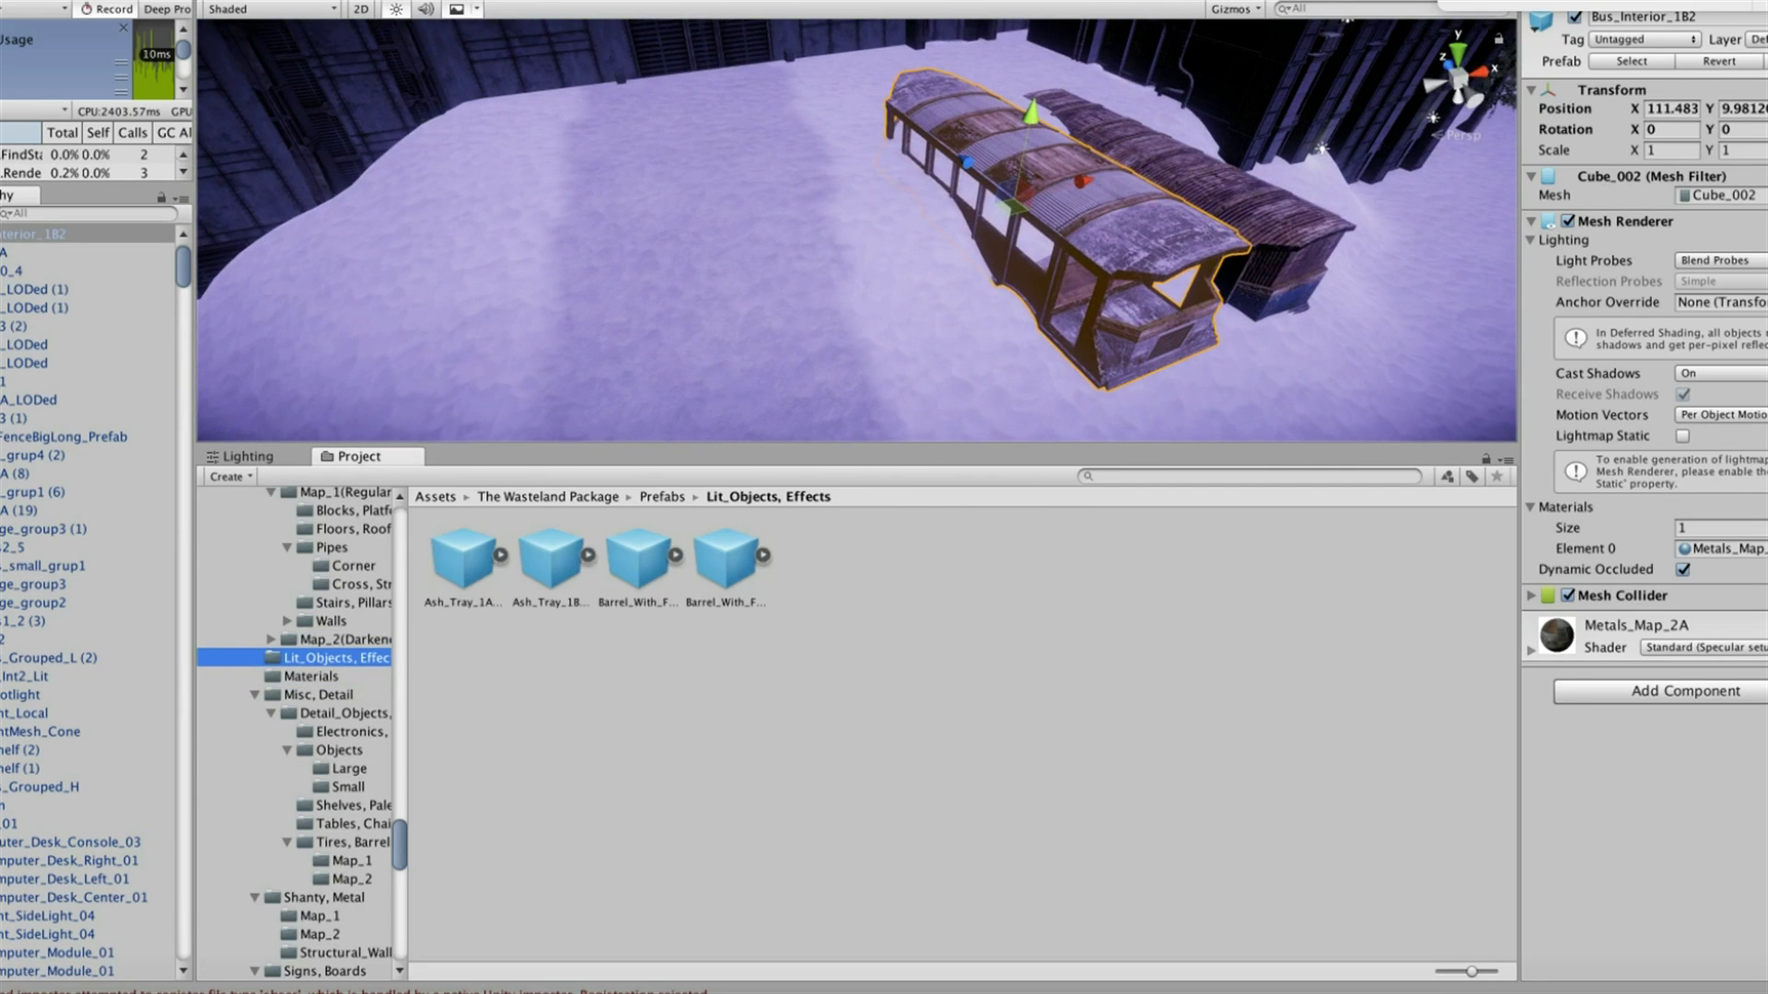
key("Up")
key("Up")
key("Up")
key("Up")
key("Up")
key("Up")
key("Up")
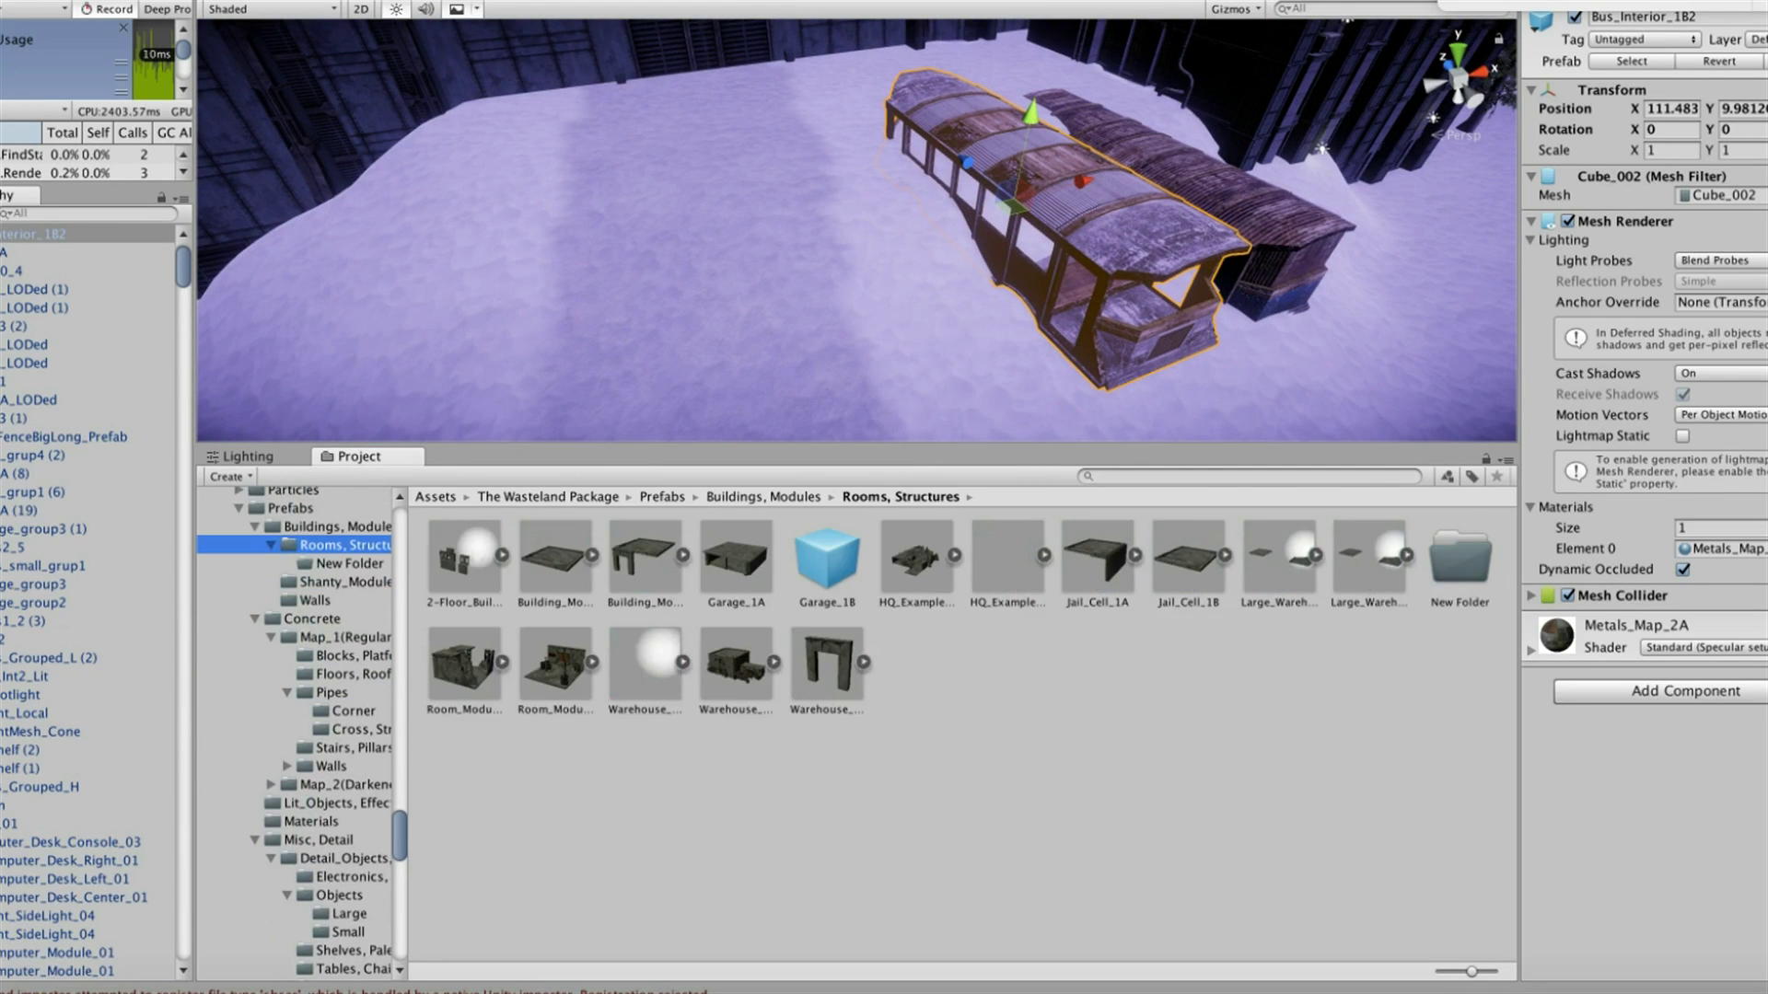
left_click_drag(464, 661, 773, 147)
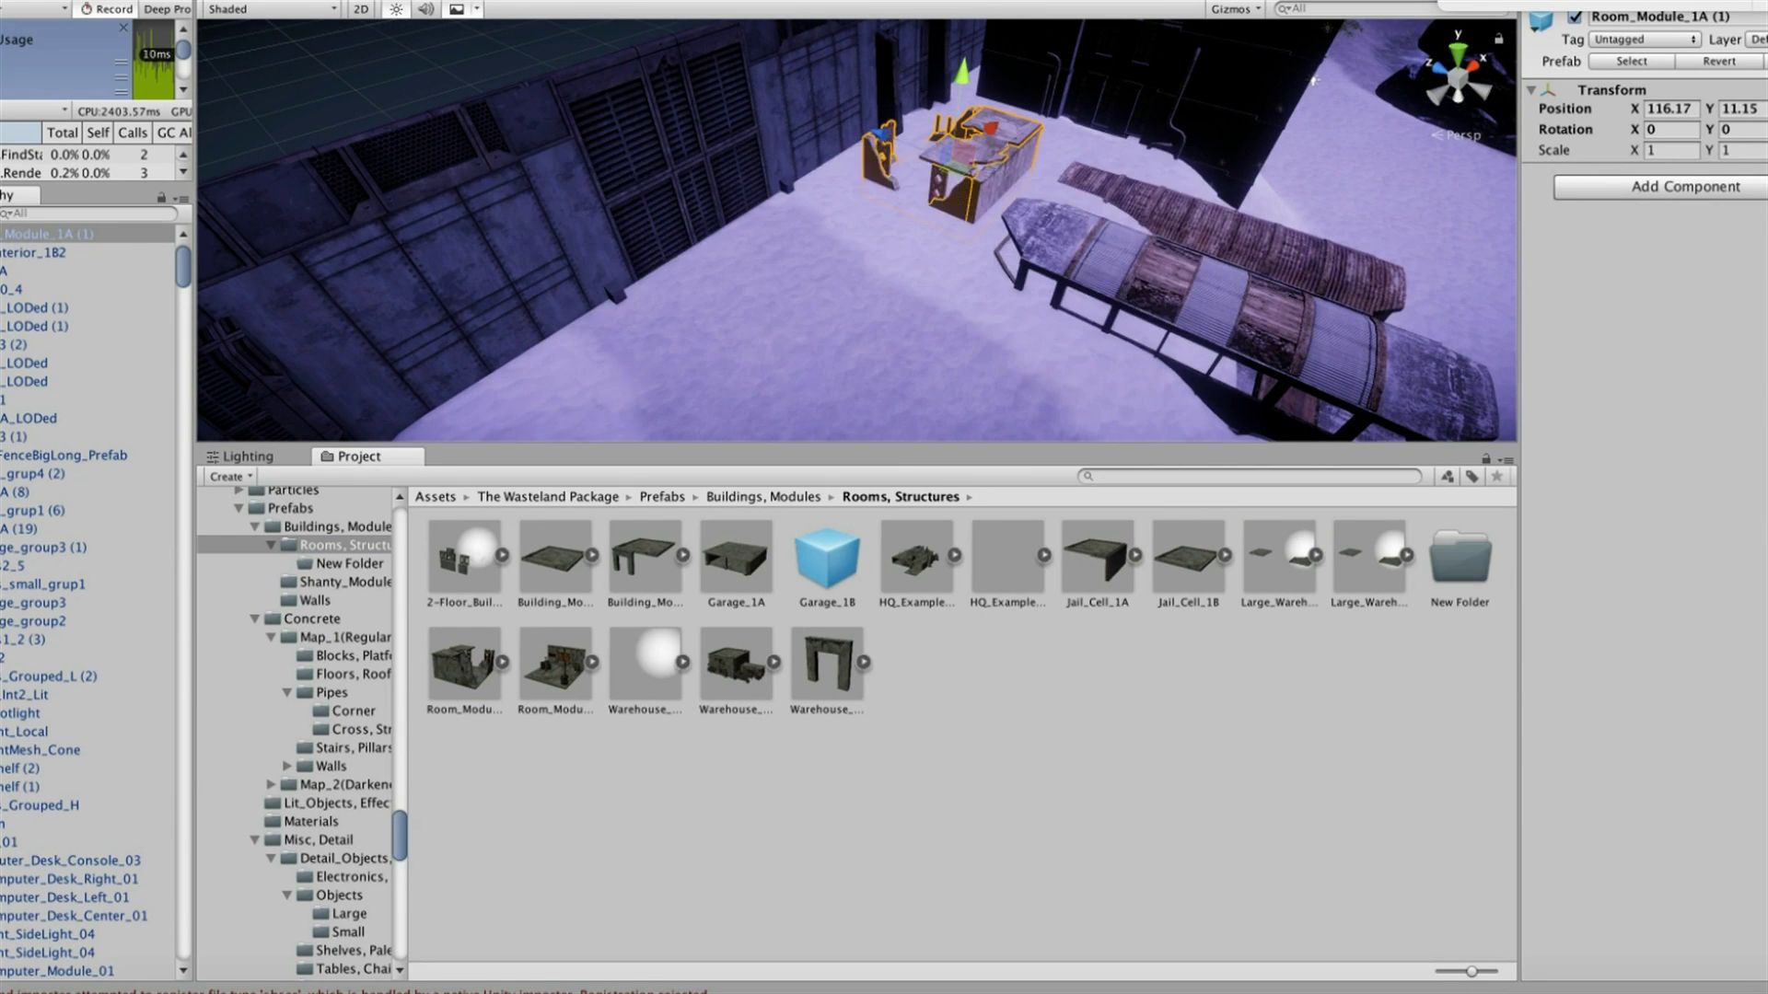
left_click(1113, 288)
left_click(1197, 304)
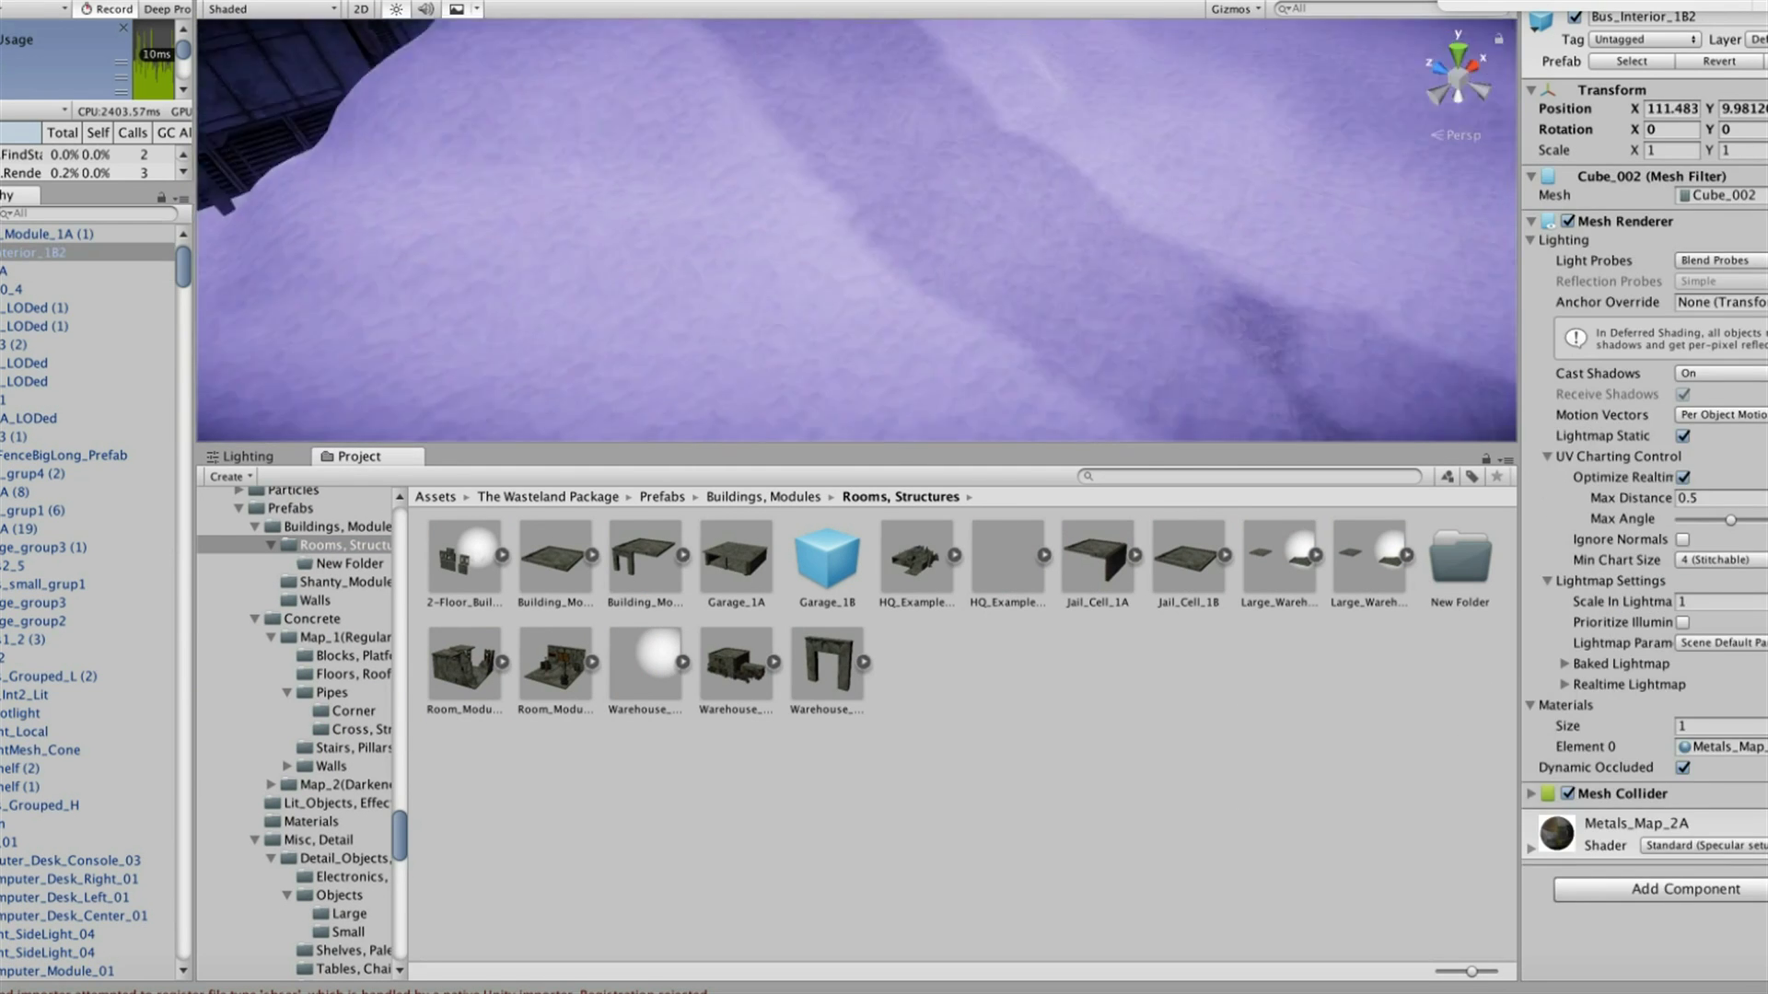
Add HQ_Example_1A, Room_Module_2A and another Room_Module_1A near the stone walls
left_click_drag(916, 557, 782, 219)
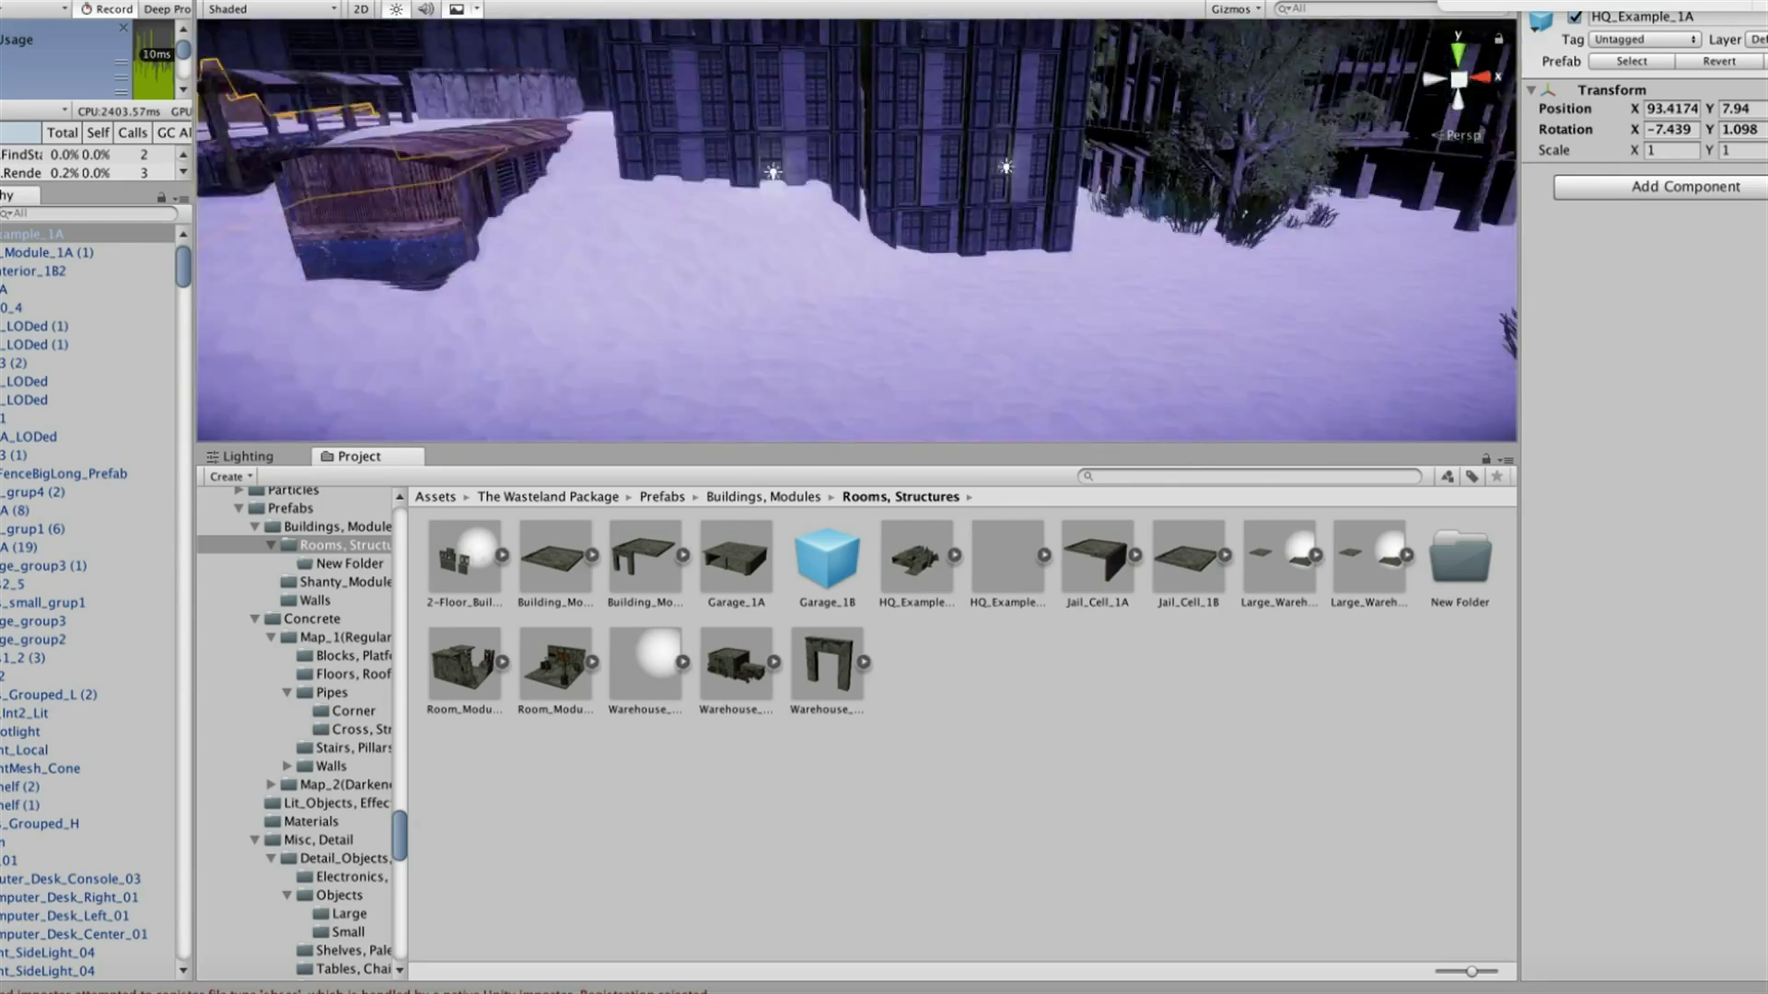
left_click(515, 212)
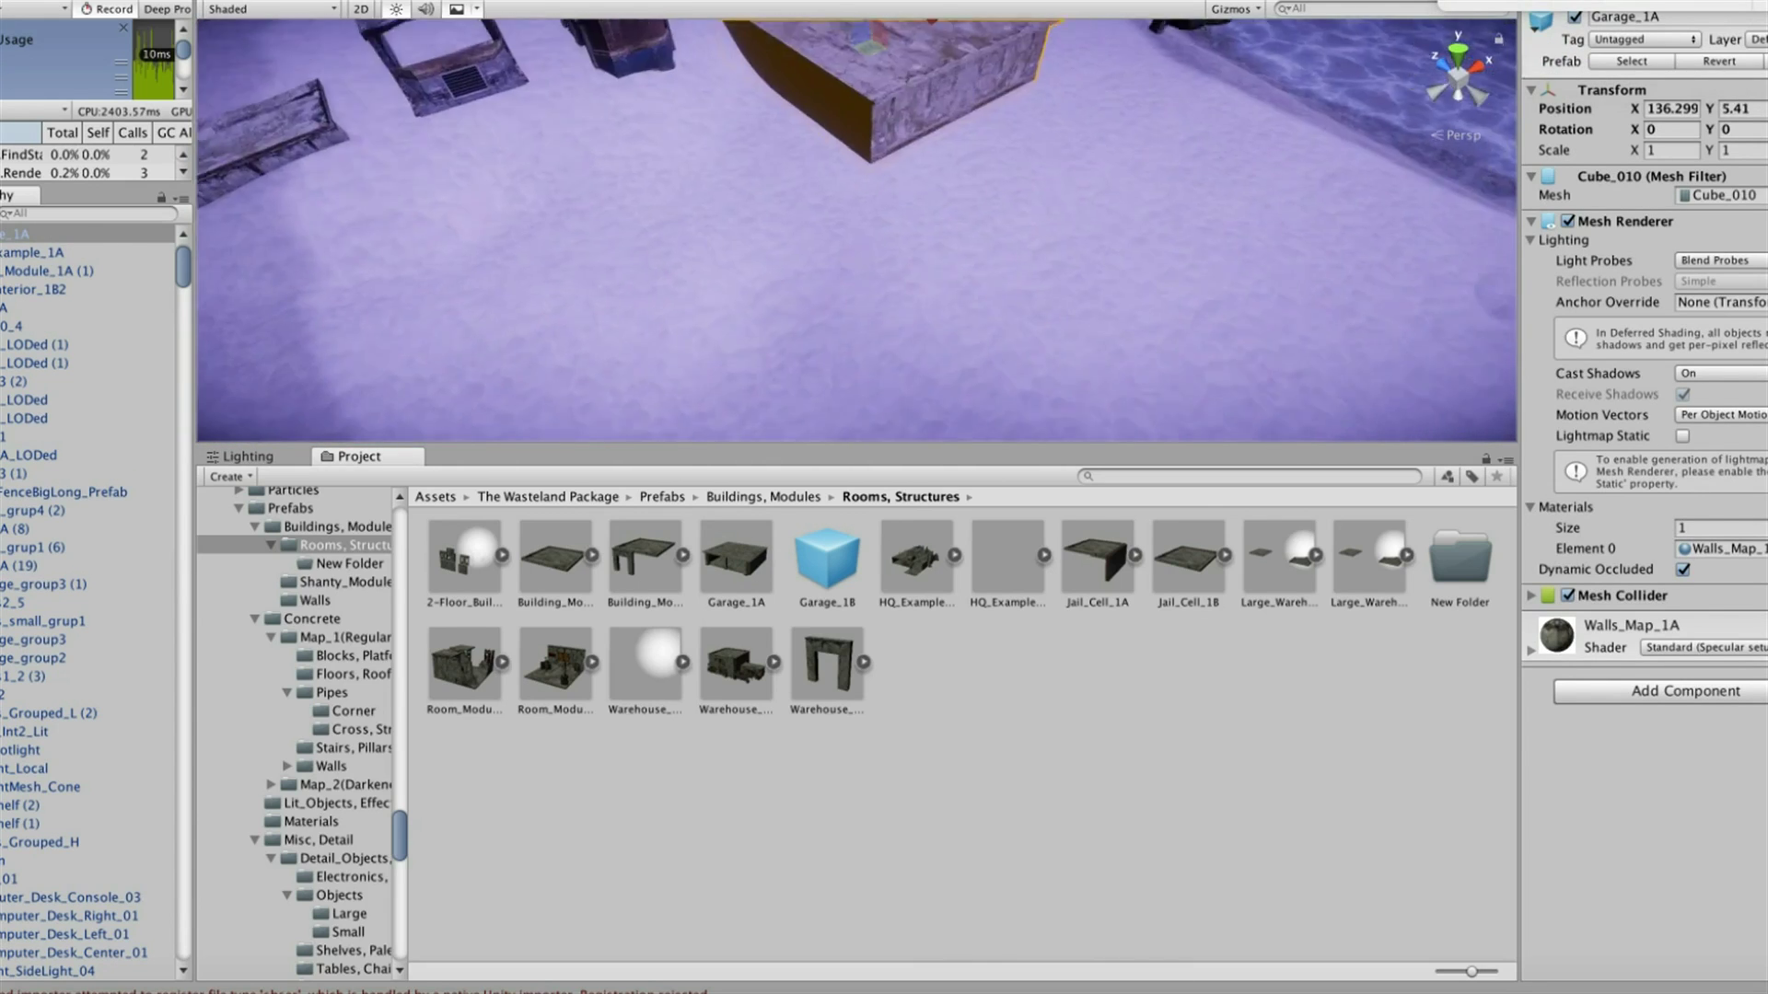
left_click_drag(826, 318, 819, 323)
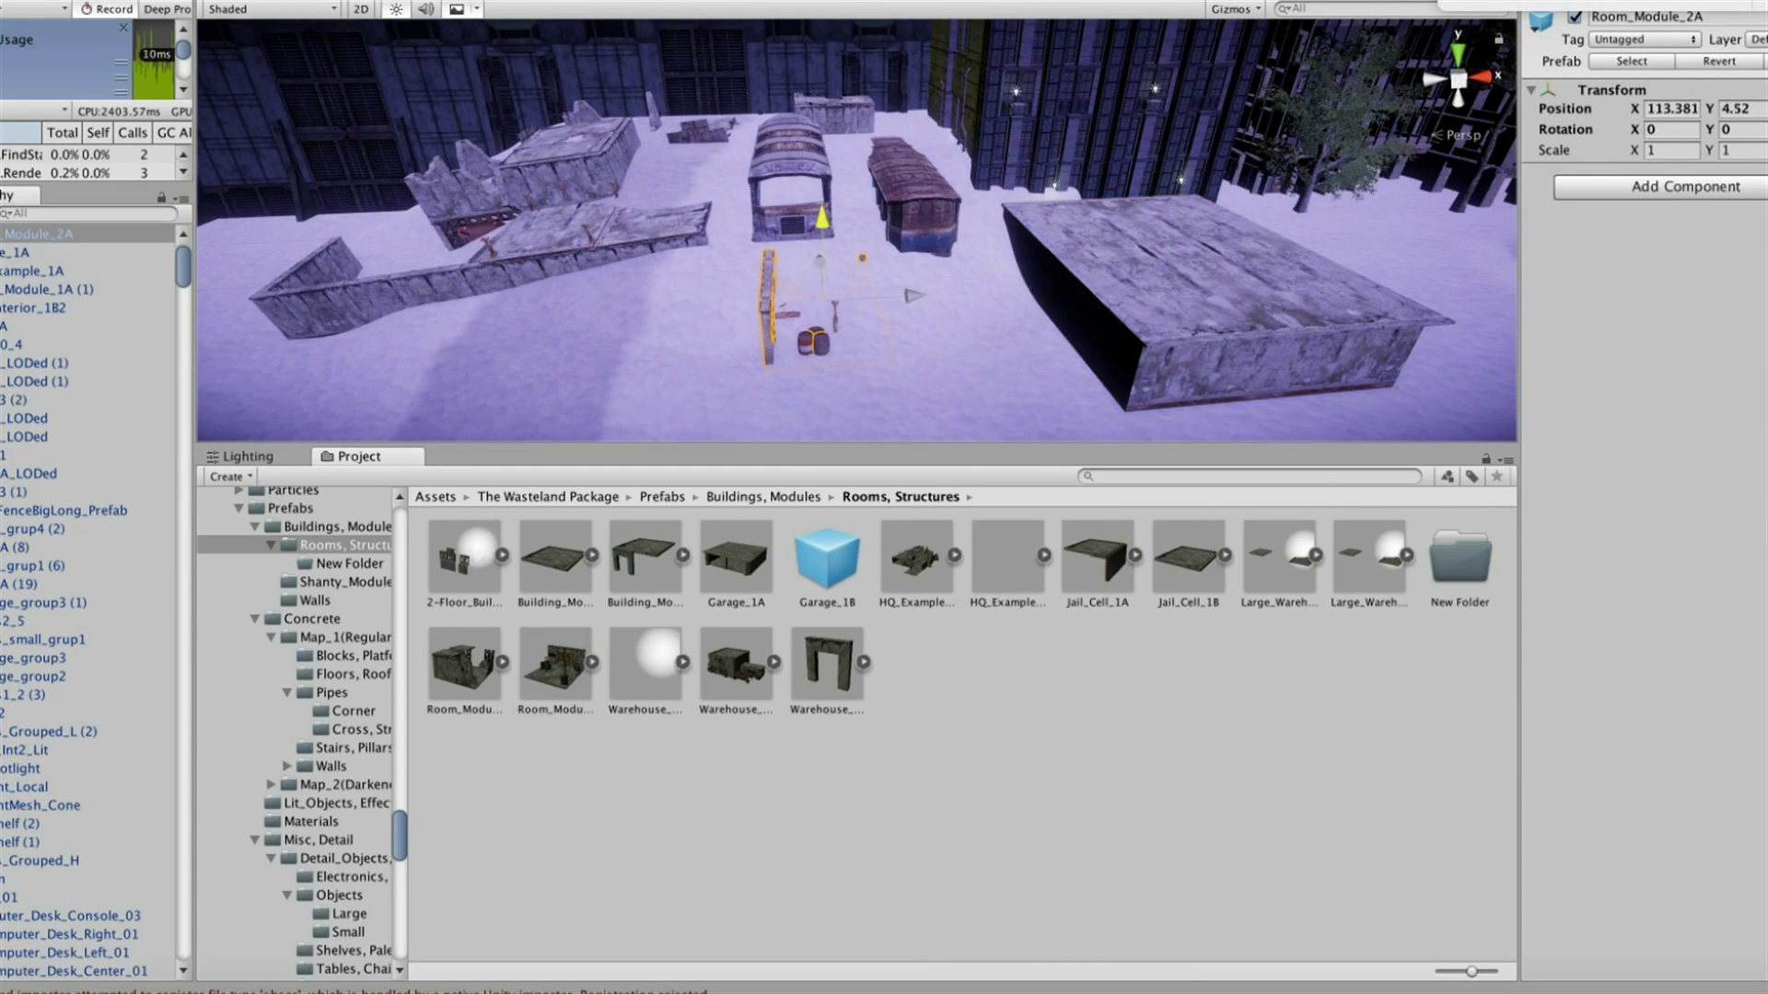
key("f")
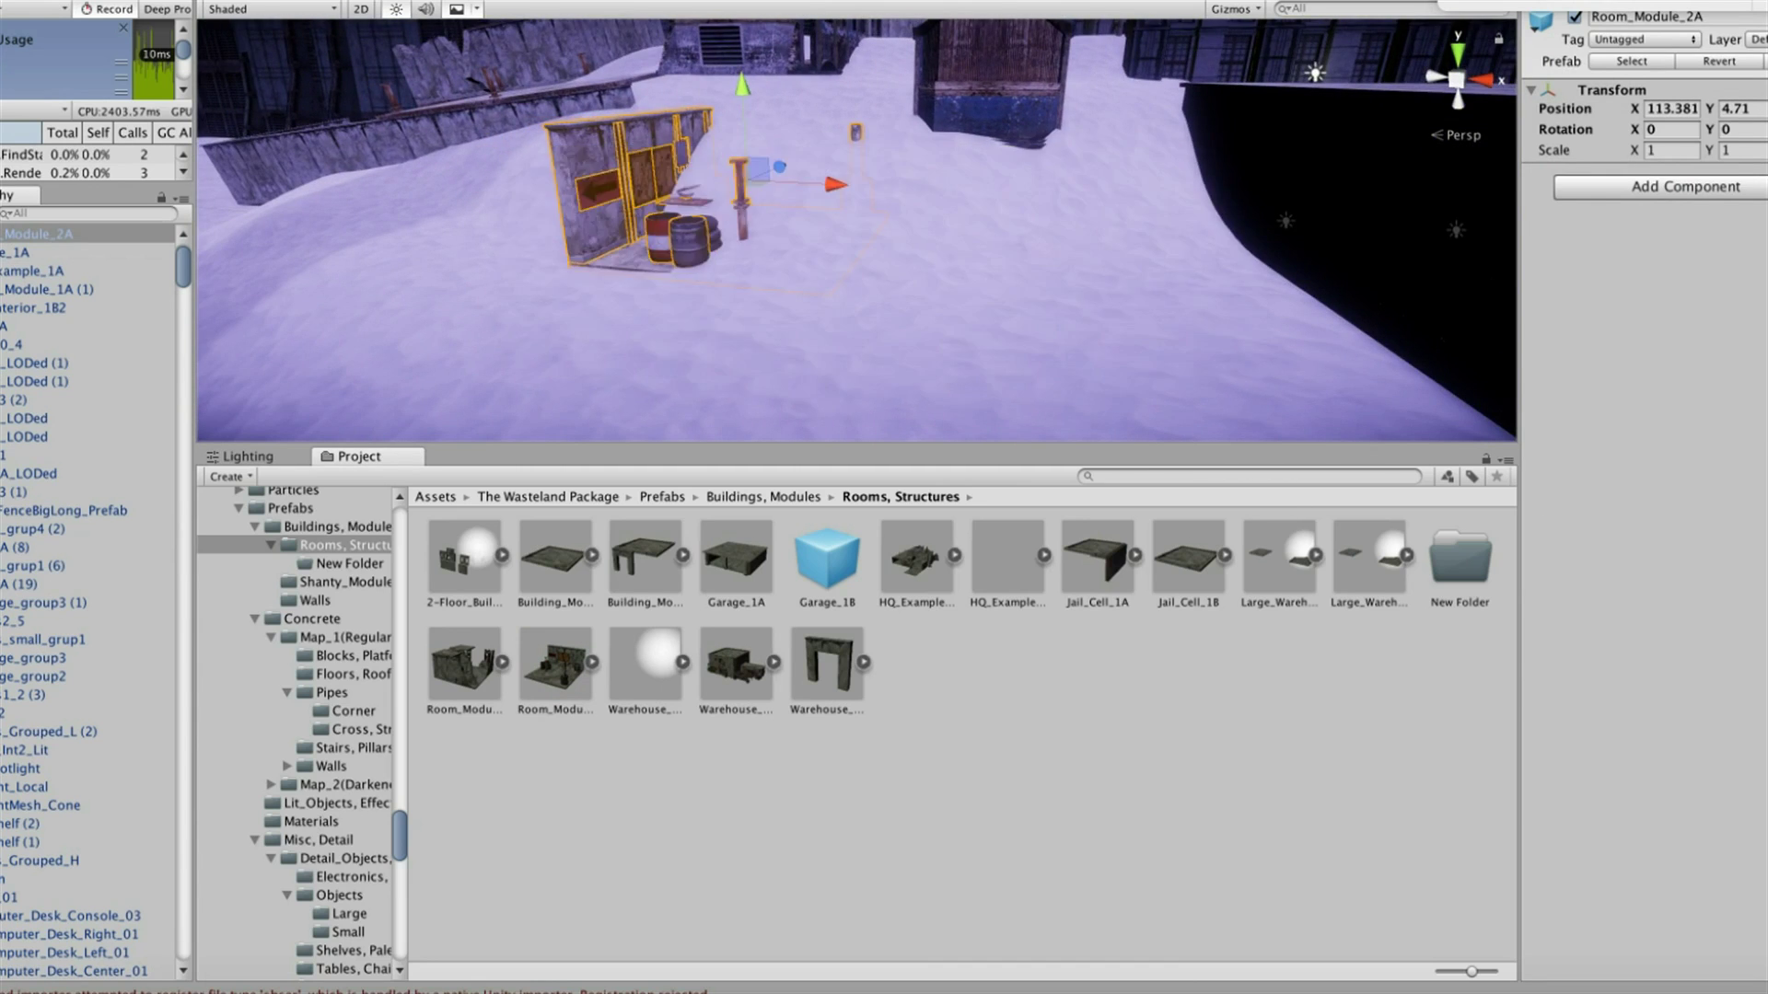
key("shift+t")
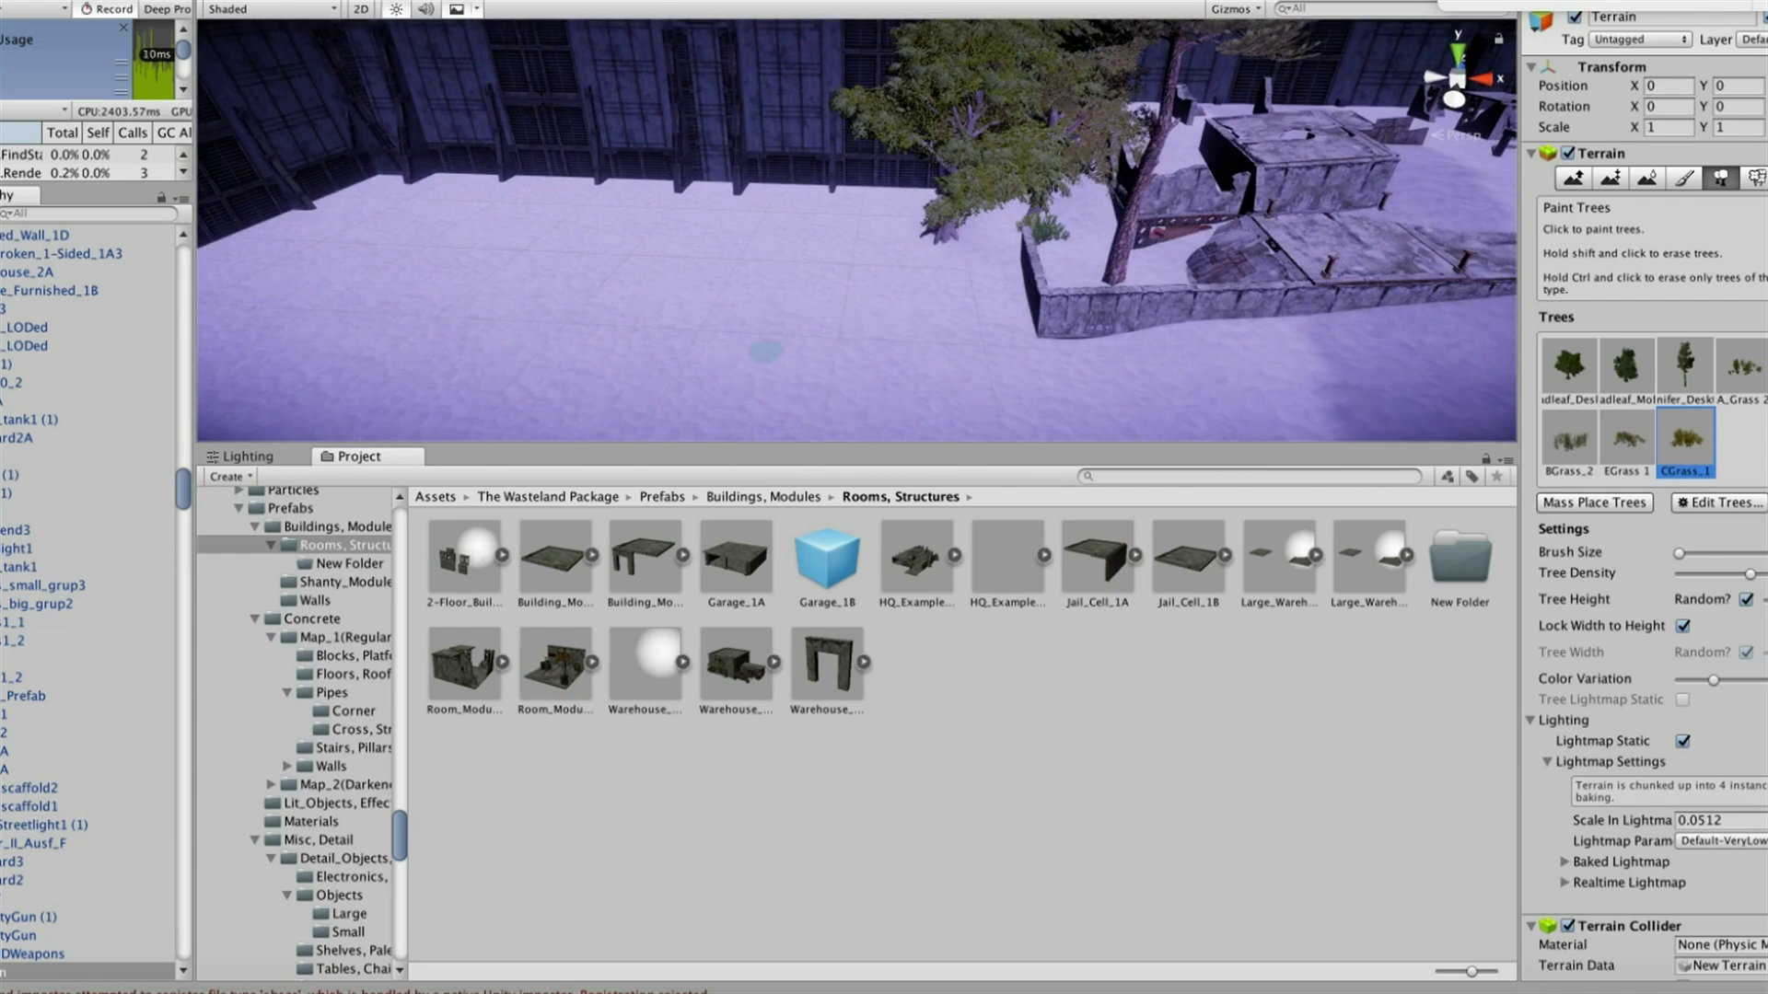
left_click_drag(1305, 382, 1307, 385)
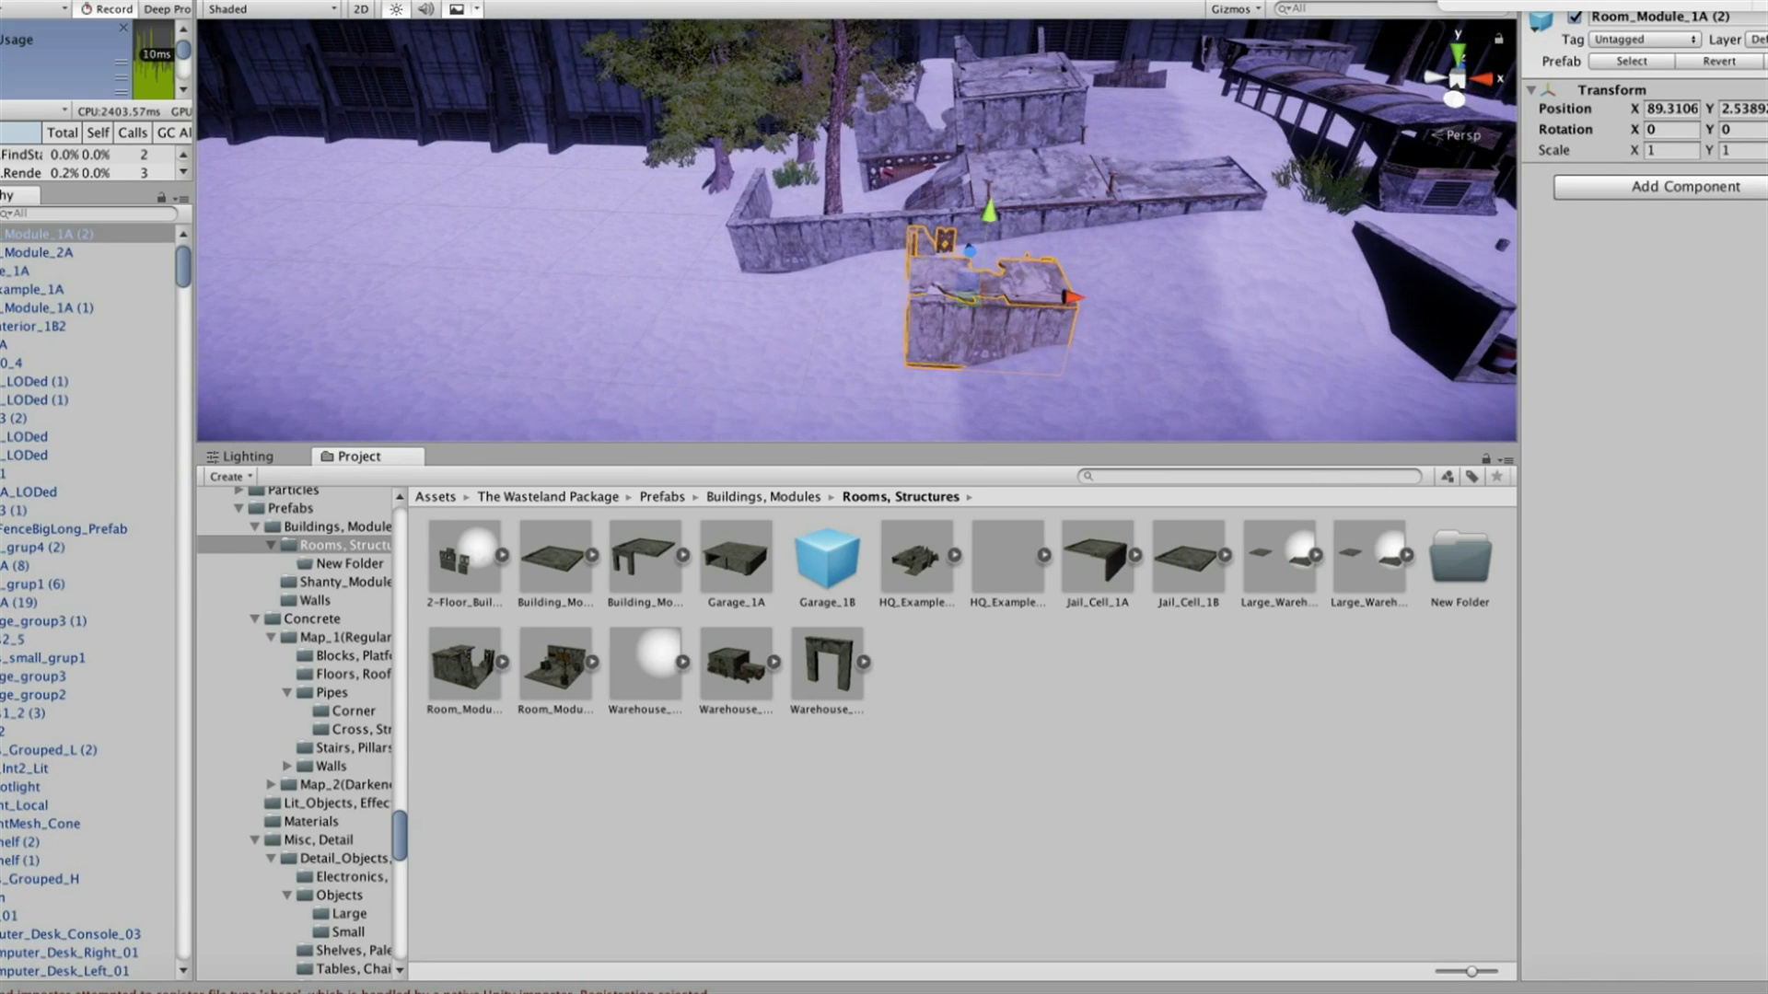
Place snow-covered Rock1_grup5 rocks and another snowy rock in the courtyard
left_click(1104, 285)
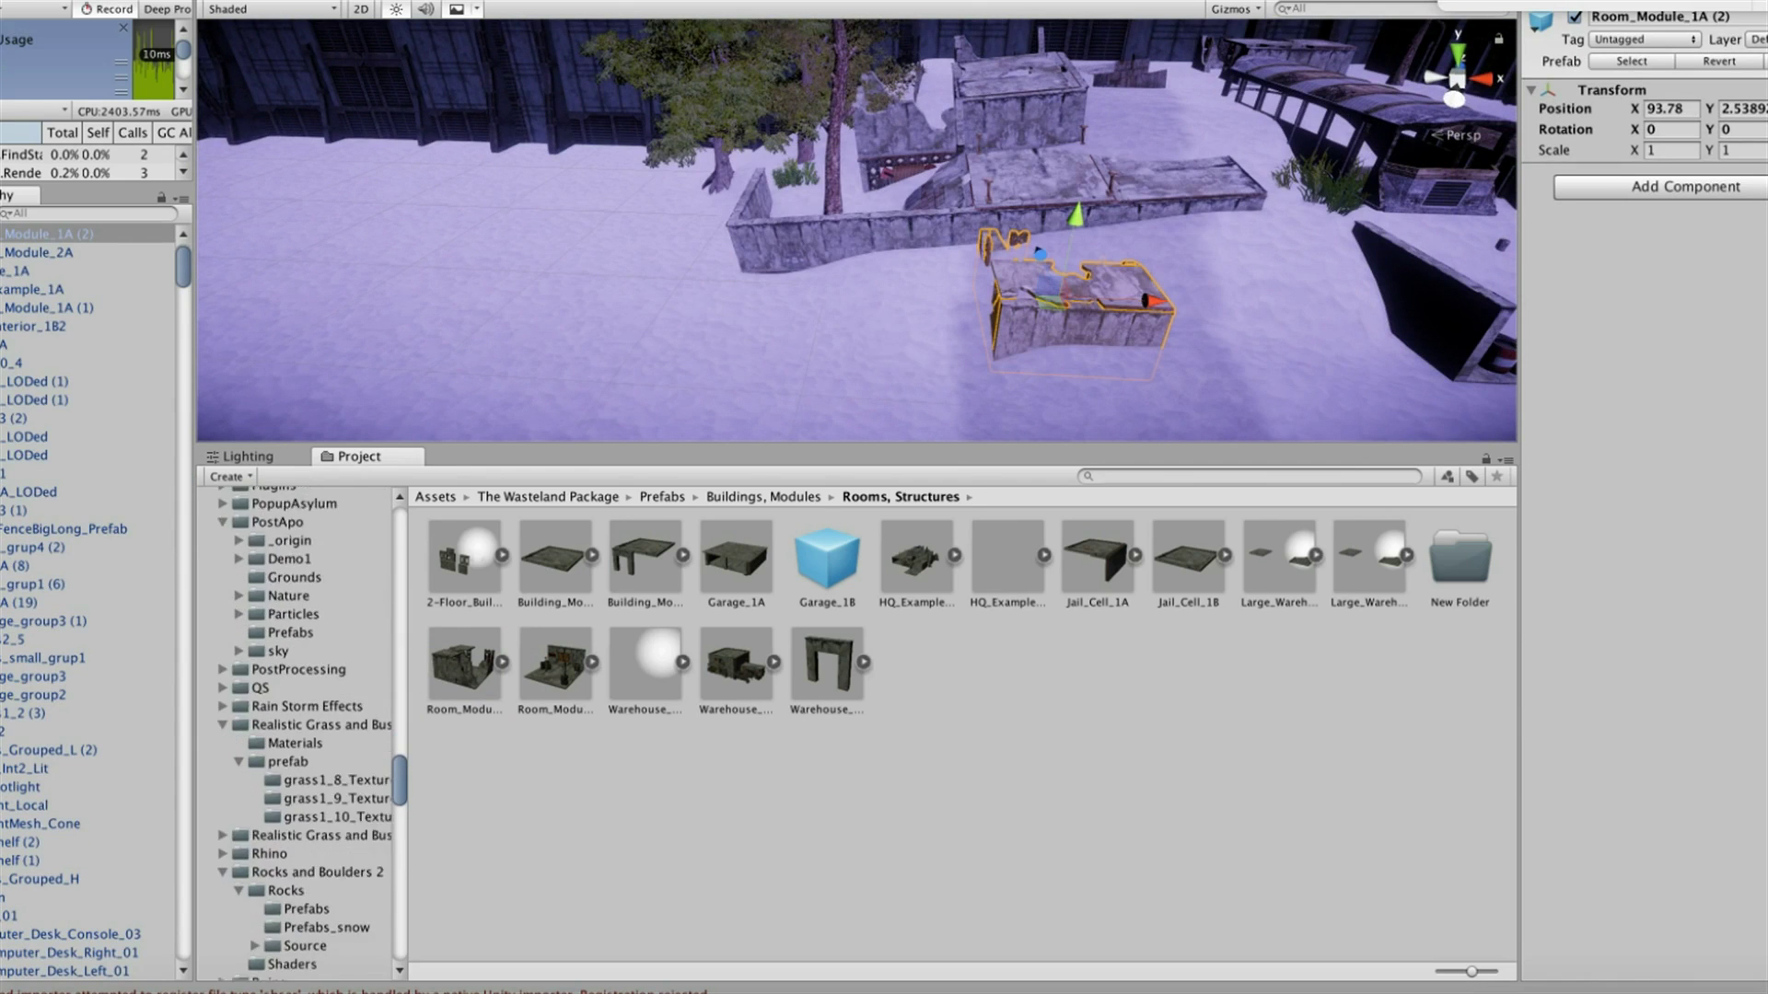
scroll(304, 737, "down", 3)
left_click(307, 801)
left_click(326, 820)
left_click_drag(1271, 324, 1275, 327)
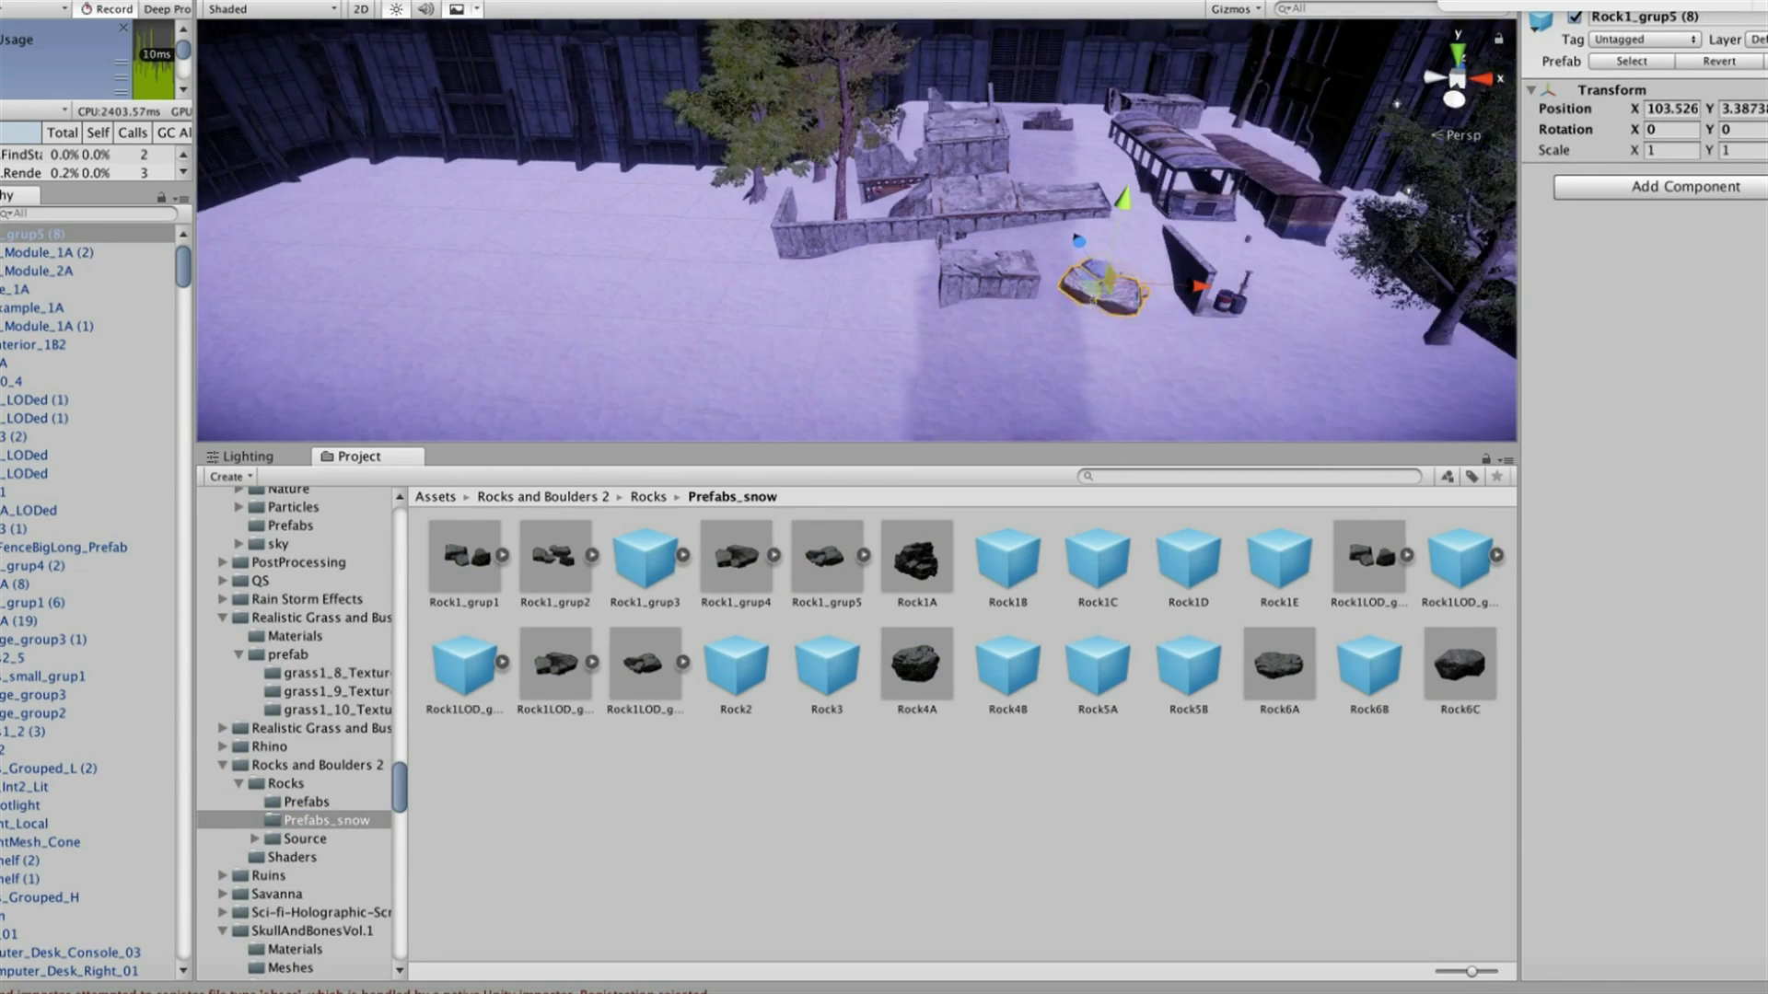
right_click_drag(1270, 324, 829, 276)
mouse_move(917, 557)
left_mouse_down()
mouse_move(868, 225)
mouse_move(897, 221)
left_mouse_up()
Paint a broadleaf tree onto the terrain with Paint Trees
left_click(645, 350)
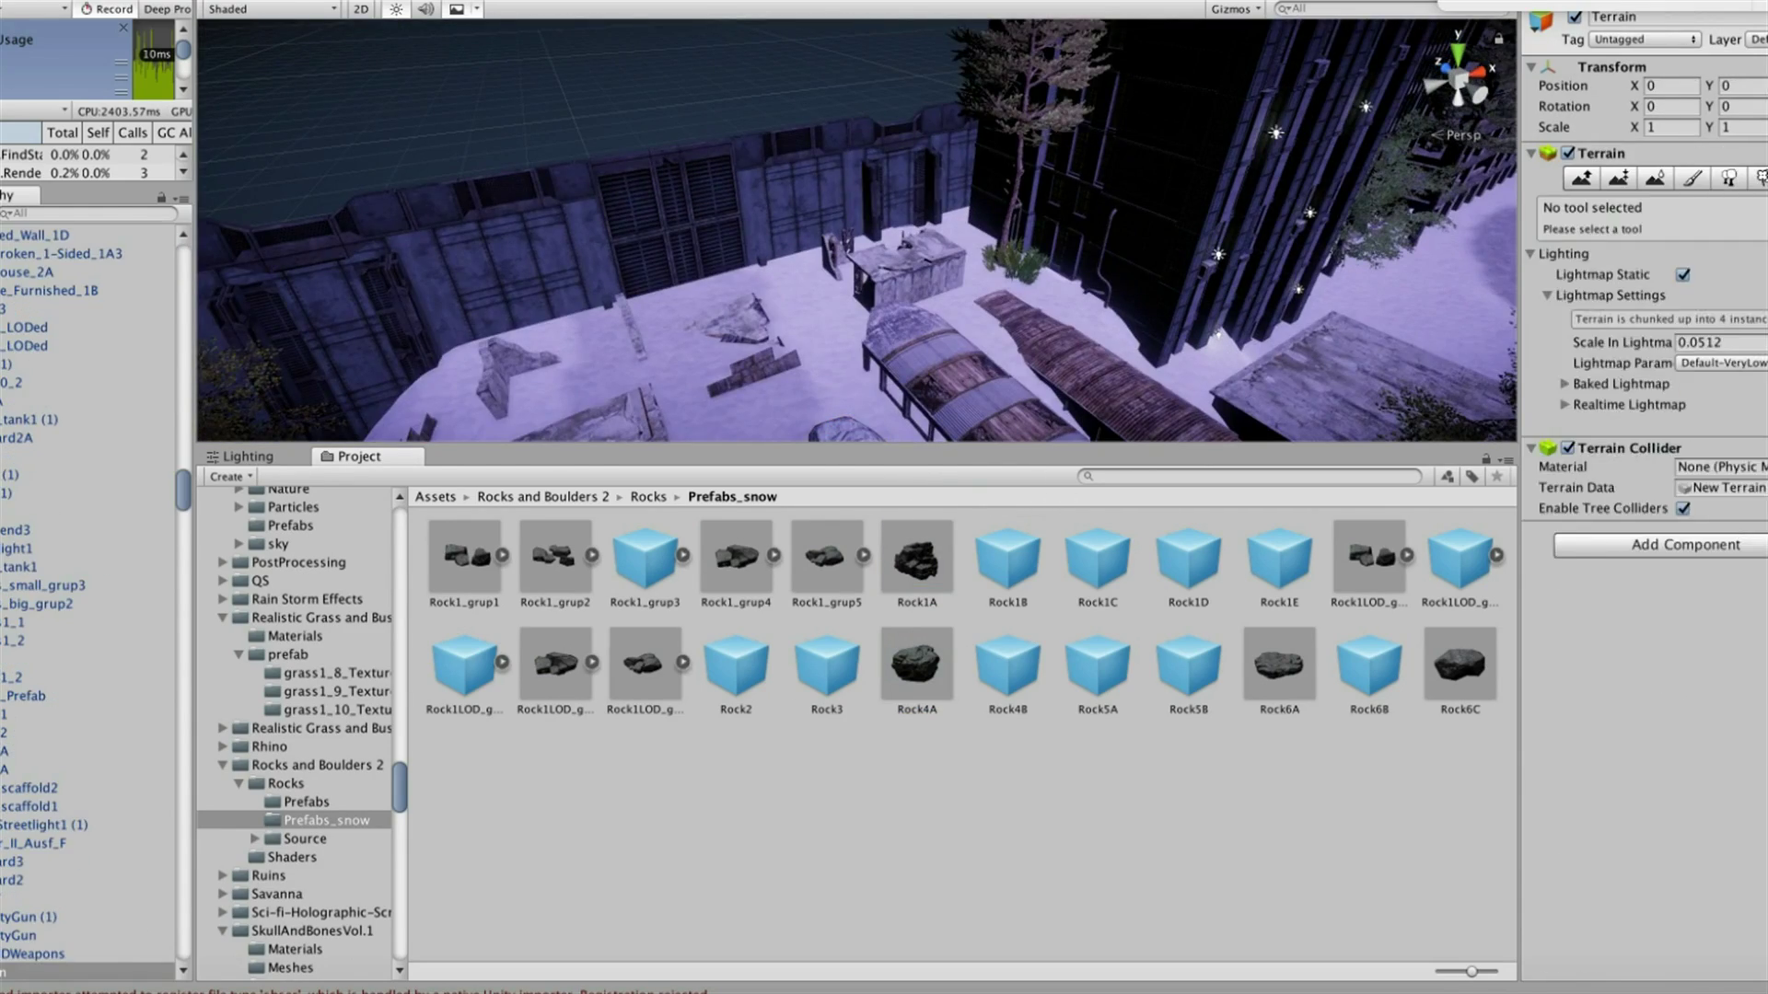
left_click(1719, 177)
right_click_drag(856, 230, 856, 230)
left_click(1625, 366)
left_click(1087, 376)
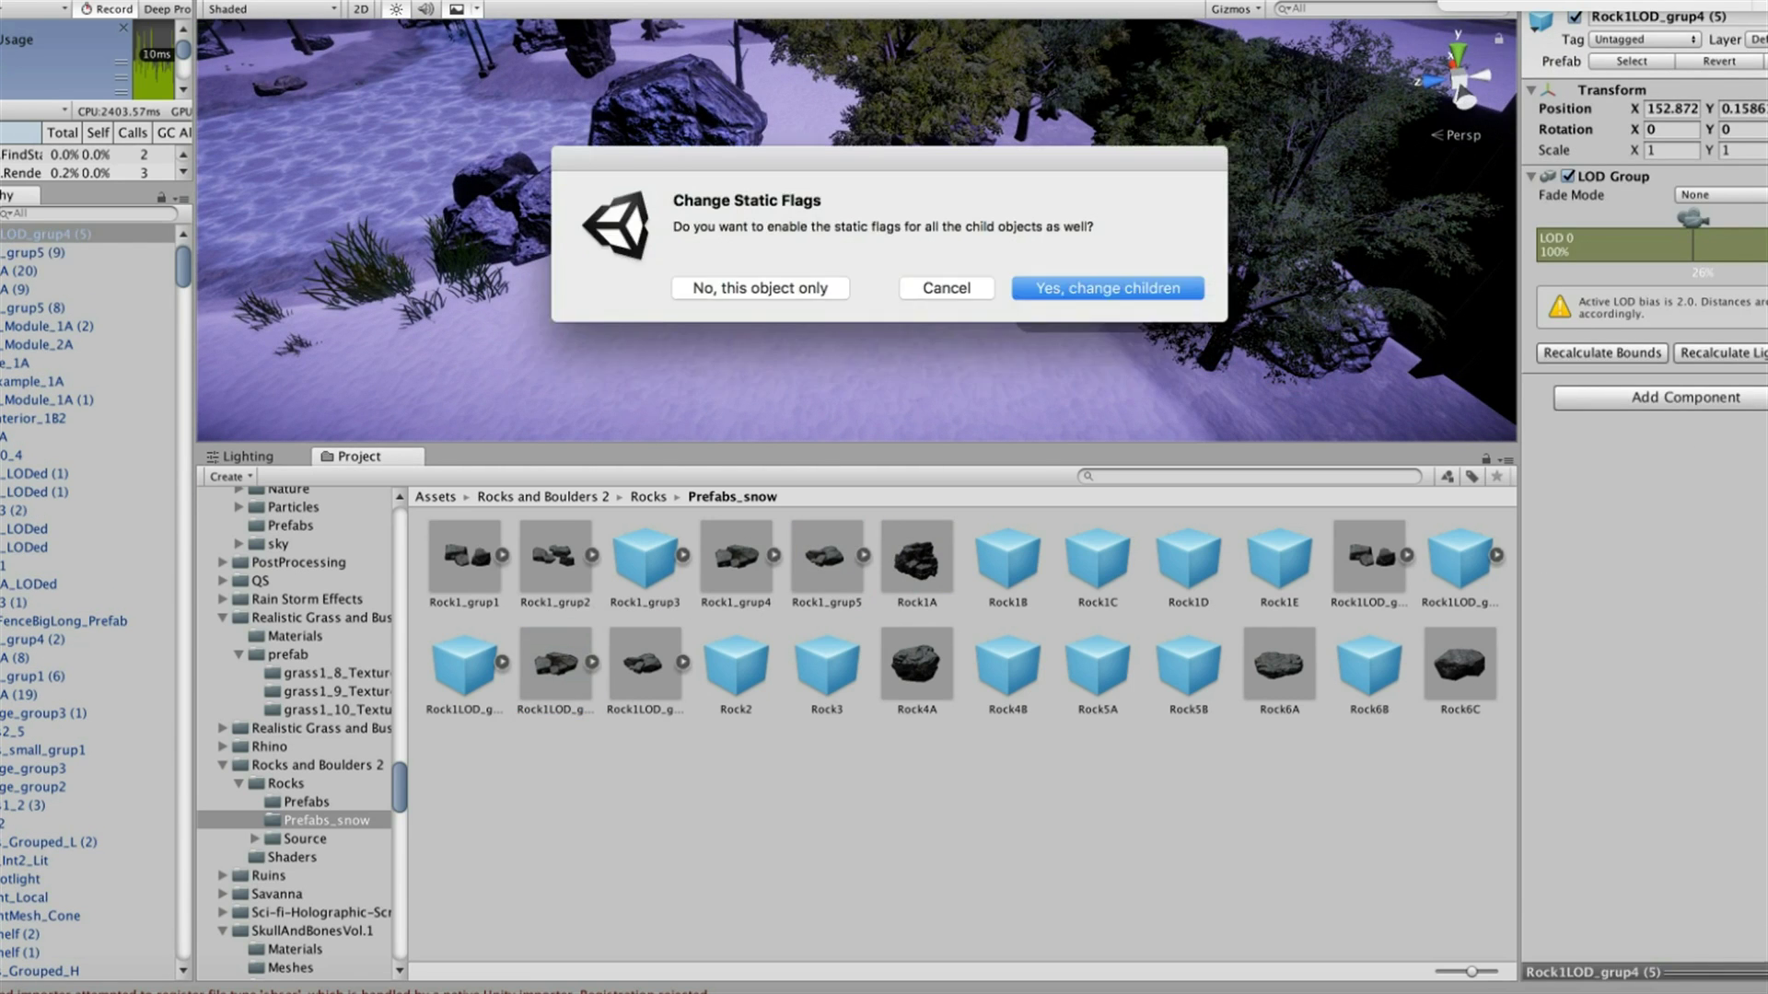
Place the tall Rock2 boulder and Rock1LOD_grup4 rocks among the trees
left_click(305, 801)
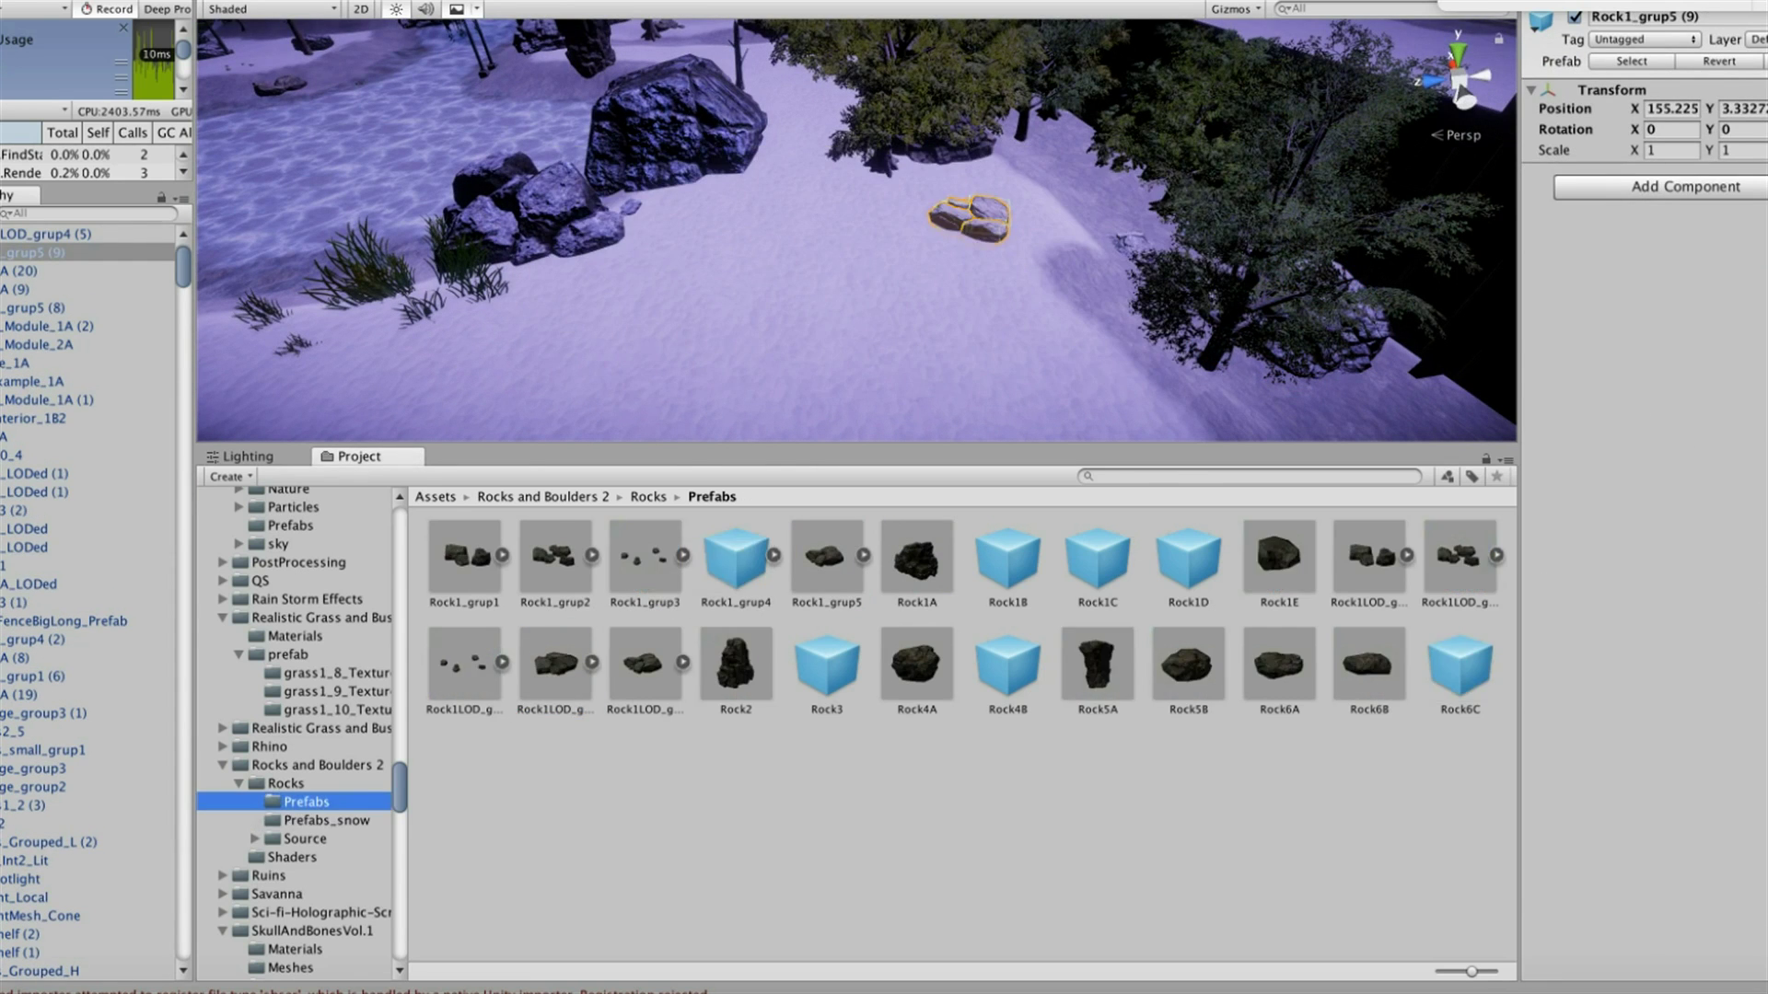
left_click_drag(736, 663, 838, 318)
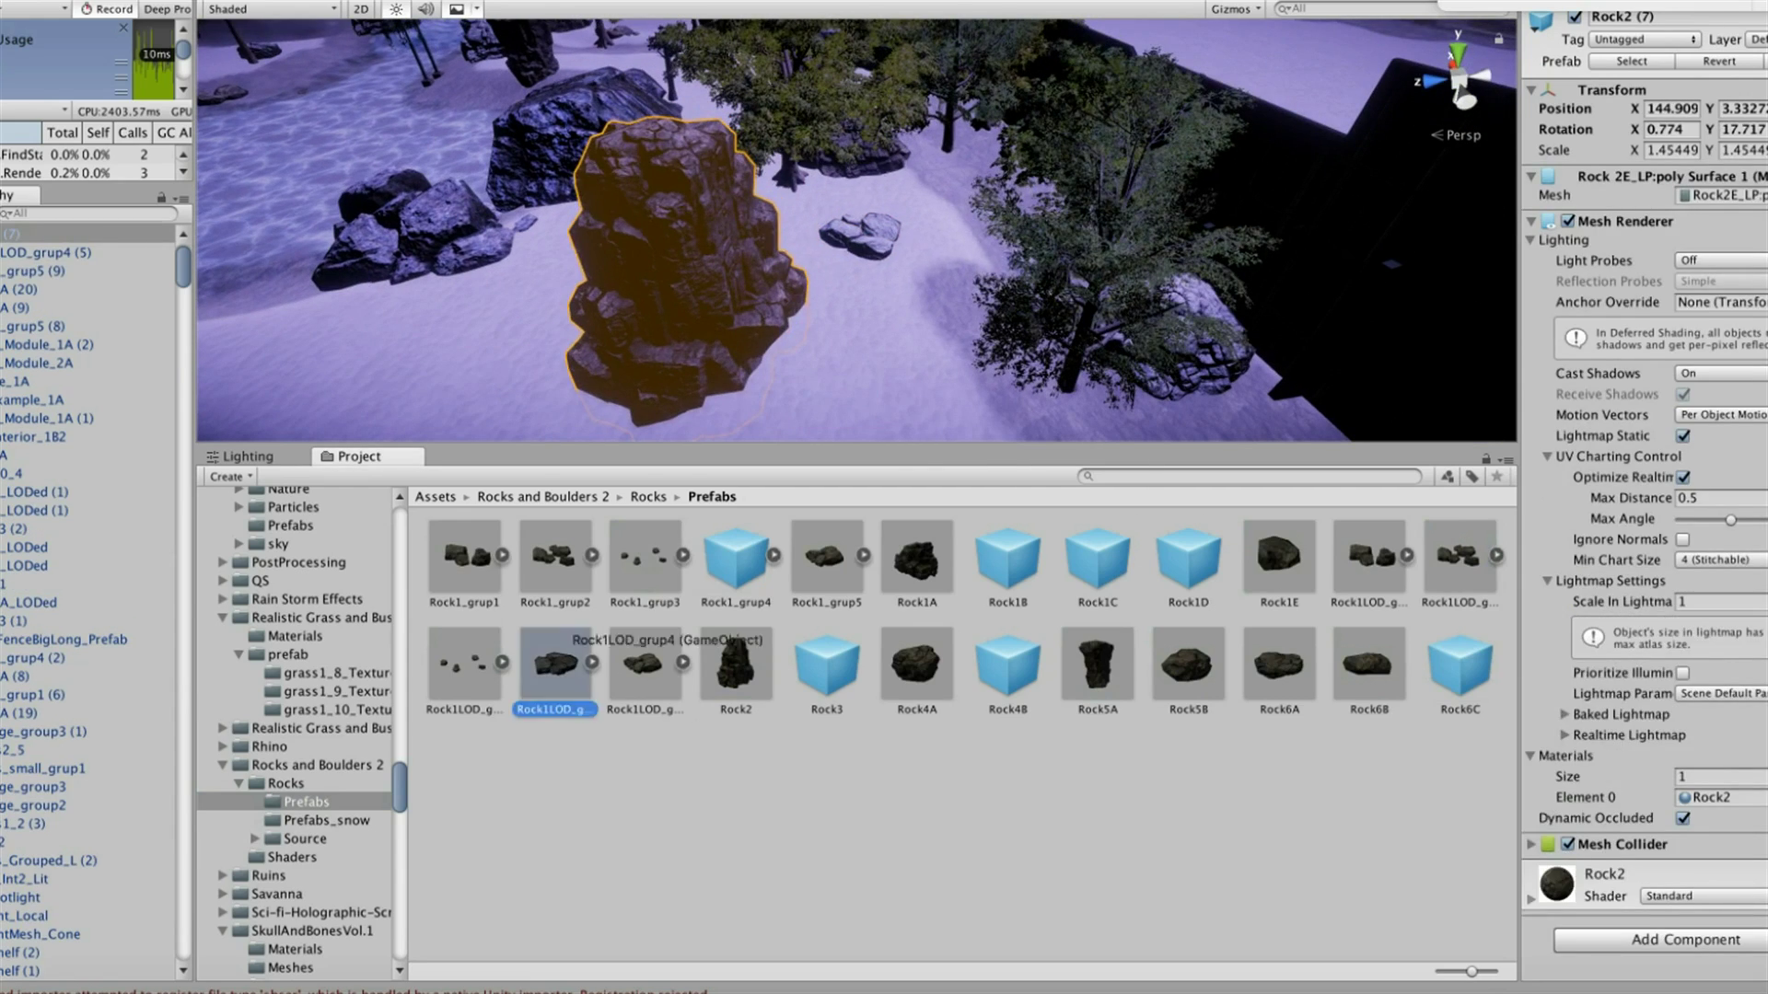
left_click_drag(555, 658, 934, 198)
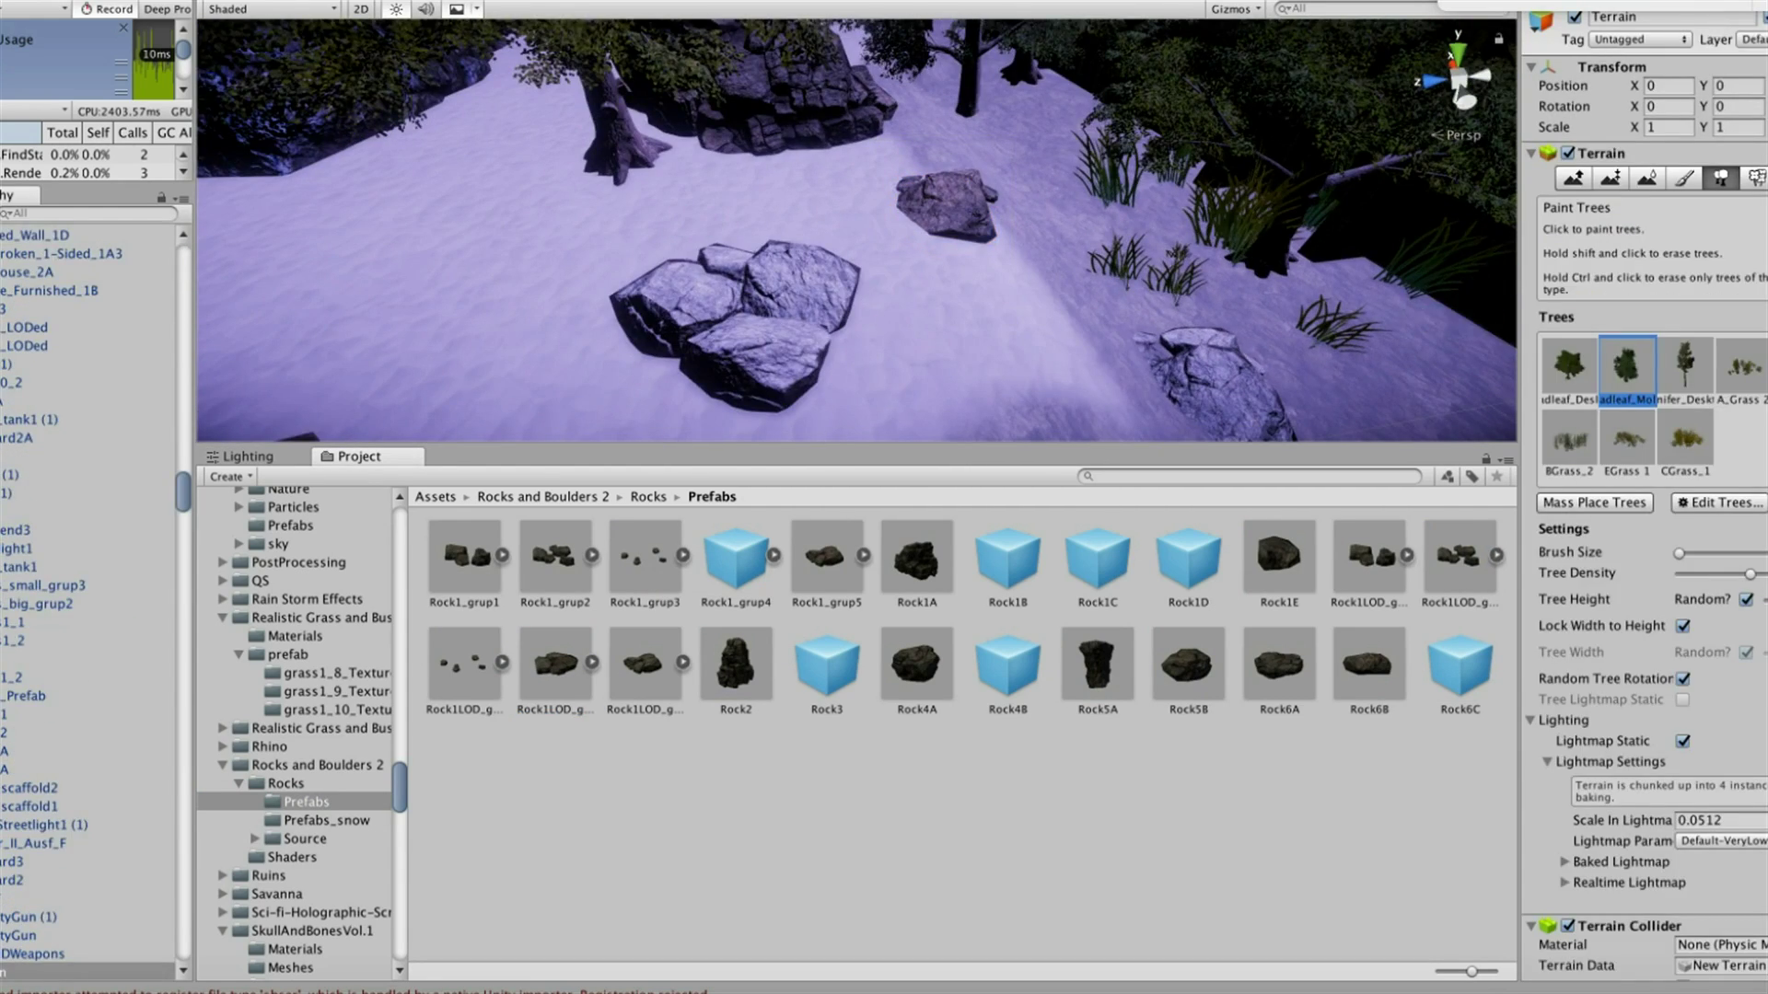
Select BGrass_2 grass for painting and bring up Dark City's Prefabs_LODed folder
left_click(1739, 368)
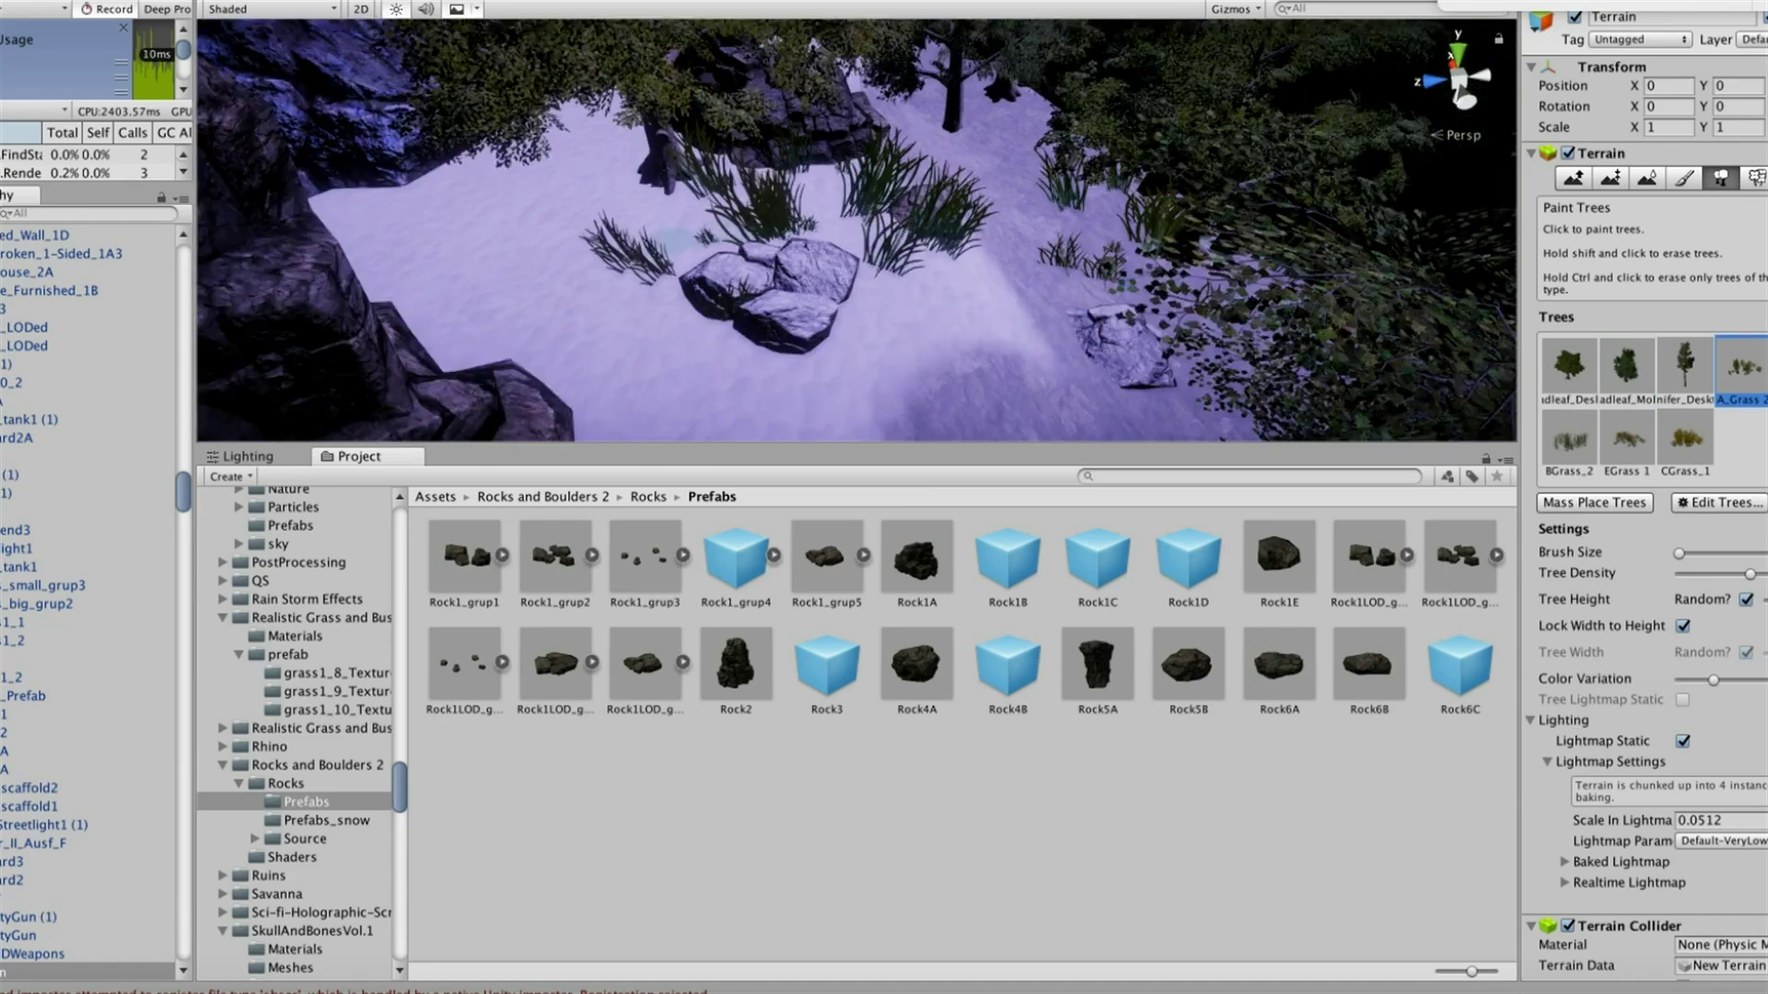
left_click(1569, 442)
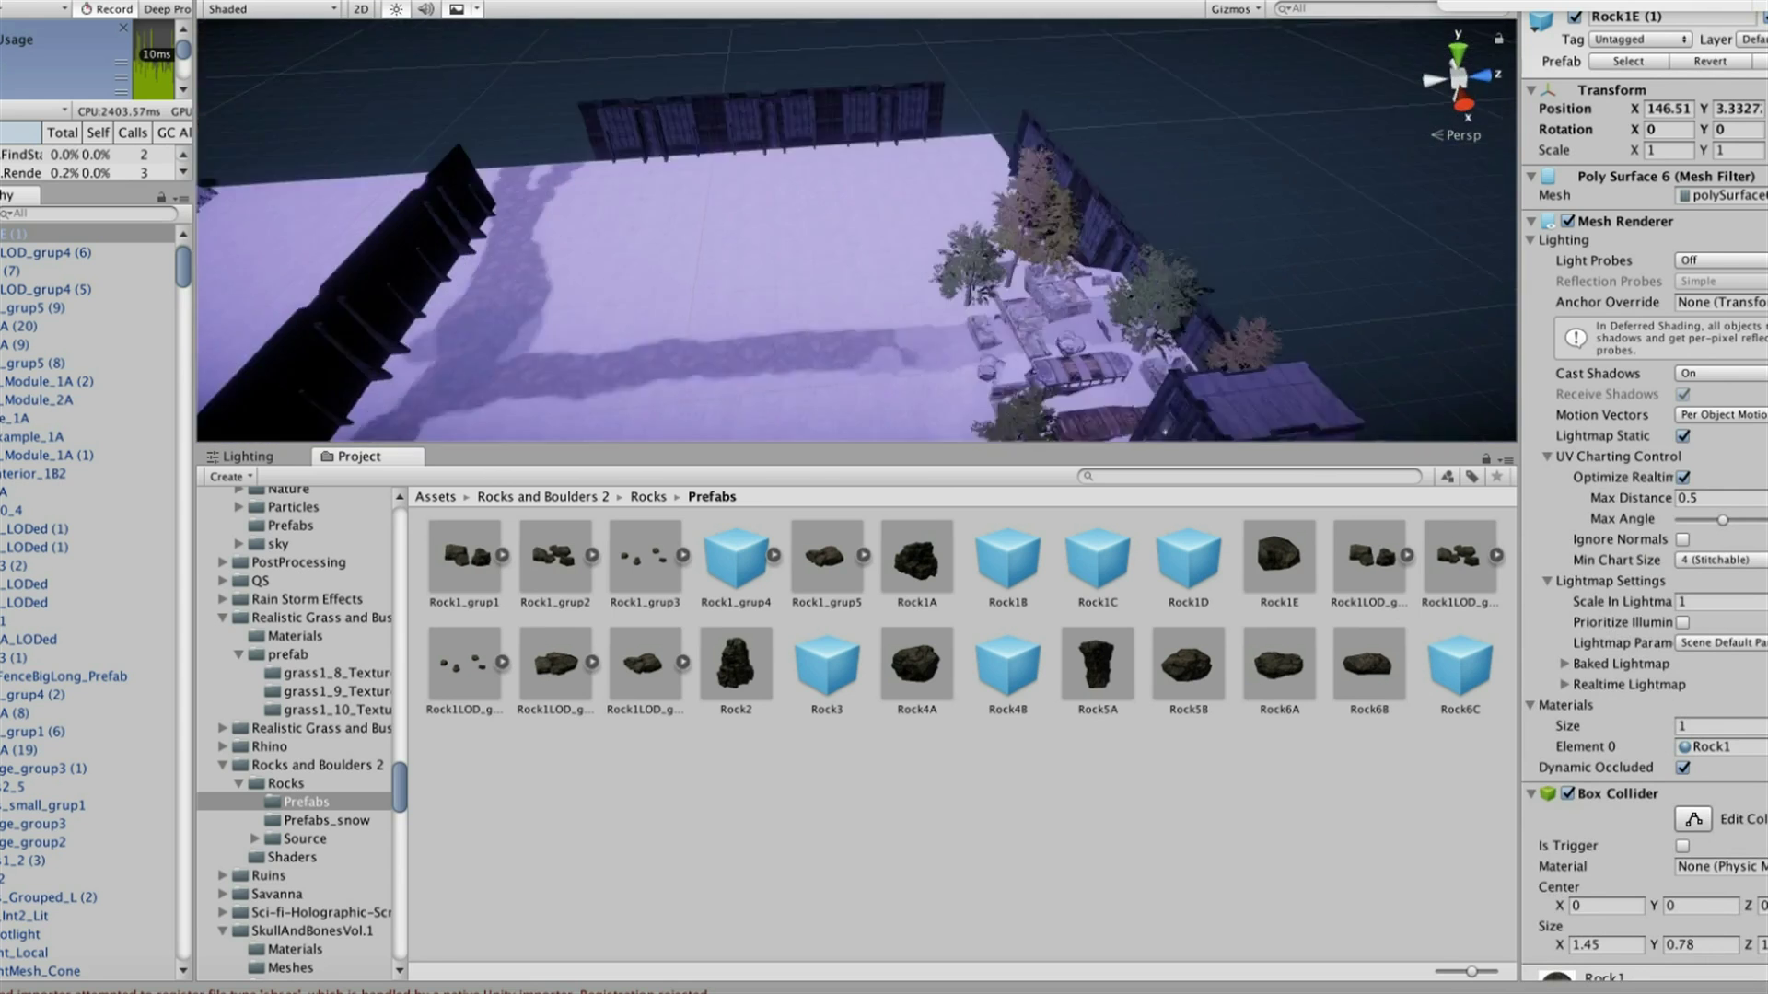
scroll(295, 727, "up", 3)
scroll(294, 727, "up", 3)
scroll(294, 727, "up", 2)
scroll(294, 727, "up", 3)
scroll(295, 727, "down", 5)
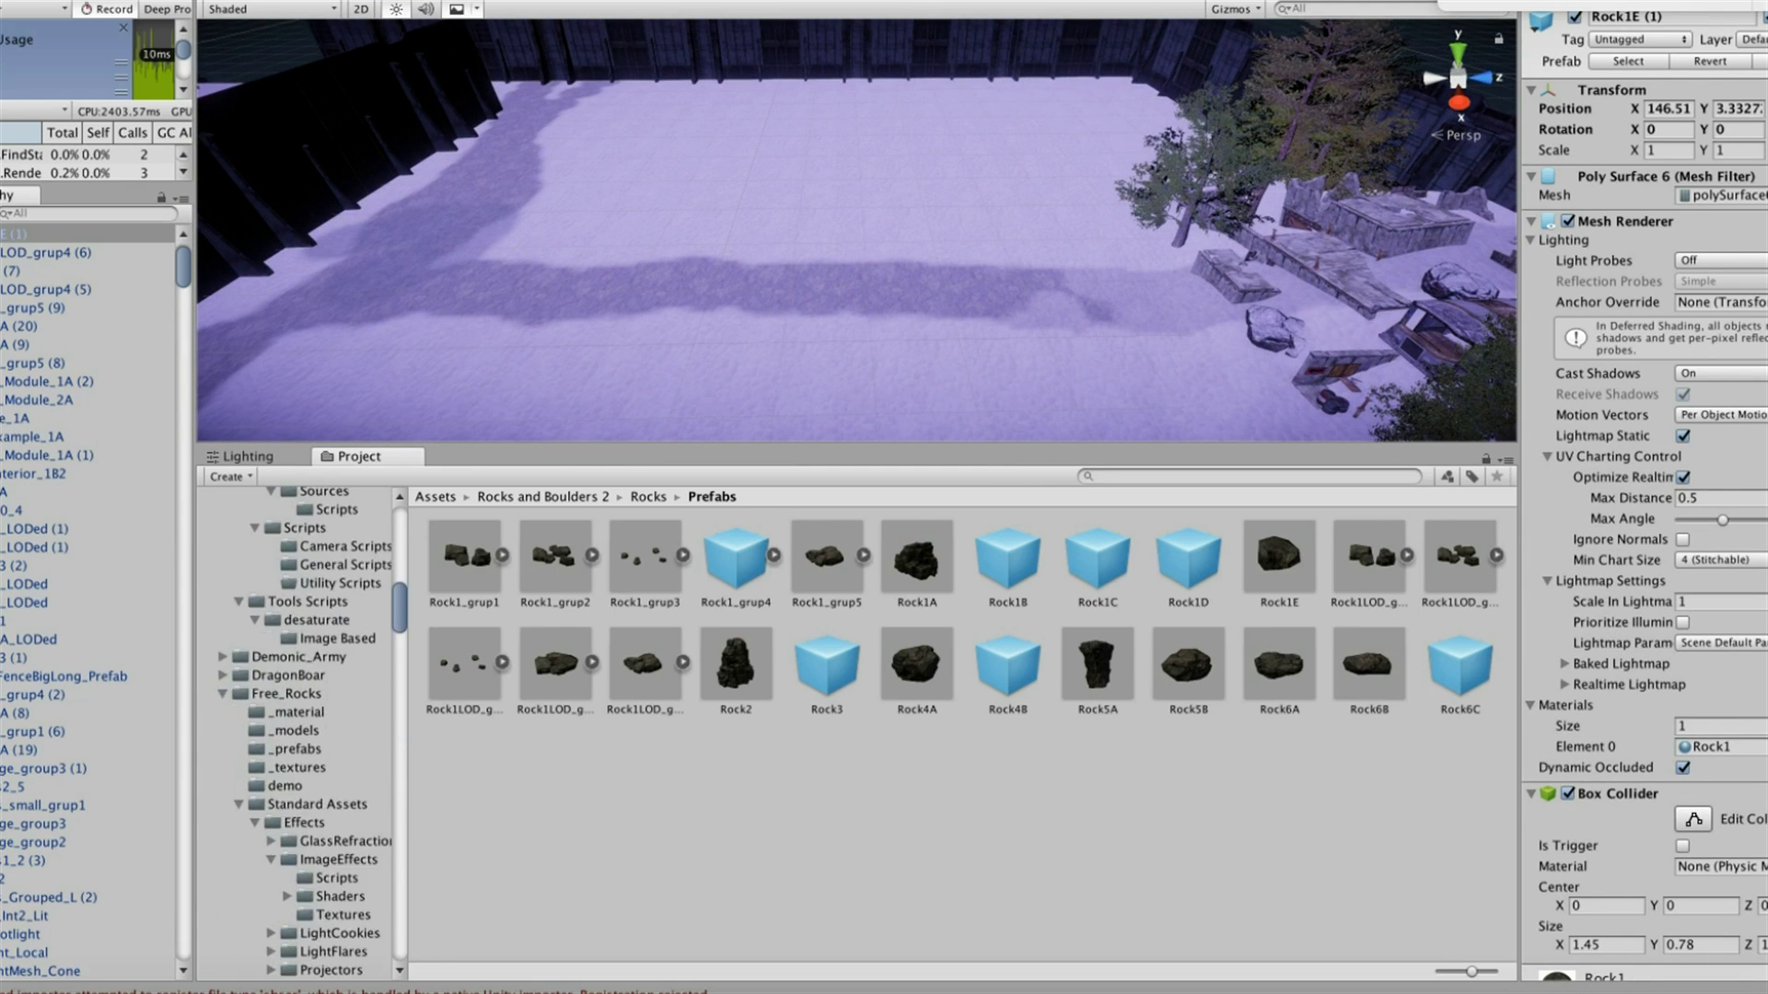
scroll(295, 728, "down", 3)
left_click(330, 576)
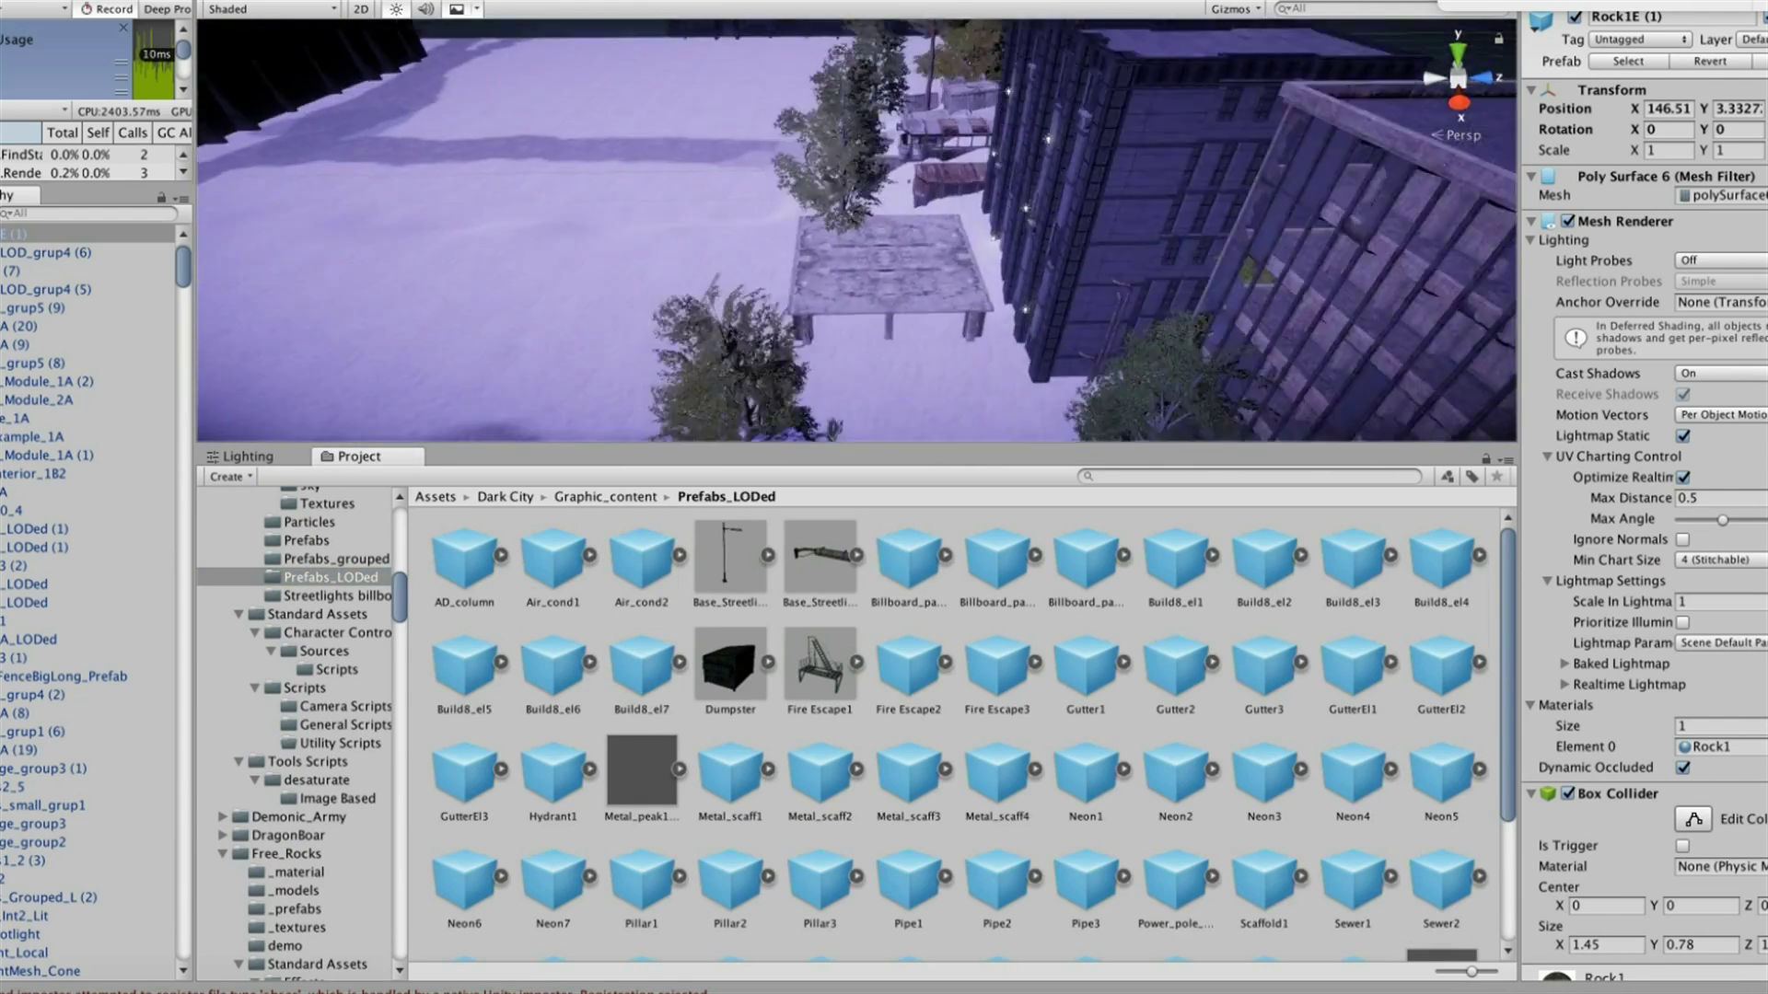
Place a Train_rail3 piece on the snow beside the rock, tilted and lowered toward the ground
left_click(908, 561)
scroll(958, 736, "down", 3)
left_click_drag(553, 895, 847, 244)
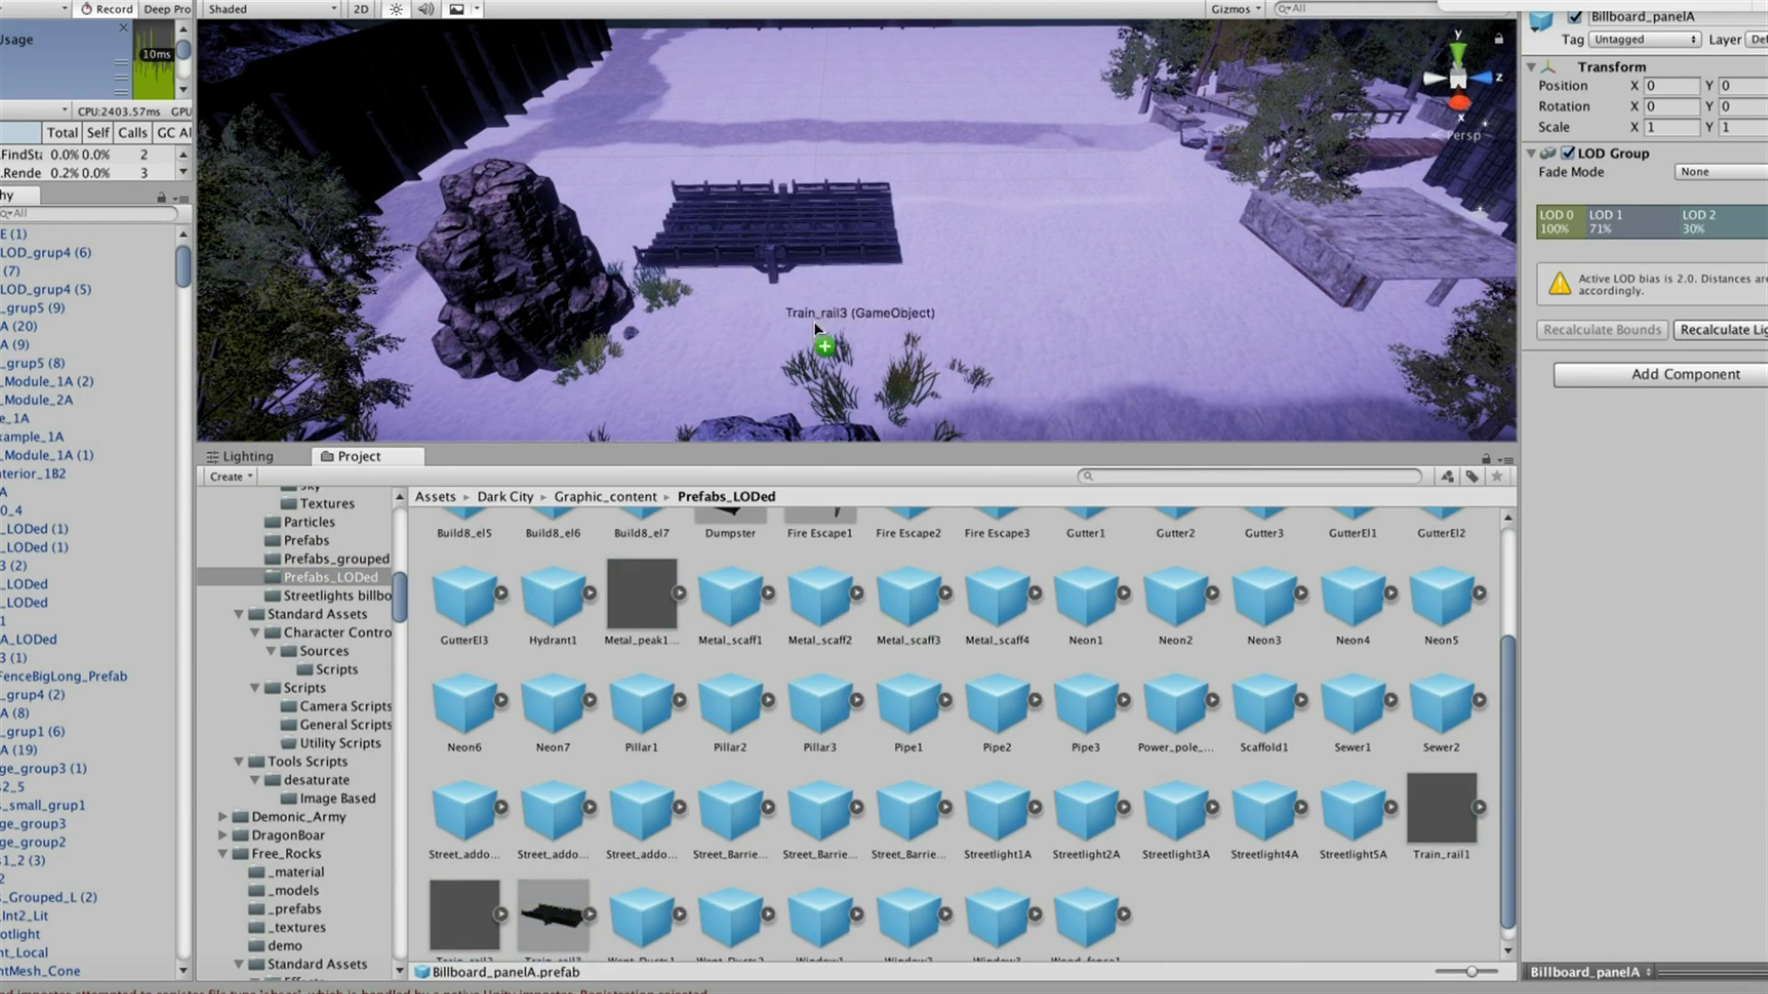
left_click_drag(847, 304, 903, 295)
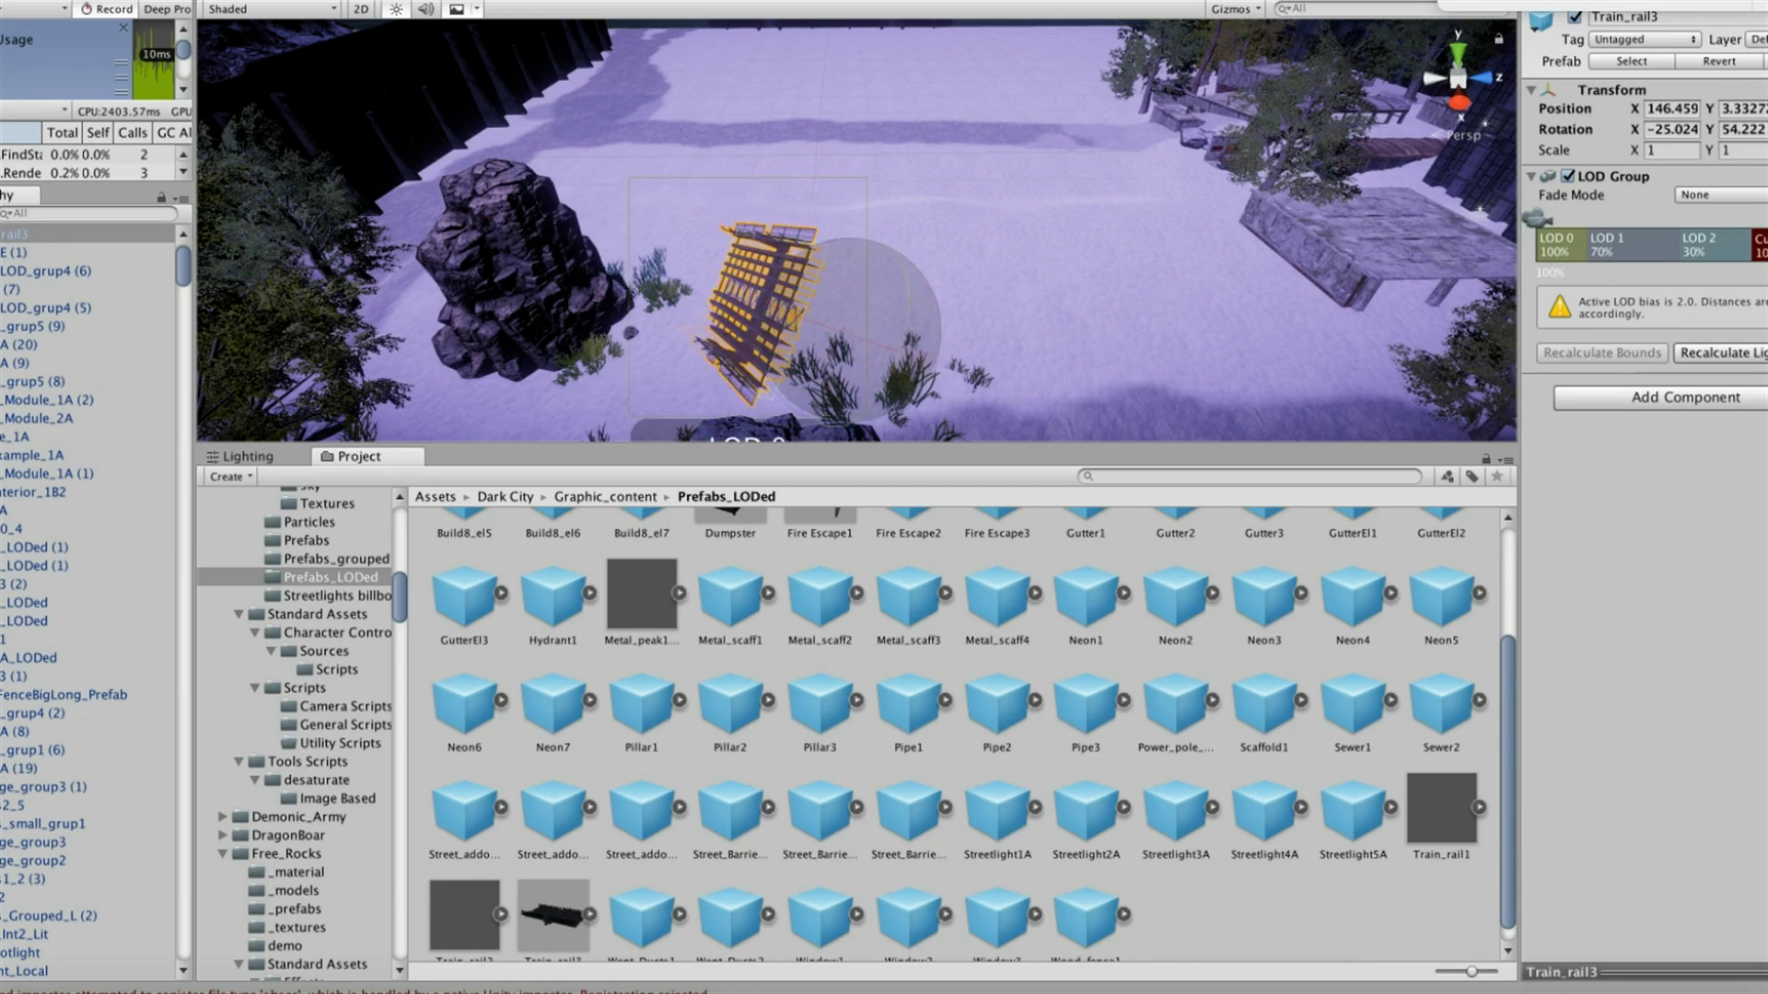
left_click_drag(913, 196, 909, 329)
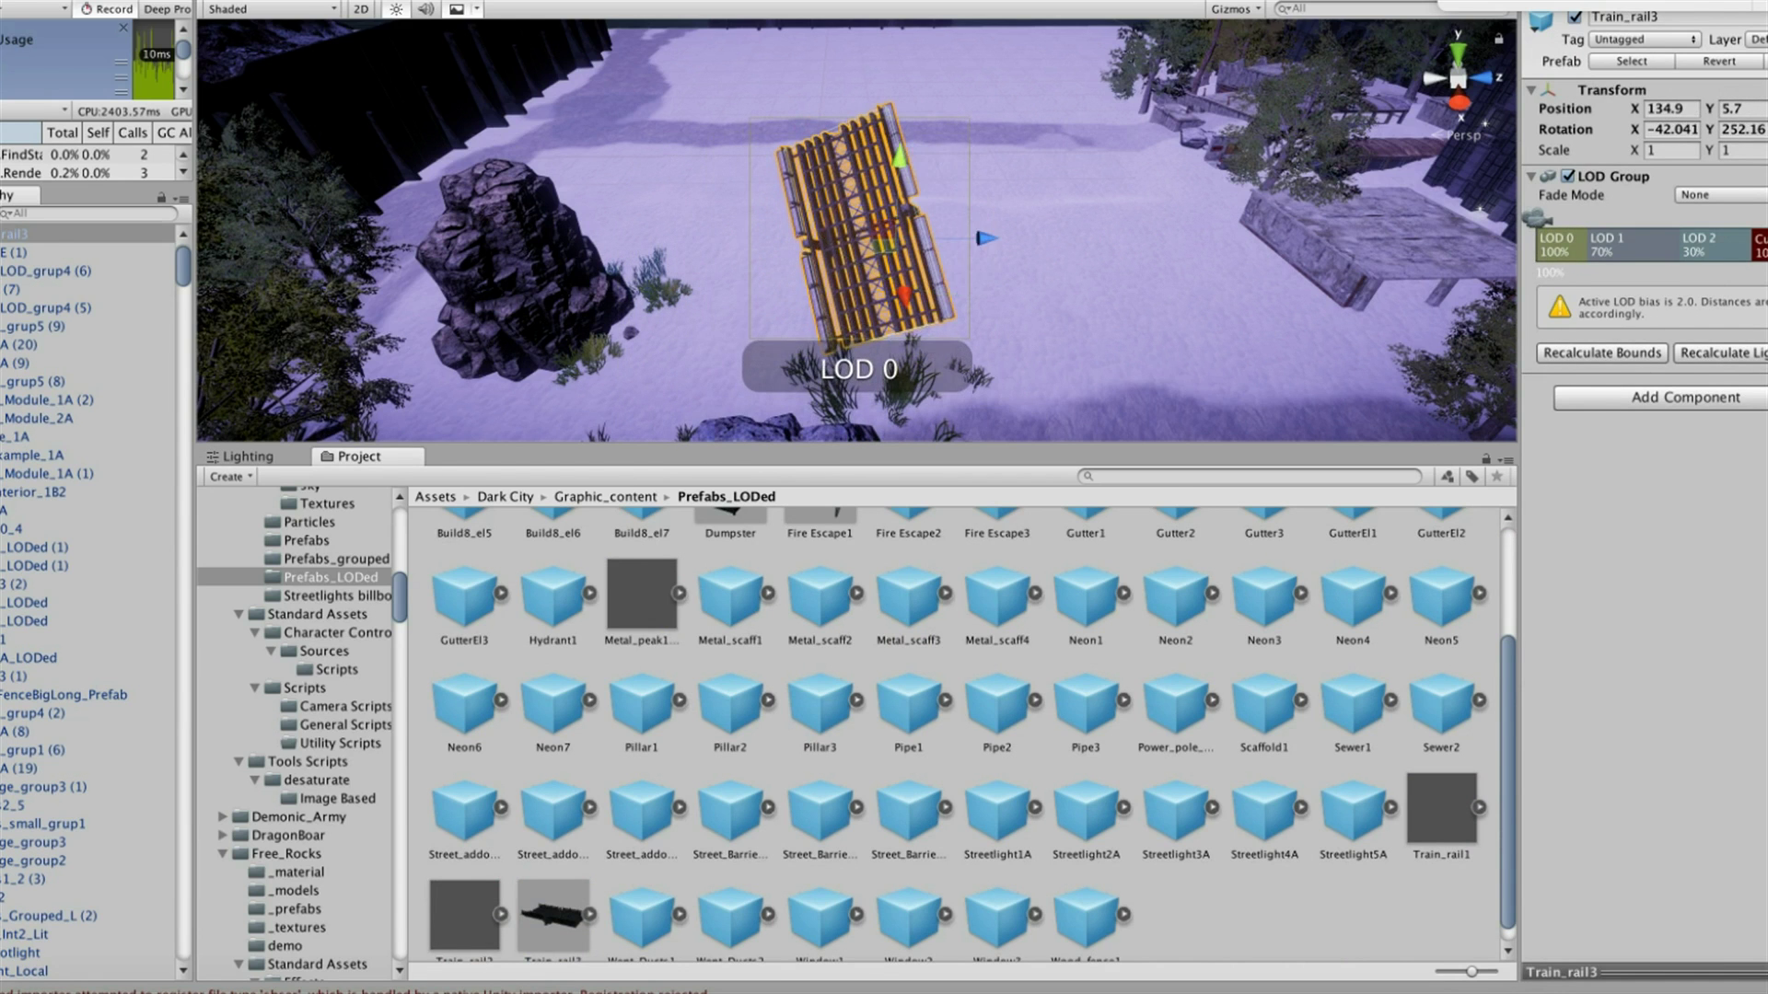
Add the curved Train_rail2 bridge section from Prefabs_LODed and sink it into the snow
scroll(856, 230, "down", 3)
scroll(857, 230, "down", 3)
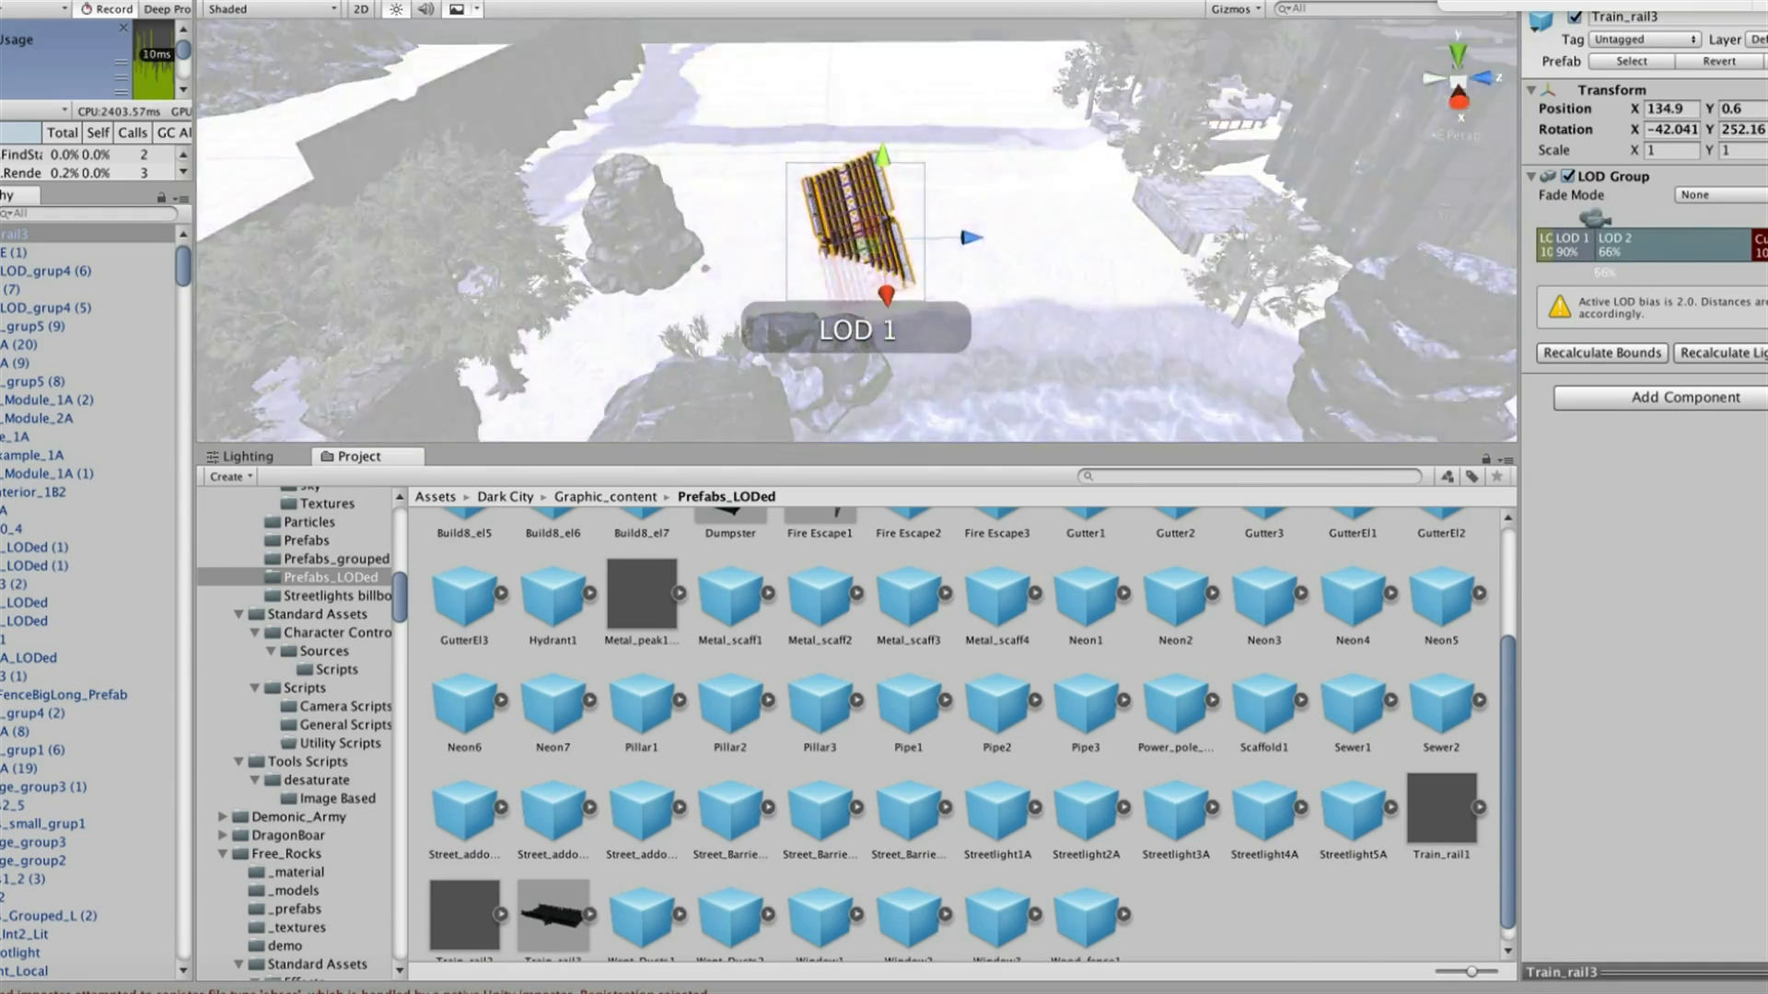
scroll(856, 230, "down", 3)
scroll(856, 230, "down", 3)
scroll(856, 230, "up", 3)
scroll(856, 231, "up", 3)
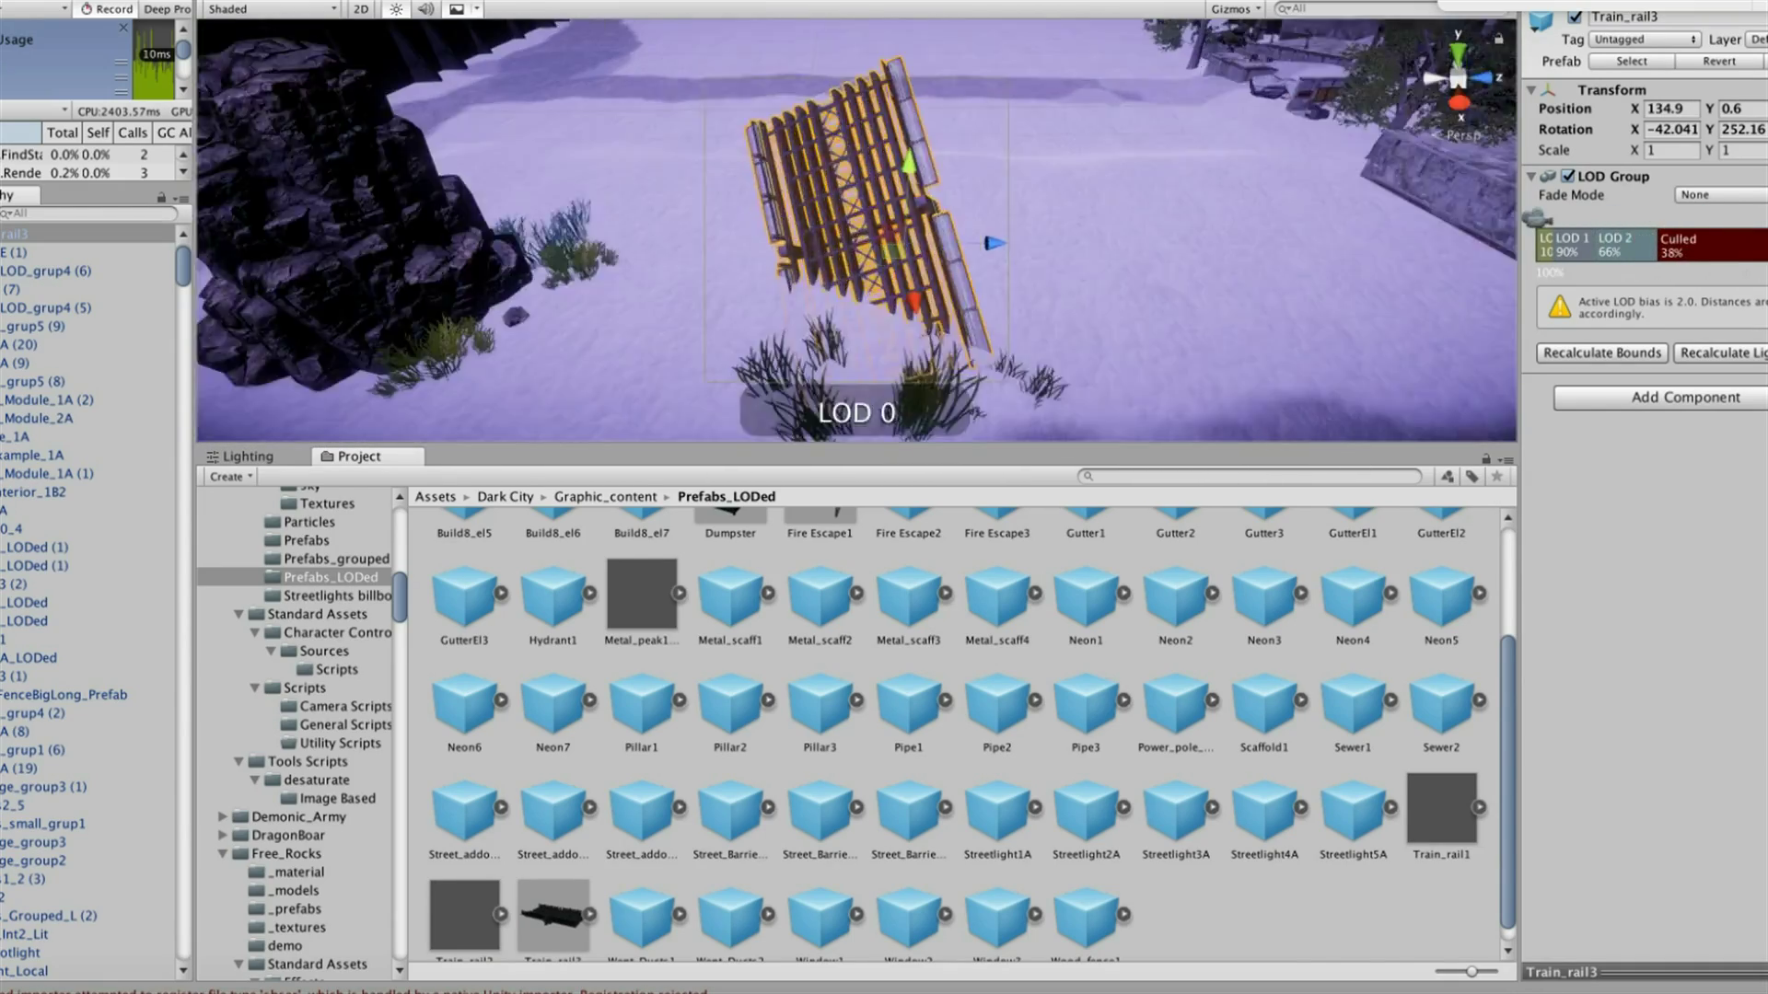
left_click_drag(642, 914, 682, 276)
left_click_drag(464, 898, 783, 239)
mouse_move(772, 152)
left_mouse_down()
mouse_move(779, 230)
mouse_move(829, 304)
left_mouse_up()
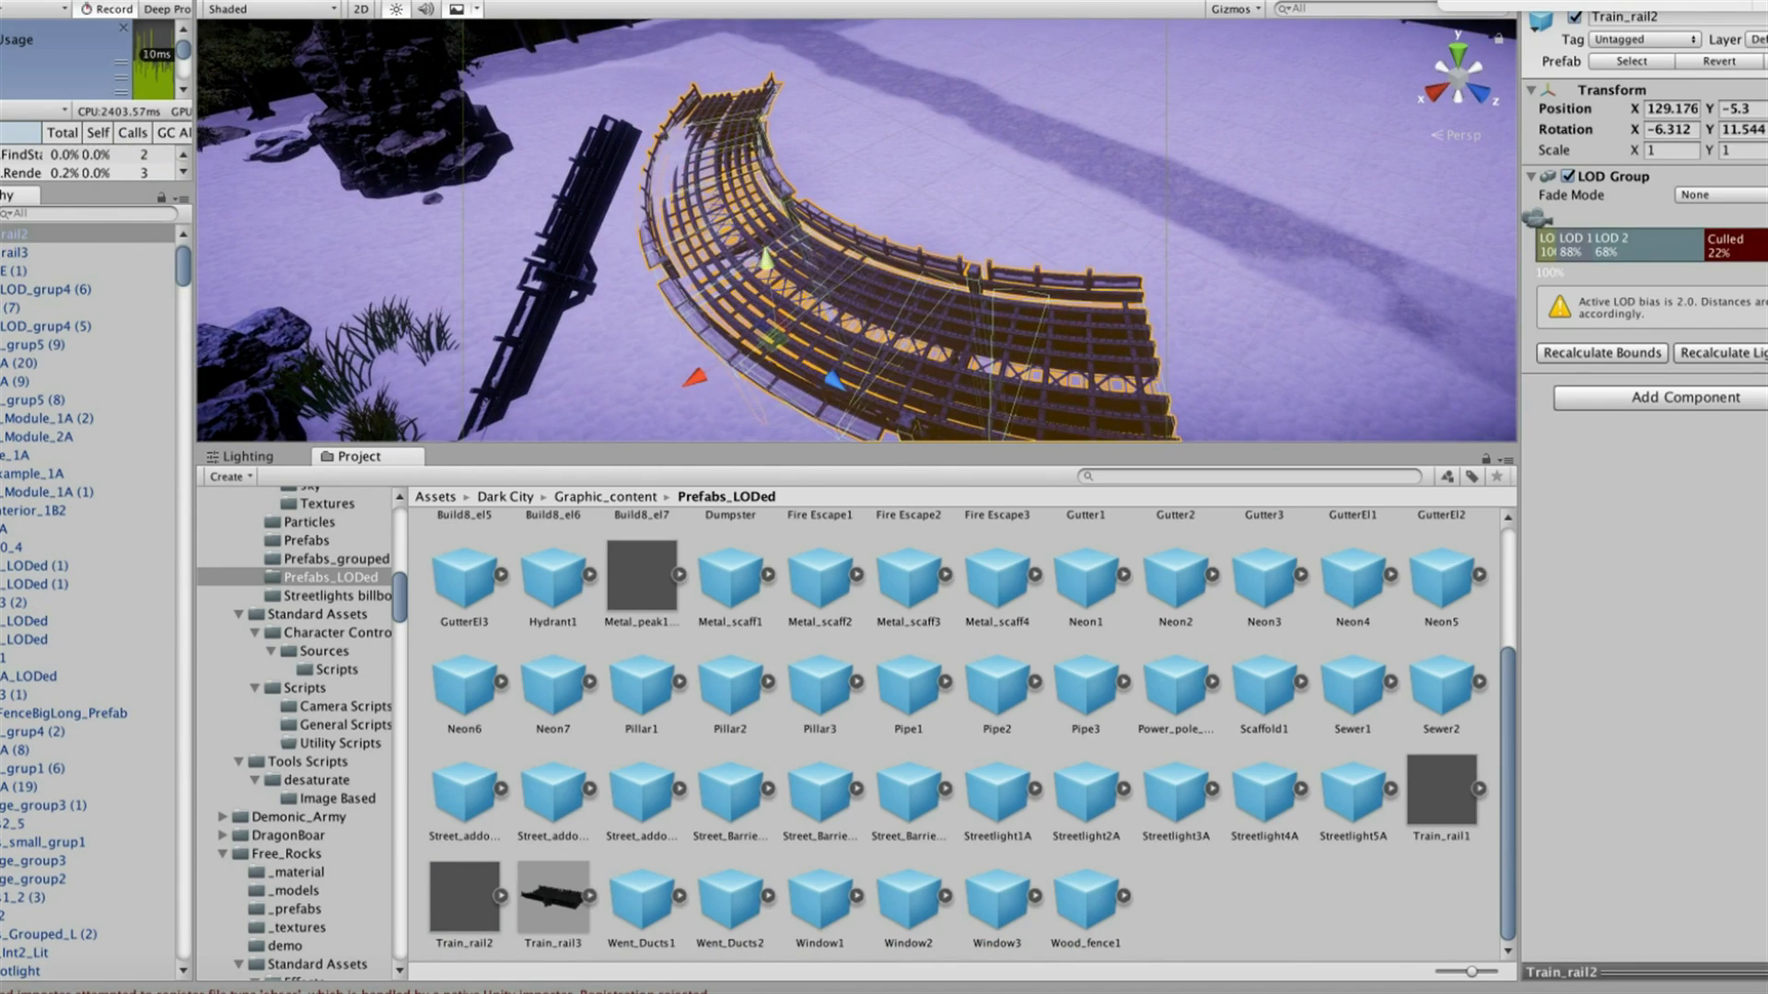
Place a Metal_scaff1 scaffold from Prefabs_grouped next to the curved bridge
scroll(907, 377, "down", 5)
scroll(906, 378, "up", 2)
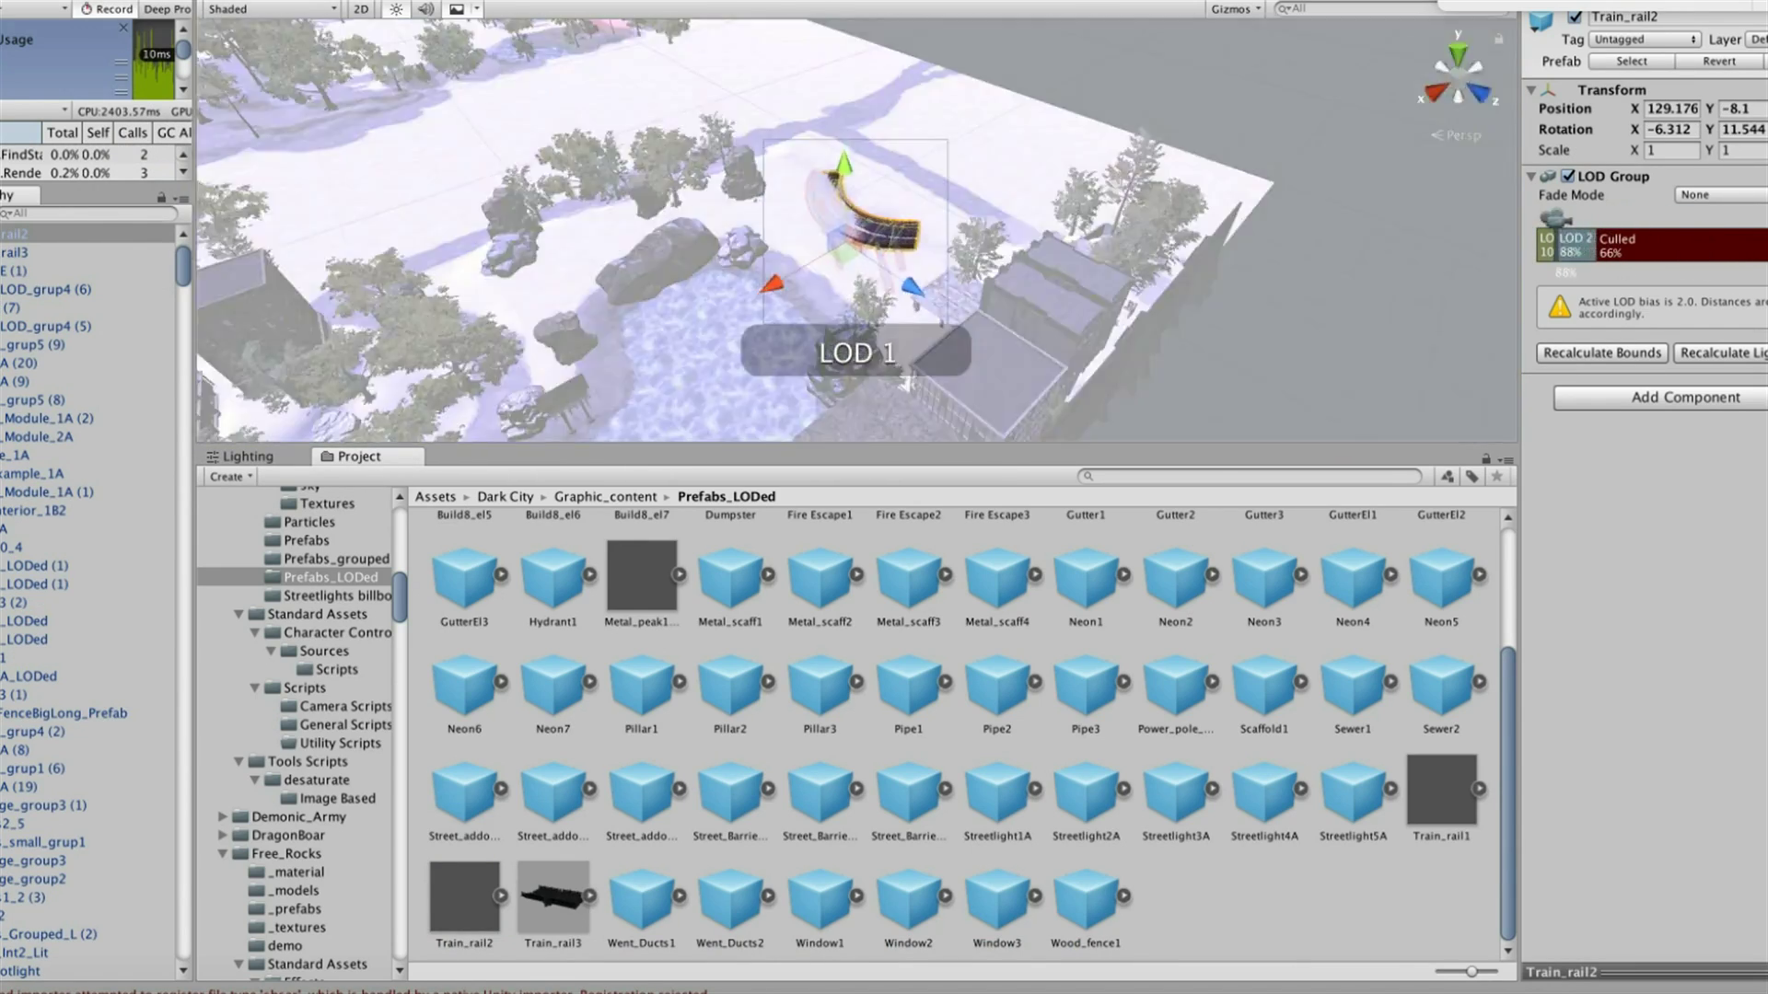
scroll(907, 378, "up", 5)
left_click_drag(906, 378, 829, 331, "alt")
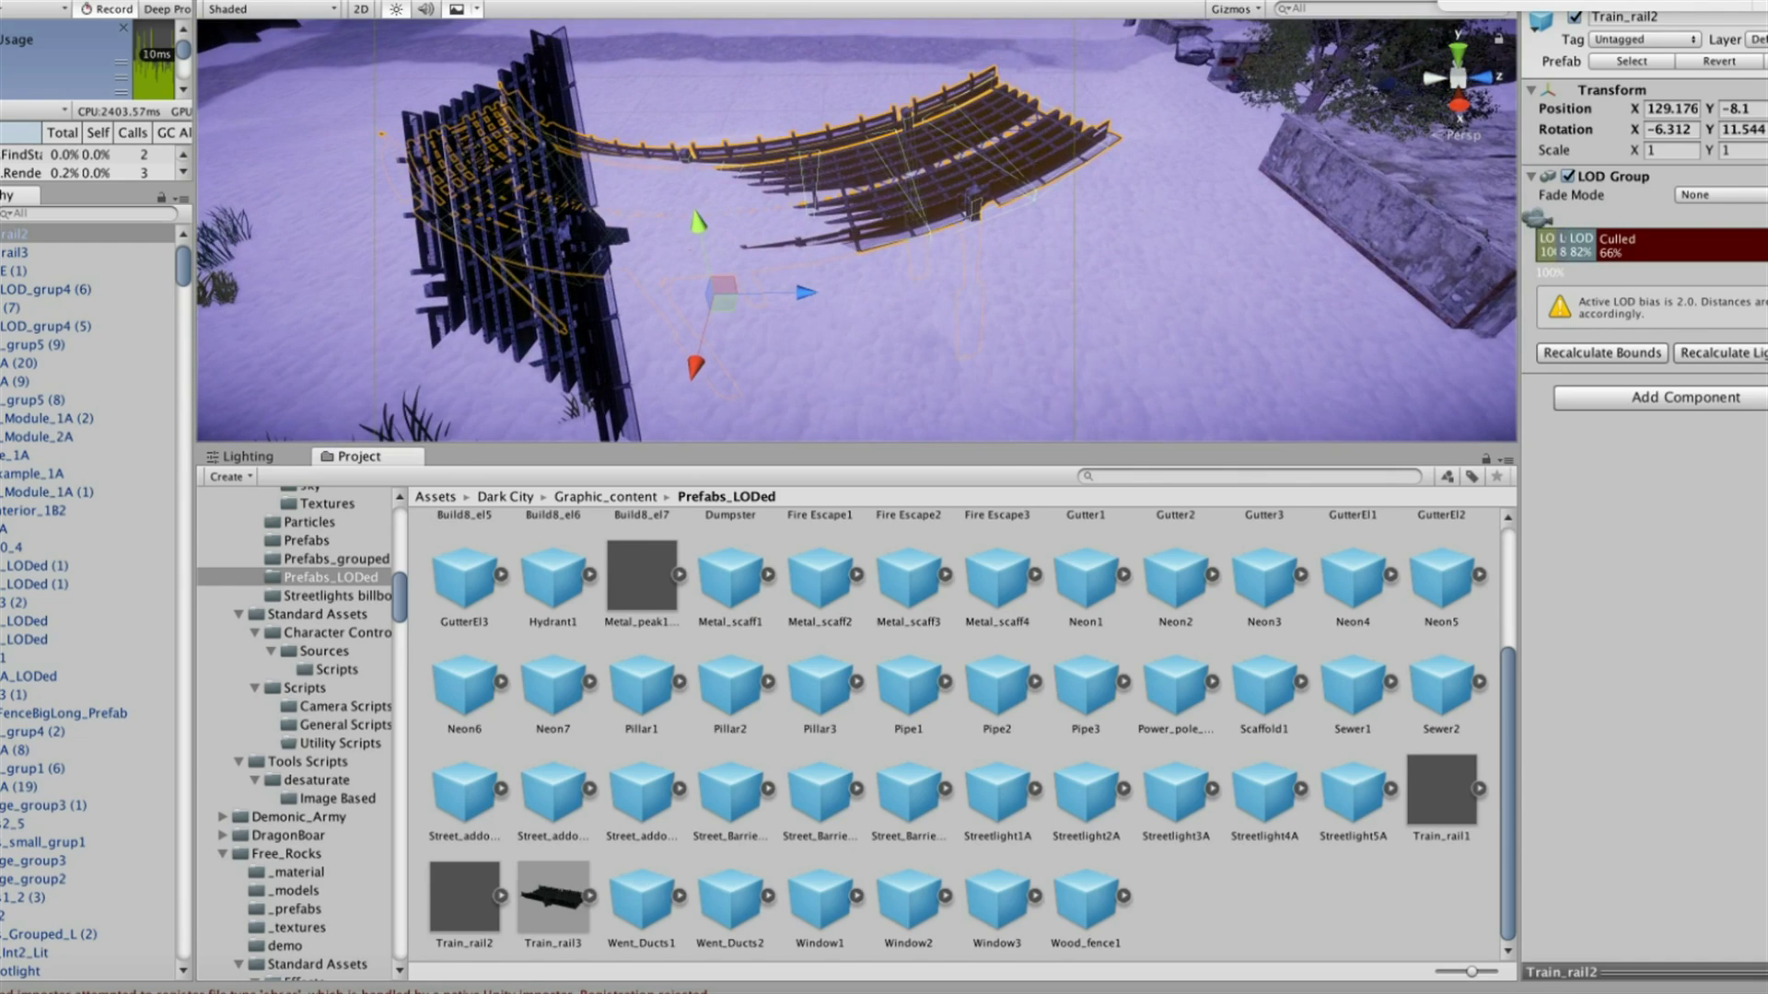
left_click(336, 558)
left_click_drag(1442, 575, 891, 336)
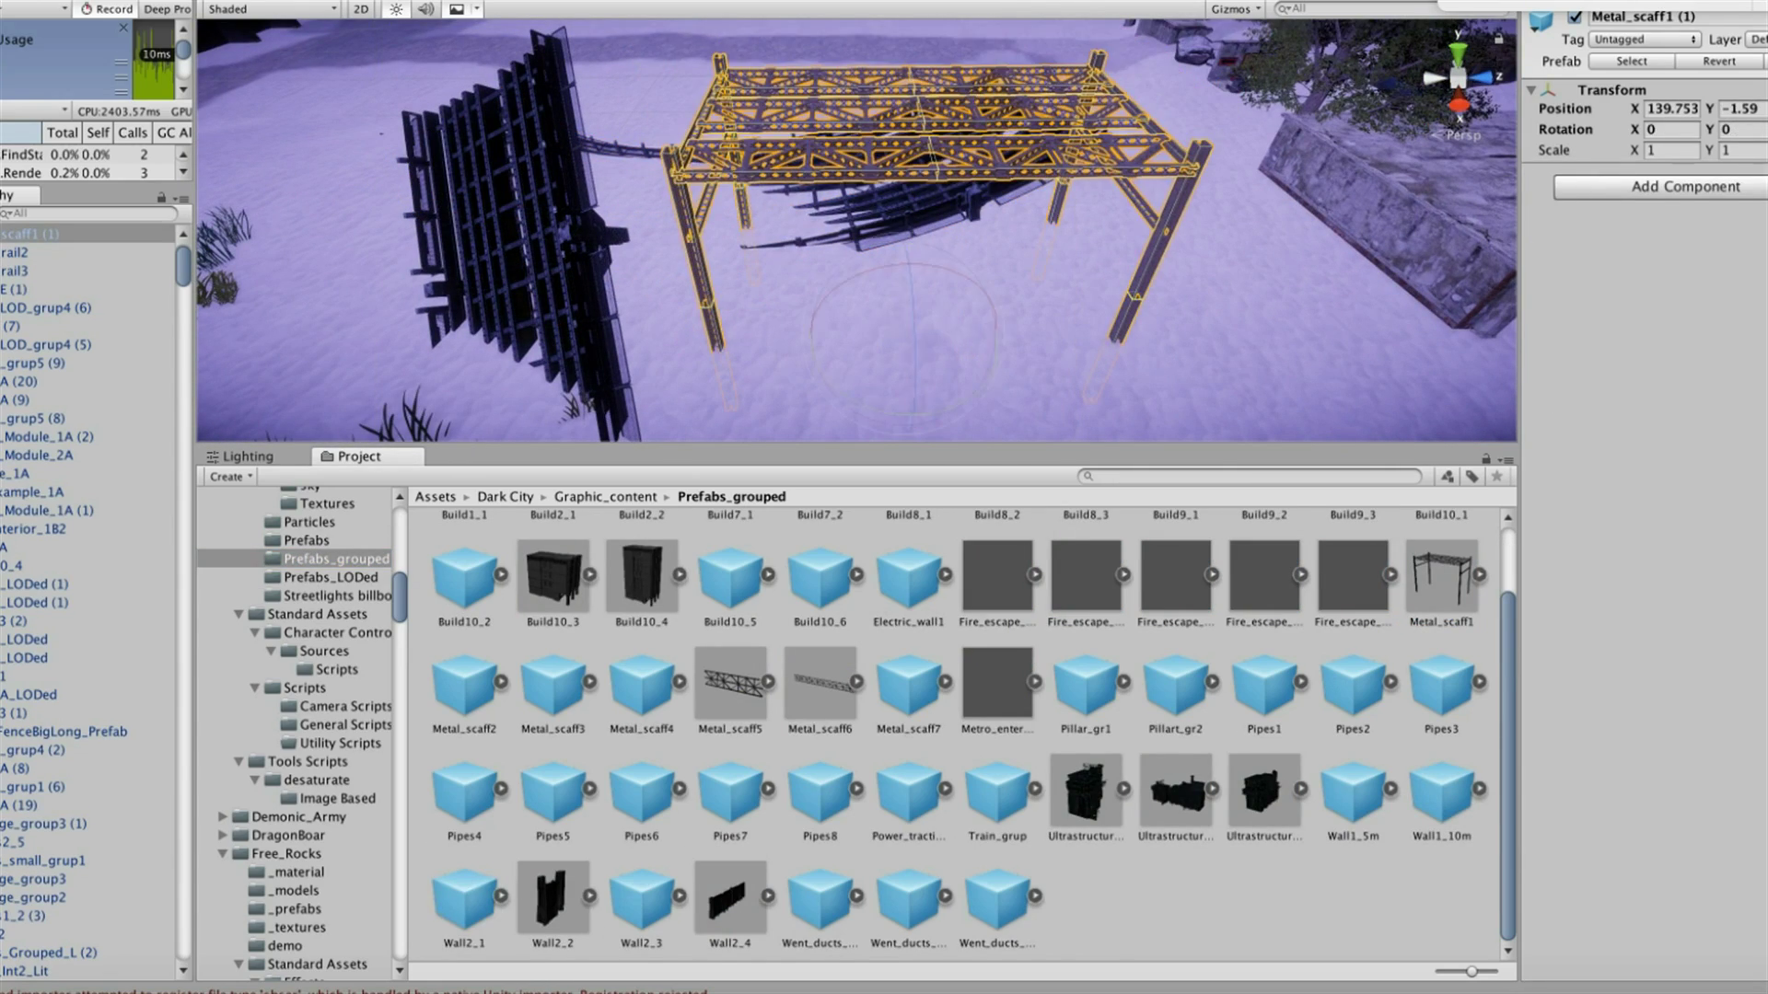
Rotate Metal_scaff1 about 27 degrees around vertical and sink it lower into the snow
left_click_drag(907, 423, 1086, 368)
left_click_drag(907, 377, 865, 350, "alt")
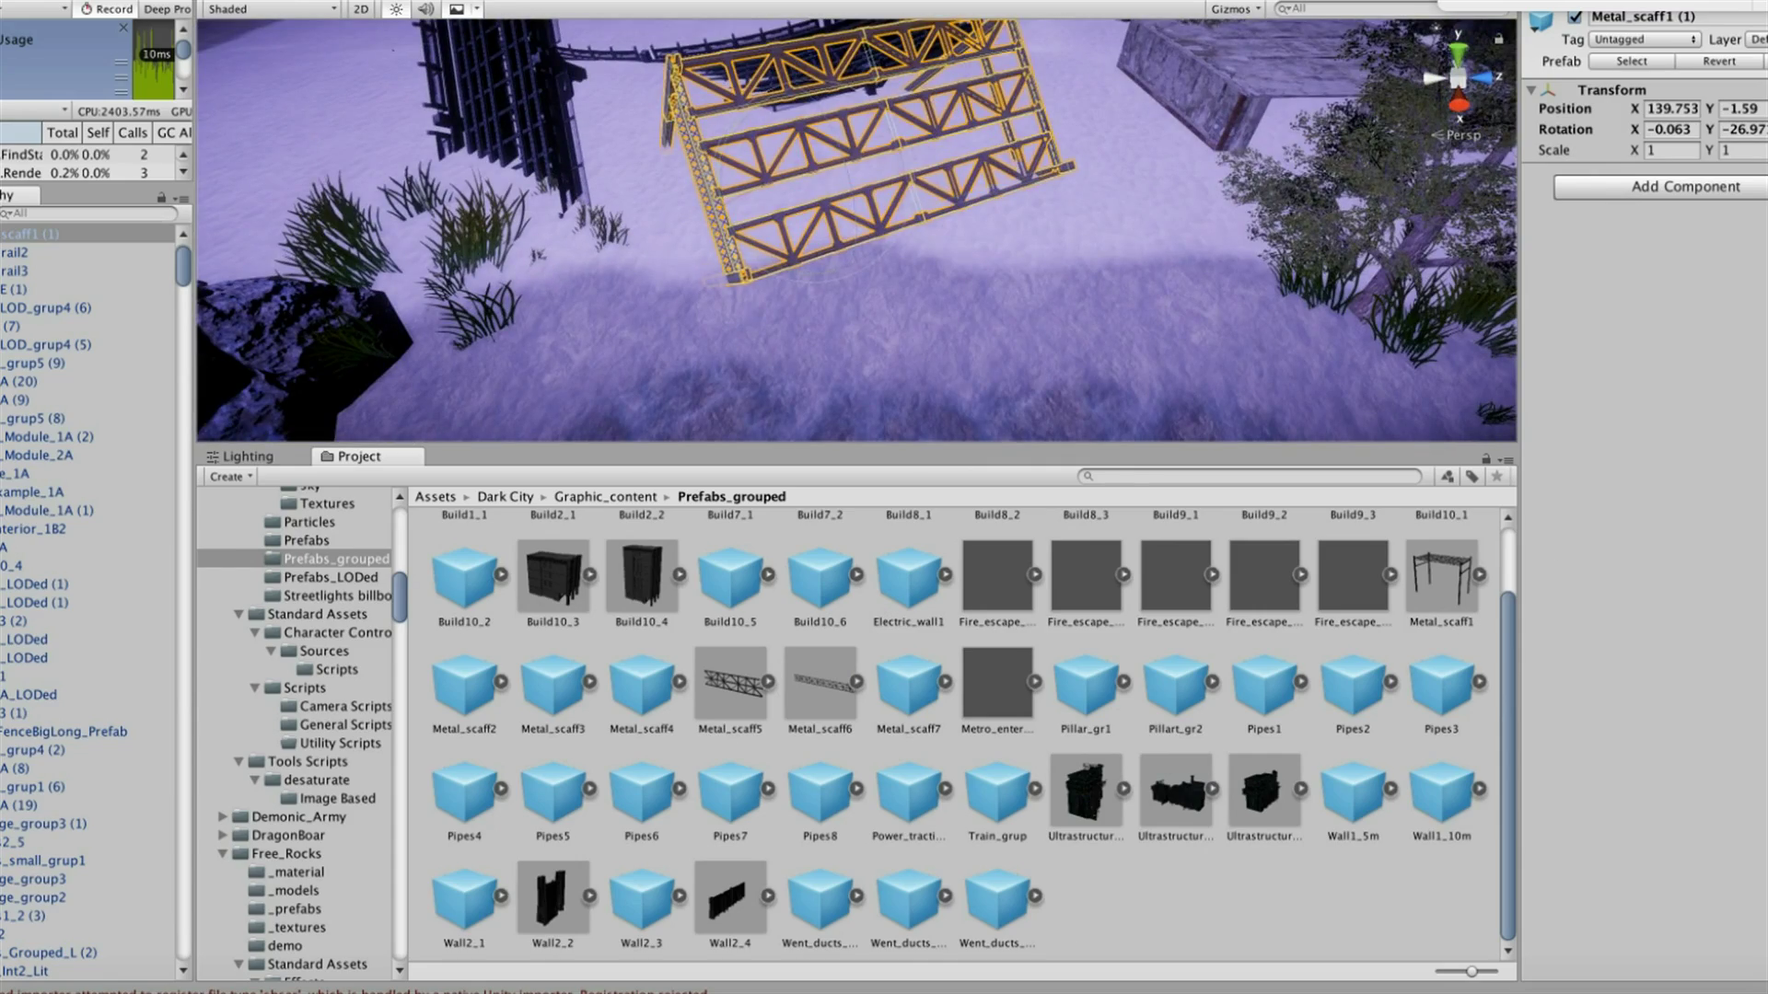
left_click_drag(806, 95, 810, 119)
mouse_move(856, 276)
left_mouse_down("alt")
mouse_move(967, 230)
mouse_move(829, 239)
left_mouse_up("alt")
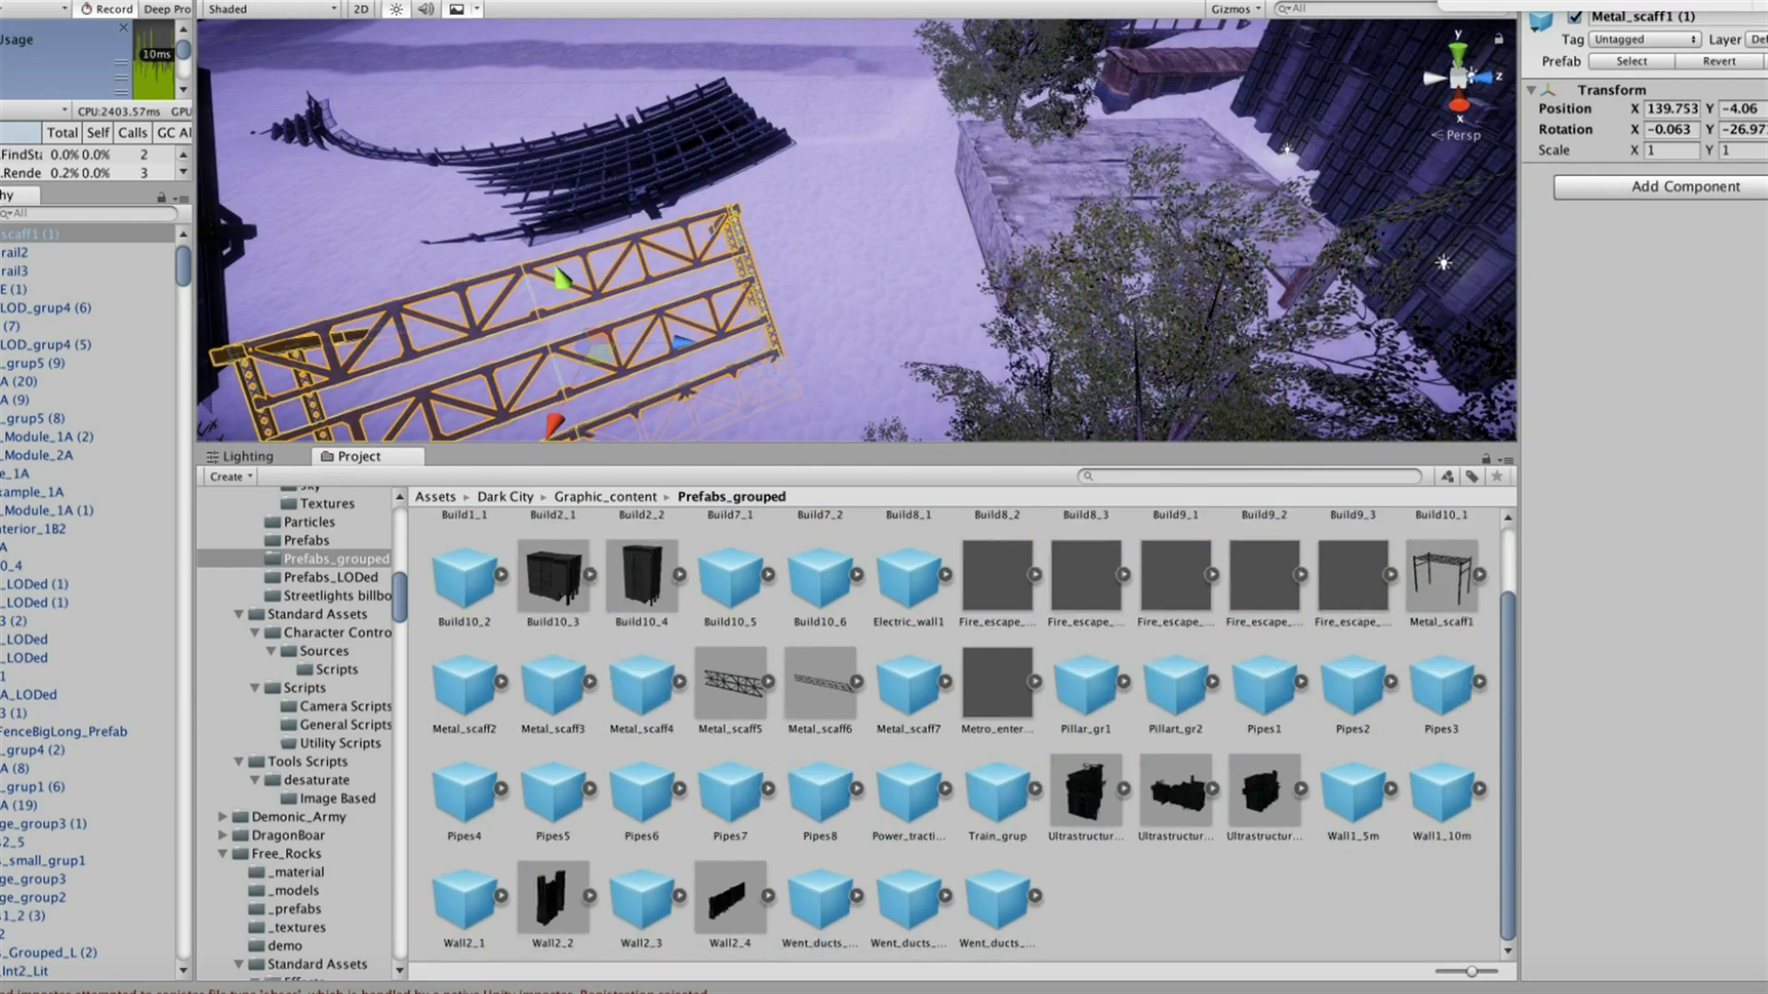
Add a Wall2_4 wall section with Rotation Y 90 and move it into position
left_click_drag(747, 423, 709, 241)
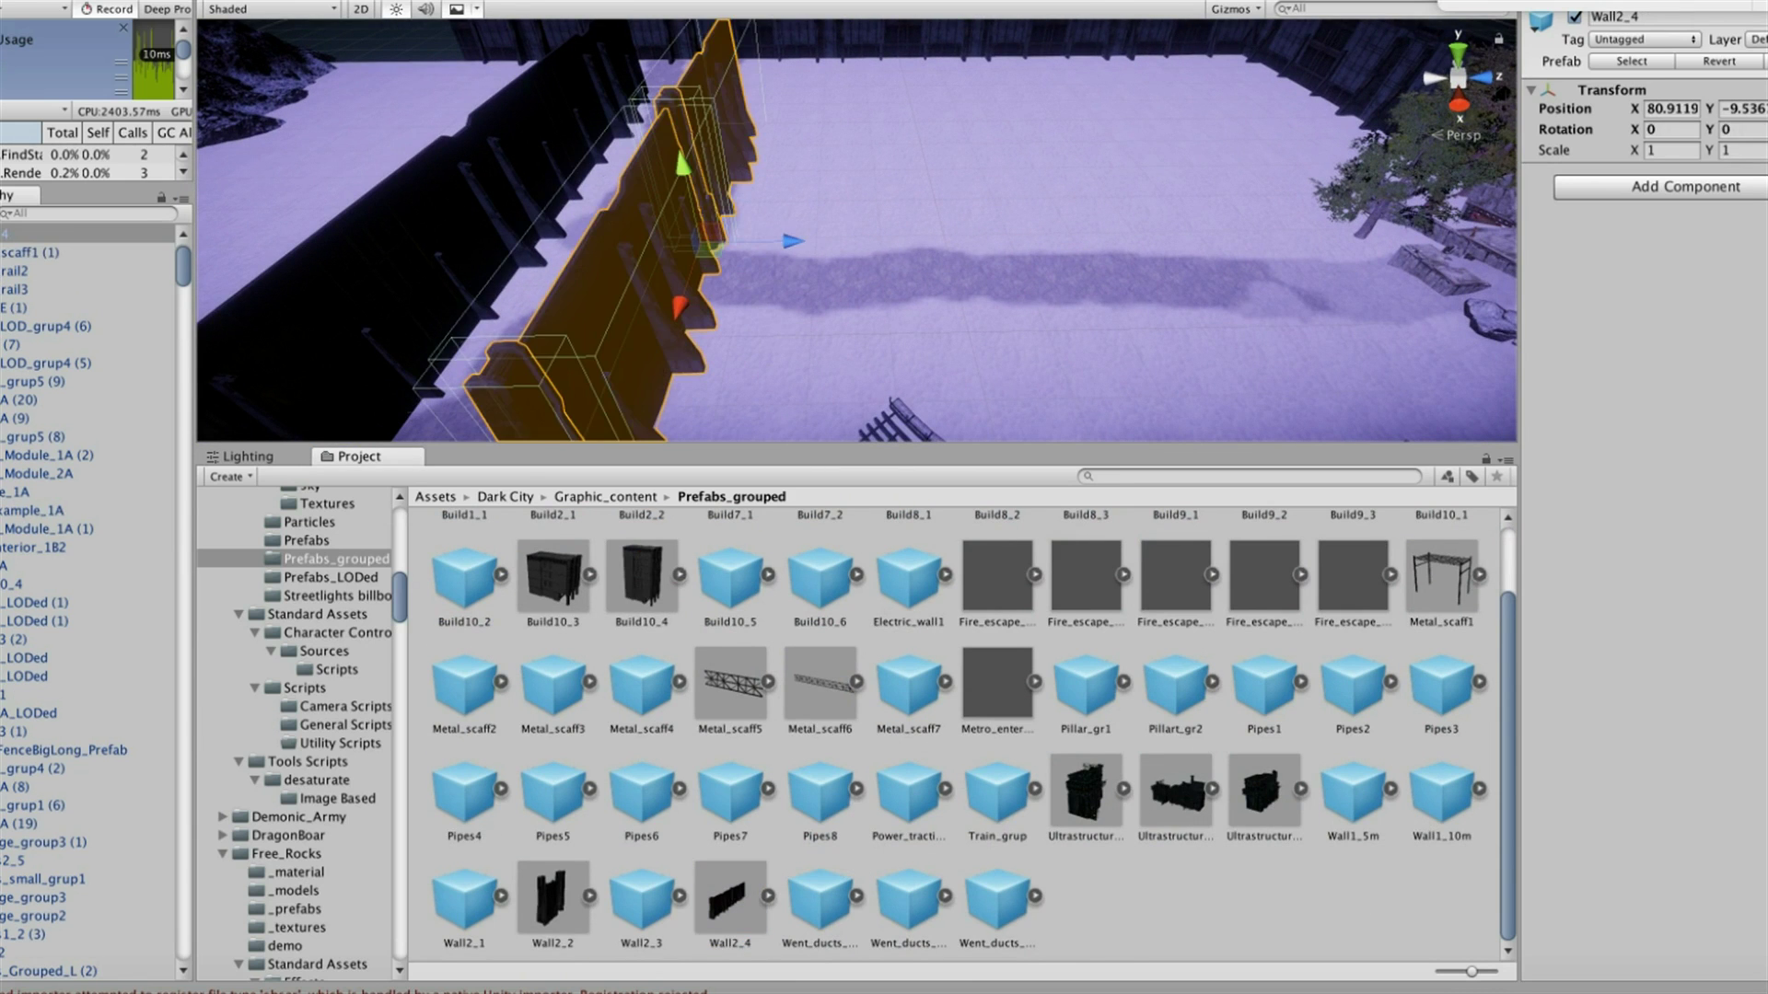
type("90")
key("Return")
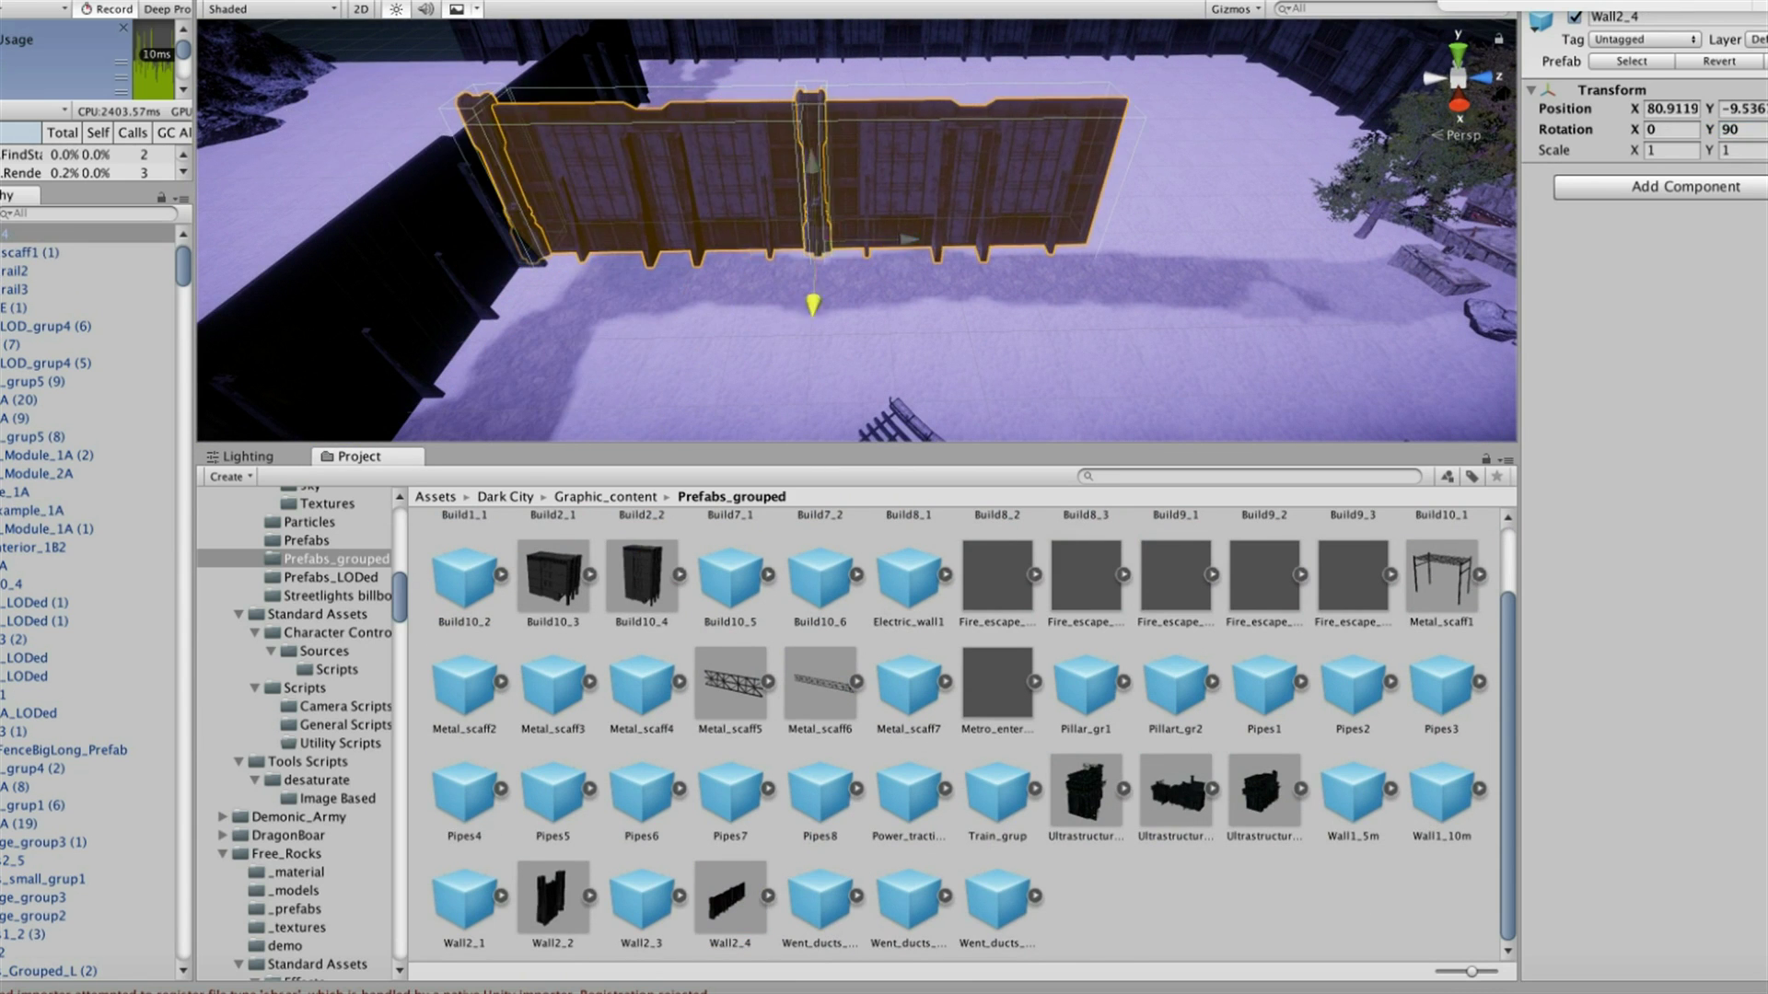
left_click_drag(813, 304, 396, 290)
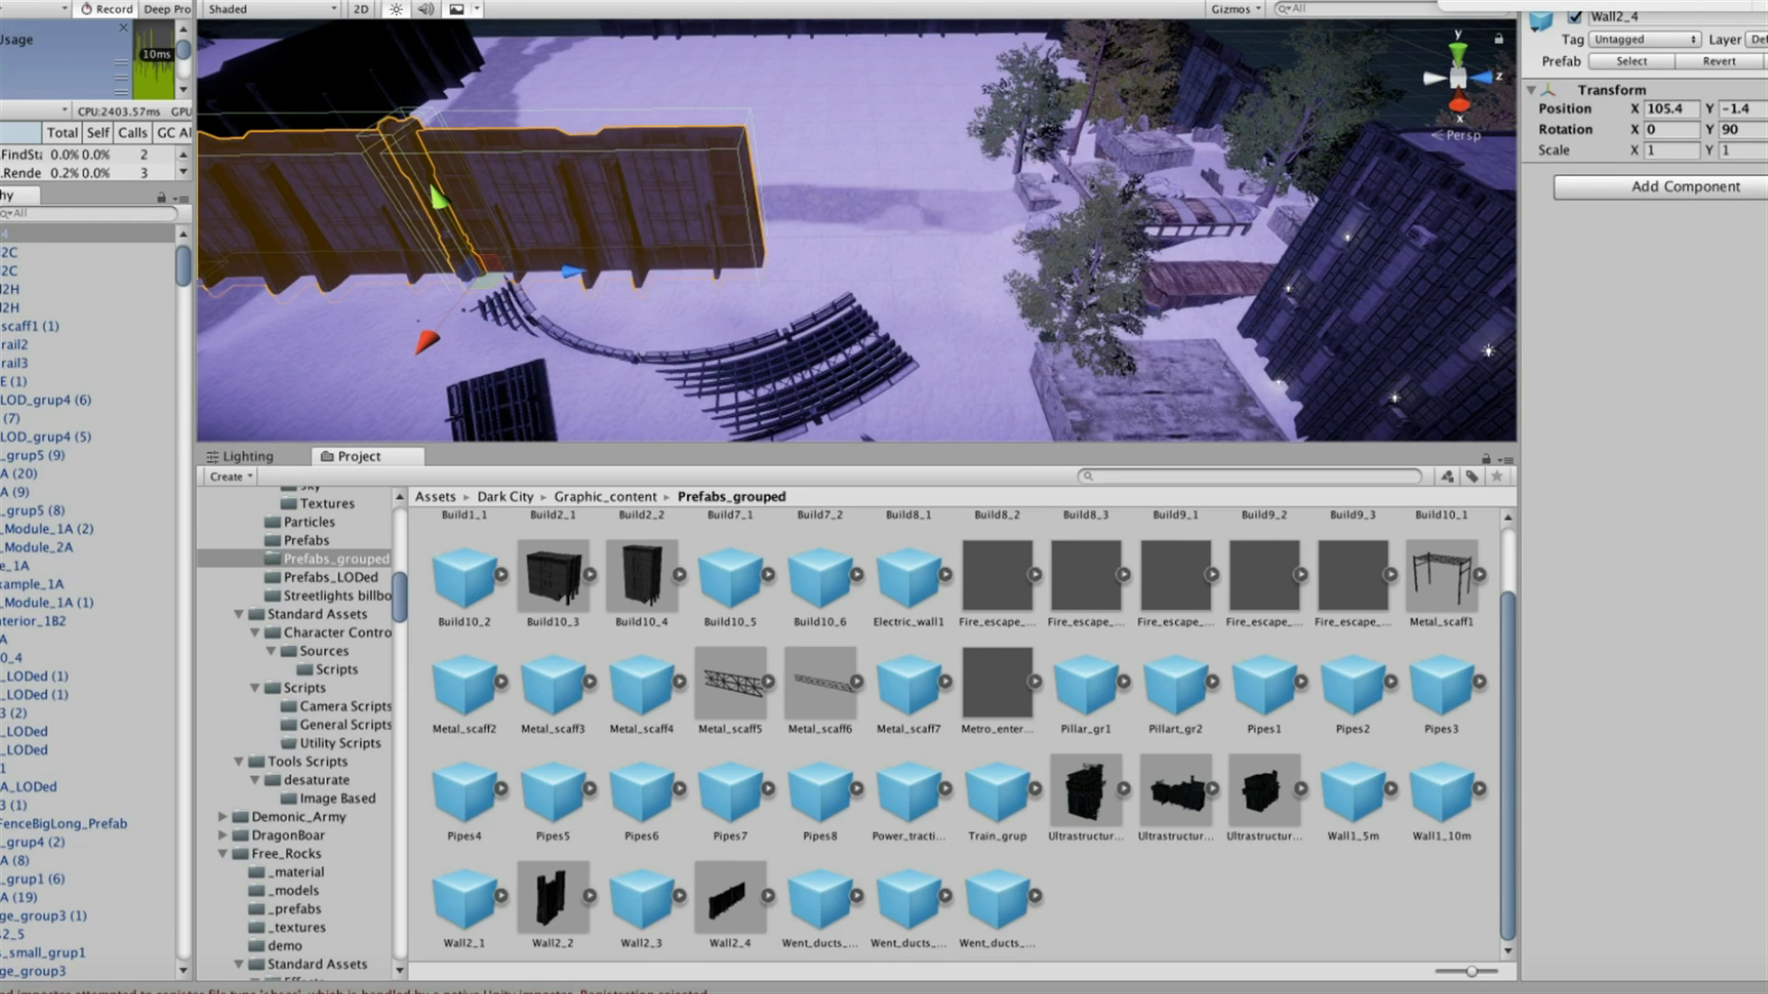
Duplicate the Wall2H wall panel twice, moving one copy and turning the other 90 degrees
left_click(575, 129)
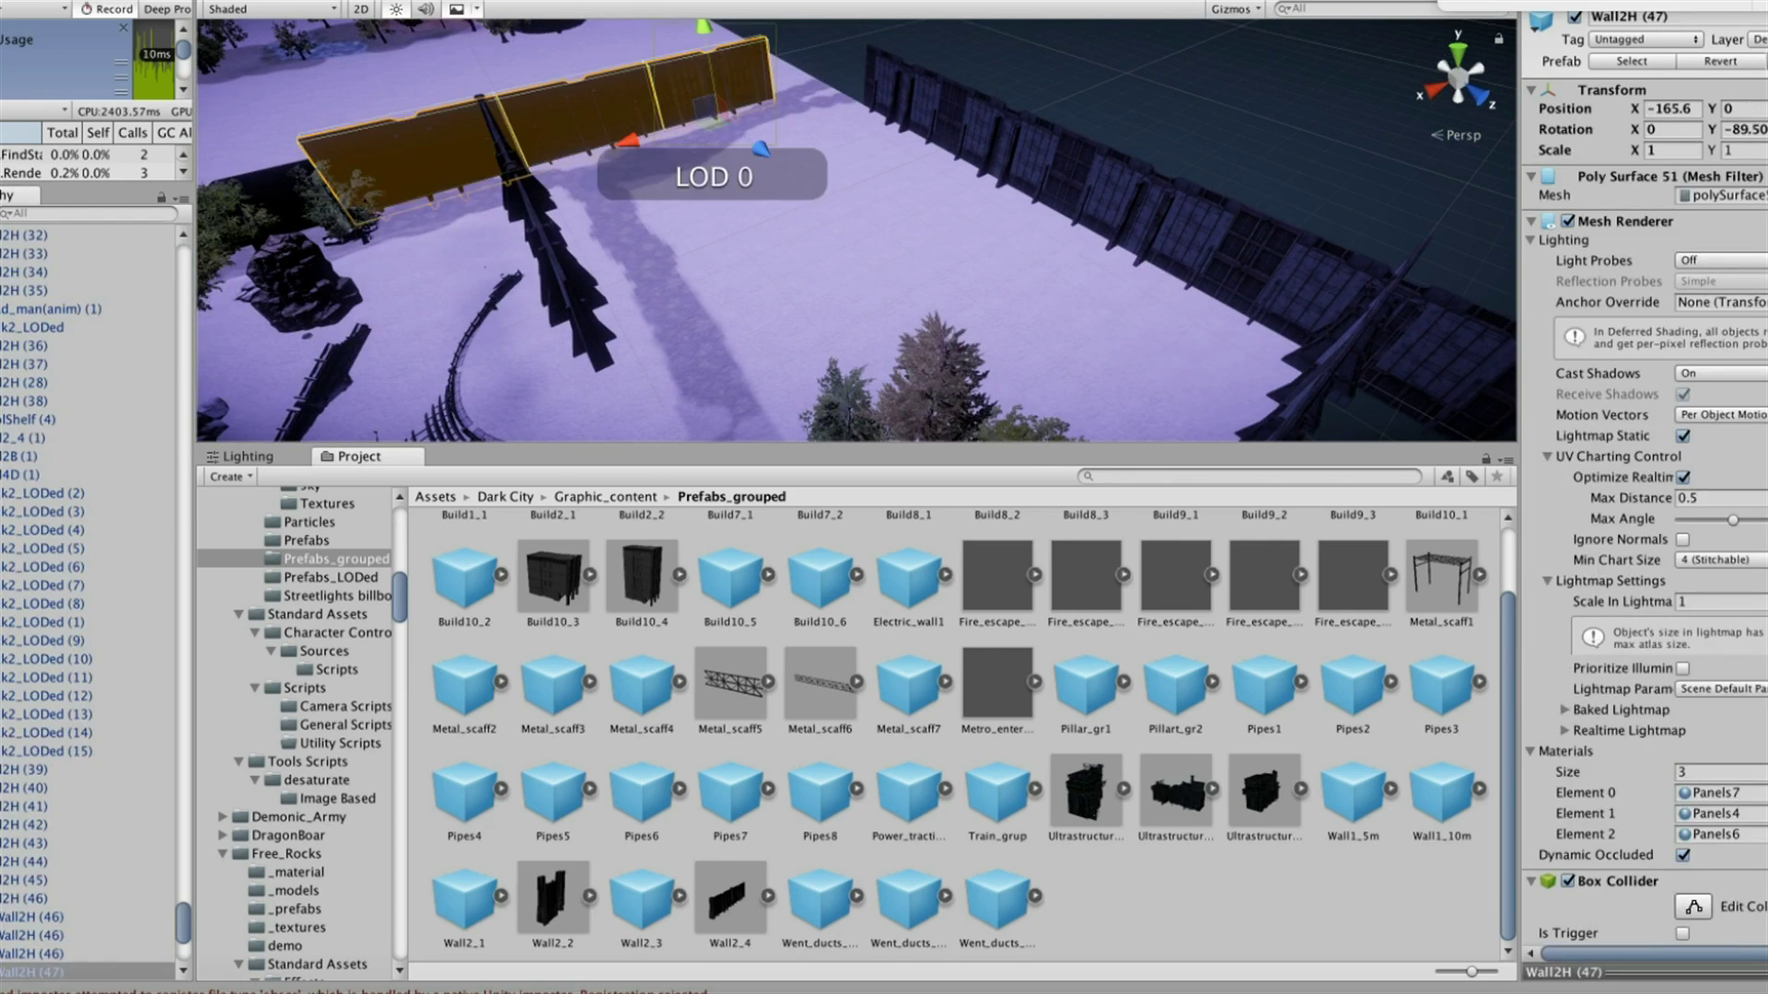
left_click(185, 67)
left_click_drag(575, 138, 707, 277)
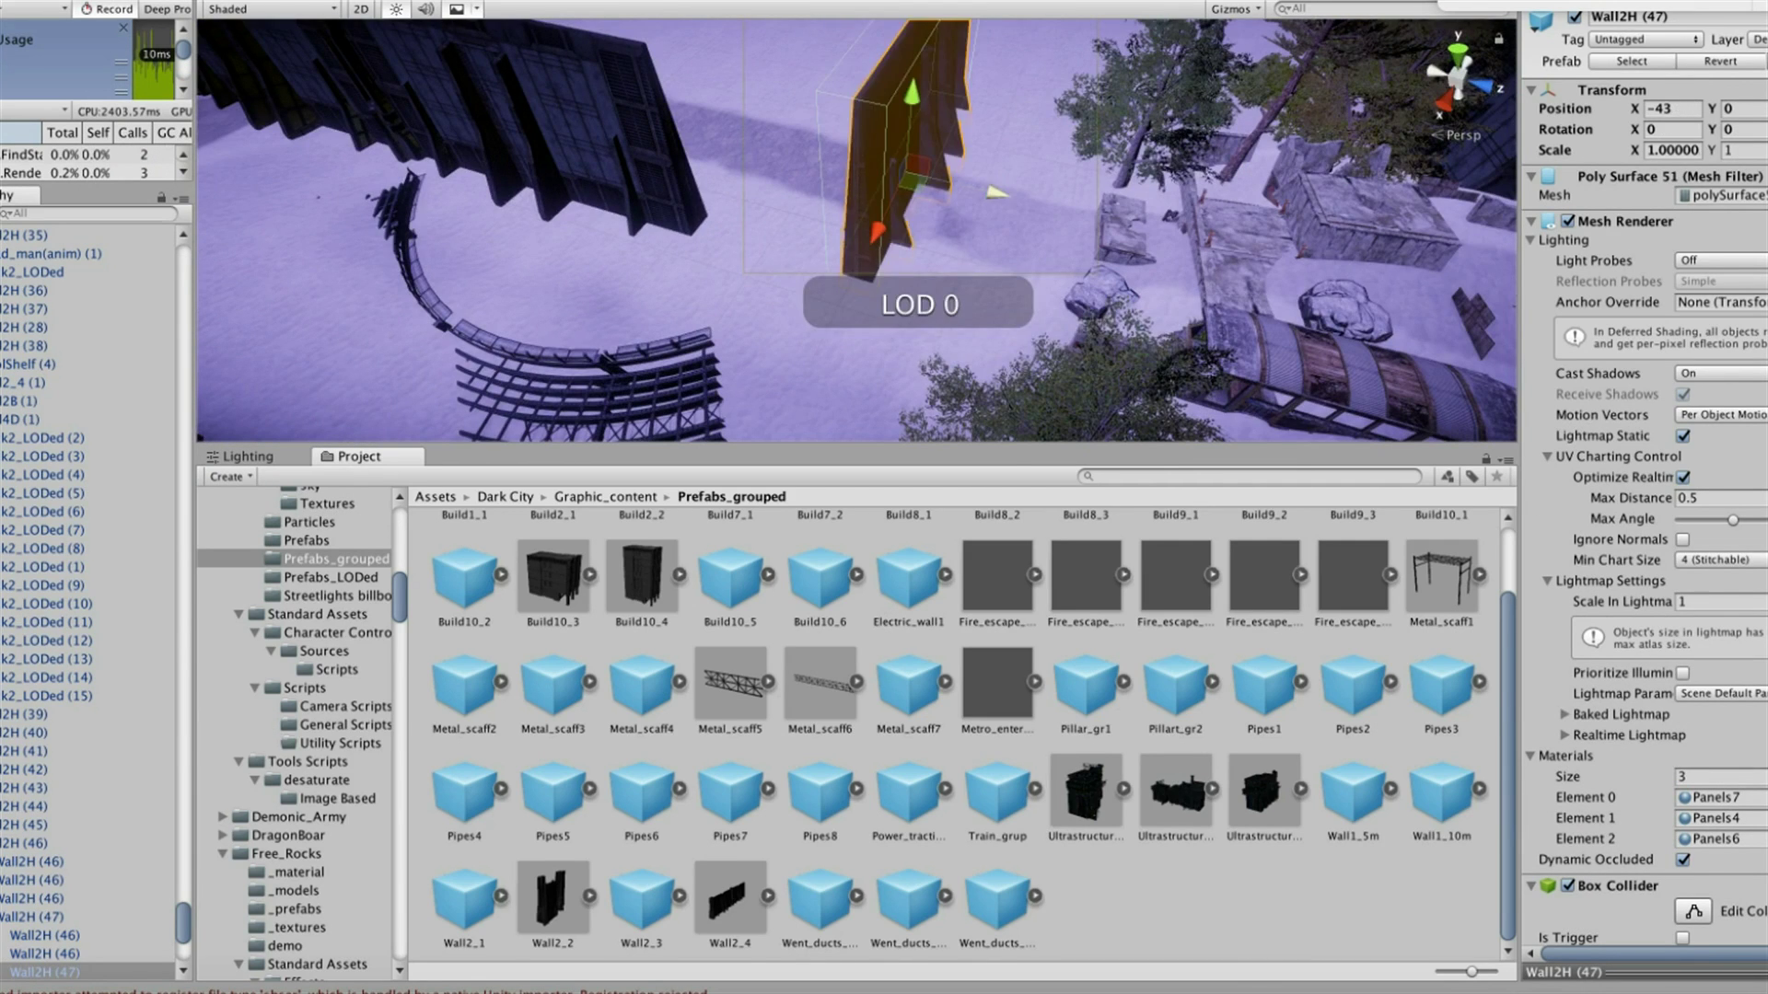
left_click(129, 185)
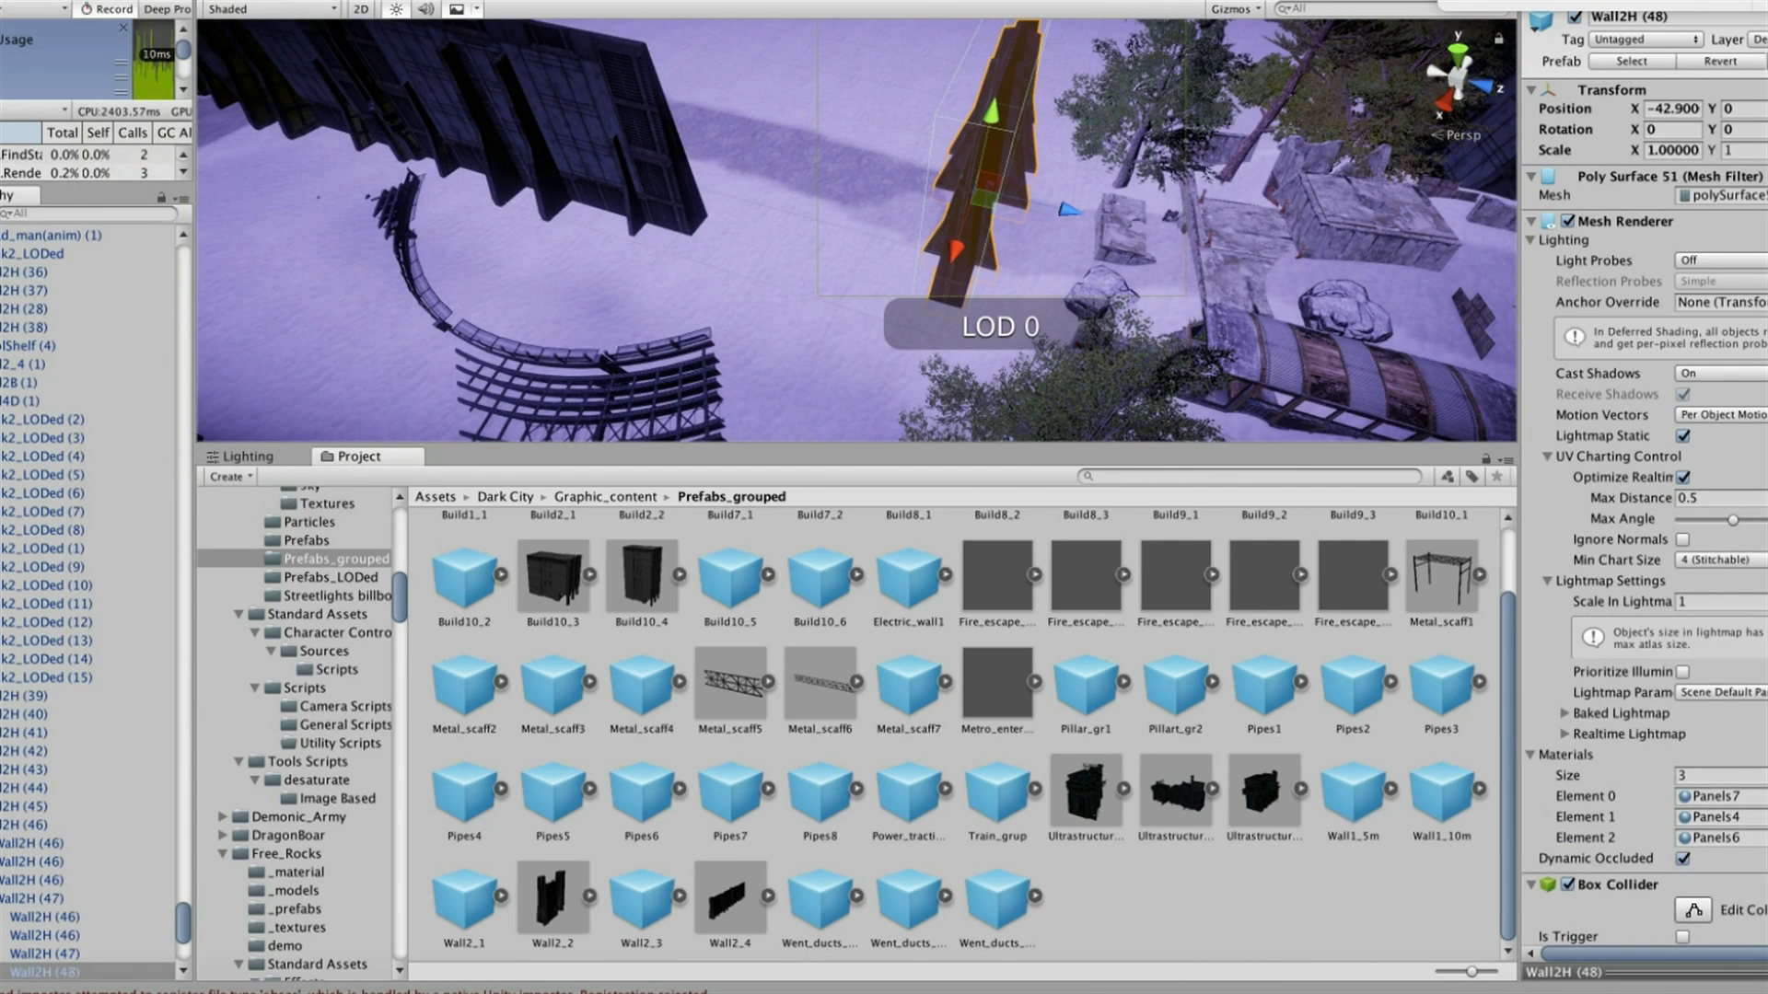
type("90")
key("Return")
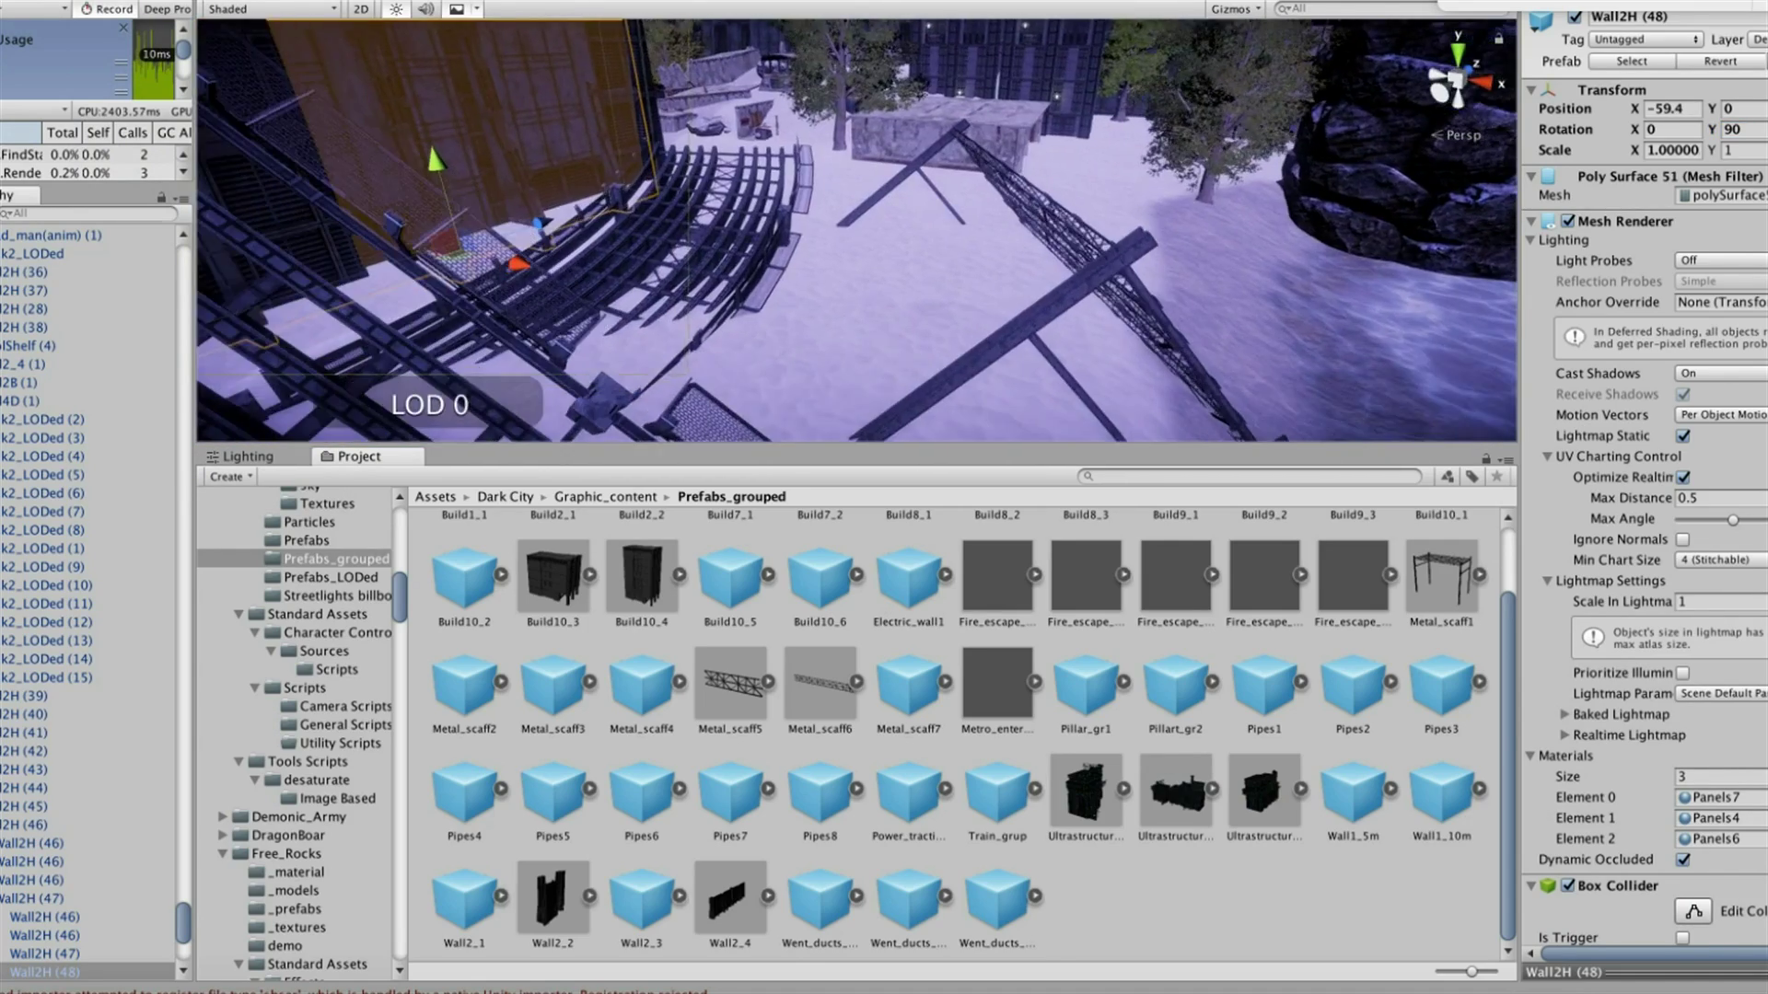
Place Metal_scaff5 and Metal_scaff4 scaffolds by the curved rails, sliding Metal_scaff4 back along X
left_click_drag(888, 297, 888, 295)
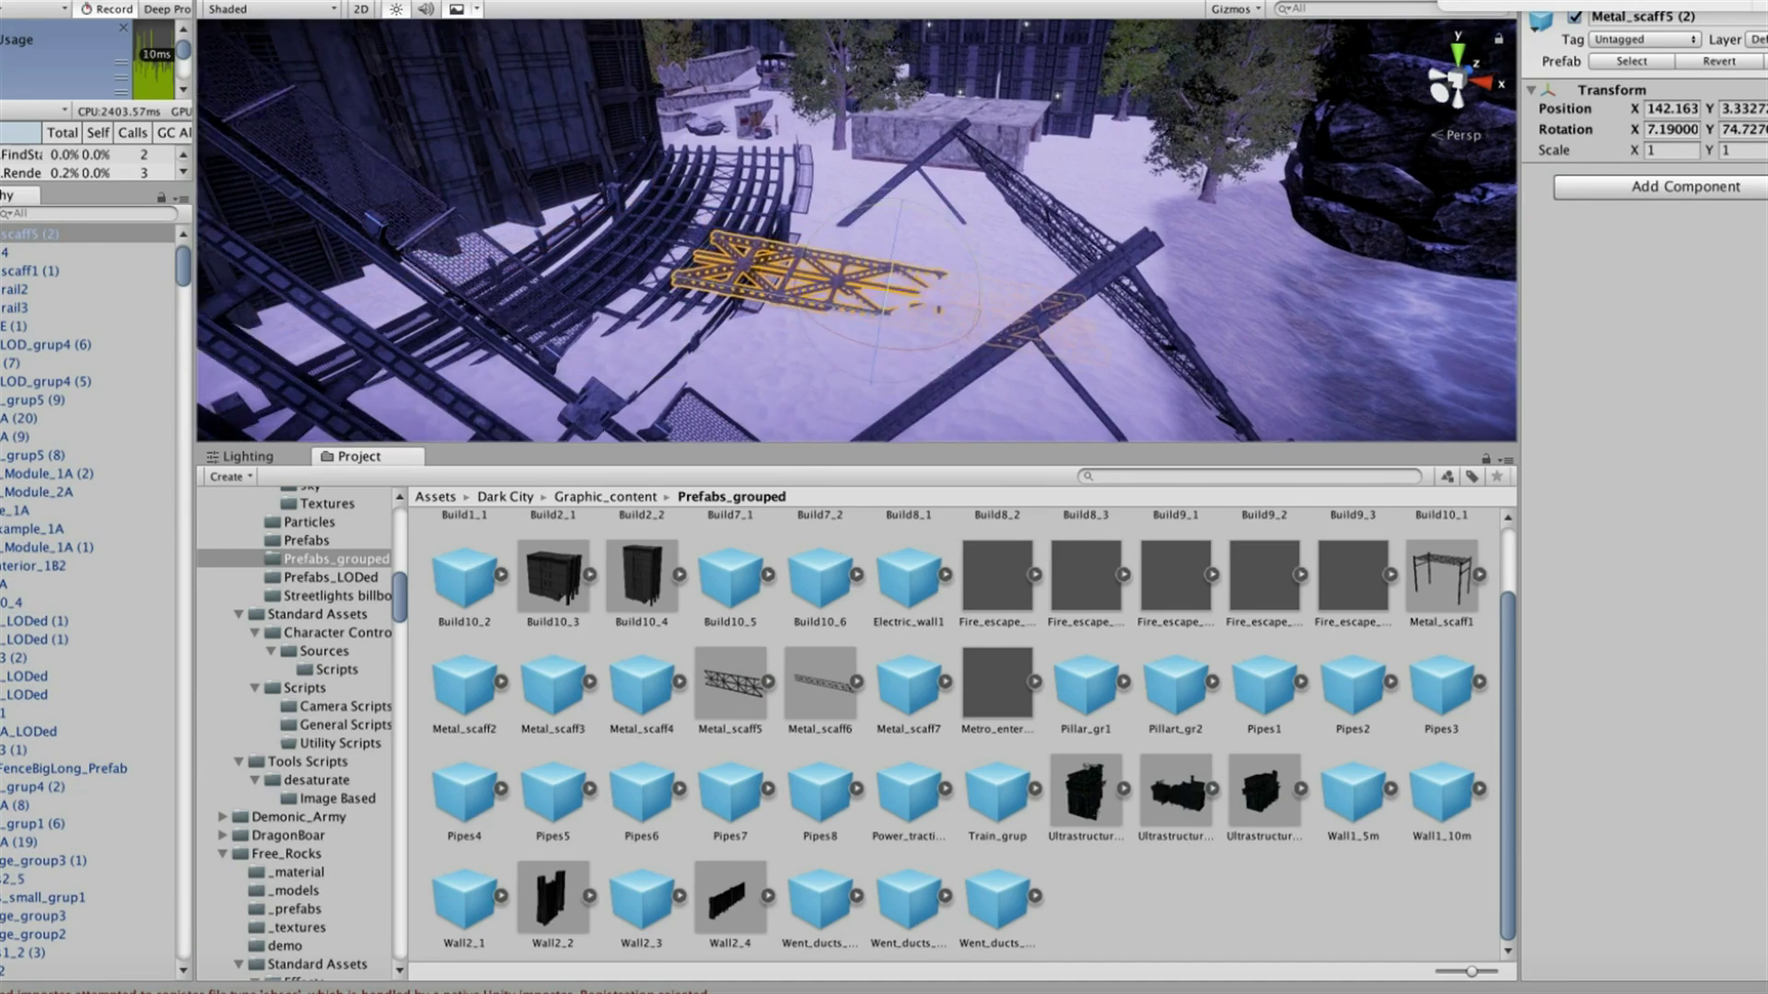
scroll(973, 737, "up", 1)
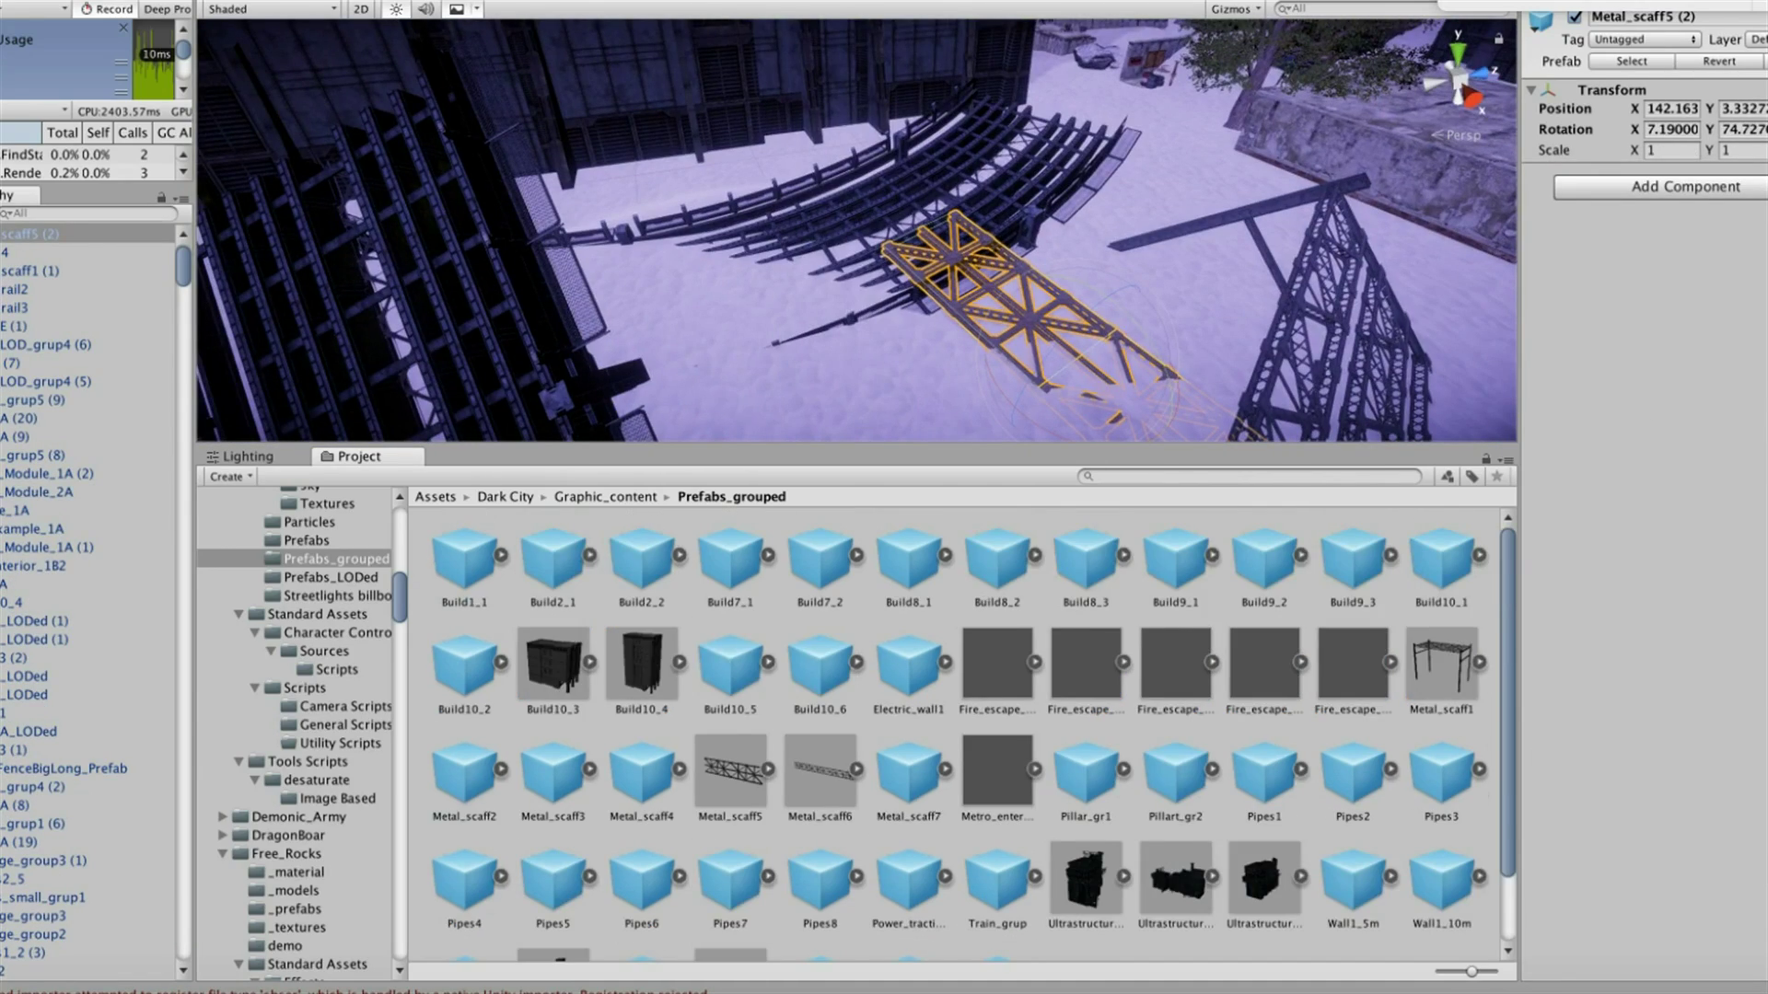
left_click_drag(642, 769, 884, 267)
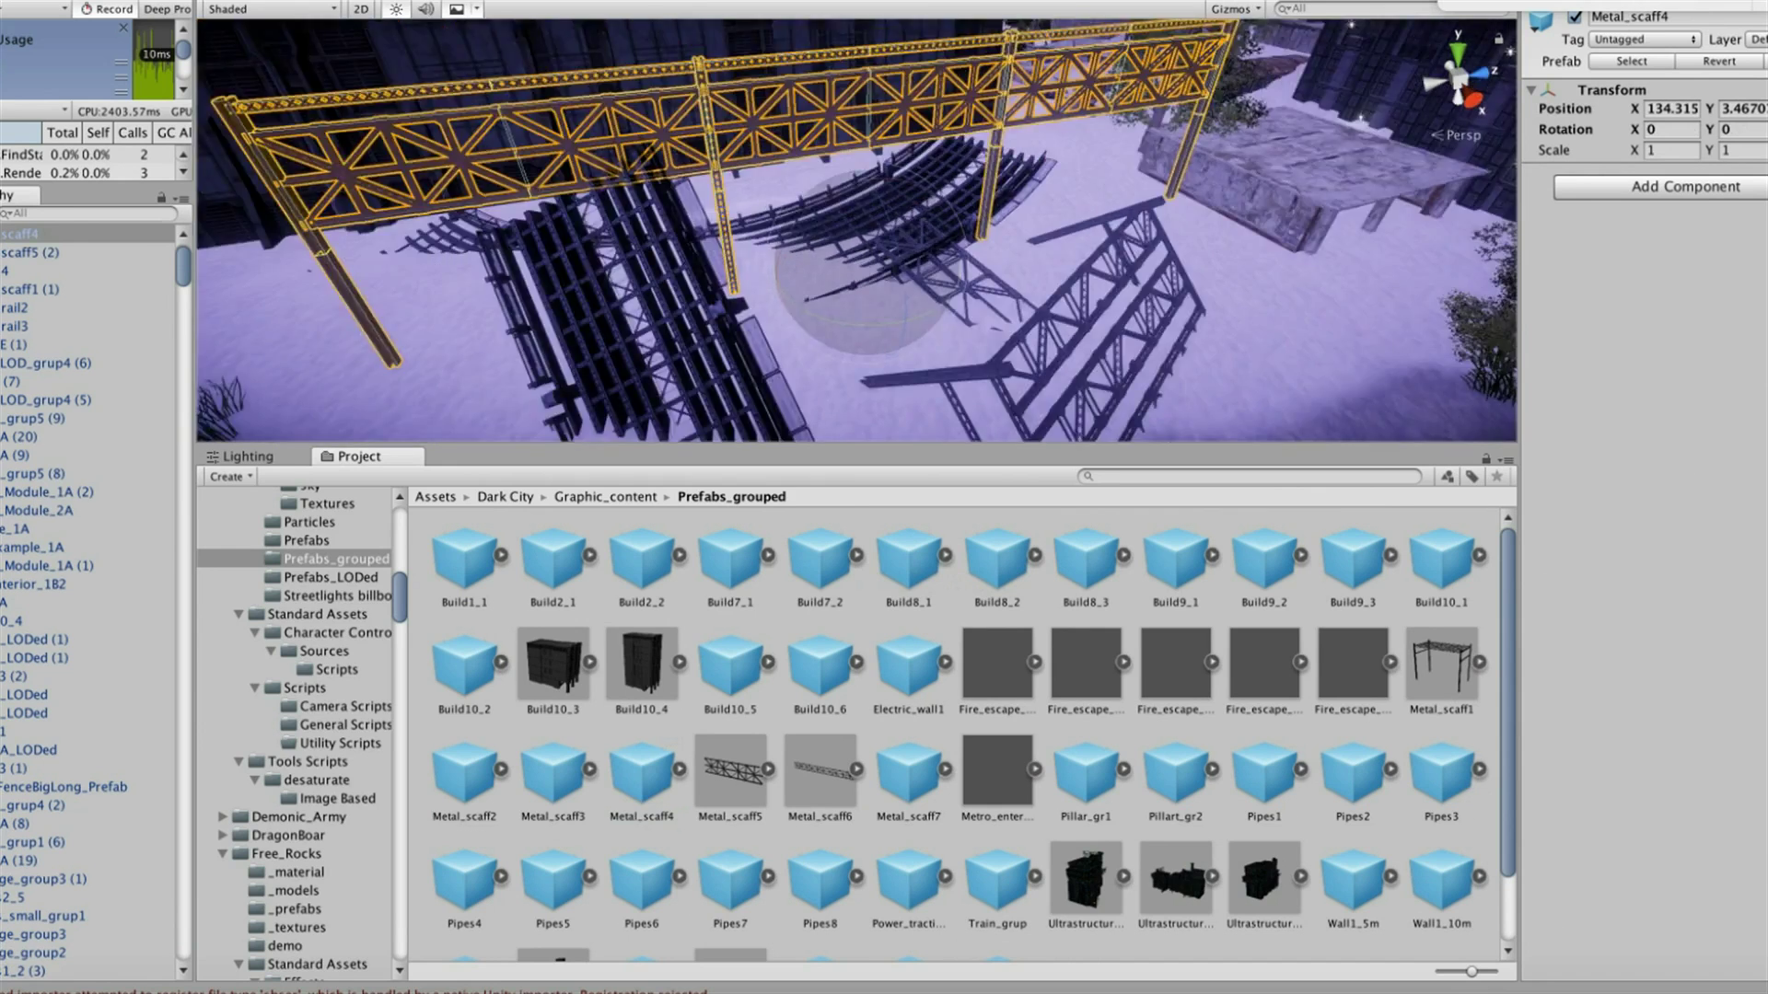
key("f")
left_click_drag(1071, 423, 974, 312)
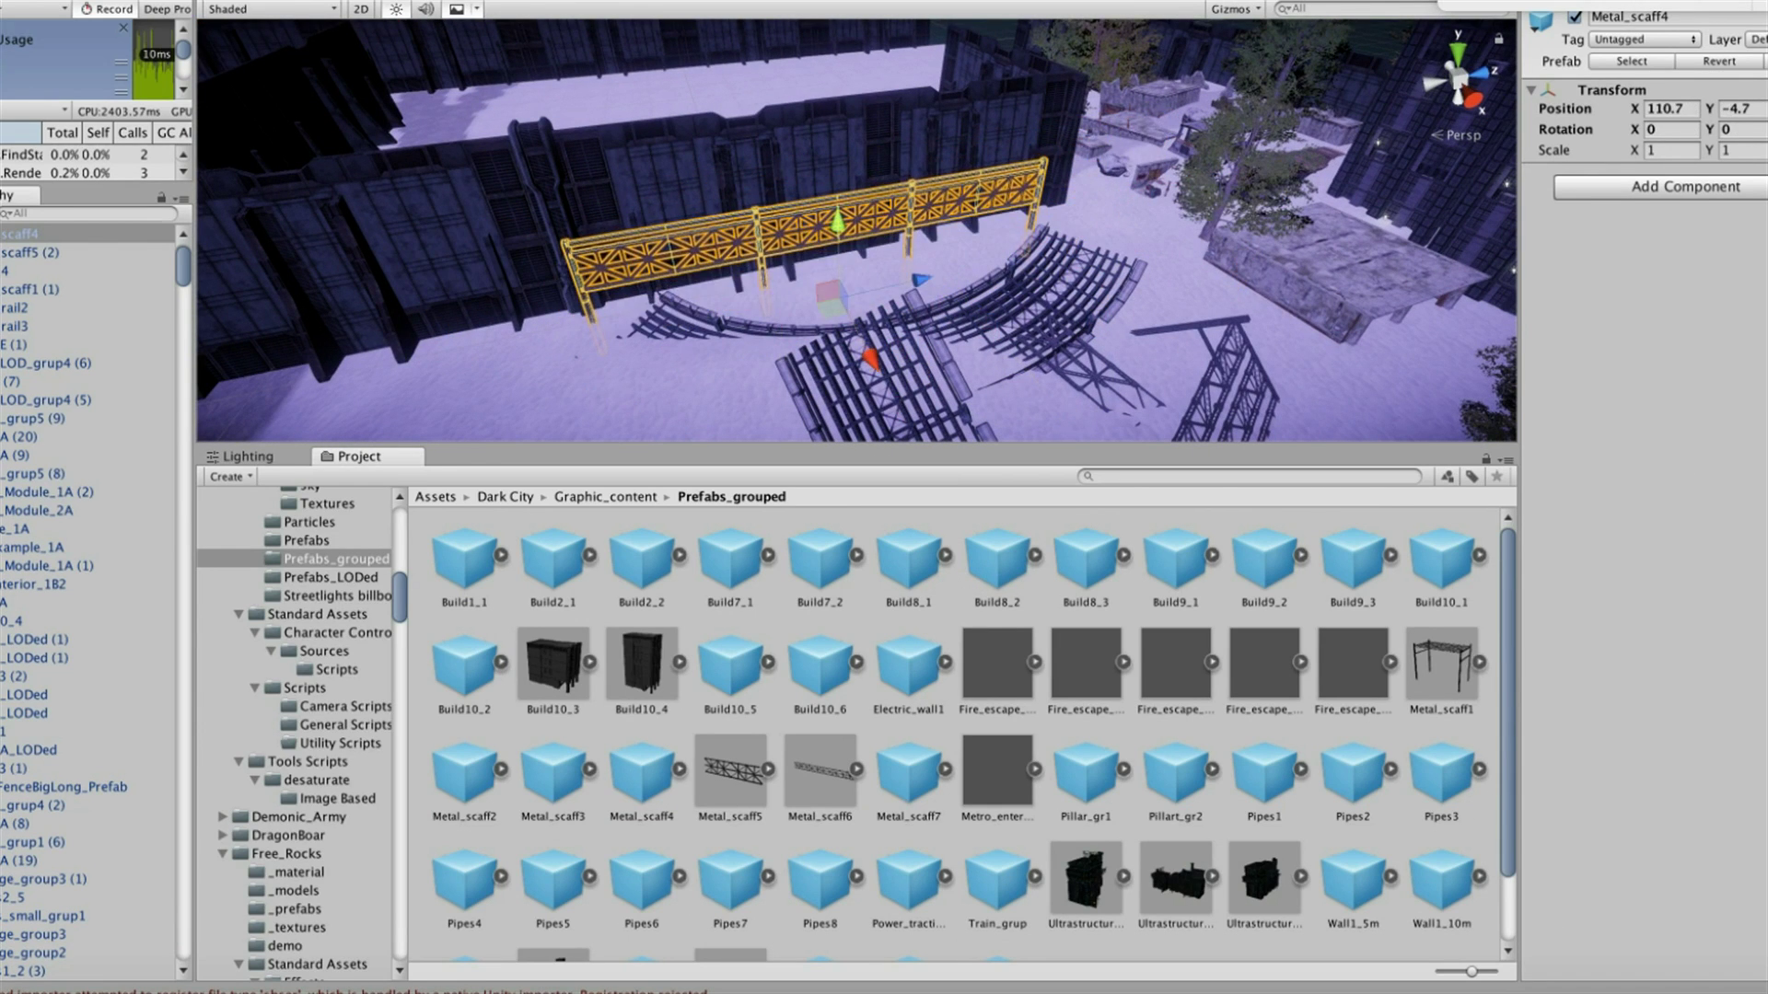
right_click_drag(921, 276, 783, 276)
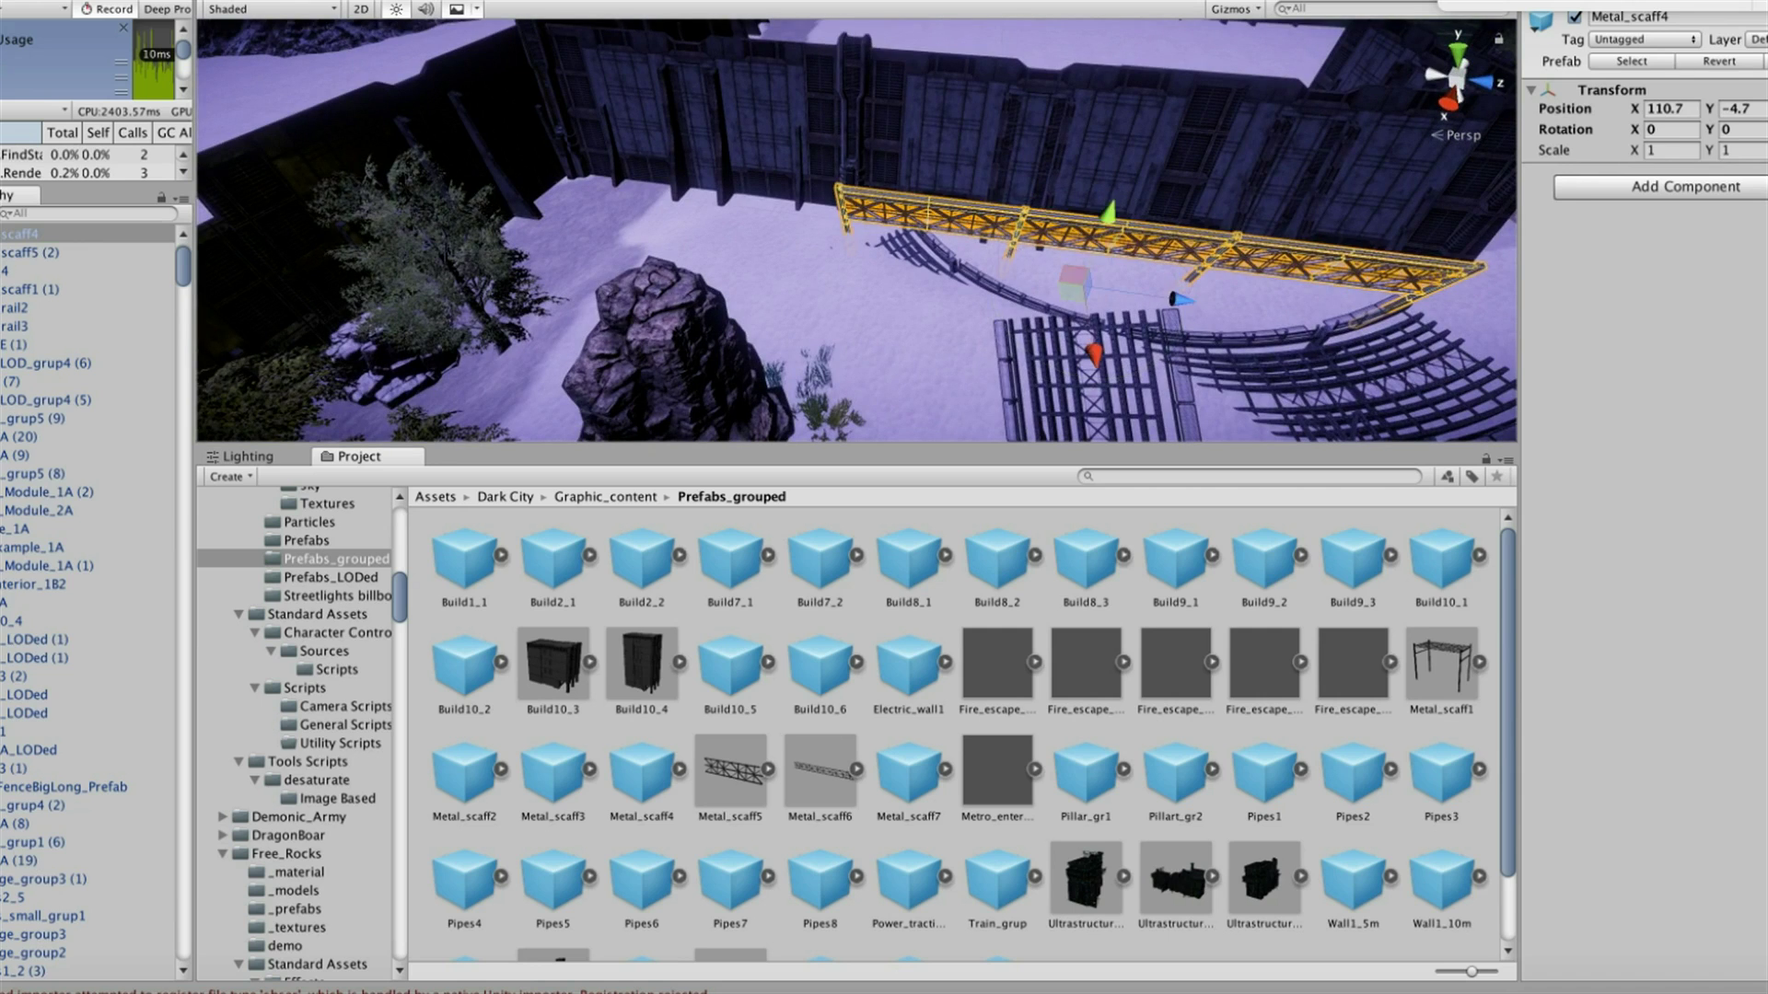
left_click(690, 212)
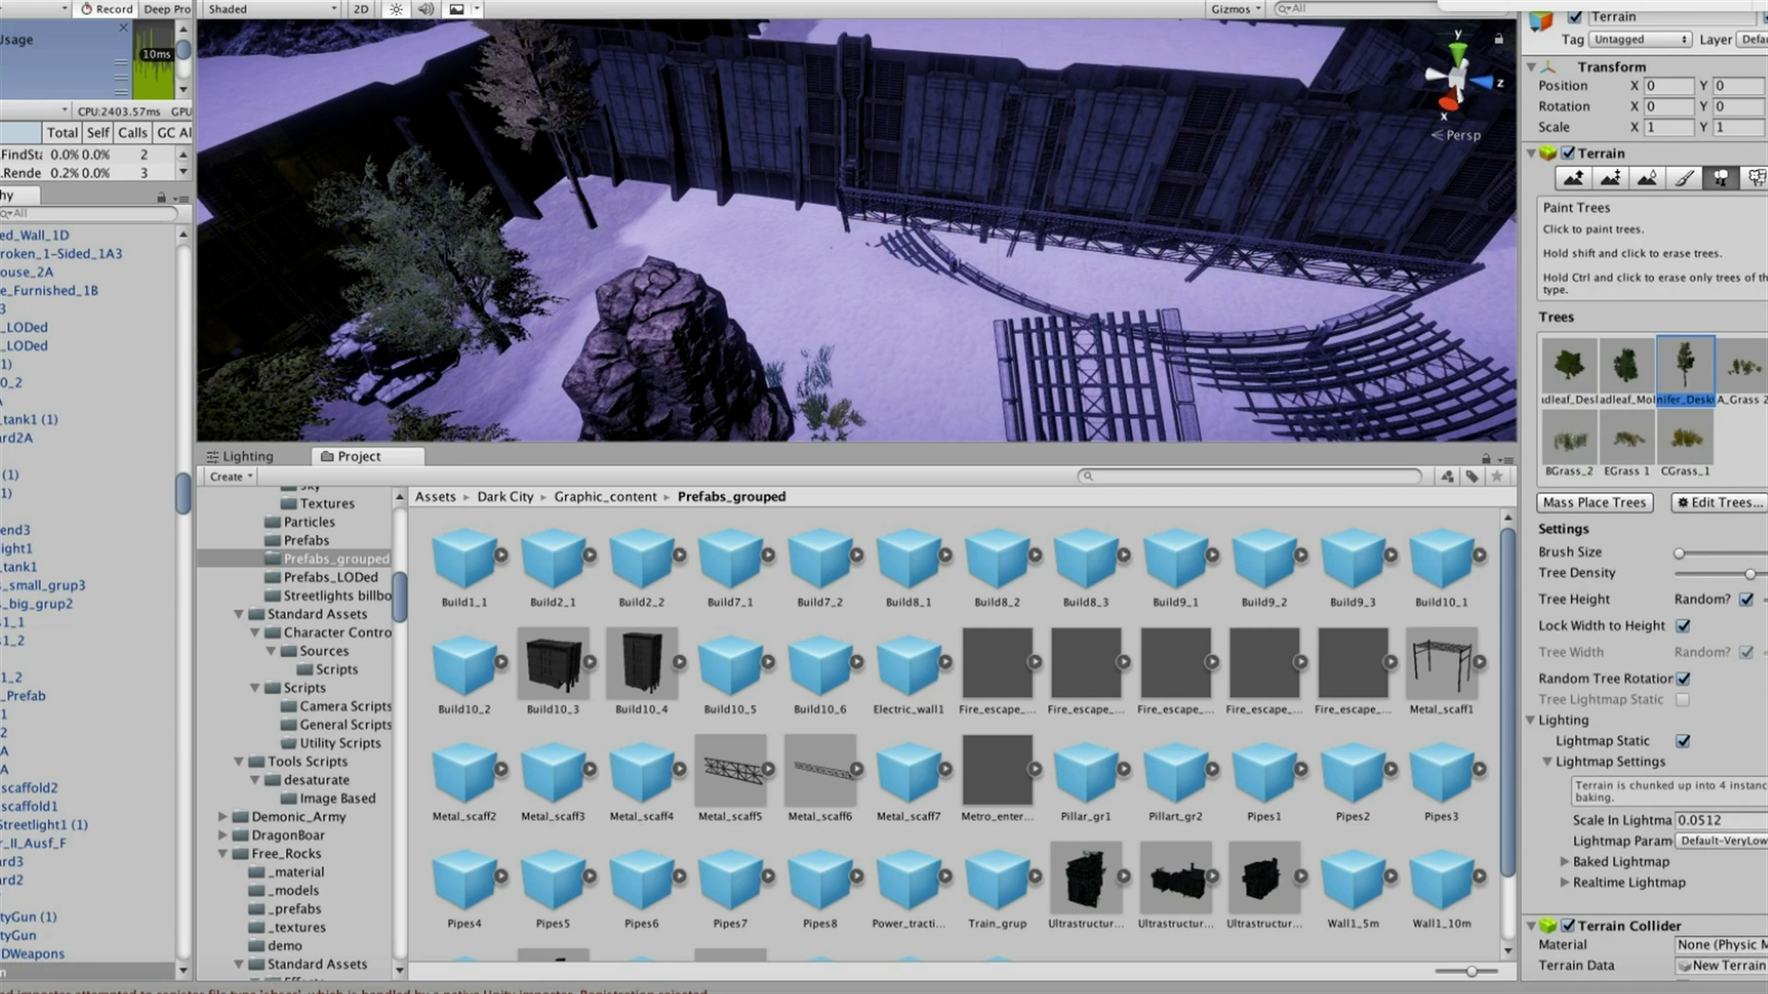
Choose two broadleaf trees for terrain tree painting
left_click(1569, 369)
right_click_drag(829, 276, 966, 276)
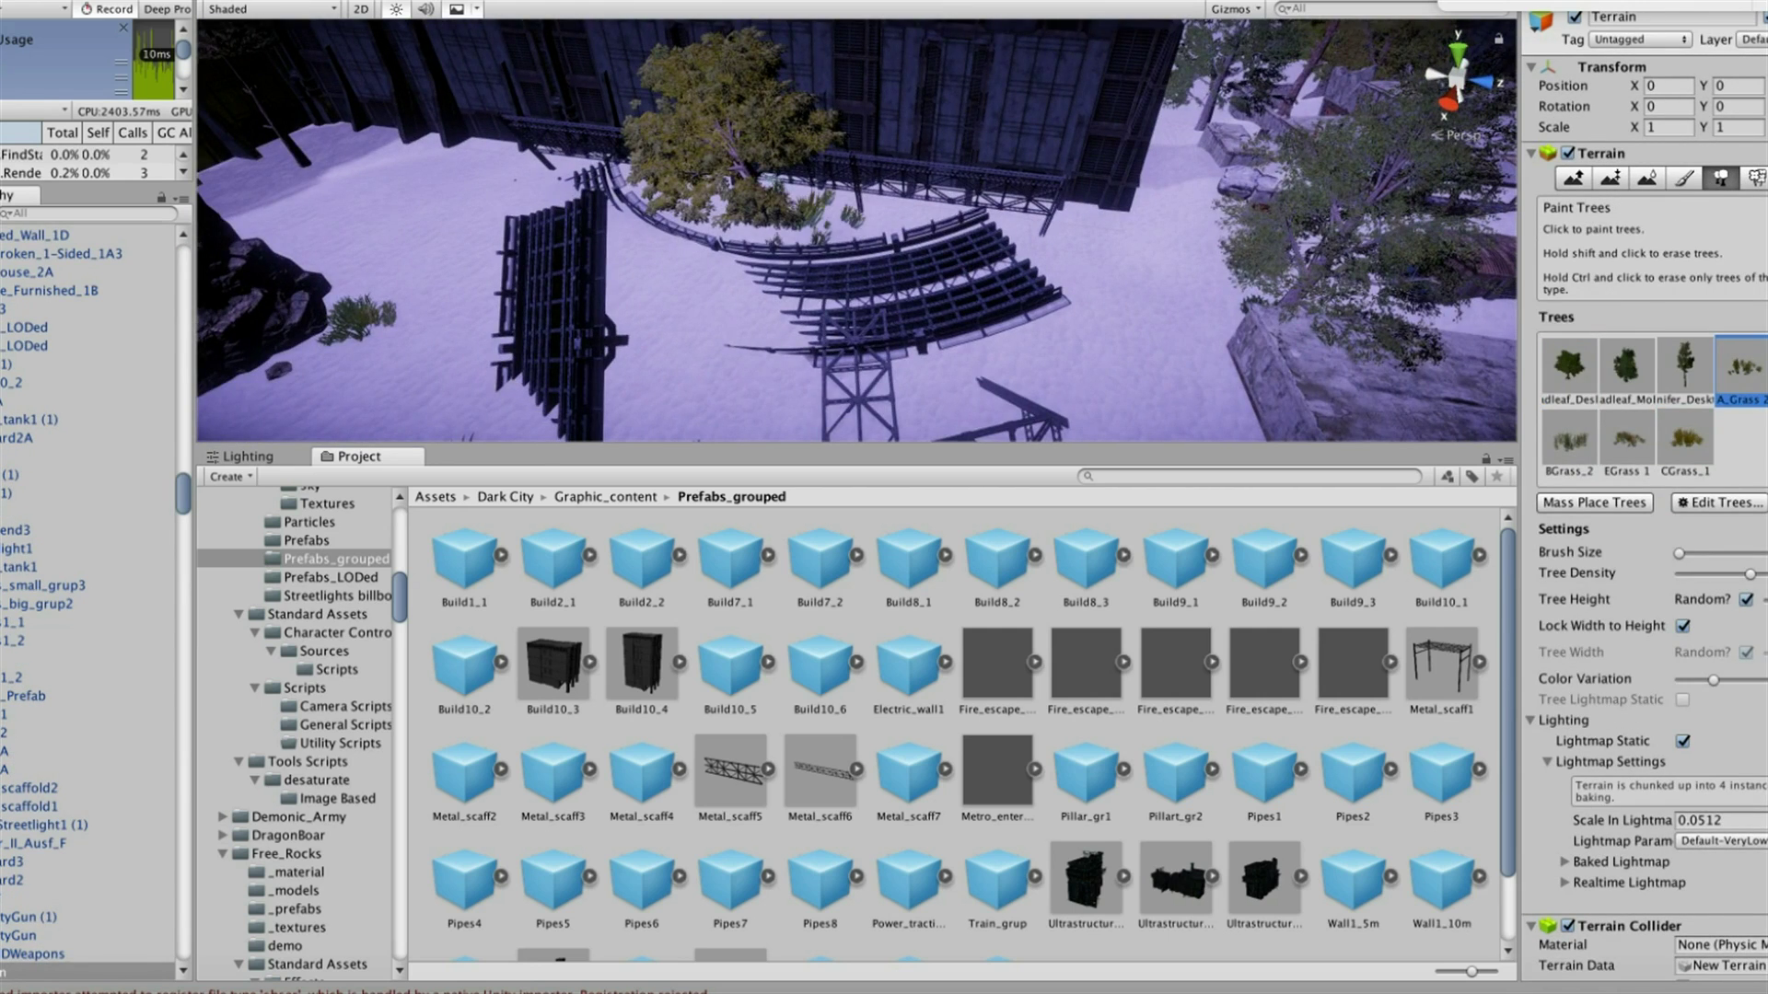
right_click_drag(828, 277, 1022, 106)
left_click(1626, 368)
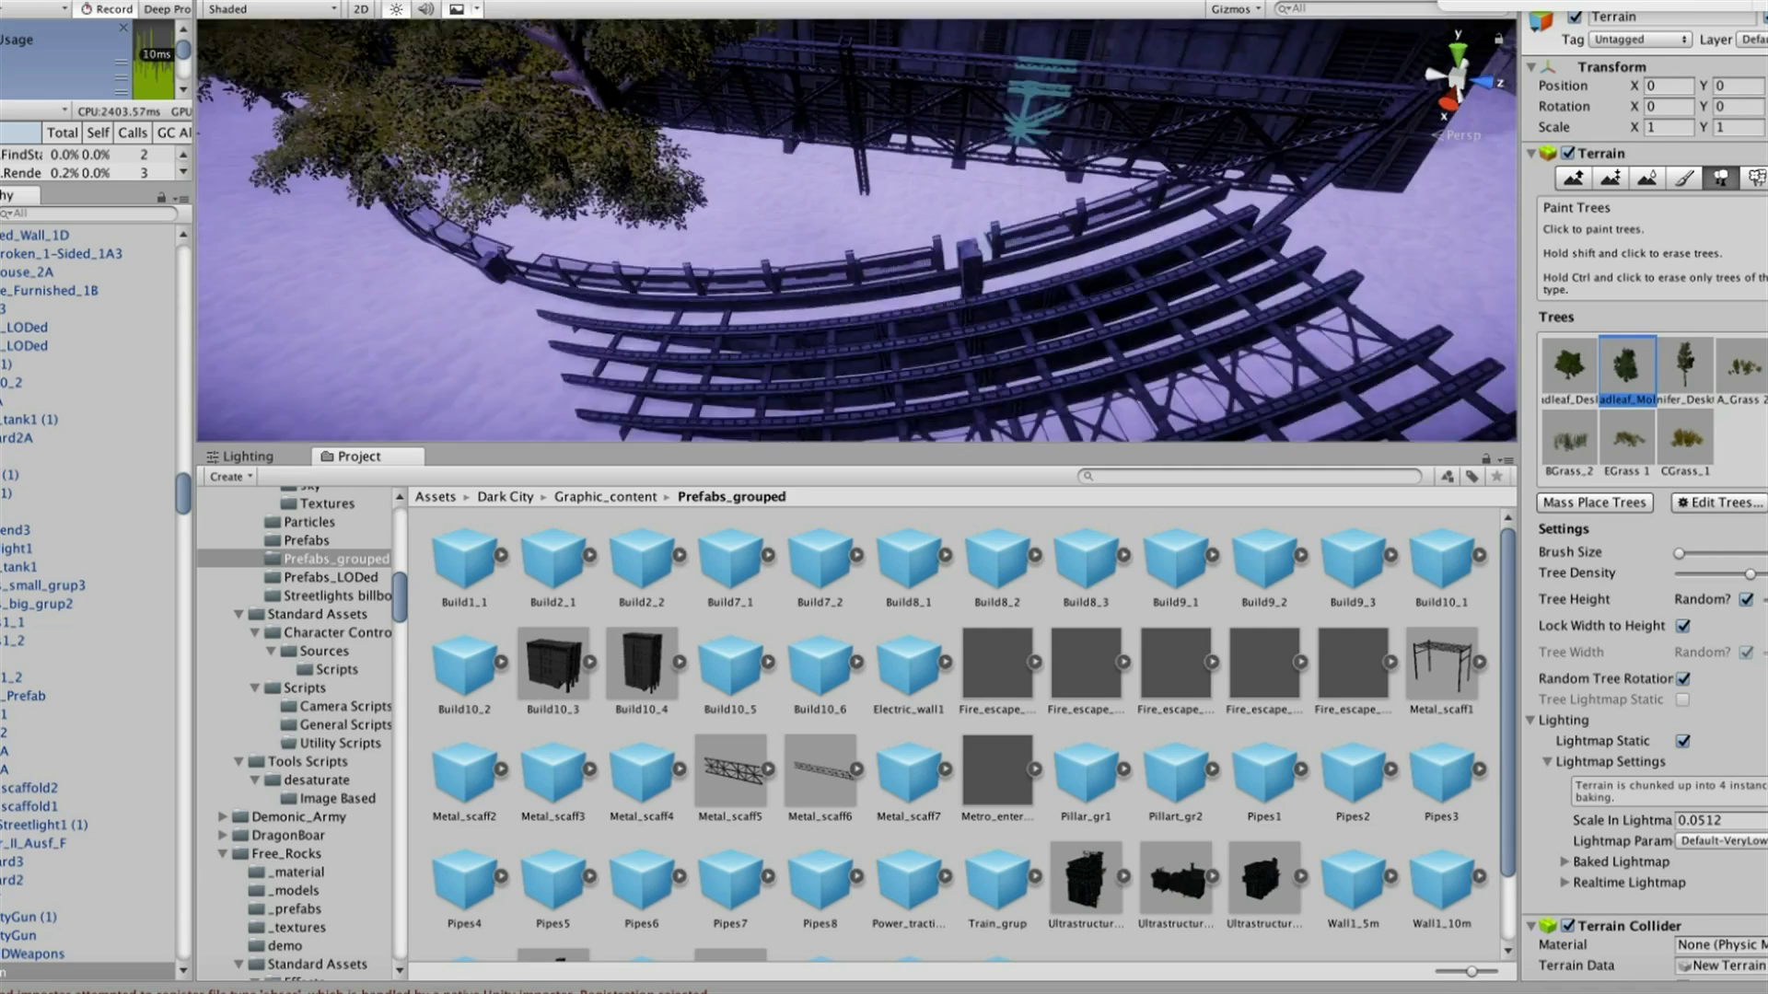
right_click_drag(856, 230, 718, 276)
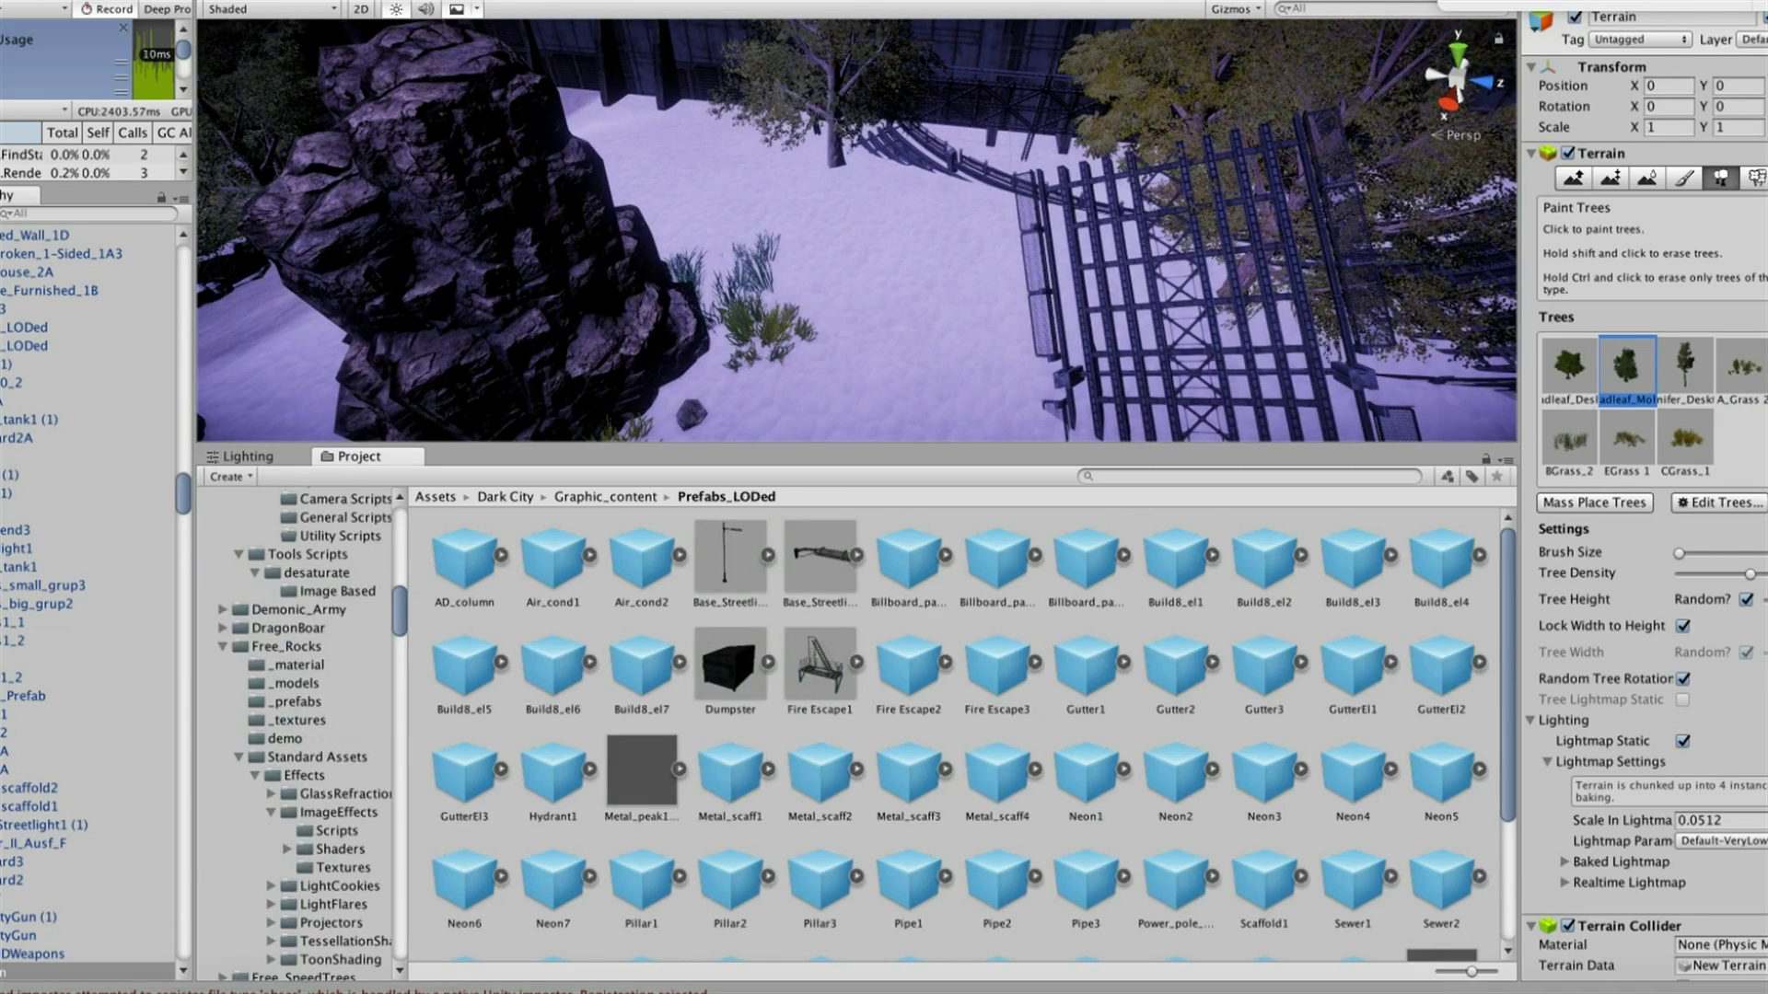
Place a Fire Escape1 staircase from Prefabs_LODed near the rock and grass
left_click_drag(820, 663, 989, 299)
right_click_drag(990, 299, 1003, 276)
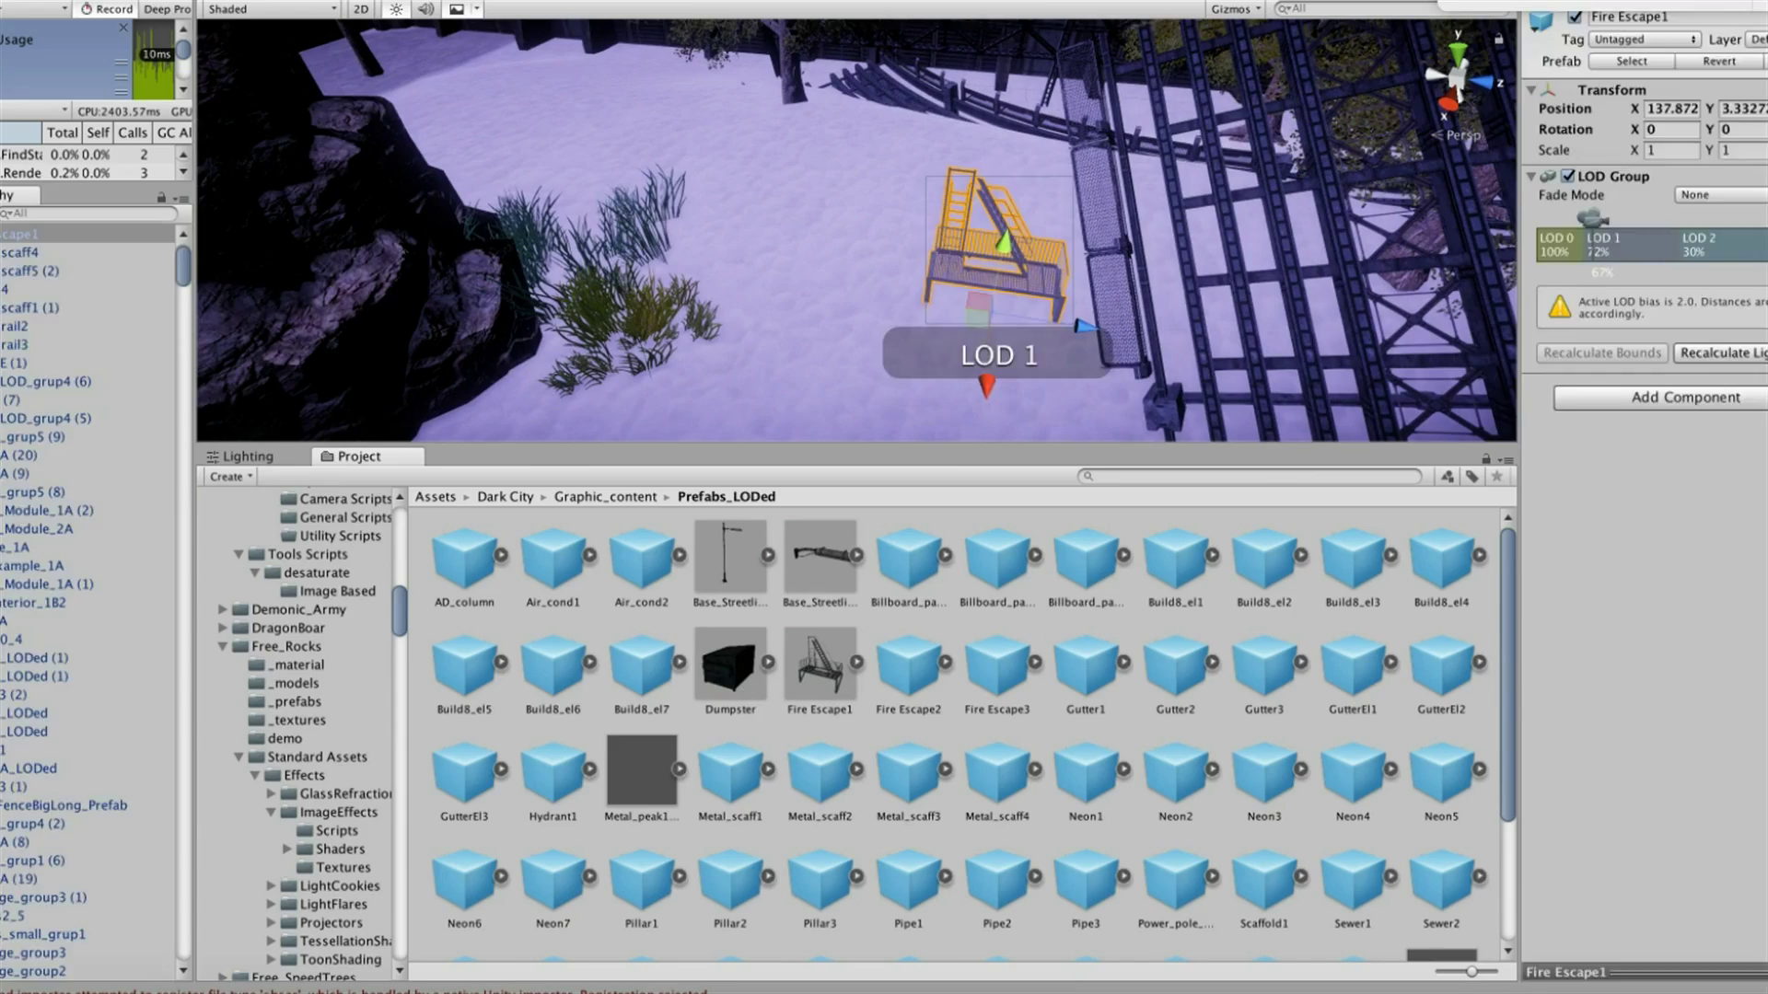
scroll(1000, 267, "down", 8)
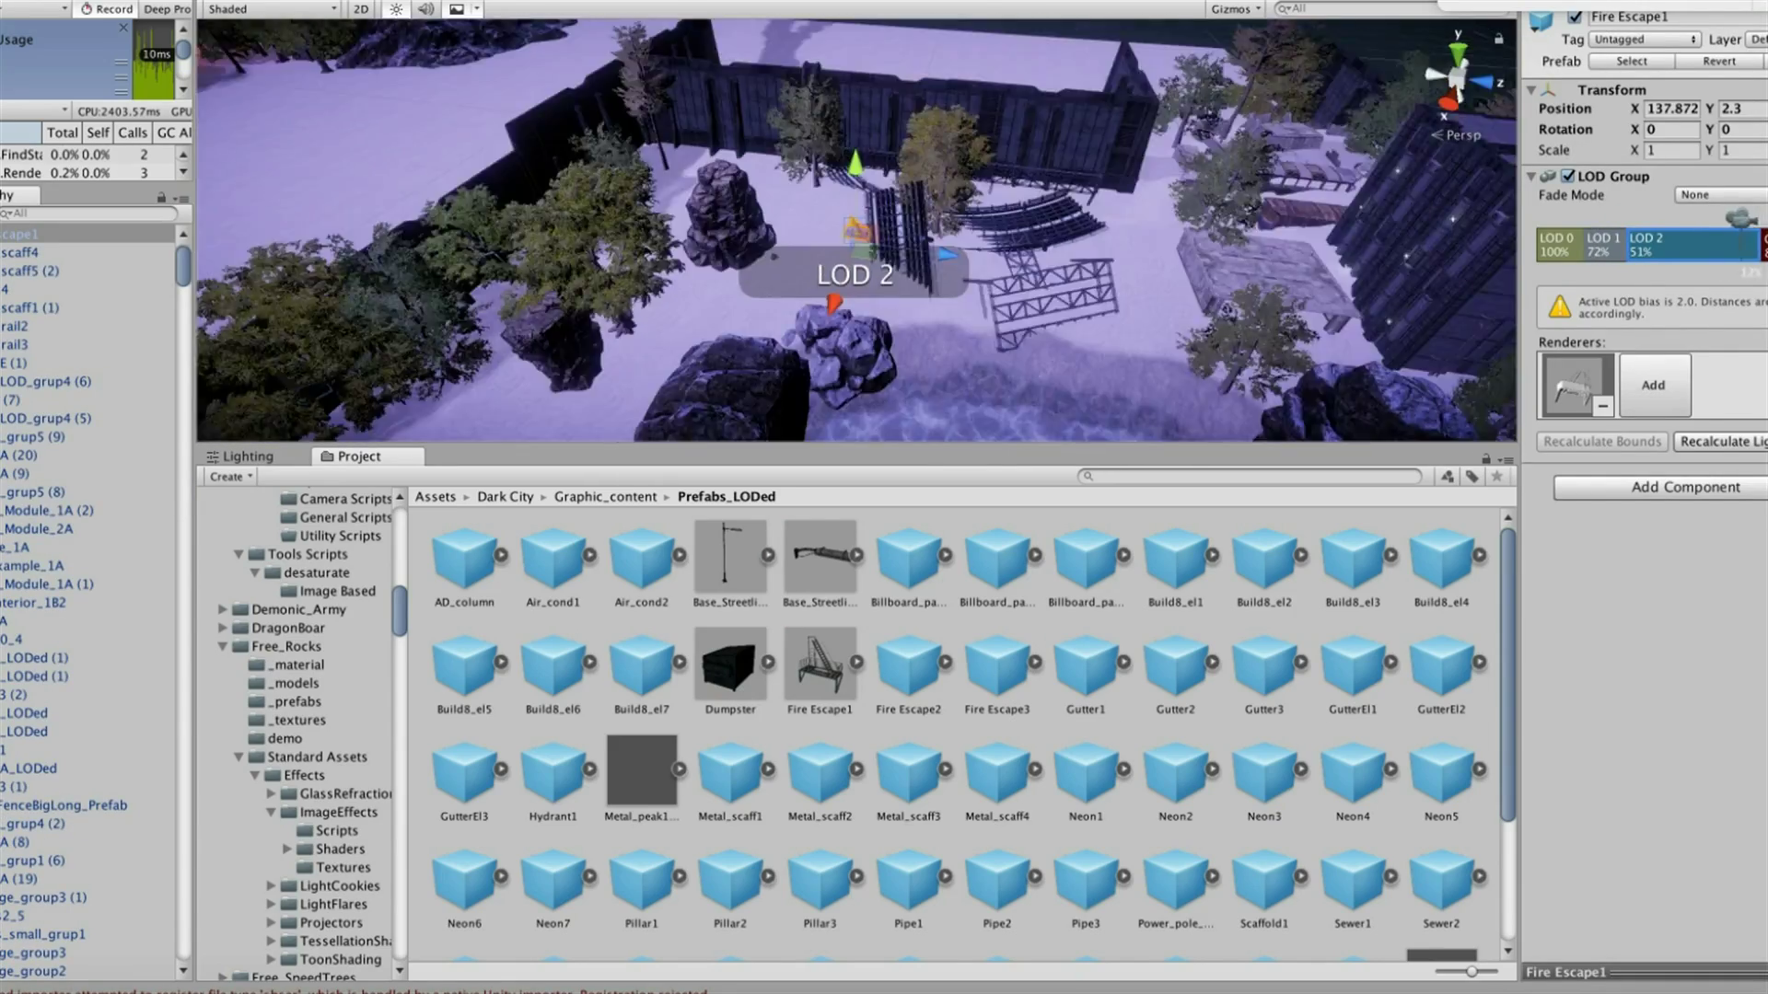
right_click_drag(856, 277, 856, 221)
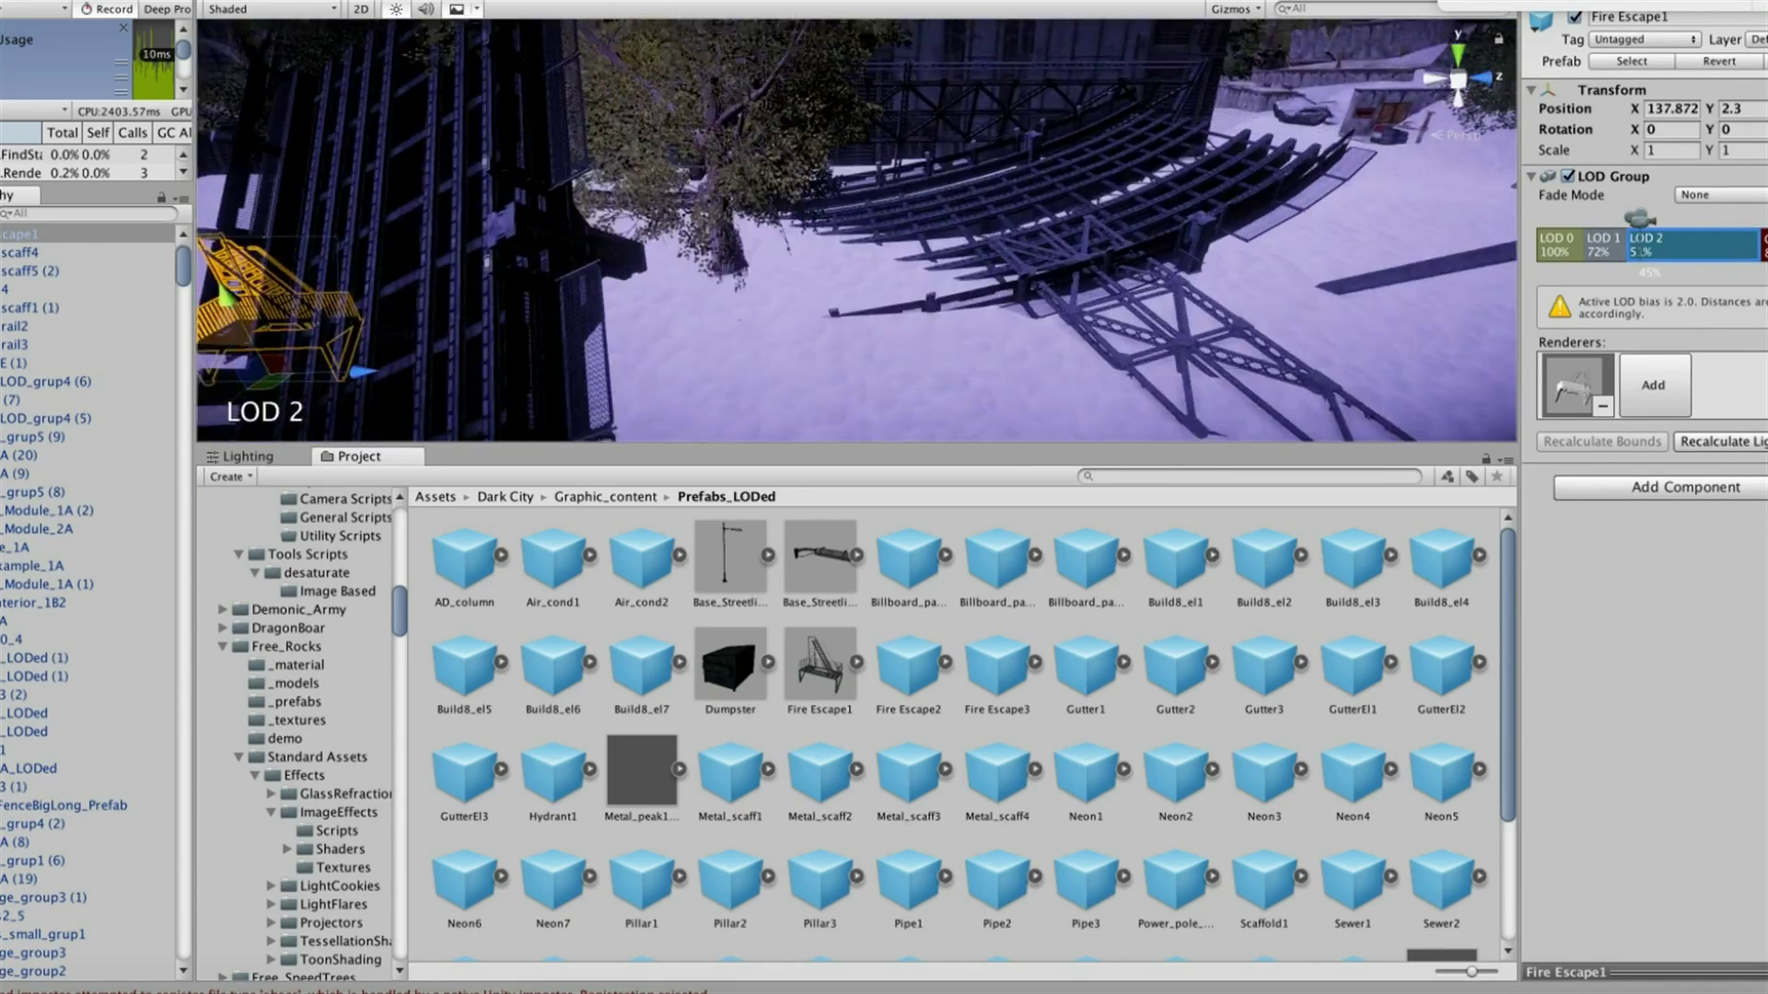
Add a Shelve_06 shelf from Hospital Props II and sink it slightly into the snow
scroll(304, 737, "down", 3)
scroll(304, 736, "down", 3)
scroll(304, 736, "down", 3)
scroll(304, 736, "down", 3)
scroll(304, 736, "down", 2)
left_click(303, 698)
scroll(304, 737, "down", 4)
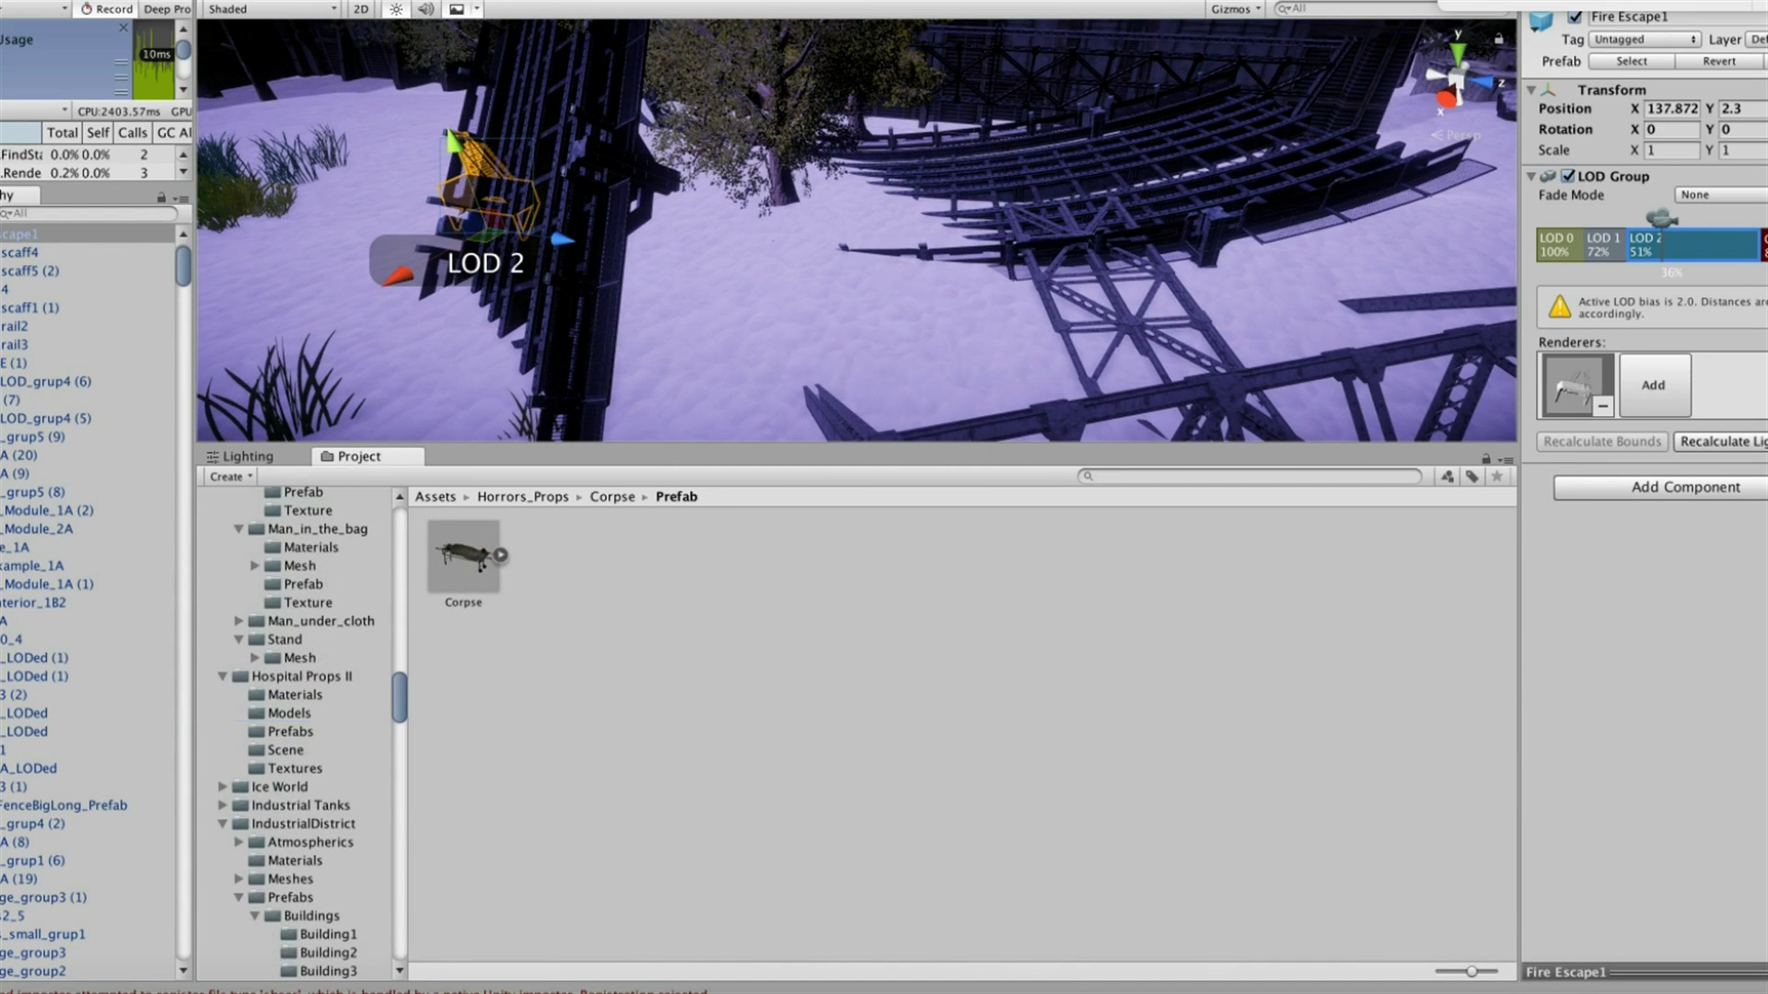
left_click(290, 730)
scroll(304, 737, "down", 3)
left_click_drag(935, 395, 856, 318)
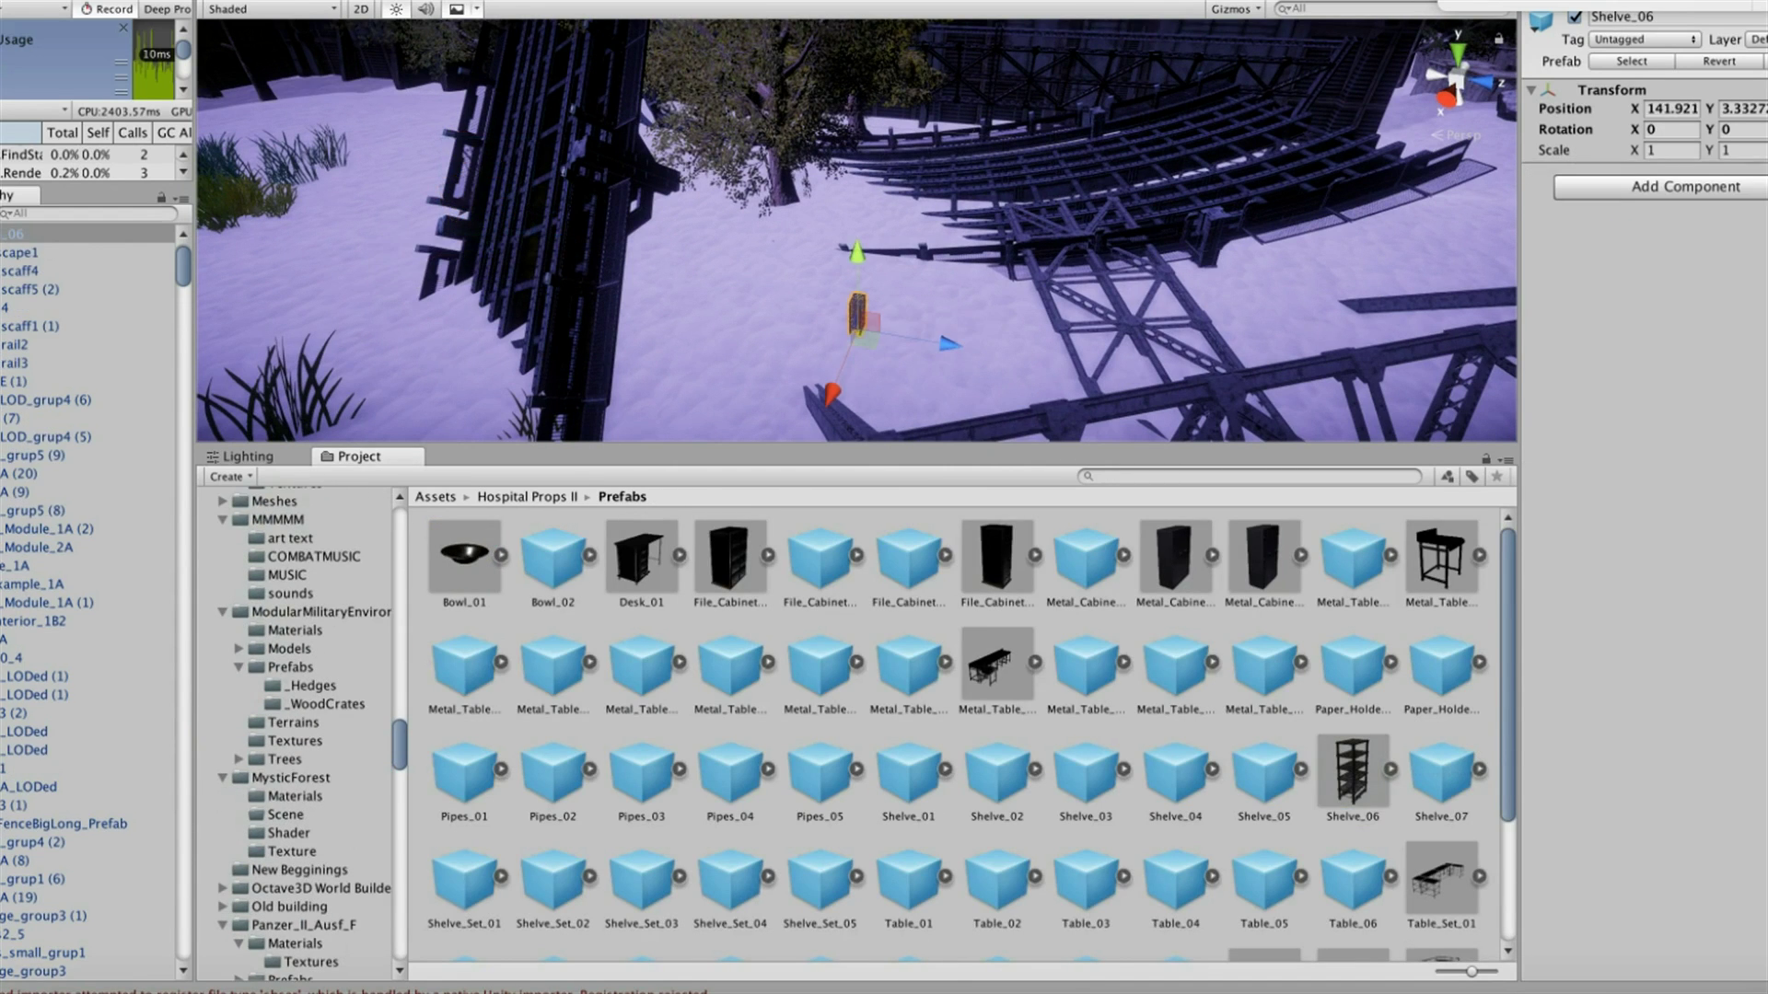
key("Return")
left_click_drag(856, 250, 856, 267)
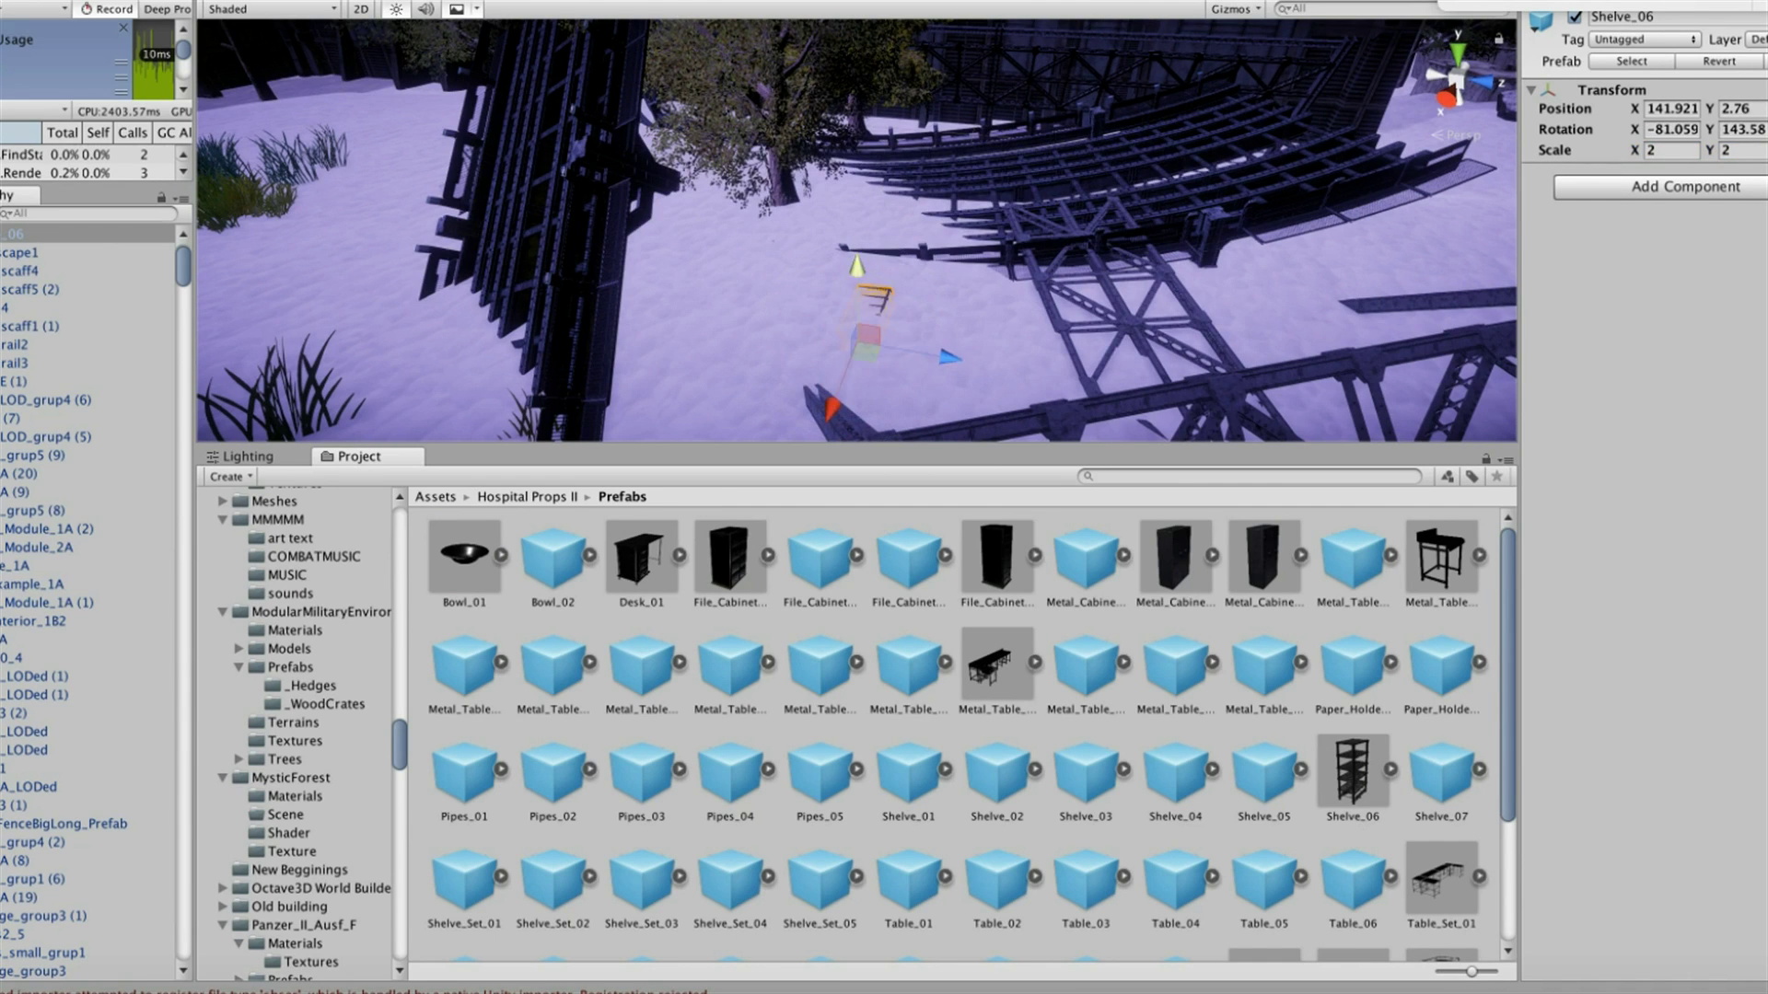
Place a Debris1_2 piece from the PostApo prefabs into the scene
scroll(295, 736, "down", 5)
left_click(290, 821)
left_click_drag(908, 778, 732, 290)
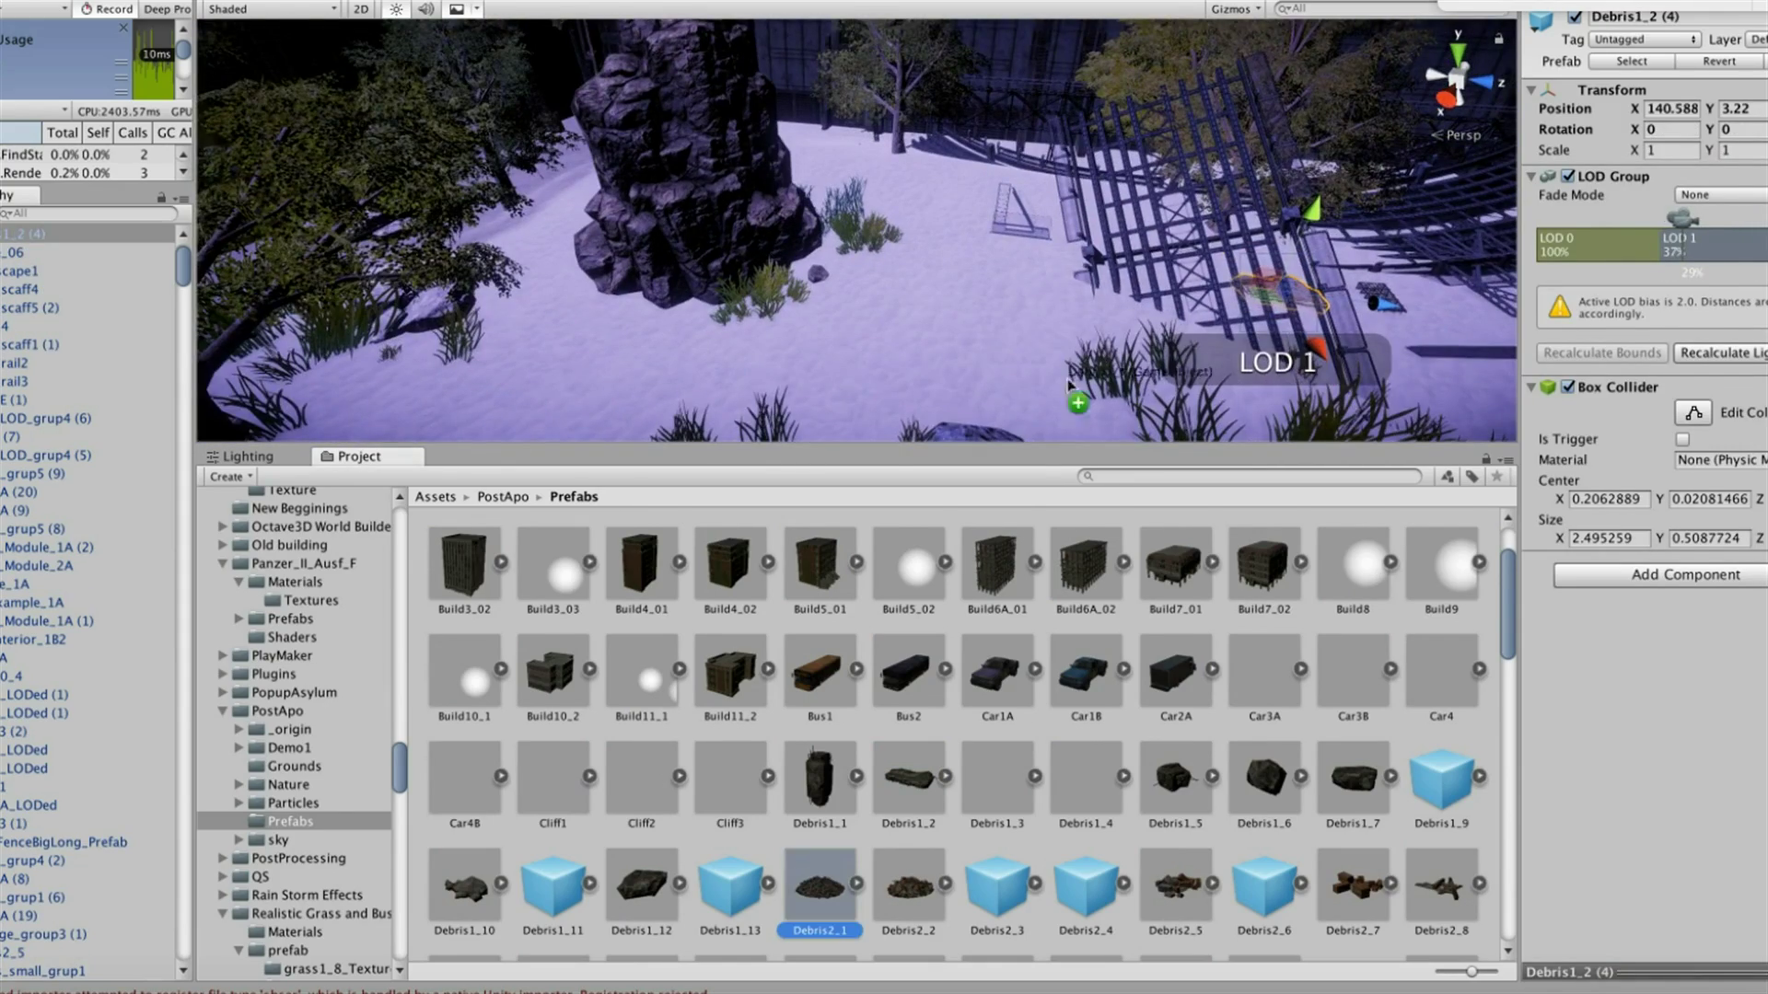
Scatter Debris2_1, Debris1_5 and Debris_big_grup2 pieces, plus a Car2A wreck beside the concrete wall
left_click_drag(1068, 385, 985, 304)
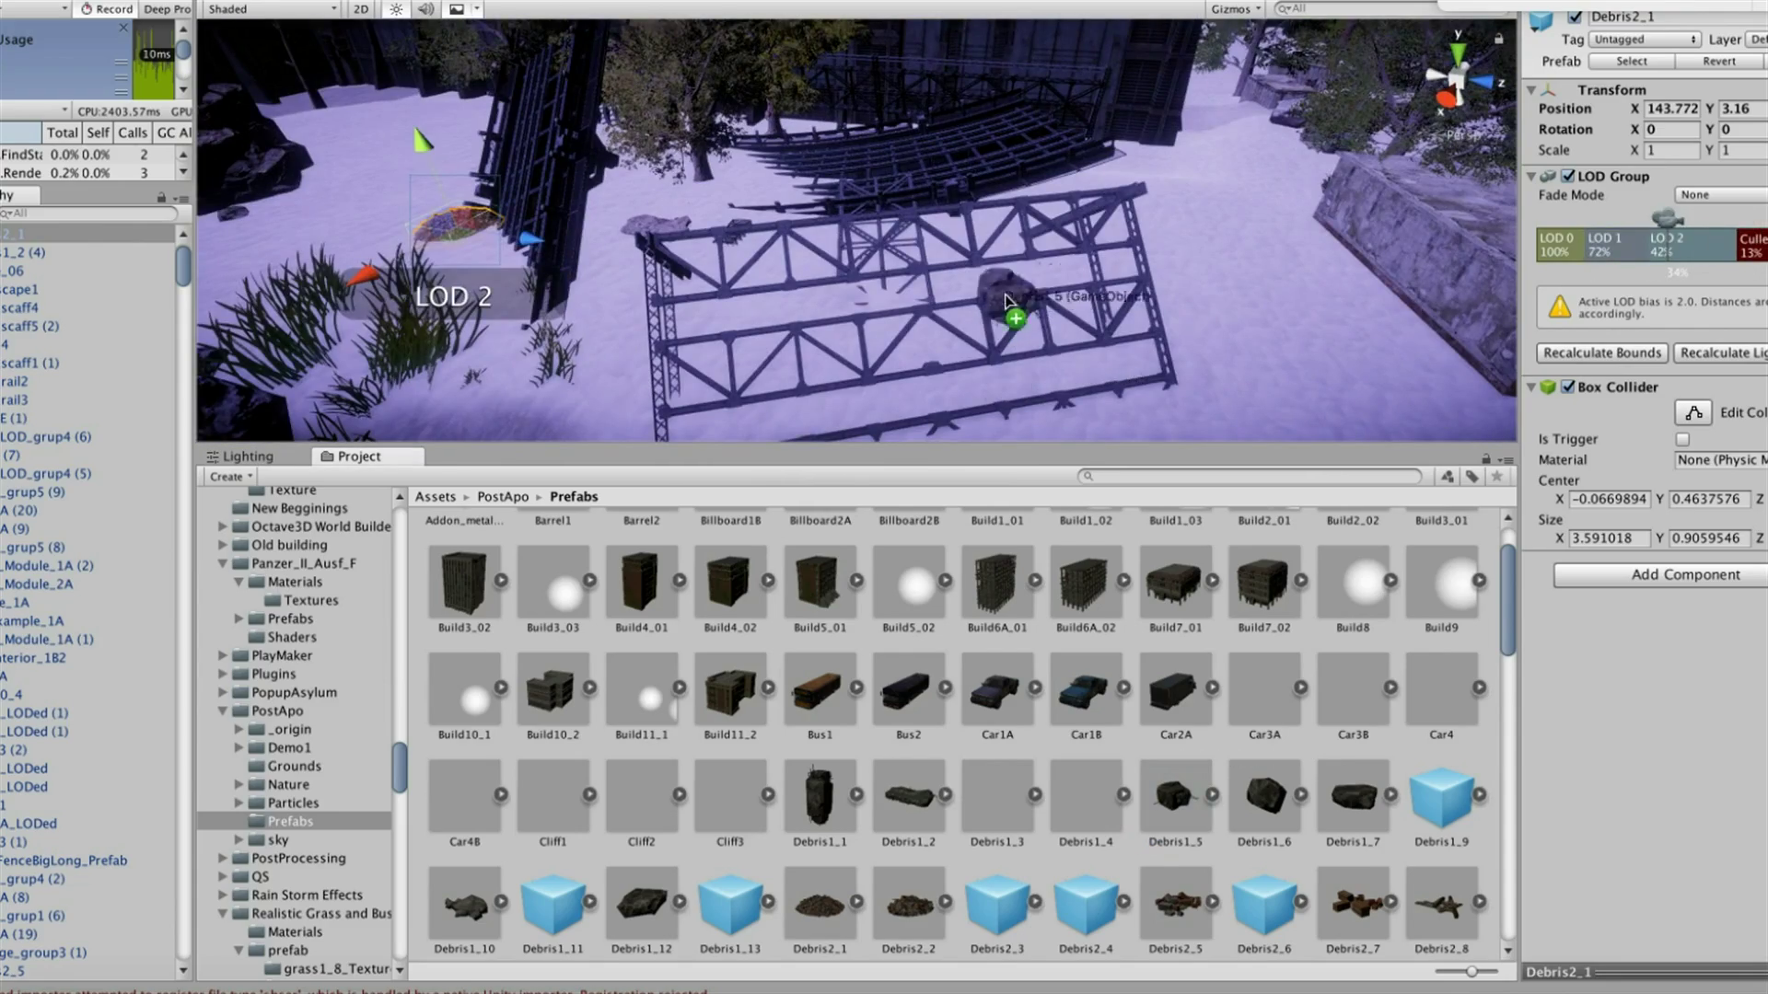
left_click_drag(1006, 310, 1007, 313)
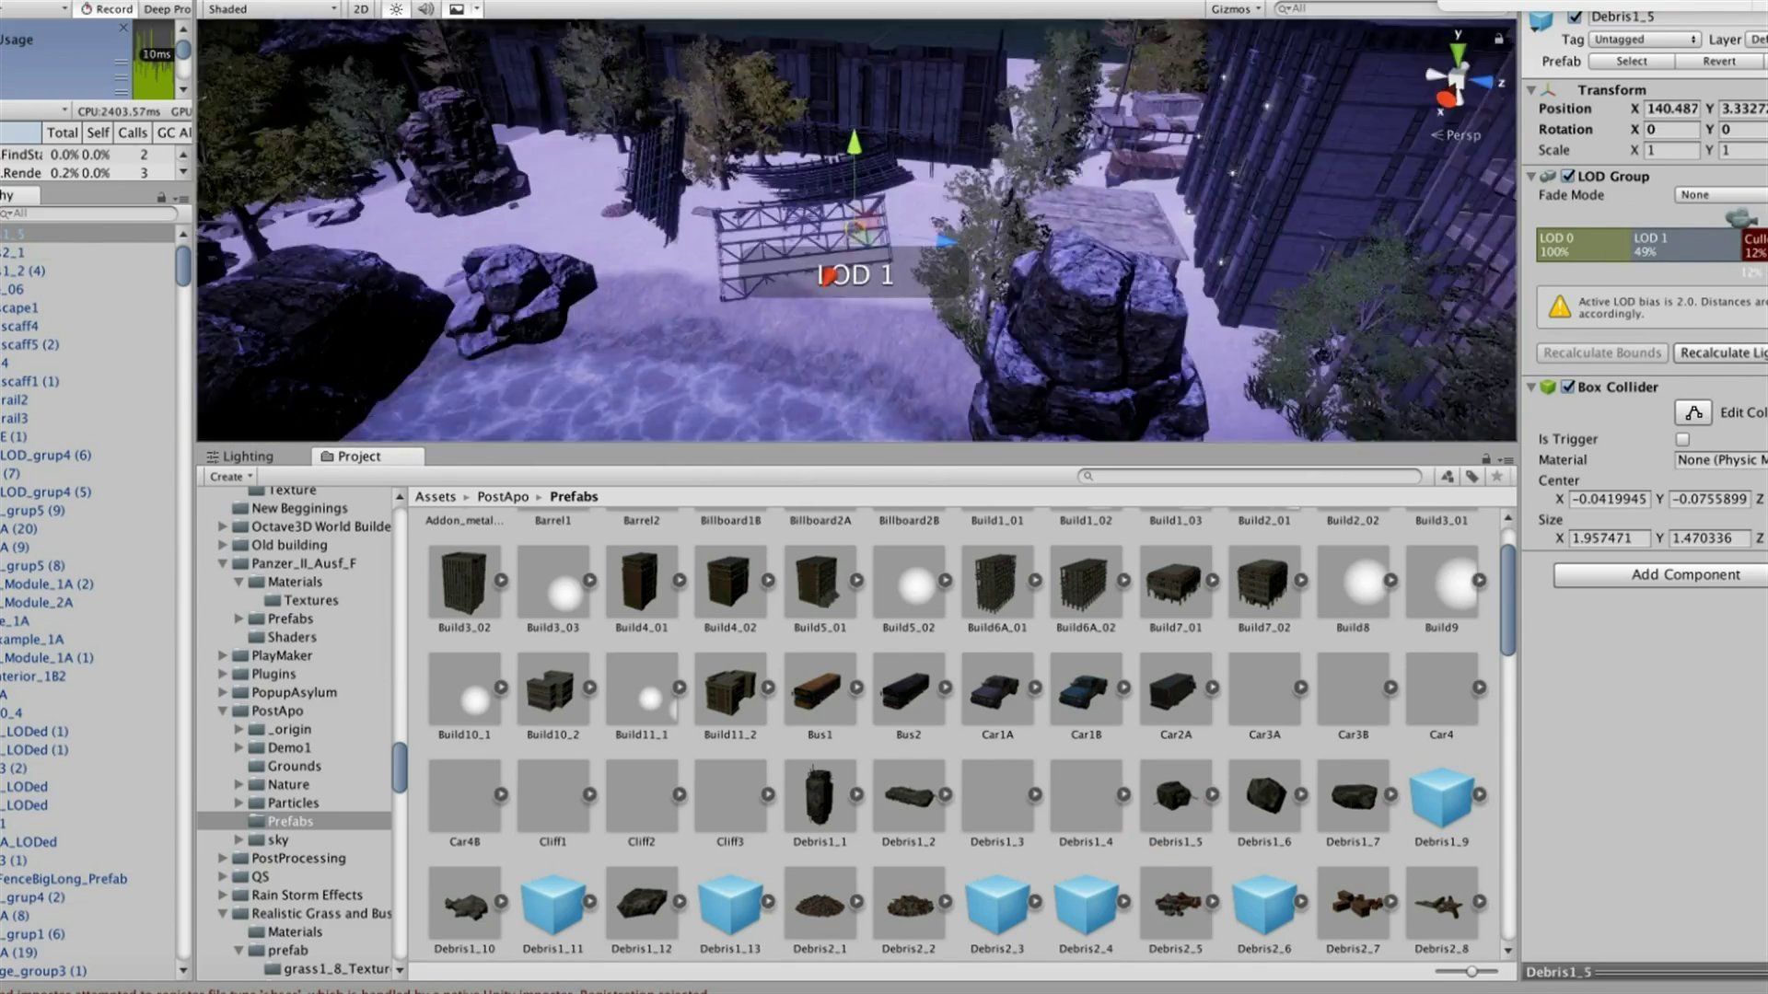
scroll(1436, 897, "down", 1)
left_click_drag(1437, 891, 1431, 890)
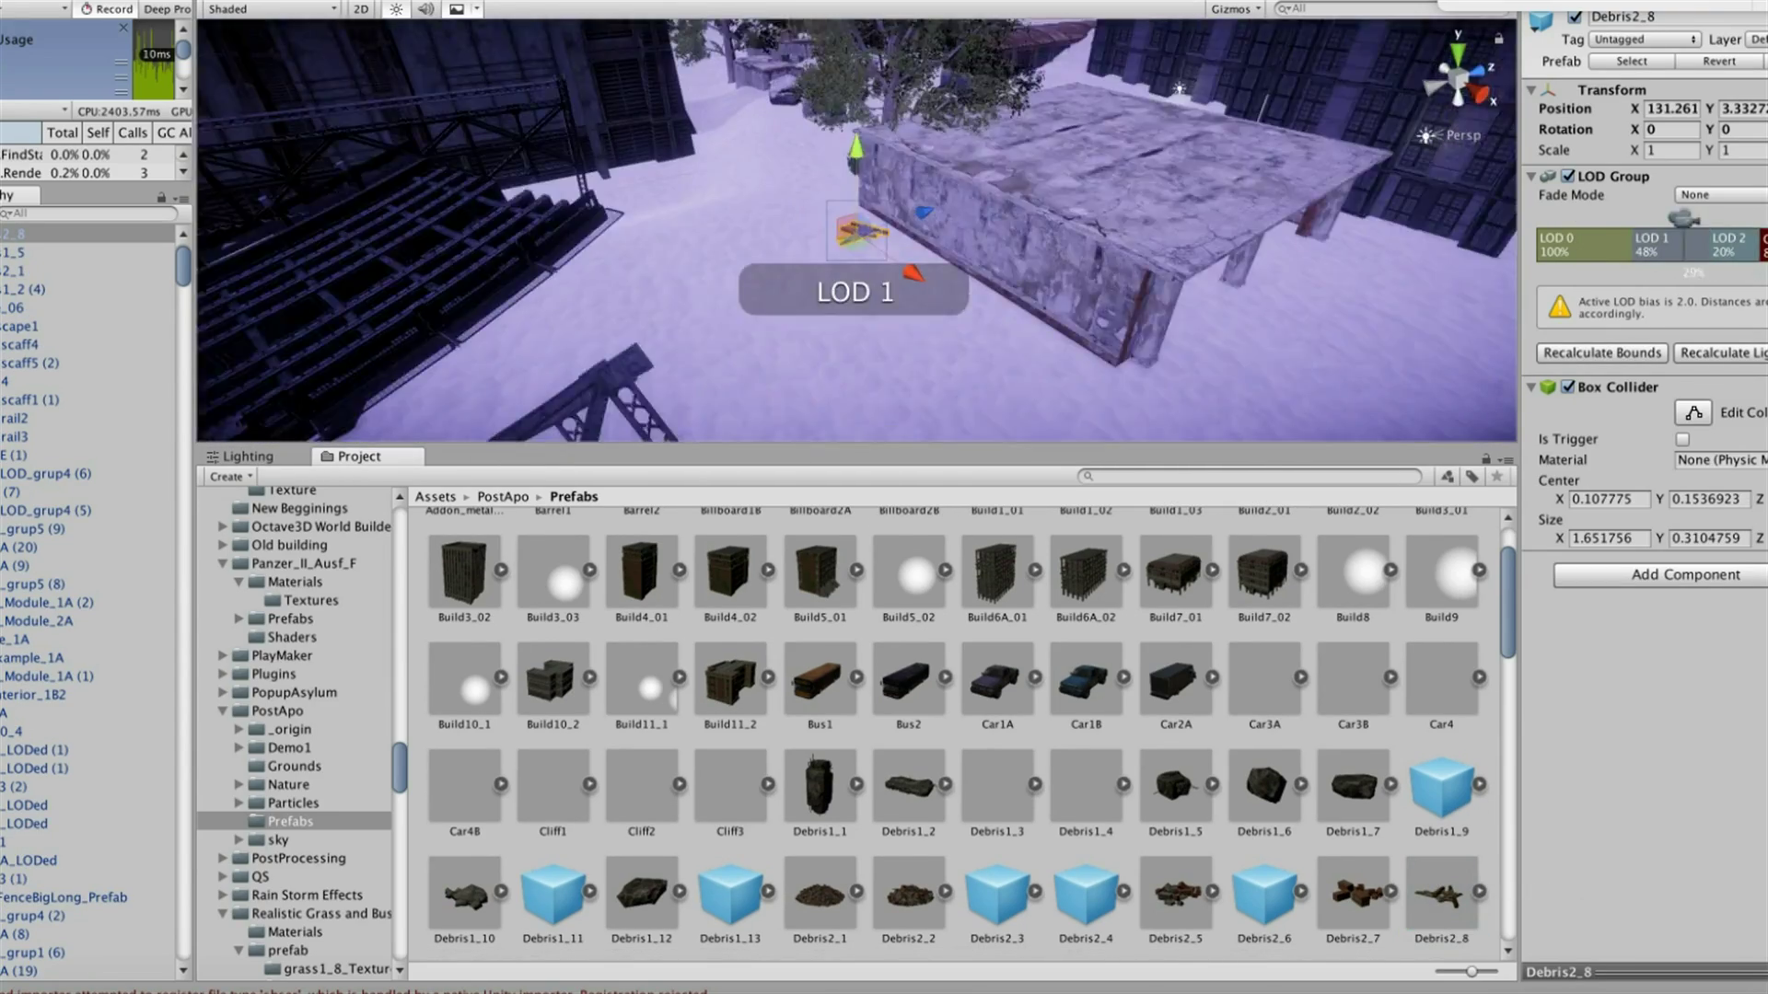
left_click_drag(1175, 681, 1175, 680)
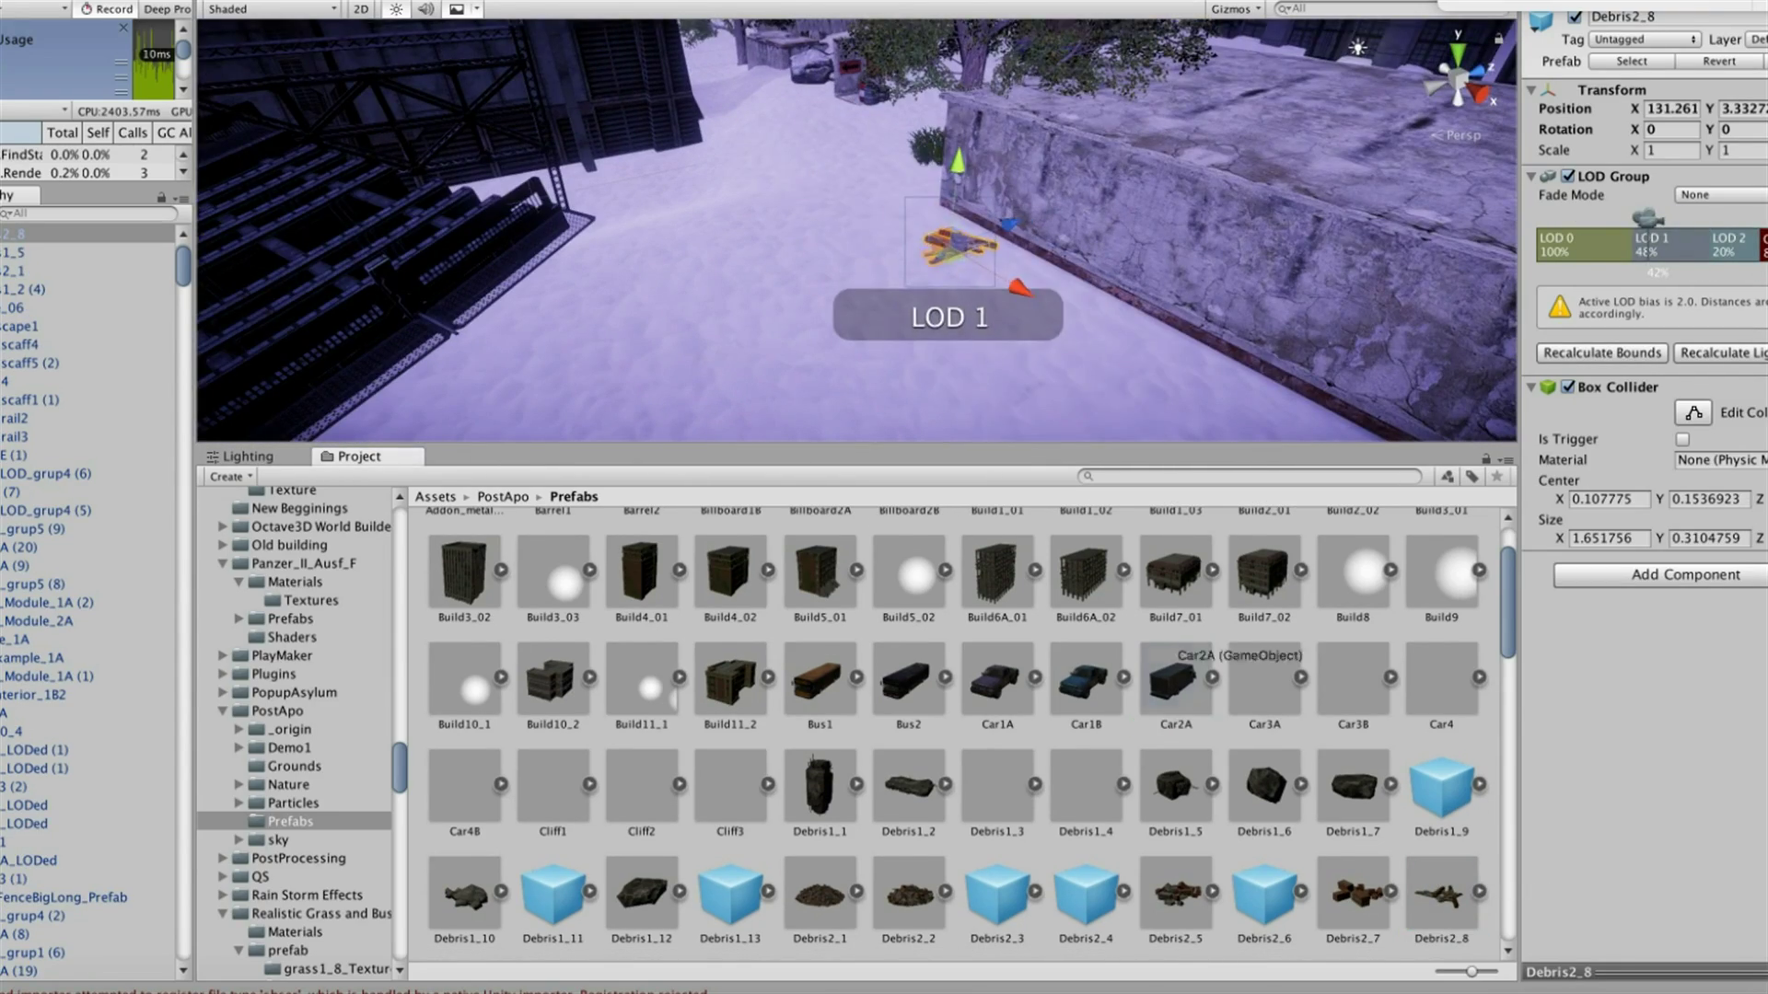
left_click_drag(854, 202, 856, 205)
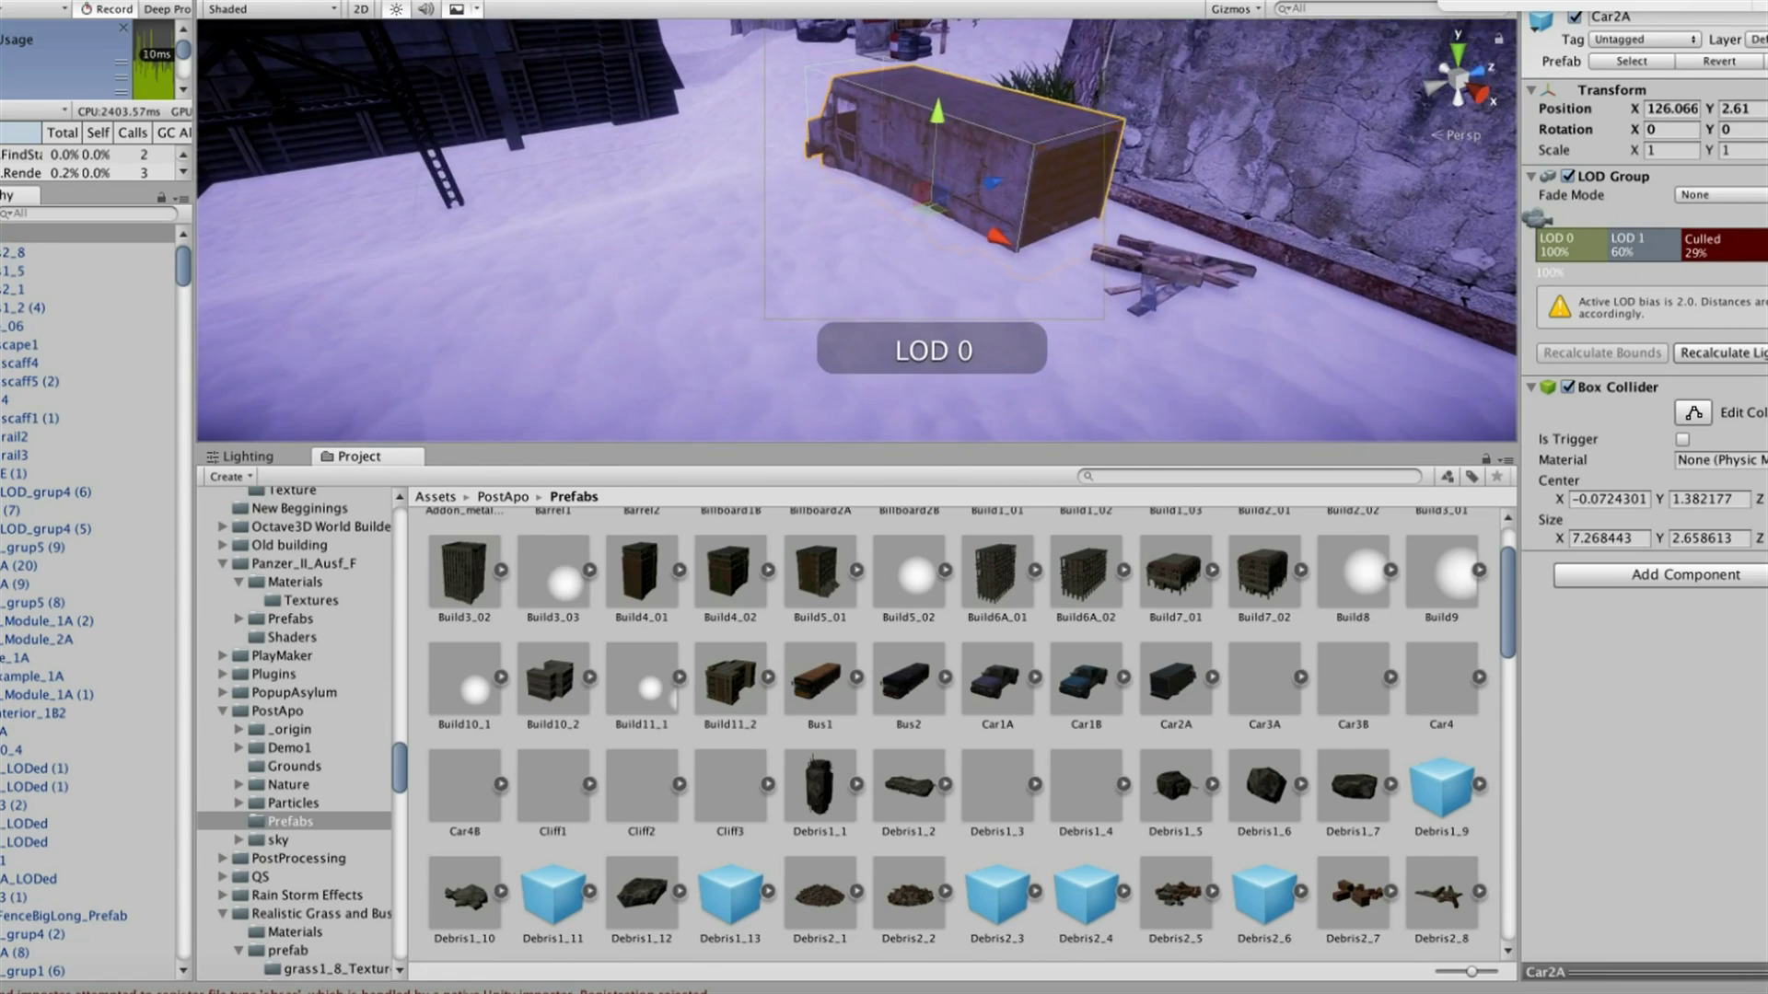
scroll(962, 732, "down", 2)
mouse_move(552, 897)
left_mouse_down()
mouse_move(930, 350)
mouse_move(474, 304)
left_mouse_up()
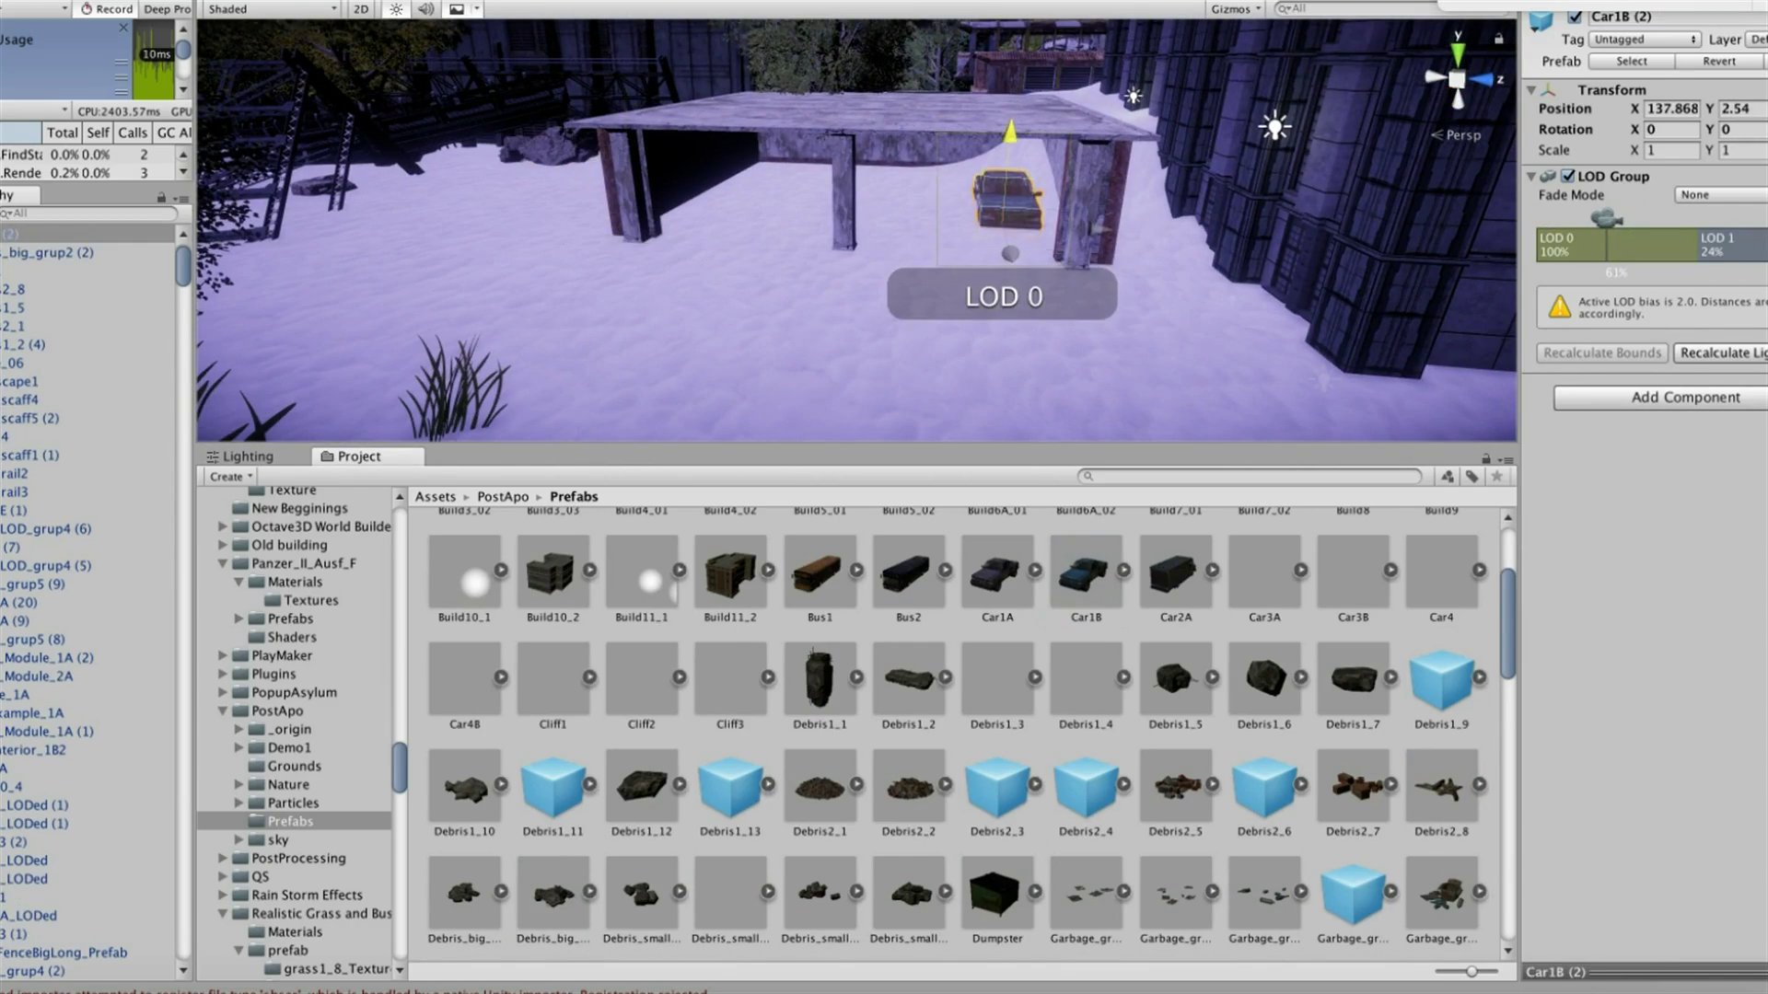
Place Car1A and Car4 wrecks under the shelter, deleting an unwanted Car3B
left_click_drag(997, 573, 889, 168)
double_click(11, 251)
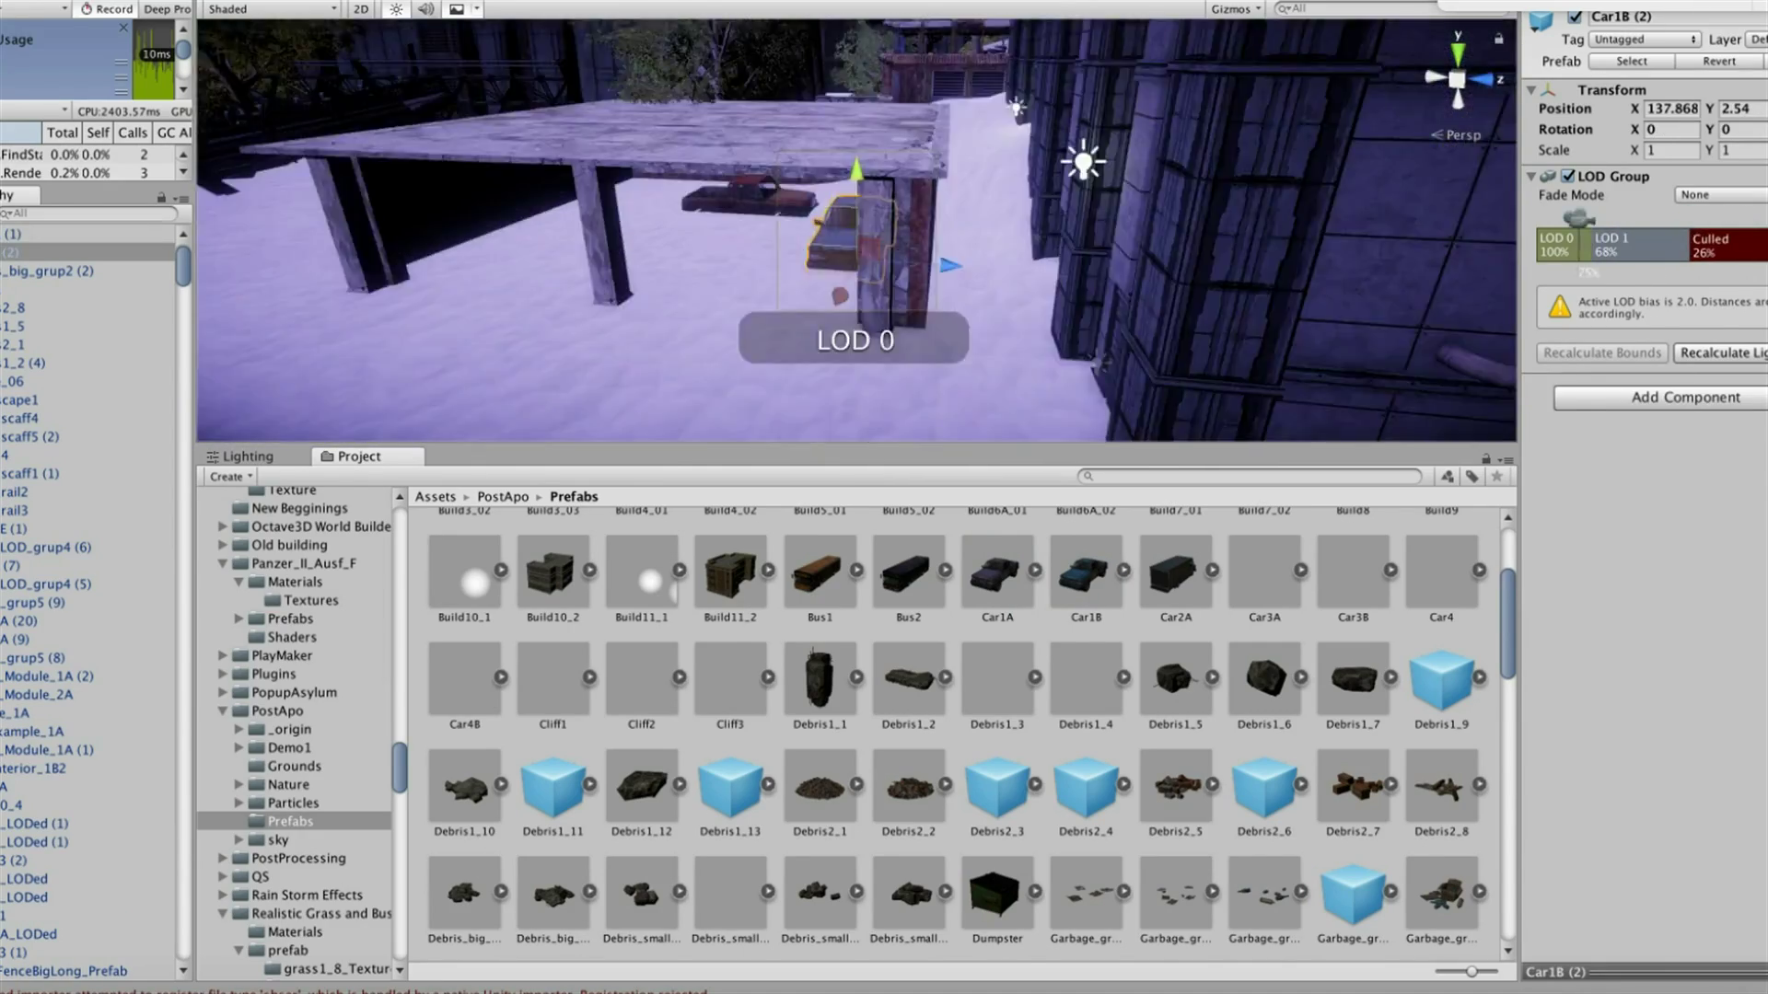
double_click(11, 233)
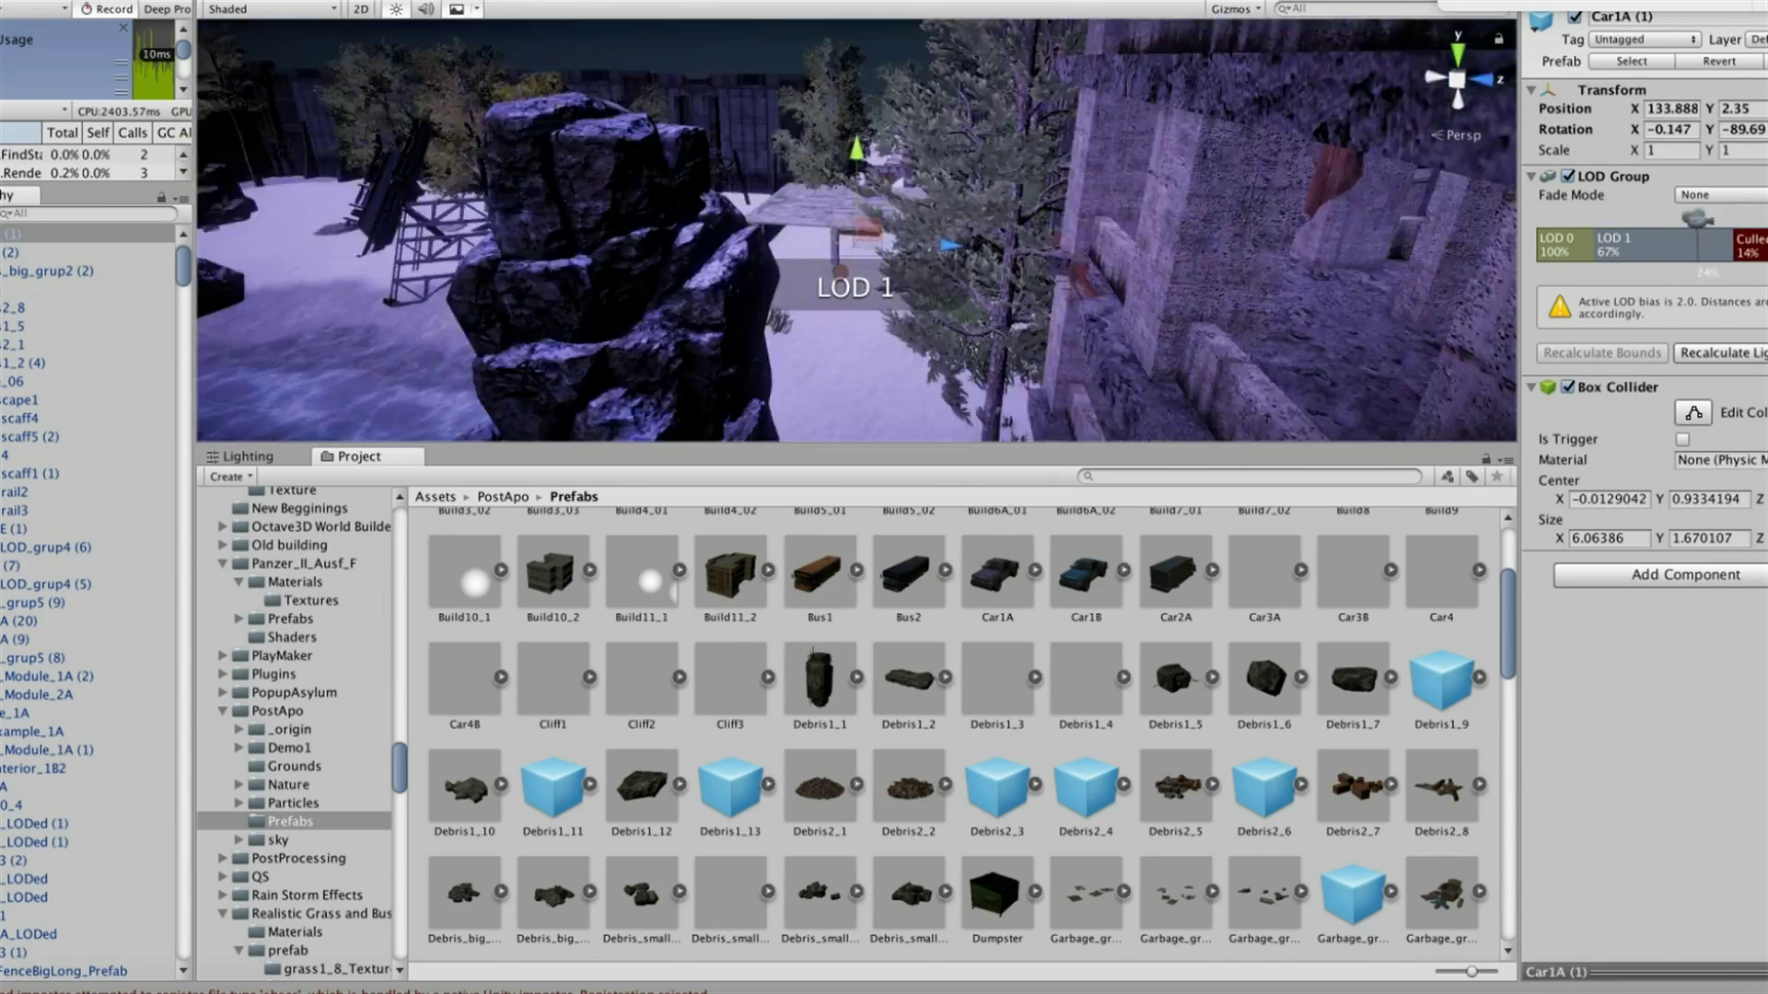
left_click_drag(923, 236, 918, 232)
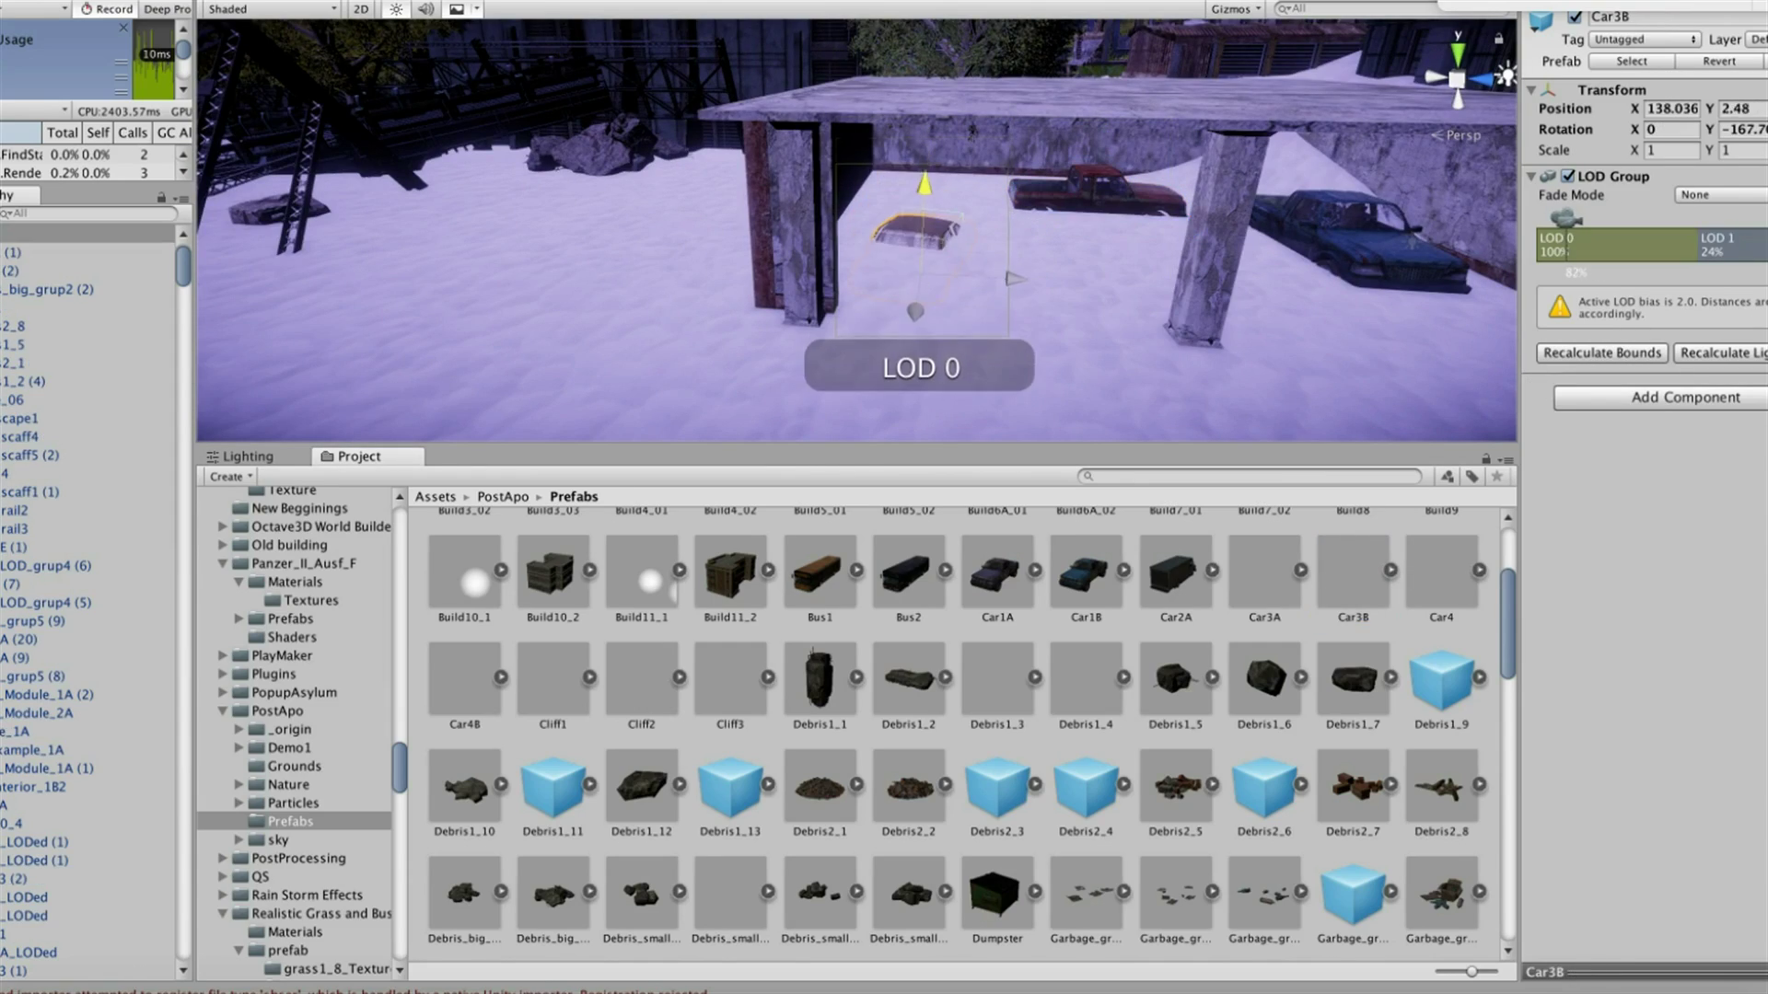
scroll(856, 230, "down", 2)
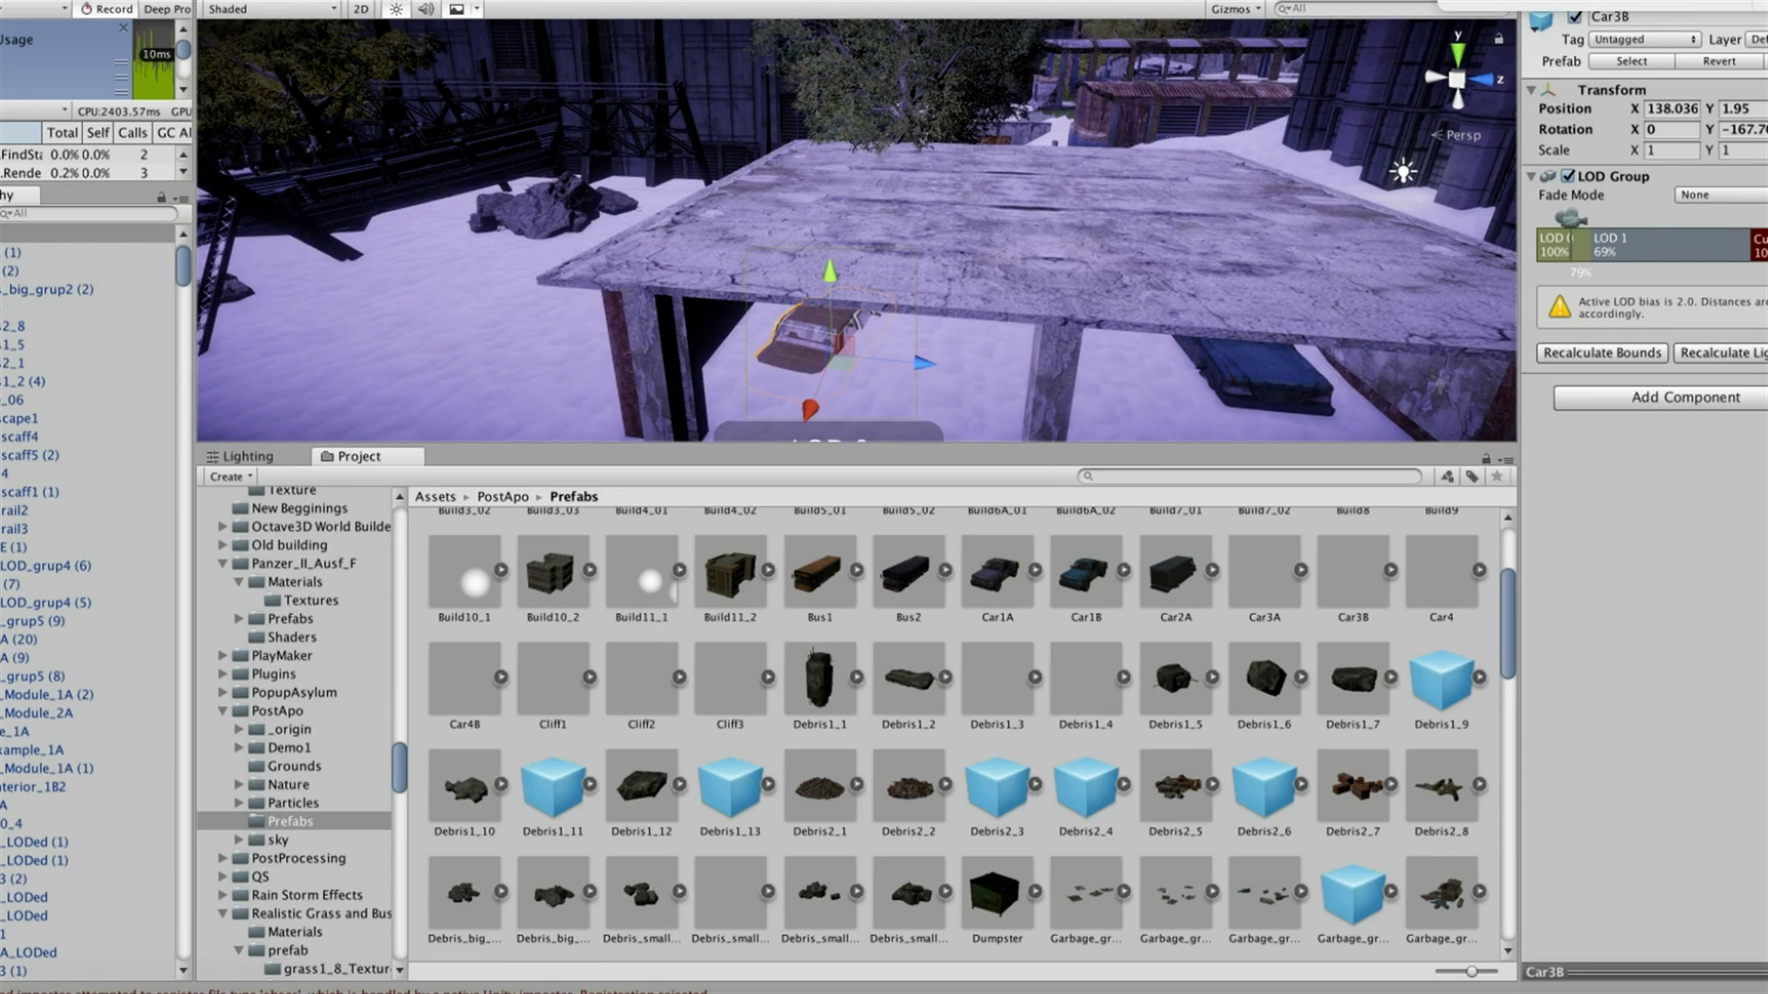
left_click(130, 90)
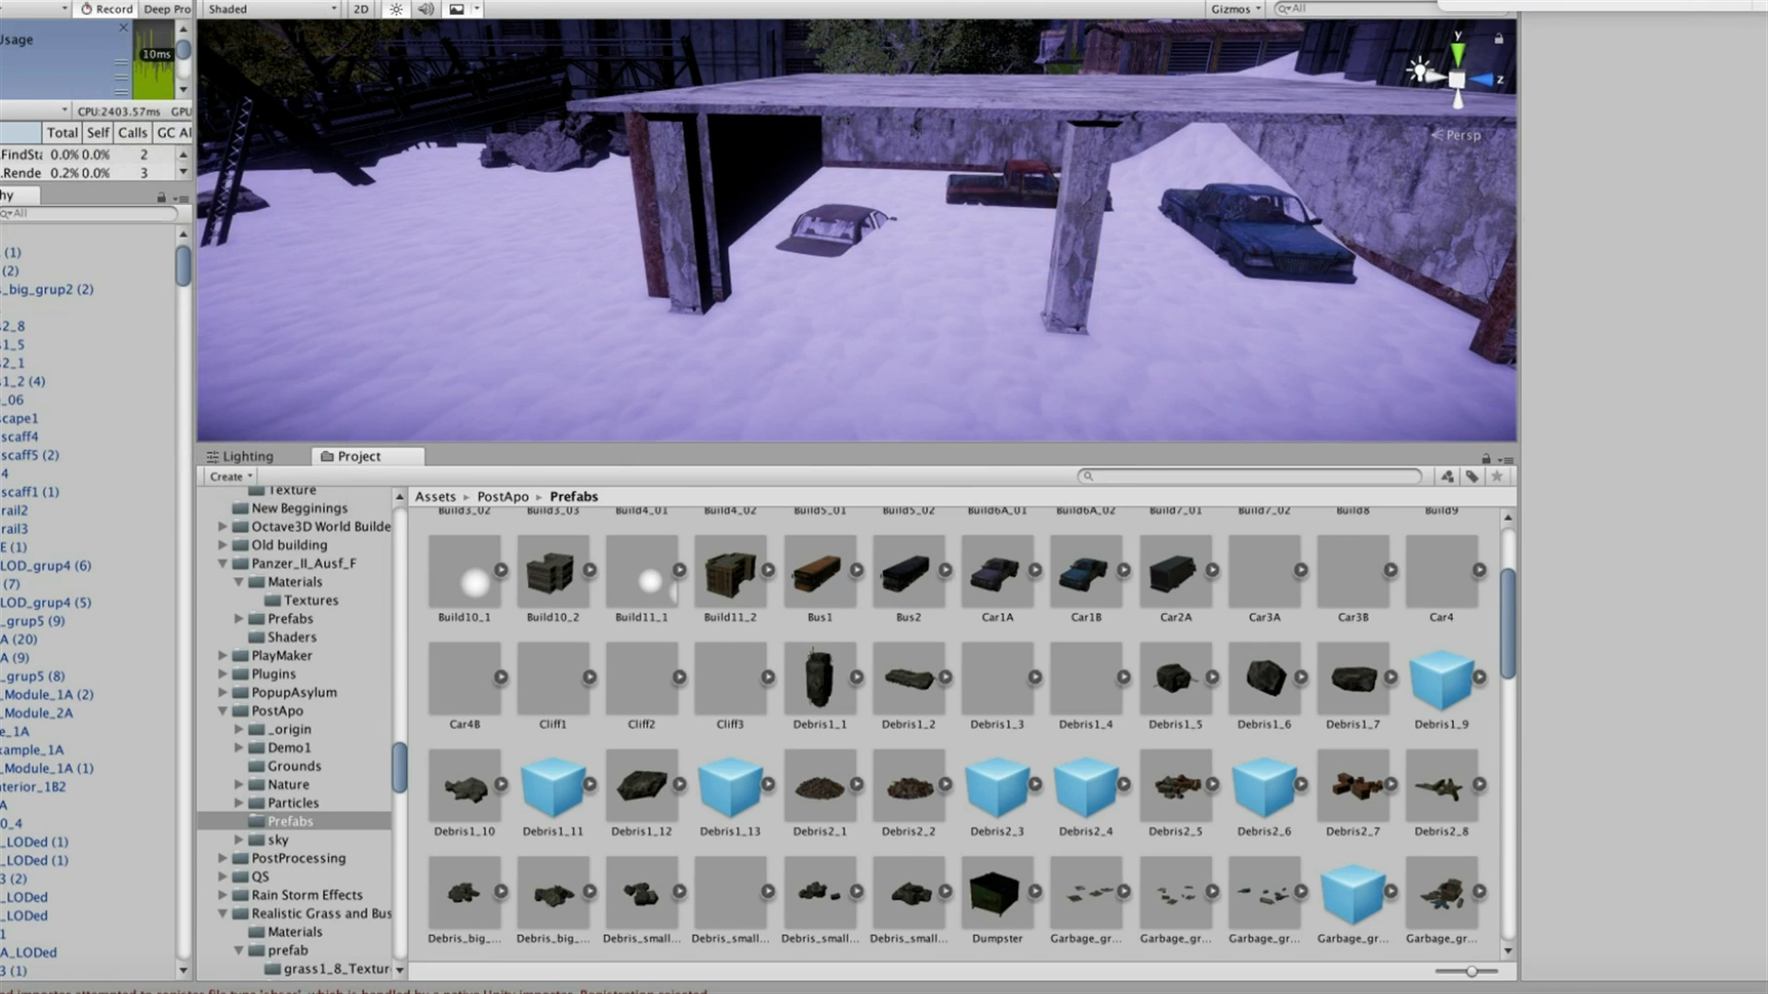
left_click_drag(1003, 285, 953, 277)
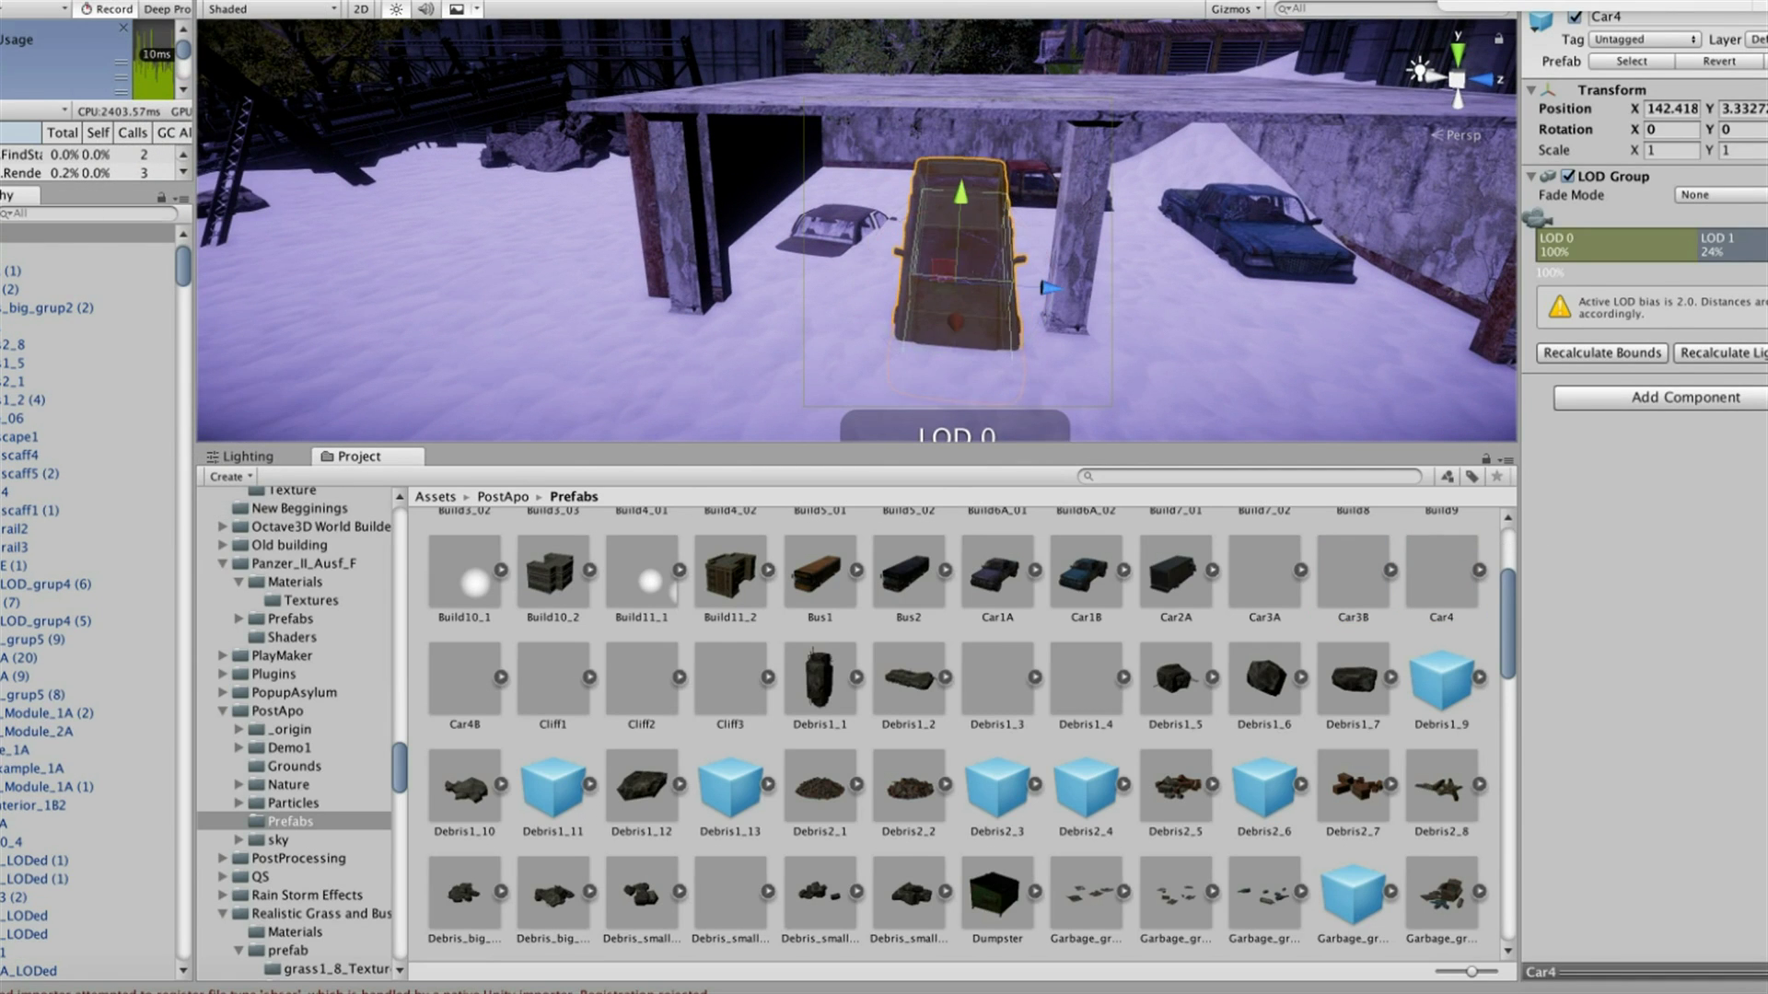
mouse_move(1534, 218)
left_mouse_down()
mouse_move(1683, 218)
mouse_move(1623, 219)
left_mouse_up()
Delete a trial Debris1_10 piece and add a gsm_tower near the concrete slab
left_click_drag(1122, 416, 1240, 338)
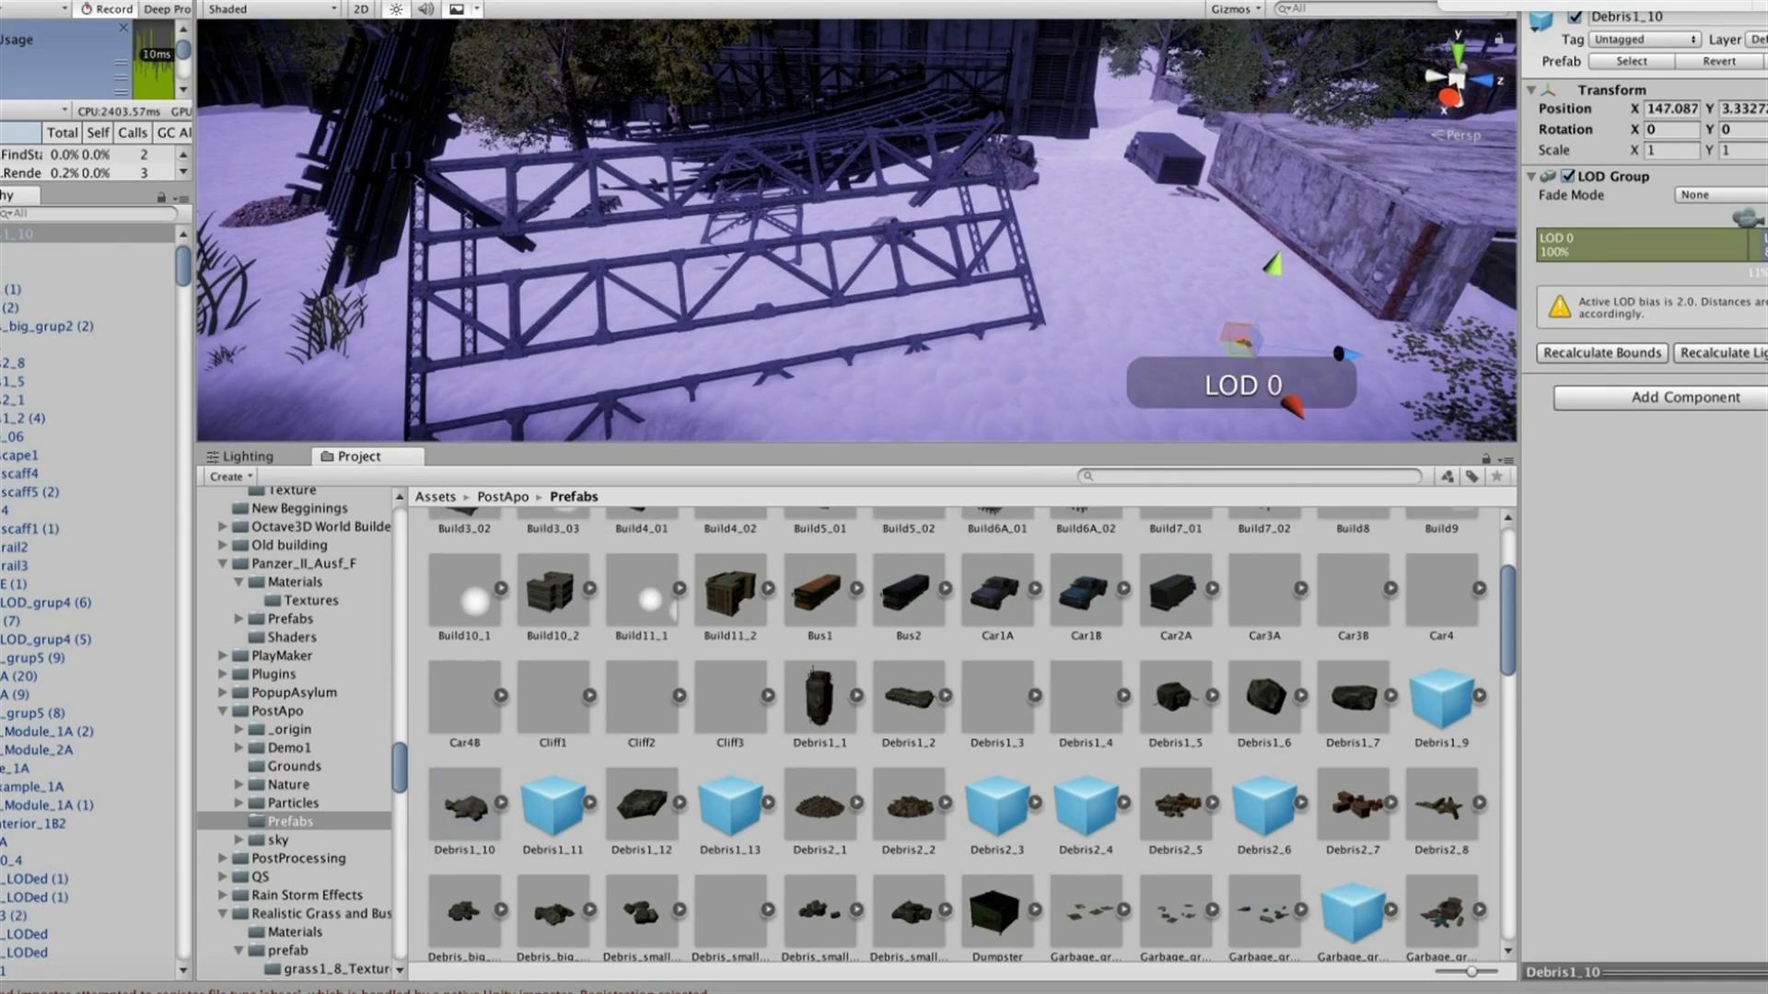
left_click(115, 0)
left_click(138, 89)
scroll(972, 735, "down", 3)
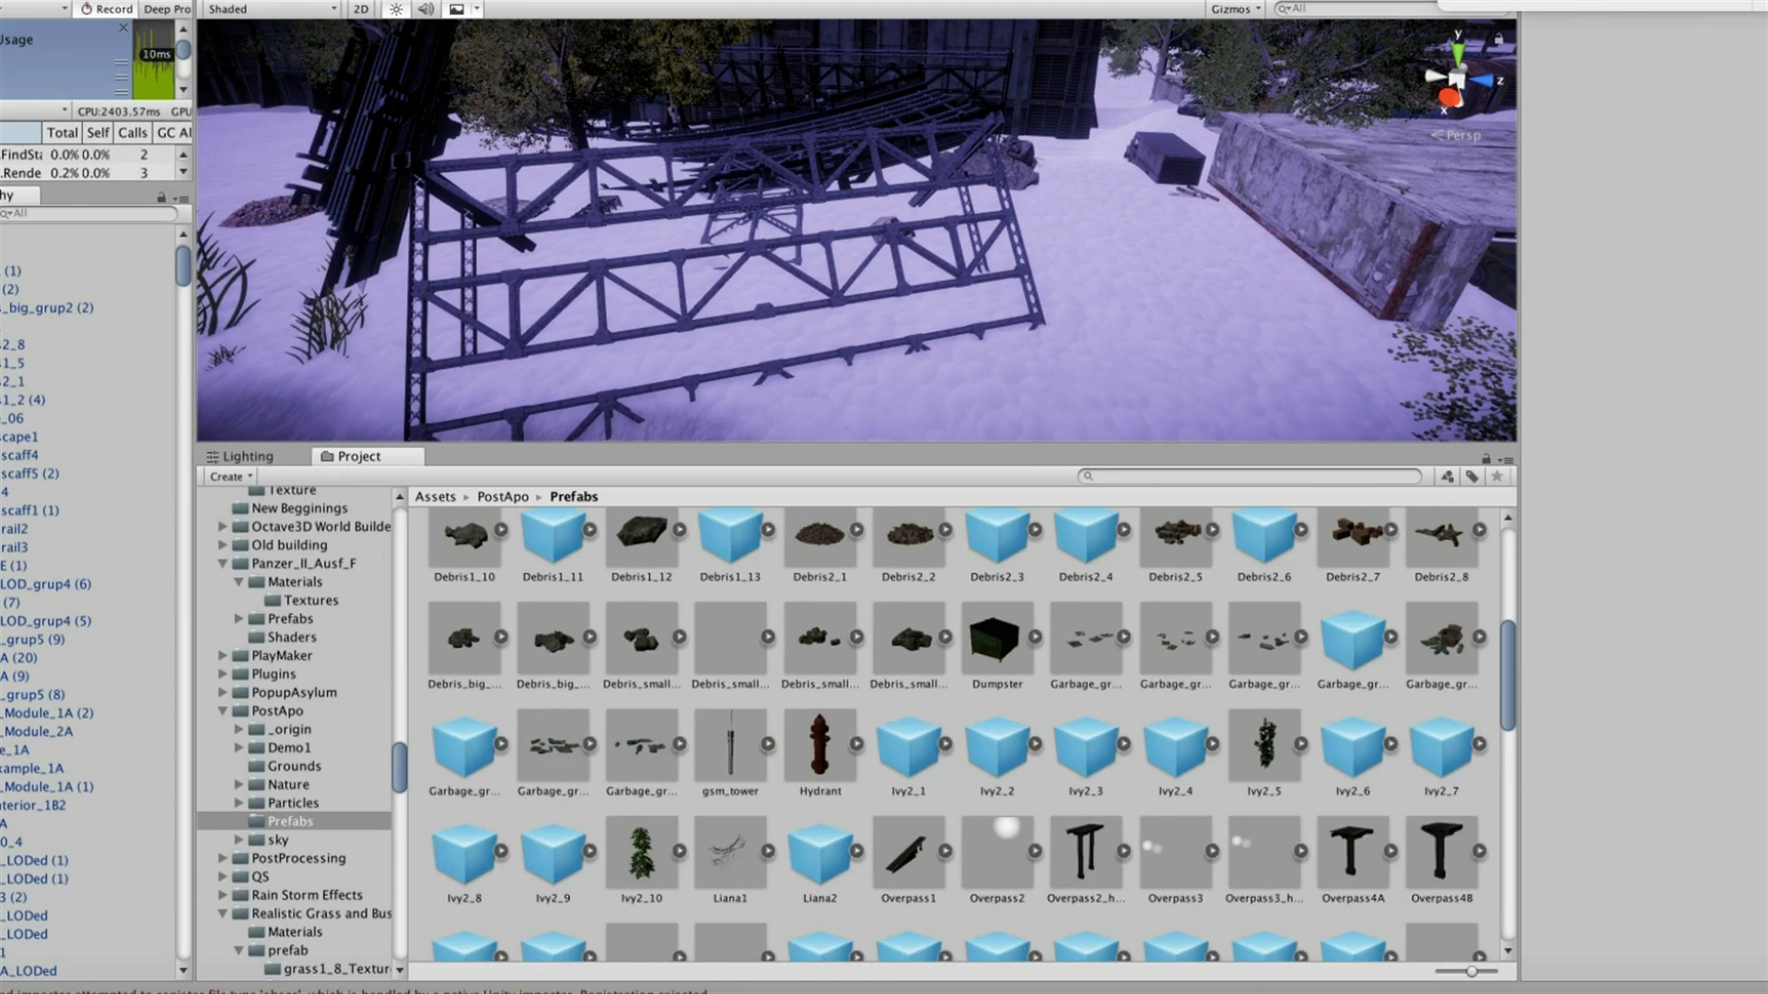
left_click_drag(1238, 267, 1239, 269)
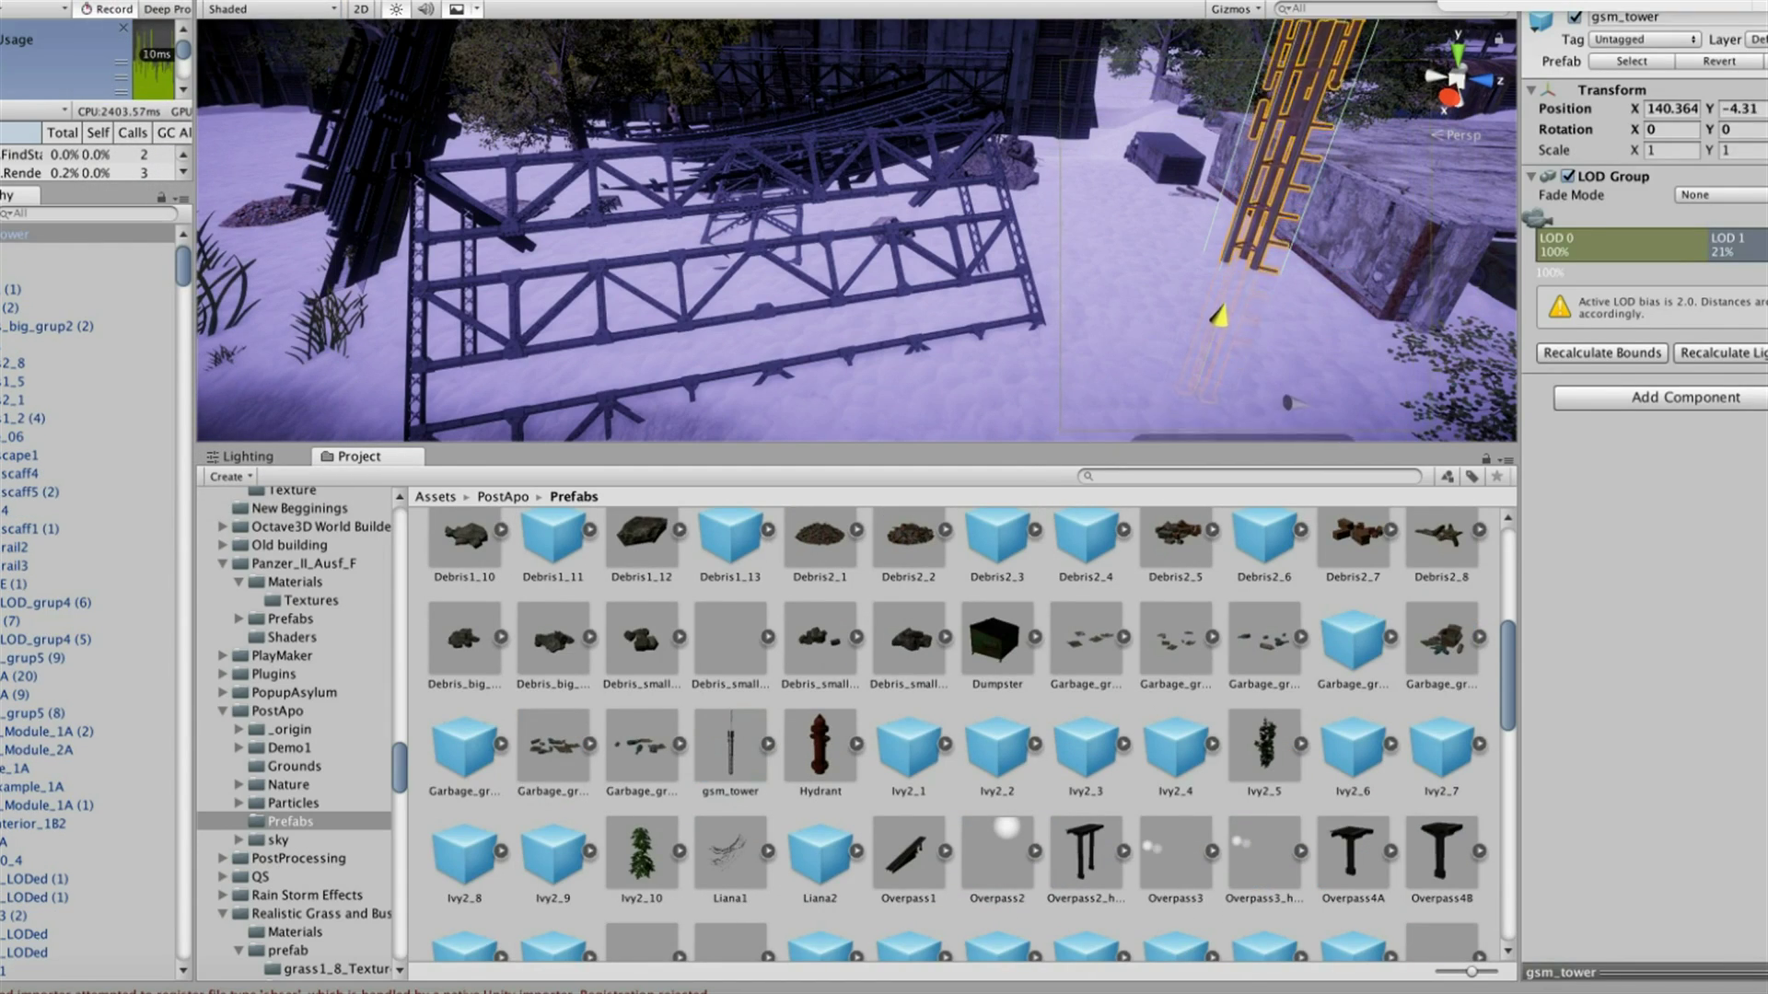
key("f")
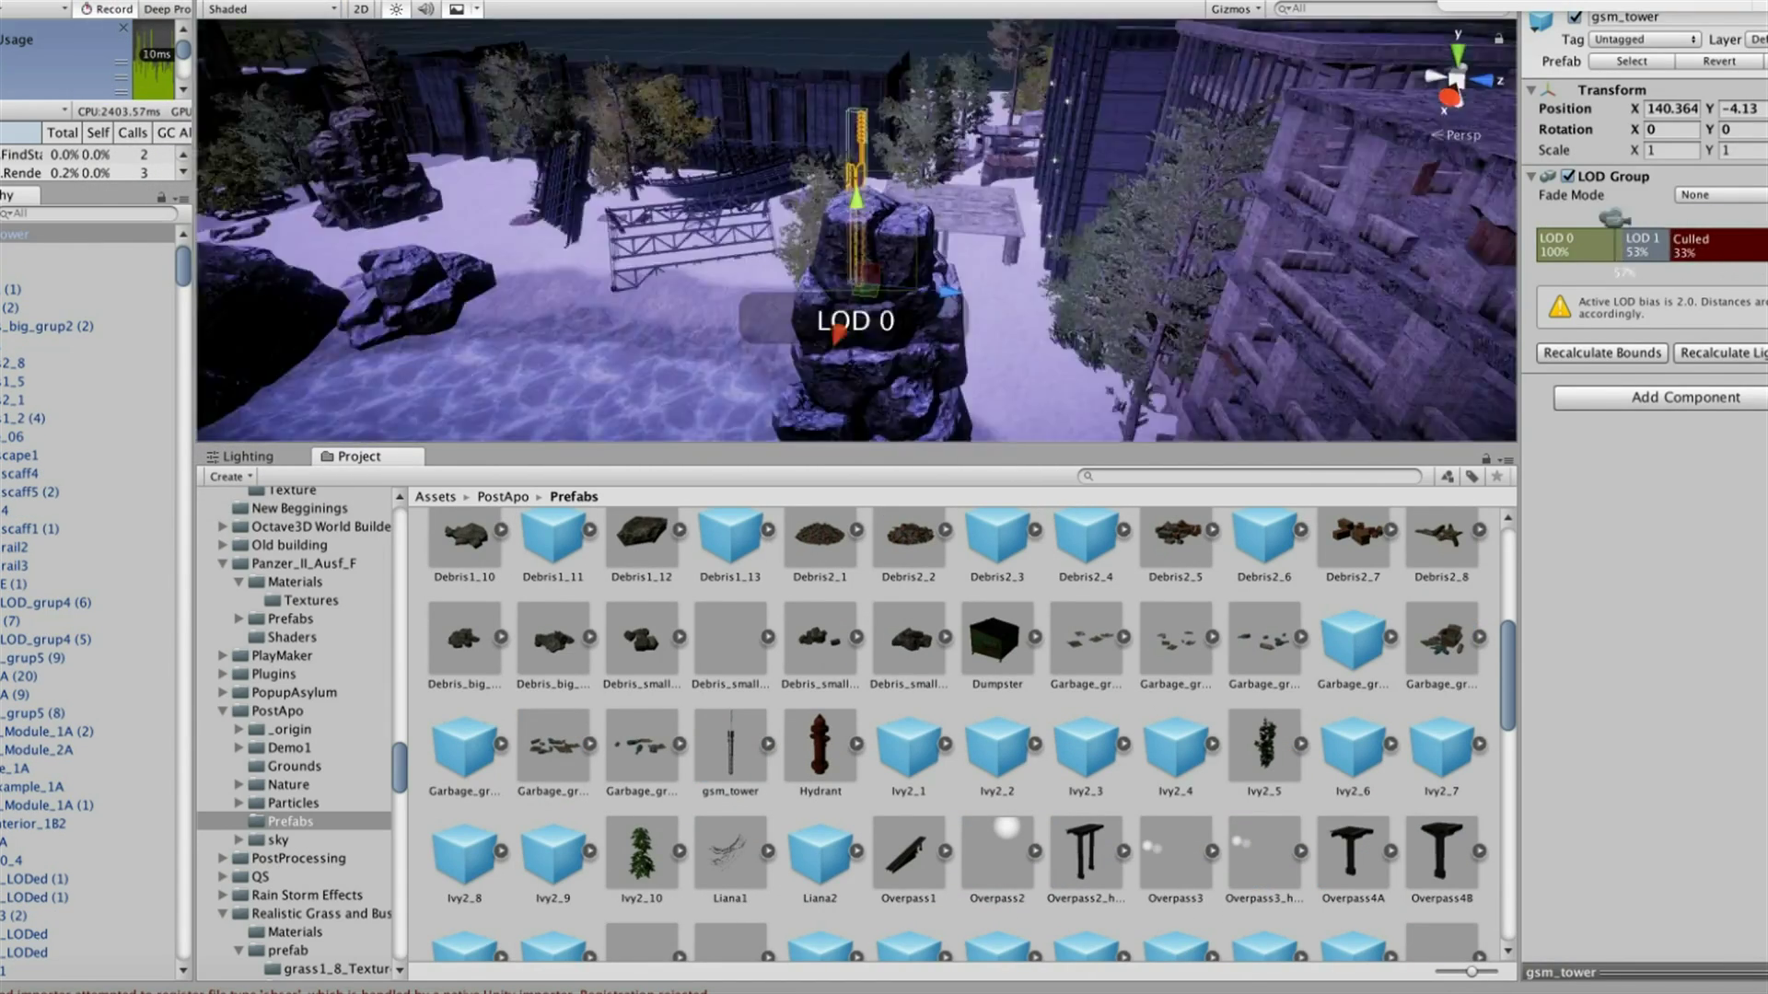
right_click_drag(856, 231, 1012, 230)
scroll(958, 727, "down", 2)
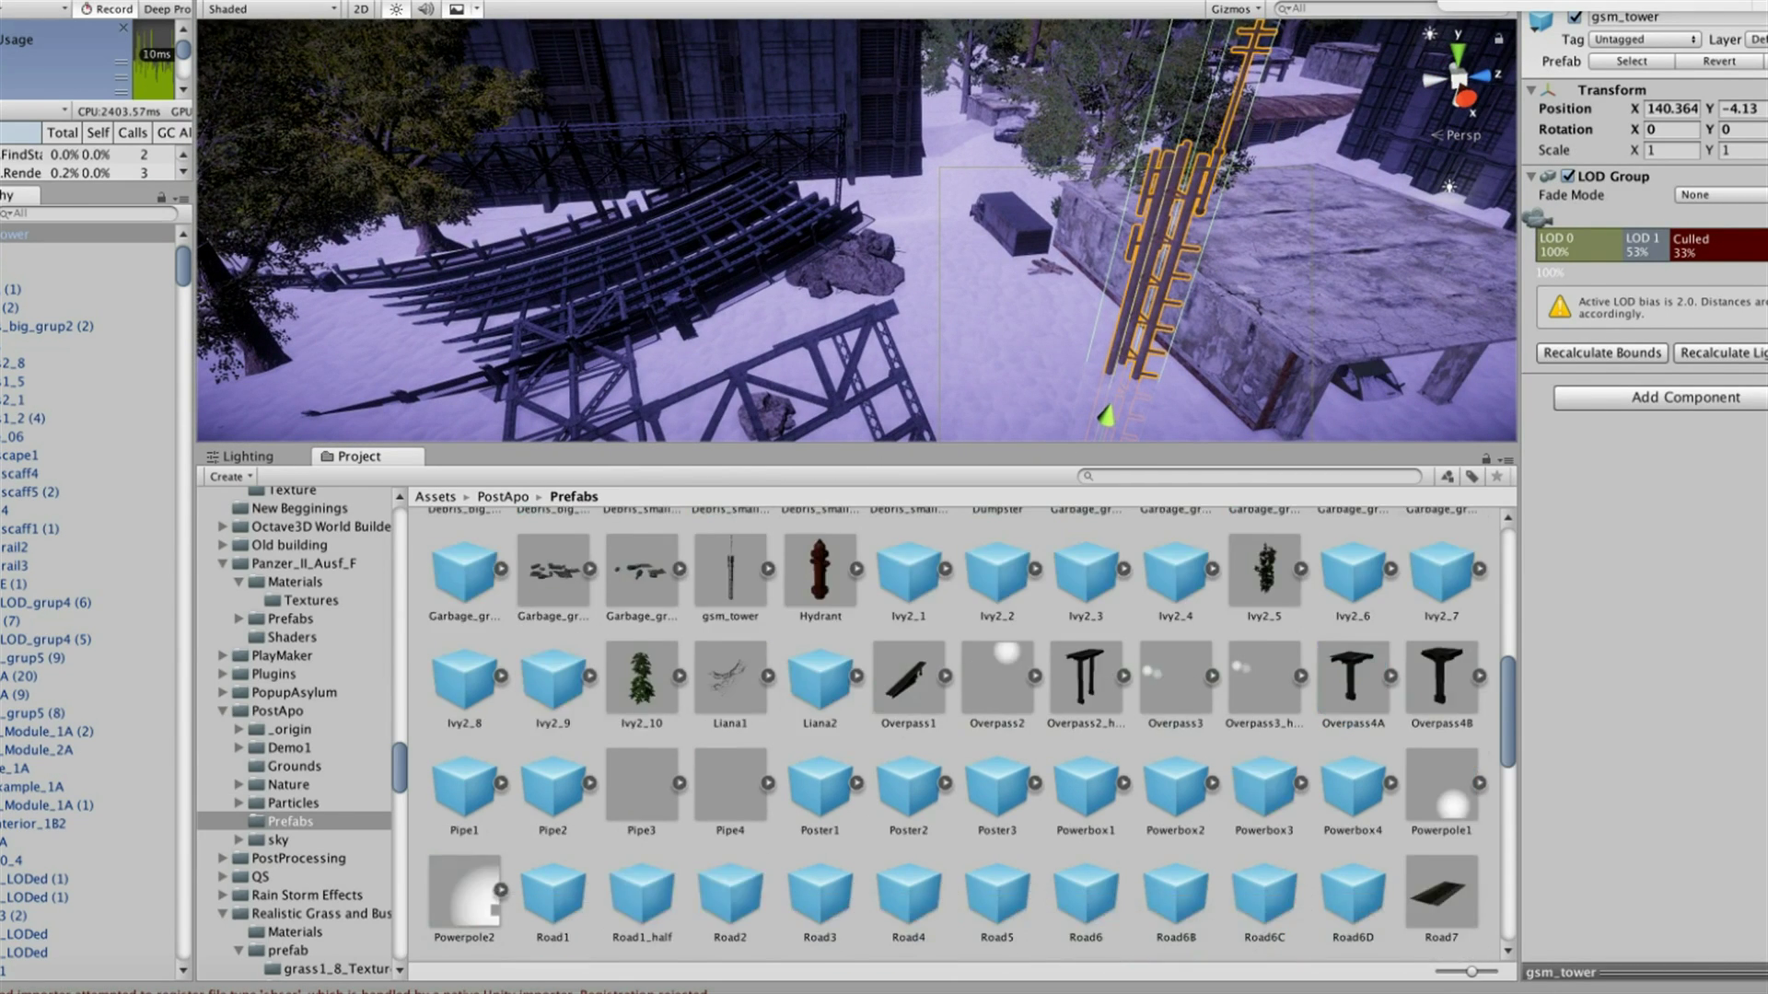
scroll(957, 727, "up", 5)
Add a Debris1_1 piece by the scaffolding and a Bus1 wreck on the snowy field
left_click_drag(719, 322, 750, 327)
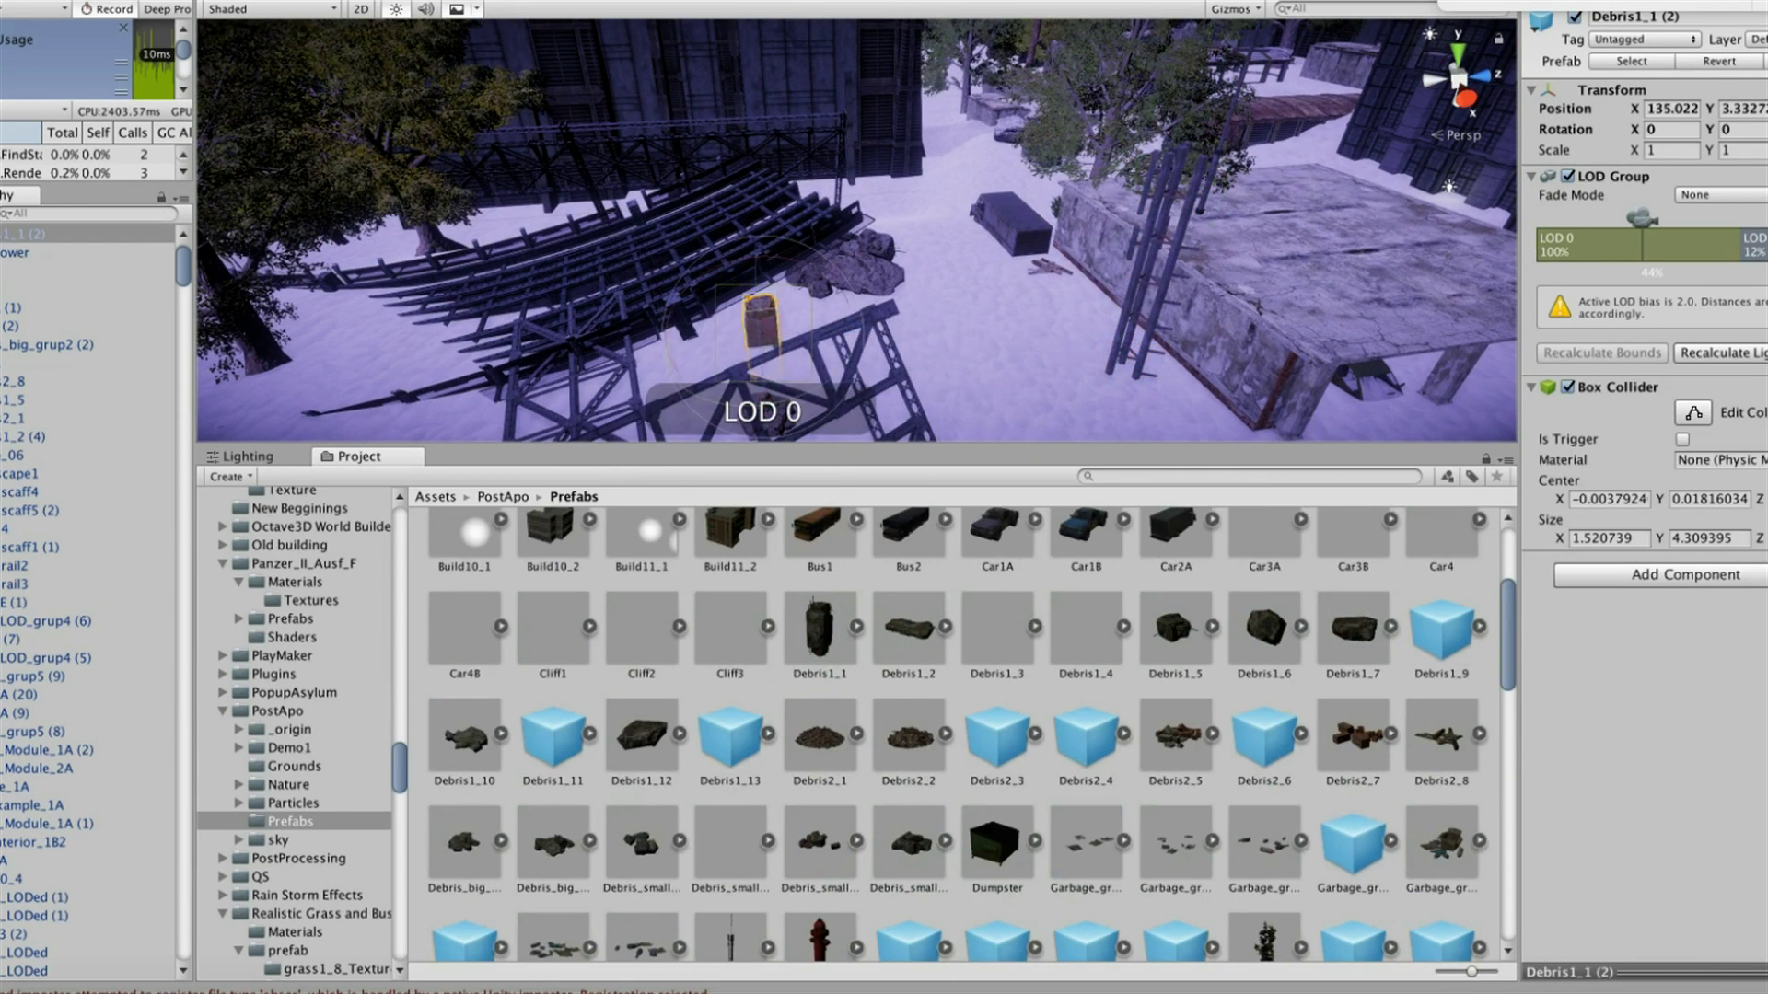
right_click_drag(856, 230, 644, 230)
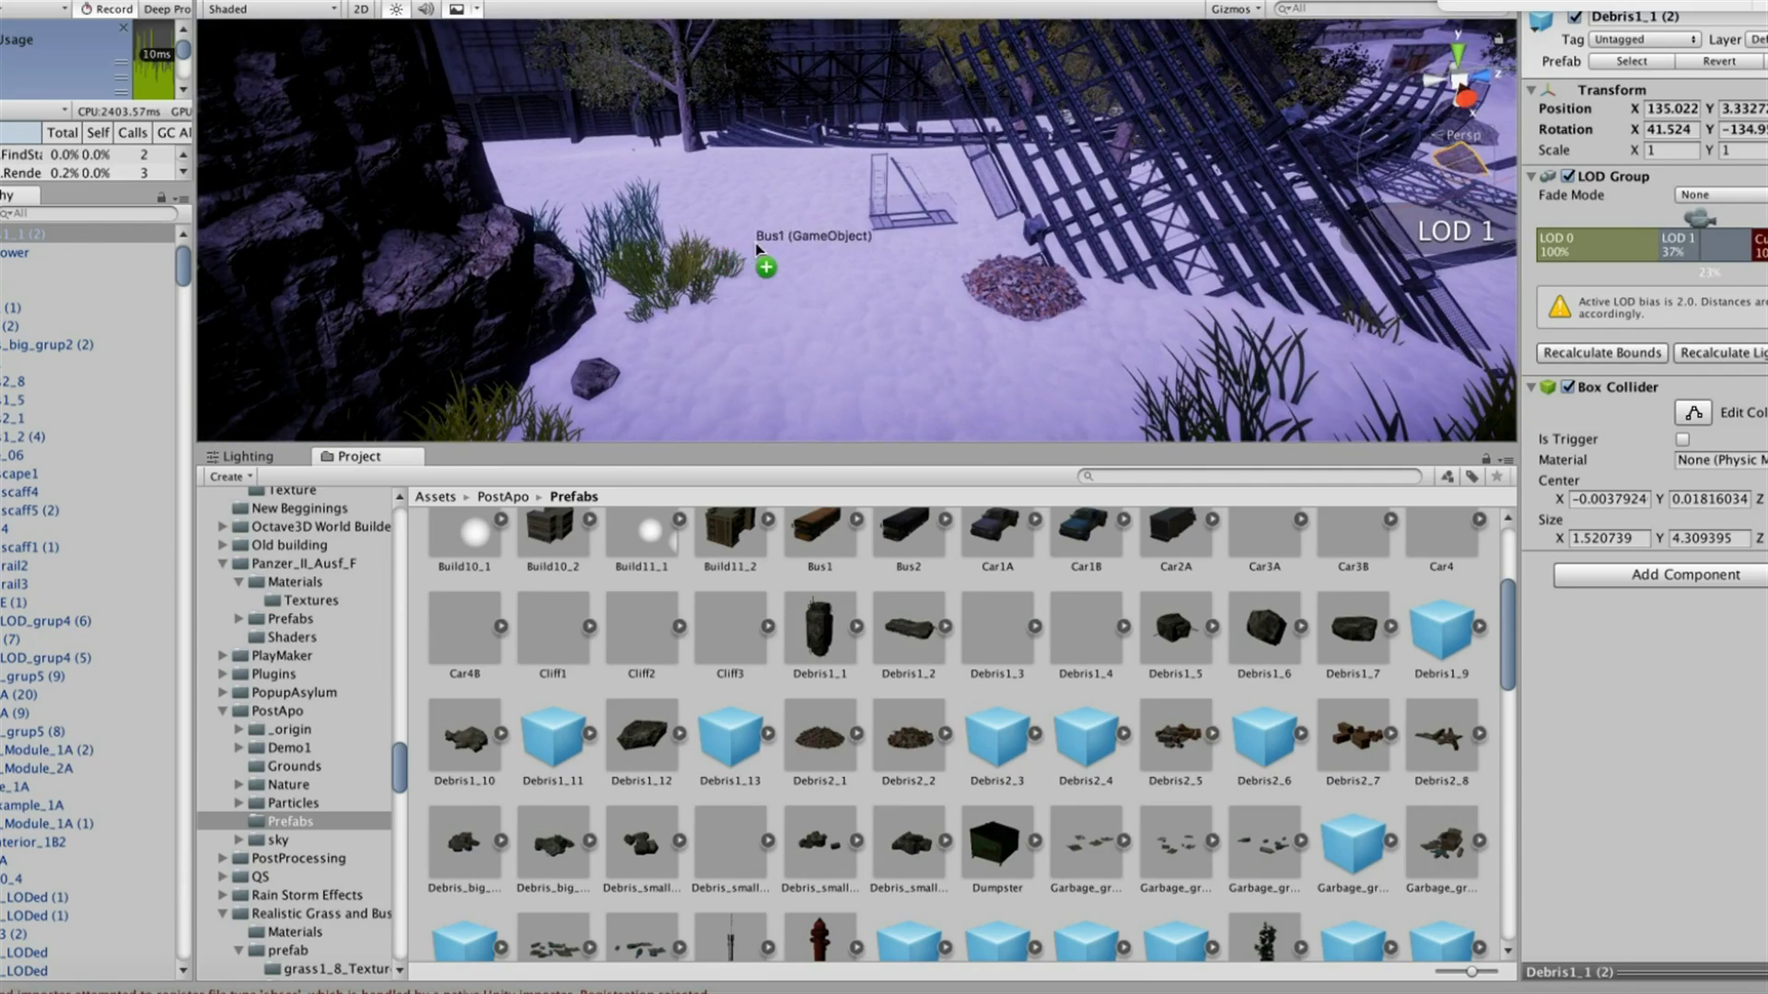
left_click_drag(756, 246, 718, 184)
right_click_drag(856, 230, 828, 239)
scroll(957, 737, "down", 3)
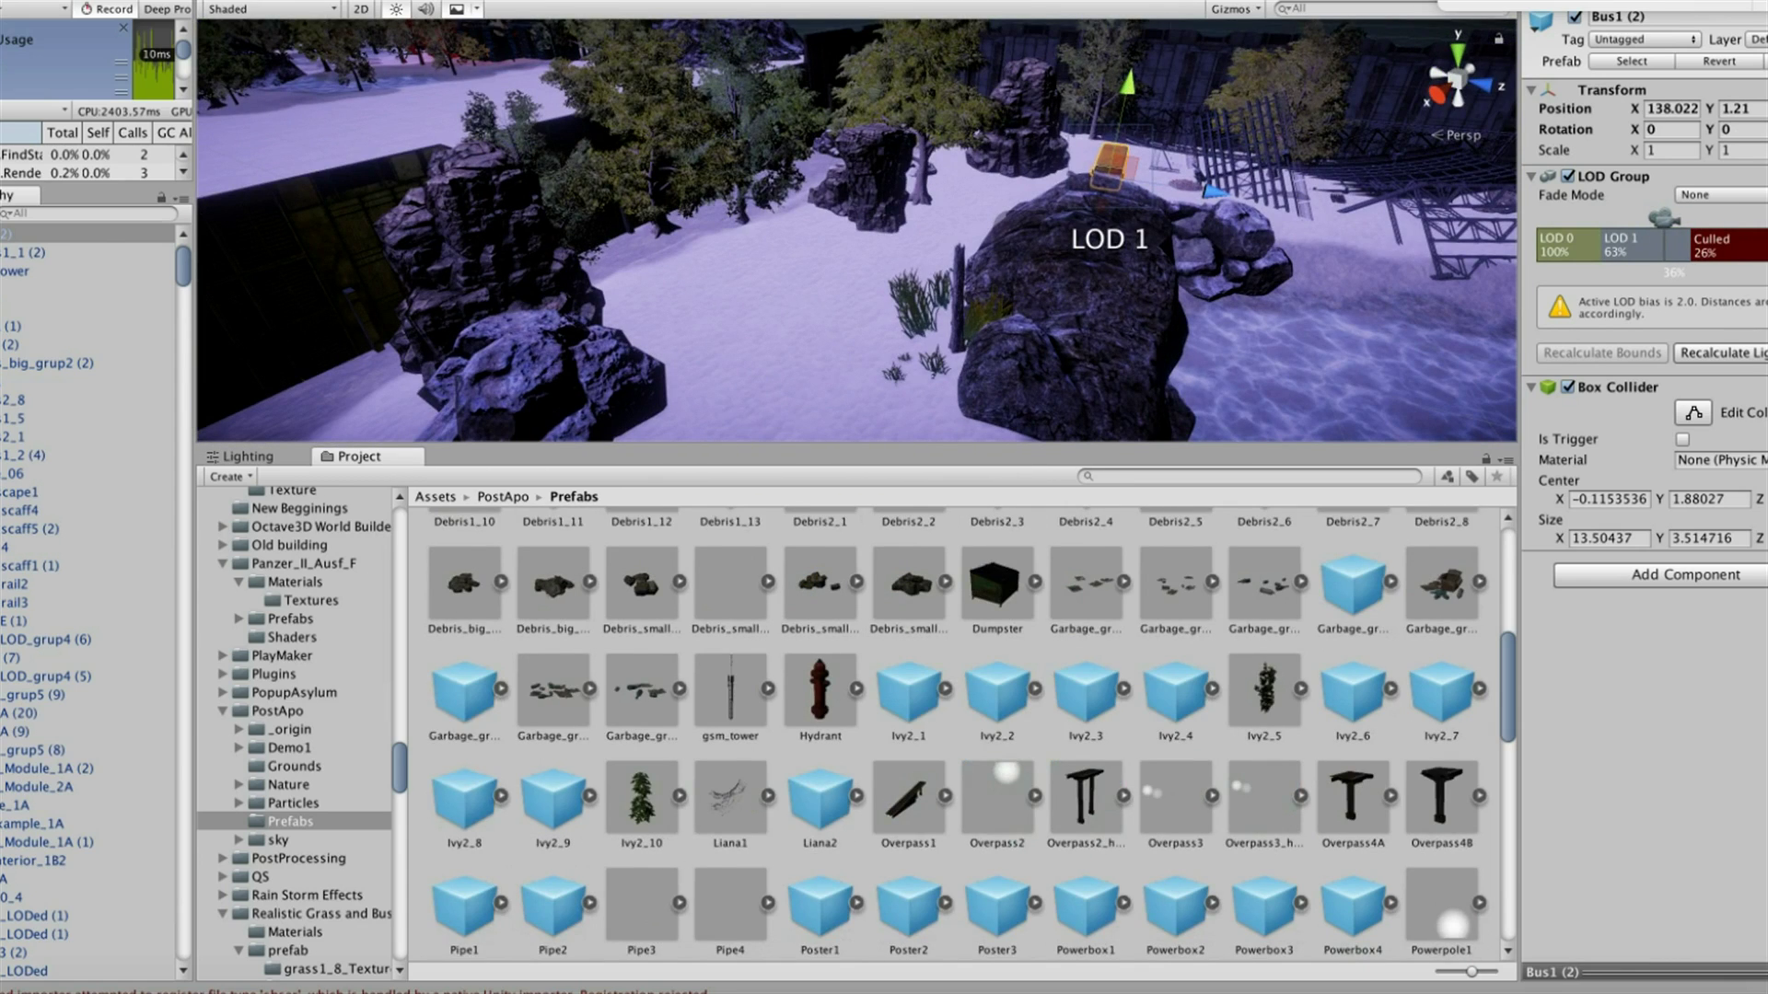
scroll(294, 736, "up", 6)
left_click(289, 643)
Place a Container_Prefab and a BenzinTank_Prefab, swapping the tank's Mesh Collider for a Box Collider
left_click_drag(644, 768, 671, 267)
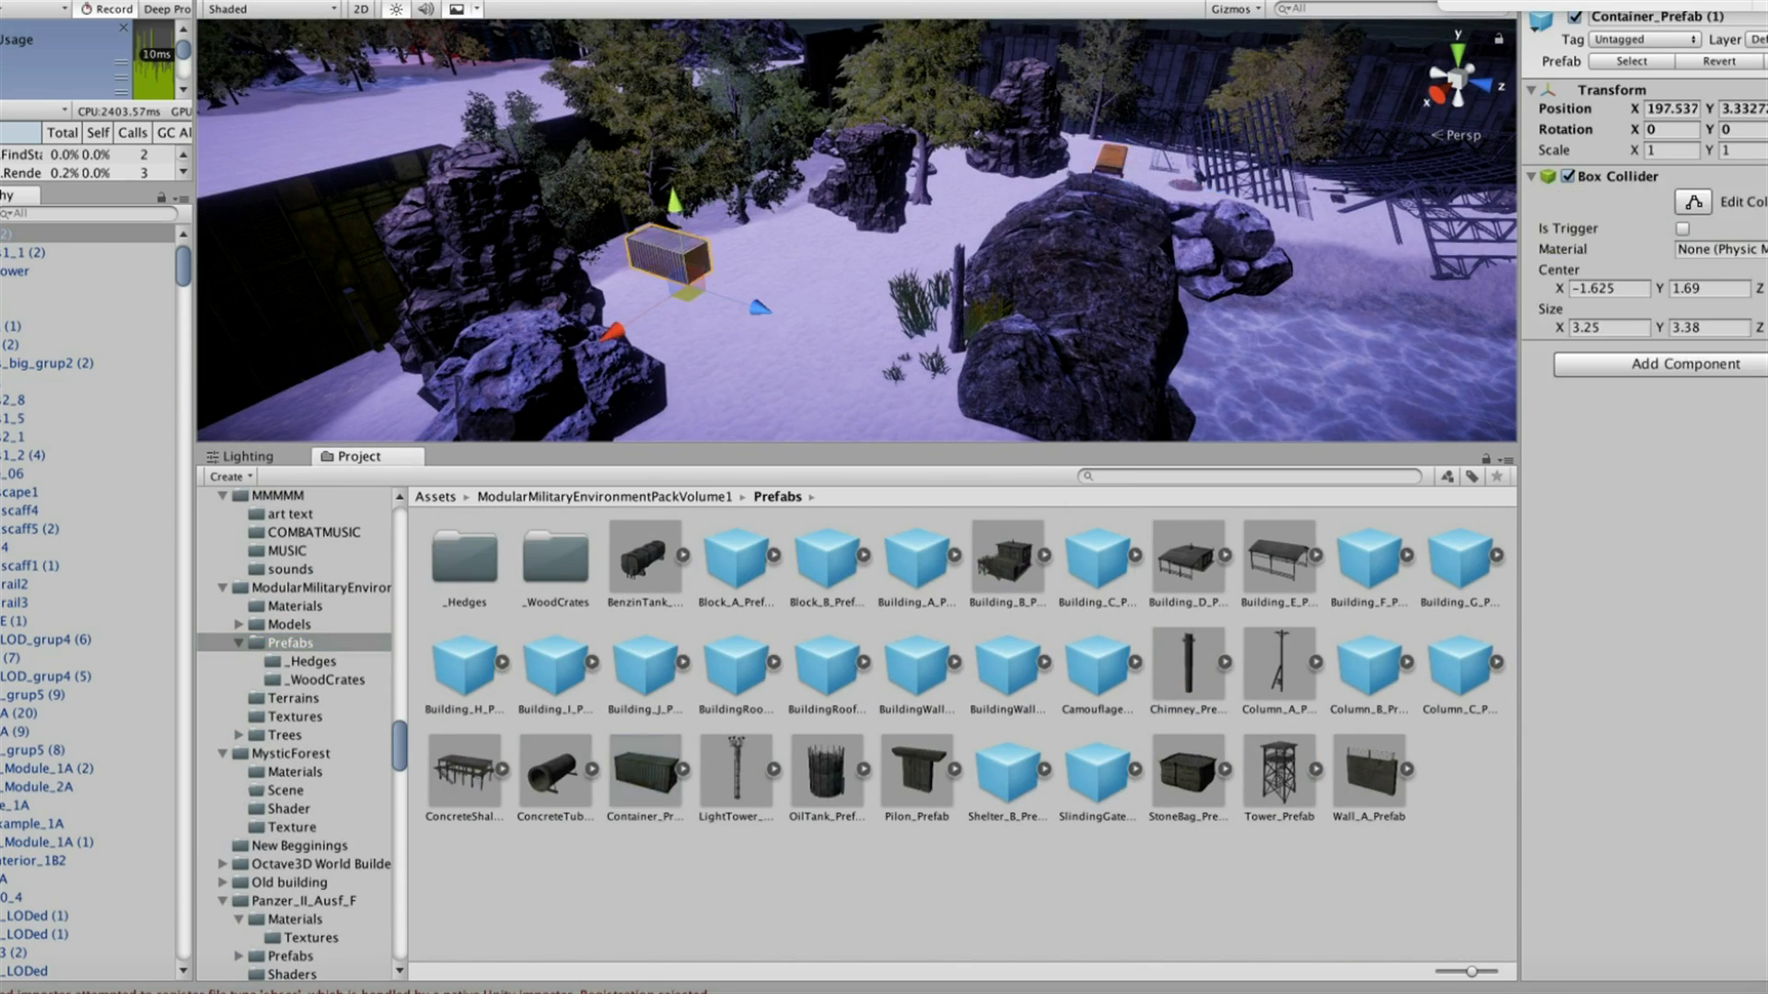
left_click_drag(739, 336, 760, 276)
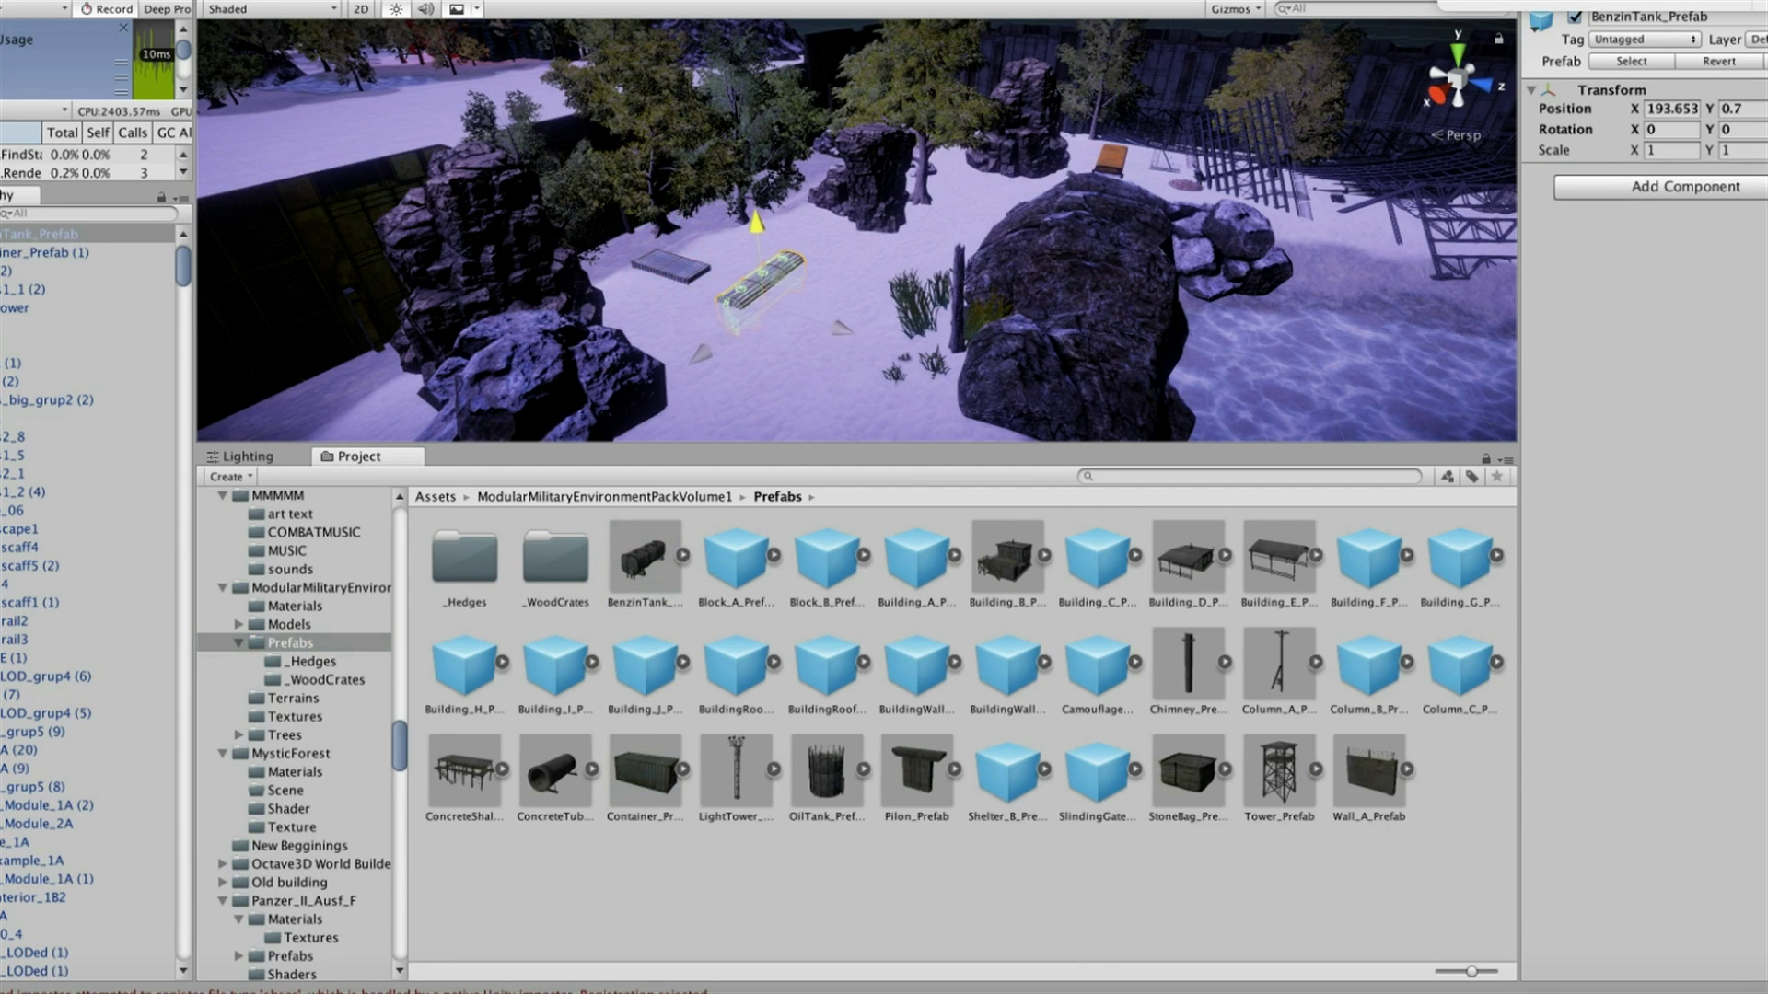
left_click(37, 271)
right_click(1648, 600)
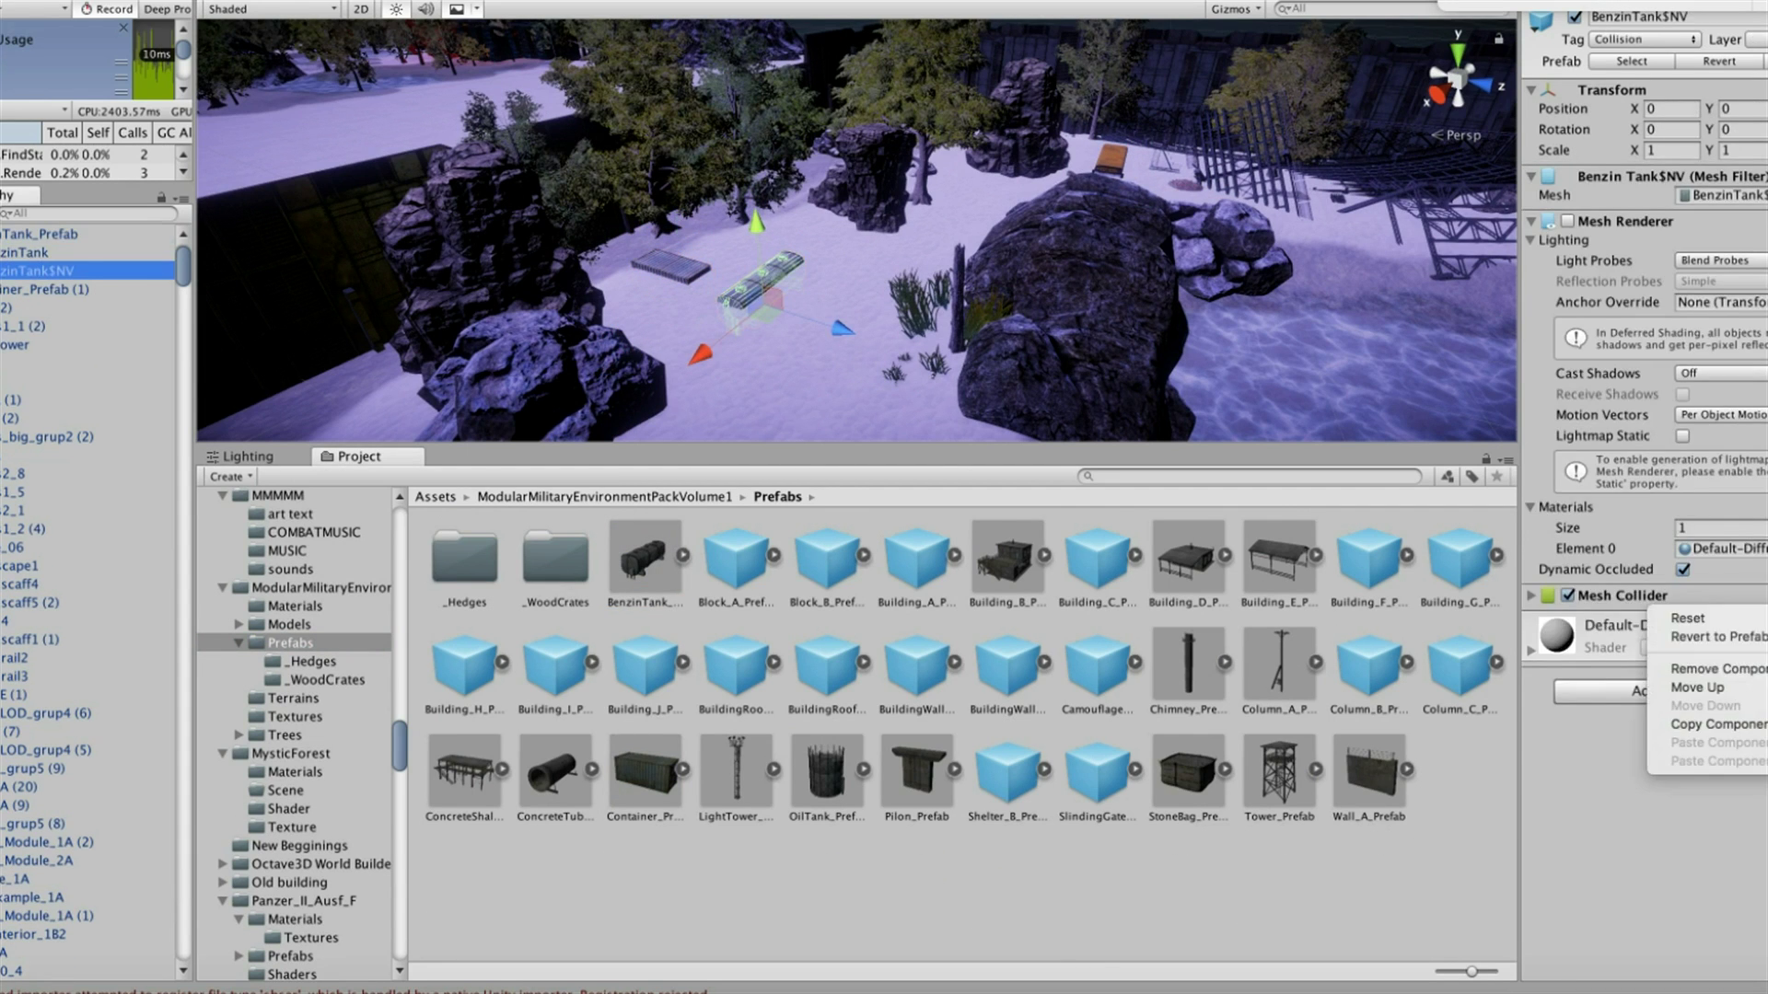
left_click(1698, 669)
left_click(1686, 668)
left_click(1612, 410)
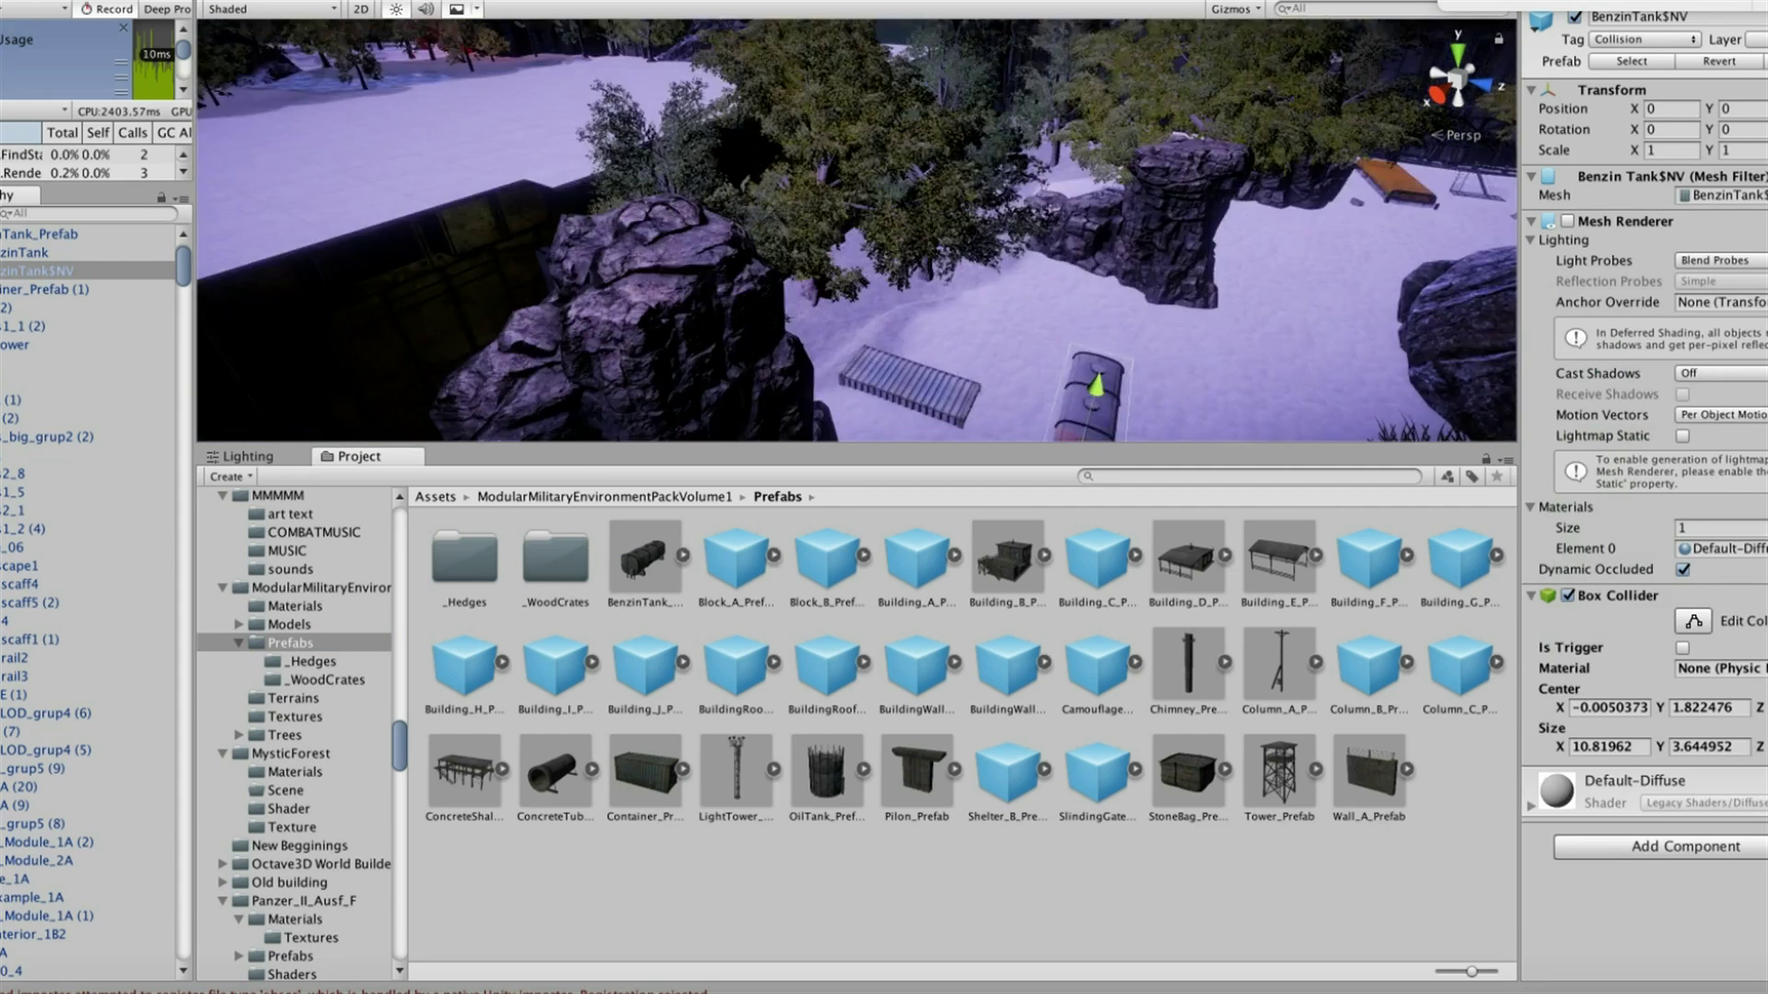
Erase the stray fern growing on the container using terrain painting
scroll(856, 276, "up", 5)
left_click(921, 387)
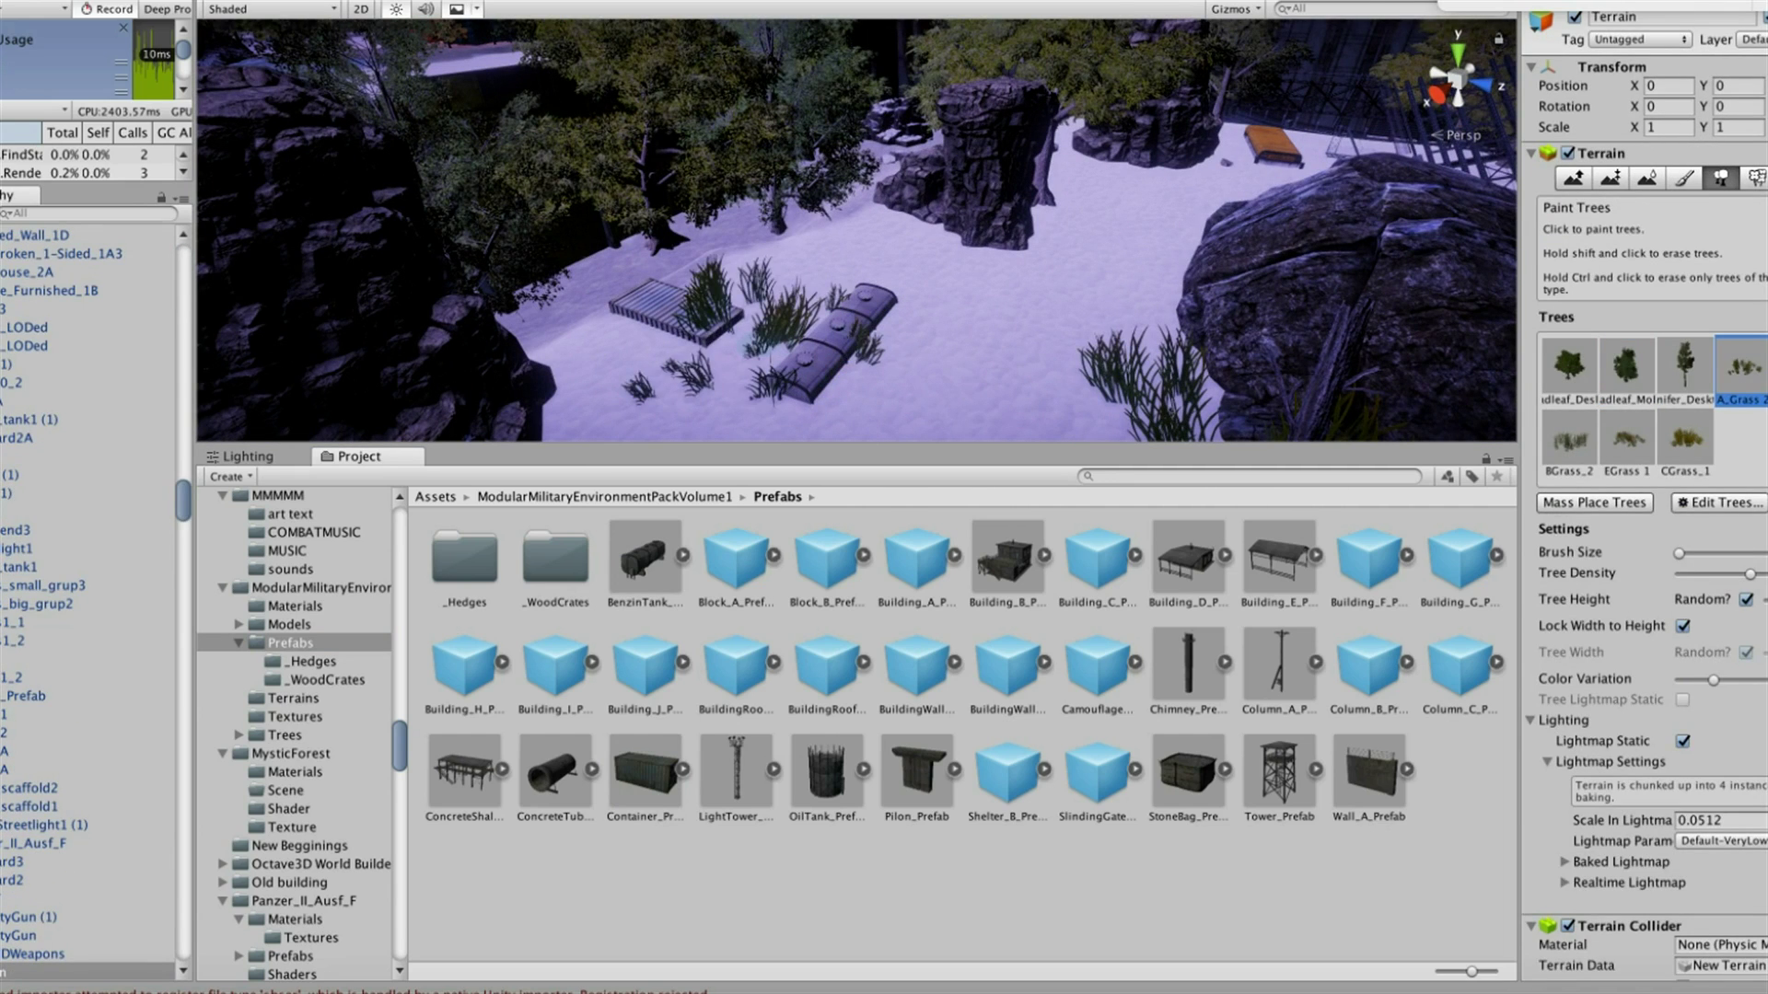
right_click_drag(784, 343, 884, 414)
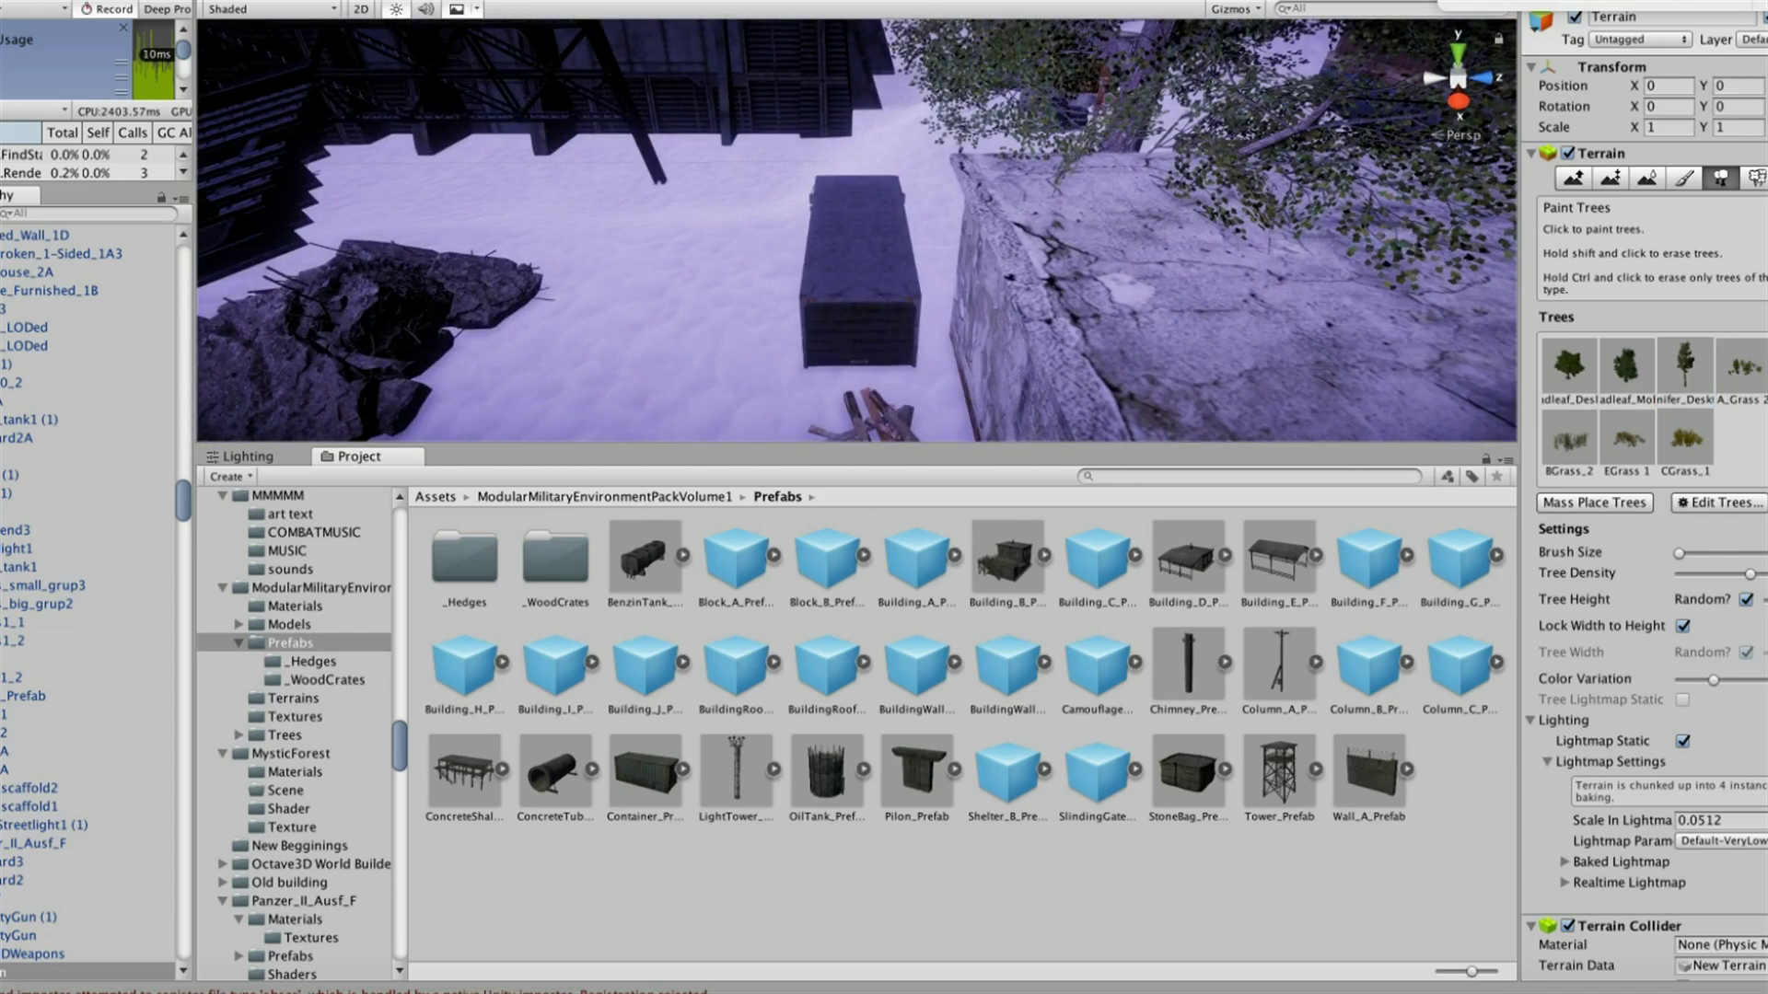
left_click(880, 313, "shift")
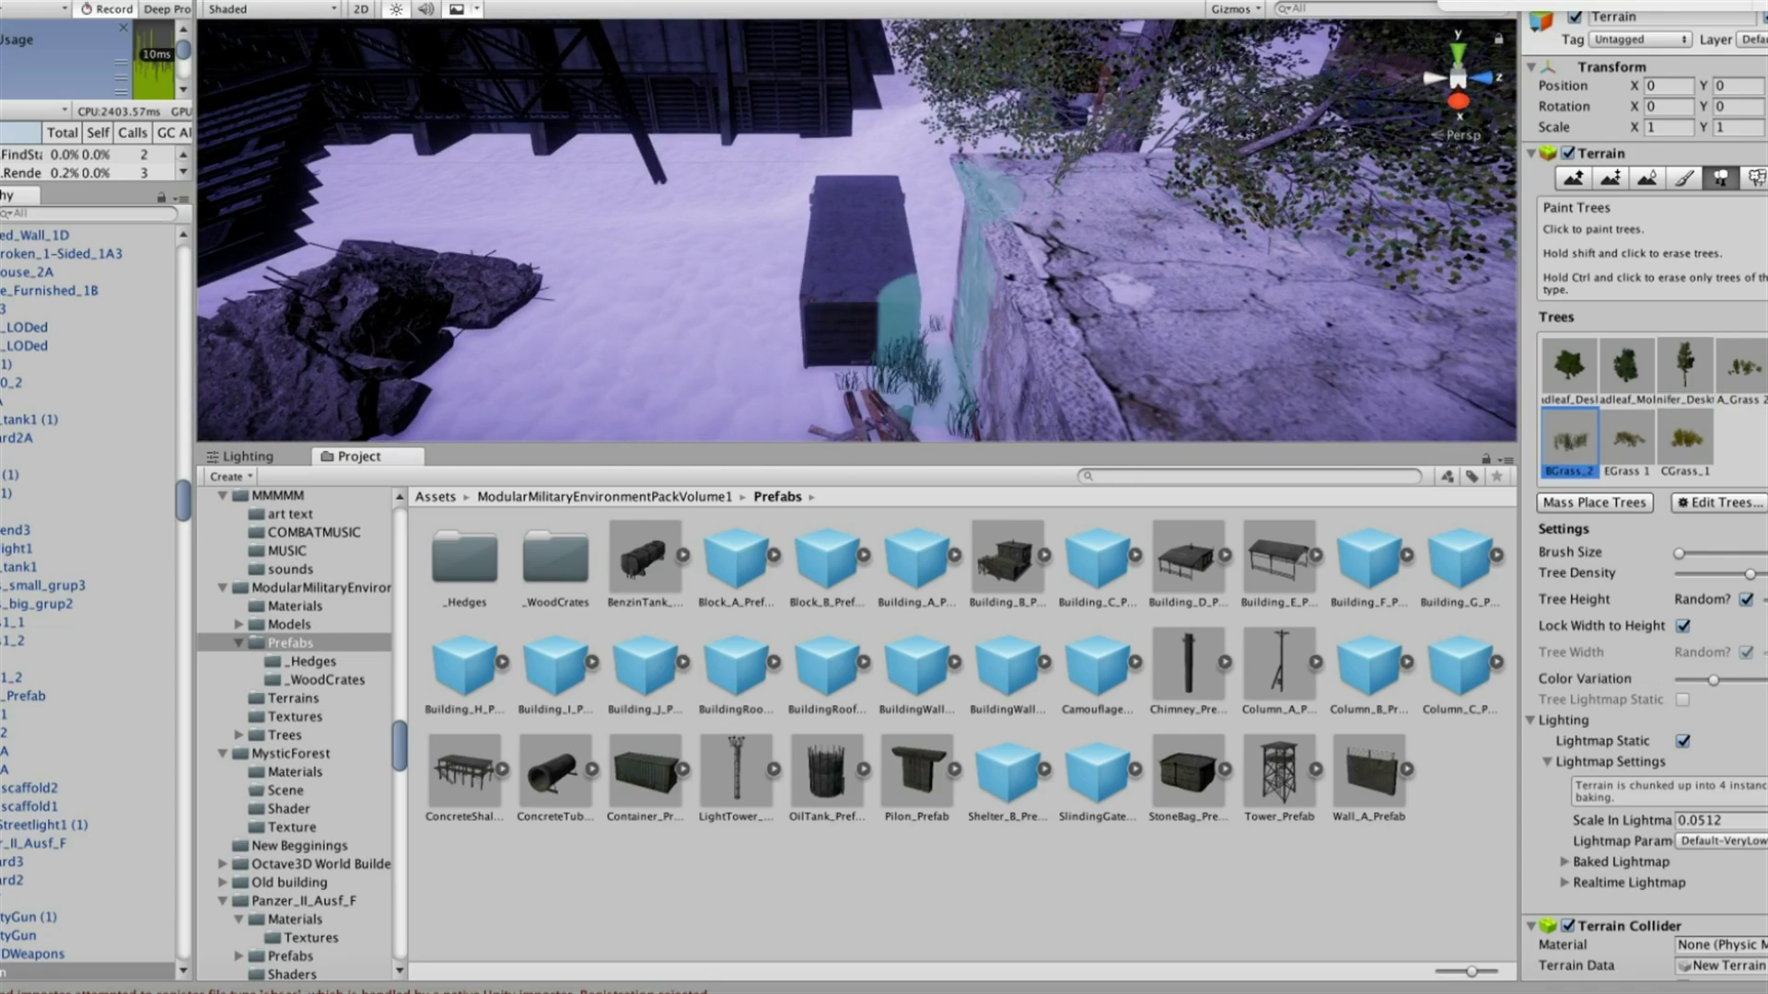
right_click_drag(881, 313, 902, 331)
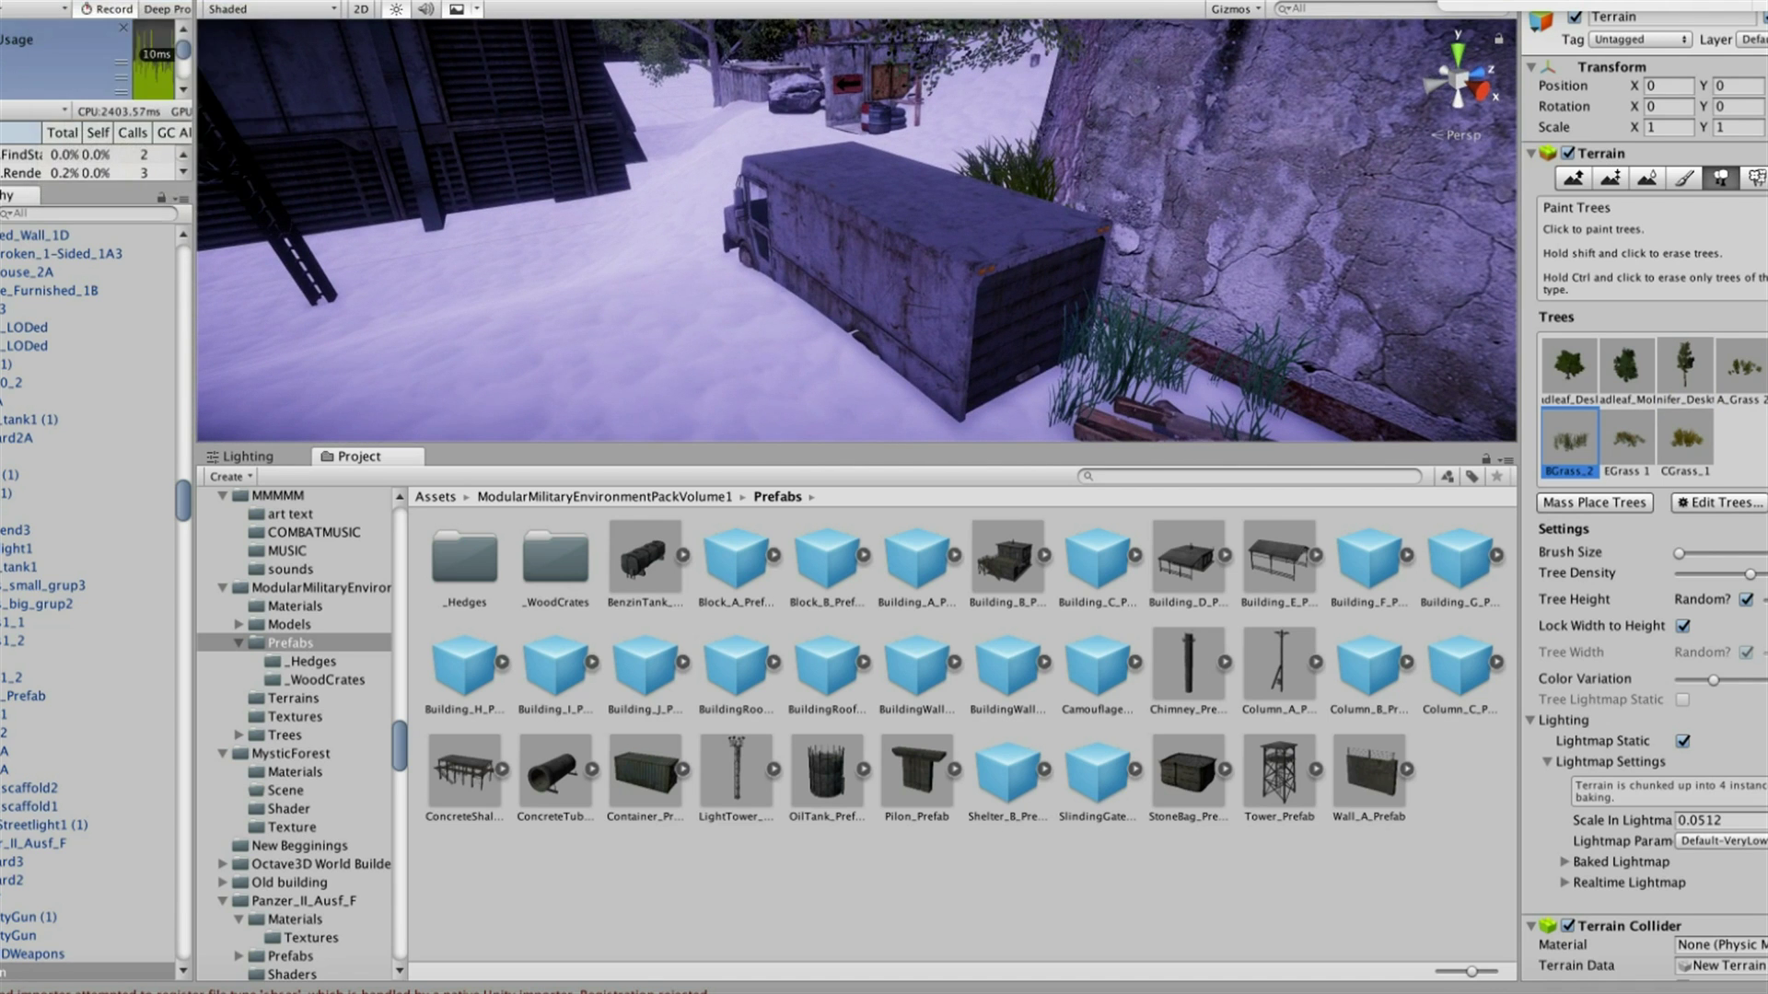
Place a Debris1_2 piece from PostApo Prefabs on the truck roof
left_click(555, 559)
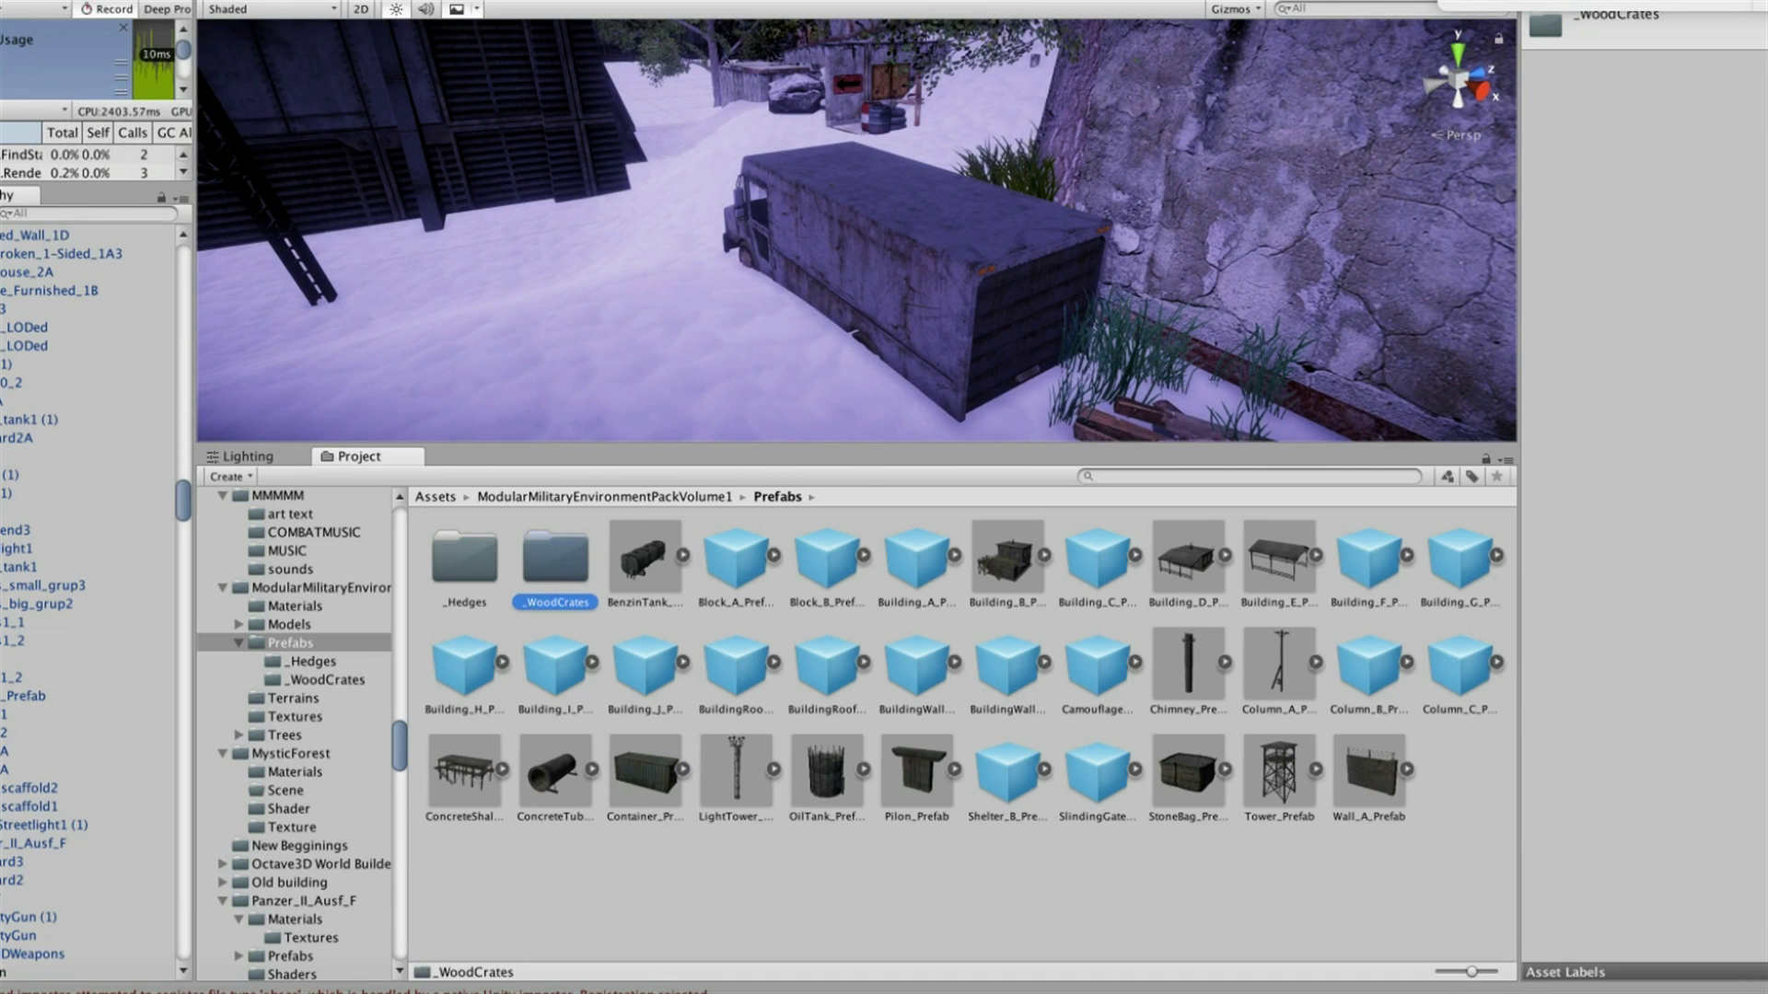
left_click(290, 796)
left_click_drag(908, 879, 901, 195)
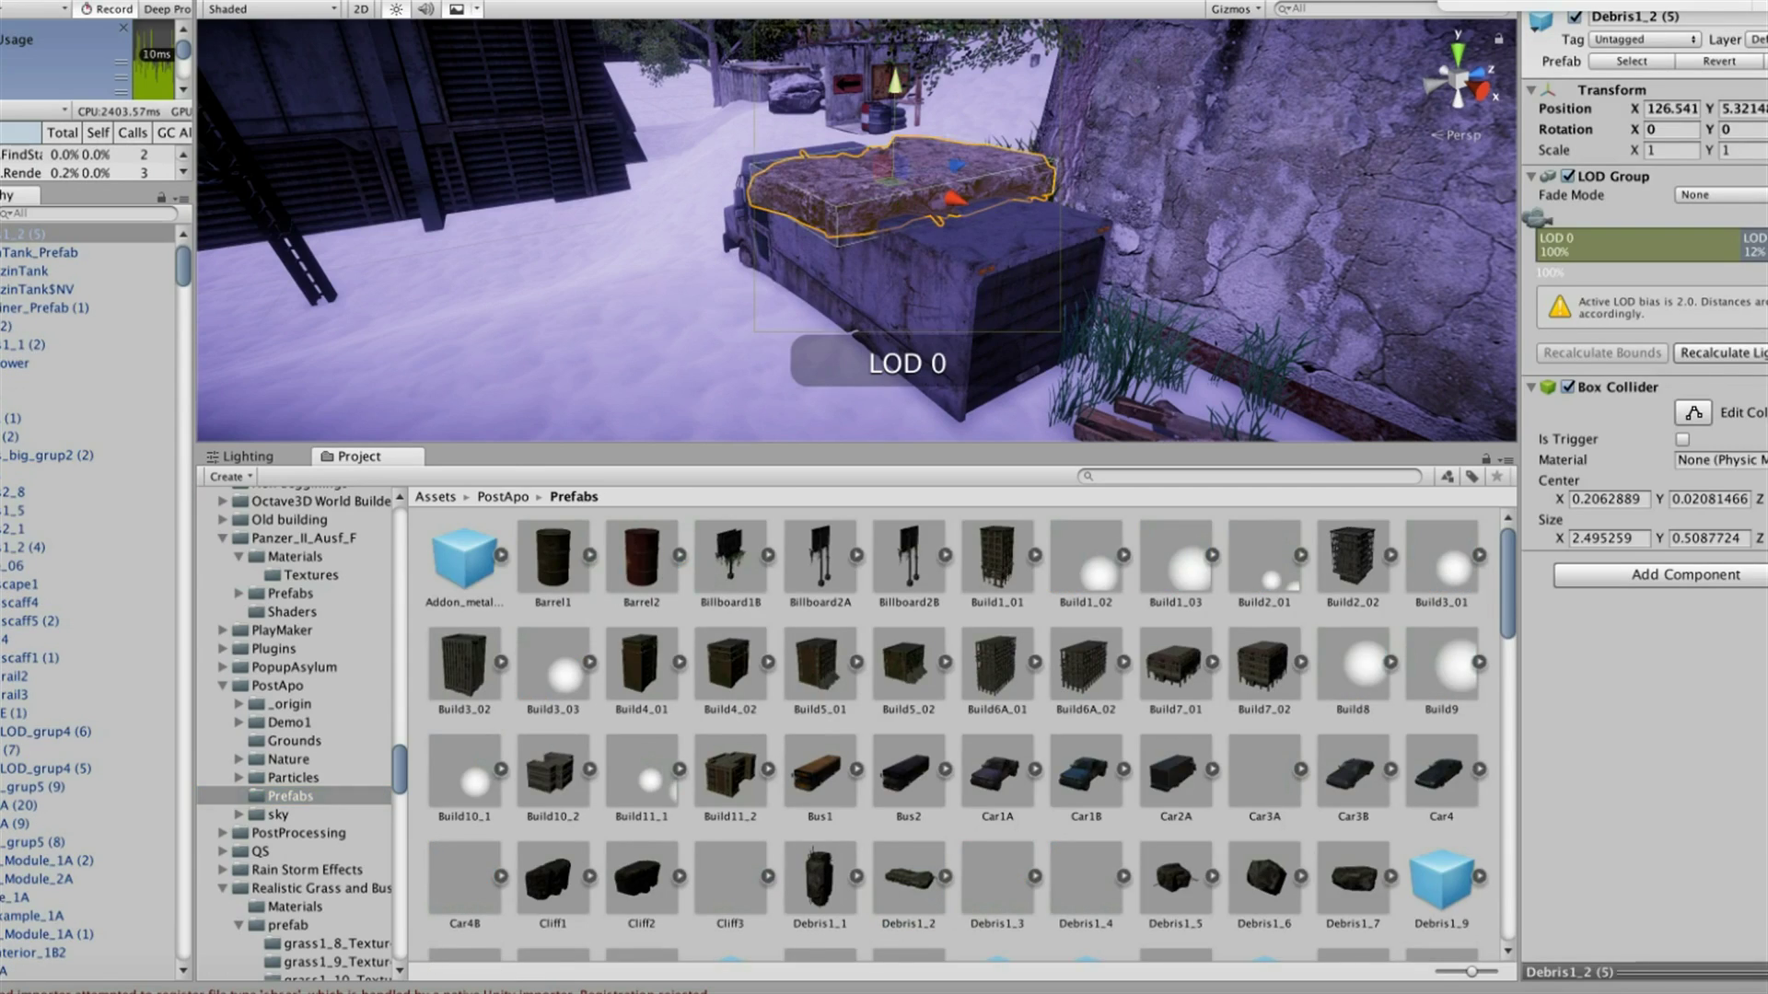
Place a Road_end3 piece on the snow and scrub its LOD Group slider to preview detail levels
scroll(856, 230, "down", 10)
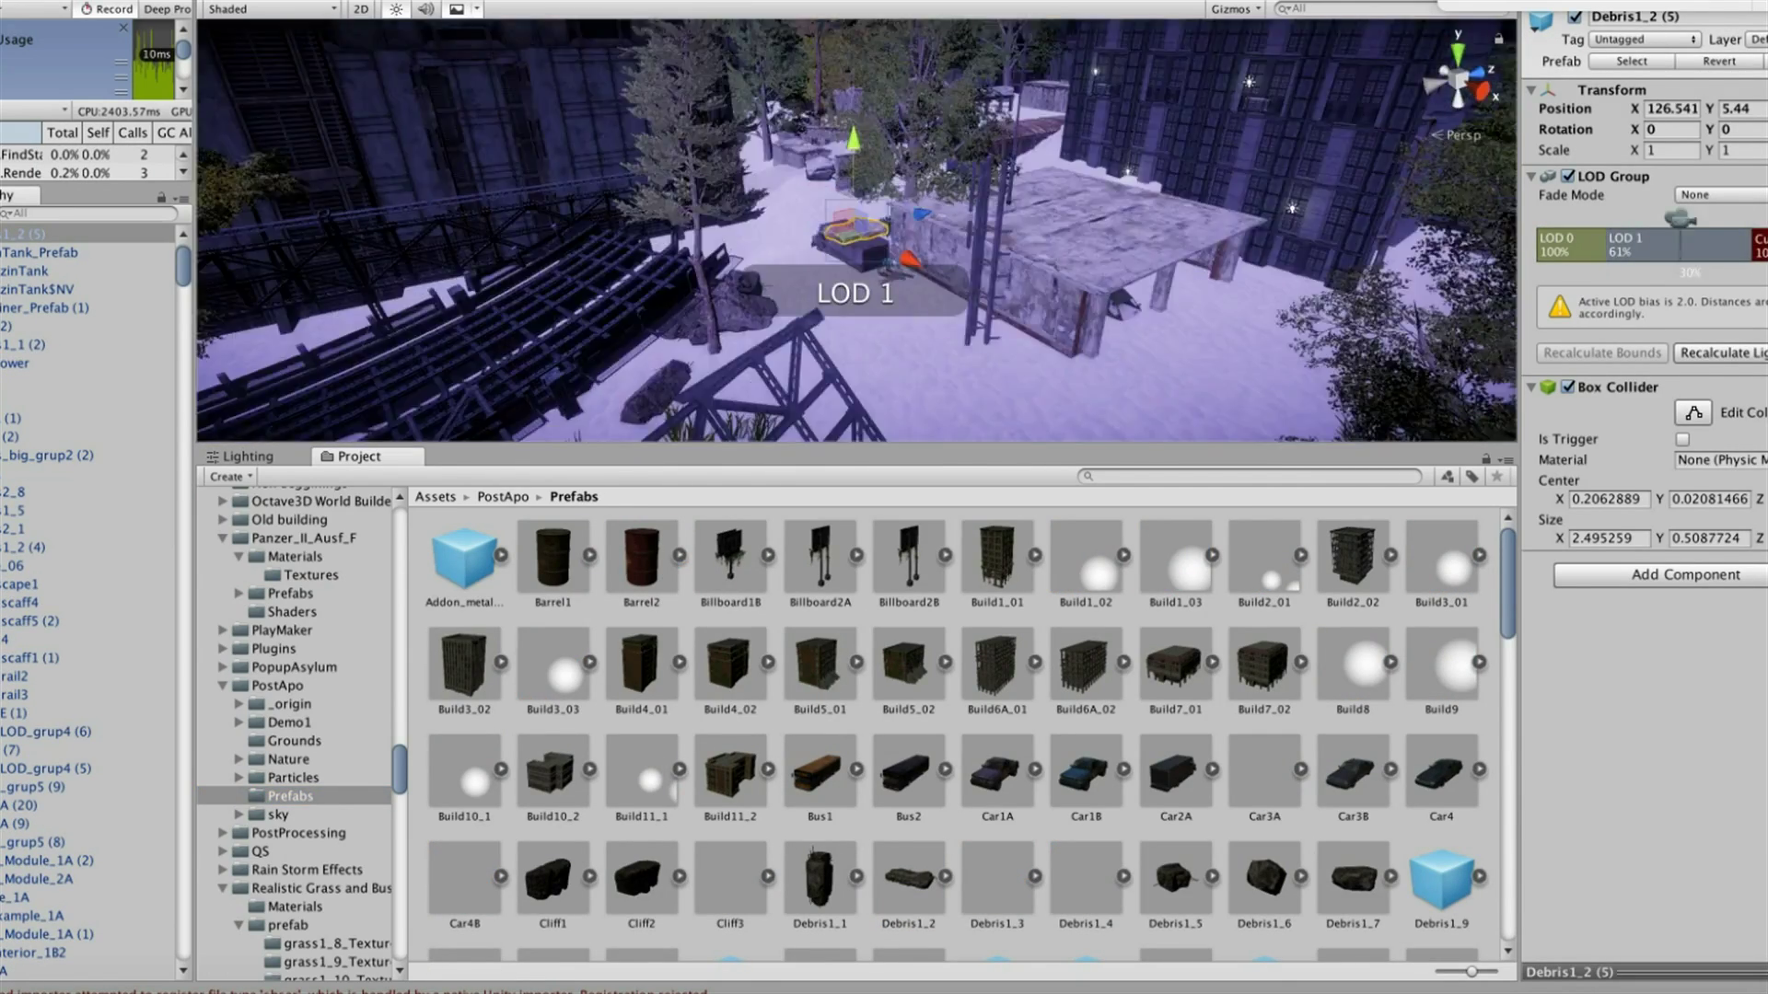
right_click_drag(856, 231, 1012, 240)
scroll(957, 737, "down", 5)
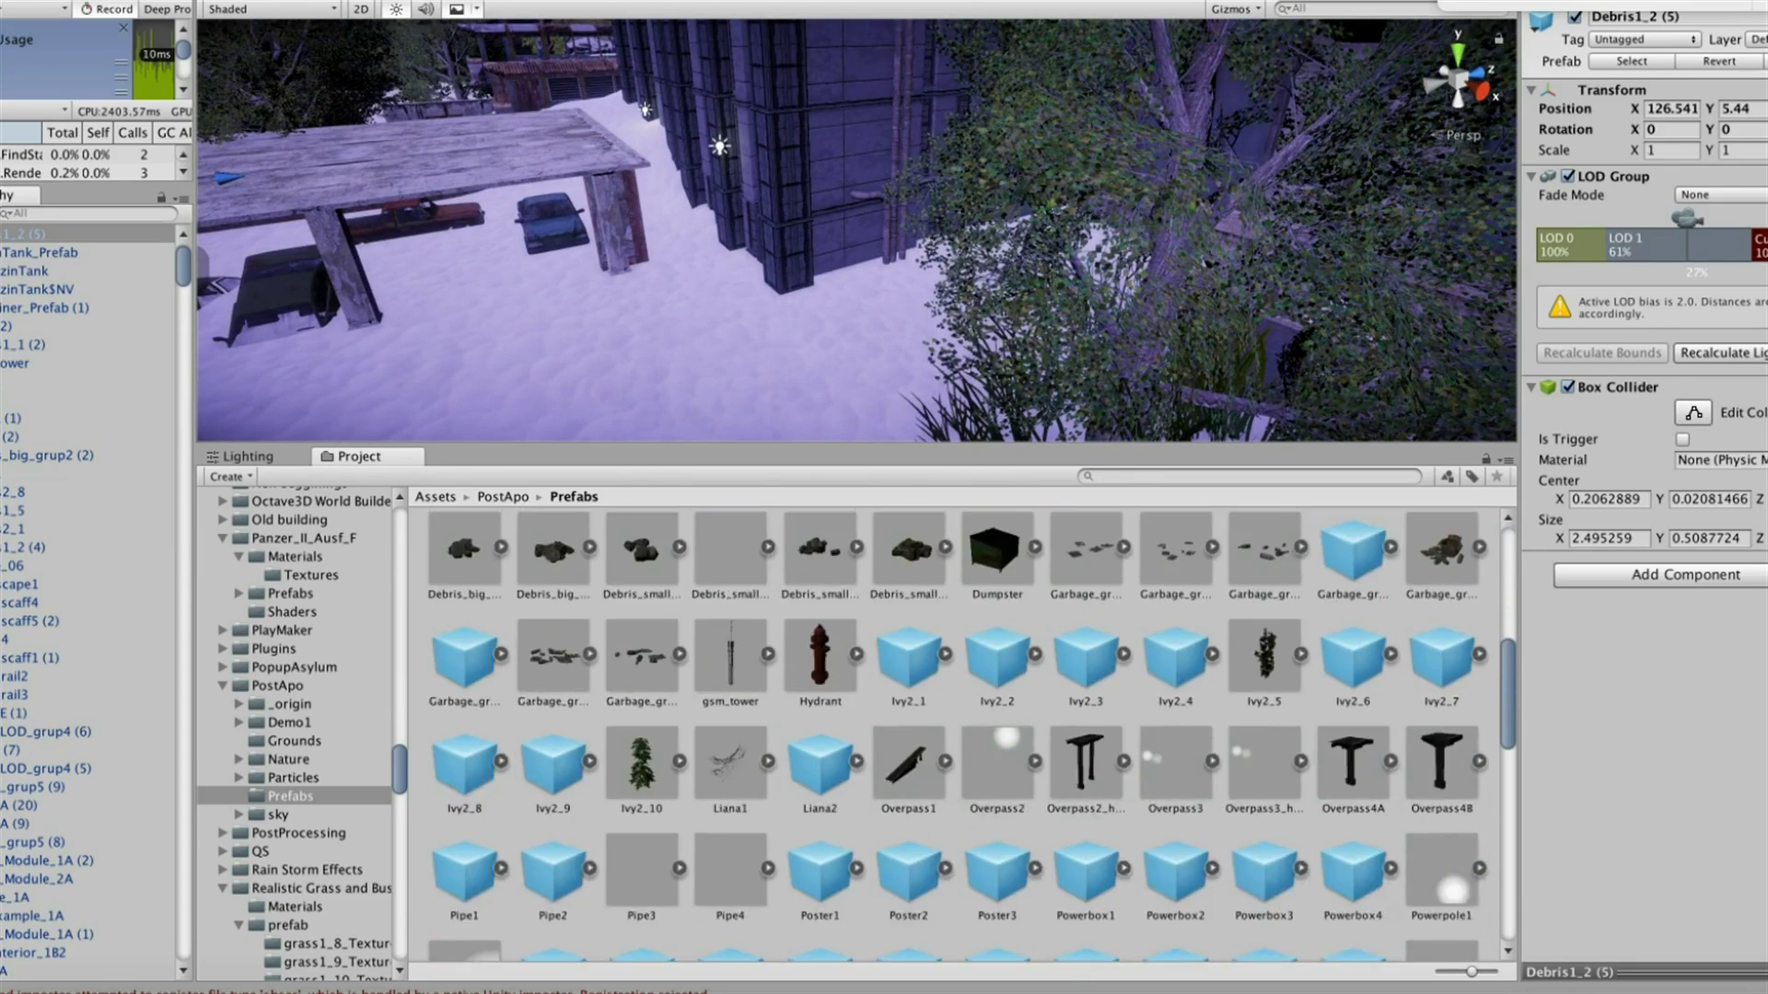
scroll(552, 829, "down", 5)
left_click_drag(552, 907, 722, 355)
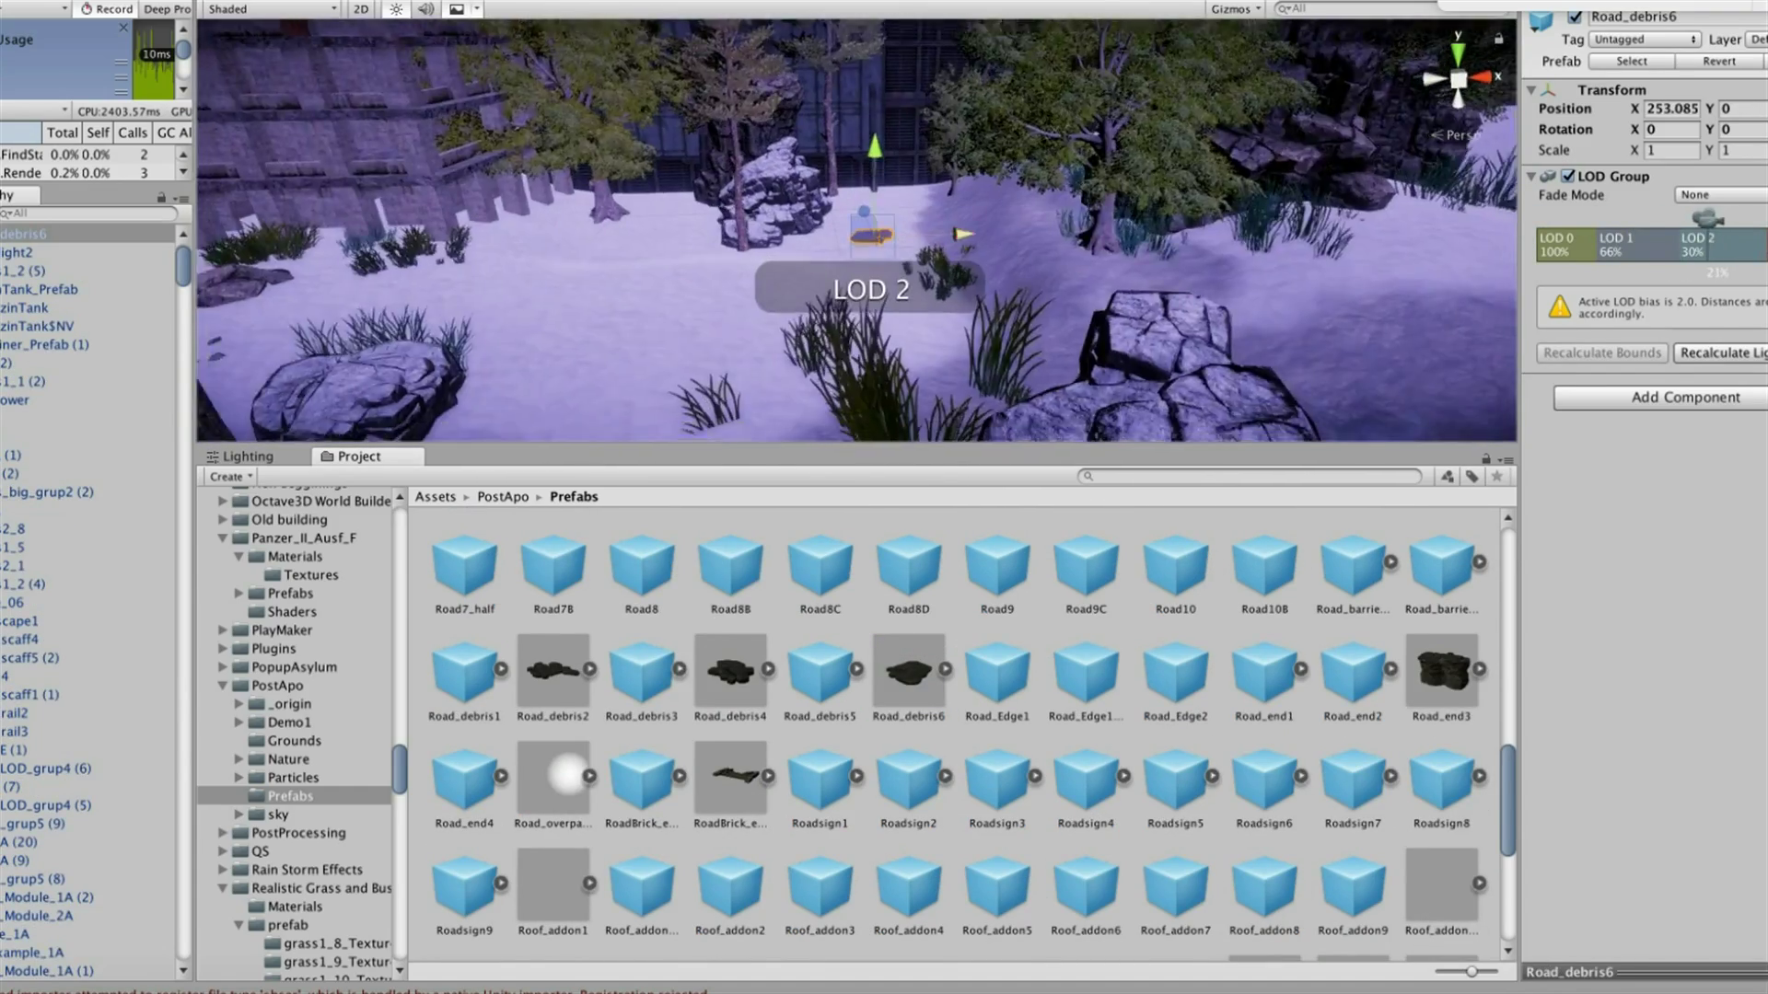
left_click_drag(934, 362, 937, 364)
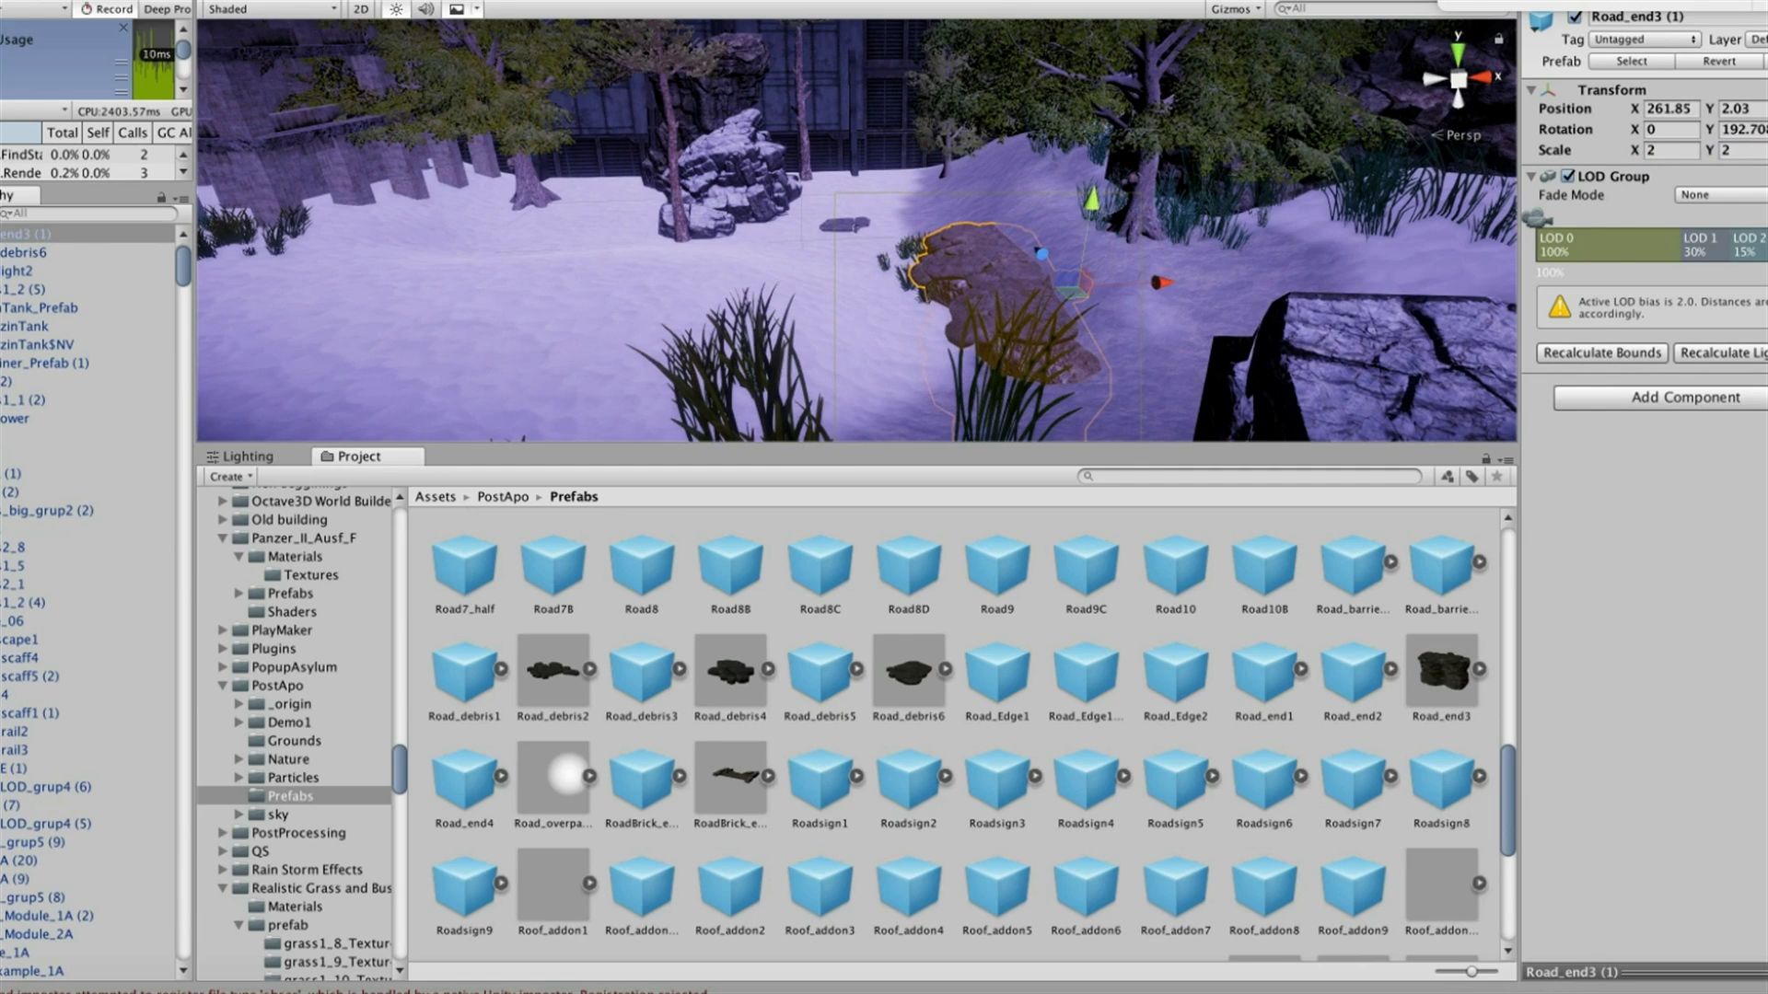
left_click_drag(1536, 218, 1683, 218)
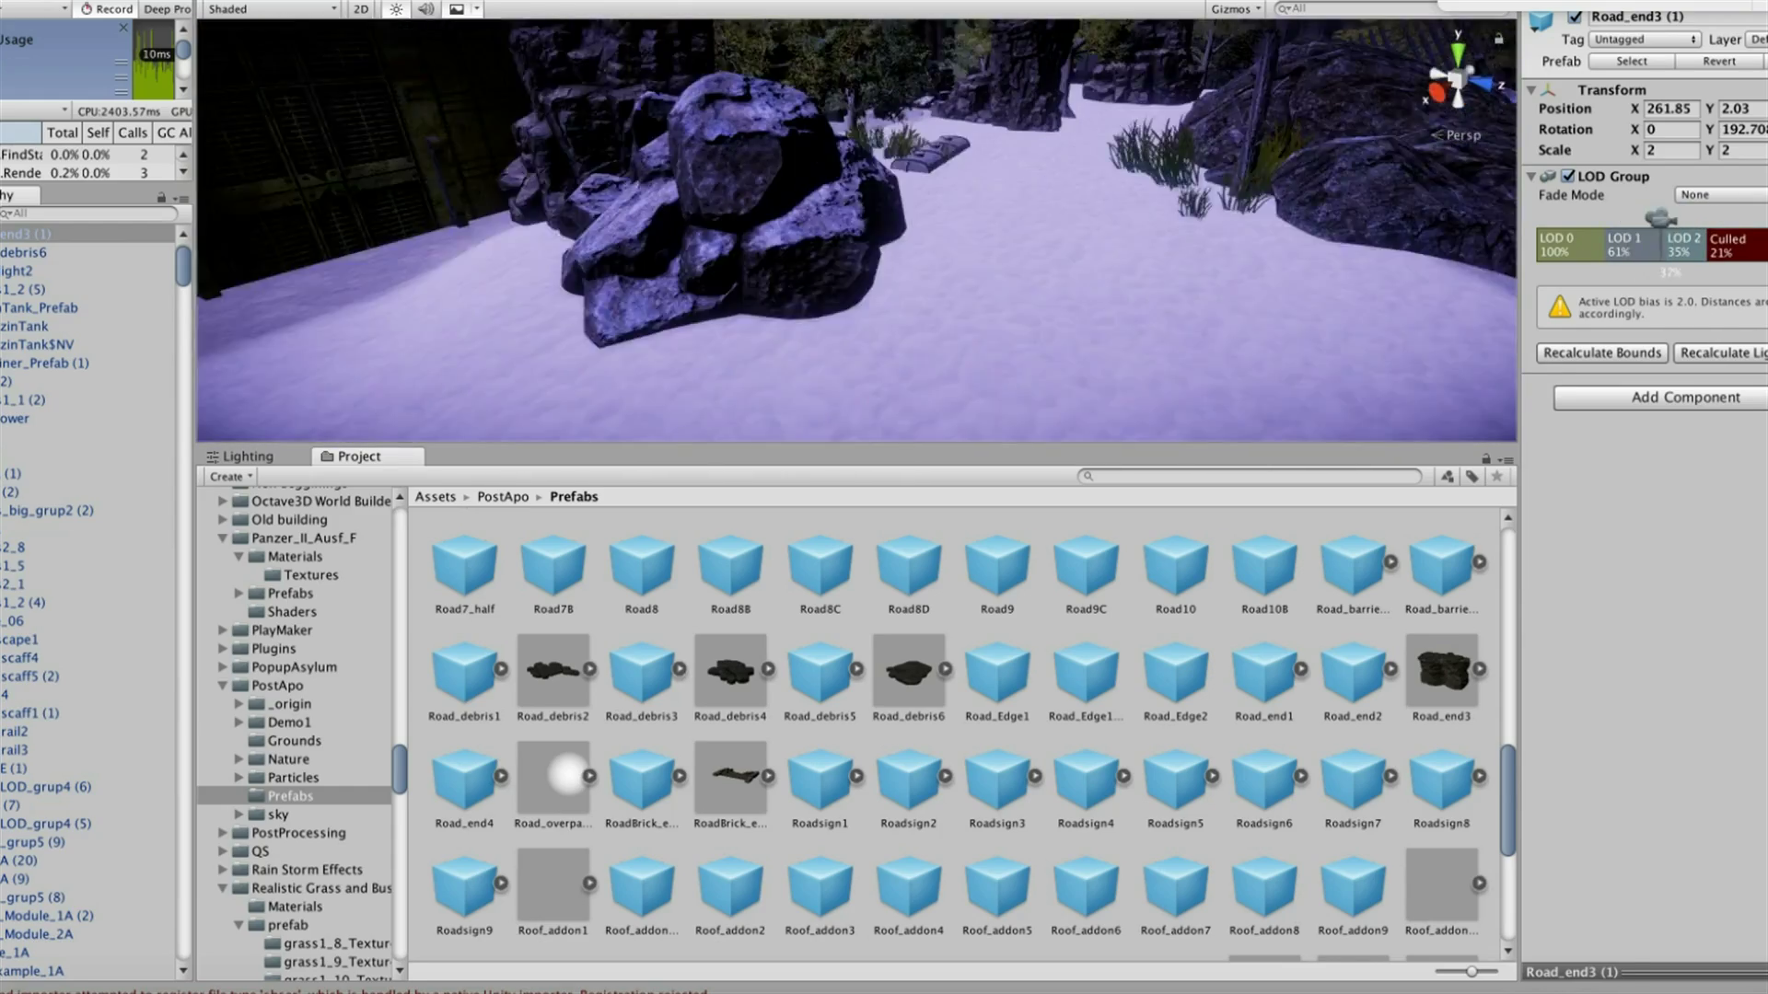
Add a Road_debris6 piece and a Build1_01 building beside the rocks
left_click_drag(908, 670, 932, 359)
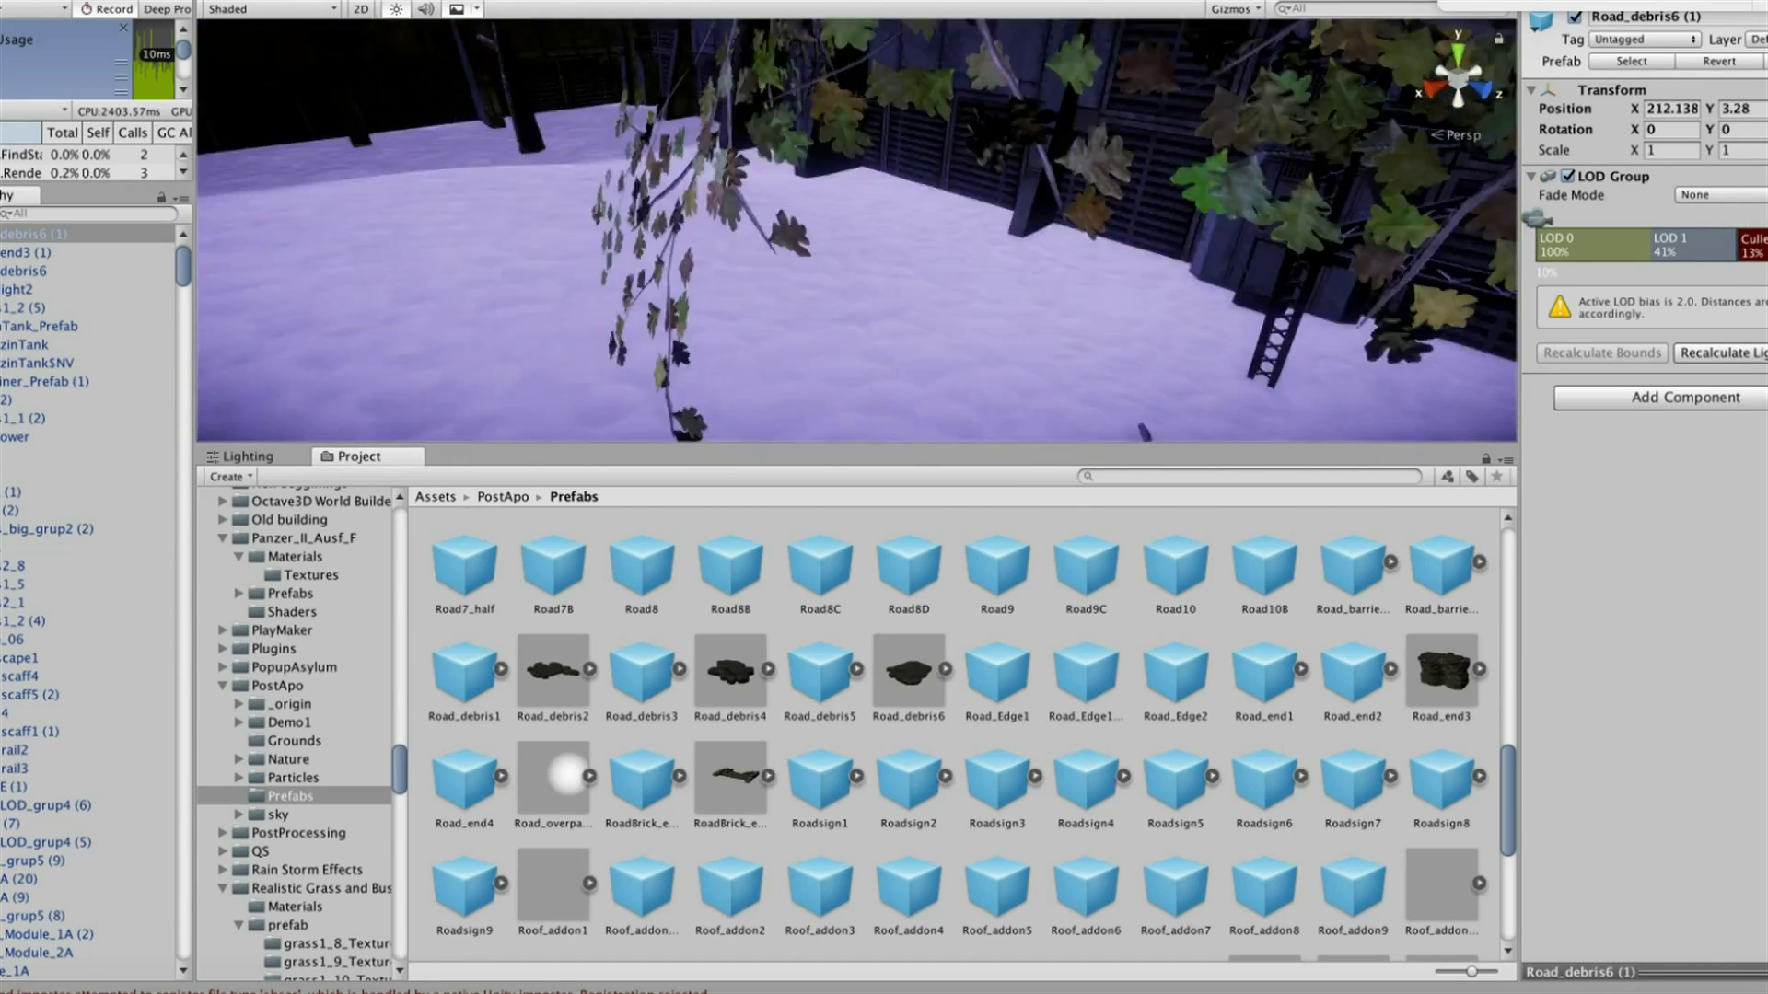
scroll(958, 736, "up", 5)
scroll(957, 736, "up", 5)
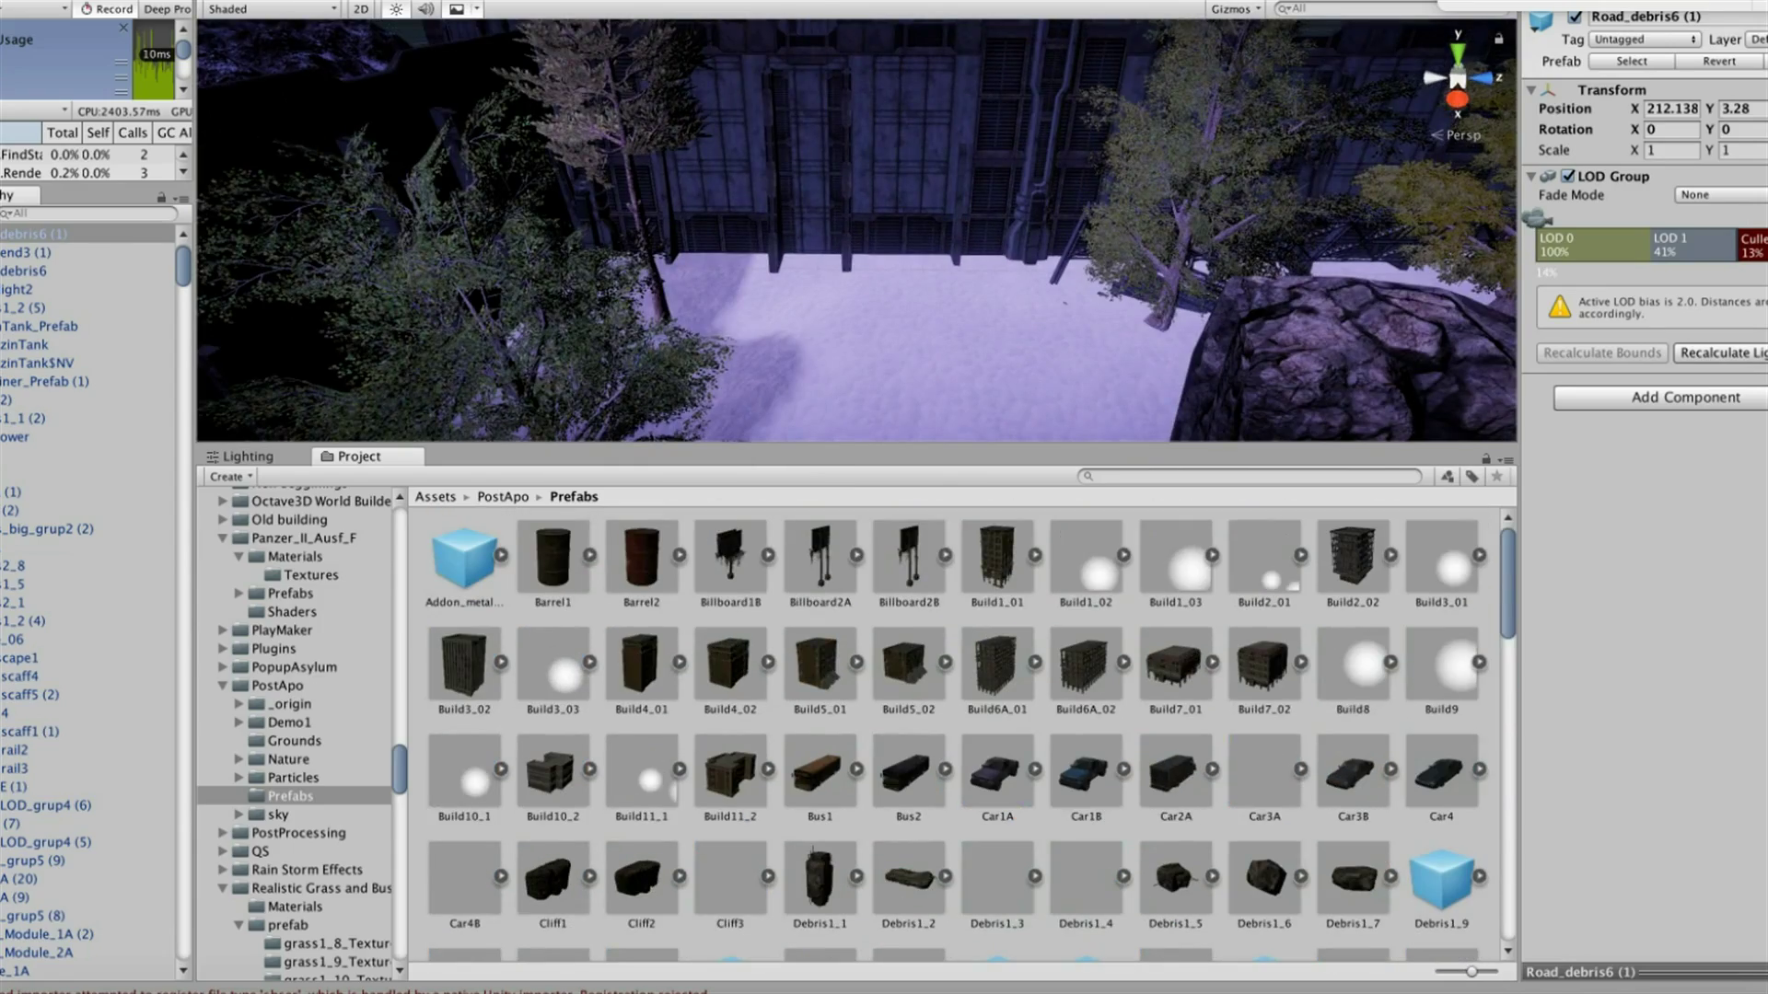
left_click_drag(908, 324, 902, 331)
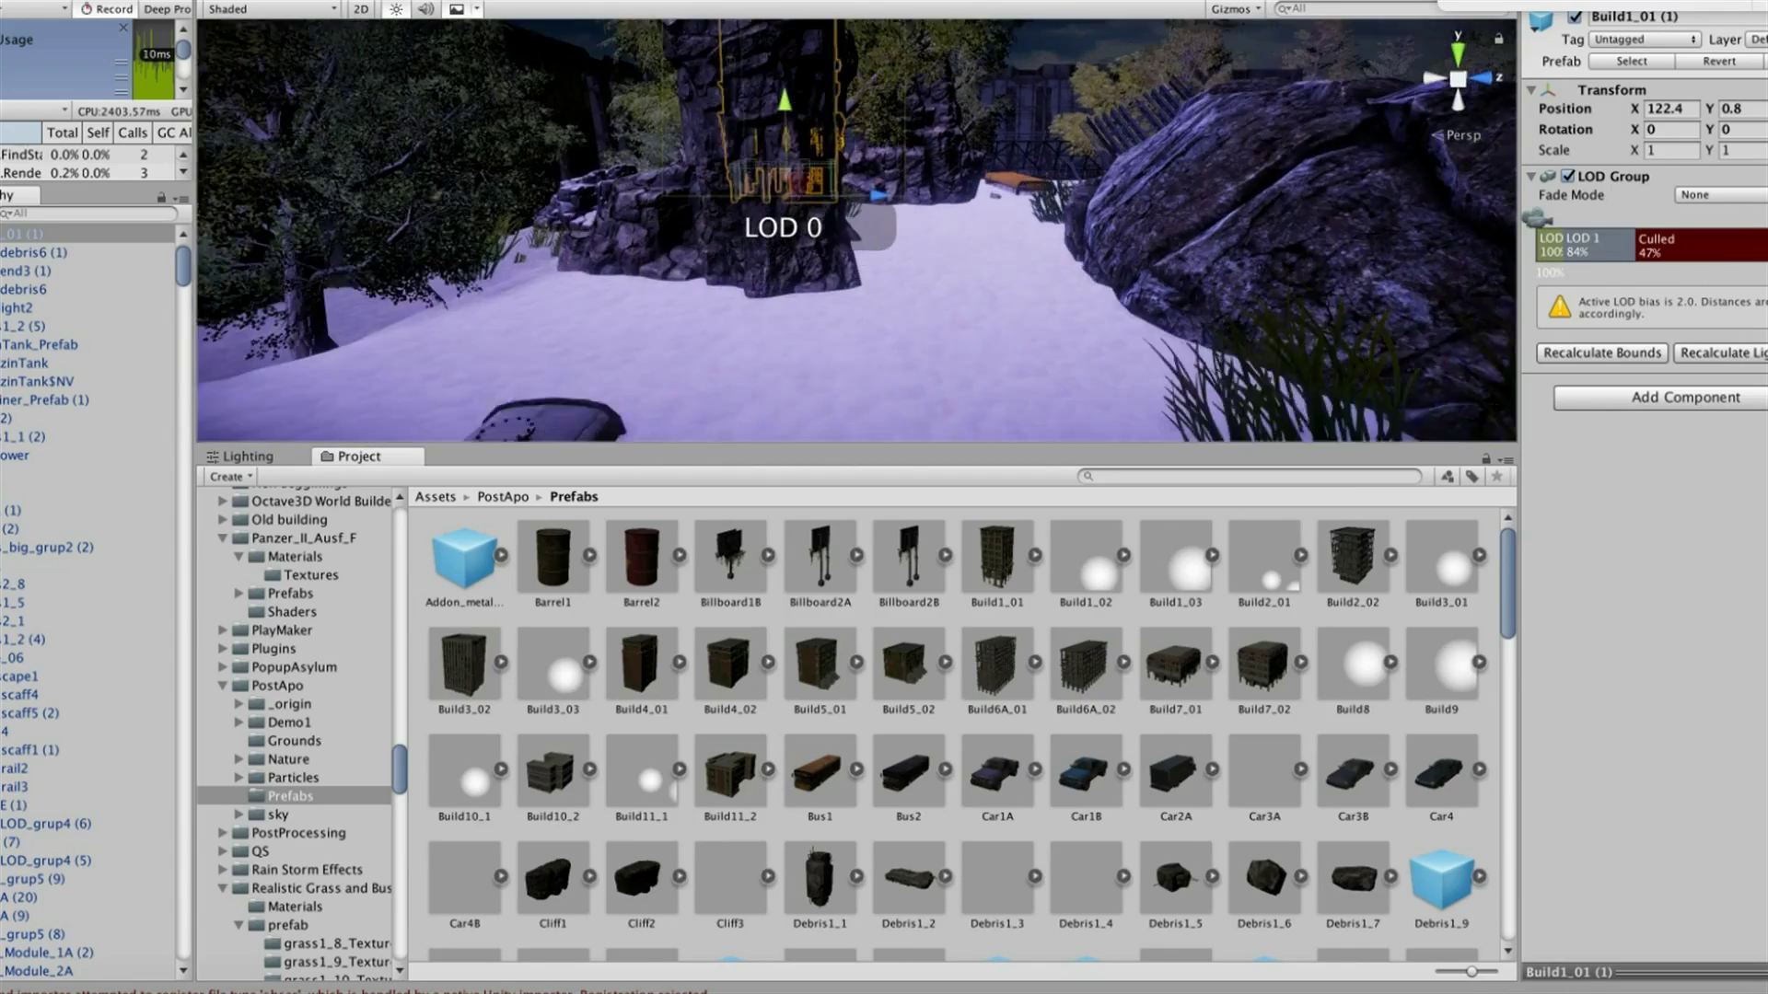
Drop a Wall4_Garbage1 rubbish wall and a Streetlight1 lamp near the rocks
scroll(962, 733, "down", 10)
scroll(958, 727, "down", 5)
left_click_drag(1352, 789, 1059, 405)
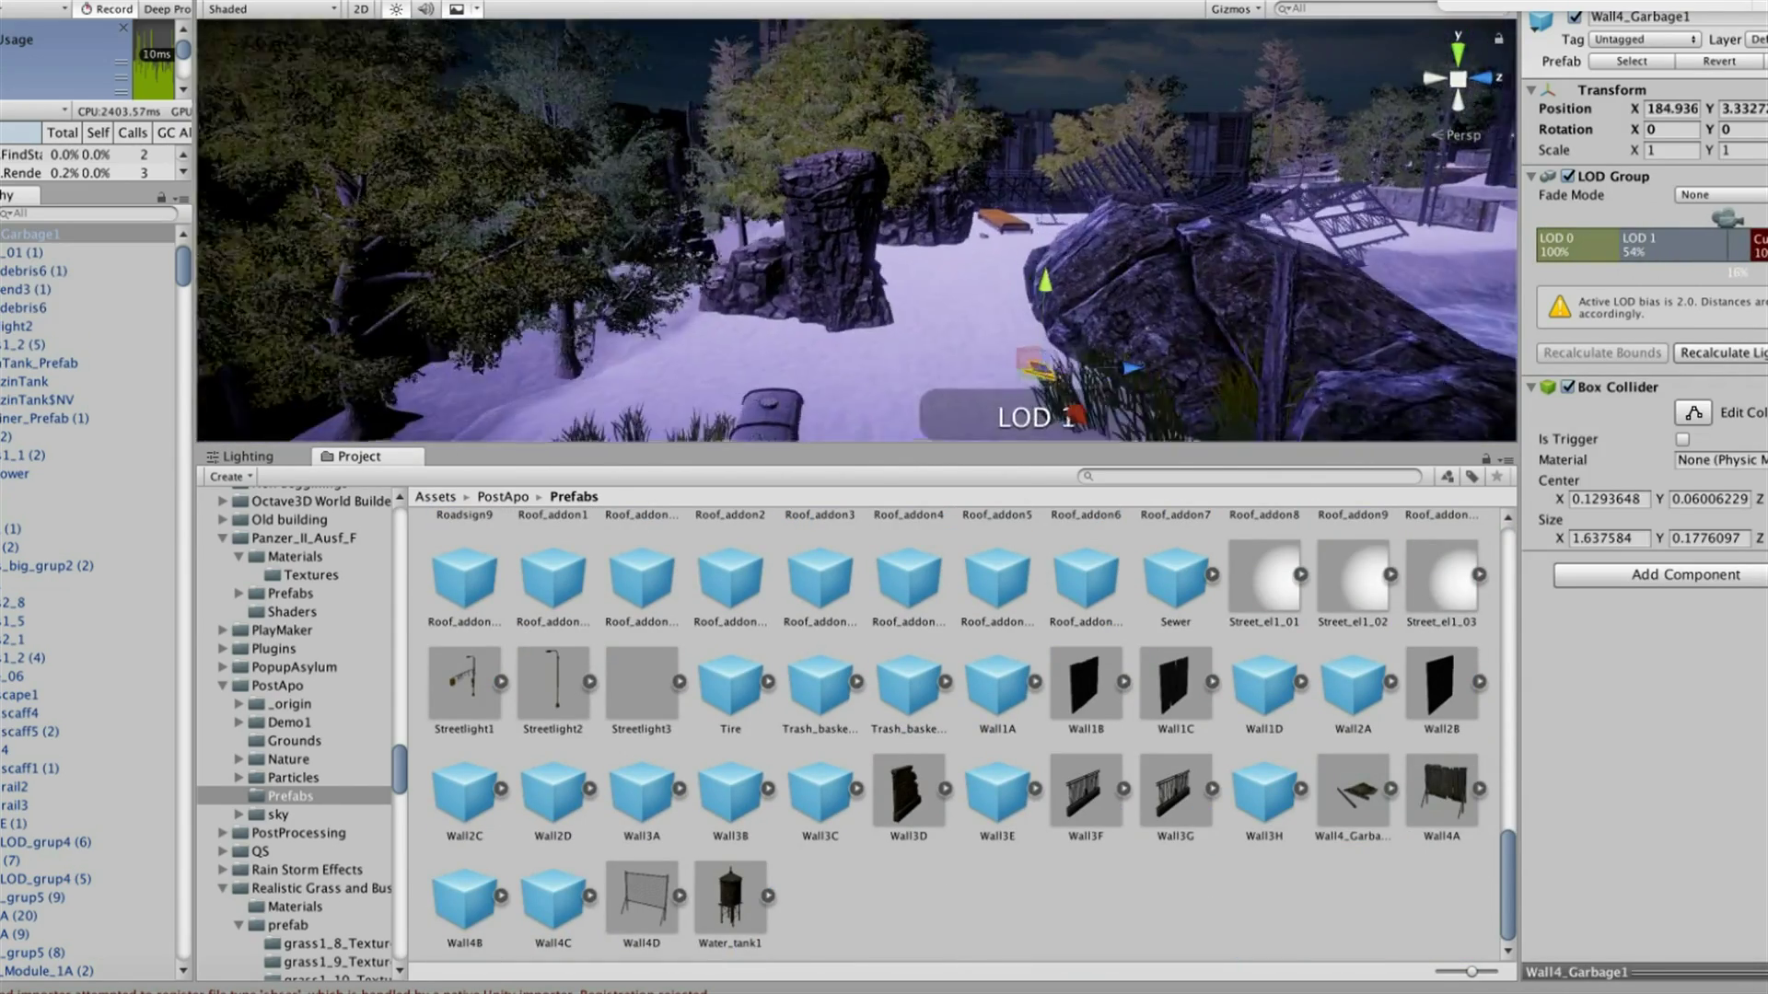
left_click_drag(692, 375, 857, 350)
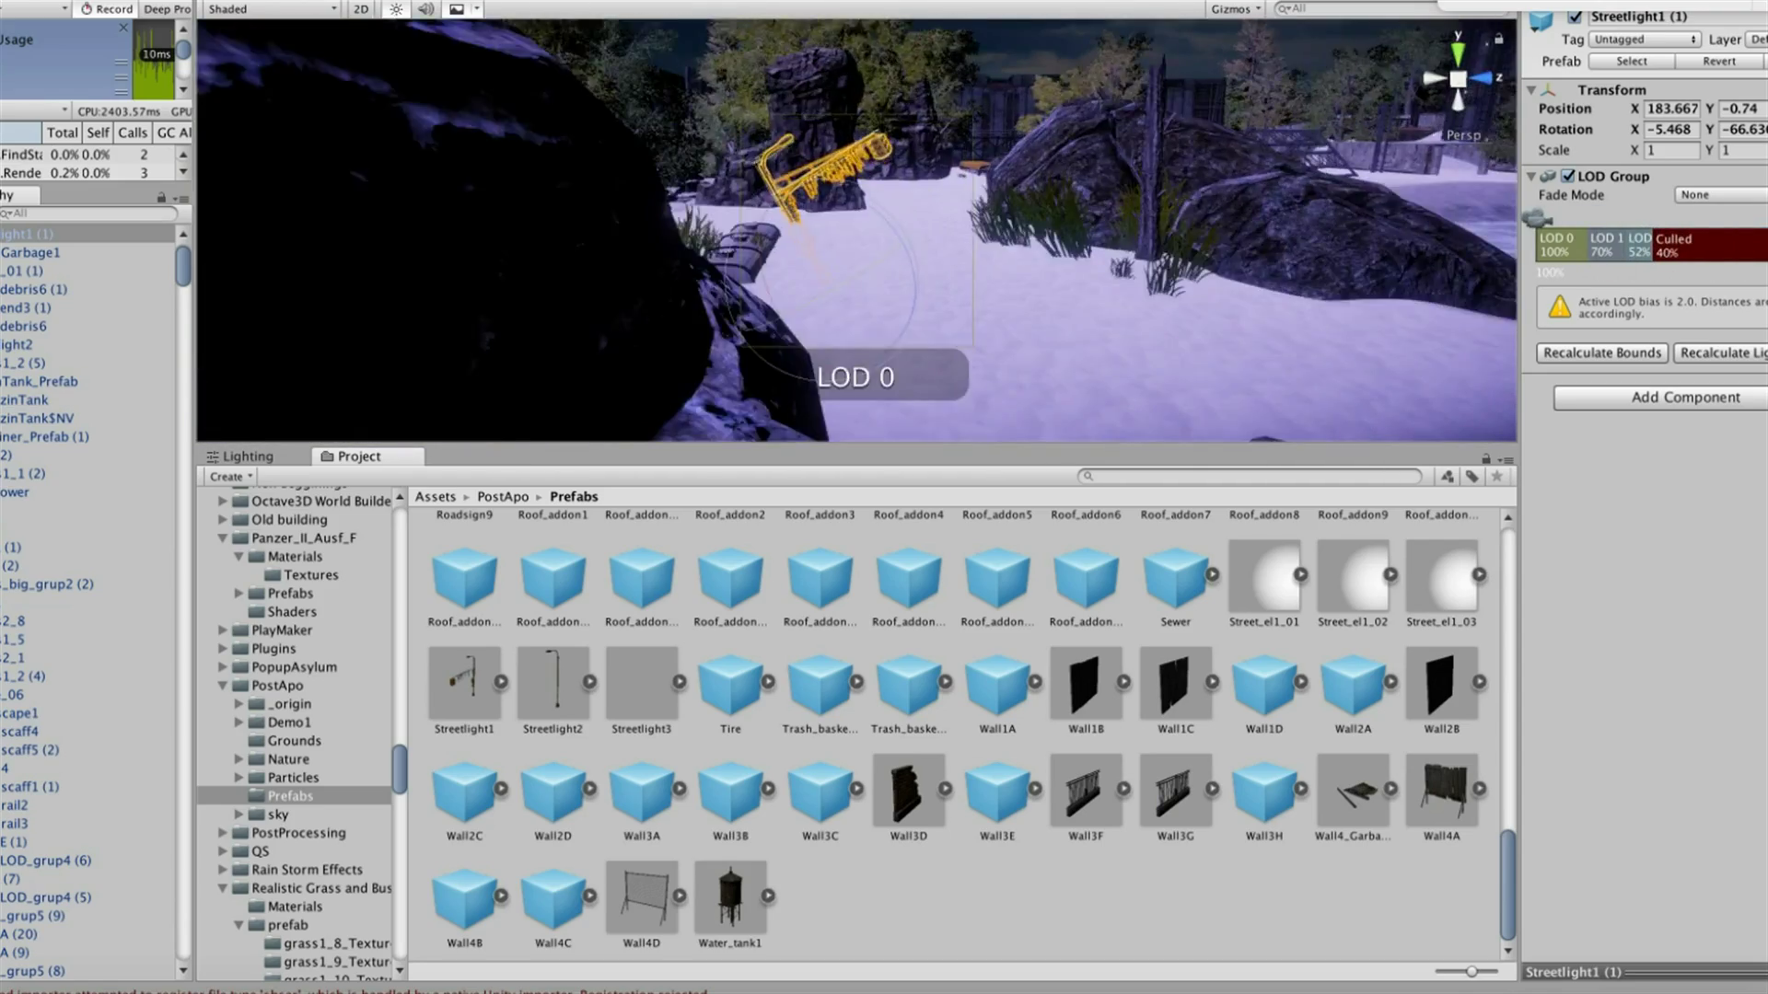
scroll(972, 733, "up", 10)
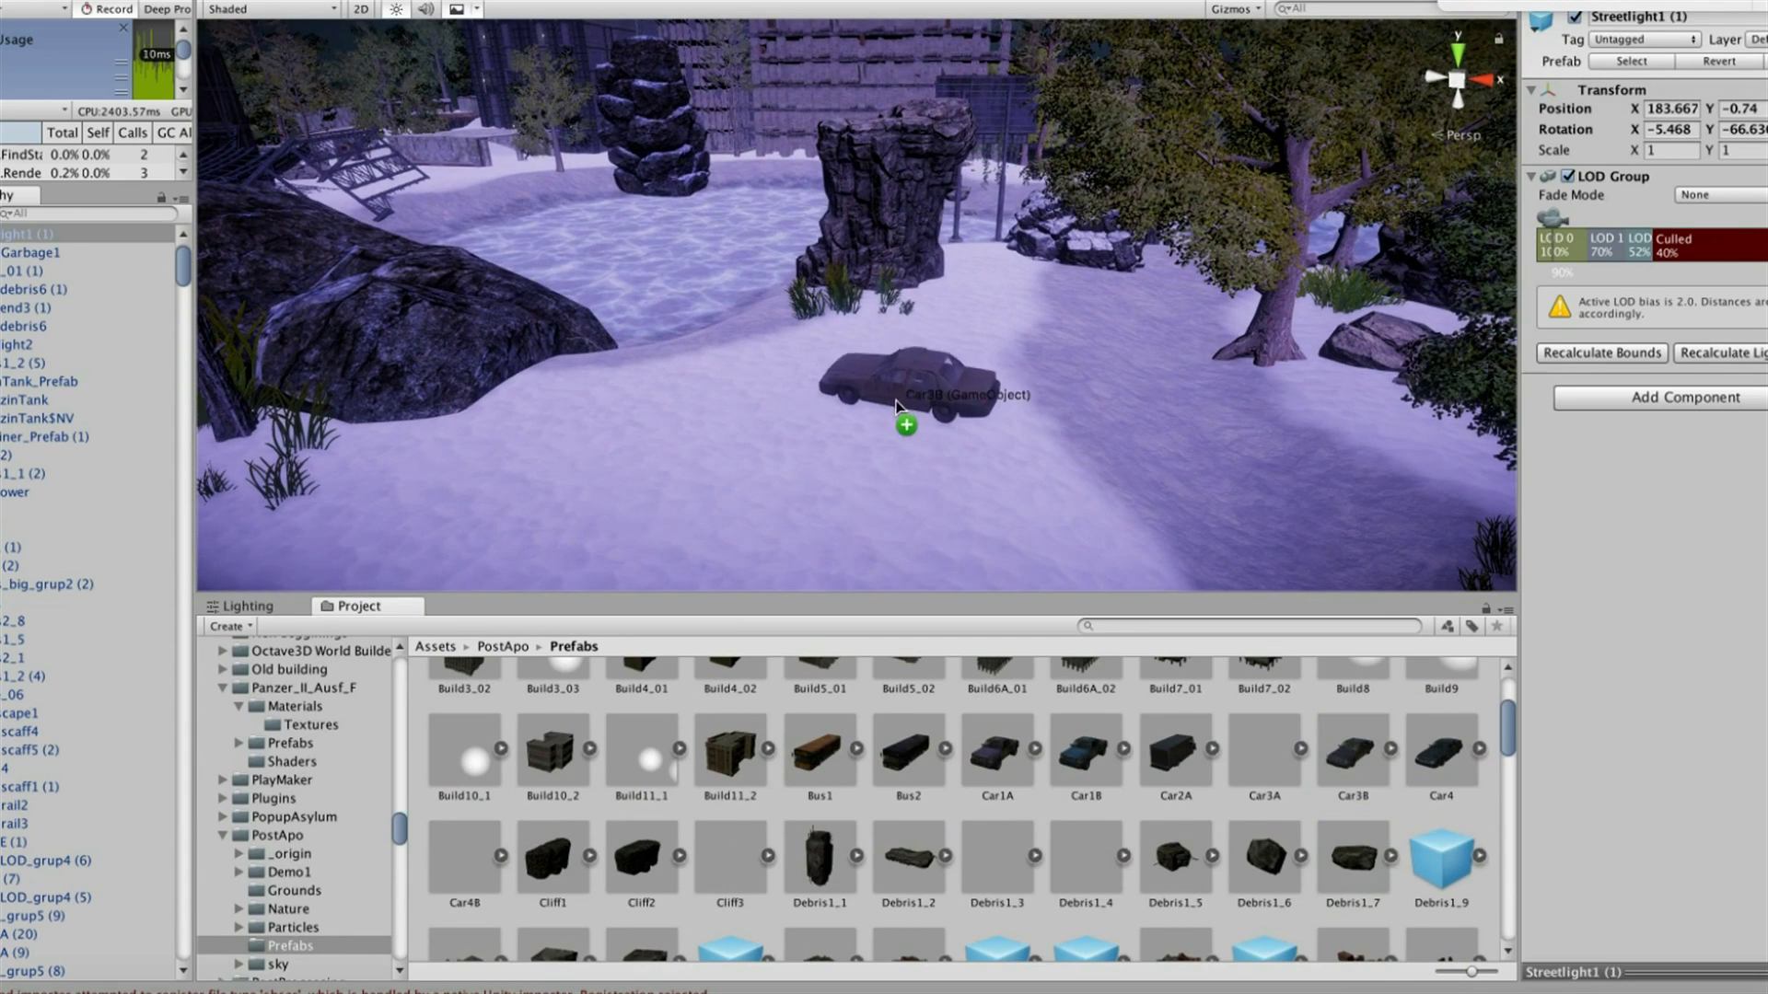
Place Car3B and Car4 wrecks on the snowy ground and frame the Car3B wreck
left_click_drag(1353, 750, 853, 373)
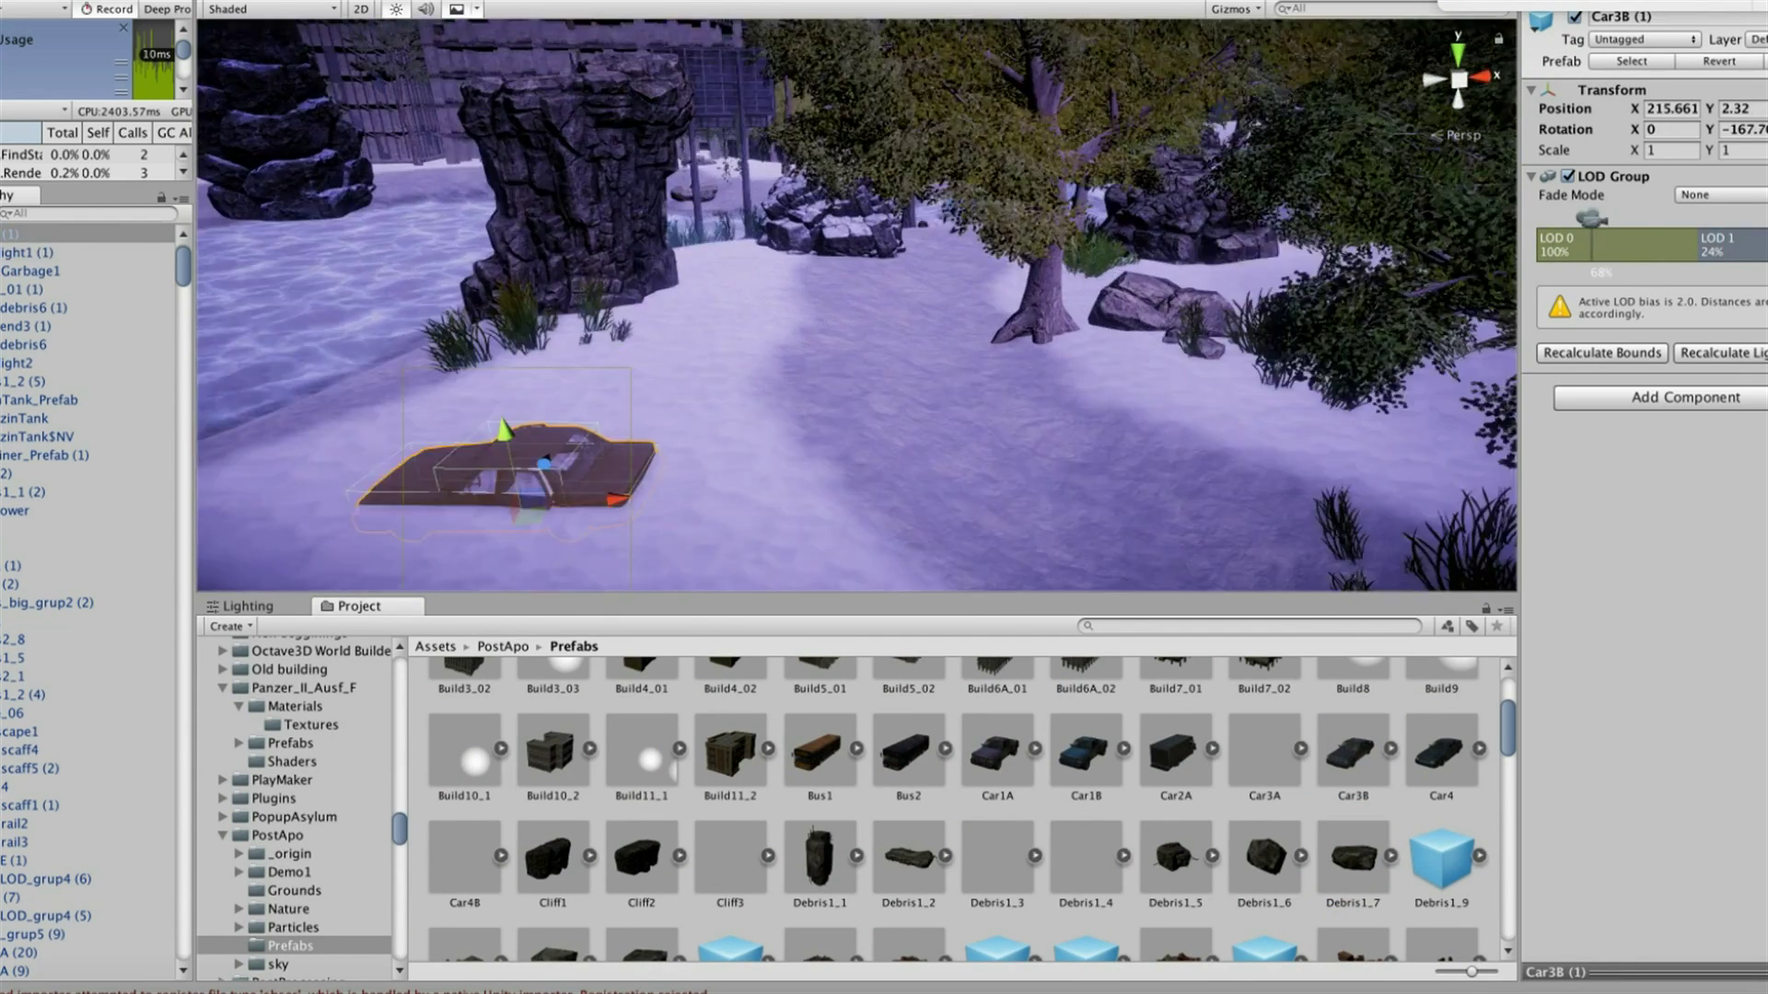
left_click_drag(1441, 750, 971, 419)
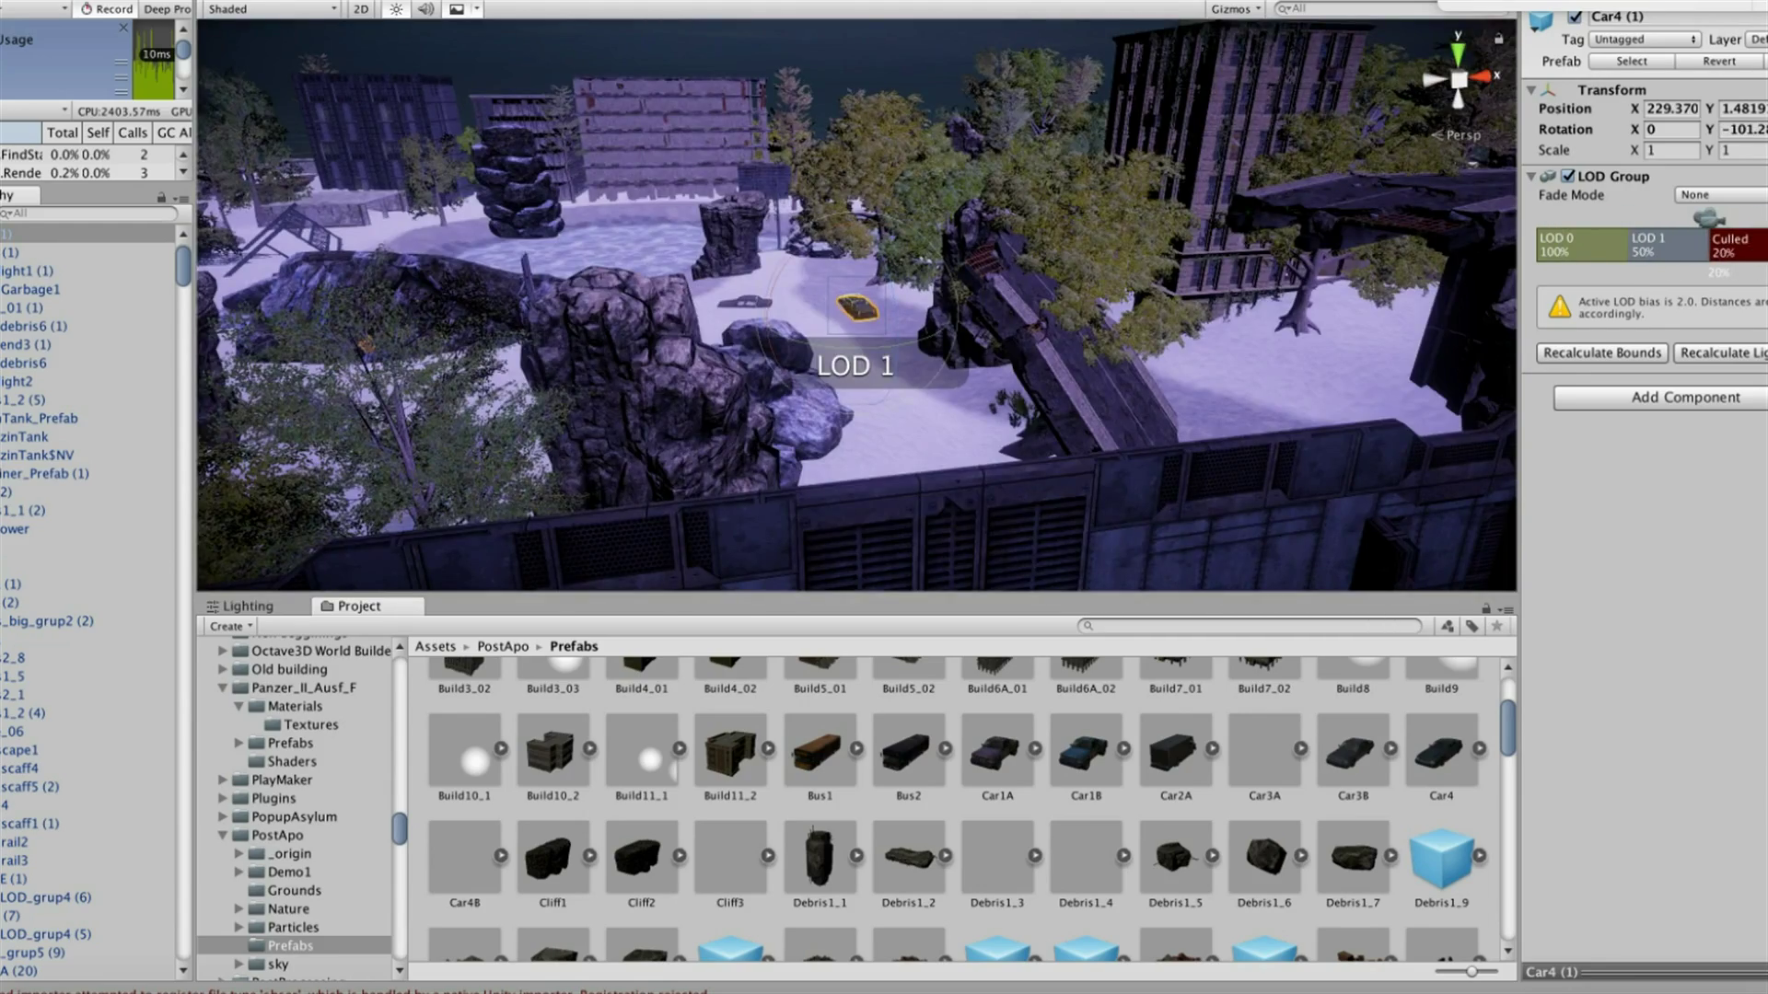
left_click(9, 252)
key("f")
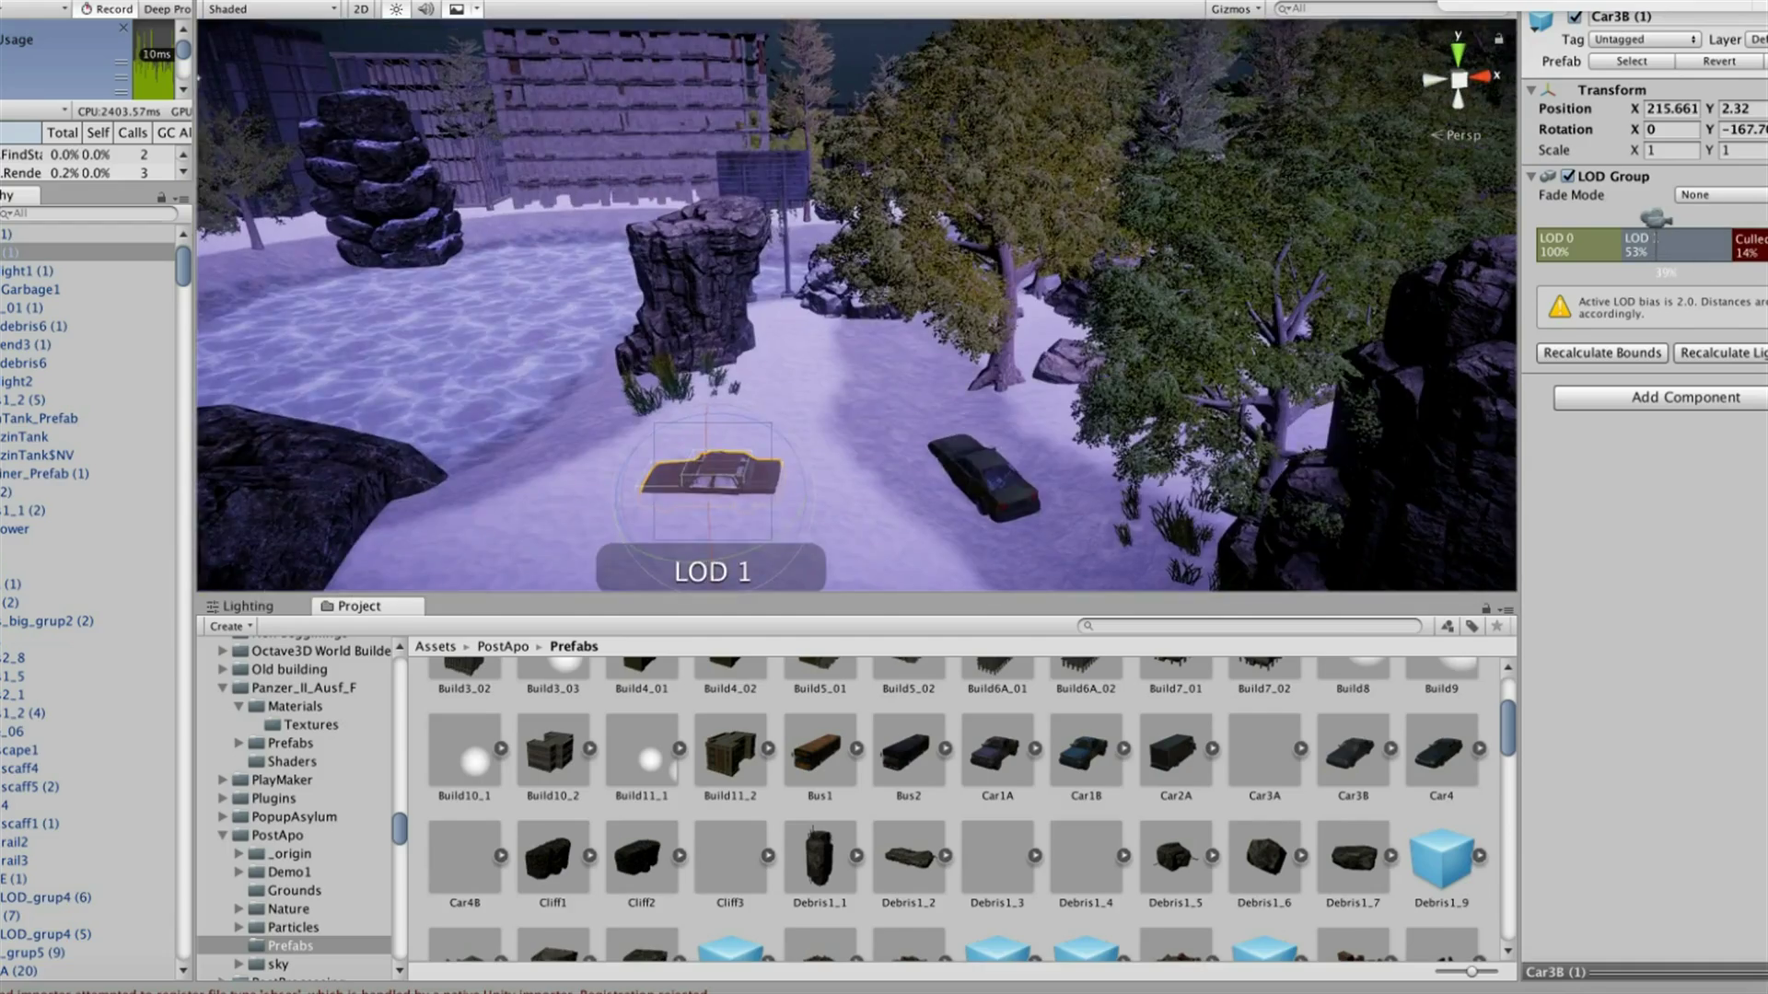
Add two Car1B trucks onto the road, framing each one
left_click_drag(1087, 750, 891, 396)
key("f")
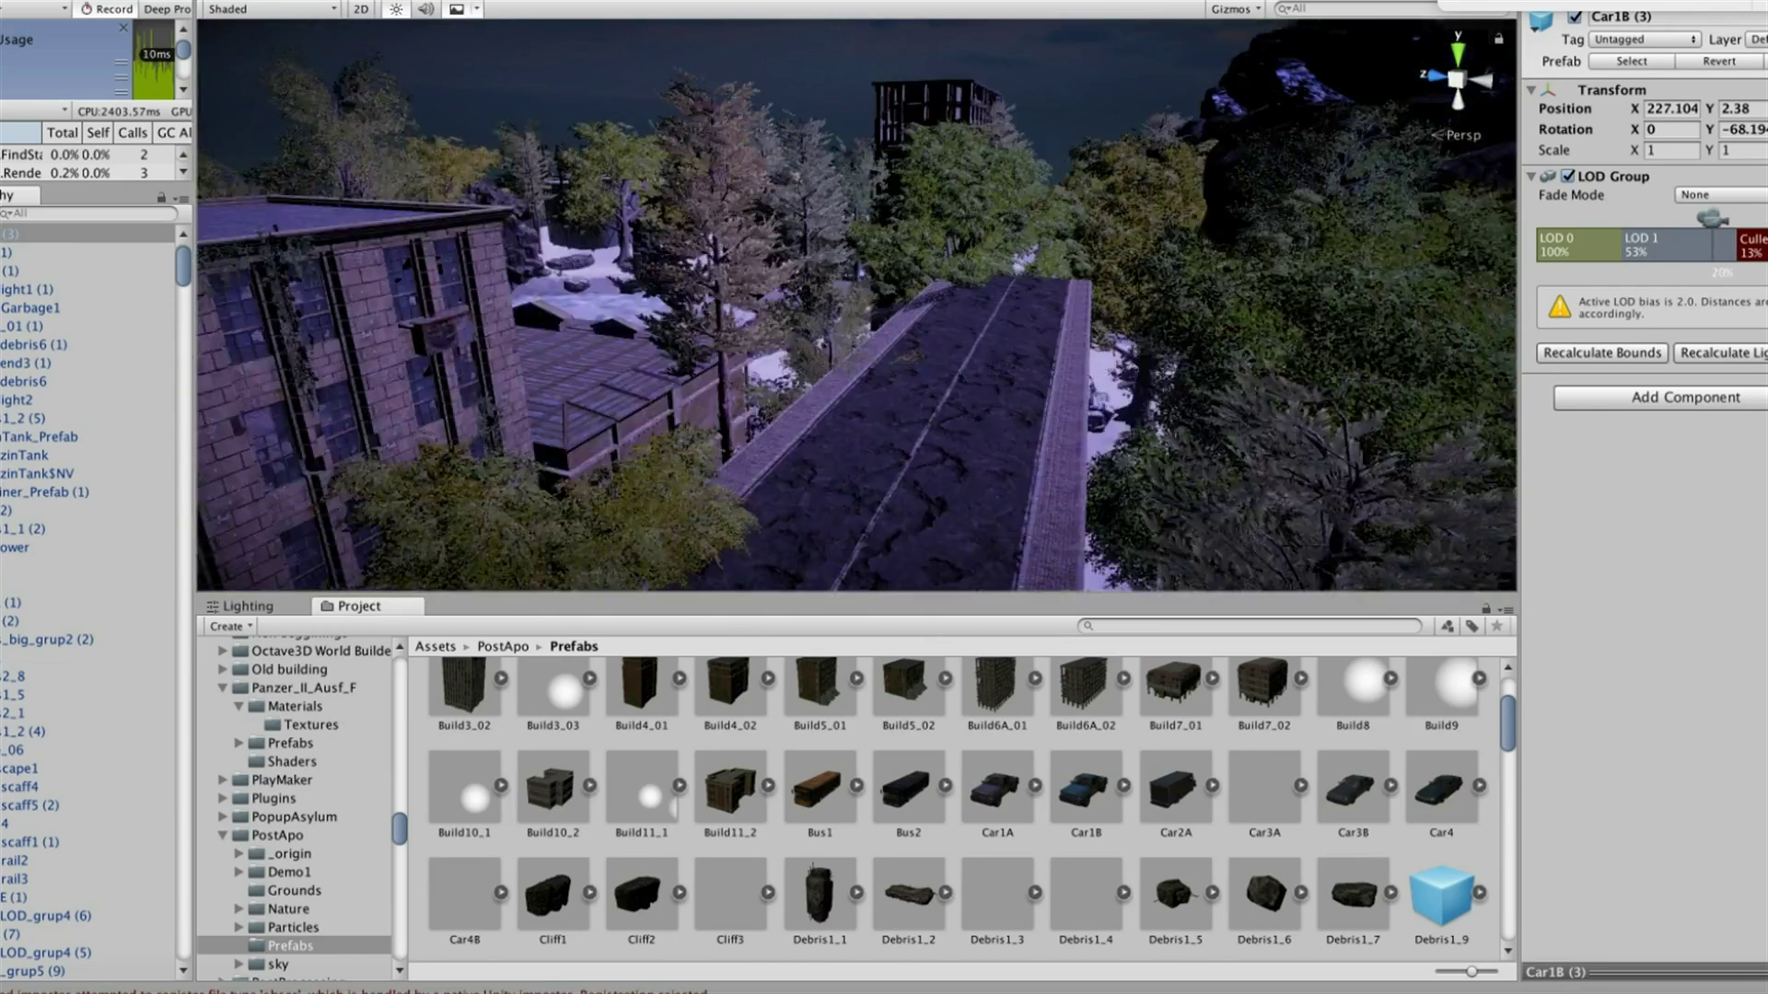
left_click_drag(1086, 787, 812, 247)
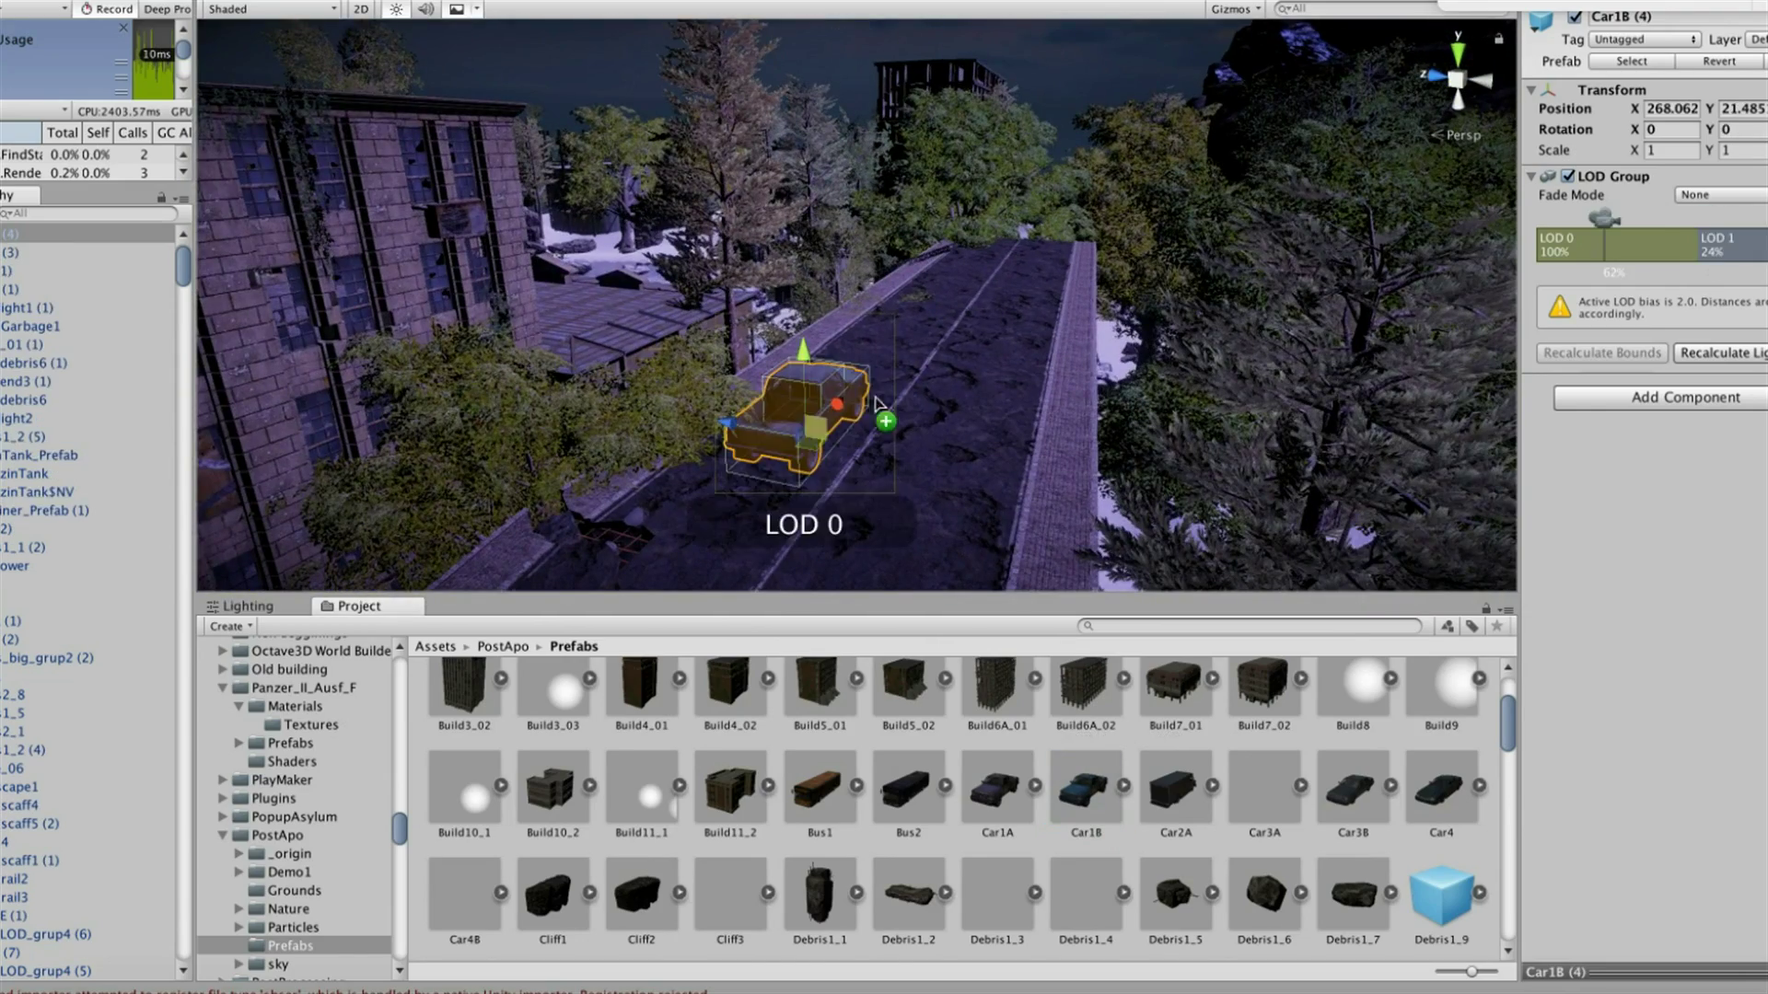
key("f")
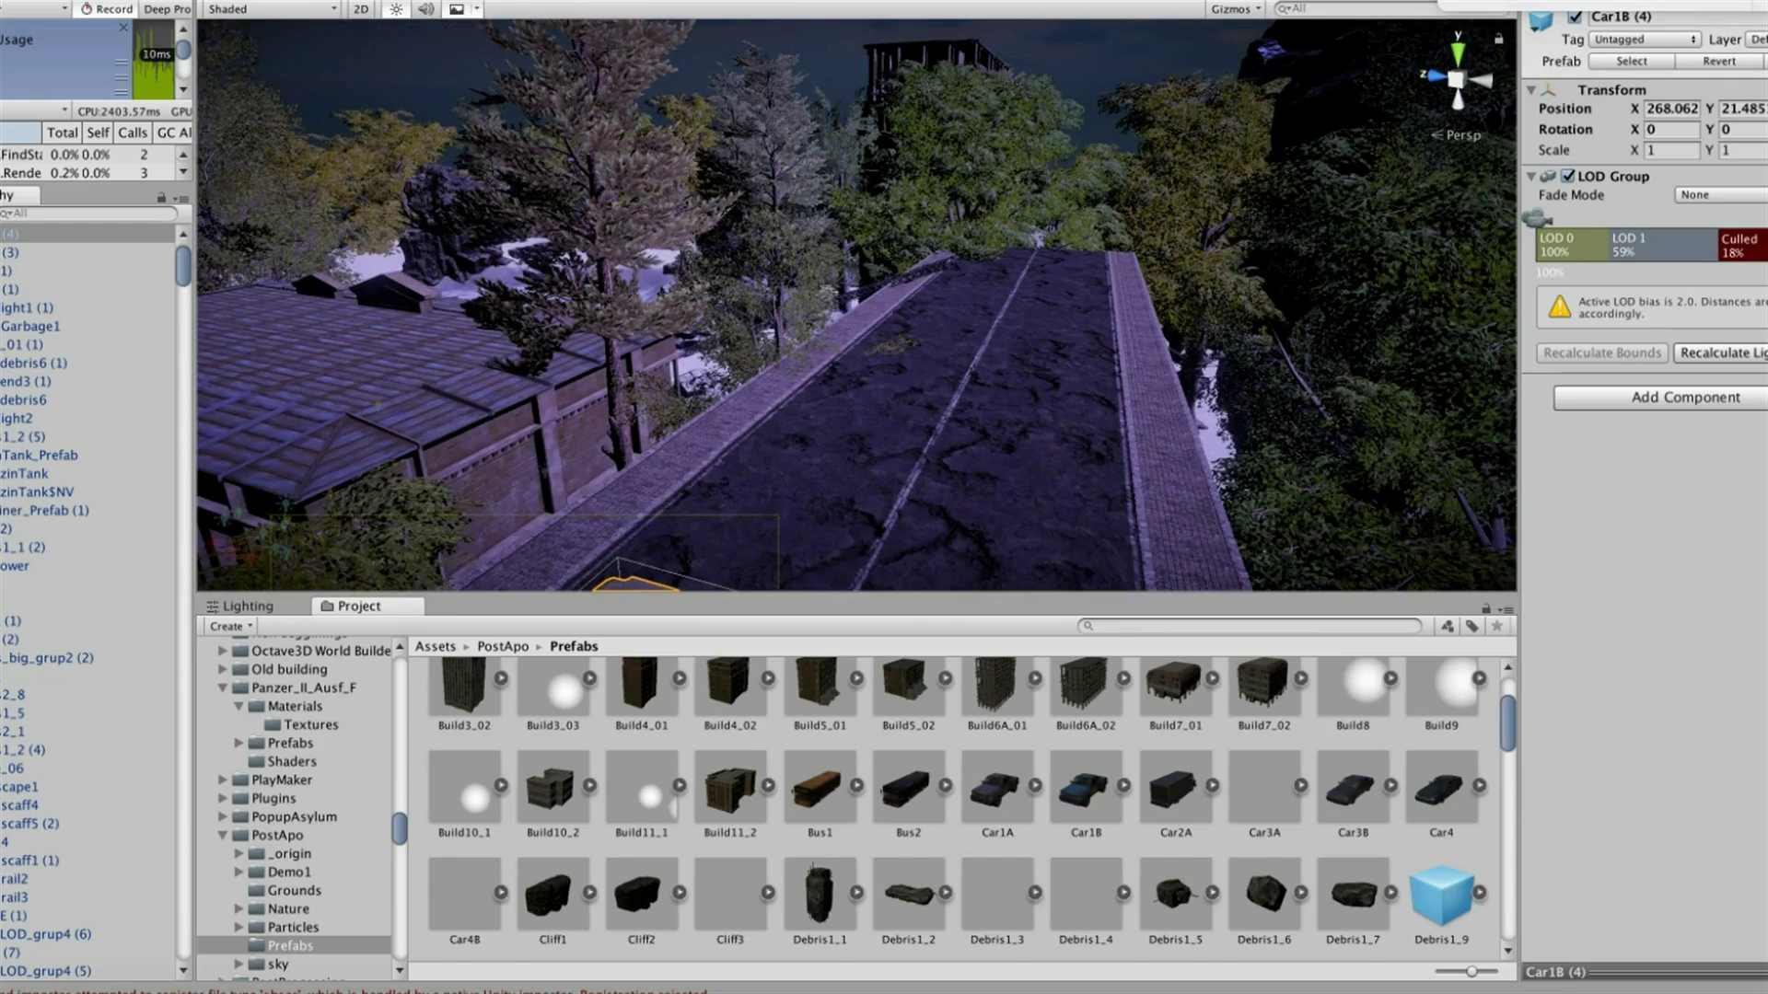
Set a Car4B wreck and a Bus1 wreck down on the road
left_click_drag(997, 787, 911, 483)
left_click_drag(1096, 469, 1105, 456)
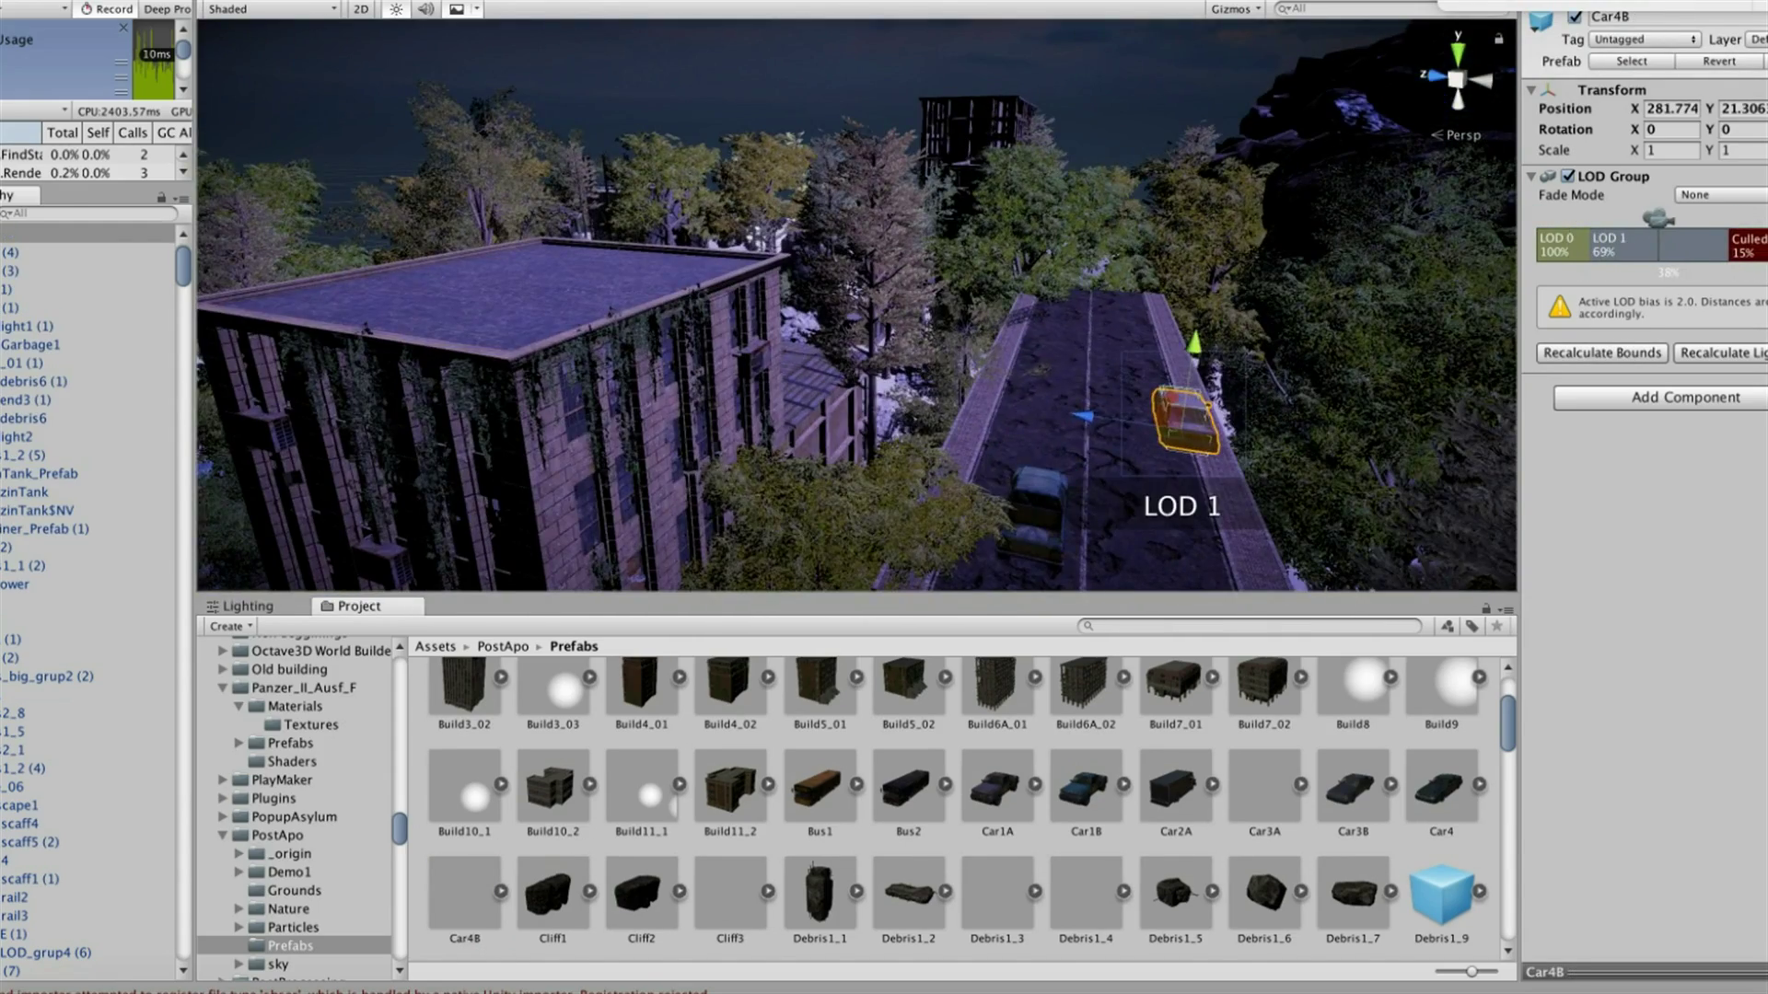
left_click_drag(1098, 357, 1101, 361)
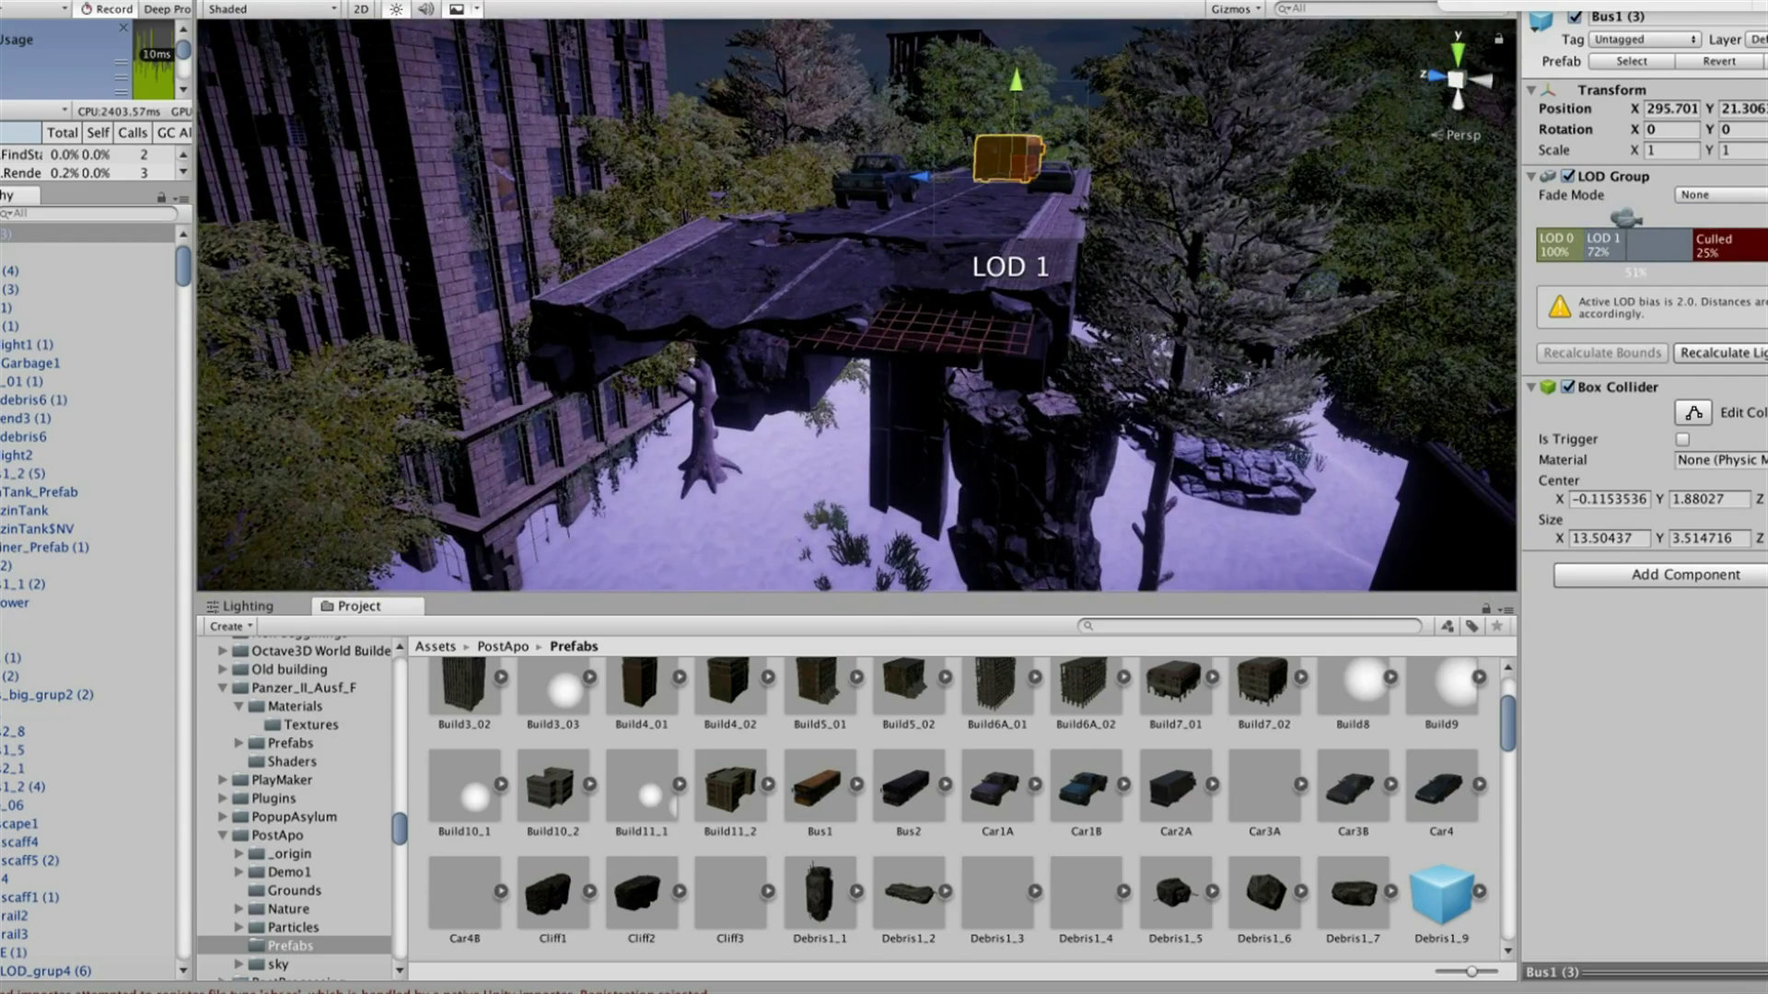
scroll(295, 811, "down", 5)
scroll(295, 810, "down", 5)
Place a Bus_Interior_1B2 bus from the Large objects folder over the overpass
scroll(295, 810, "down", 5)
scroll(295, 810, "down", 3)
left_click(349, 857)
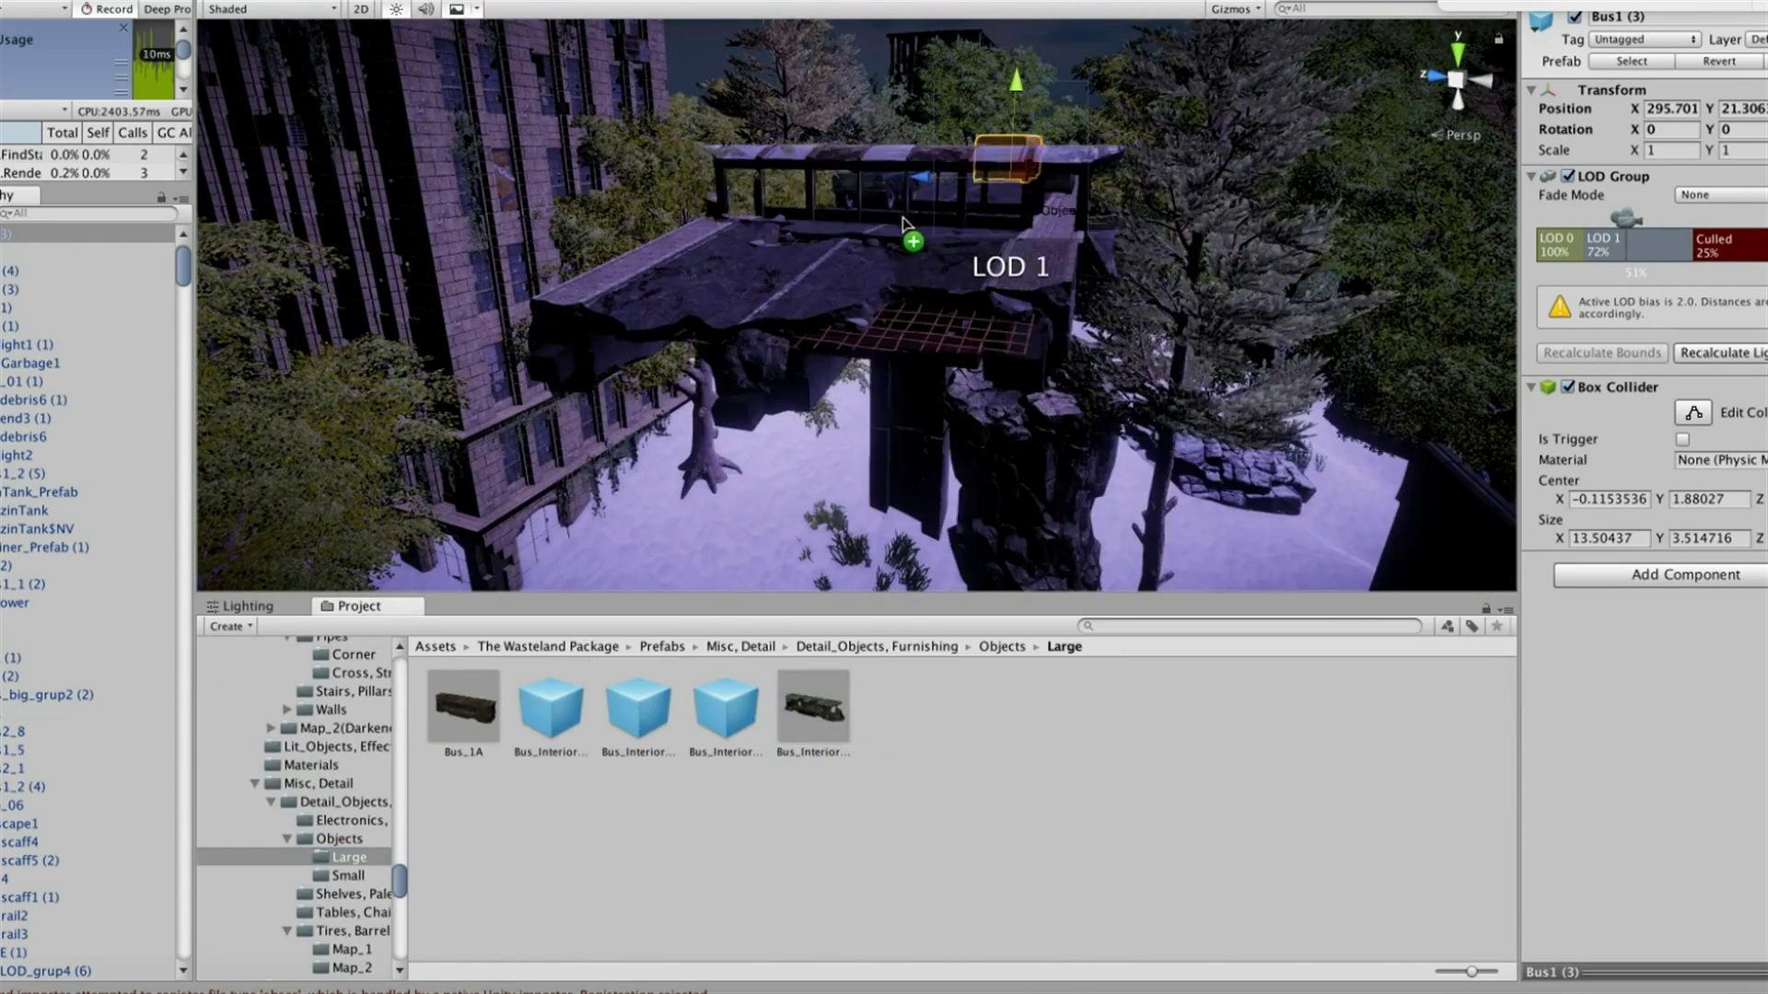
left_click_drag(813, 705, 810, 212)
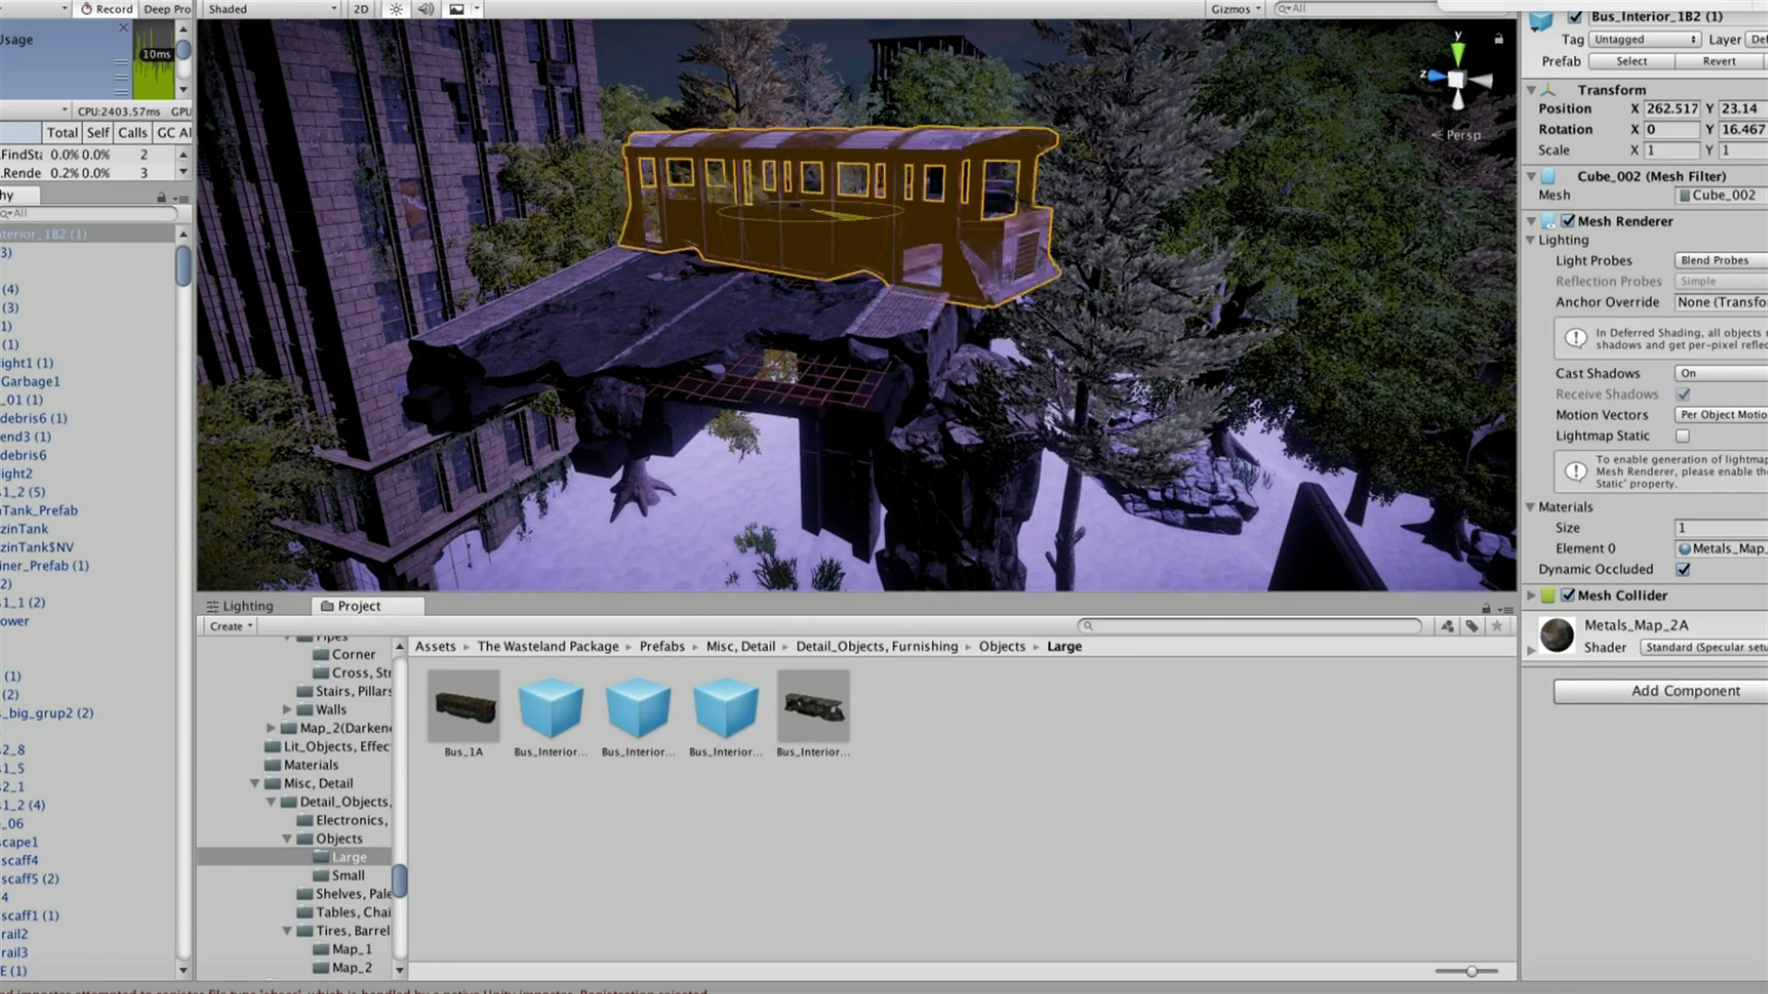
Position the bus on the overpass, tilt it about 10 degrees, and save the scene
left_click_drag(732, 208, 790, 209)
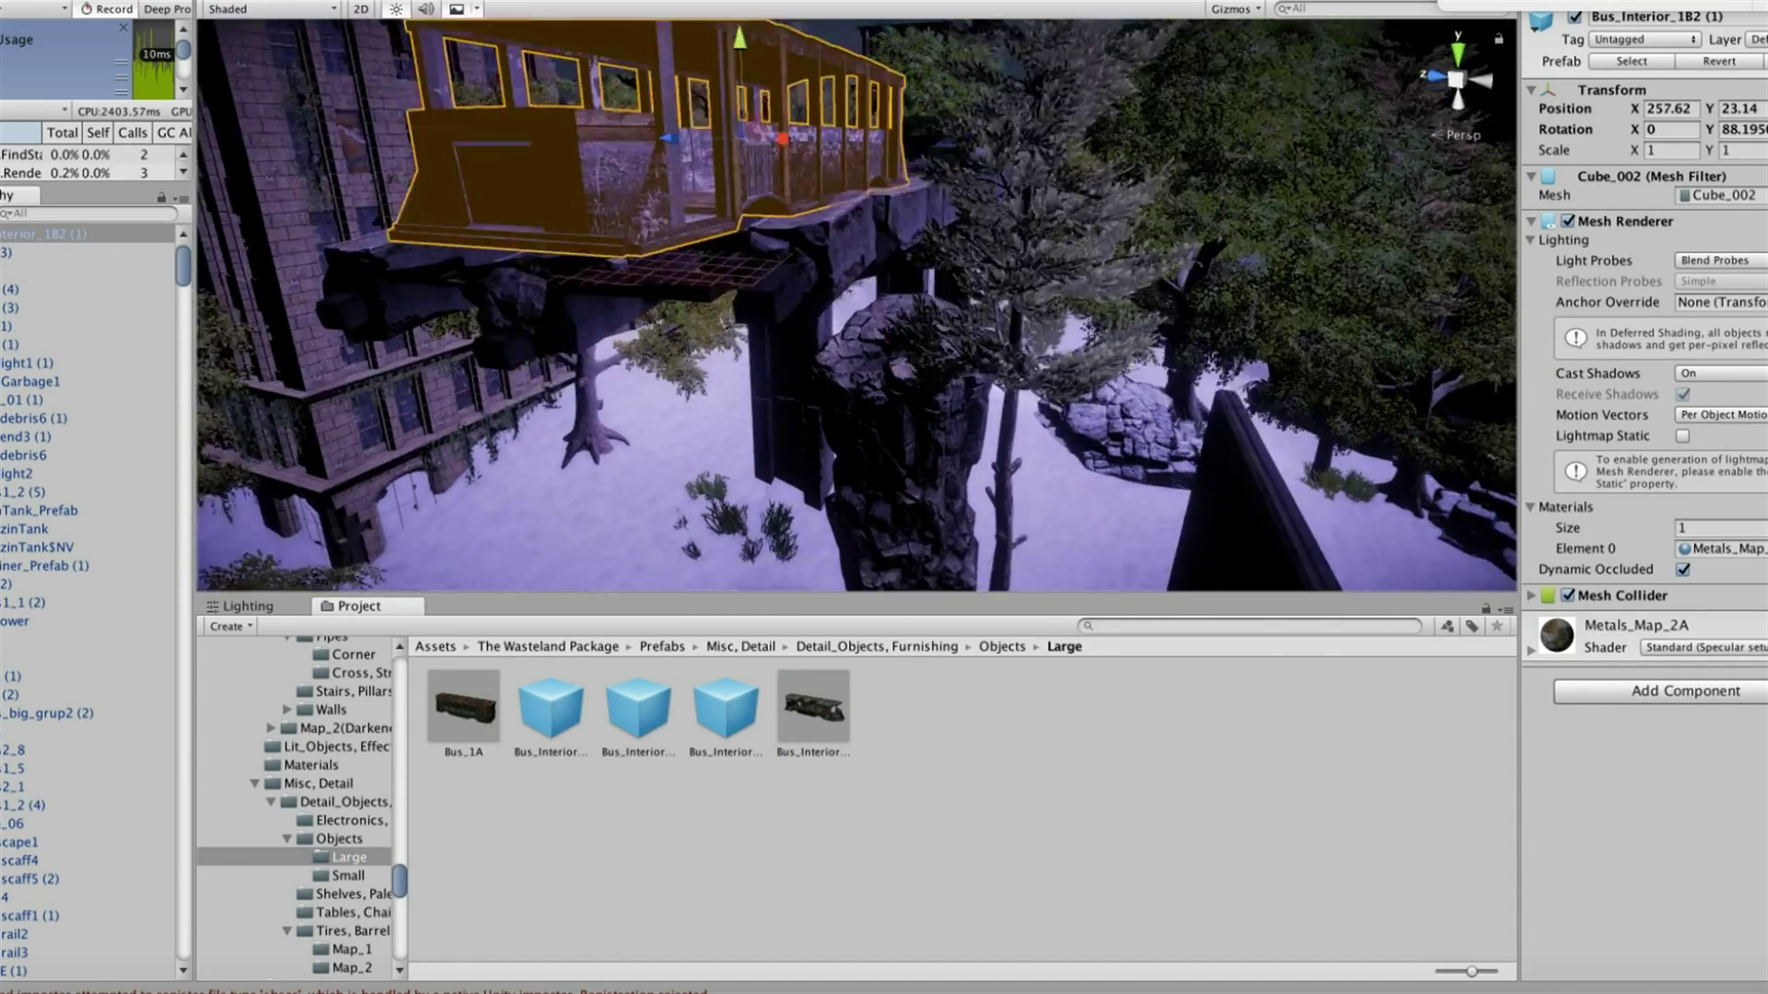
left_click_drag(903, 205, 829, 276, "alt")
key("e")
left_click_drag(792, 165, 884, 304)
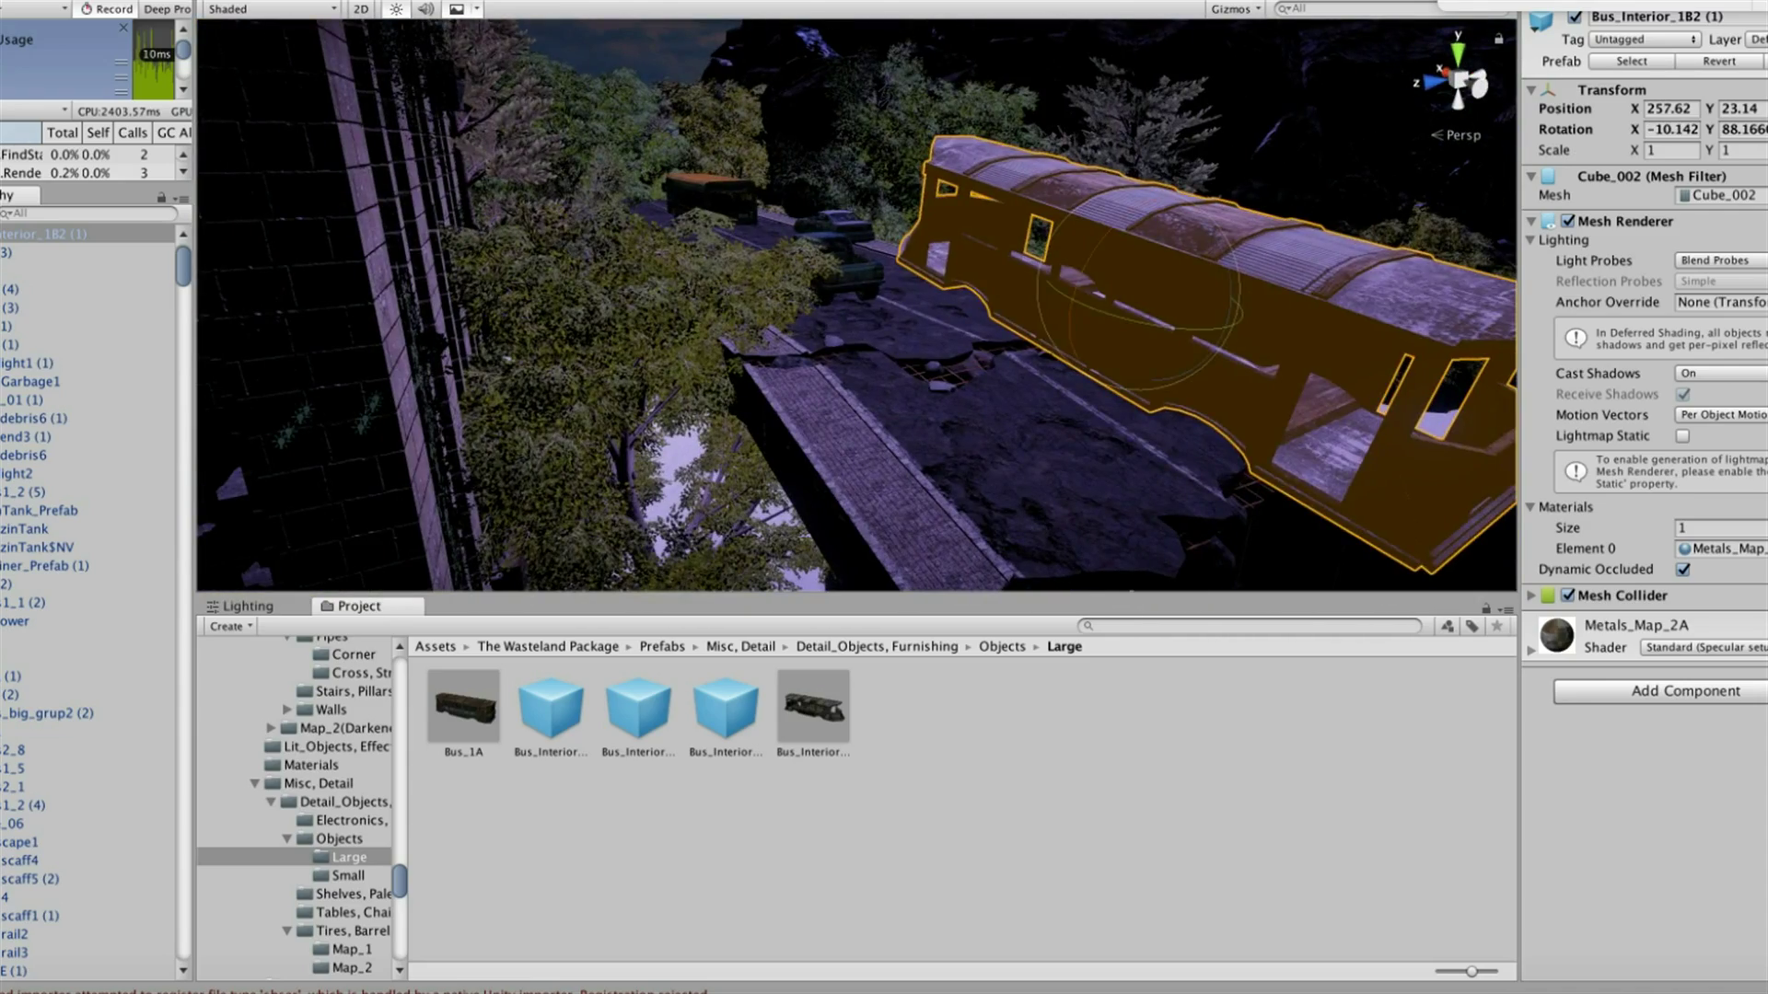
left_click_drag(1074, 274, 1289, 267)
left_click_drag(1013, 323, 829, 276, "alt")
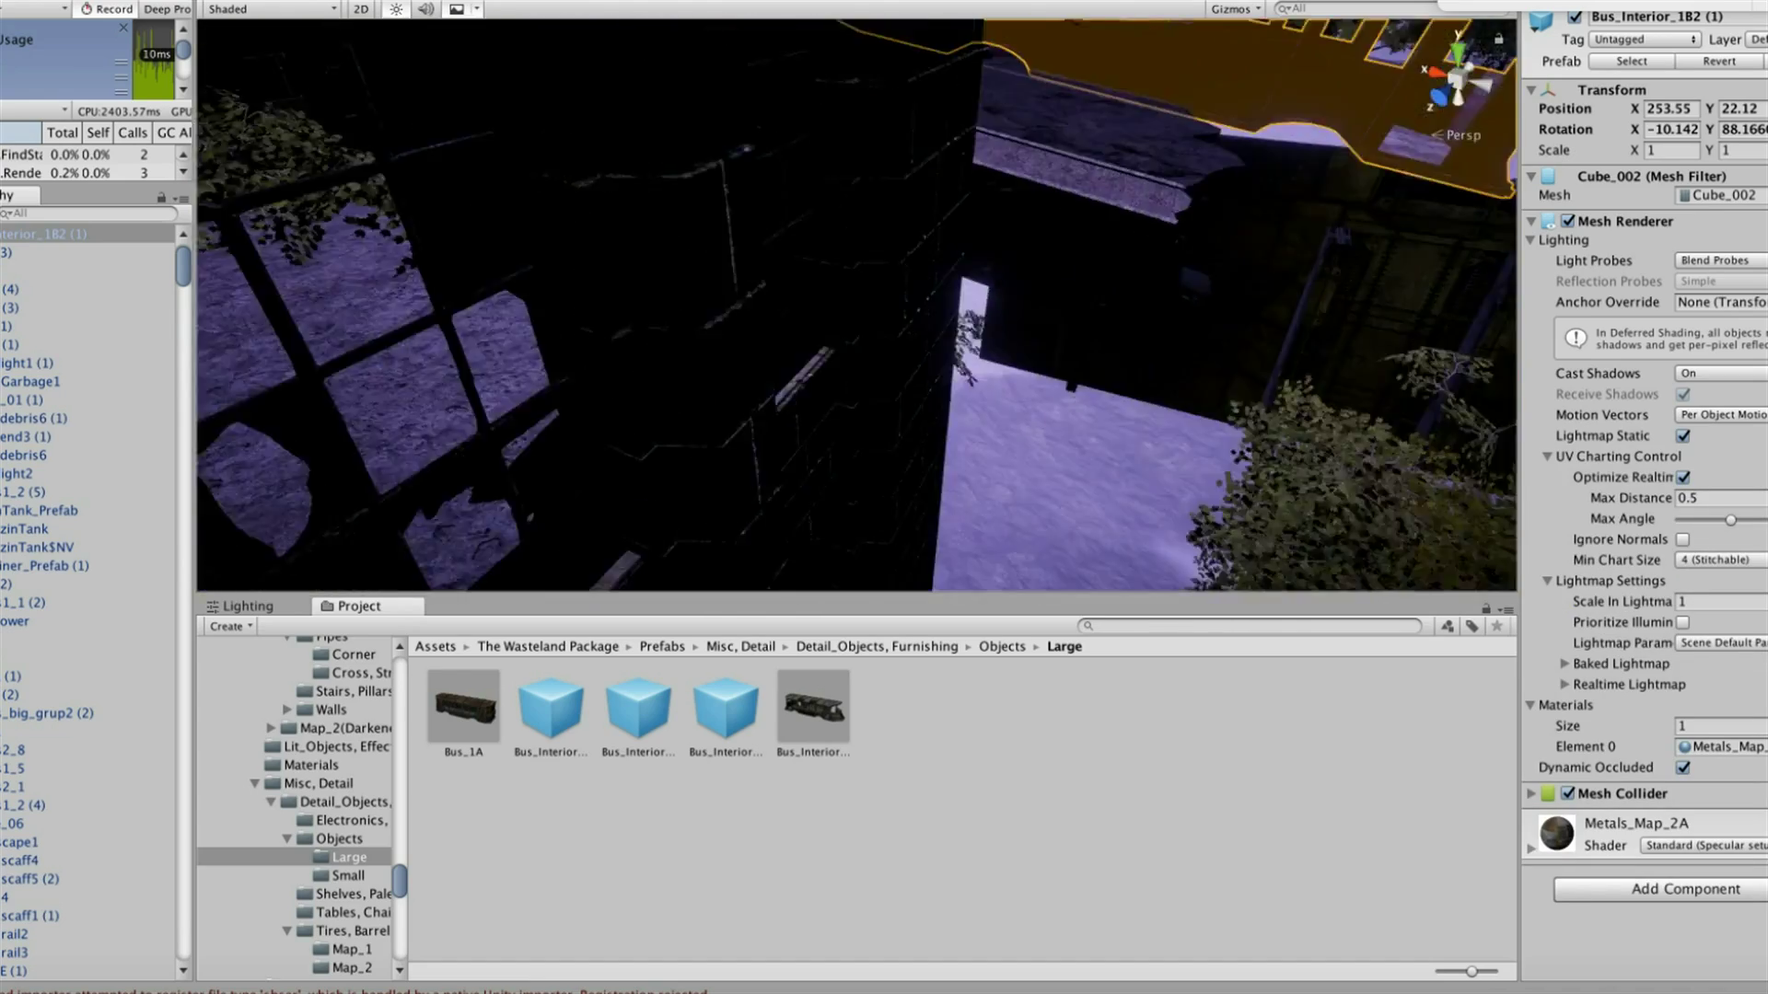
key("ctrl+s")
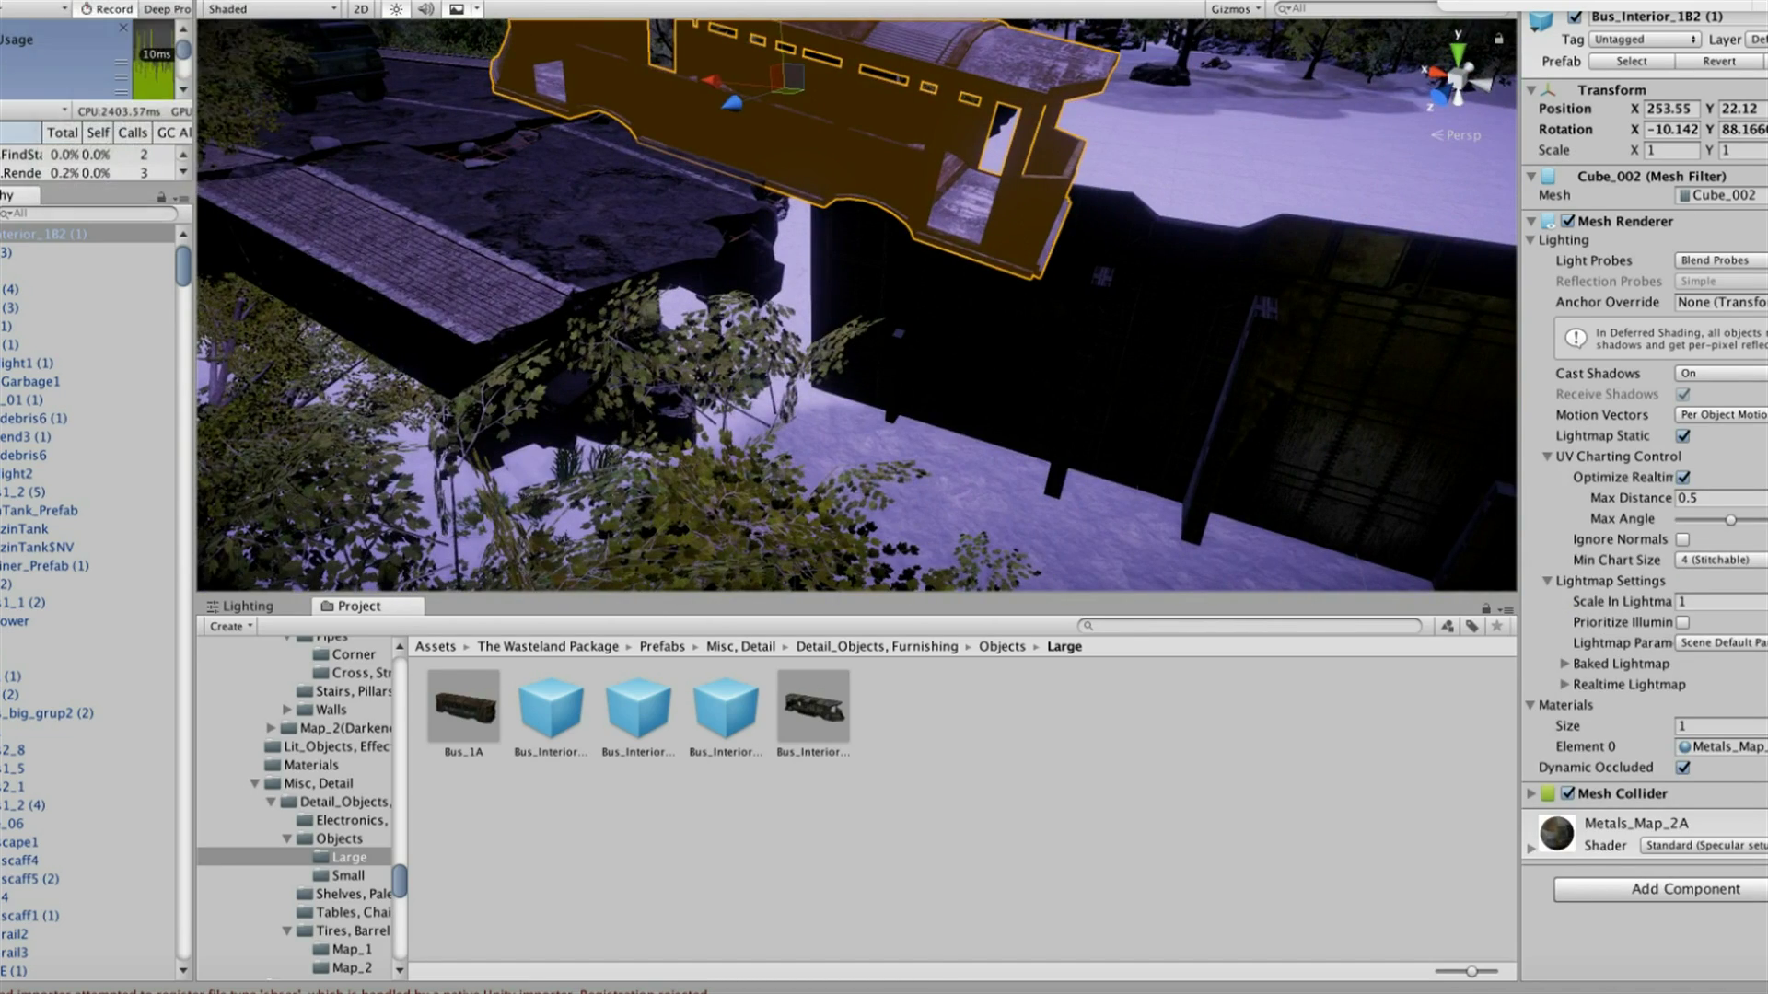